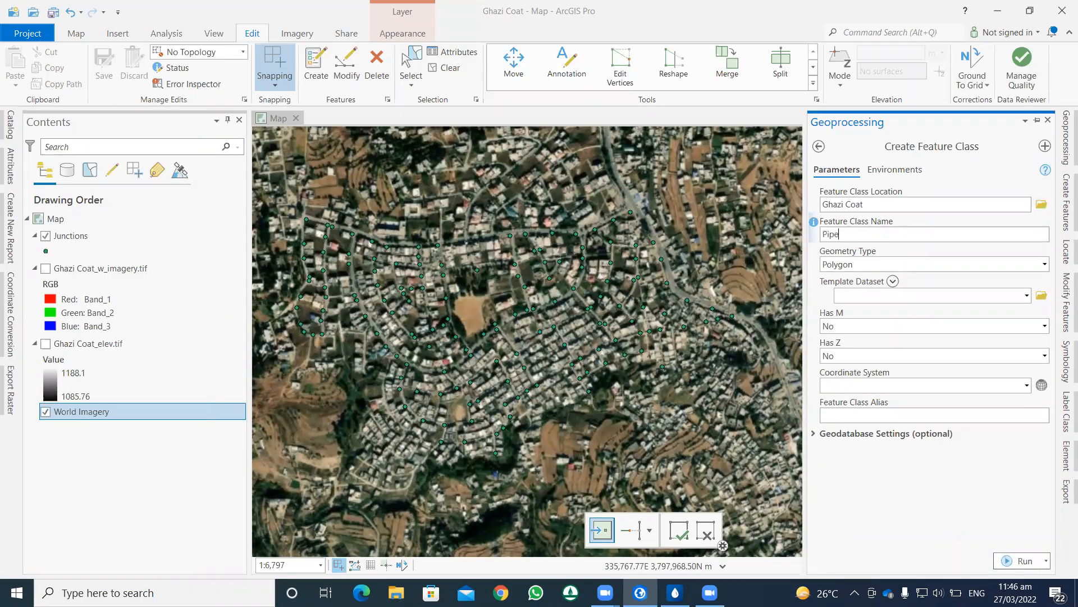
Create the Pipe feature class as a polyline with the WGS 1984 UTM Zone 43N coordinate system and save the project.
{"action": "left_click", "coordinate": [872, 264]}
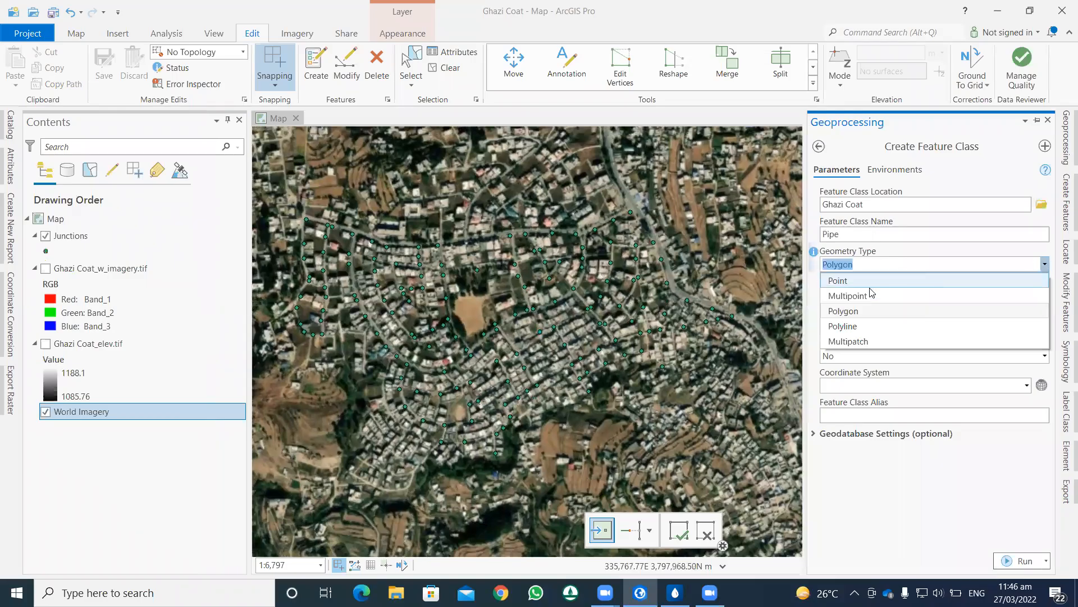
{"action": "left_click", "coordinate": [851, 326]}
{"action": "left_click", "coordinate": [1042, 385]}
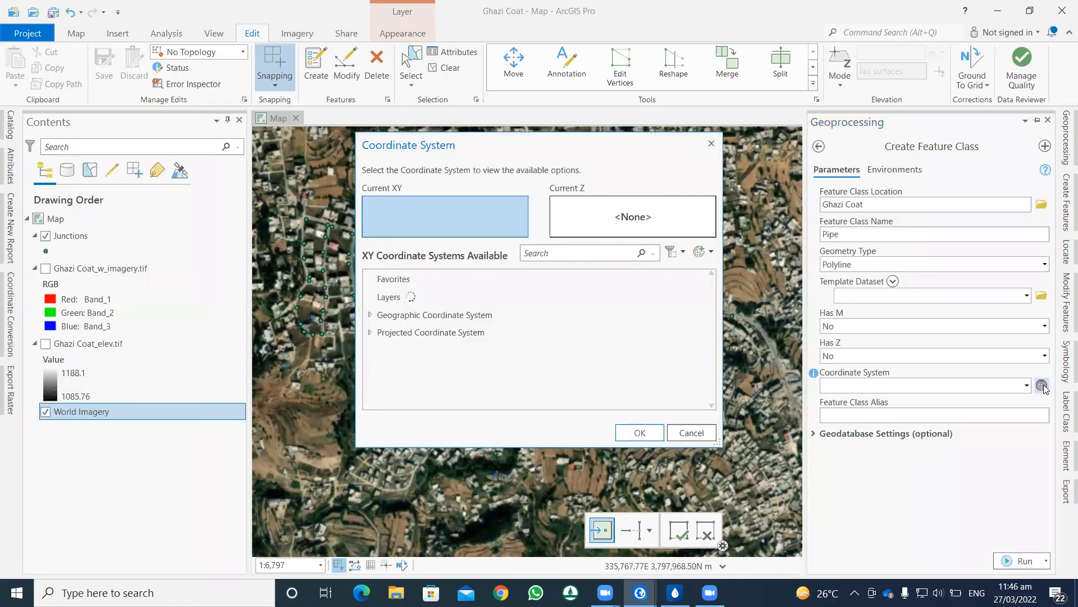
{"action": "left_click", "coordinate": [371, 297]}
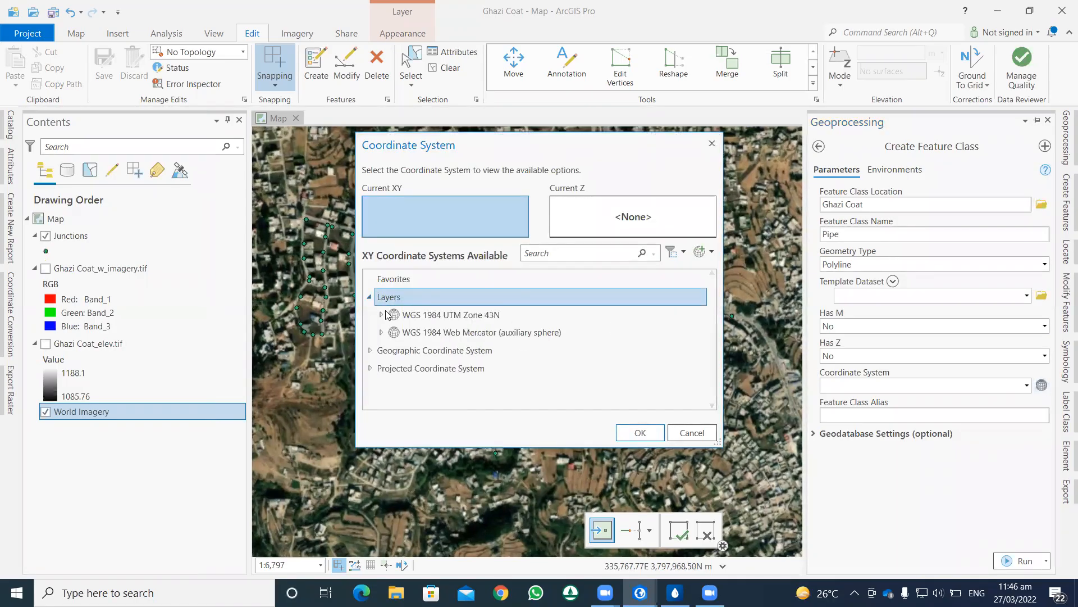
{"action": "left_click", "coordinate": [448, 316]}
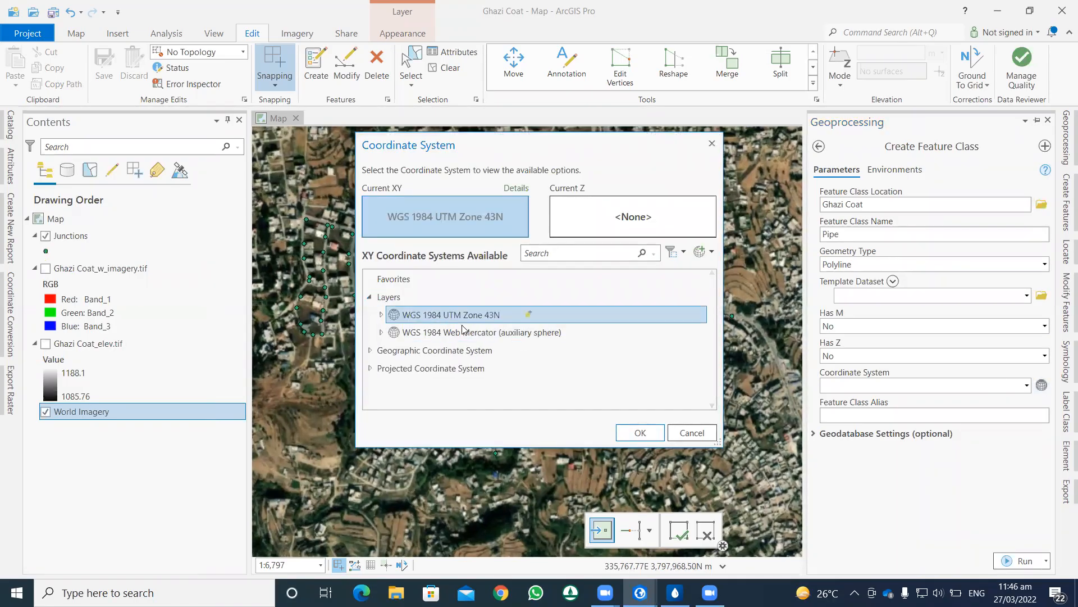
{"action": "left_click", "coordinate": [646, 431]}
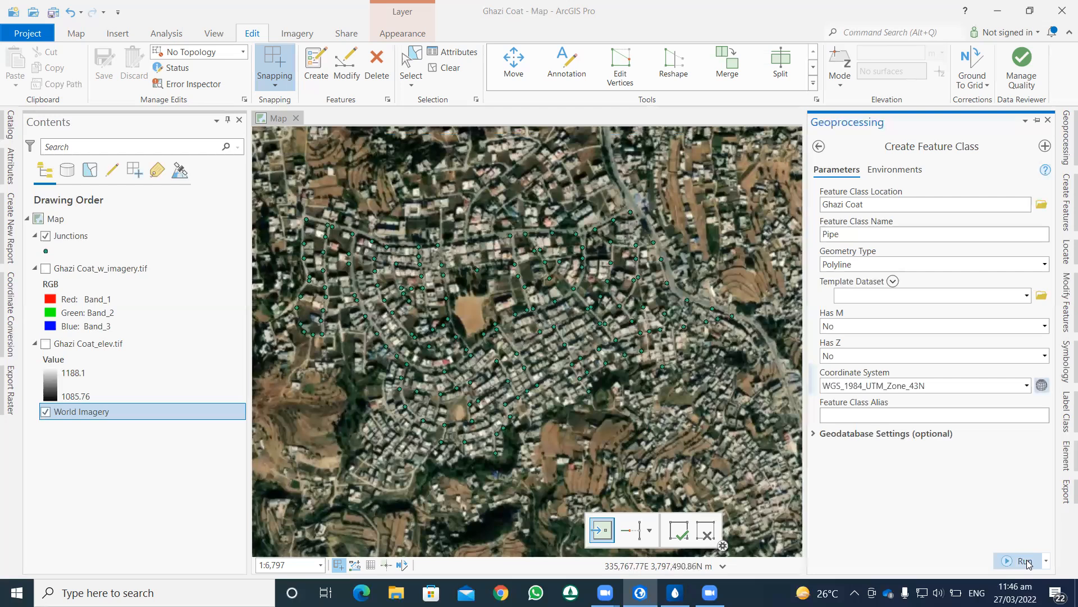
{"action": "left_click", "coordinate": [1025, 561]}
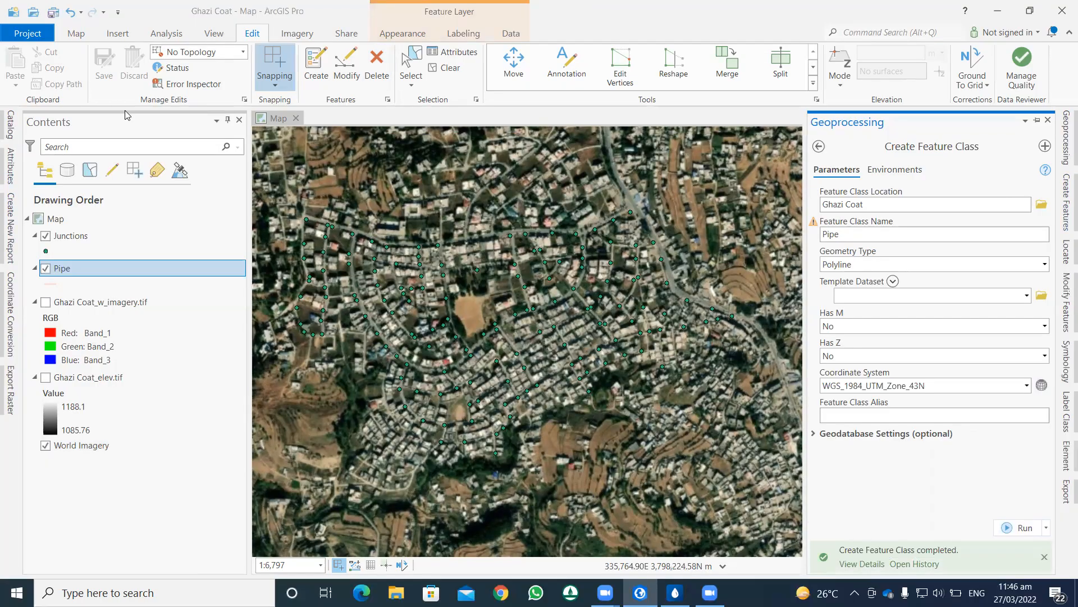
{"action": "left_click", "coordinate": [53, 11]}
Draw three straight Pipe features with the 2-Point Line tool, linking four successive junctions northwestward from the southern end of the network.
{"action": "left_click", "coordinate": [316, 63]}
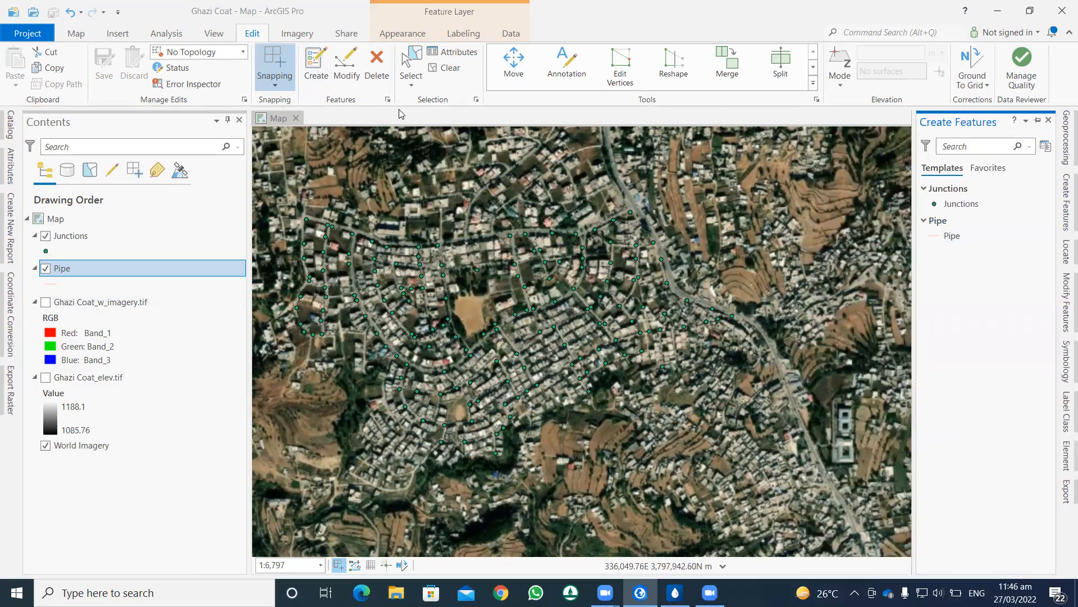
{"action": "left_click", "coordinate": [951, 238]}
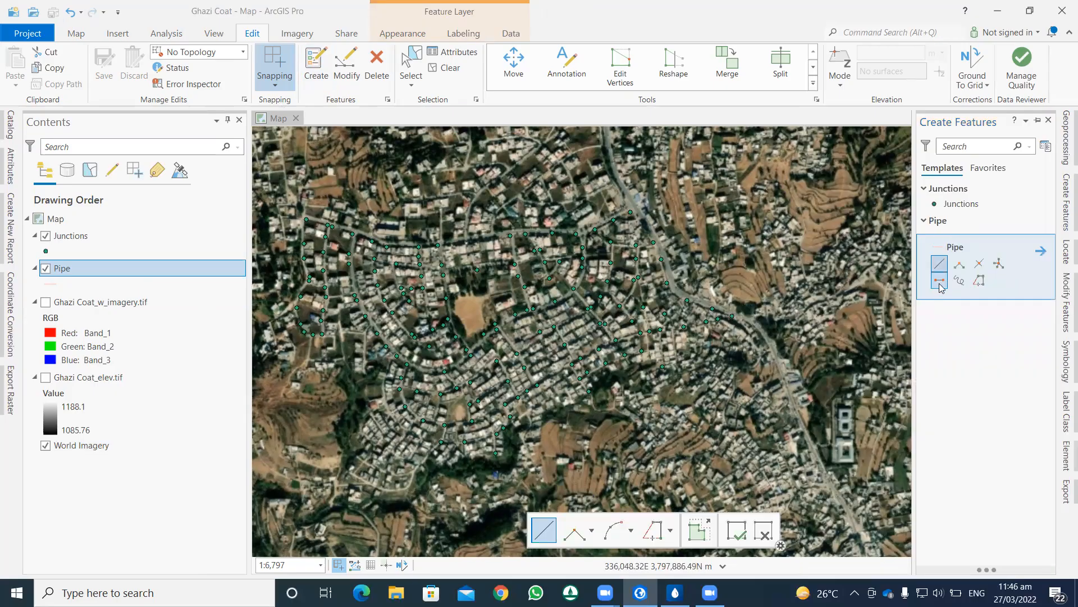
{"action": "left_click", "coordinate": [940, 281]}
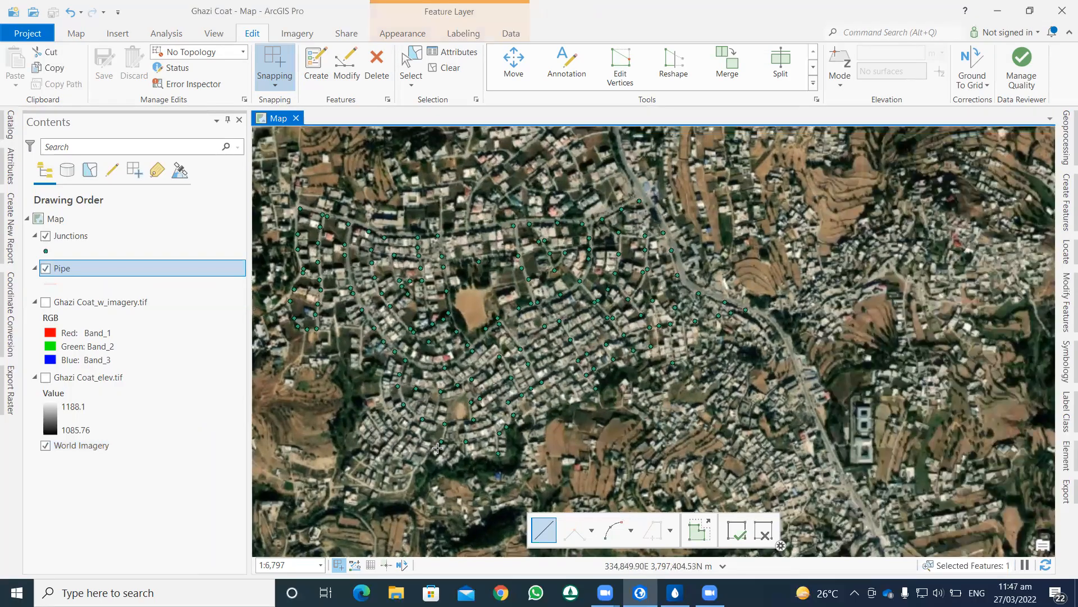
{"action": "scroll", "coordinate": [438, 447], "scroll_direction": "up", "scroll_amount": 1}
{"action": "scroll", "coordinate": [447, 434], "scroll_direction": "up", "scroll_amount": 1}
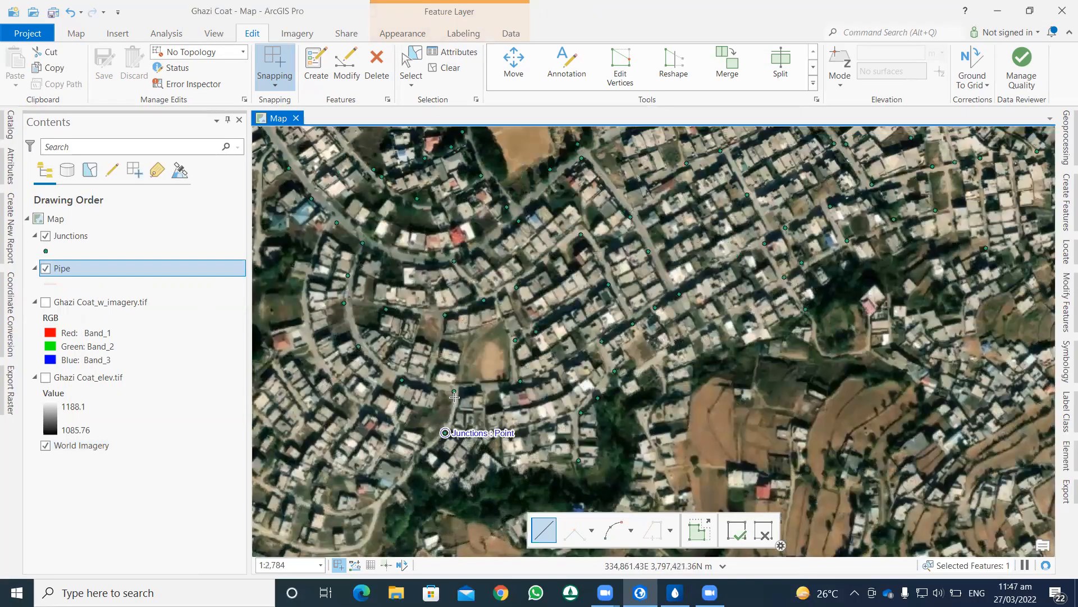
{"action": "left_click", "coordinate": [445, 433]}
{"action": "left_click", "coordinate": [453, 391]}
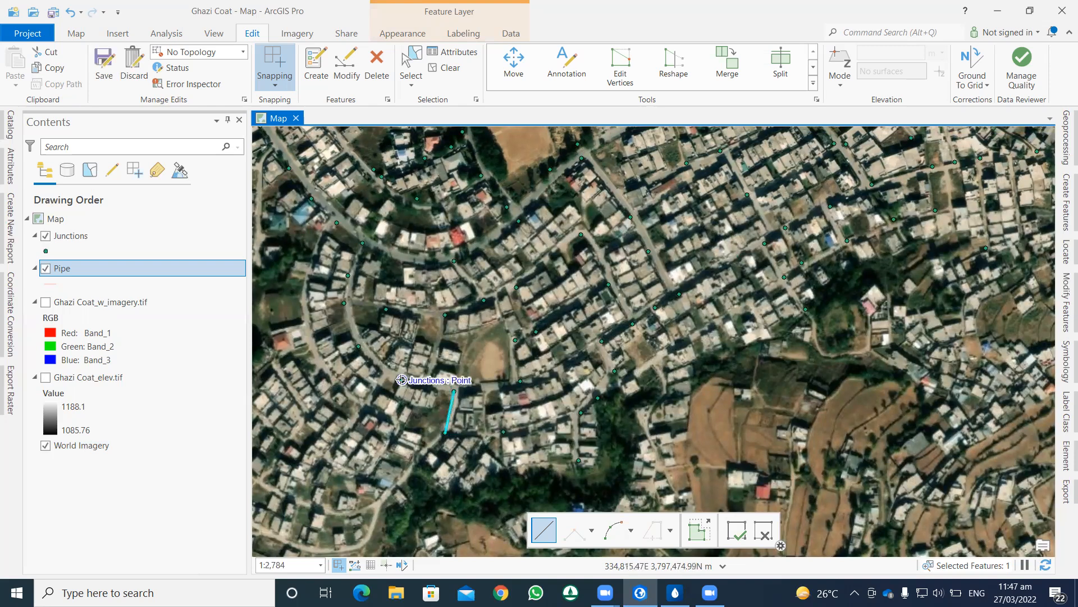
{"action": "left_click", "coordinate": [359, 347]}
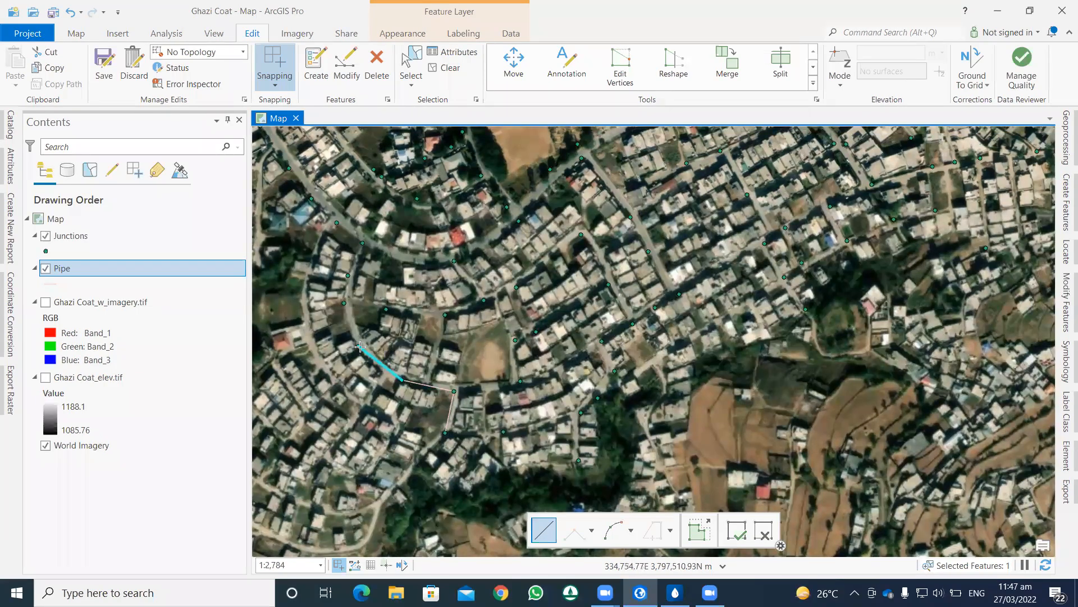
Replace the last straight pipe with a multi-vertex line that follows the curved road between the same two junctions.
{"action": "scroll", "coordinate": [351, 327], "scroll_direction": "up", "scroll_amount": 2}
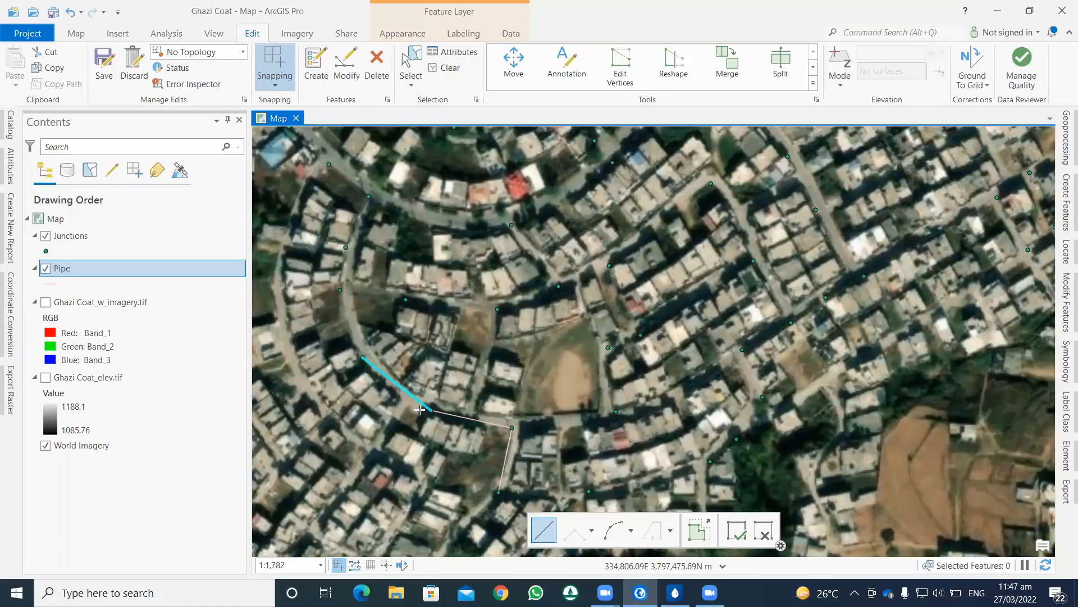
{"action": "key", "text": "Delete"}
{"action": "left_click", "coordinate": [1061, 153]}
{"action": "left_click", "coordinate": [1062, 202]}
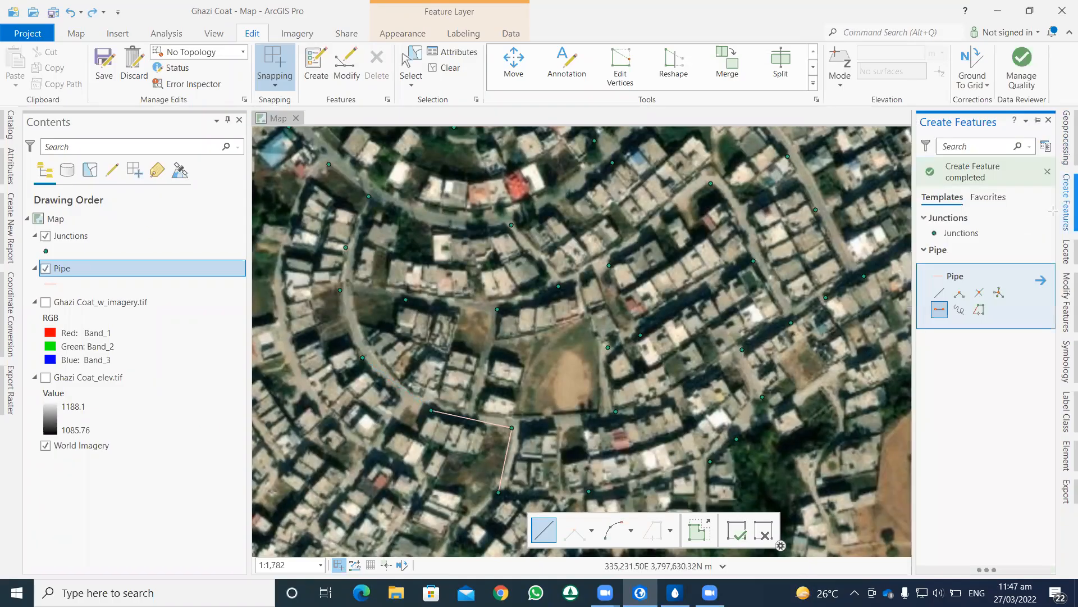
{"action": "left_click", "coordinate": [941, 296]}
{"action": "left_click", "coordinate": [431, 410]}
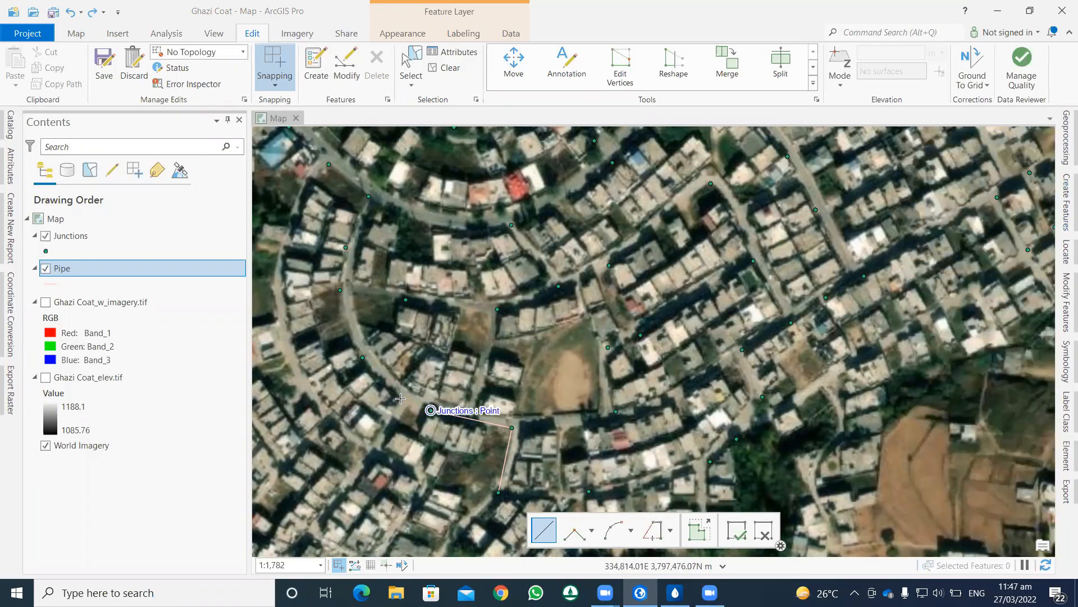
{"action": "left_click", "coordinate": [382, 381]}
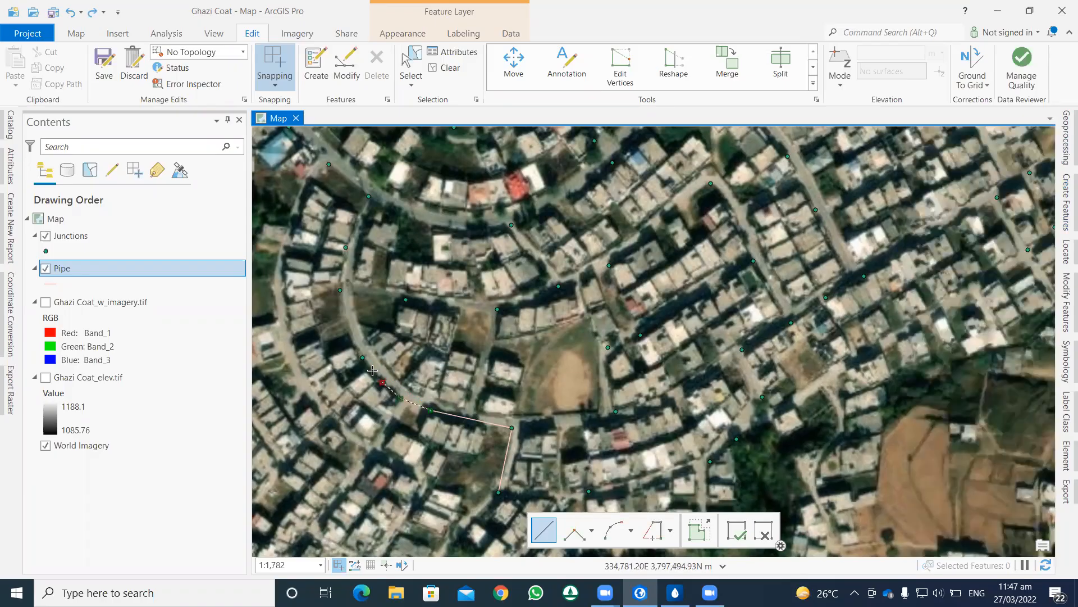
{"action": "left_click", "coordinate": [371, 369]}
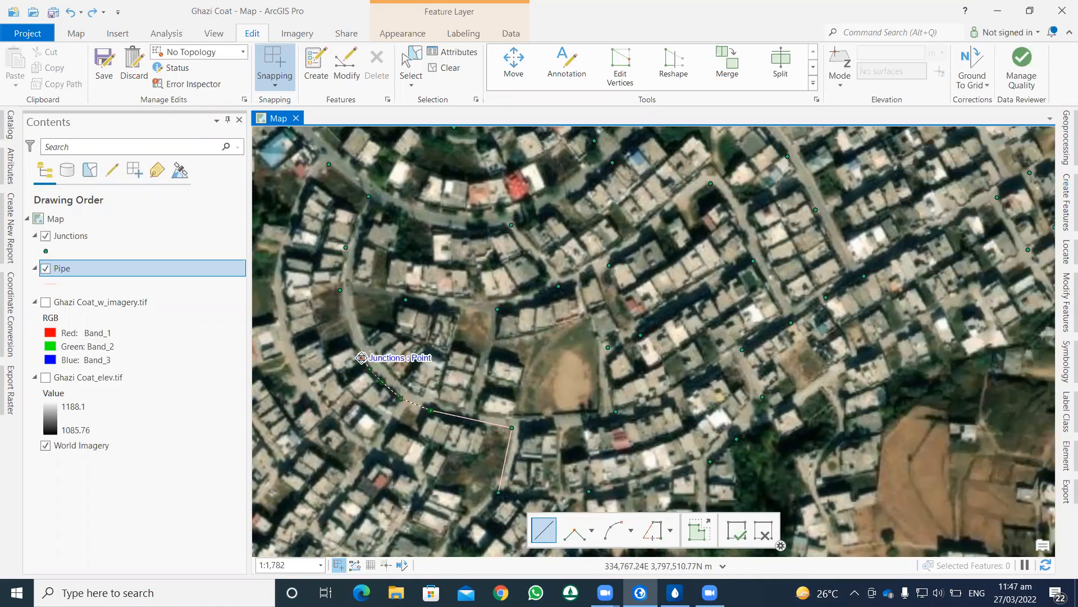
{"action": "left_click", "coordinate": [361, 357]}
{"action": "double_click", "coordinate": [362, 357]}
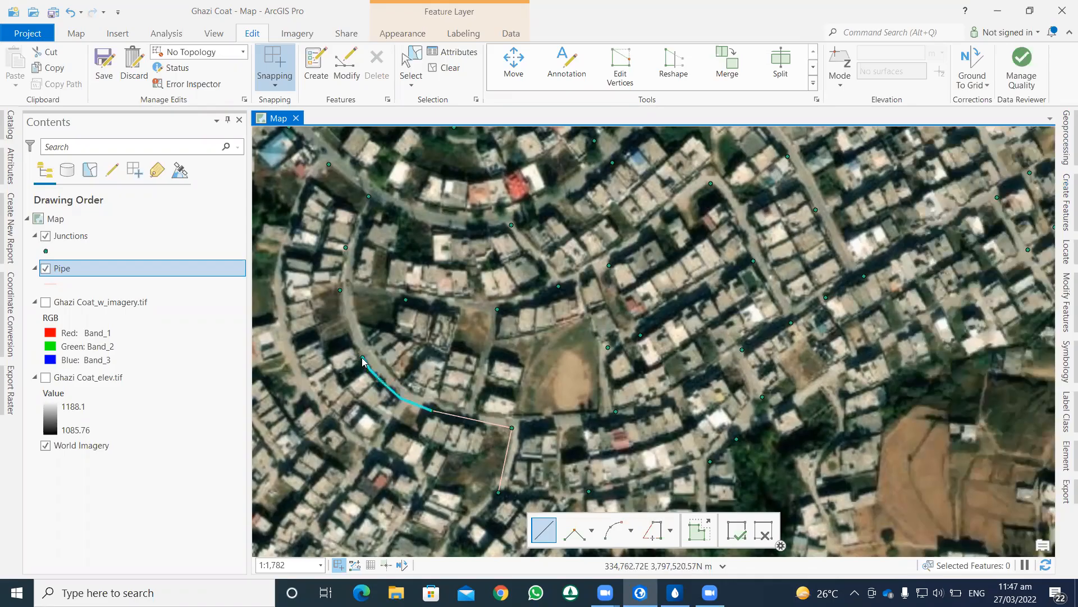
Draw the next two pipes north along the curved road, adding bend vertices and ending each at a junction.
{"action": "left_click", "coordinate": [349, 337]}
{"action": "left_click", "coordinate": [345, 318]}
{"action": "double_click", "coordinate": [339, 293]}
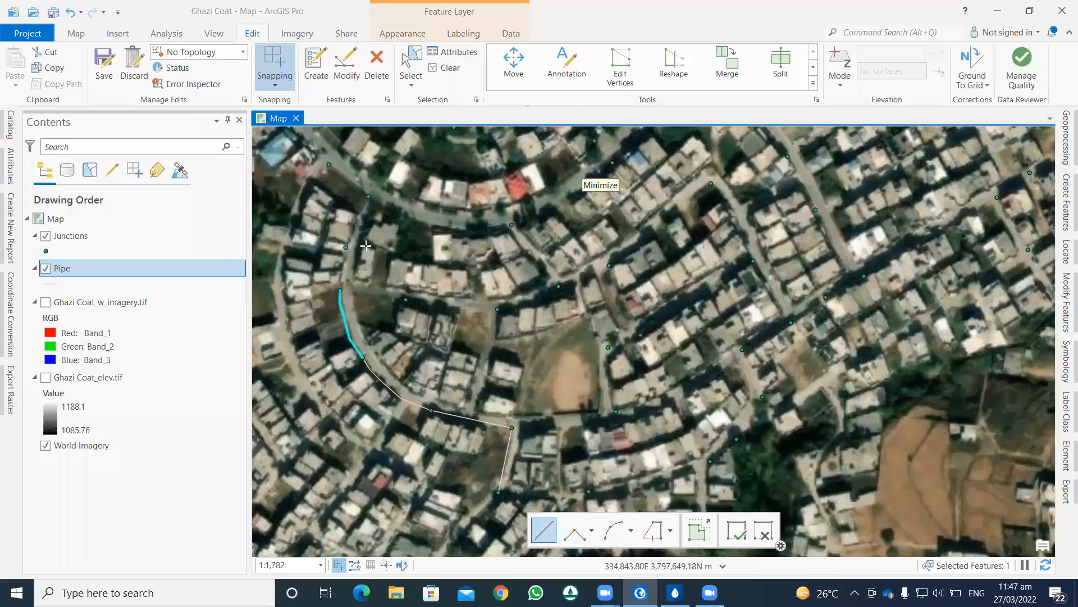
{"action": "left_click", "coordinate": [340, 290]}
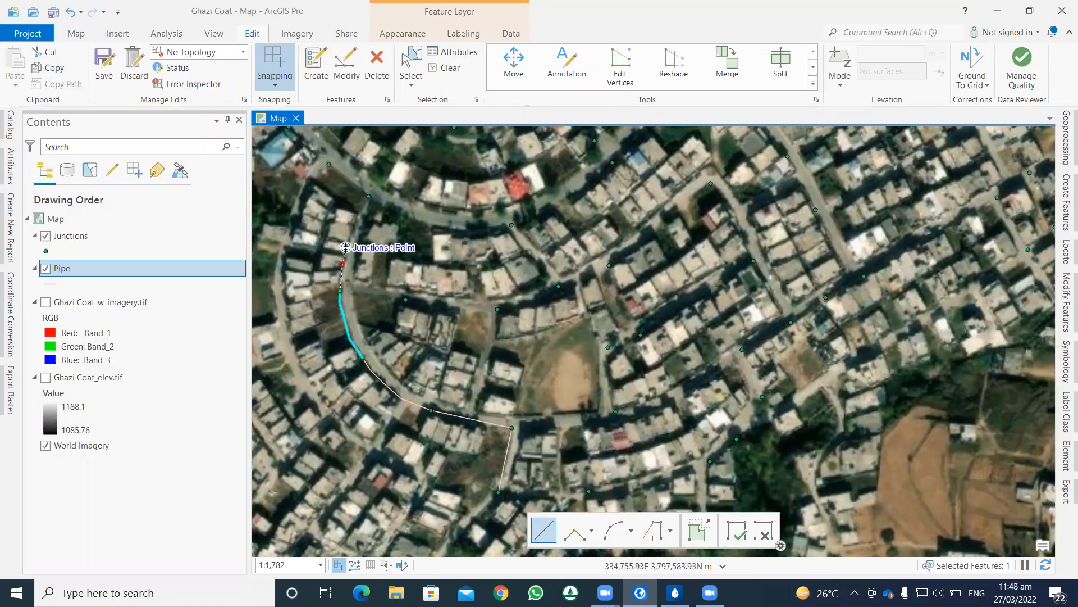
{"action": "left_click", "coordinate": [361, 233]}
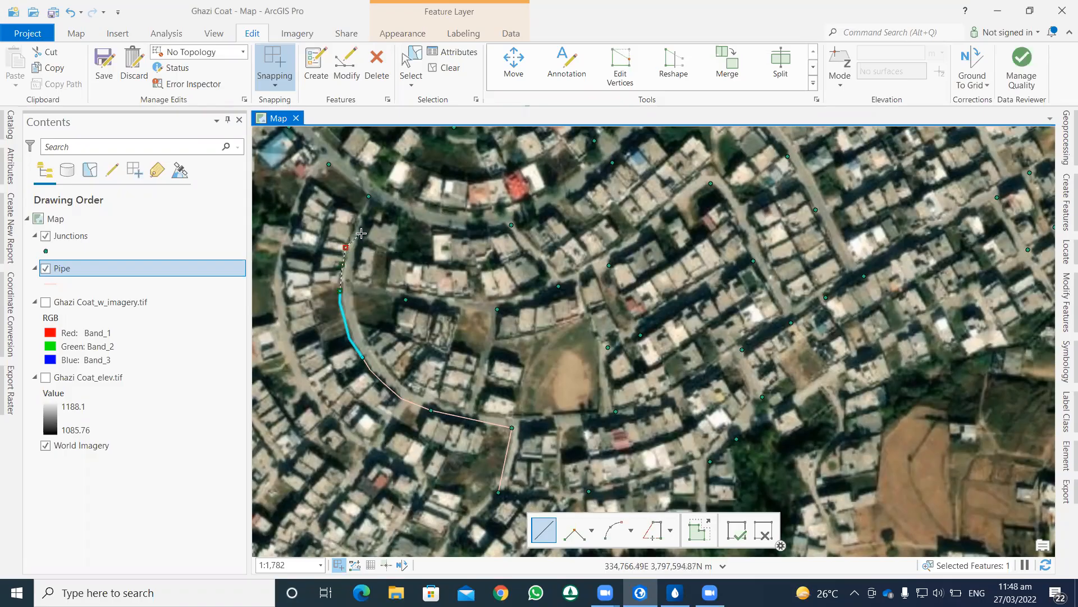
{"action": "key", "text": "F2"}
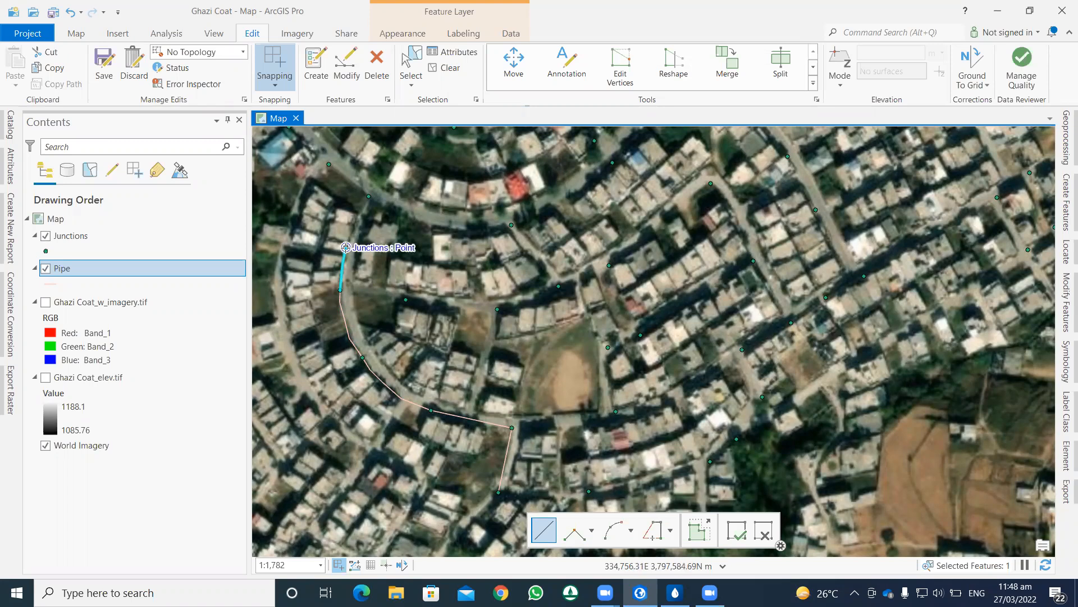
Extend the pipe line to the junction where the side road meets the main road, and on to the next junction northwest.
{"action": "left_click", "coordinate": [367, 195]}
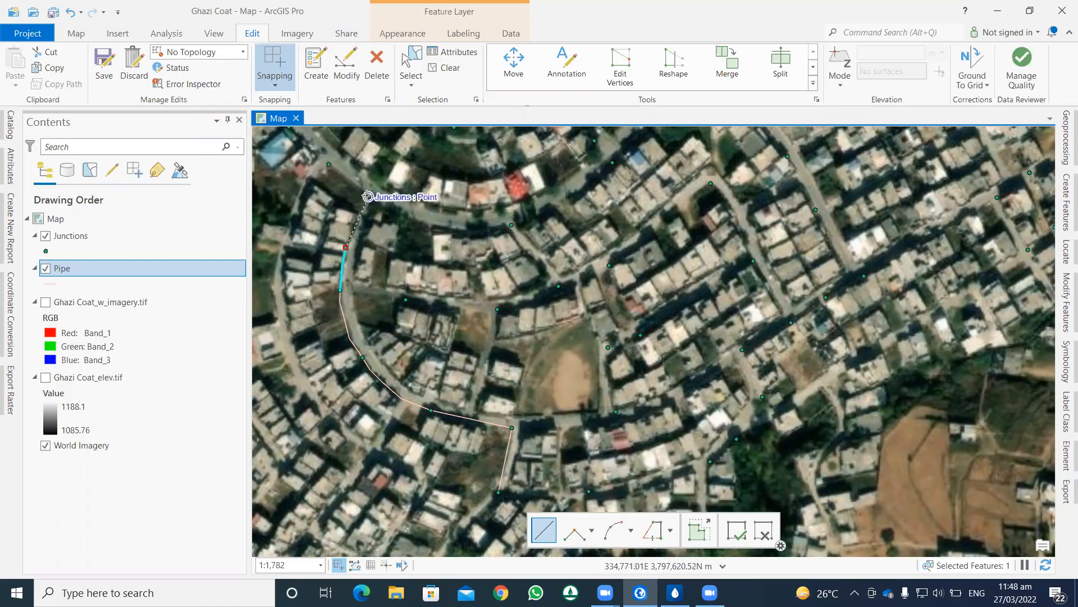
{"action": "left_click", "coordinate": [368, 196]}
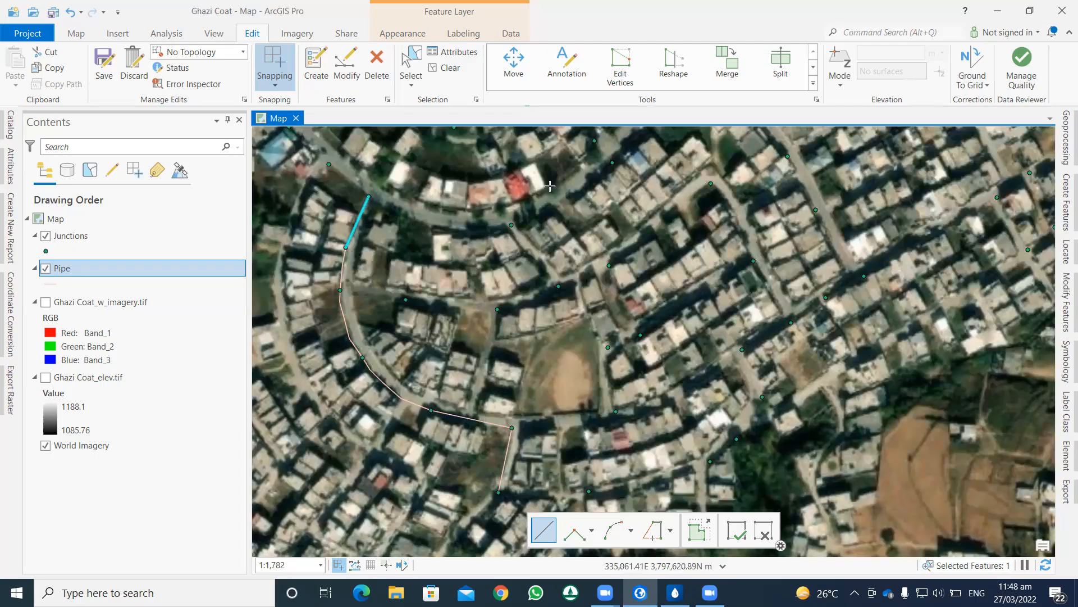
{"action": "left_click", "coordinate": [369, 193]}
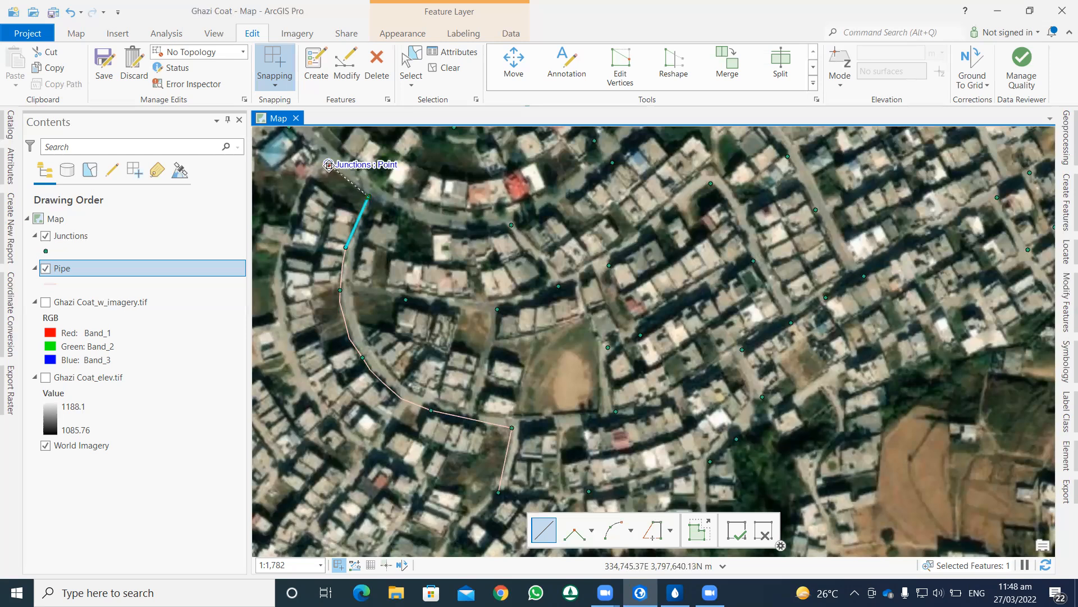
{"action": "left_click", "coordinate": [329, 164]}
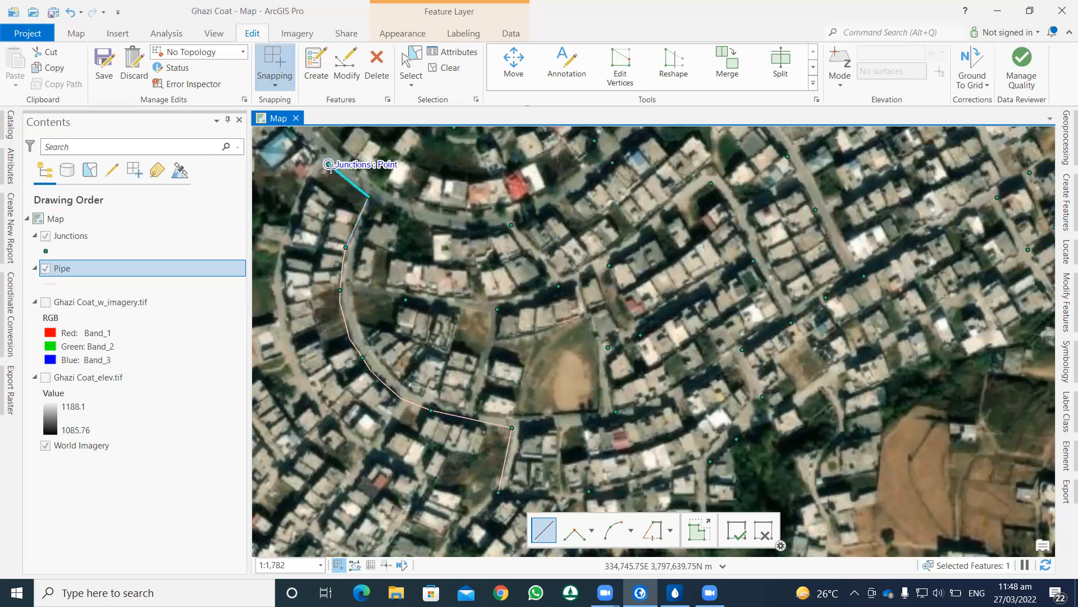
Switch to the 2-Point Line tool and draw two straight pipes northwest along the main road between consecutive junctions.
{"action": "left_click_drag", "start_coordinate": [338, 192], "coordinate": [380, 306]}
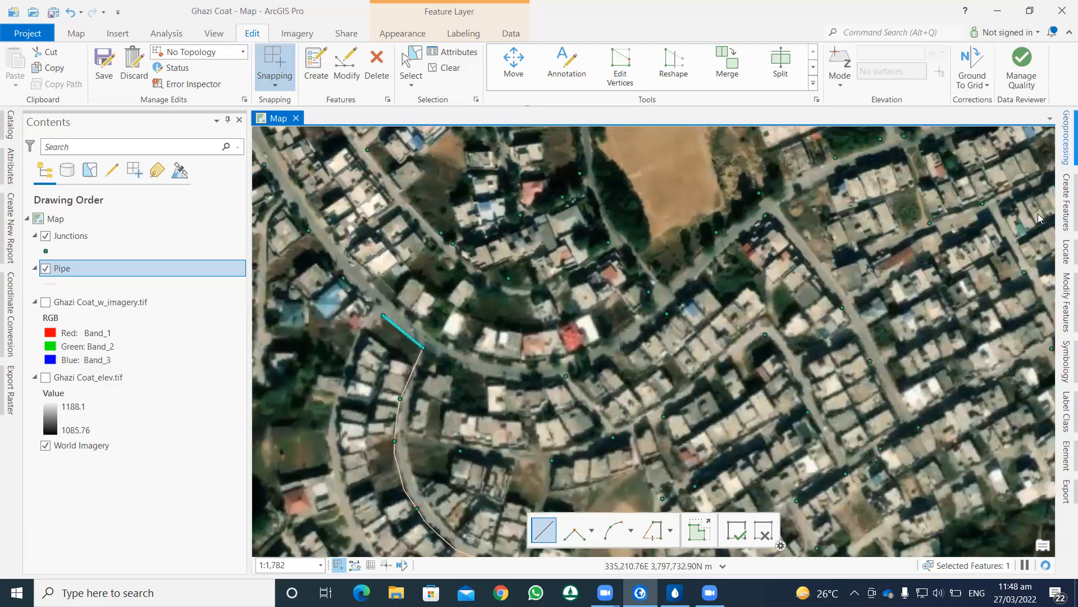
{"action": "left_click", "coordinate": [1063, 162]}
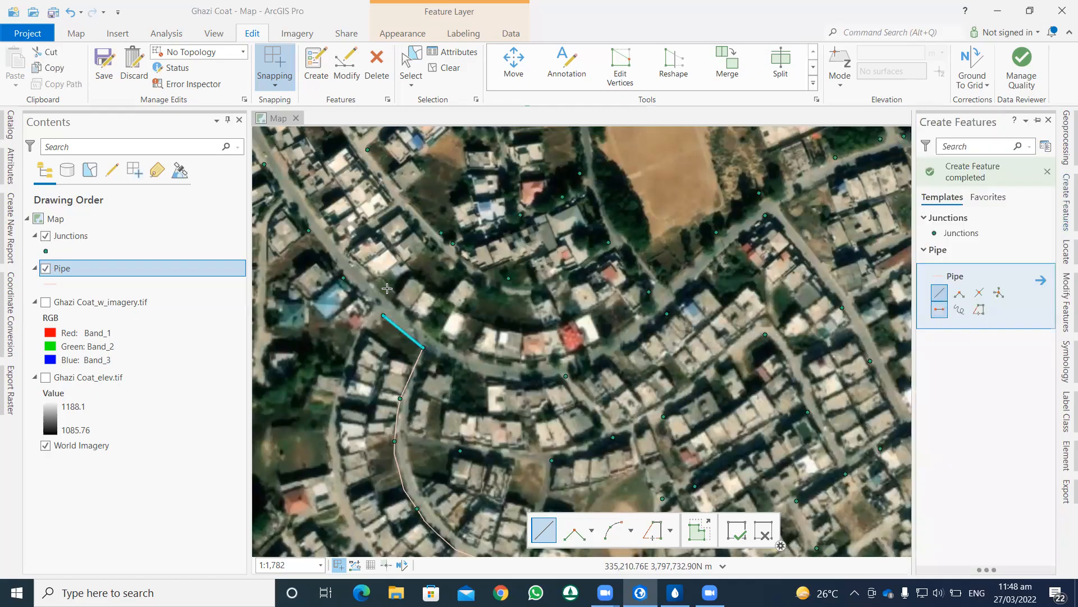
{"action": "left_click", "coordinate": [383, 317]}
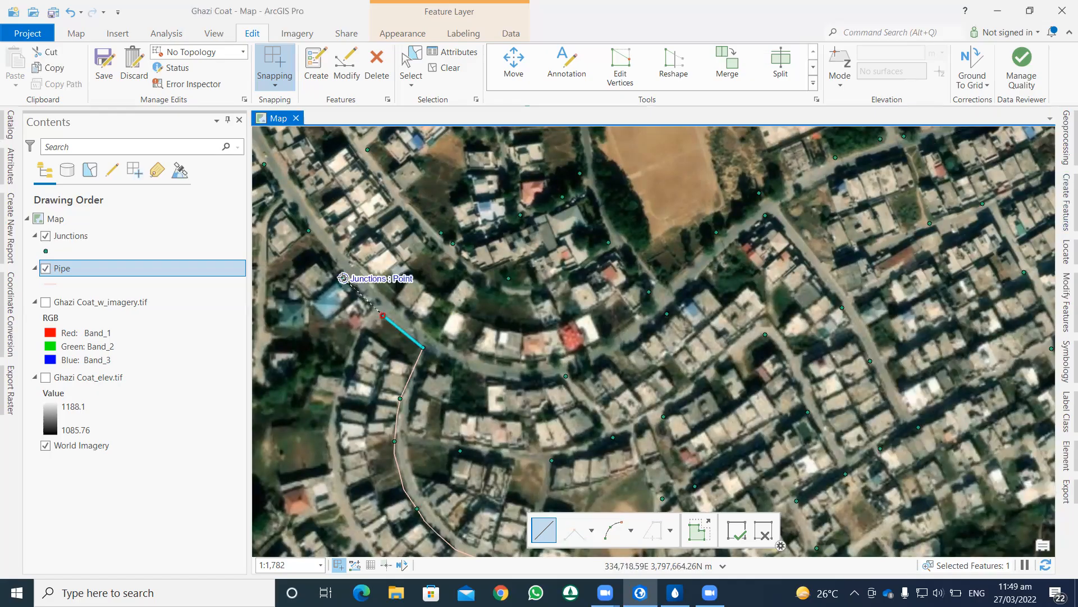
{"action": "left_click", "coordinate": [343, 277]}
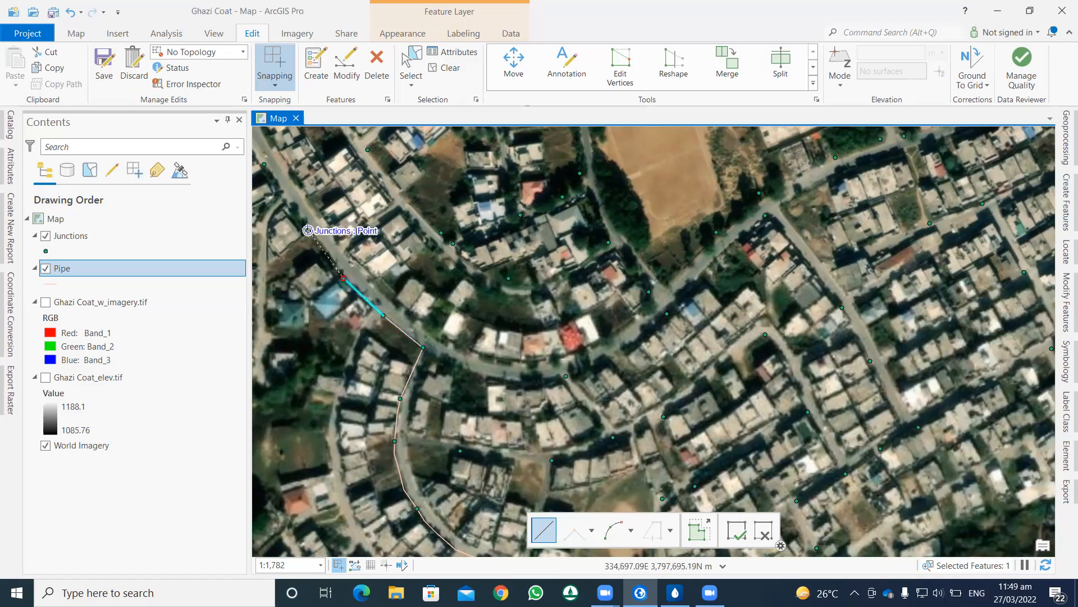
{"action": "double_click", "coordinate": [308, 230]}
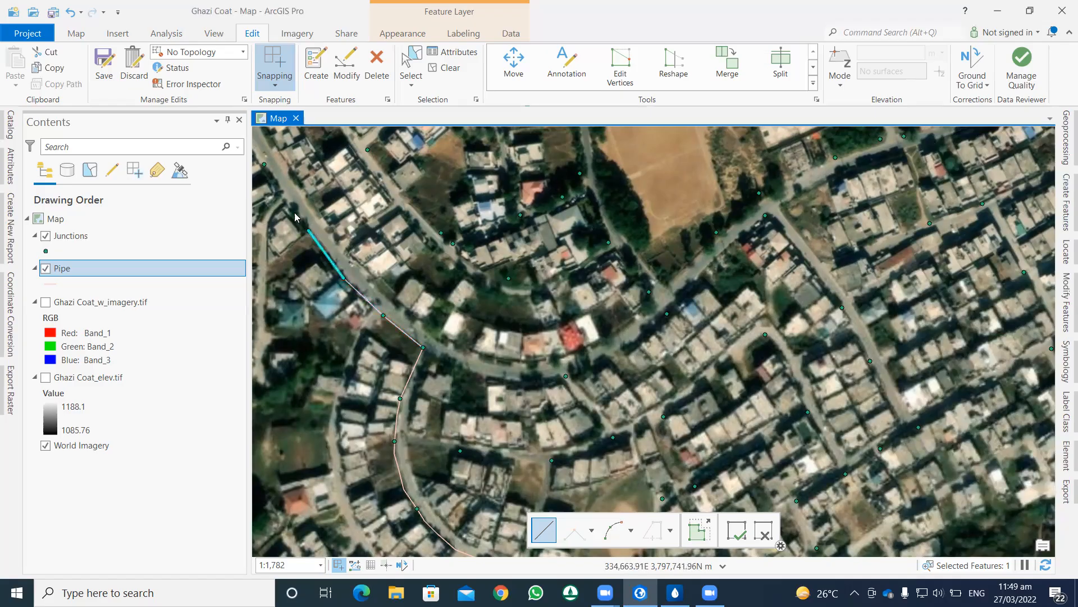
Continue the main-road pipeline with two more straight segments, starting from the last pipe's endpoint.
{"action": "left_click_drag", "start_coordinate": [304, 237], "coordinate": [355, 329]}
{"action": "left_click", "coordinate": [359, 323]}
{"action": "double_click", "coordinate": [315, 256]}
{"action": "left_click_drag", "start_coordinate": [314, 257], "coordinate": [343, 294]}
{"action": "left_click", "coordinate": [343, 293]}
{"action": "double_click", "coordinate": [312, 231]}
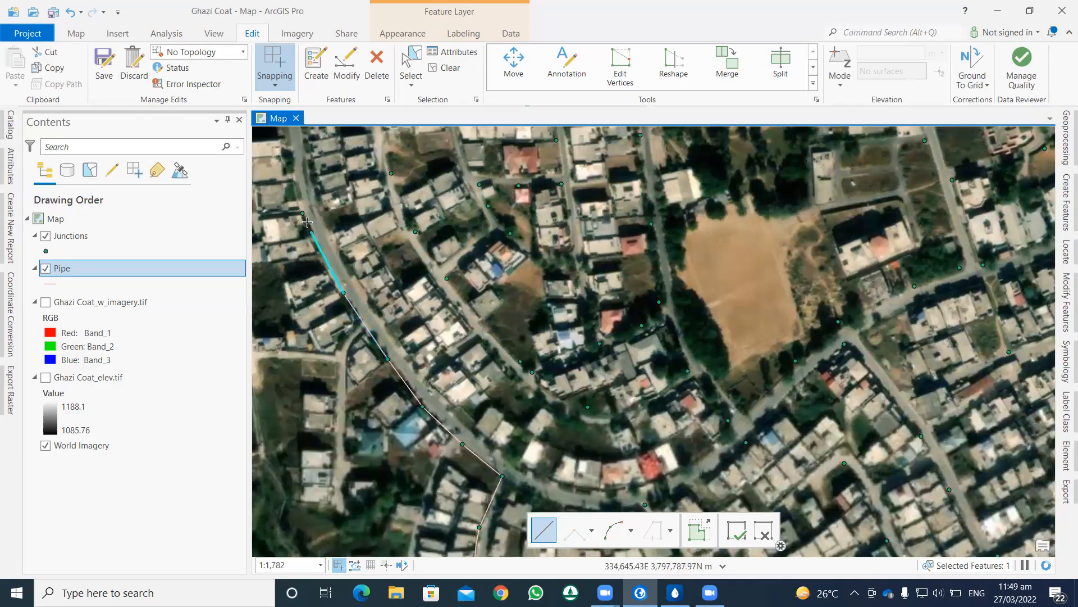
Continue the pipeline north along the curved road with straight segments between junctions, up to the junction at the northern road's corner.
{"action": "left_click_drag", "start_coordinate": [309, 184], "coordinate": [348, 313]}
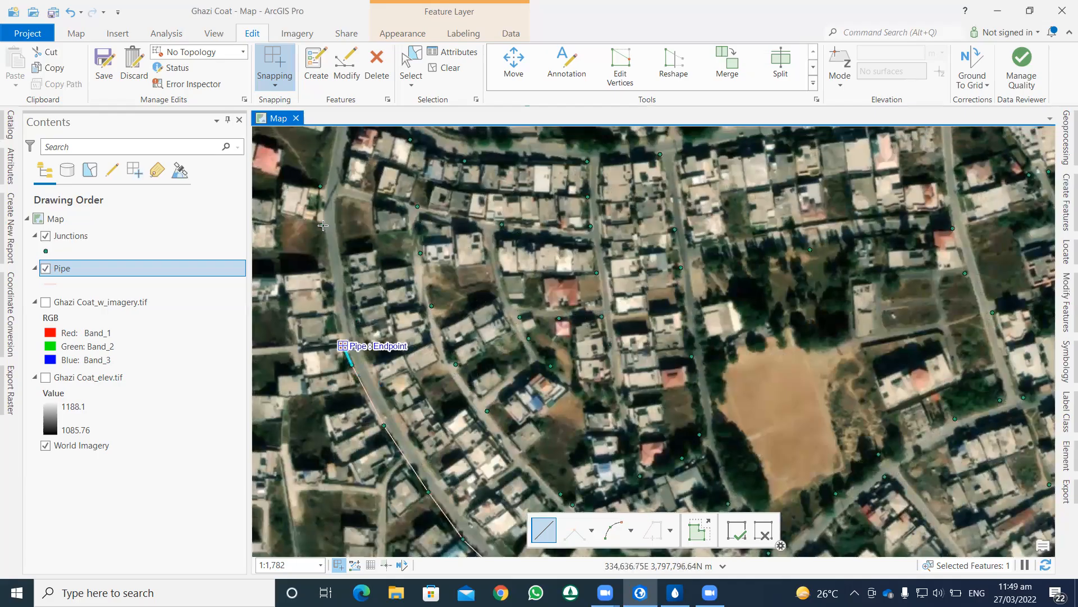
{"action": "double_click", "coordinate": [322, 224]}
{"action": "double_click", "coordinate": [320, 186]}
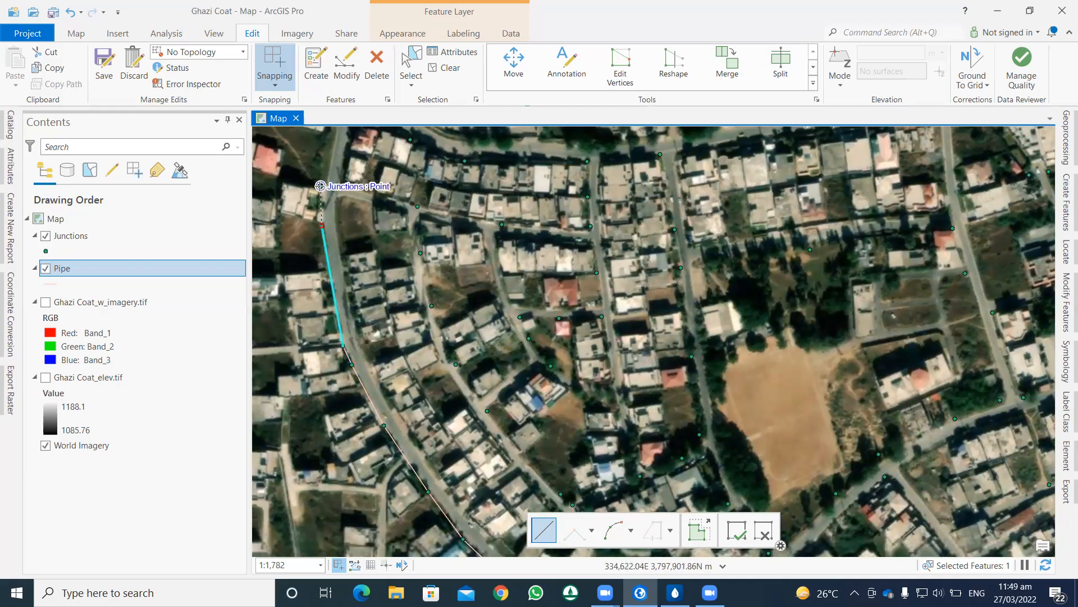
{"action": "left_click_drag", "start_coordinate": [321, 185], "coordinate": [348, 316]}
{"action": "left_click", "coordinate": [349, 316]}
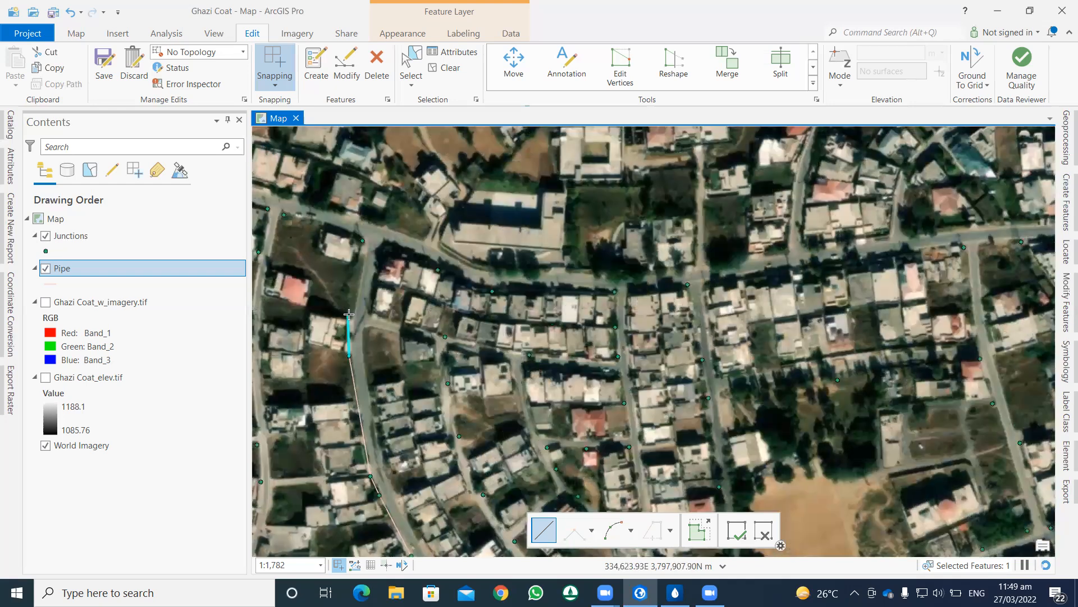
{"action": "double_click", "coordinate": [362, 241]}
{"action": "left_click", "coordinate": [363, 241]}
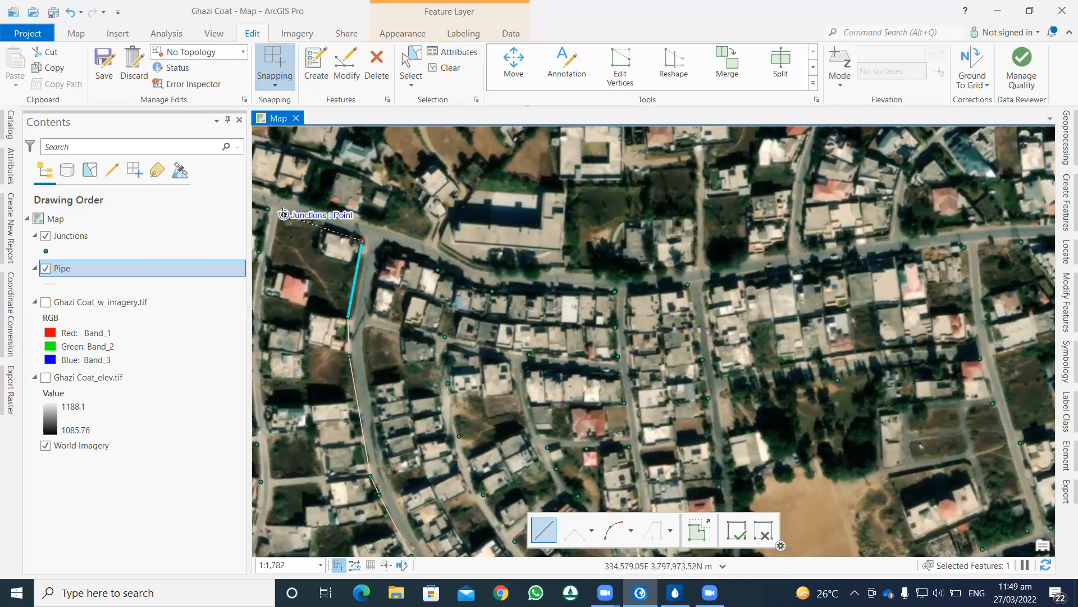
Draw straight pipes west along the northern road through its junctions, and one south from the corner to the first western-street junction.
{"action": "left_click_drag", "start_coordinate": [303, 269], "coordinate": [455, 303]}
{"action": "double_click", "coordinate": [436, 256]}
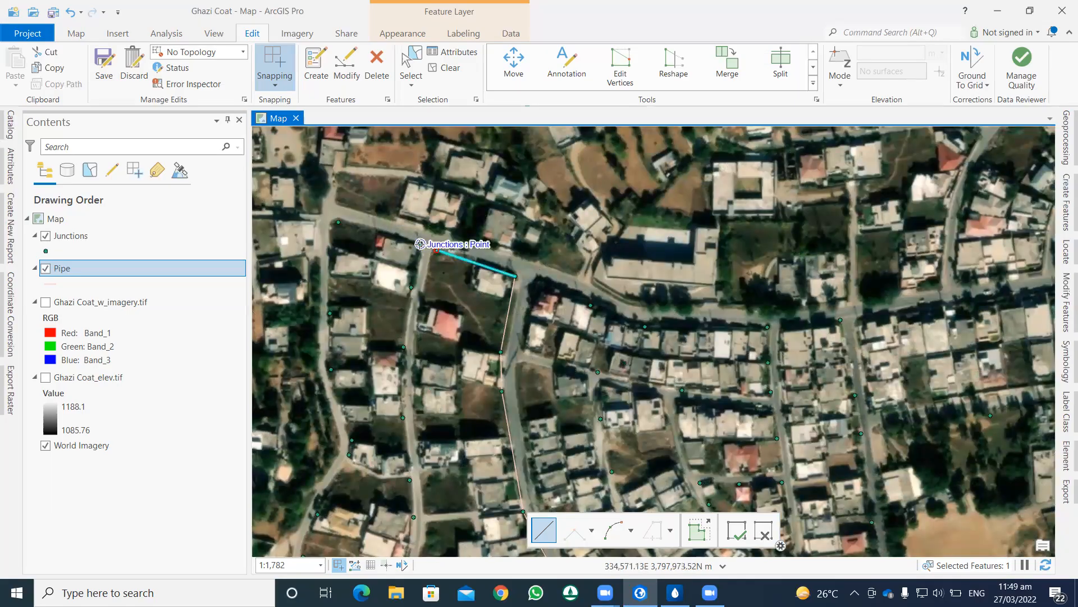
{"action": "left_click", "coordinate": [420, 244]}
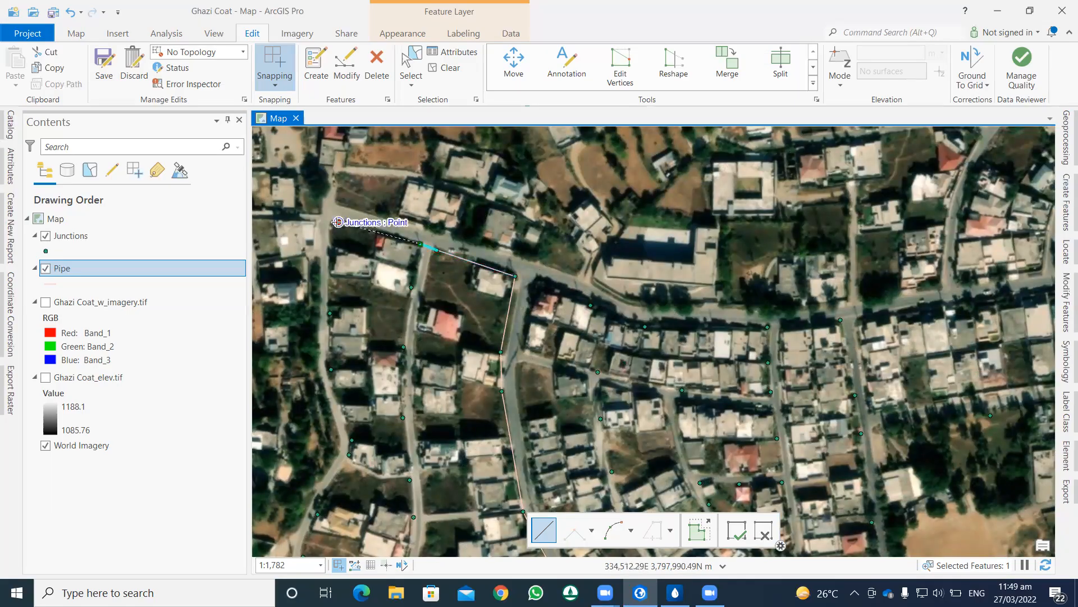
{"action": "left_click", "coordinate": [338, 222]}
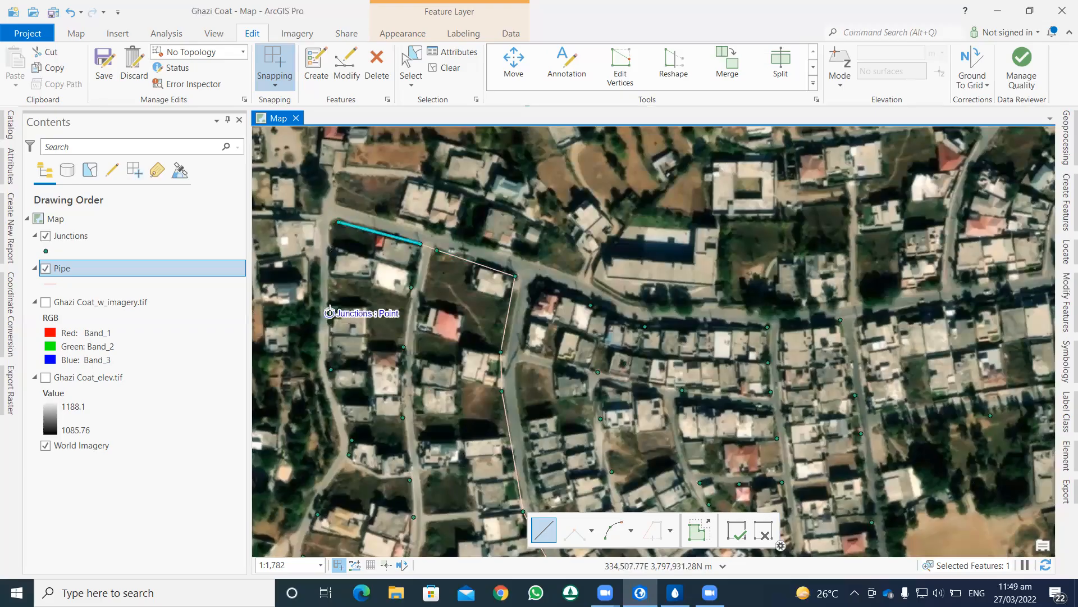
{"action": "left_click", "coordinate": [333, 309]}
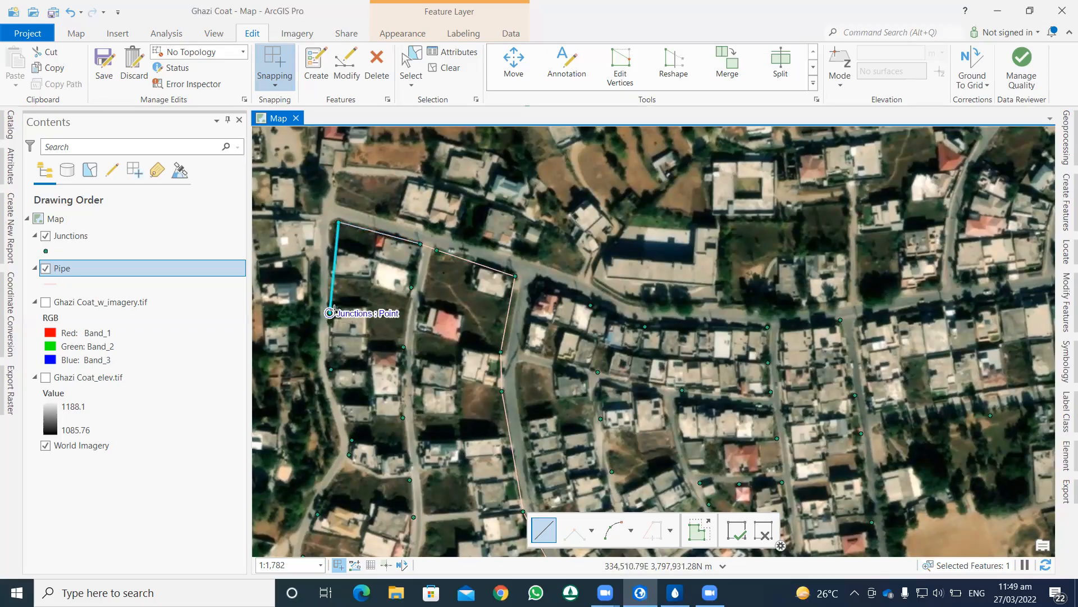
Move the new north-south pipe slightly west, closer to the western street's edge.
{"action": "left_click_drag", "start_coordinate": [351, 285], "coordinate": [365, 263]}
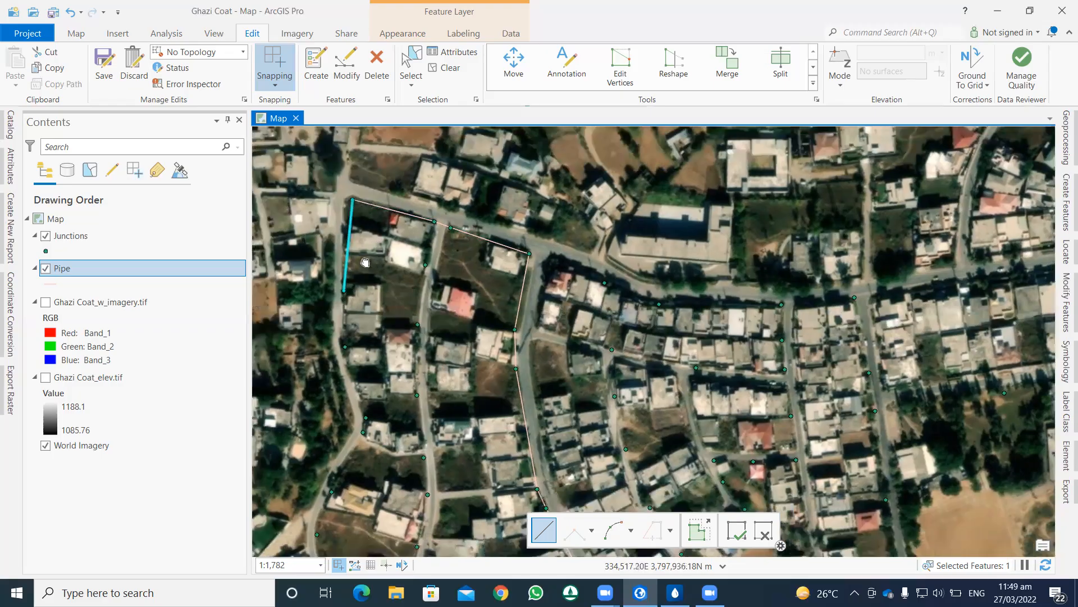
{"action": "scroll", "coordinate": [360, 230], "scroll_direction": "up", "scroll_amount": 2}
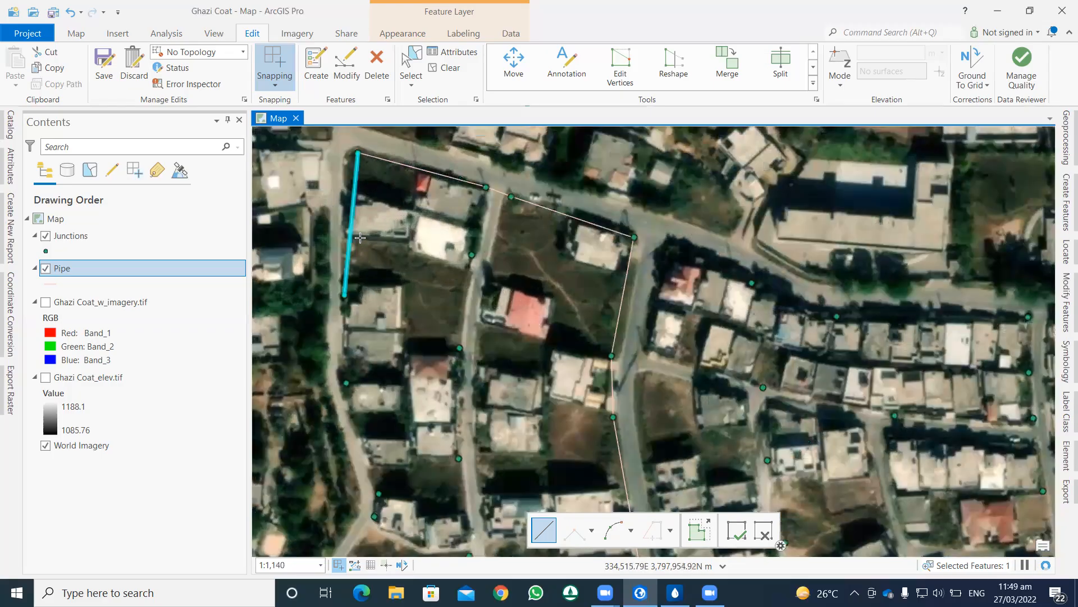
{"action": "left_click_drag", "start_coordinate": [382, 264], "coordinate": [387, 270]}
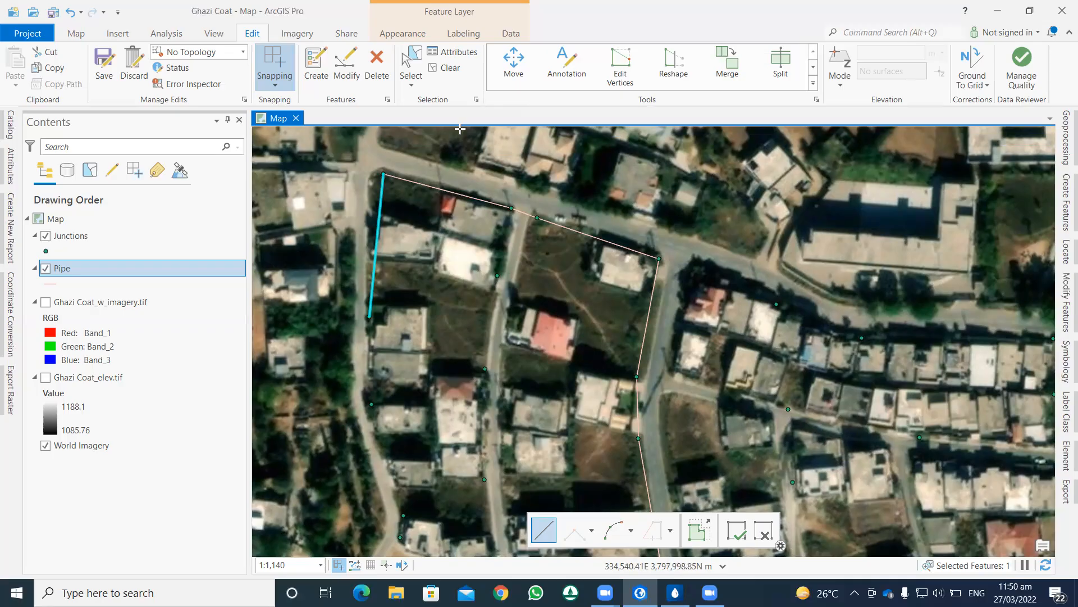
{"action": "left_click", "coordinate": [513, 69]}
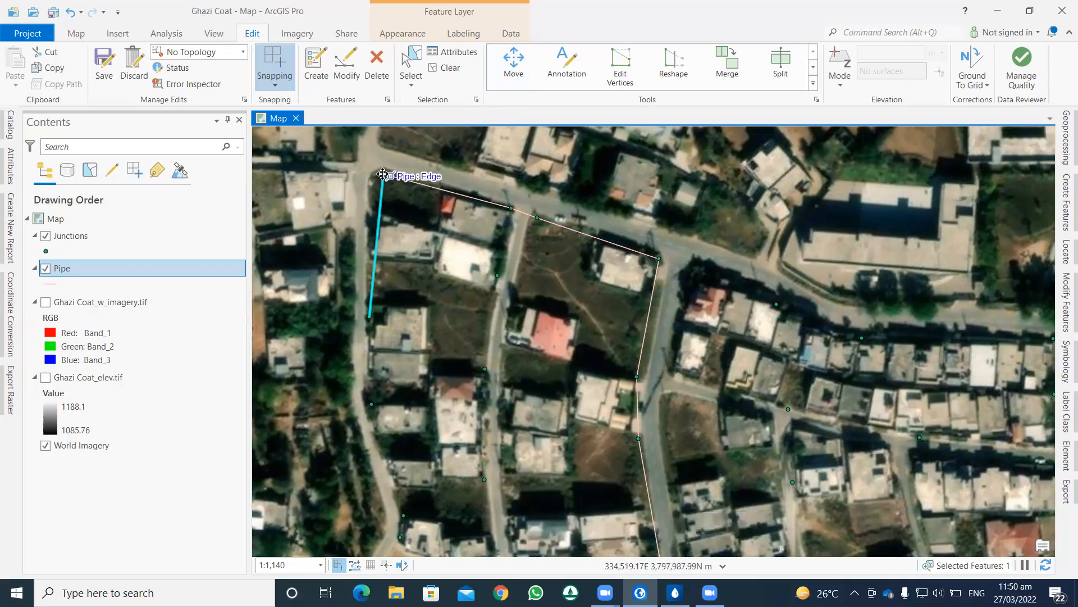
{"action": "left_click", "coordinate": [381, 175]}
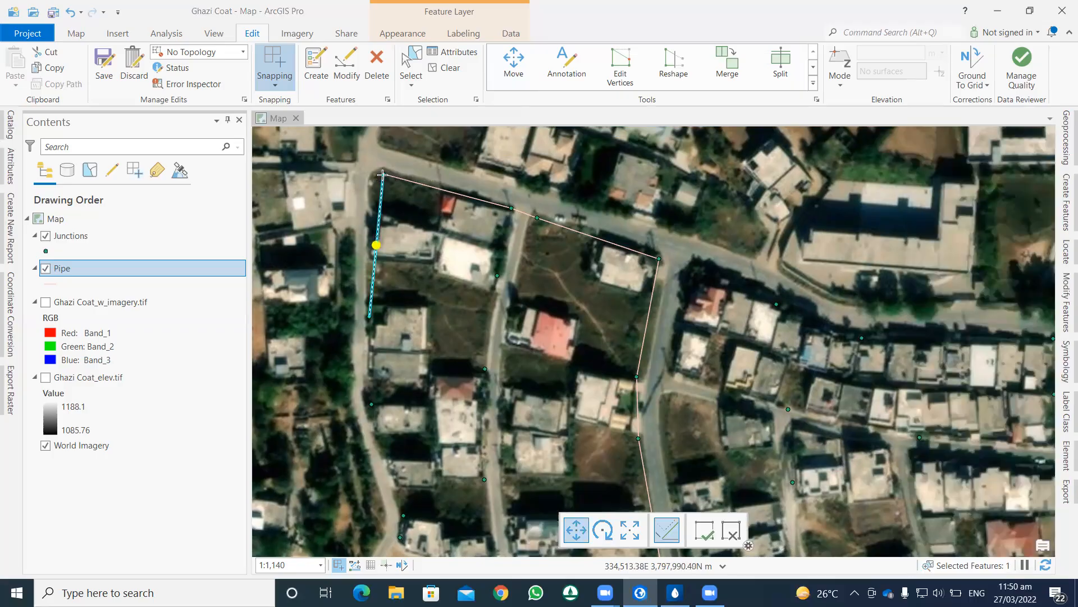
{"action": "scroll", "coordinate": [380, 174], "scroll_direction": "up", "scroll_amount": 2}
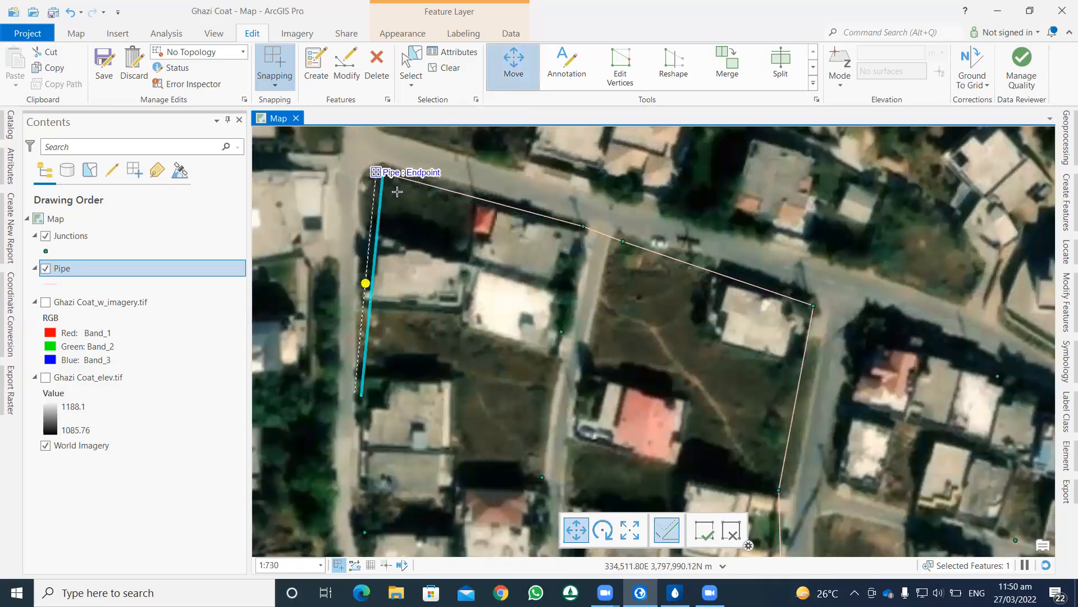
{"action": "left_click", "coordinate": [705, 529]}
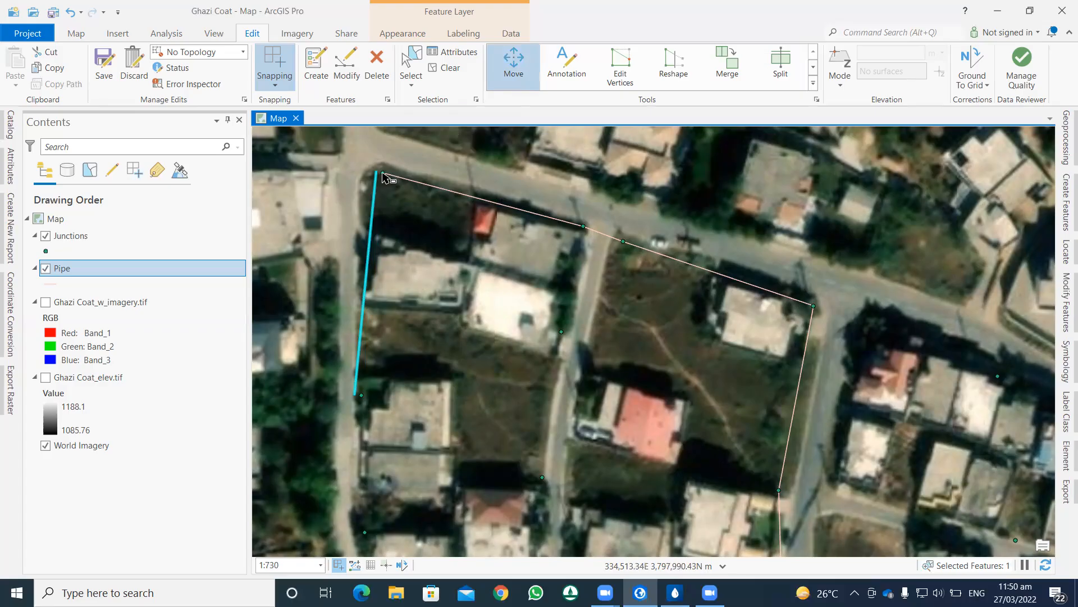
Move the corner junction onto the shifted pipe's north endpoint and snap the northern-road pipe's west end to it with Edit Vertices.
{"action": "left_click_drag", "start_coordinate": [384, 174], "coordinate": [376, 172]}
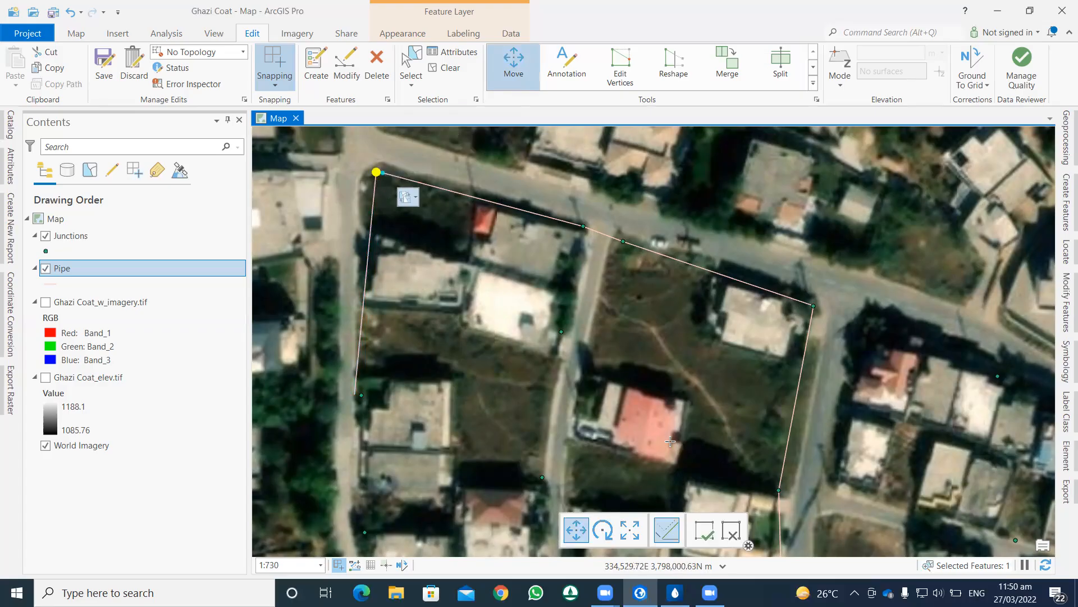
{"action": "left_click", "coordinate": [706, 530]}
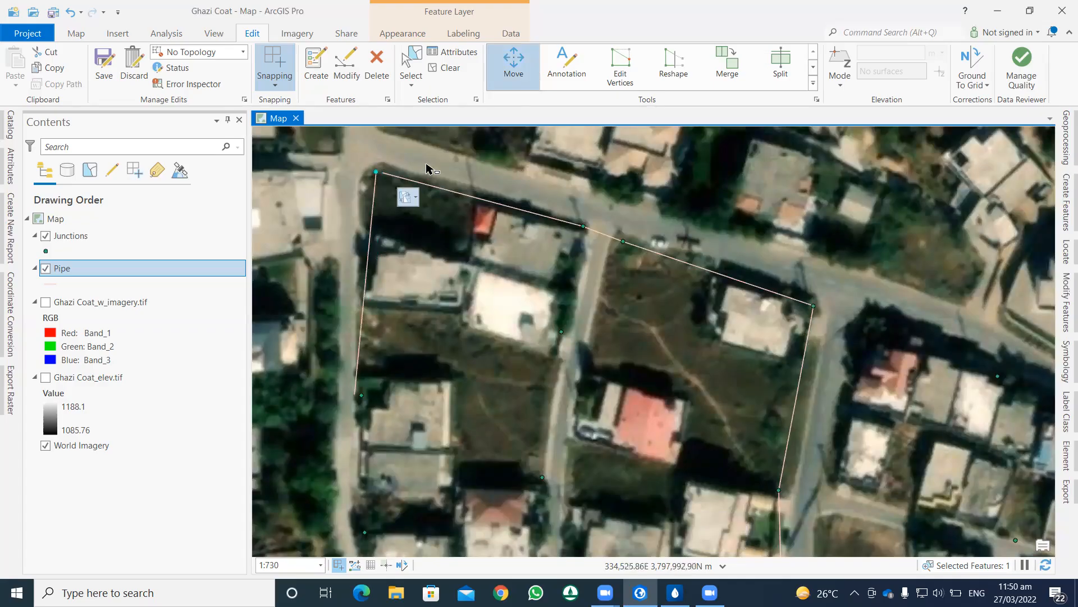
{"action": "left_click", "coordinate": [444, 195]}
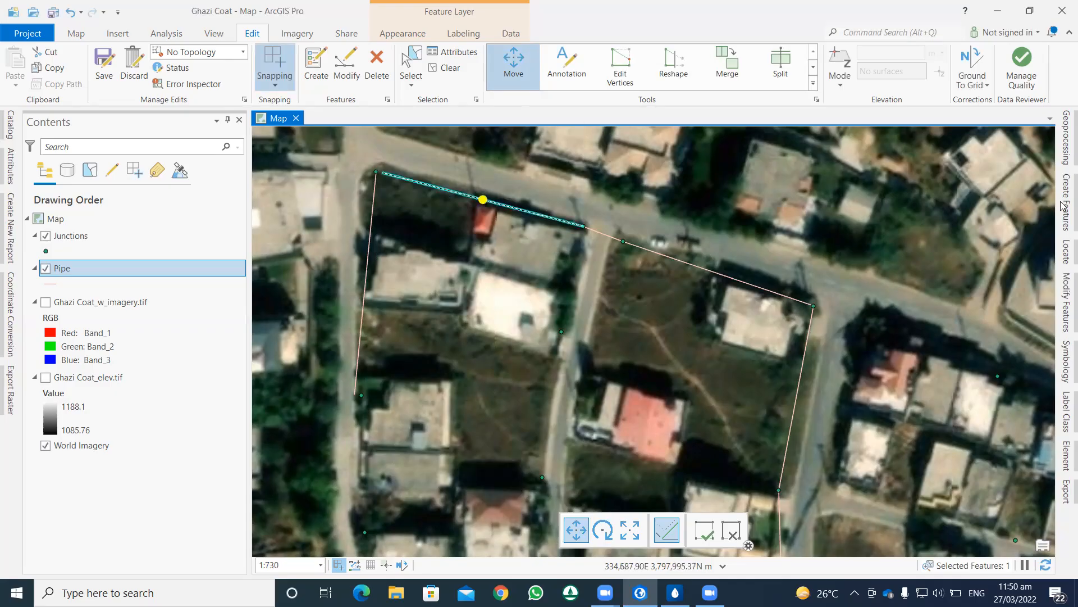
{"action": "left_click", "coordinate": [1059, 223]}
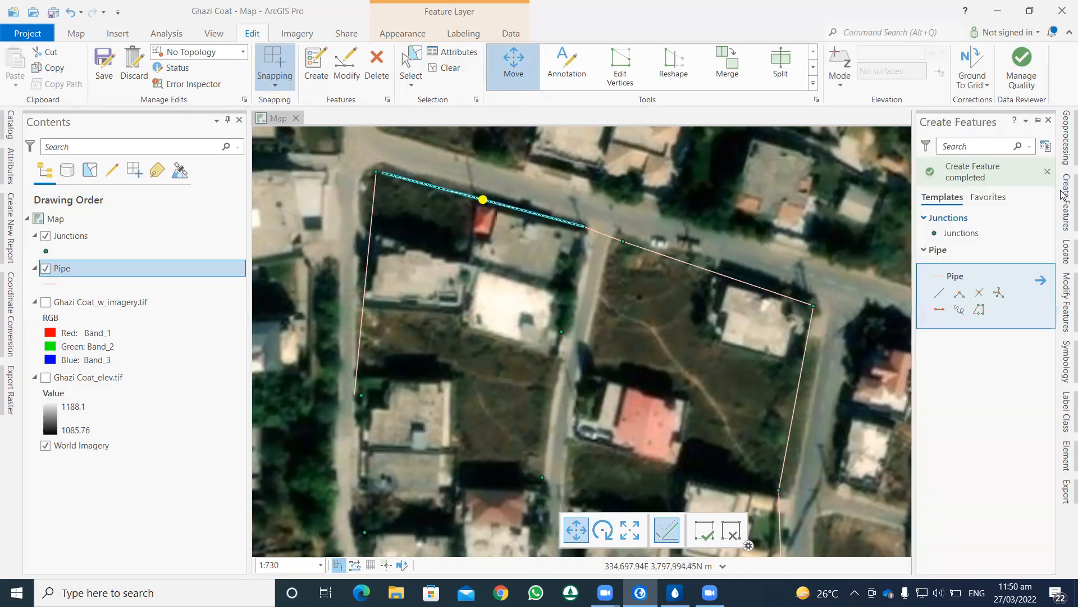
{"action": "left_click", "coordinate": [343, 68]}
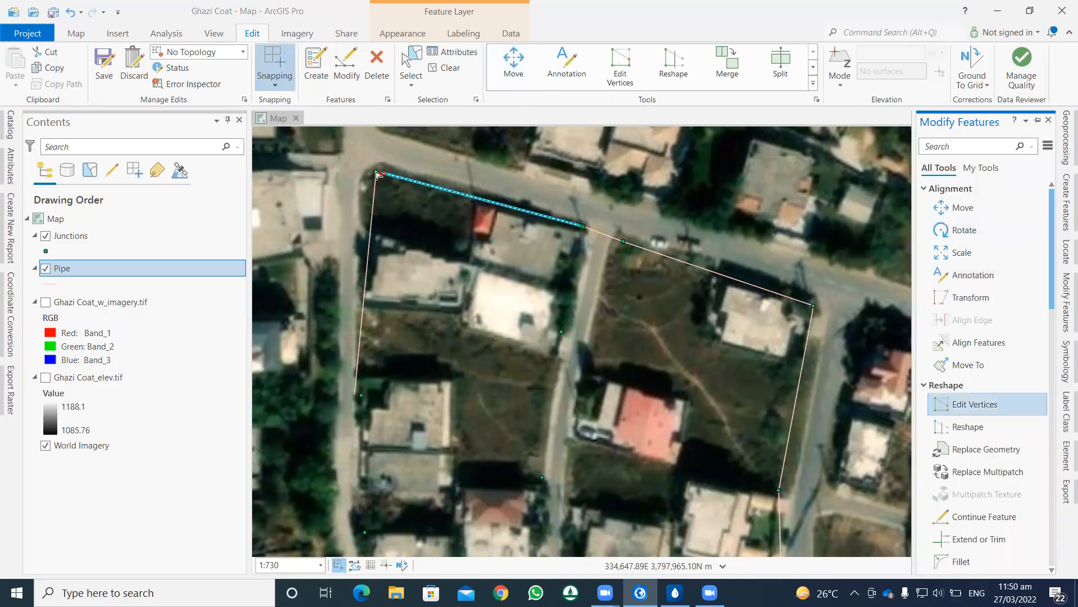
{"action": "scroll", "coordinate": [379, 173], "scroll_direction": "up", "scroll_amount": 3}
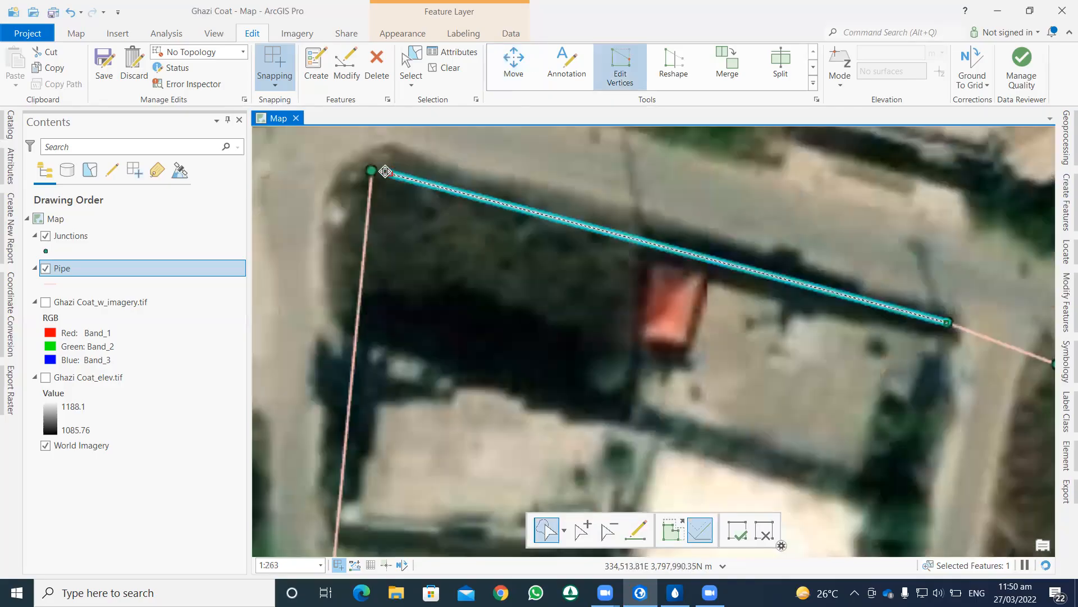
{"action": "left_click_drag", "start_coordinate": [371, 169], "coordinate": [372, 170]}
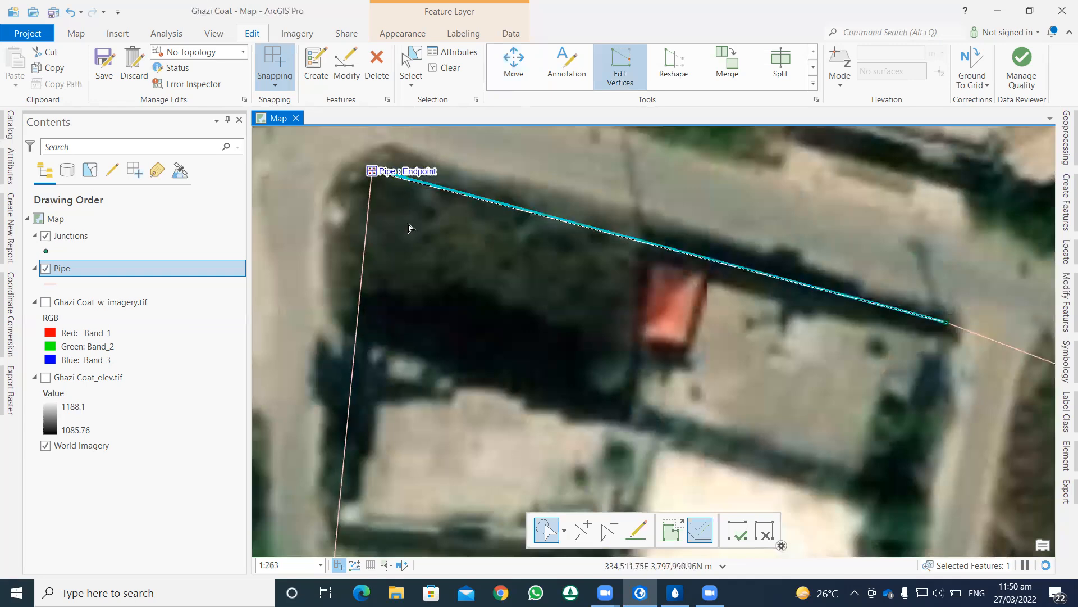
Draw a pipe south along the western street from the shifted pipe's lower endpoint, adding two bend vertices and ending at the next junction.
{"action": "scroll", "coordinate": [409, 227], "scroll_direction": "down", "scroll_amount": 3}
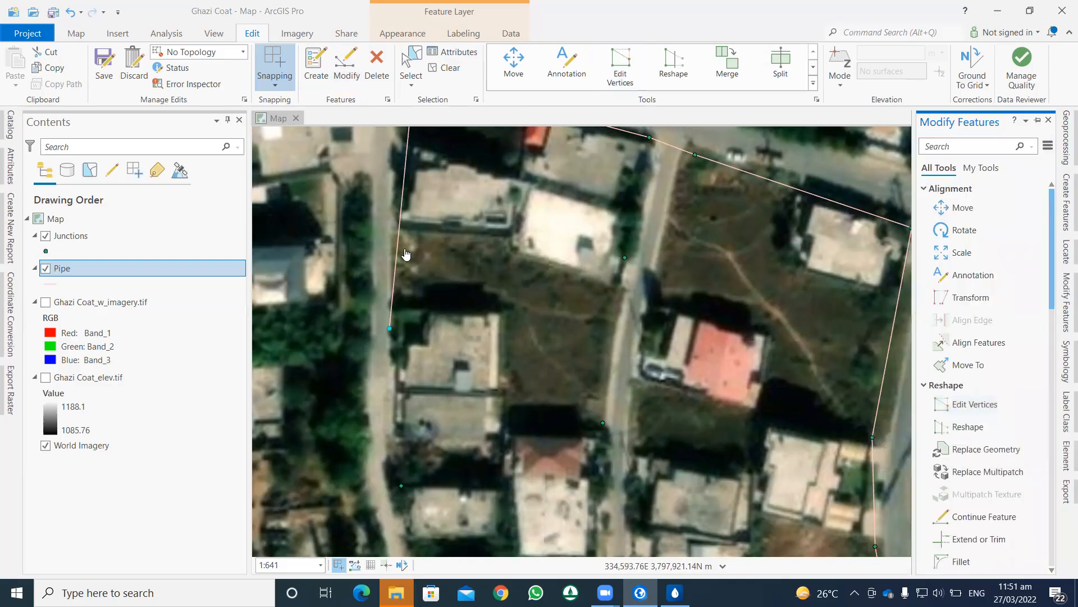
{"action": "left_click_drag", "start_coordinate": [422, 252], "coordinate": [434, 194]}
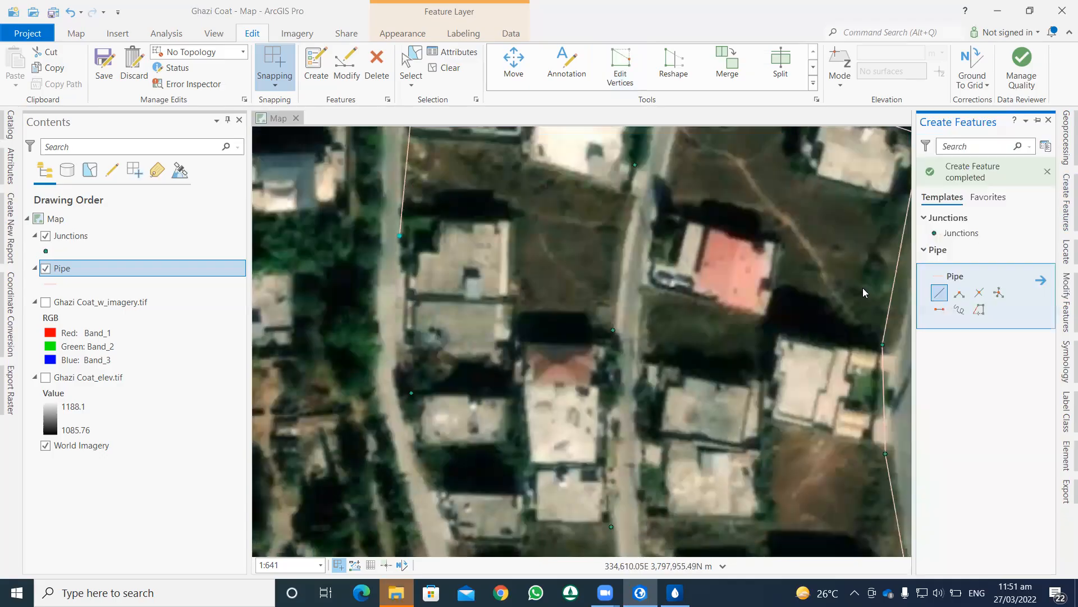
{"action": "left_click", "coordinate": [400, 296]}
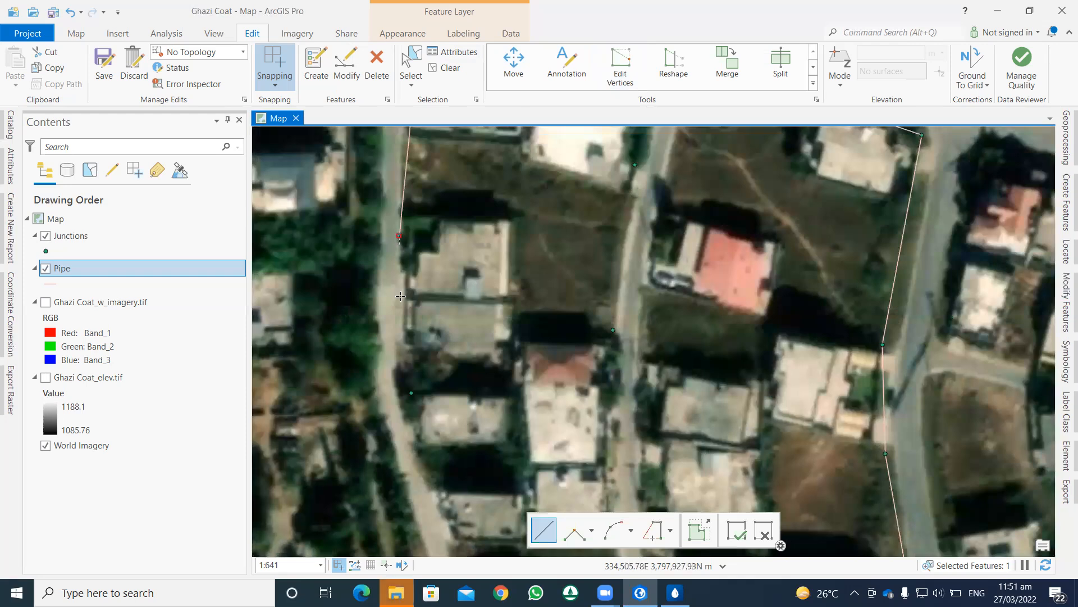
{"action": "left_click", "coordinate": [401, 351]}
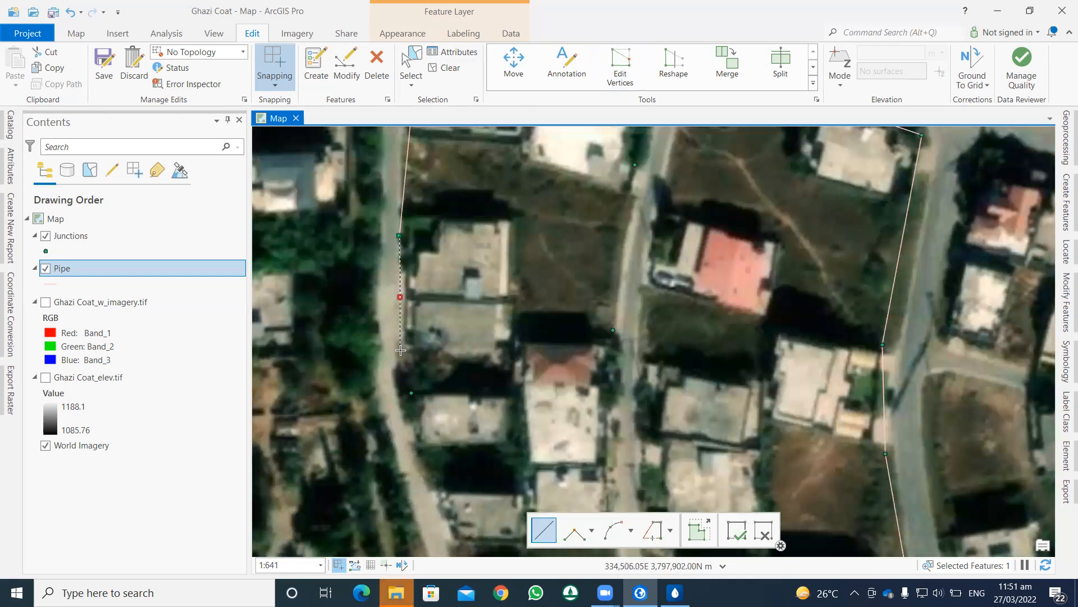
{"action": "left_click", "coordinate": [411, 392]}
{"action": "key", "text": "F2"}
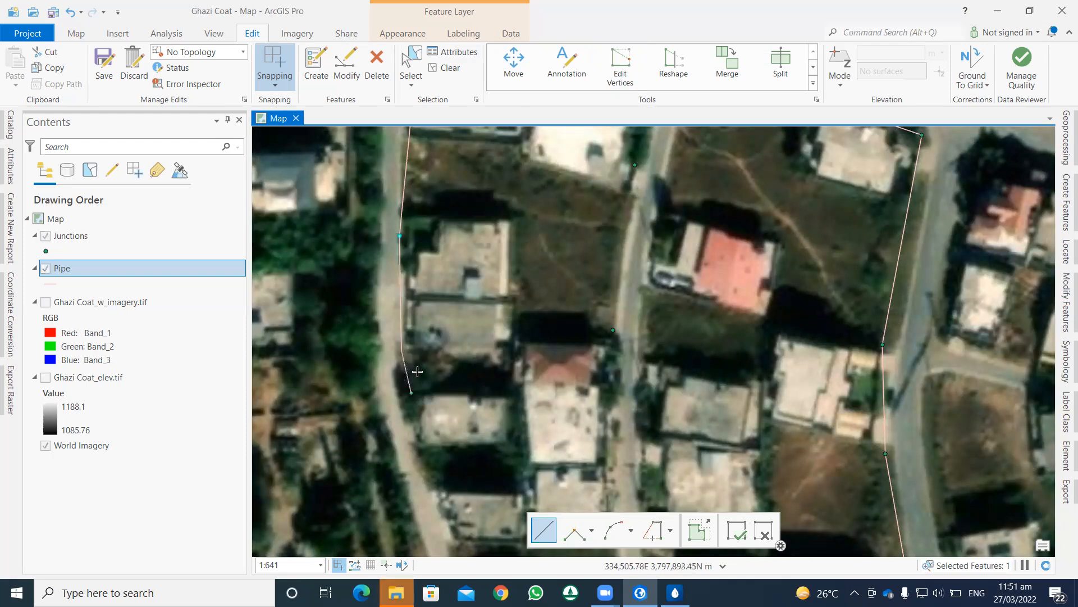
Draw two more pipes south along the western street, connecting the next two junctions down to the road fork.
{"action": "left_click_drag", "start_coordinate": [455, 404], "coordinate": [408, 251]}
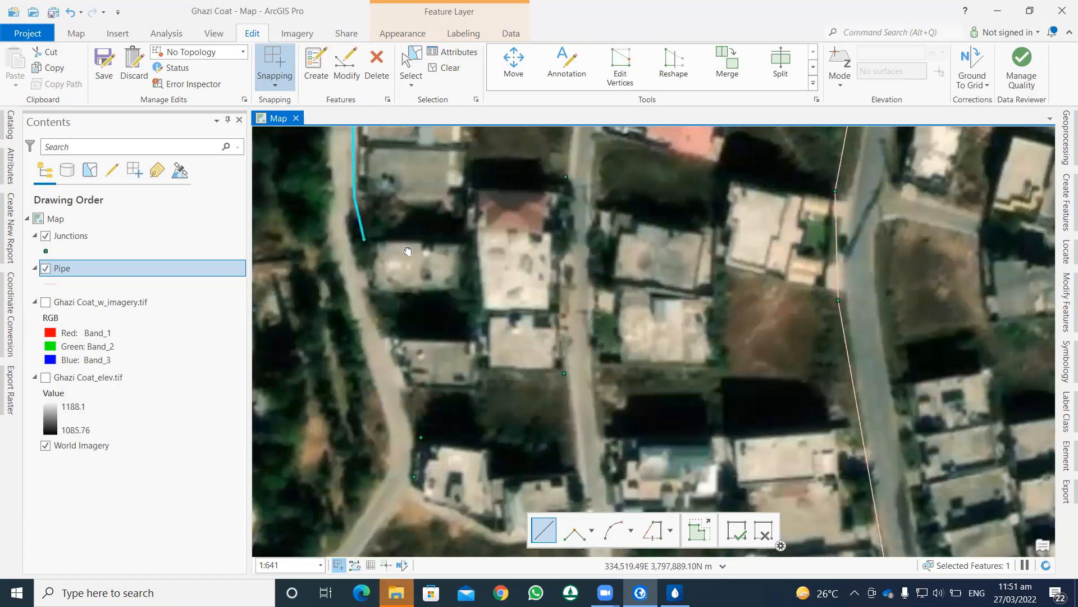
{"action": "left_click", "coordinate": [363, 239]}
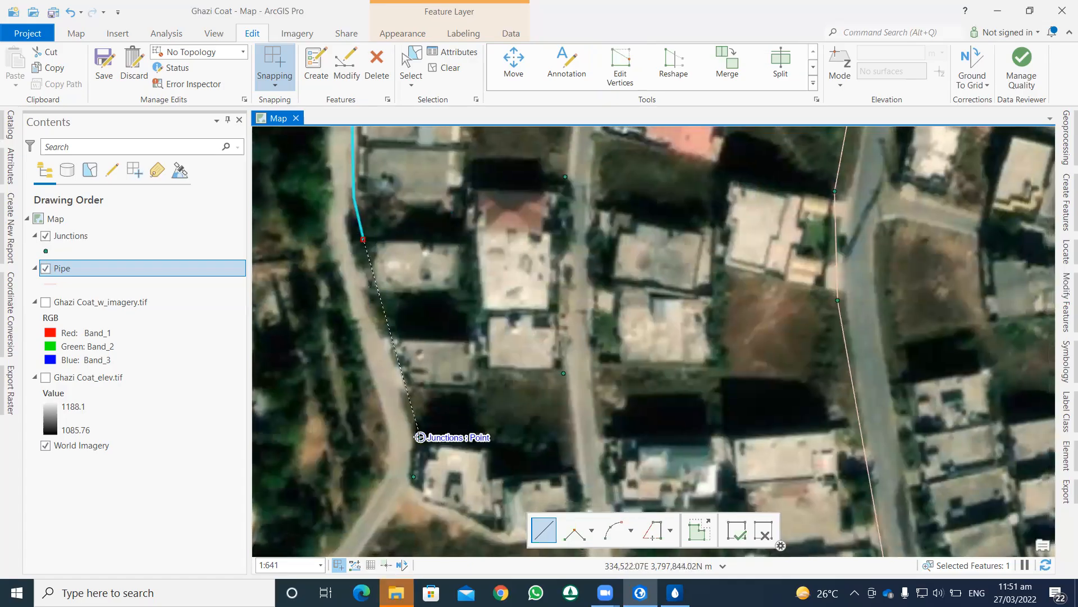
{"action": "left_click", "coordinate": [420, 437]}
{"action": "double_click", "coordinate": [421, 438]}
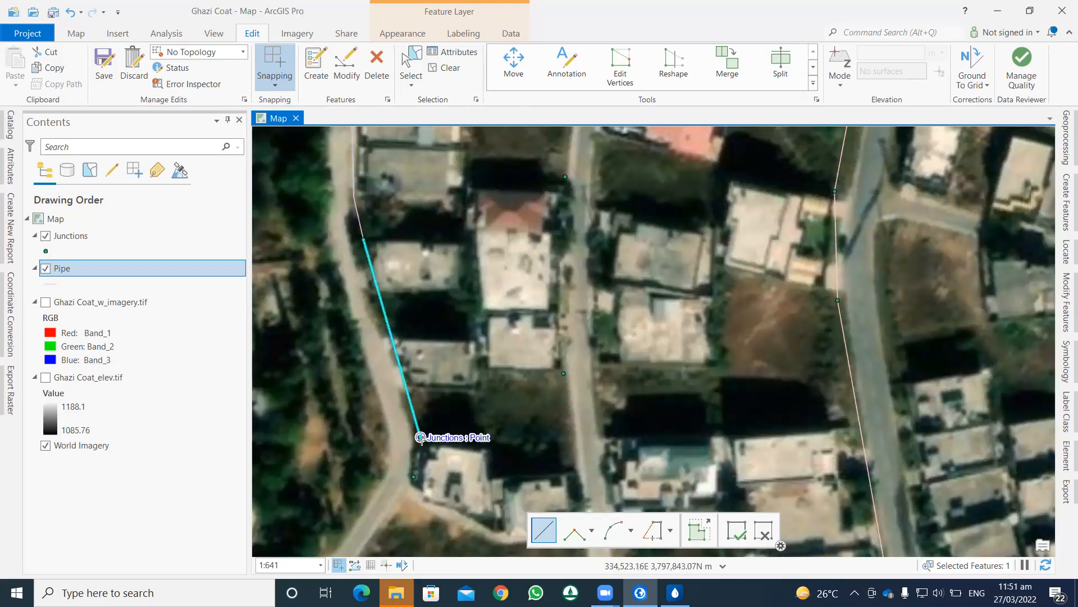
{"action": "left_click", "coordinate": [417, 463]}
{"action": "double_click", "coordinate": [413, 476]}
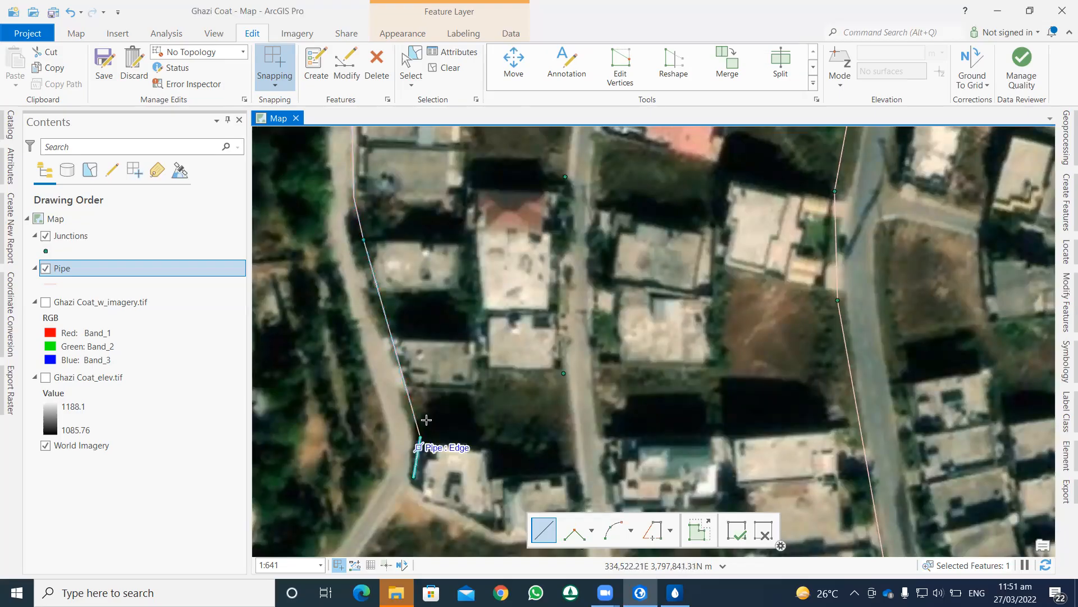
Use Edit Vertices on the junction between the bent pipe and the long straight pipe to shift its point slightly west.
{"action": "left_click", "coordinate": [1063, 296]}
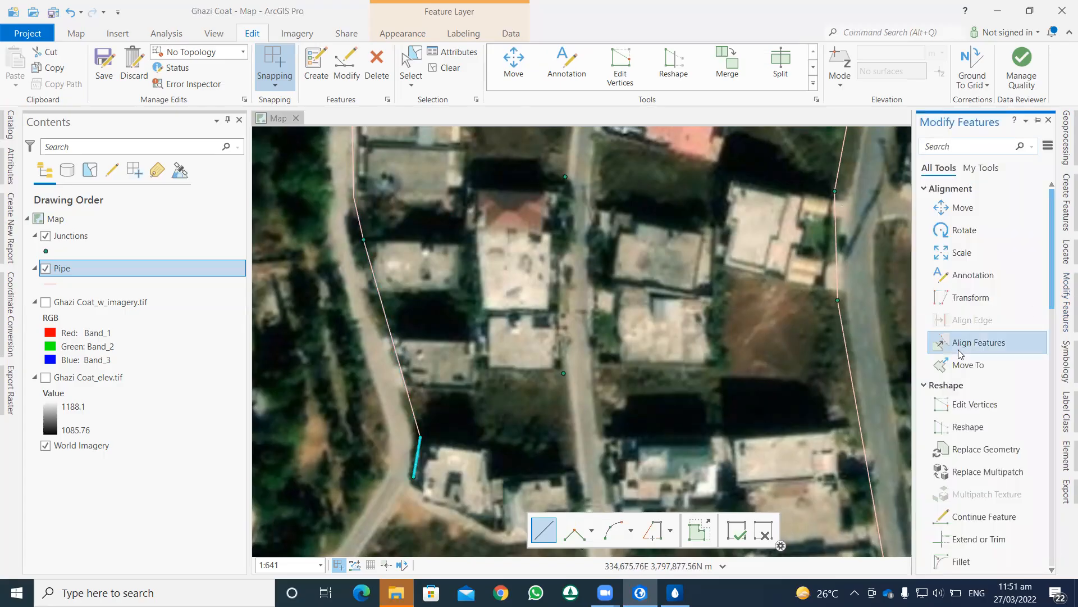
{"action": "left_click", "coordinate": [961, 417]}
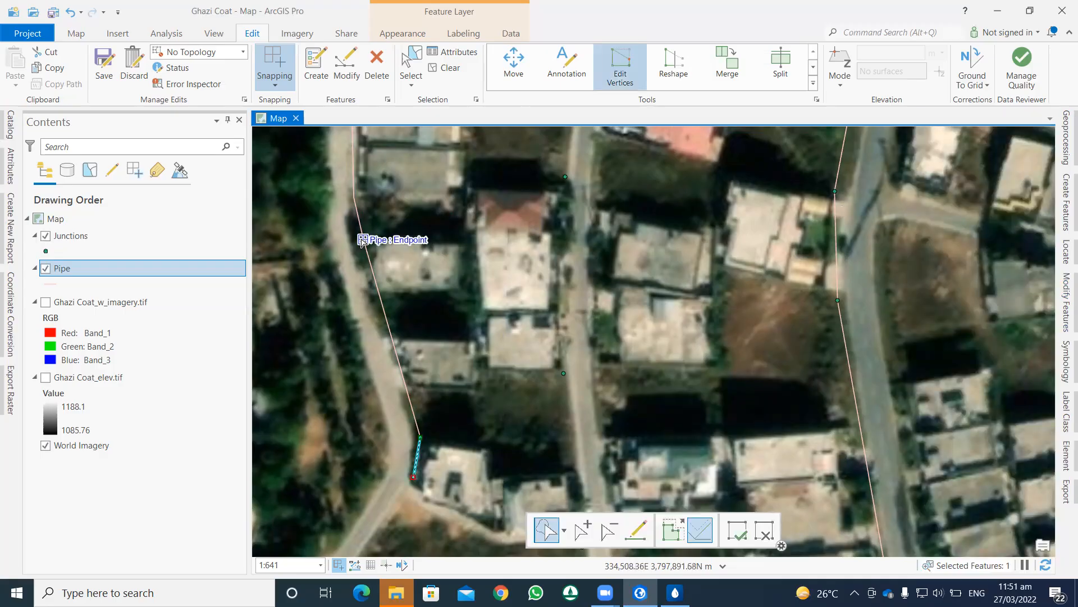
{"action": "left_click", "coordinate": [363, 240]}
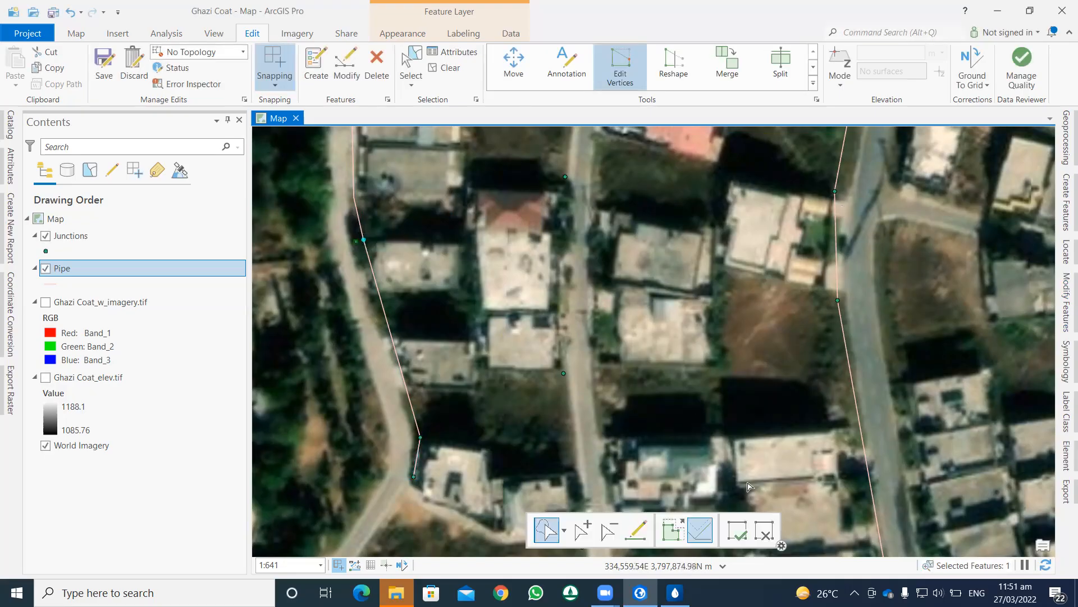
{"action": "left_click", "coordinate": [737, 530]}
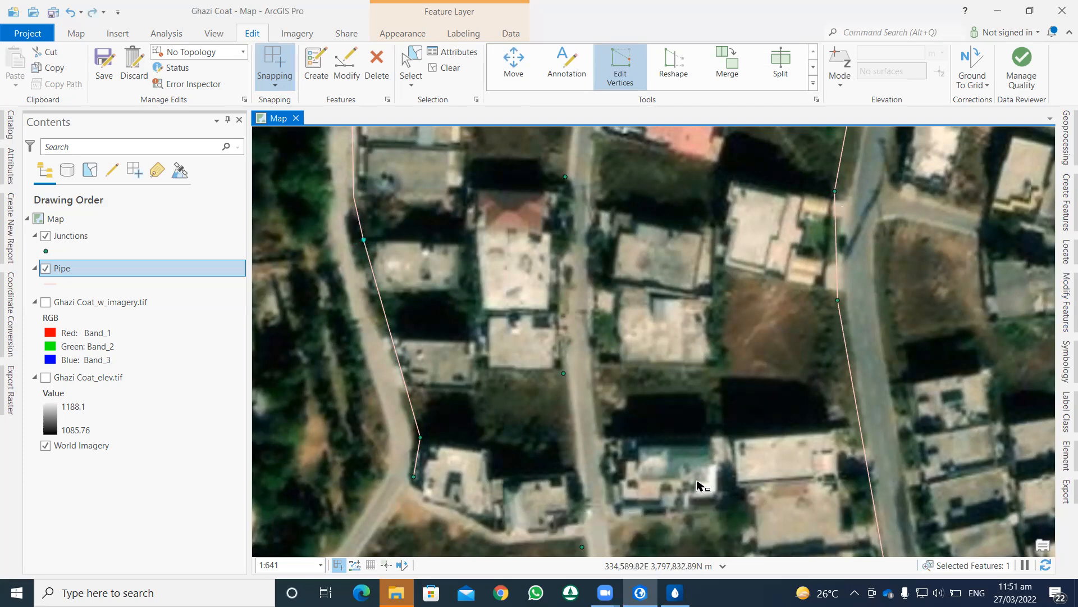
Use Edit Vertices to shift the long straight western pipe's north endpoint slightly west, off its junction.
{"action": "left_click", "coordinate": [621, 65]}
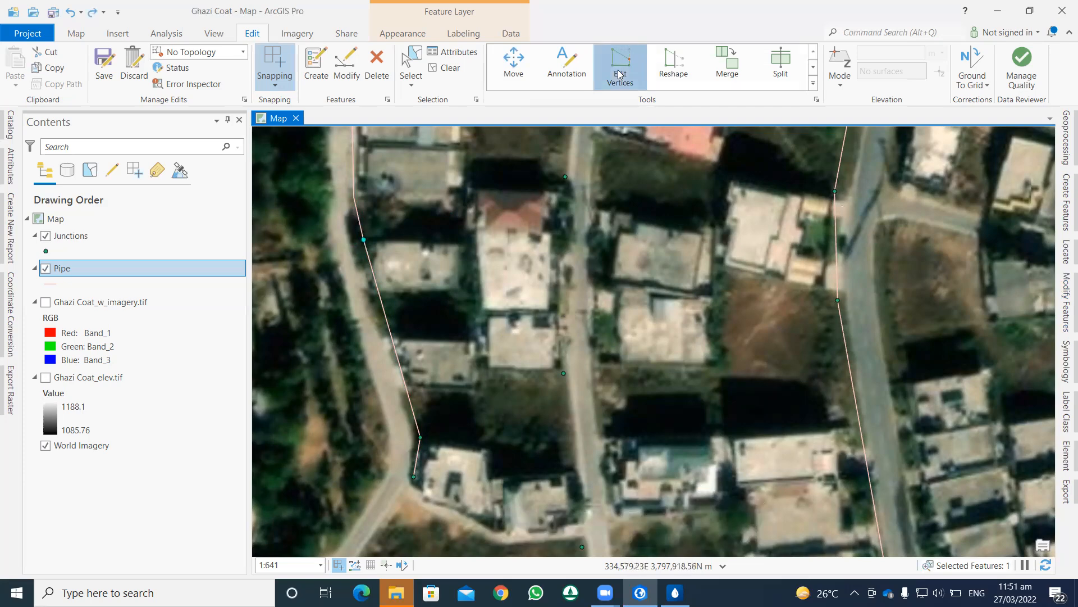
{"action": "left_click", "coordinate": [373, 279]}
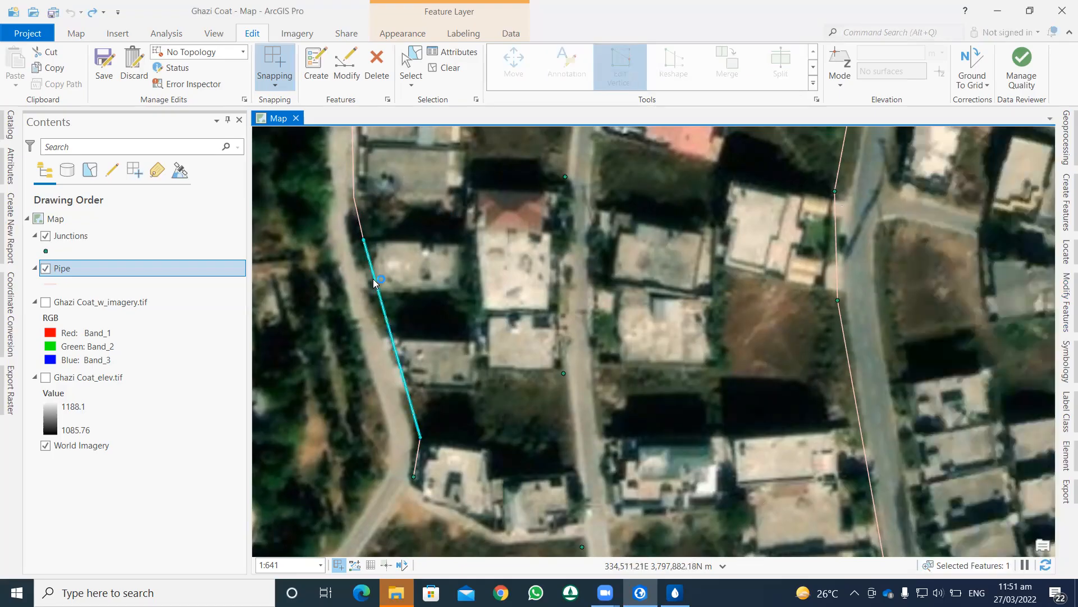
{"action": "left_click_drag", "start_coordinate": [364, 240], "coordinate": [355, 242]}
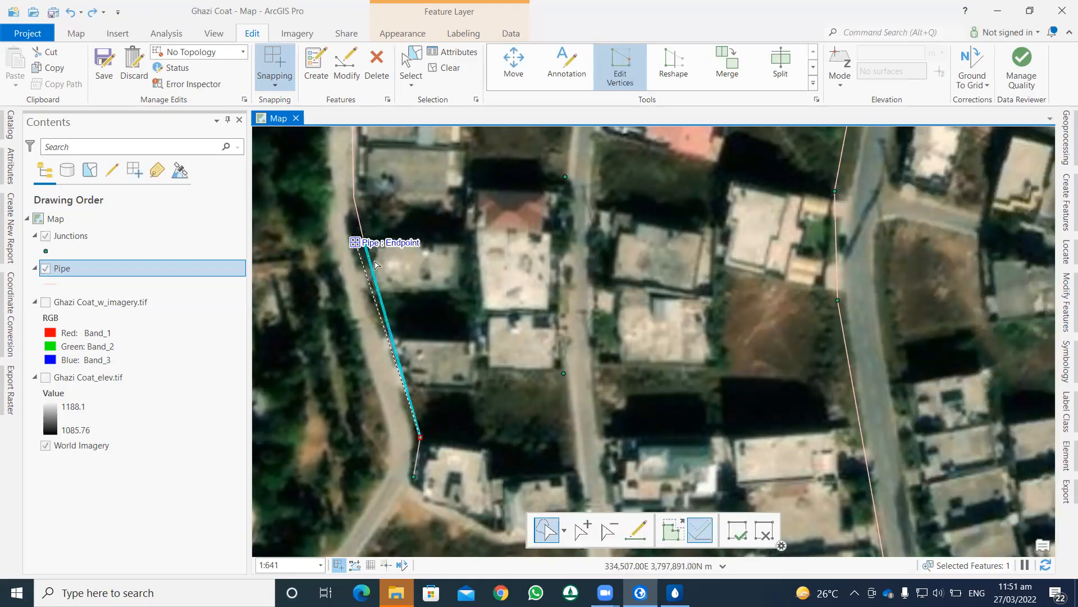
{"action": "left_click", "coordinate": [736, 530]}
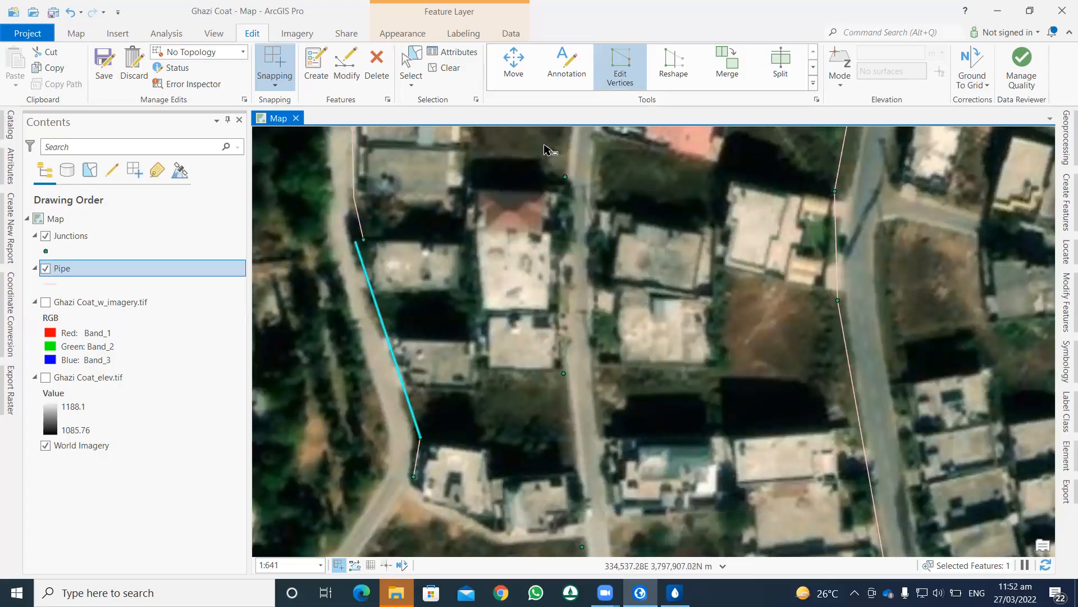
Move the nearby junction onto the shifted endpoint and snap the bent pipe's lower end to the same point.
{"action": "left_click", "coordinate": [362, 242]}
{"action": "left_click_drag", "start_coordinate": [358, 239], "coordinate": [364, 239]}
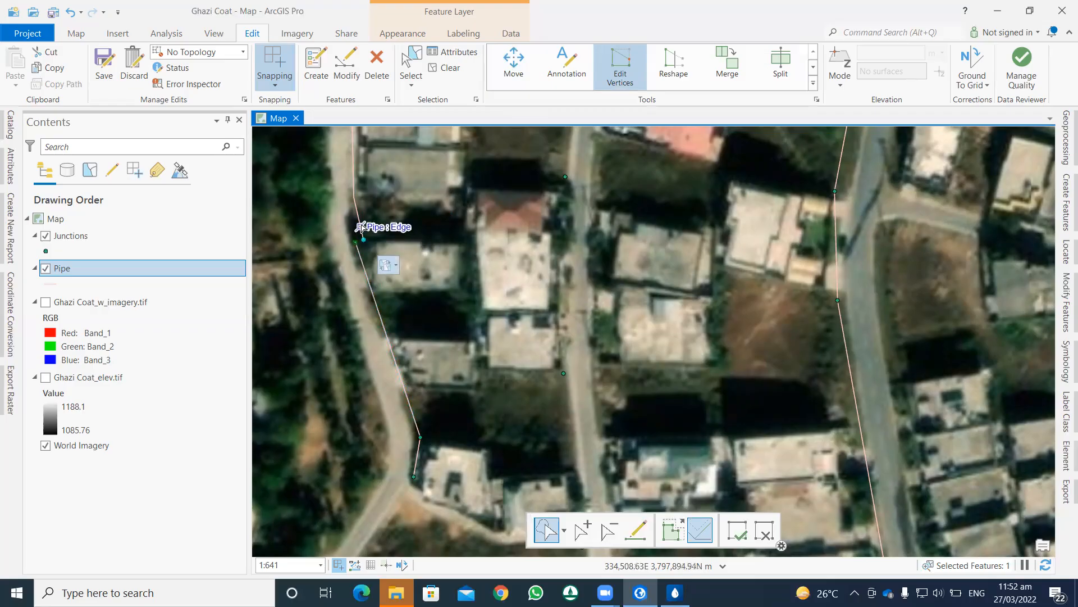
{"action": "left_click", "coordinate": [743, 532]}
{"action": "left_click", "coordinate": [363, 232]}
{"action": "left_click_drag", "start_coordinate": [363, 239], "coordinate": [354, 242]}
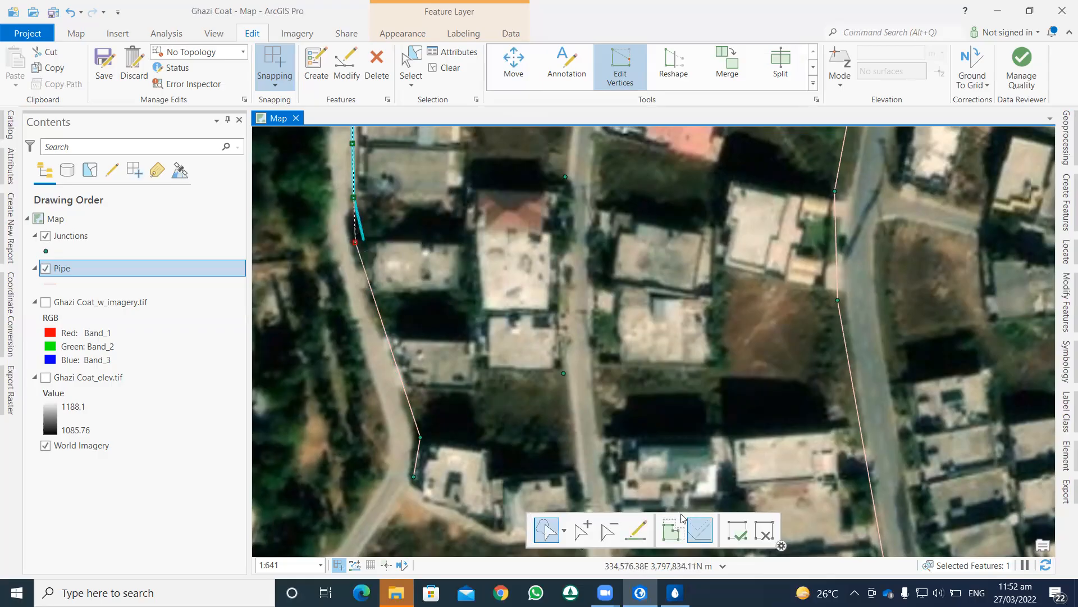
{"action": "left_click", "coordinate": [737, 530]}
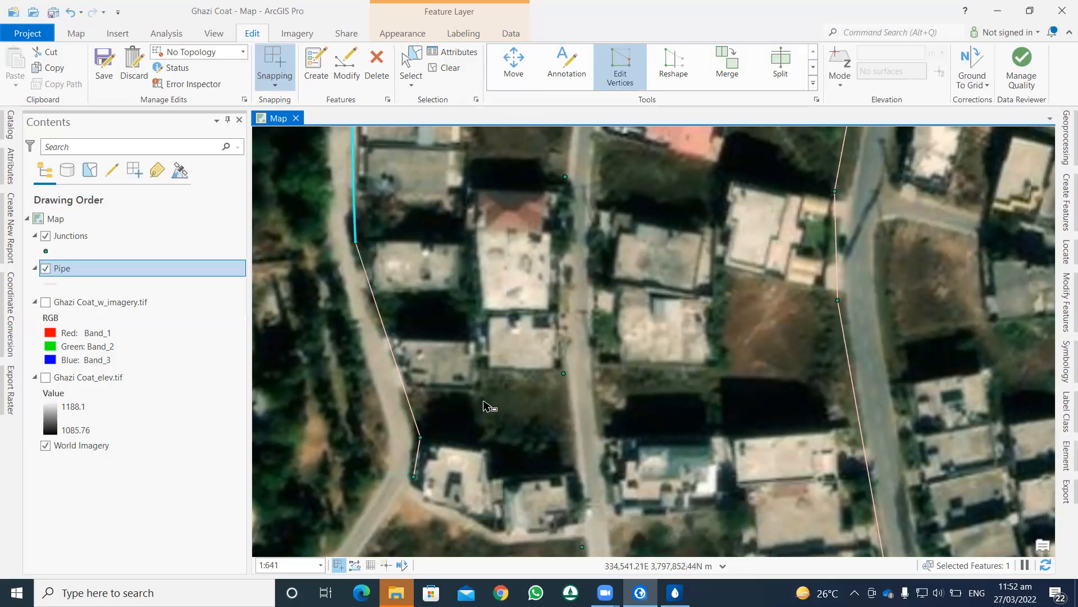
Move the road-fork junction slightly southwest to the lane corner and snap the short pipe's lower end to it.
{"action": "left_click_drag", "start_coordinate": [460, 405], "coordinate": [428, 241]}
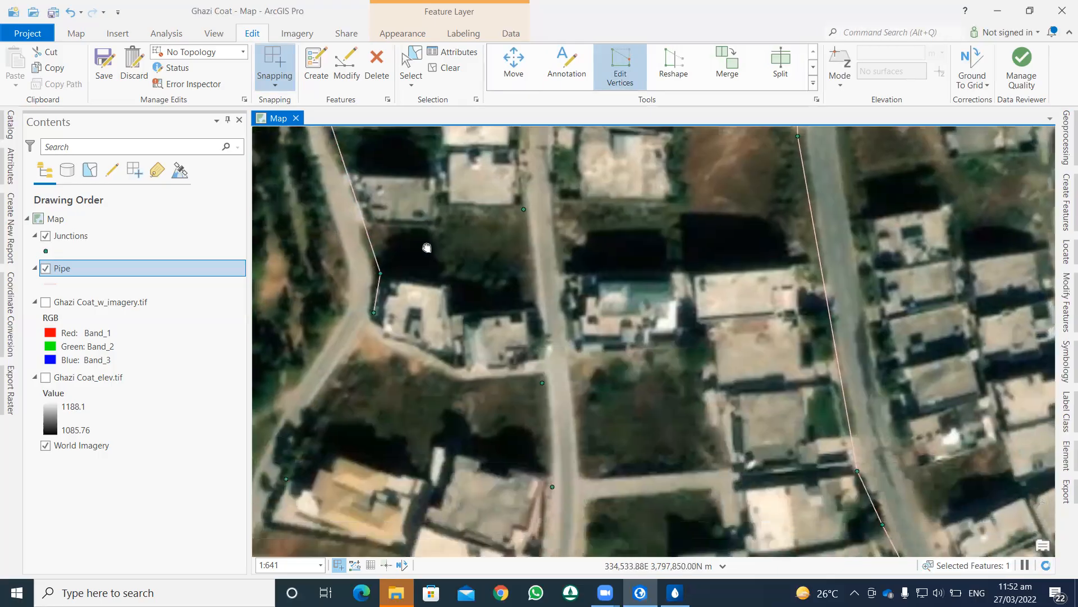
{"action": "left_click", "coordinate": [375, 311]}
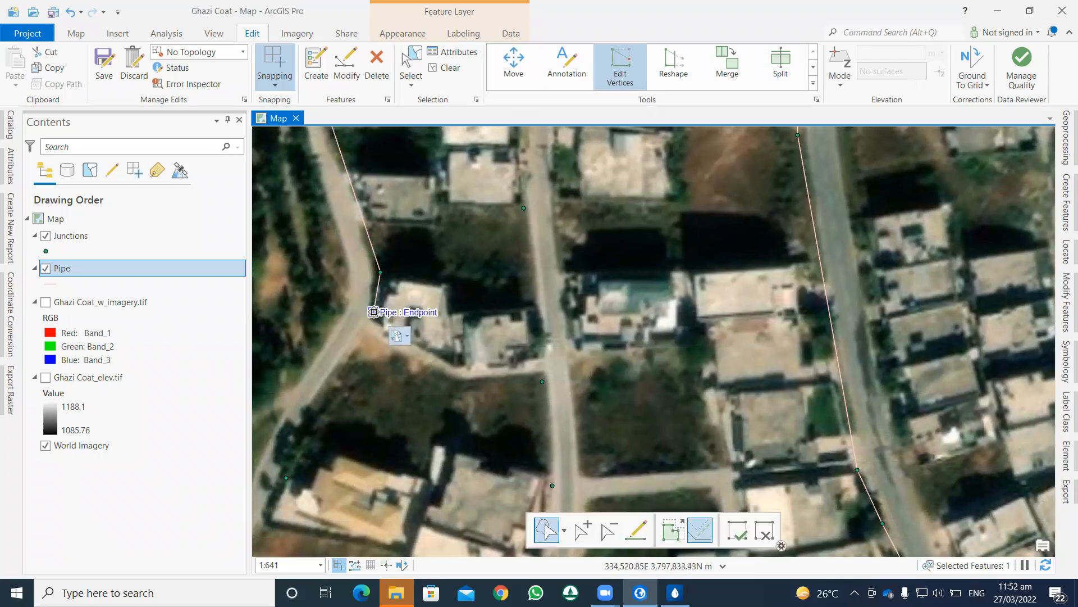
{"action": "left_click_drag", "start_coordinate": [370, 320], "coordinate": [363, 340]}
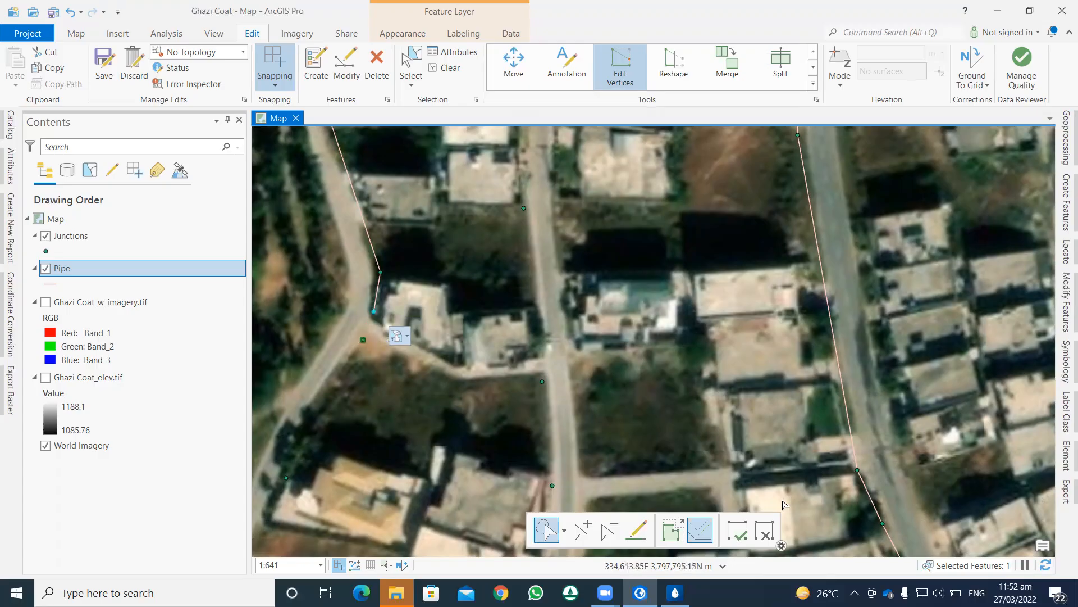
{"action": "left_click", "coordinate": [376, 295]}
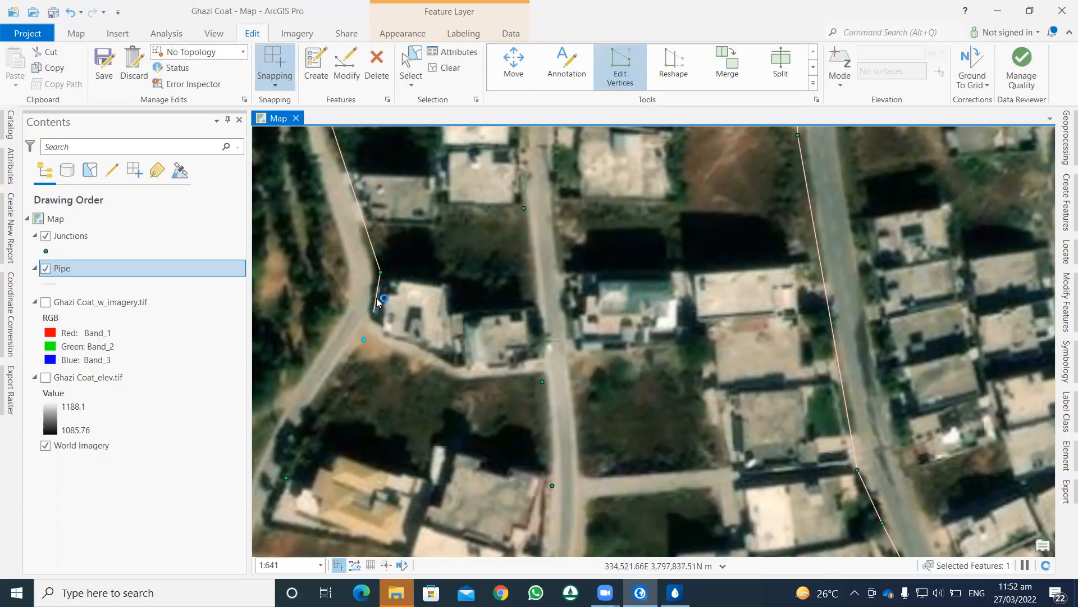
{"action": "left_click_drag", "start_coordinate": [369, 320], "coordinate": [363, 340]}
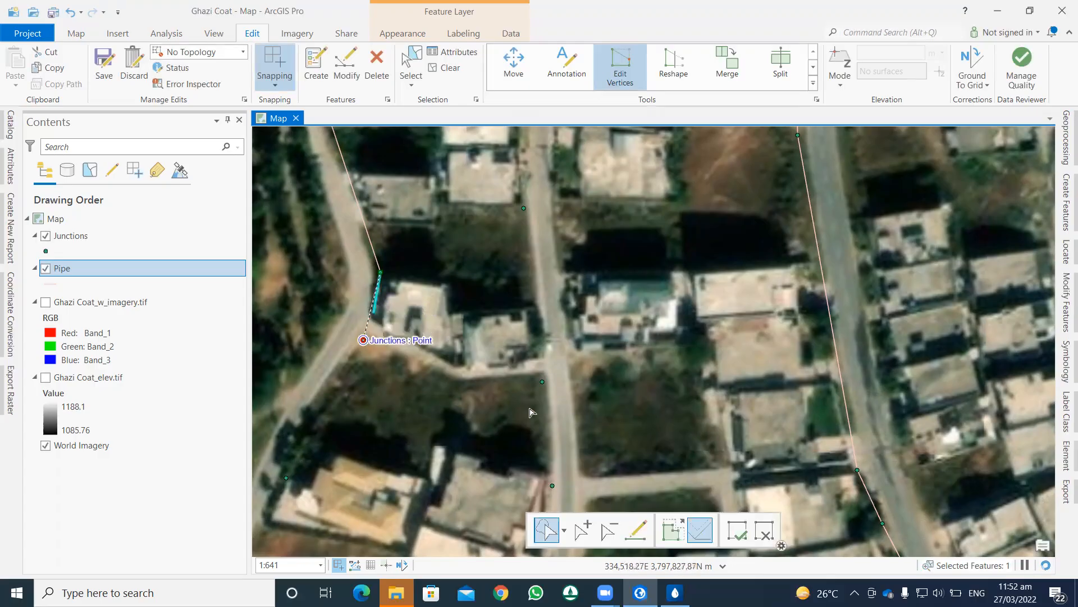
{"action": "left_click", "coordinate": [732, 533]}
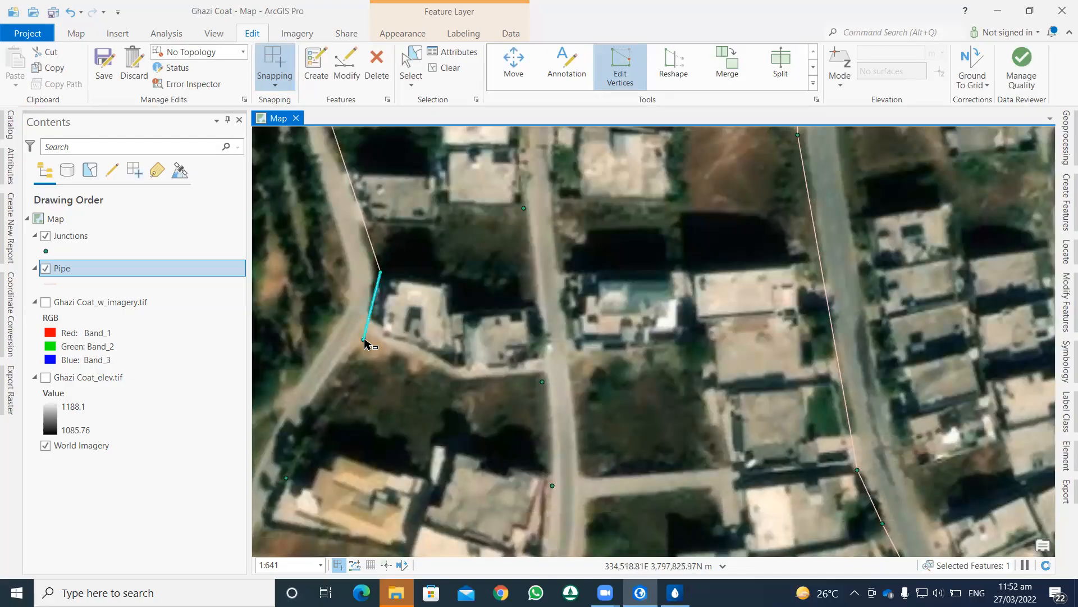
Draw two straight Pipe segments from the fork junction east along the lane, bending midway, to the middle street's junction.
{"action": "left_click", "coordinate": [316, 70]}
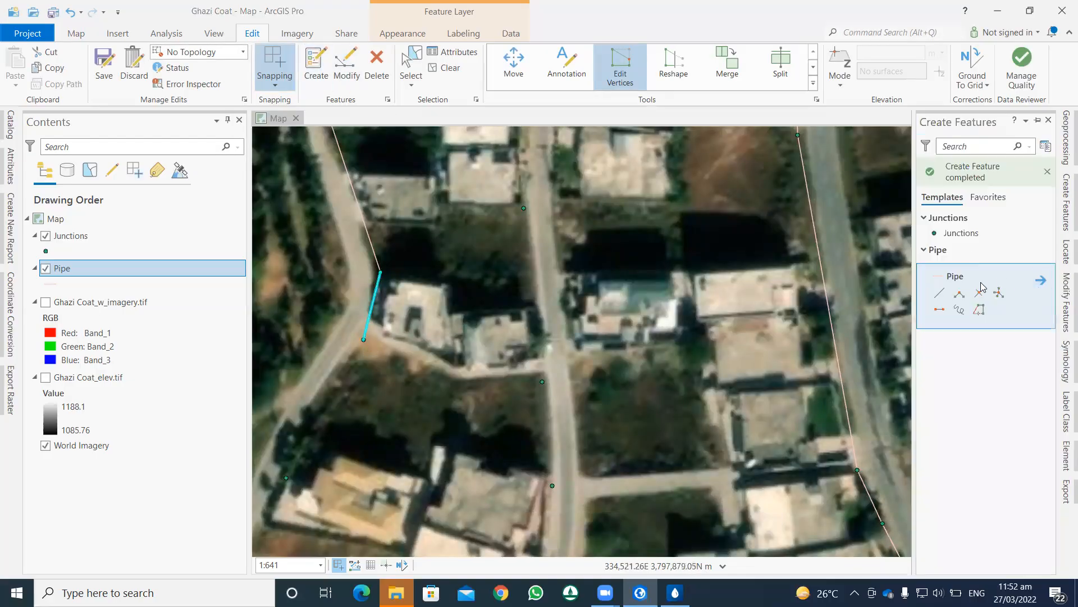
{"action": "left_click", "coordinate": [940, 311]}
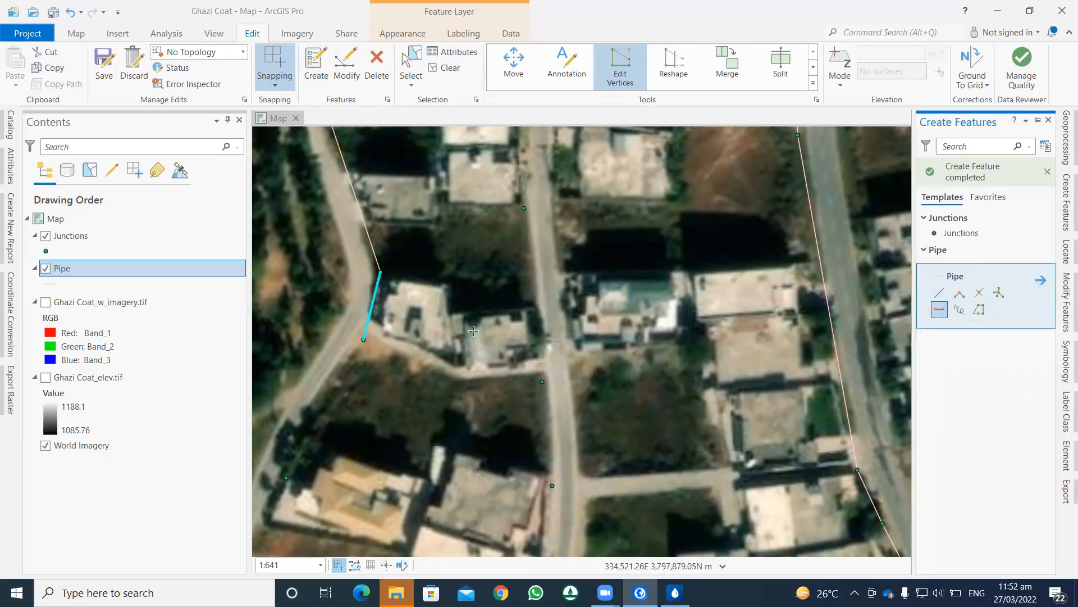
{"action": "left_click", "coordinate": [363, 339]}
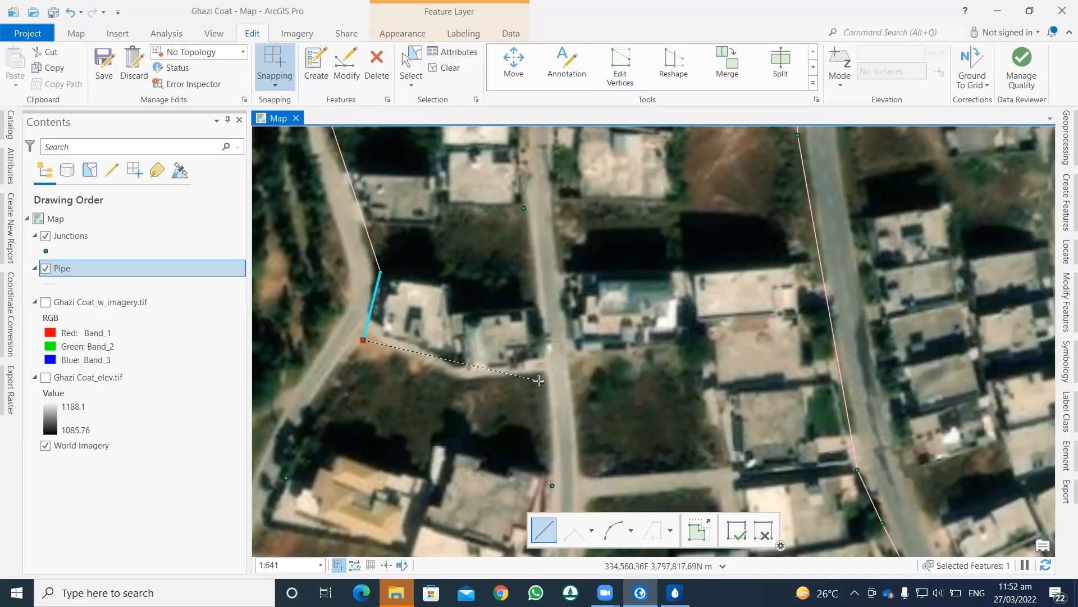
{"action": "double_click", "coordinate": [454, 382]}
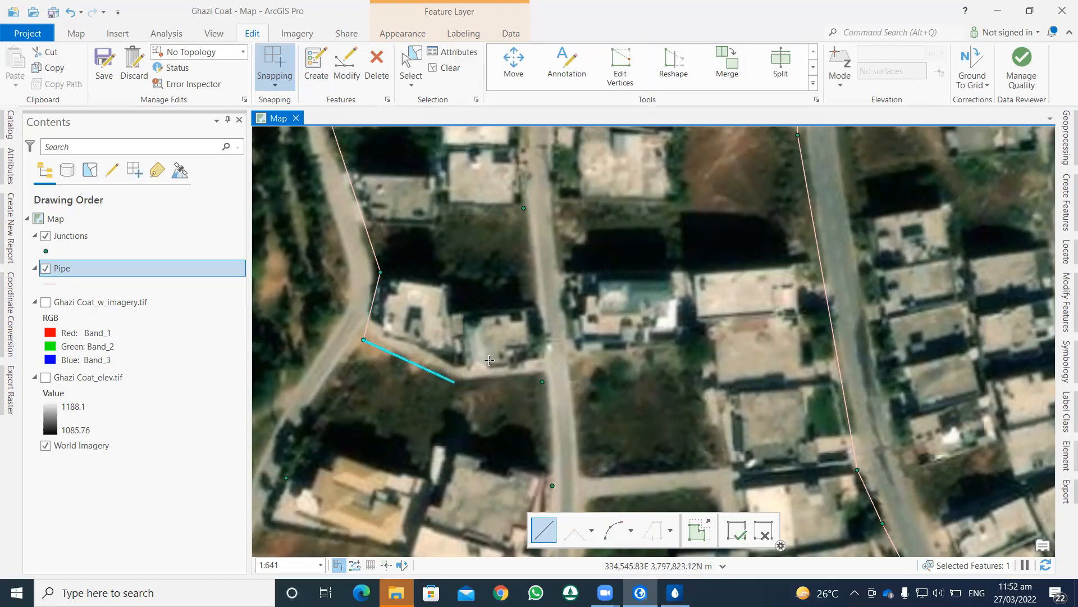
{"action": "left_click", "coordinate": [454, 380]}
{"action": "left_click", "coordinate": [542, 382]}
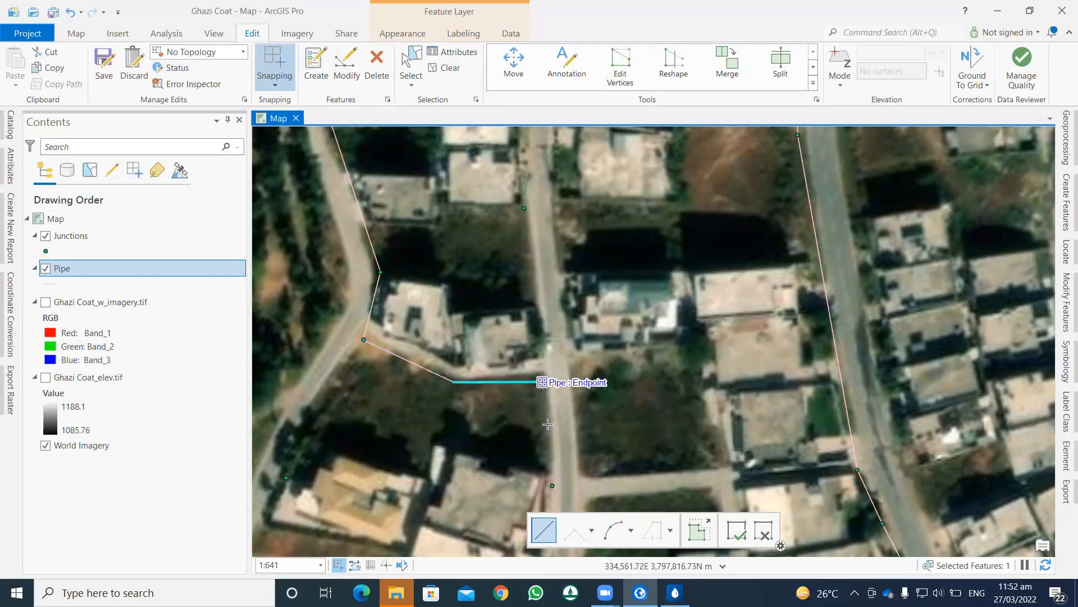
Draw pipes south along the middle street to the next junction, then in two segments around the bend to the following one.
{"action": "left_click", "coordinate": [552, 485]}
{"action": "left_click_drag", "start_coordinate": [563, 424], "coordinate": [508, 158]}
{"action": "left_click", "coordinate": [497, 219]}
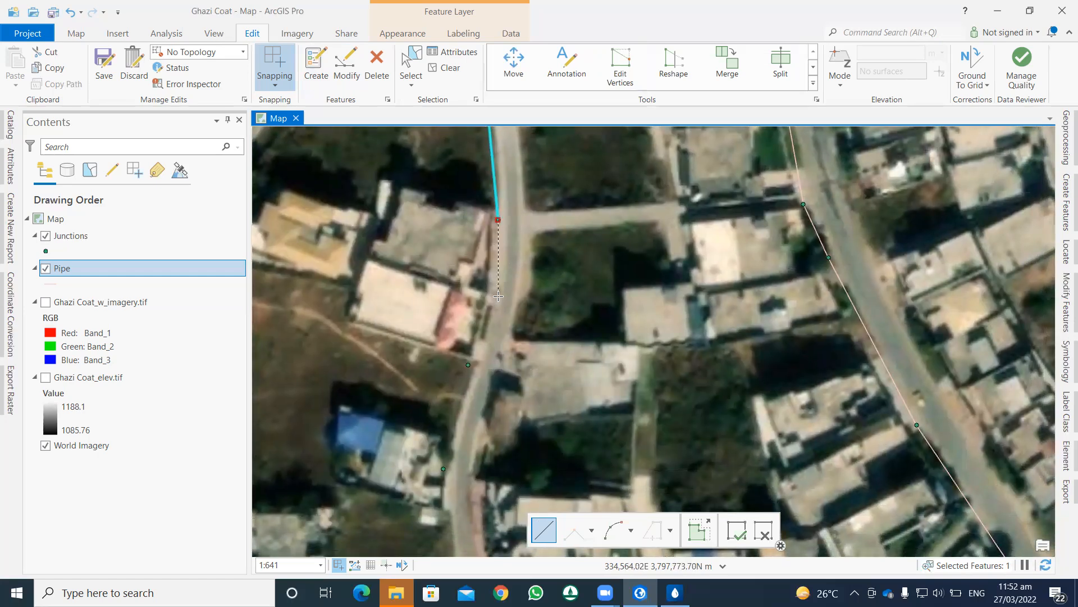
{"action": "double_click", "coordinate": [498, 296]}
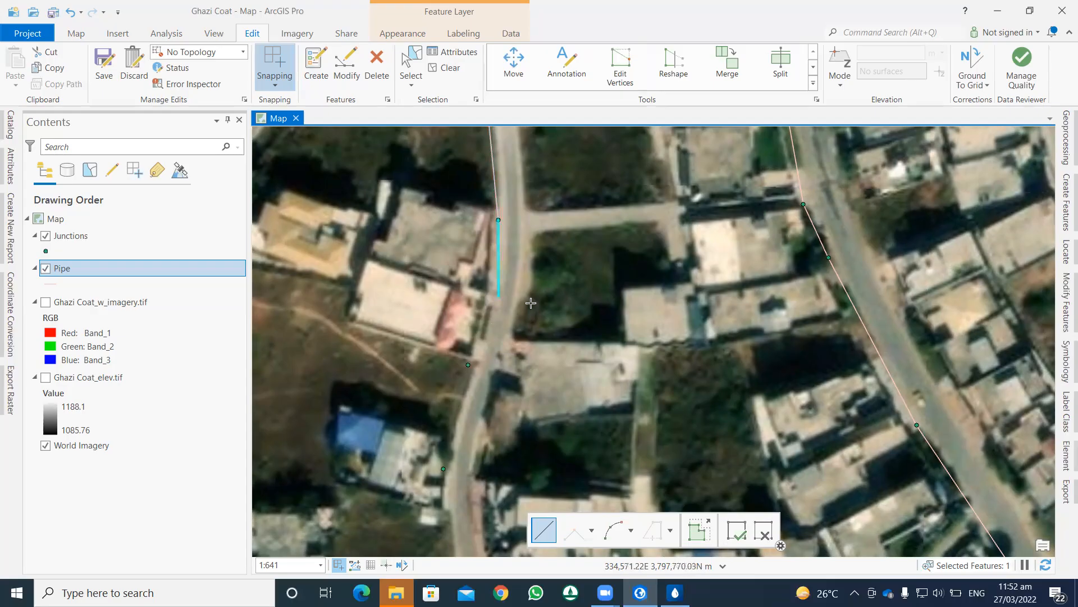
{"action": "left_click", "coordinate": [499, 297]}
{"action": "double_click", "coordinate": [468, 366]}
Draw two more pipes south along the middle street, connecting the next junction and the one at the road corner.
{"action": "left_click", "coordinate": [468, 365]}
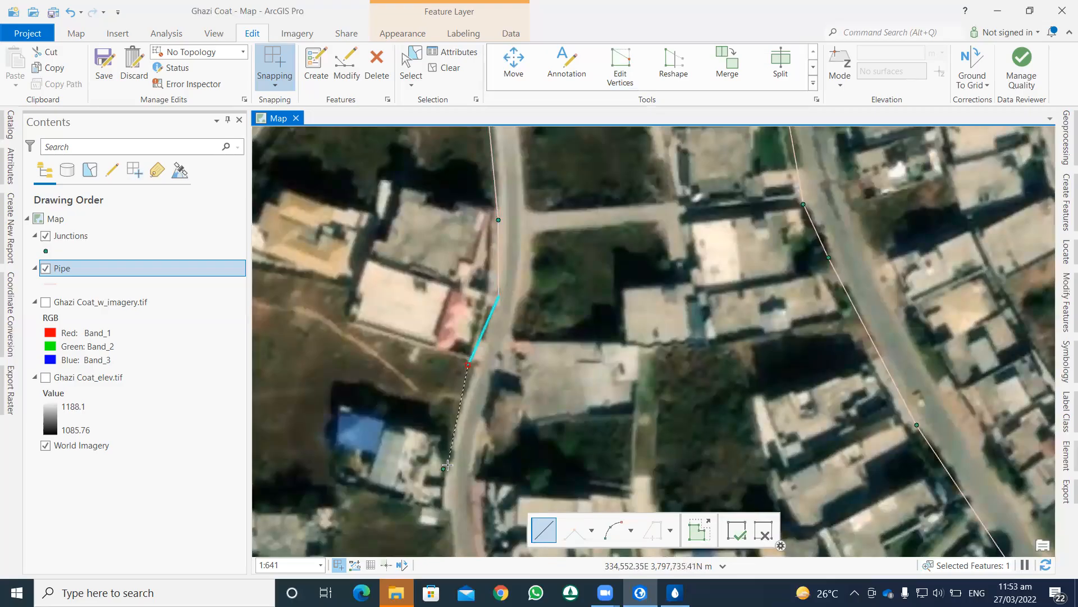
{"action": "double_click", "coordinate": [444, 468]}
{"action": "scroll", "coordinate": [501, 386], "scroll_direction": "down", "scroll_amount": 3}
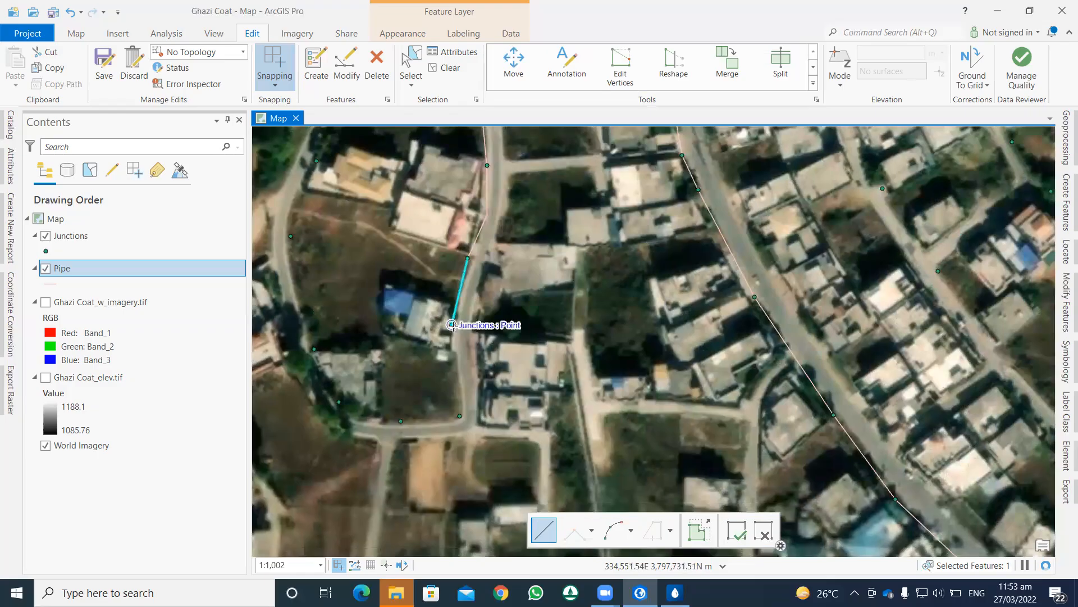
{"action": "left_click", "coordinate": [451, 324]}
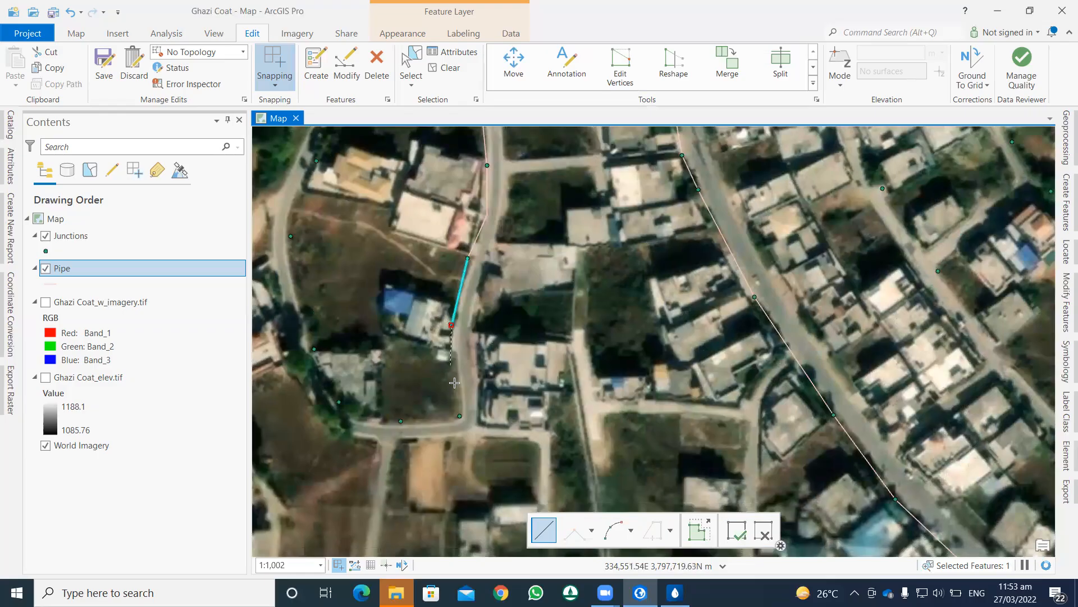
{"action": "double_click", "coordinate": [460, 415]}
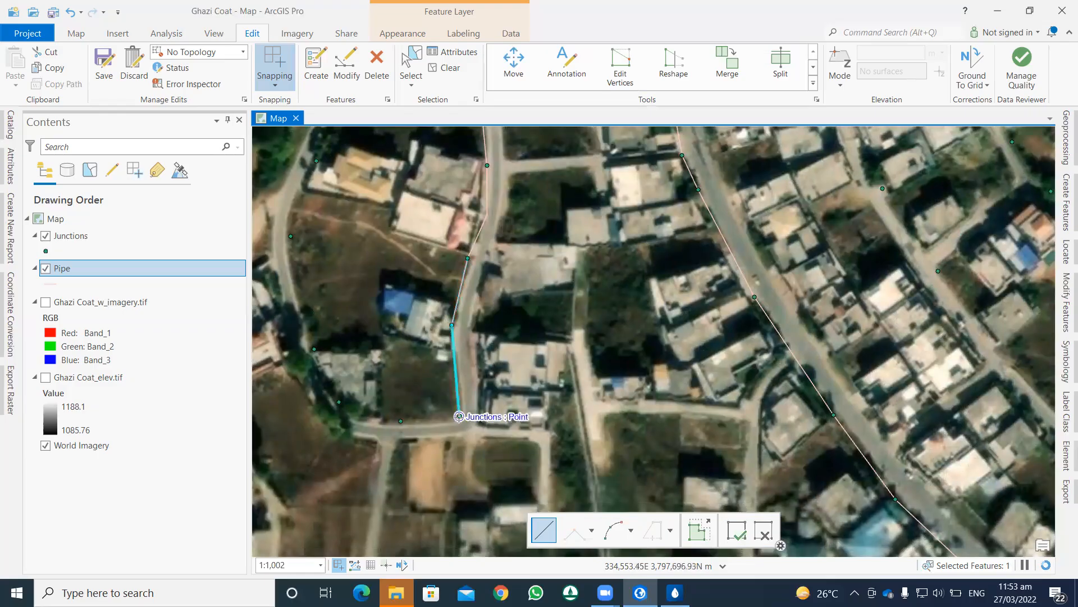
Draw four pipes from the corner junction west and then north along the curved road, linking its four junctions.
{"action": "left_click", "coordinate": [400, 421]}
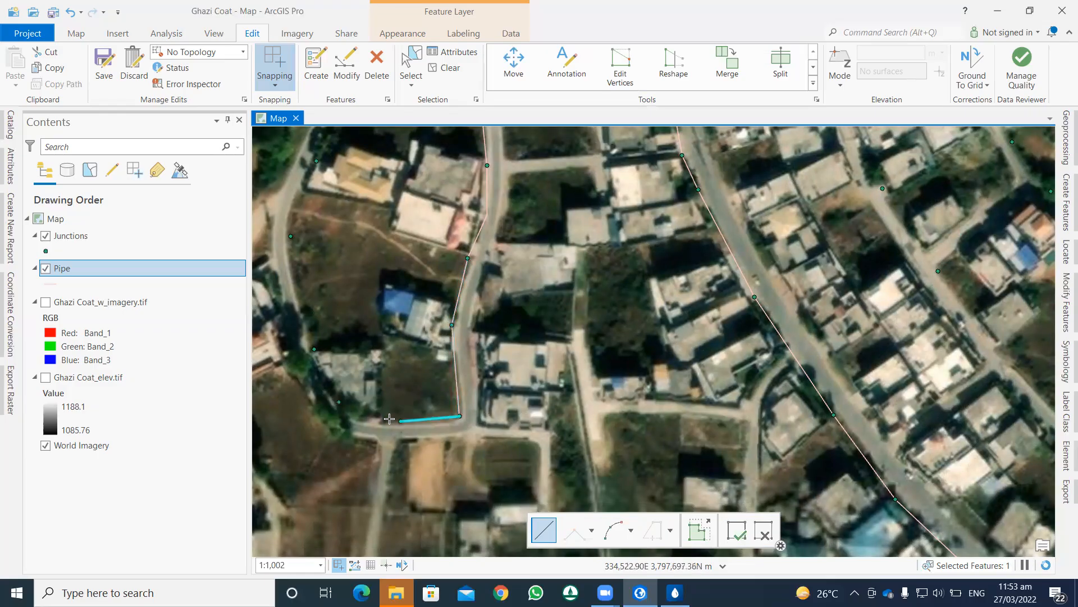
{"action": "double_click", "coordinate": [336, 401]}
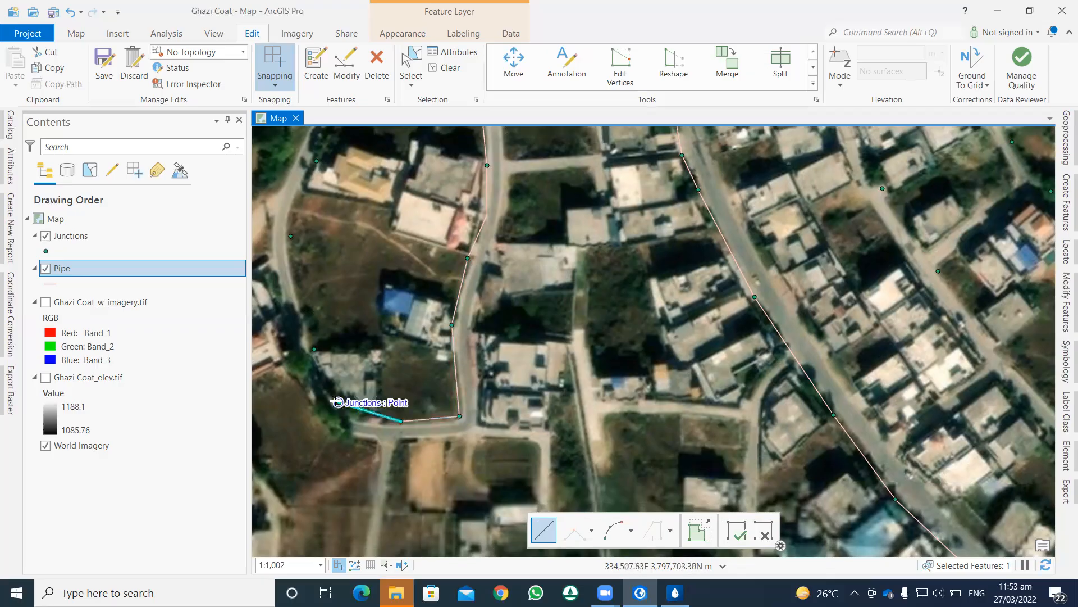
{"action": "left_click", "coordinate": [337, 402]}
{"action": "left_click", "coordinate": [313, 349]}
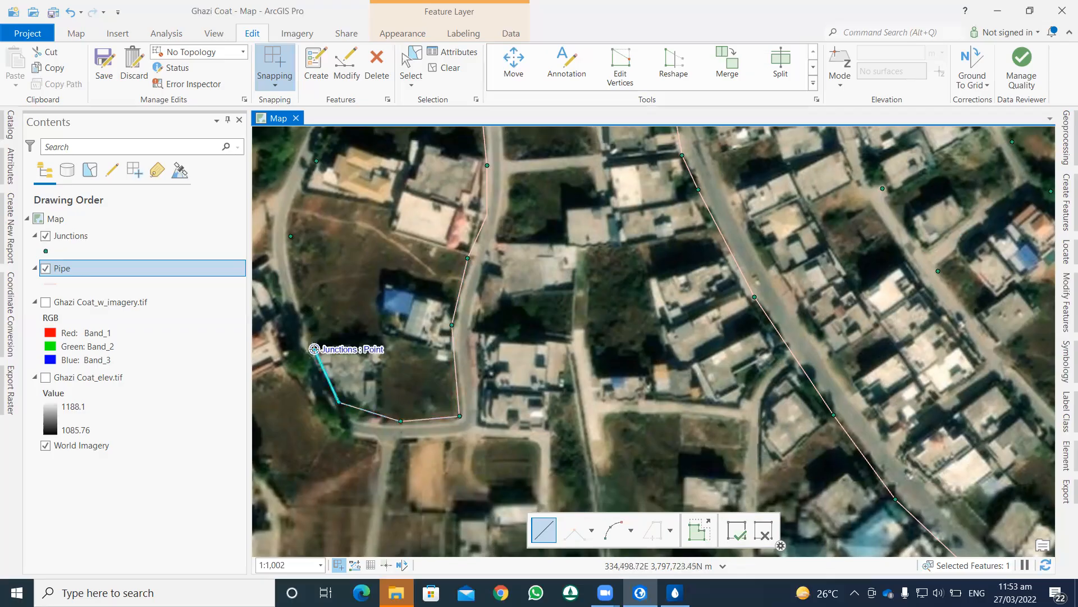
{"action": "double_click", "coordinate": [290, 237]}
Draw two pipe segments northeast along the western road to the fork junction, closing the loop.
{"action": "left_click_drag", "start_coordinate": [322, 216], "coordinate": [358, 349]}
{"action": "left_click", "coordinate": [326, 369]}
{"action": "double_click", "coordinate": [352, 293]}
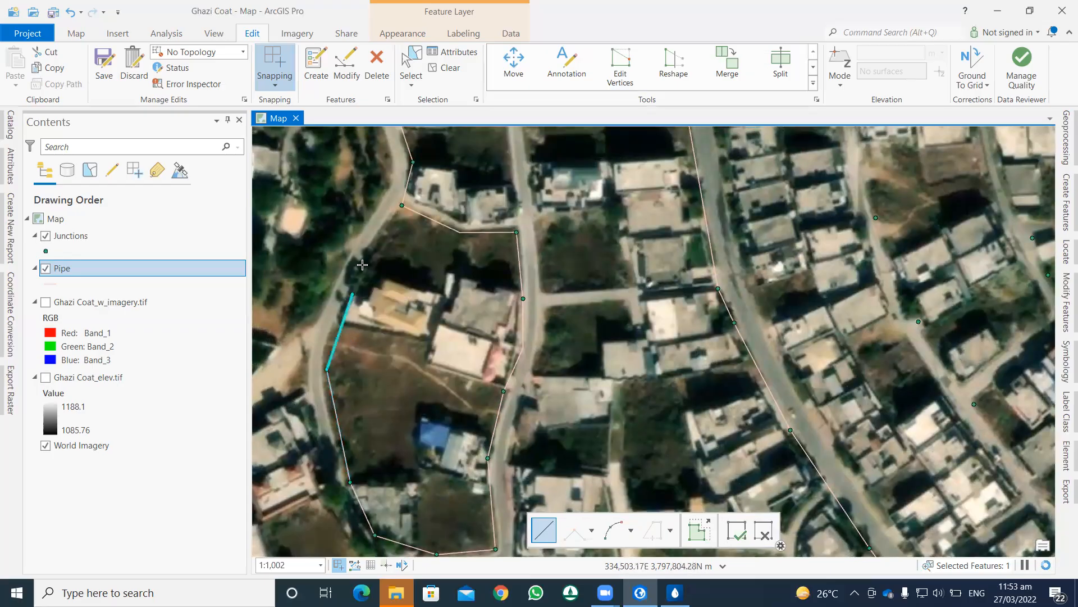
{"action": "left_click", "coordinate": [352, 294]}
{"action": "double_click", "coordinate": [402, 206]}
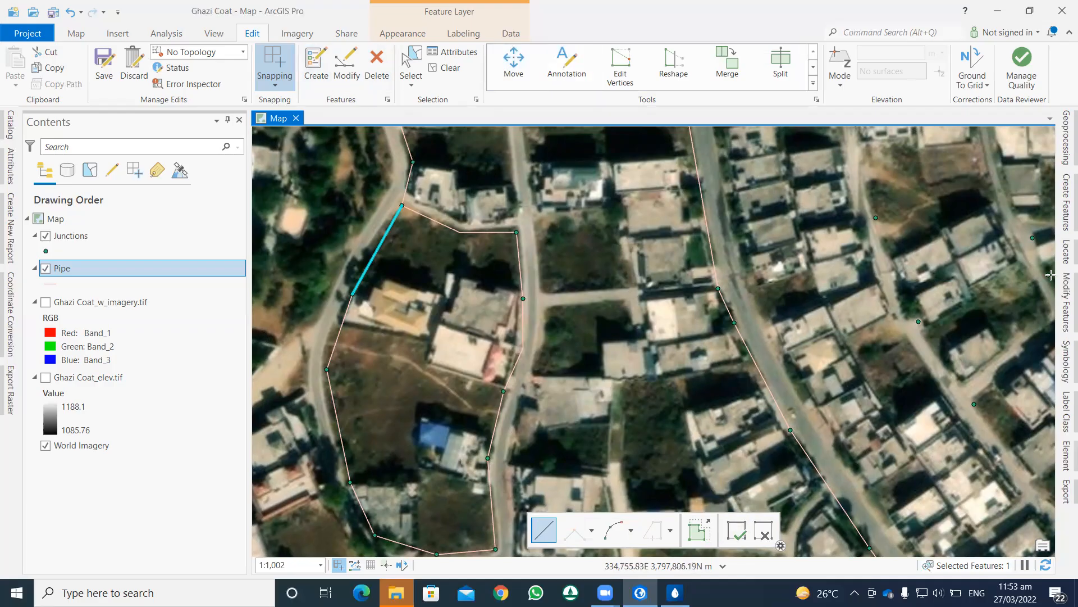
Use Edit Vertices to move the middle street's junction beside the blue-roofed building slightly east toward the road.
{"action": "left_click", "coordinate": [1065, 292]}
{"action": "left_click", "coordinate": [969, 334]}
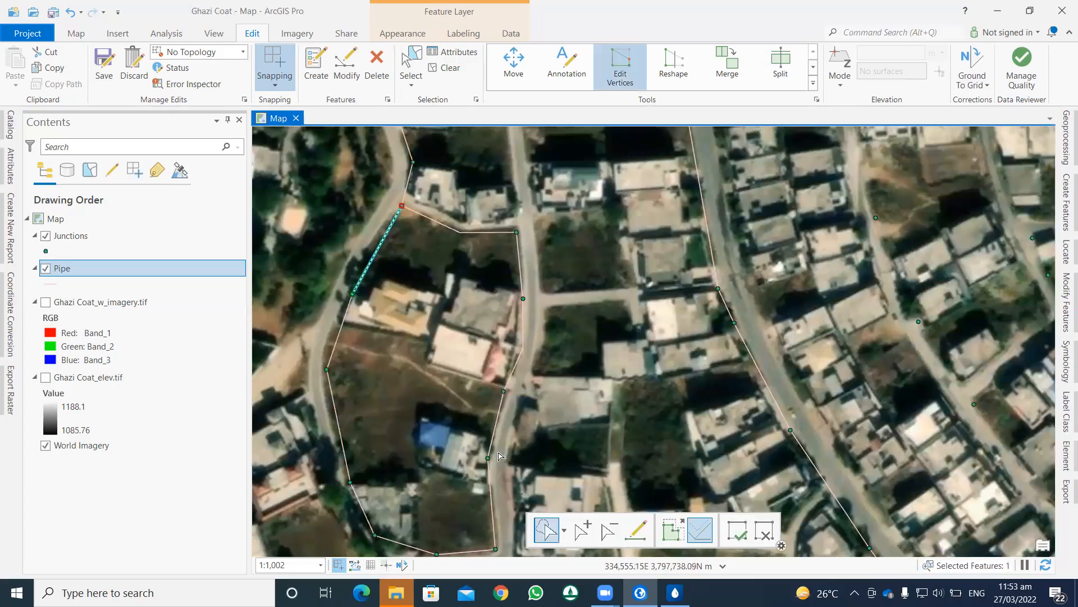
{"action": "scroll", "coordinate": [504, 392], "scroll_direction": "up", "scroll_amount": 4}
{"action": "left_click", "coordinate": [473, 465]}
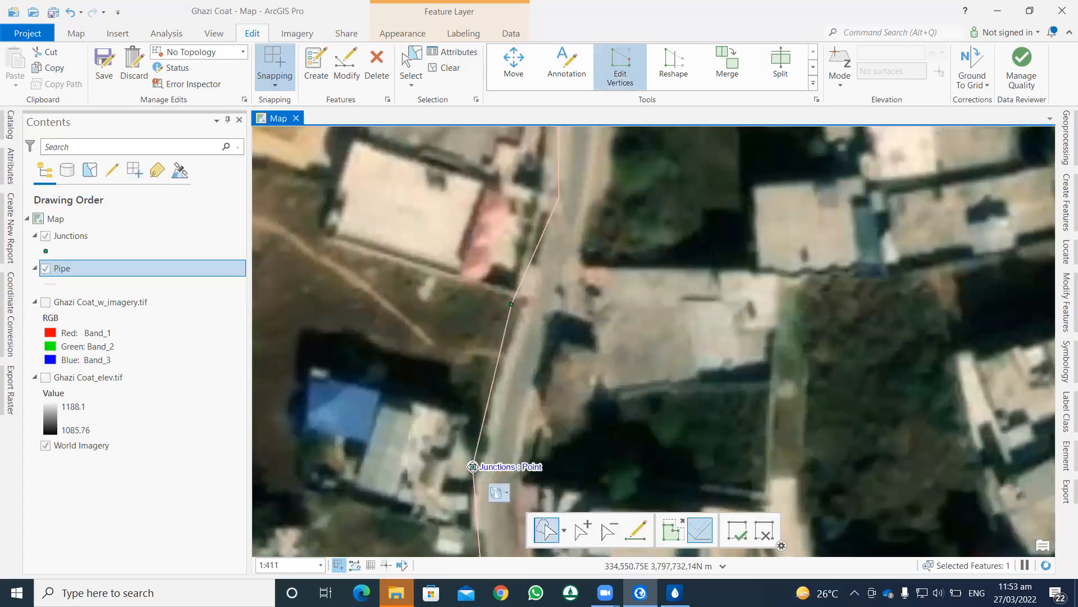
{"action": "left_click", "coordinate": [475, 468]}
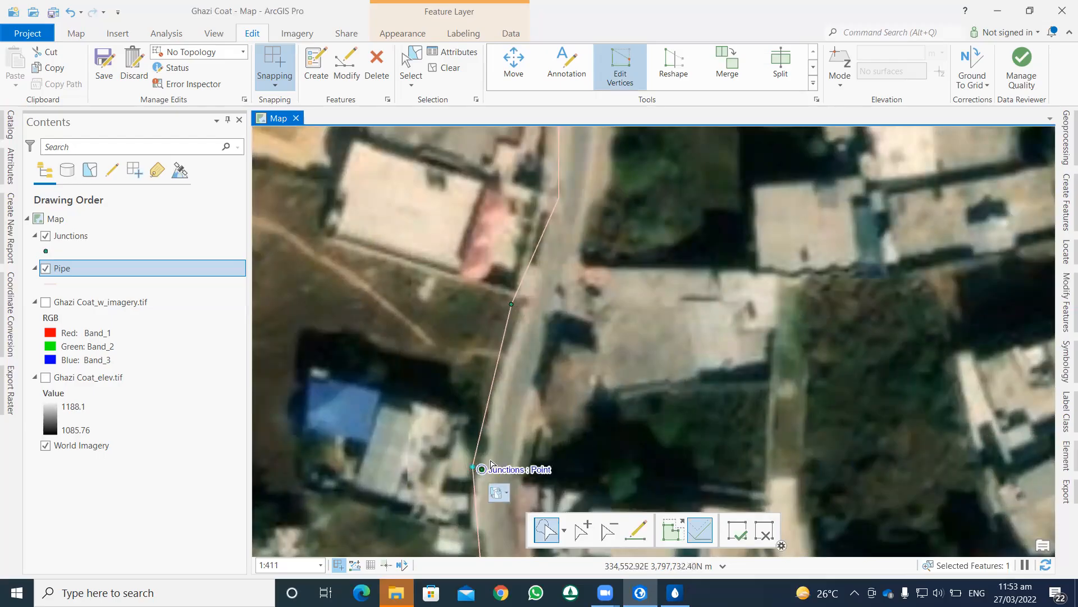
{"action": "left_click", "coordinate": [737, 529]}
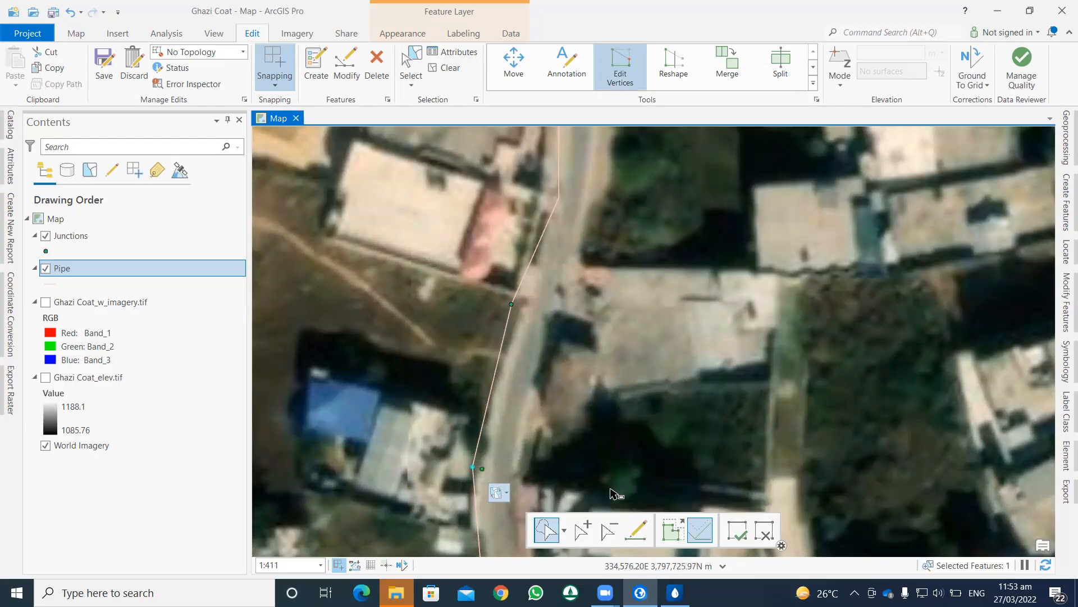
Snap the ends of both adjoining pipes to the moved junction beside the blue-roofed building and finish the vertex edit.
{"action": "left_click", "coordinate": [478, 453]}
{"action": "left_click_drag", "start_coordinate": [479, 466], "coordinate": [482, 468]}
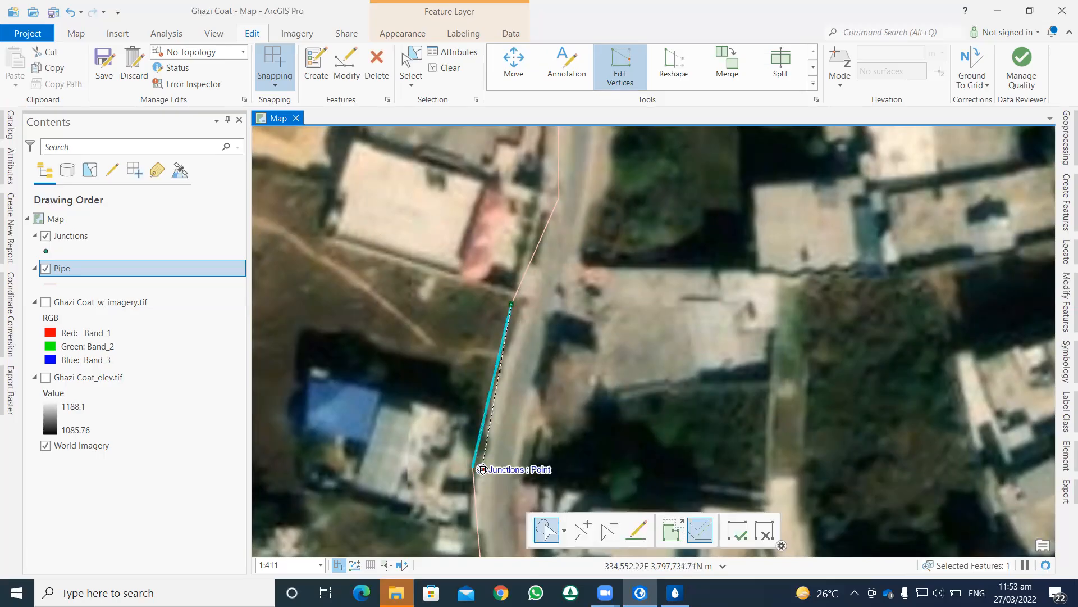
{"action": "left_click", "coordinate": [473, 483]}
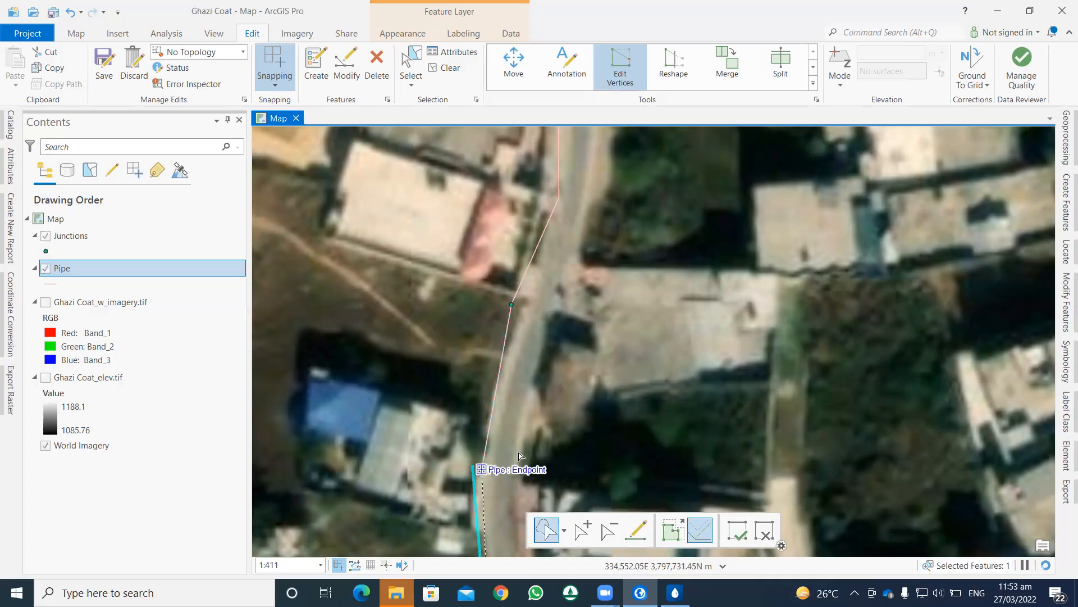
{"action": "left_click", "coordinate": [737, 531]}
Move the junction at the southwest bend of the pipe loop slightly west toward the curved road.
{"action": "left_click_drag", "start_coordinate": [545, 437], "coordinate": [560, 147]}
{"action": "left_click_drag", "start_coordinate": [539, 537], "coordinate": [555, 278]}
{"action": "left_click_drag", "start_coordinate": [620, 357], "coordinate": [781, 416]}
{"action": "left_click_drag", "start_coordinate": [535, 338], "coordinate": [675, 351]}
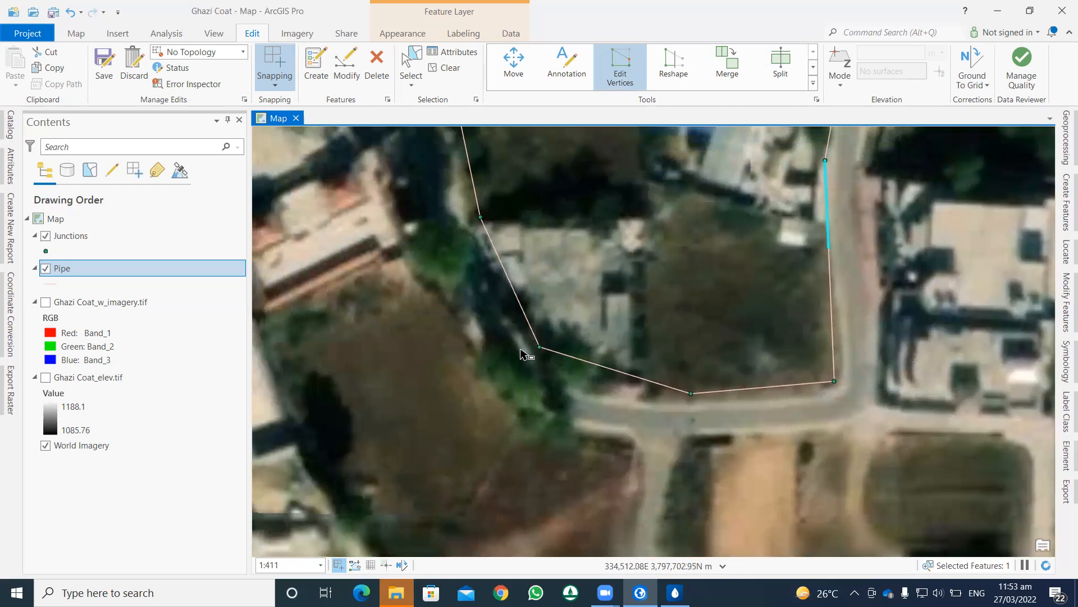
{"action": "left_click", "coordinate": [537, 348]}
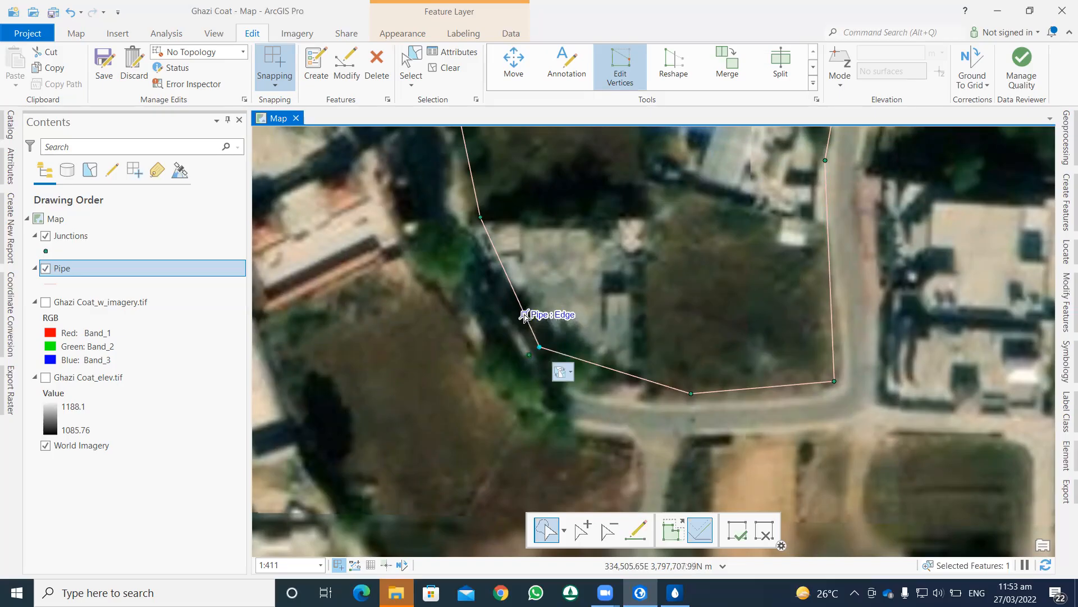
Snap the ends of the two adjoining pipes to the moved southwest bend junction and save the edits.
{"action": "left_click", "coordinate": [529, 329]}
{"action": "left_click_drag", "start_coordinate": [536, 349], "coordinate": [529, 354]}
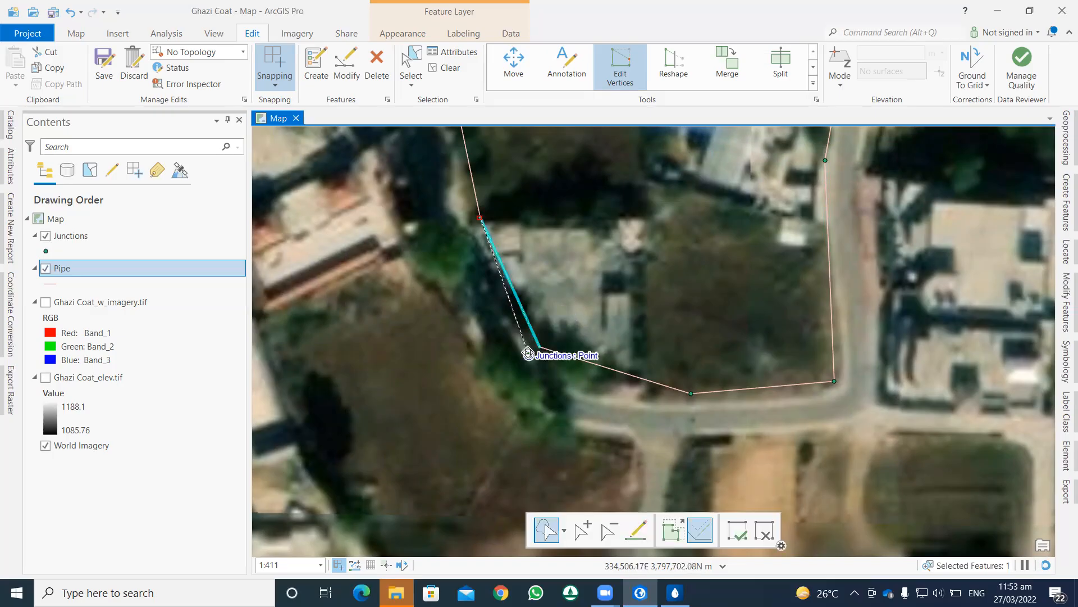
{"action": "left_click", "coordinate": [565, 358]}
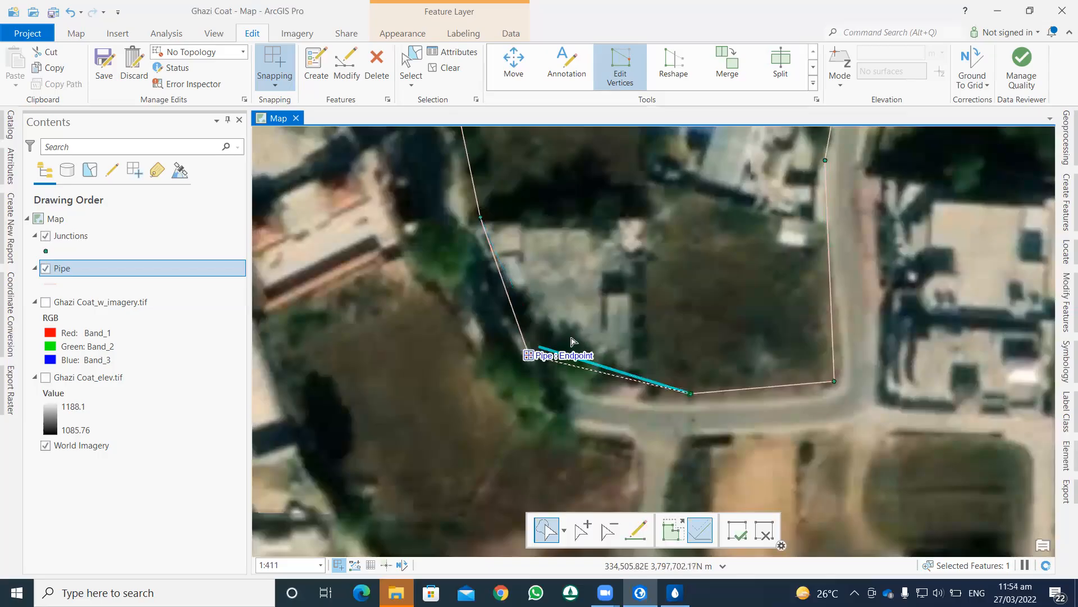
{"action": "left_click", "coordinate": [737, 530]}
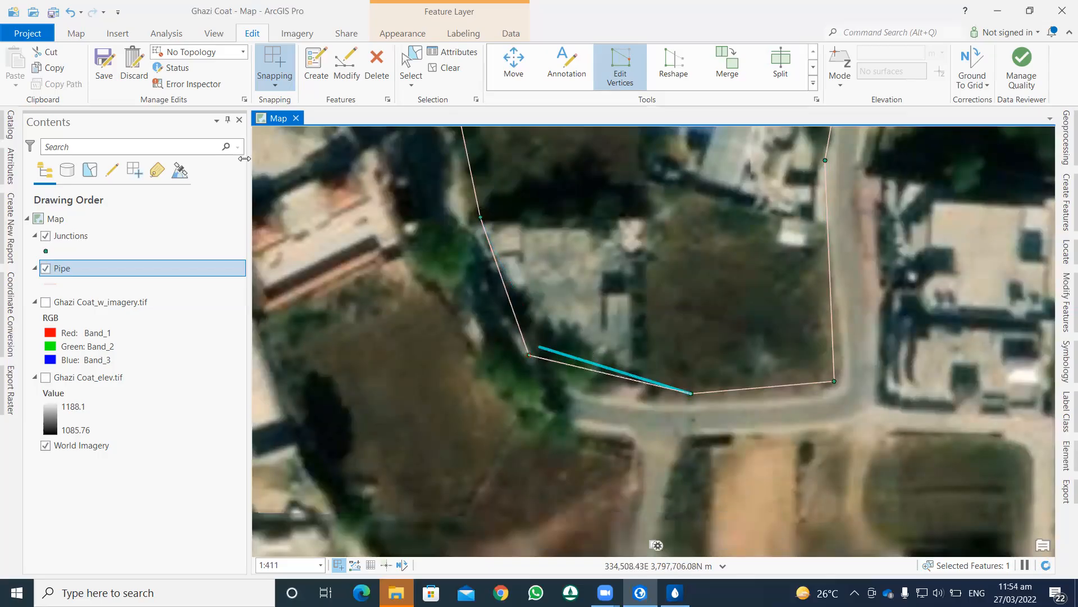
{"action": "left_click", "coordinate": [104, 63]}
{"action": "left_click", "coordinate": [554, 311]}
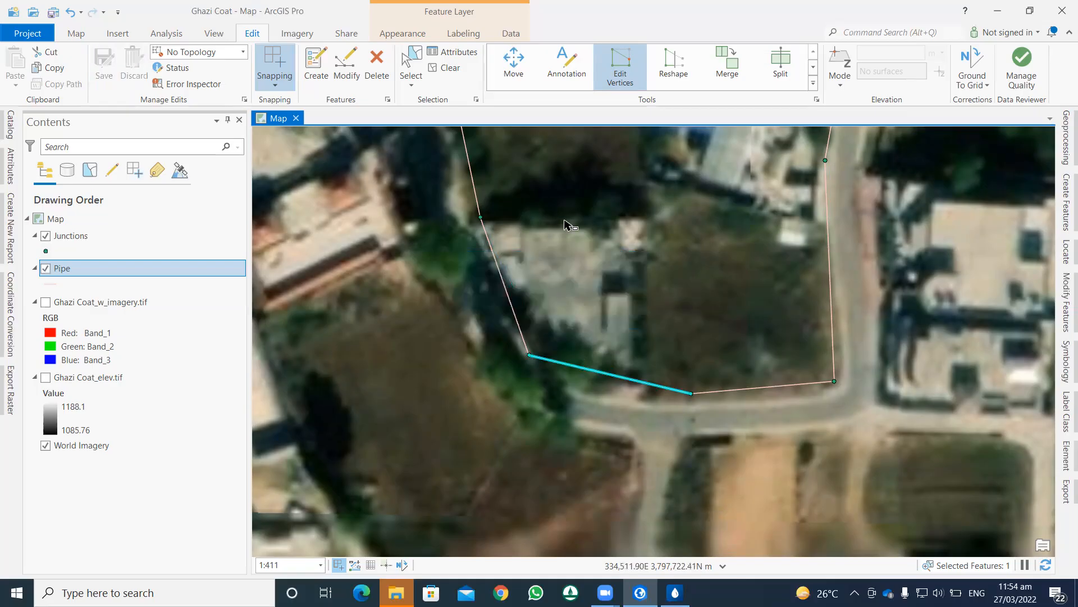
Move the next junction north on the curved road slightly west and snap both adjoining pipe ends to it.
{"action": "left_click_drag", "start_coordinate": [564, 208], "coordinate": [636, 304]}
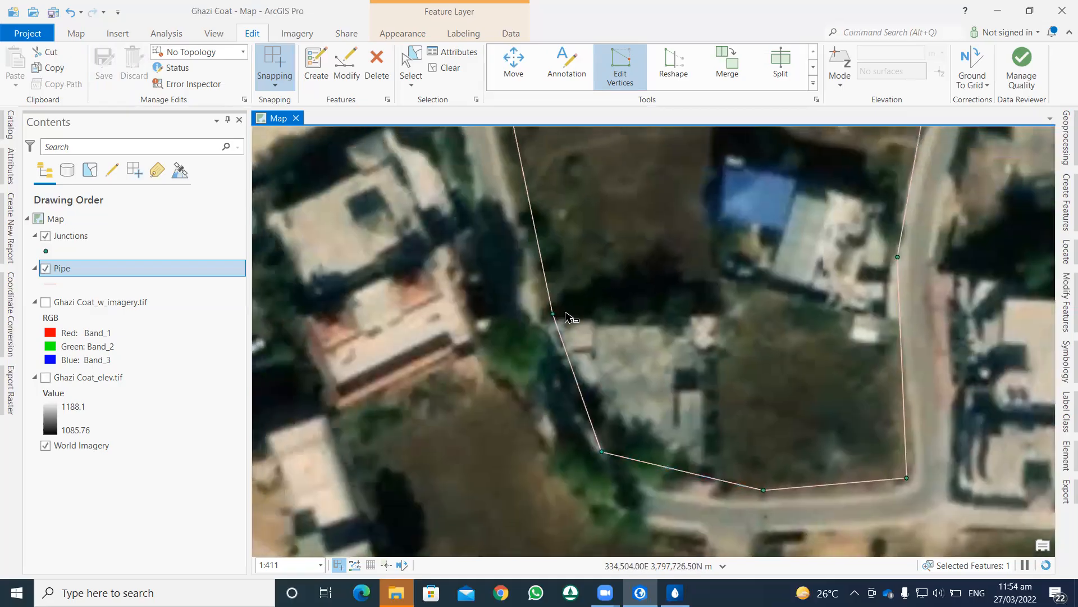
{"action": "left_click", "coordinate": [554, 318]}
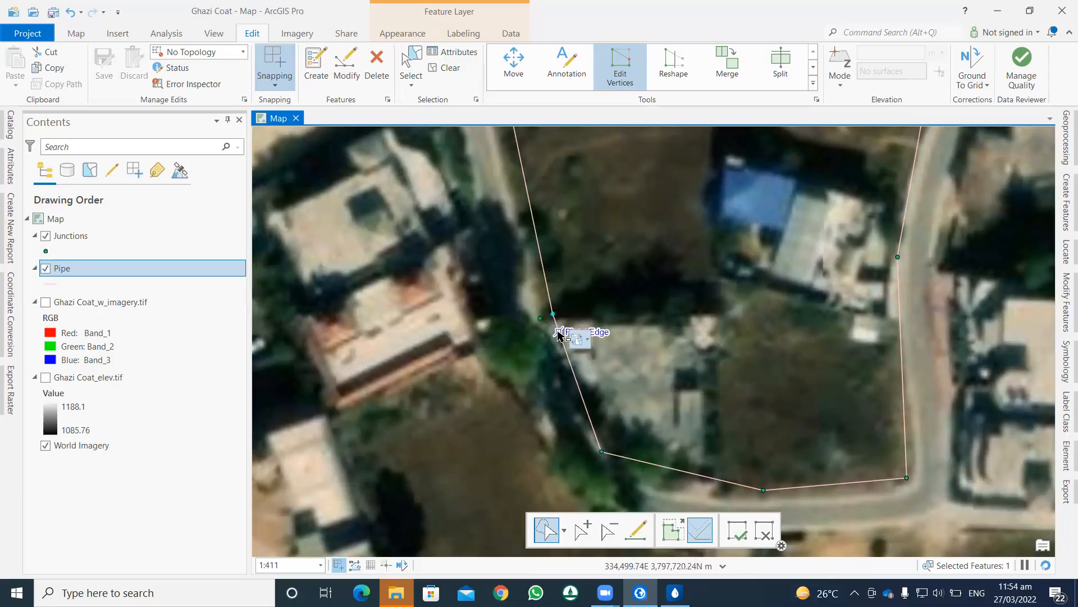
{"action": "left_click", "coordinate": [558, 332]}
{"action": "left_click_drag", "start_coordinate": [553, 314], "coordinate": [540, 318]}
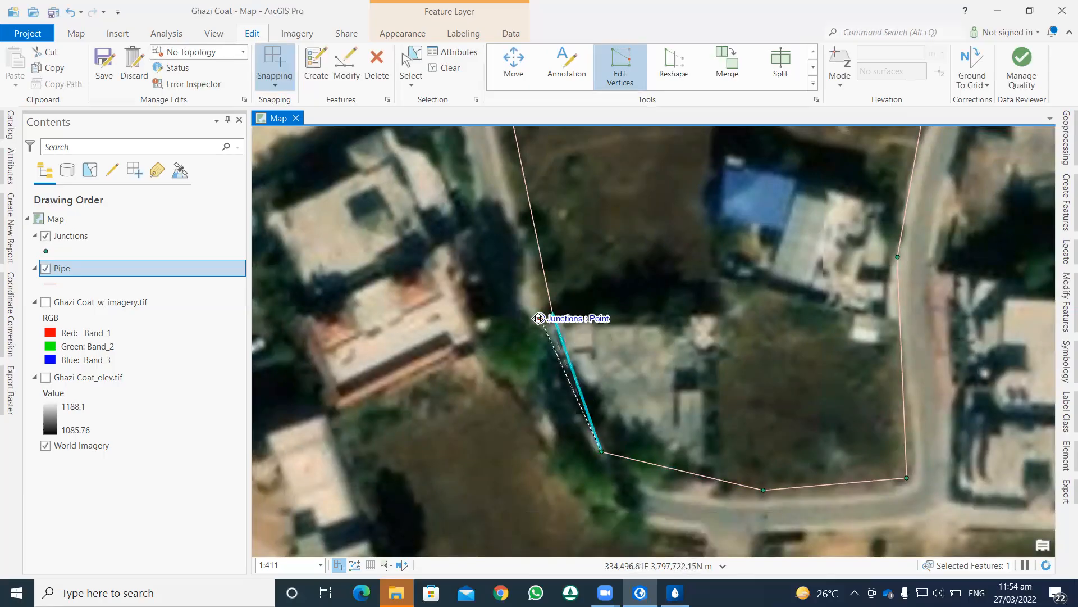
{"action": "left_click", "coordinate": [547, 297]}
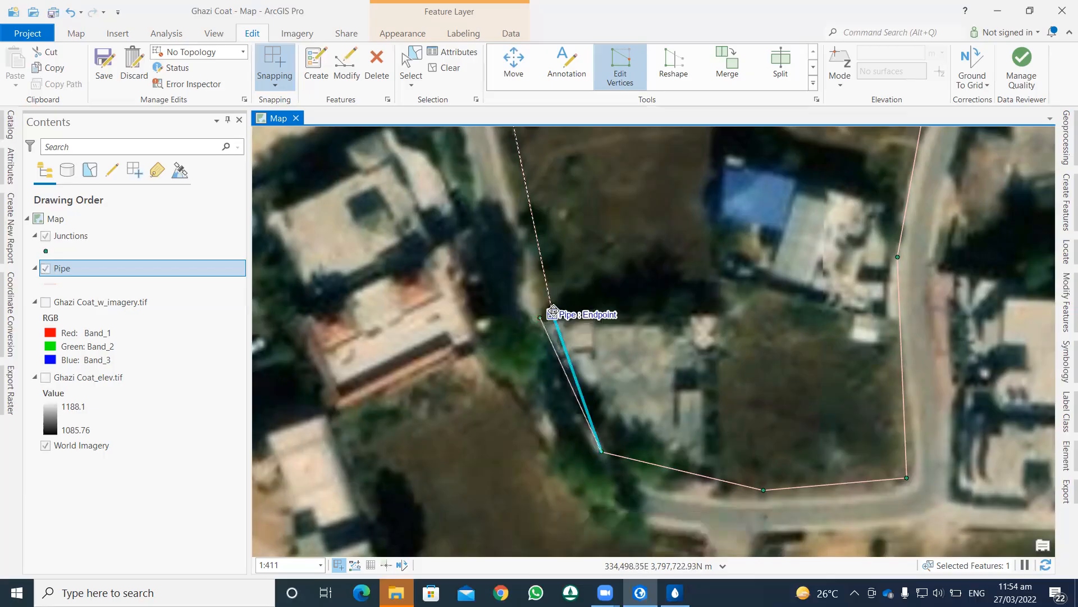
{"action": "left_click_drag", "start_coordinate": [553, 314], "coordinate": [540, 317]}
{"action": "left_click", "coordinate": [738, 530]}
Draw four Pipe features north along the middle street, from the cross-street corner junction through its junctions to the northern main road.
{"action": "scroll", "coordinate": [636, 214], "scroll_direction": "down", "scroll_amount": 4}
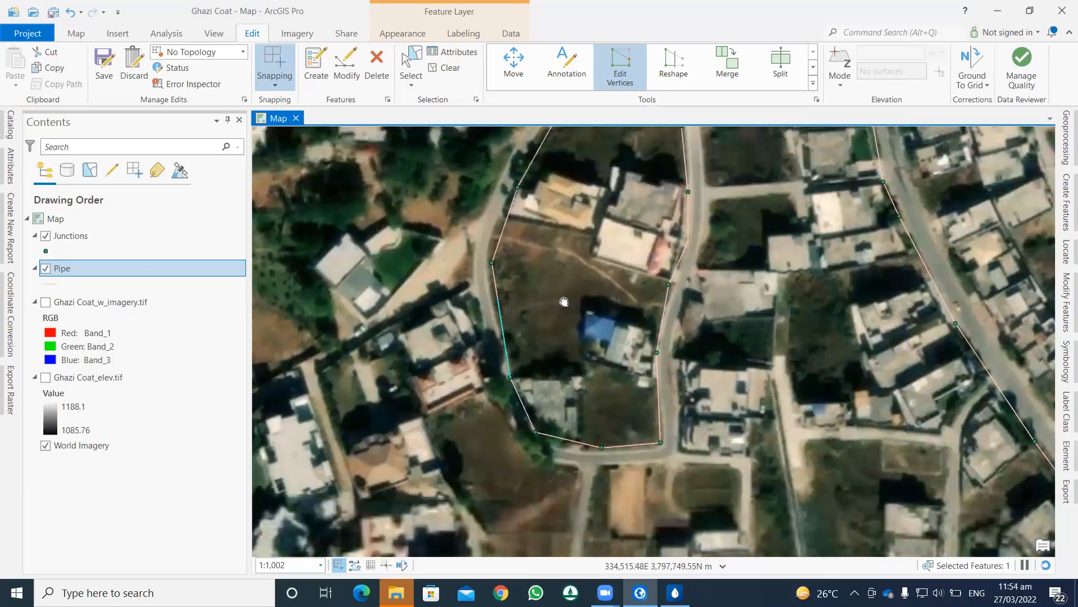
{"action": "left_click_drag", "start_coordinate": [568, 301], "coordinate": [497, 322]}
{"action": "left_click_drag", "start_coordinate": [546, 235], "coordinate": [457, 388]}
{"action": "left_click_drag", "start_coordinate": [557, 216], "coordinate": [487, 338]}
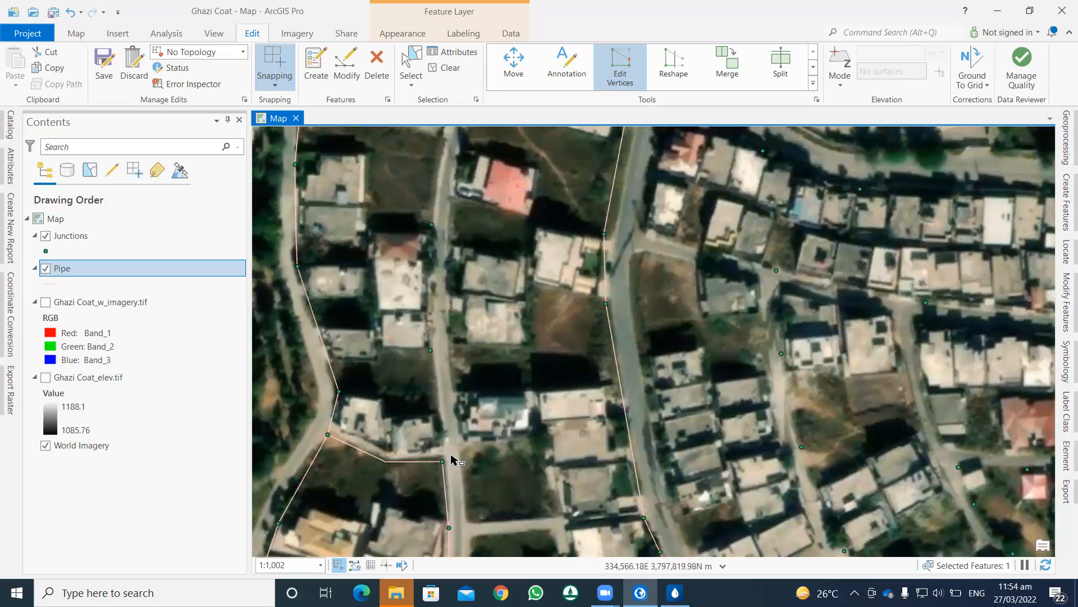
{"action": "left_click", "coordinate": [1065, 213]}
{"action": "left_click", "coordinate": [932, 292]}
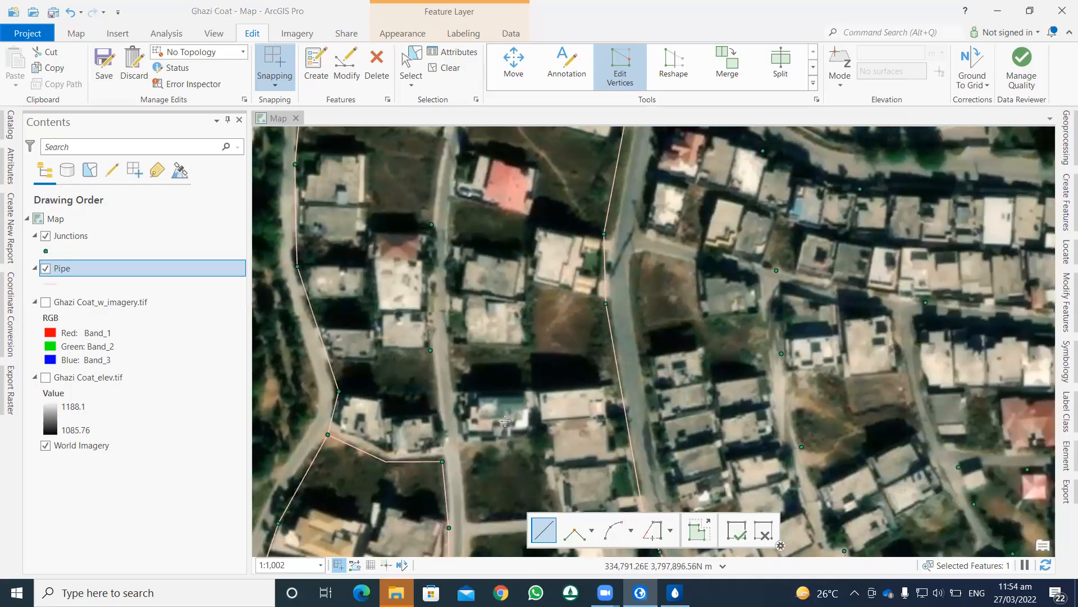
{"action": "left_click", "coordinate": [443, 461]}
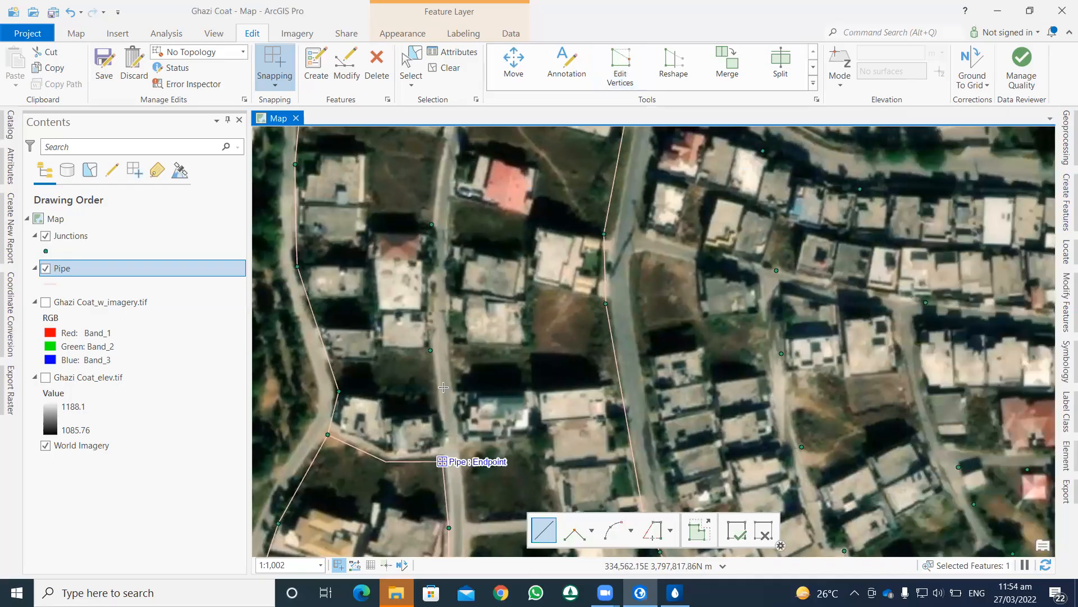
{"action": "left_click", "coordinate": [431, 351]}
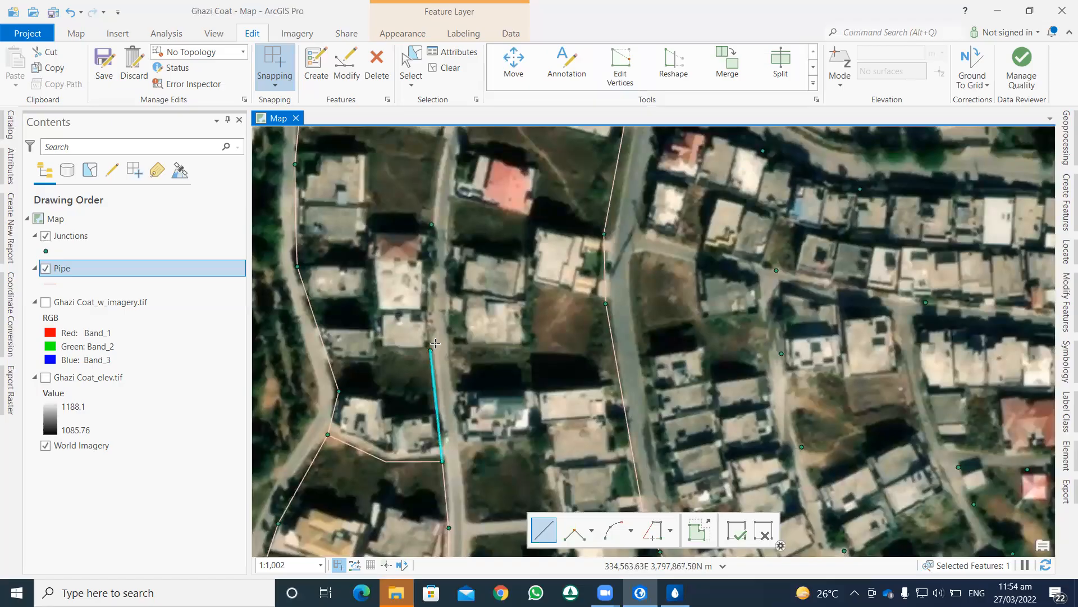
{"action": "left_click", "coordinate": [431, 225]}
{"action": "left_click_drag", "start_coordinate": [432, 225], "coordinate": [430, 384]}
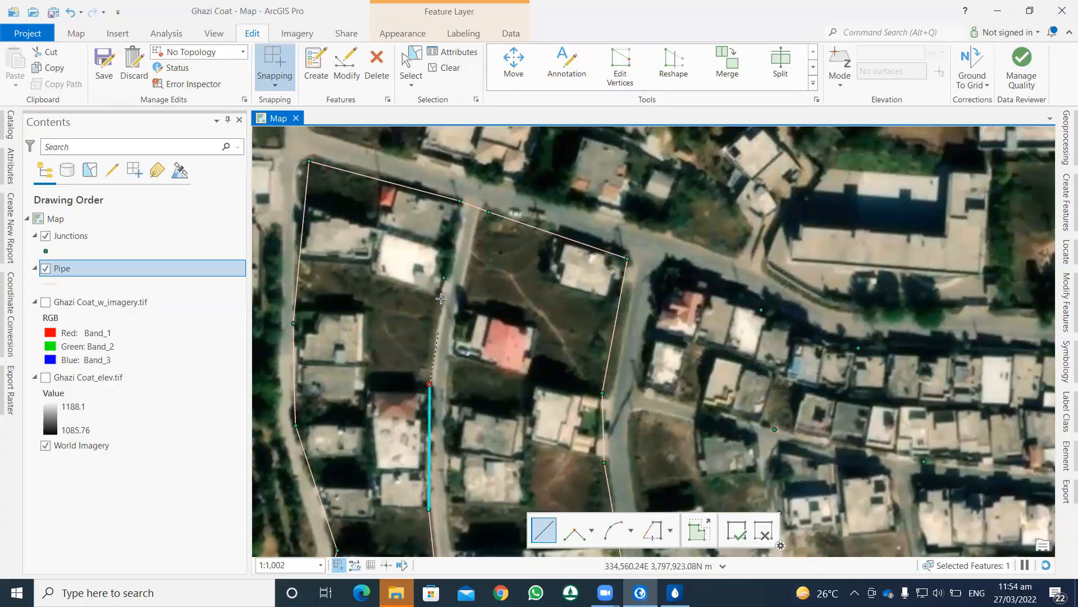
{"action": "left_click", "coordinate": [445, 275]}
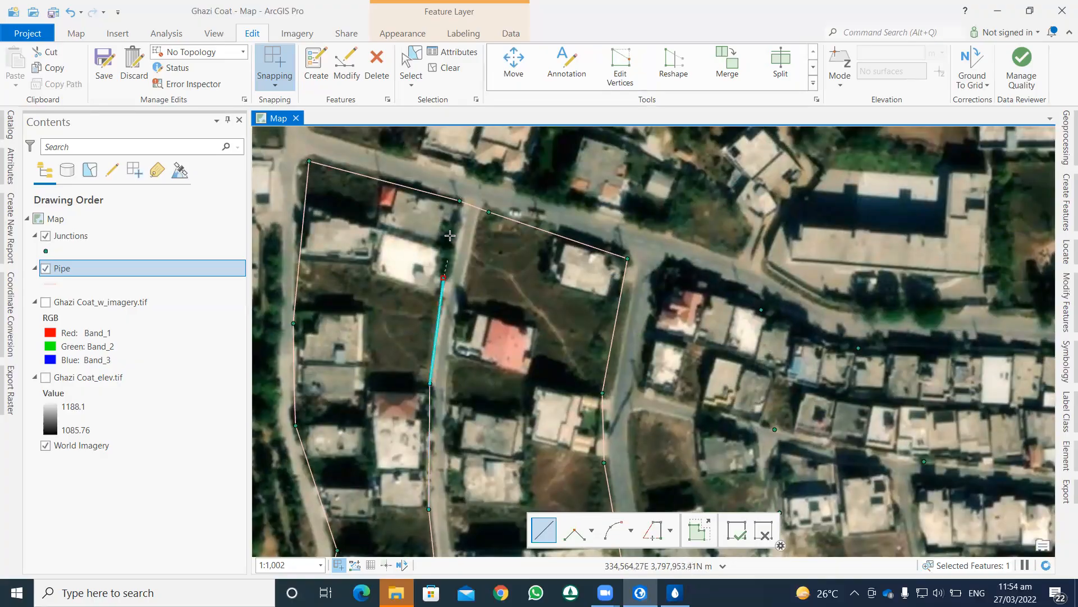
{"action": "left_click", "coordinate": [459, 201]}
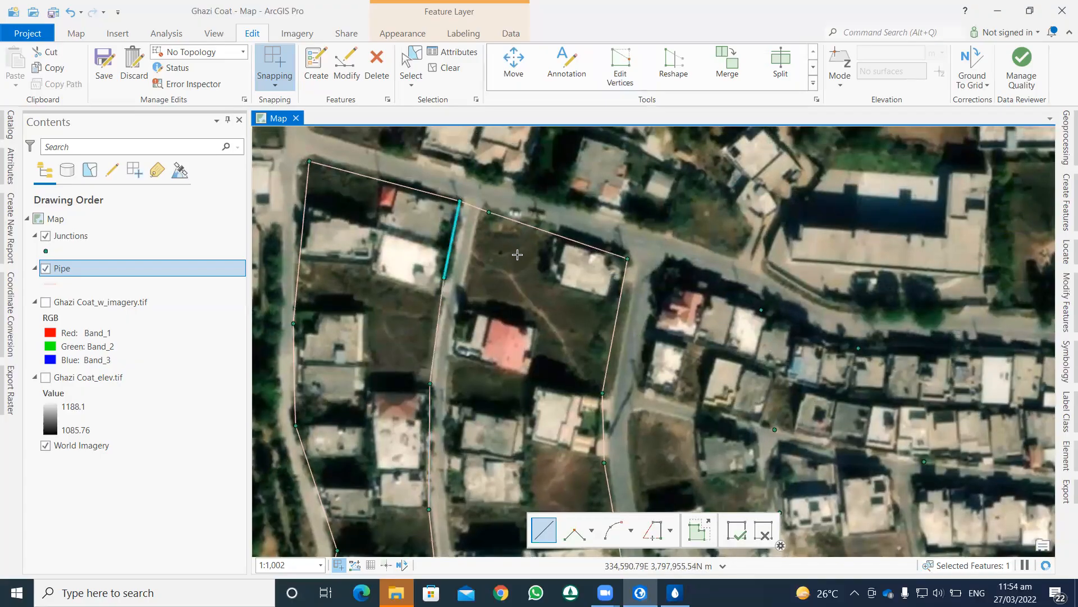
Draw three pipes east along the northern main road from the loop's northeast corner junction to the junction at the next side street.
{"action": "scroll", "coordinate": [474, 288], "scroll_direction": "down", "scroll_amount": 2}
{"action": "left_click_drag", "start_coordinate": [402, 243], "coordinate": [389, 265]}
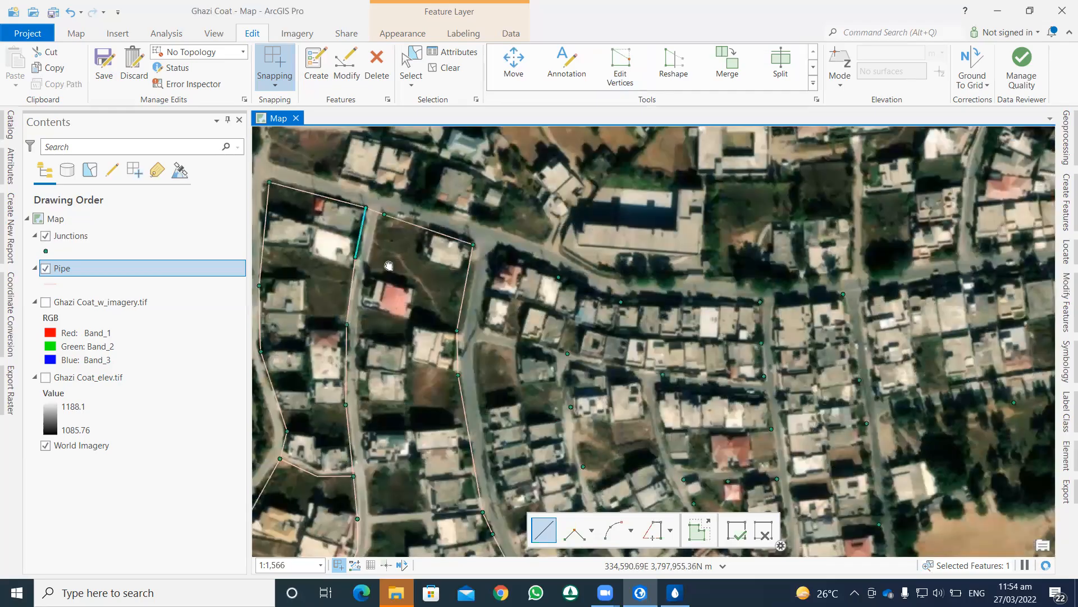
{"action": "left_click", "coordinate": [528, 290]}
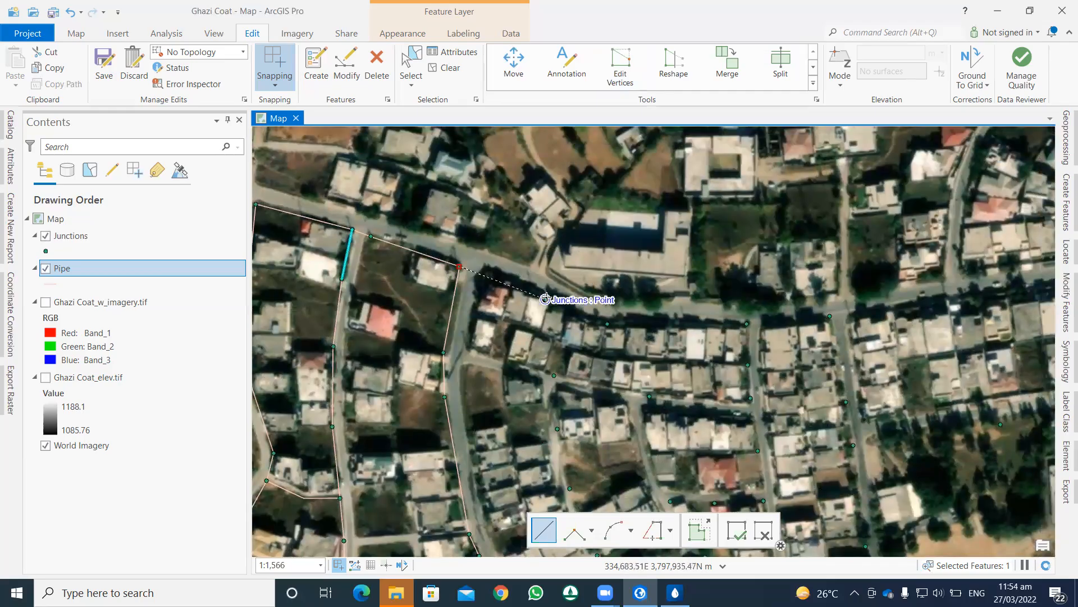
{"action": "double_click", "coordinate": [545, 298]}
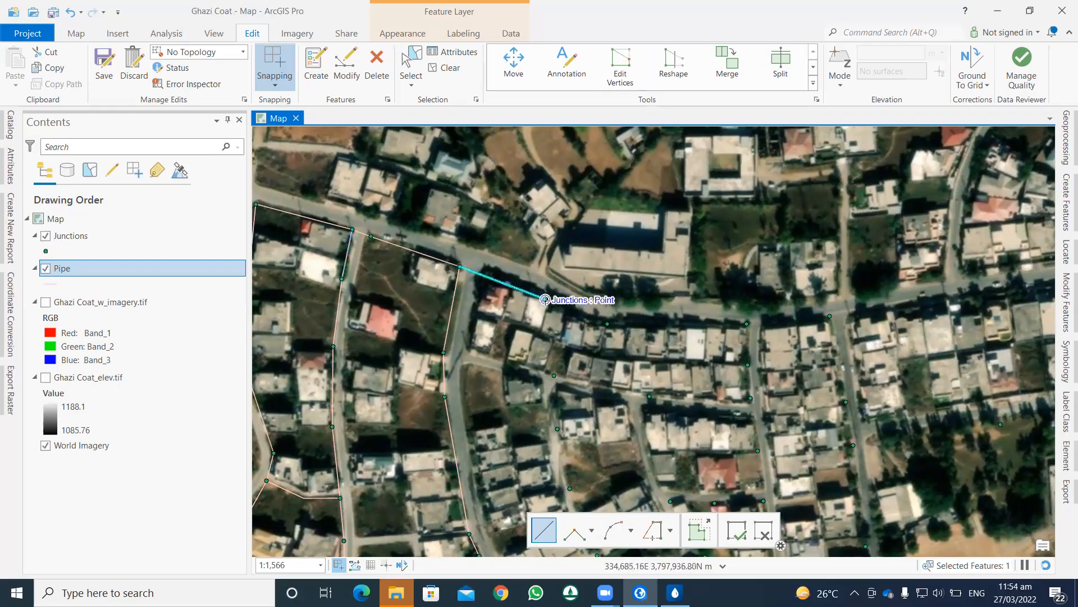
{"action": "left_click", "coordinate": [589, 313]}
{"action": "double_click", "coordinate": [607, 322]}
{"action": "left_click", "coordinate": [607, 322]}
{"action": "double_click", "coordinate": [747, 324]}
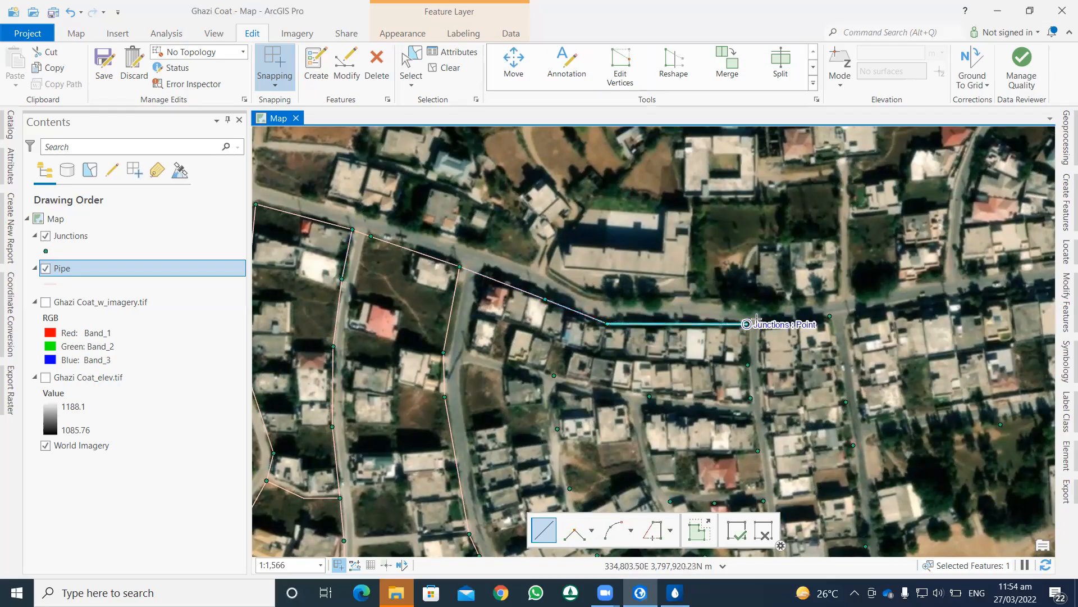
Draw two pipes south along the side street and three pipes west along the cross street to the main street's junction.
{"action": "left_click", "coordinate": [747, 324]}
{"action": "left_click", "coordinate": [747, 364]}
{"action": "left_click", "coordinate": [750, 398]}
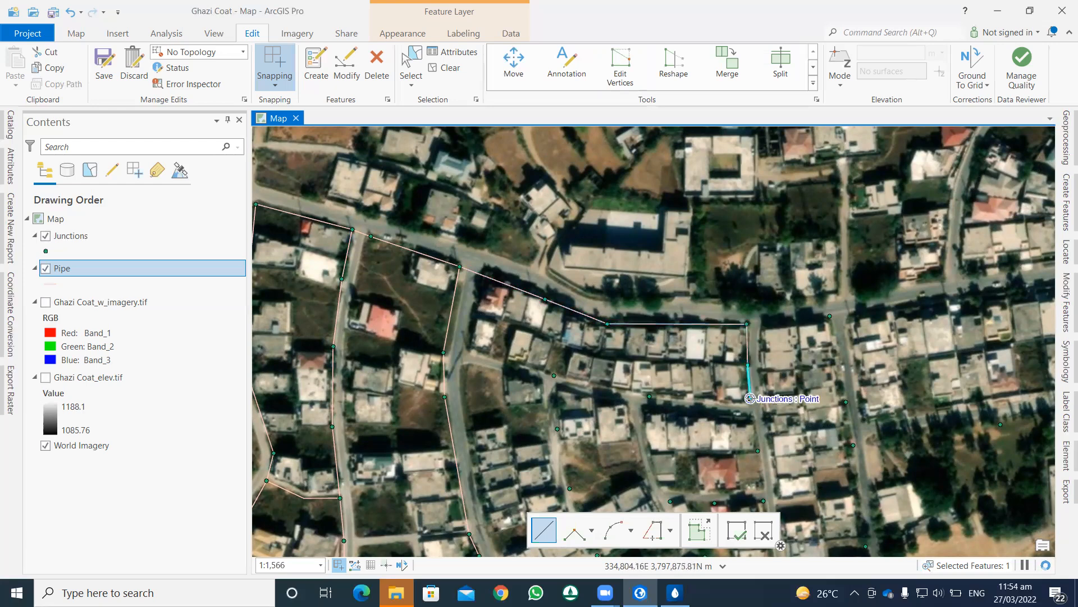
{"action": "left_click", "coordinate": [648, 395]}
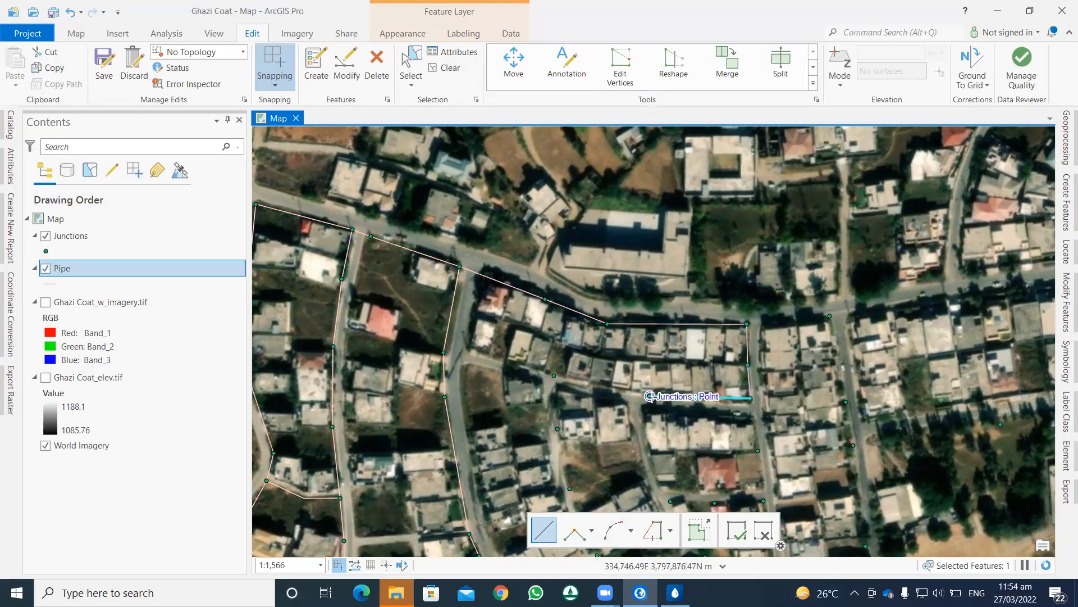
{"action": "left_click", "coordinate": [554, 376]}
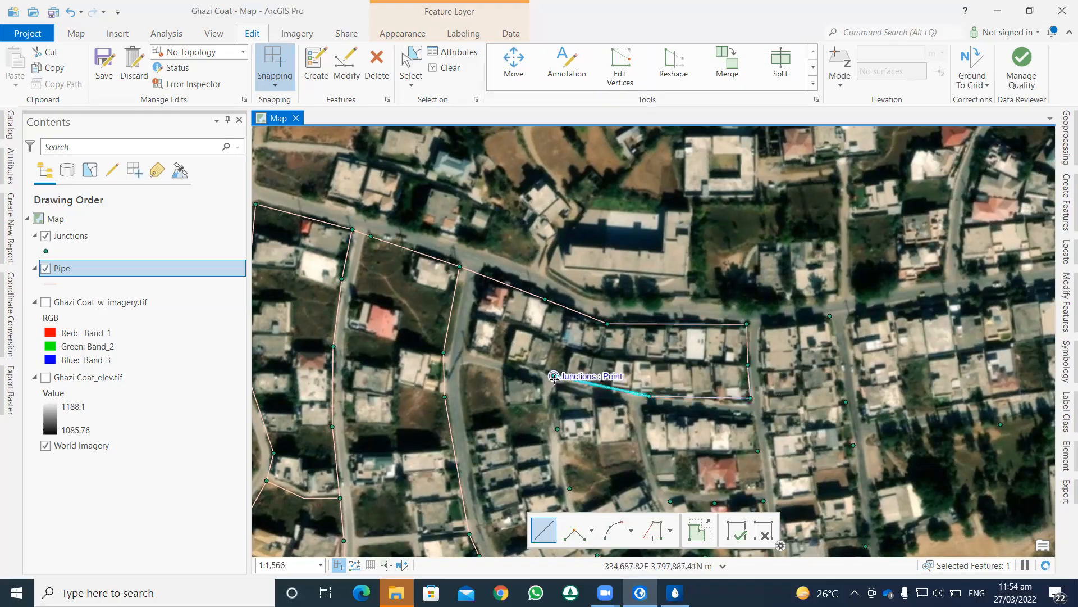
{"action": "double_click", "coordinate": [444, 352]}
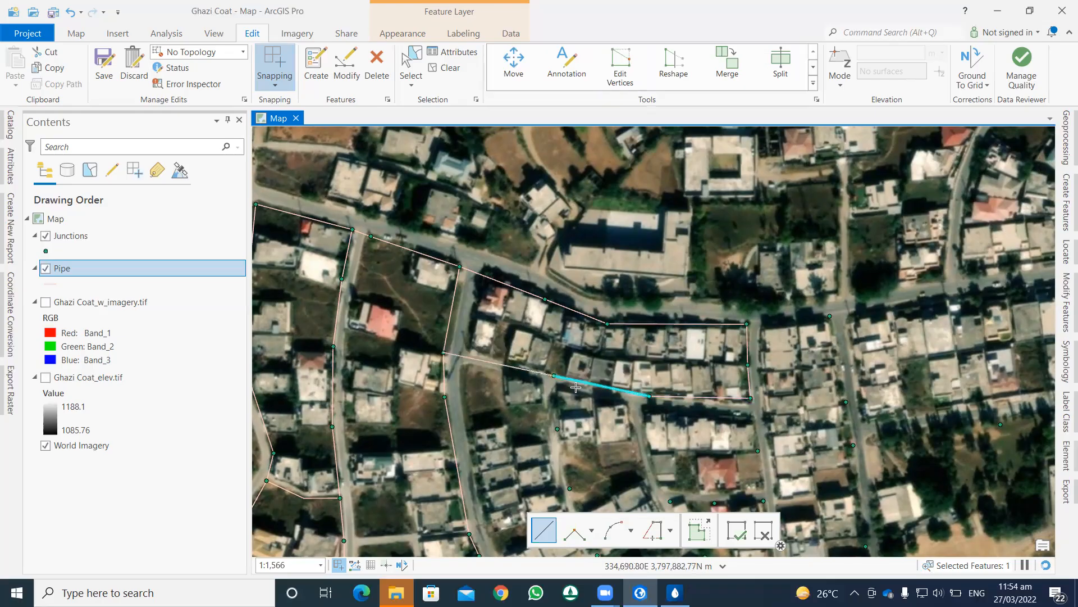
Draw four pipes from the cross street's western junction south and southeast along the inner curved street, connecting its junctions.
{"action": "double_click", "coordinate": [557, 429]}
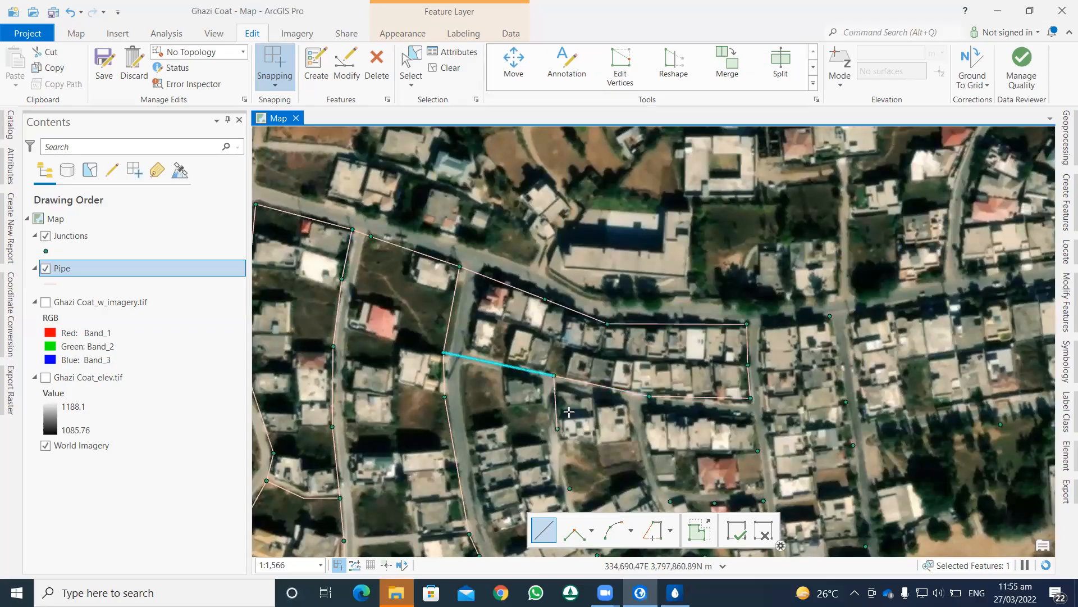
{"action": "left_click_drag", "start_coordinate": [541, 353], "coordinate": [526, 291]}
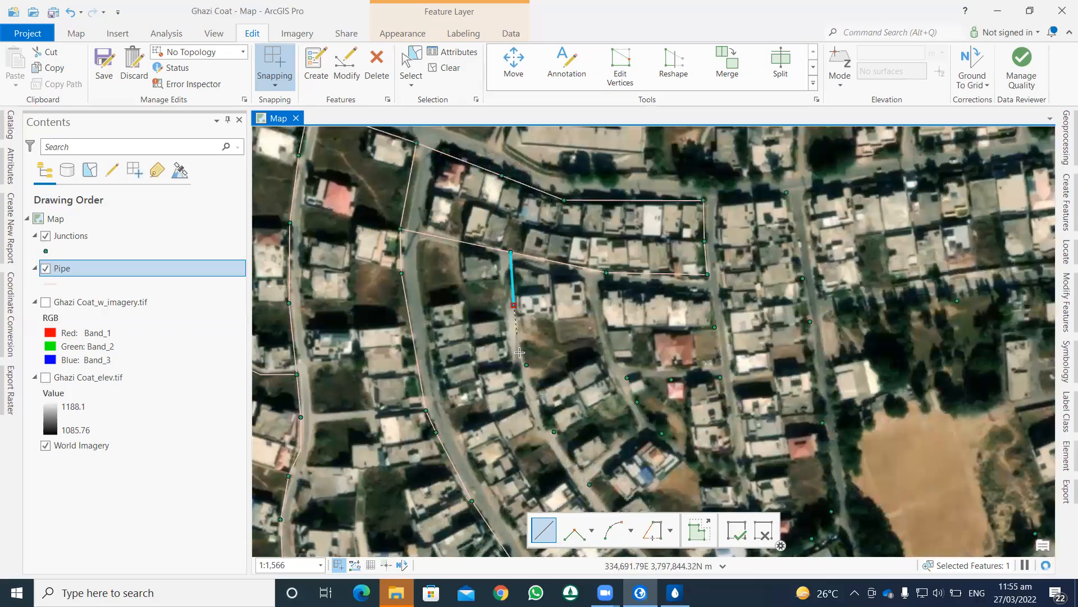
{"action": "left_click", "coordinate": [530, 376]}
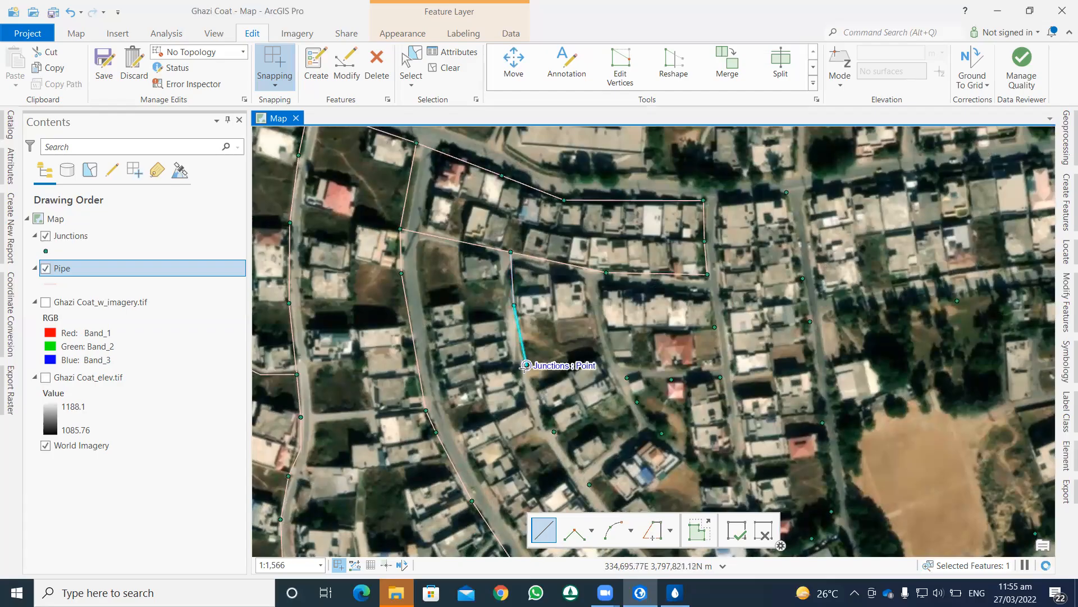
{"action": "double_click", "coordinate": [554, 431]}
{"action": "scroll", "coordinate": [577, 389], "scroll_direction": "down", "scroll_amount": 2}
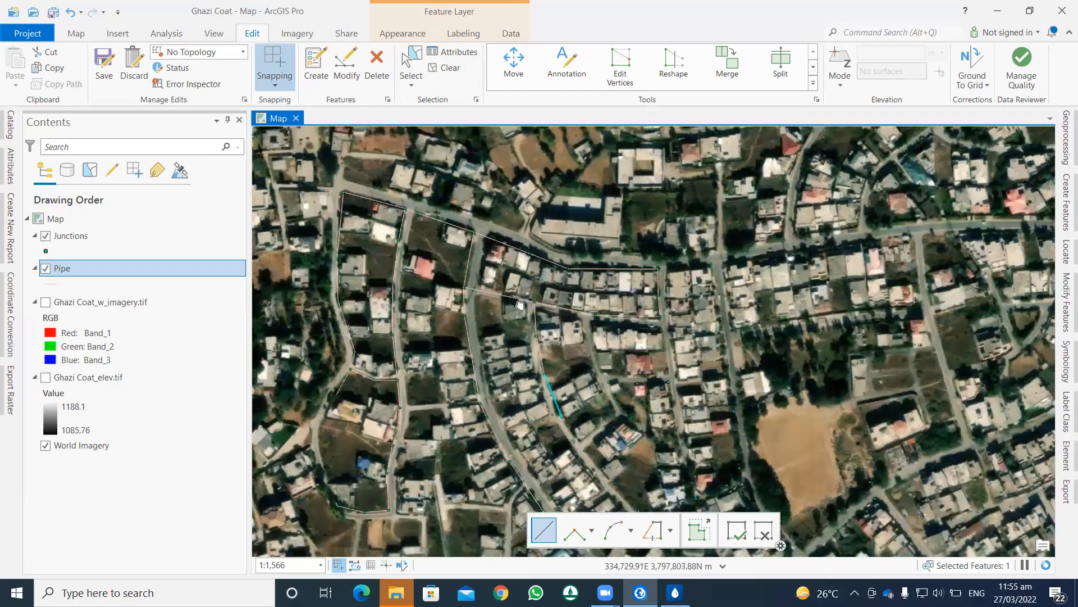
{"action": "scroll", "coordinate": [509, 314], "scroll_direction": "down", "scroll_amount": 2}
{"action": "left_click", "coordinate": [526, 347]}
Draw a pipe northeast to the parallel street, two northwest along it, and two east along the short lane to the side street.
{"action": "left_click", "coordinate": [569, 321]}
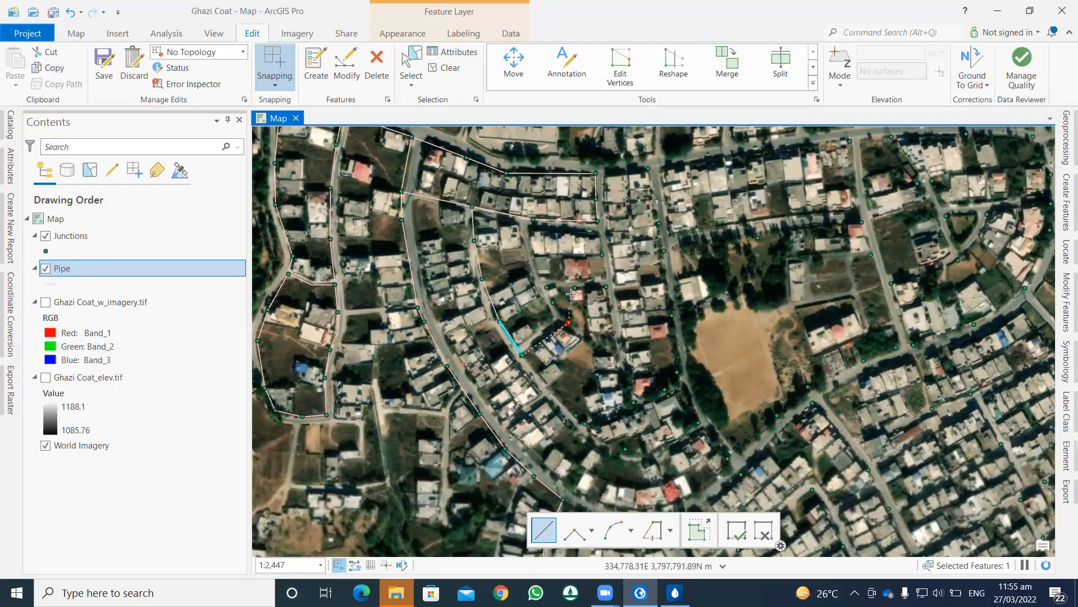
{"action": "double_click", "coordinate": [553, 302]}
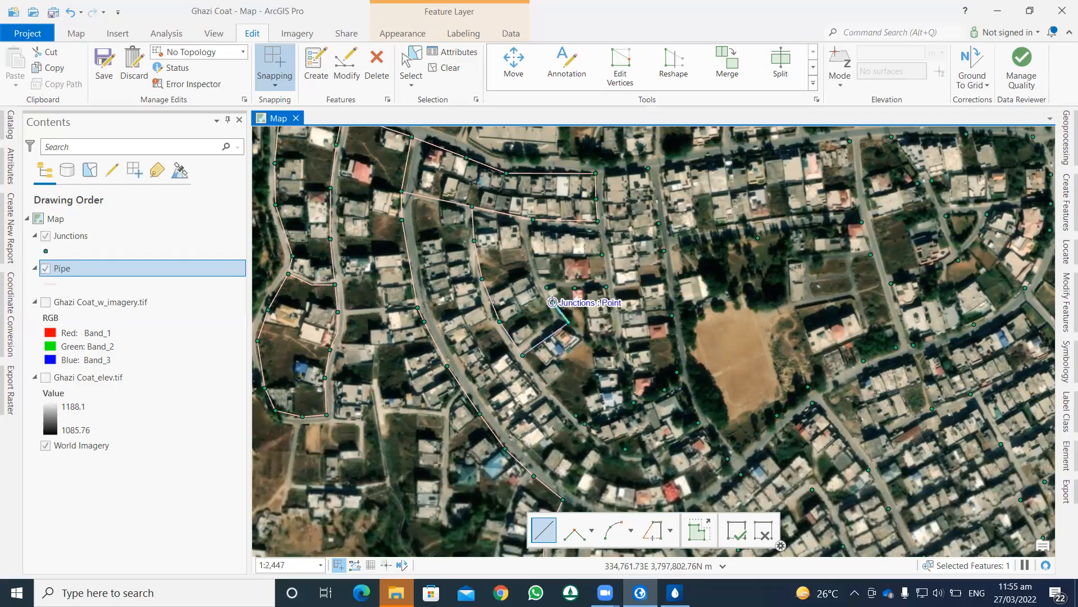
{"action": "left_click", "coordinate": [553, 301]}
{"action": "left_click", "coordinate": [546, 287]}
{"action": "left_click", "coordinate": [575, 287]}
{"action": "left_click", "coordinate": [608, 283]}
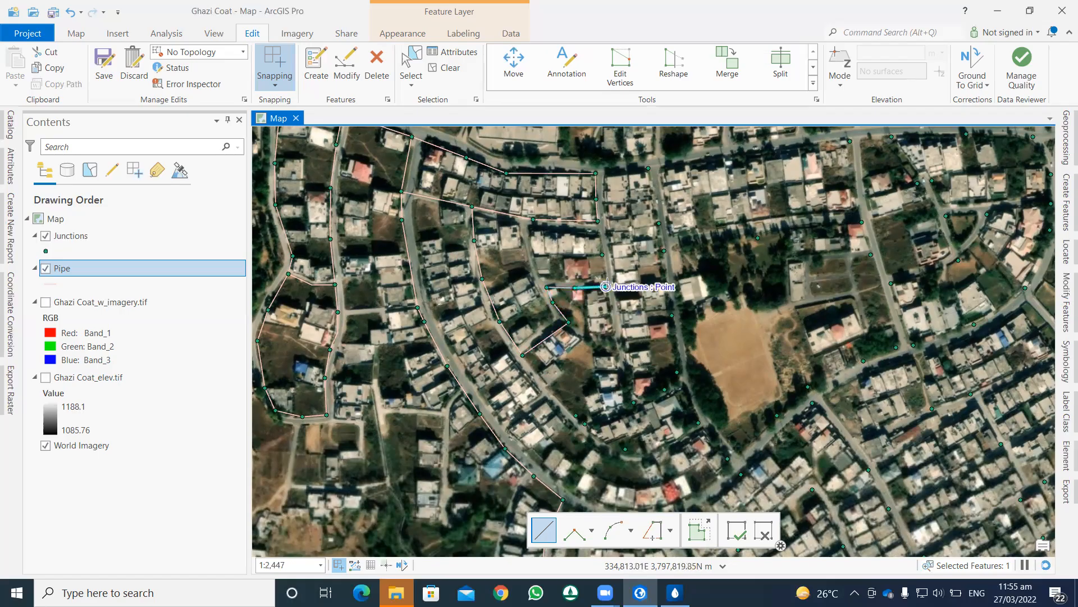
Draw two pipes north along the side street from the short lane's eastern junction to the cross street junction.
{"action": "left_click", "coordinate": [602, 254]}
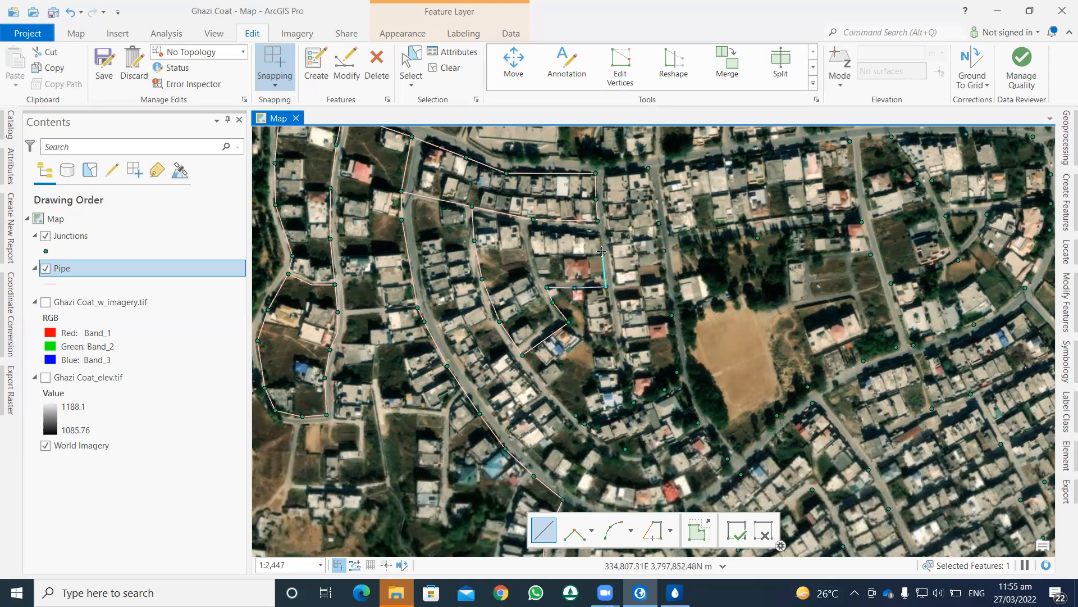
{"action": "left_click", "coordinate": [598, 222]}
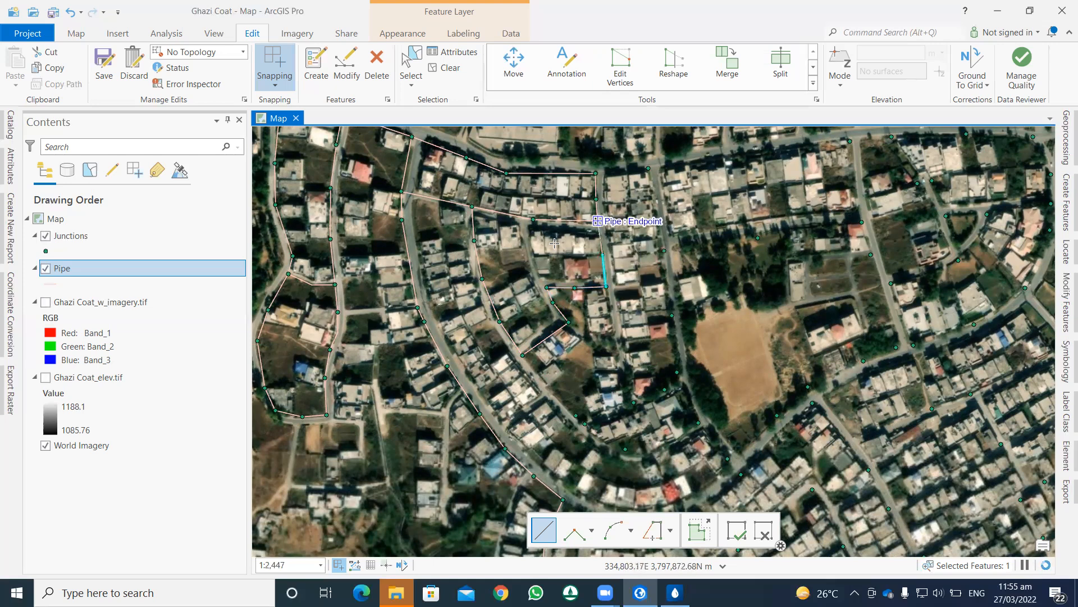
{"action": "left_click", "coordinate": [547, 279]}
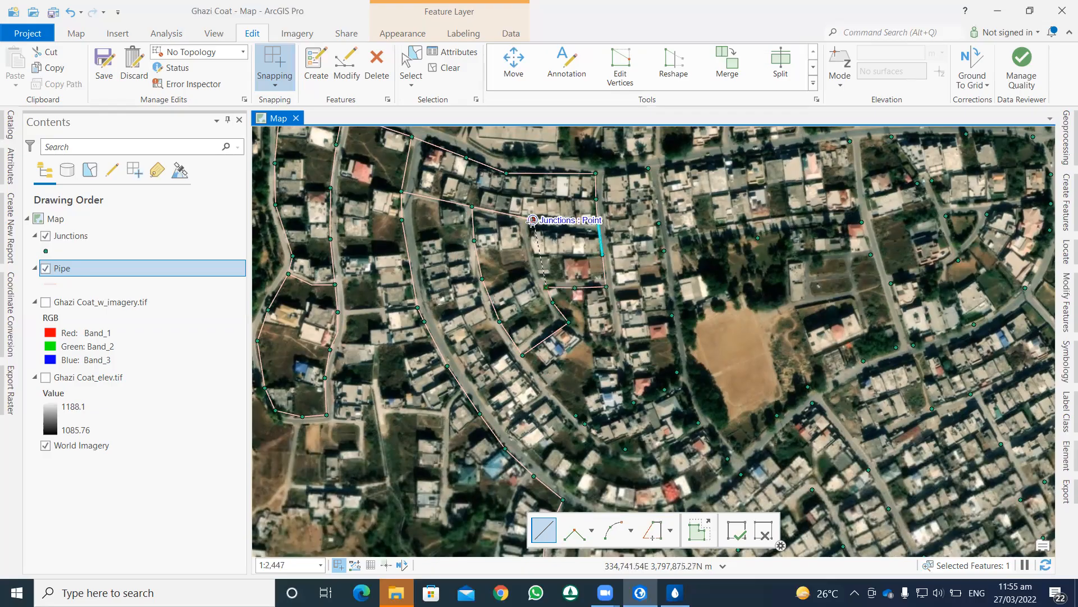
{"action": "double_click", "coordinate": [533, 220]}
{"action": "scroll", "coordinate": [552, 255], "scroll_direction": "up", "scroll_amount": 3}
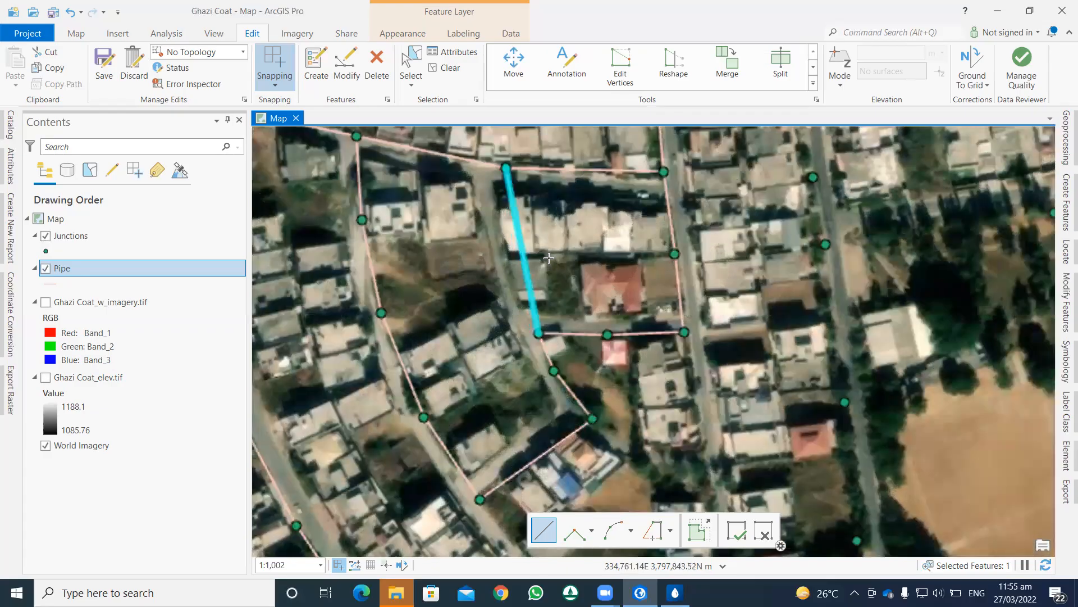
{"action": "scroll", "coordinate": [559, 333], "scroll_direction": "up", "scroll_amount": 2}
{"action": "scroll", "coordinate": [560, 333], "scroll_direction": "down", "scroll_amount": 2}
{"action": "key", "text": "ctrl+z"}
Draw a curved pipe along the bending street from the short lane's western junction north to the cross street junction.
{"action": "left_click", "coordinate": [548, 408]}
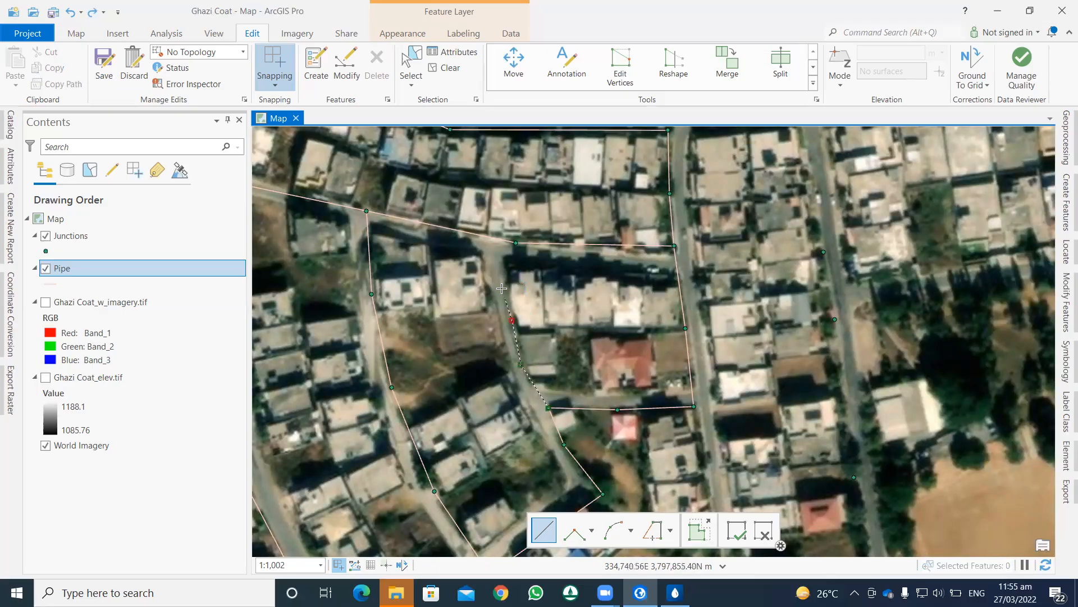
{"action": "left_click", "coordinate": [507, 274]}
{"action": "left_click", "coordinate": [516, 244]}
{"action": "left_click", "coordinate": [736, 529]}
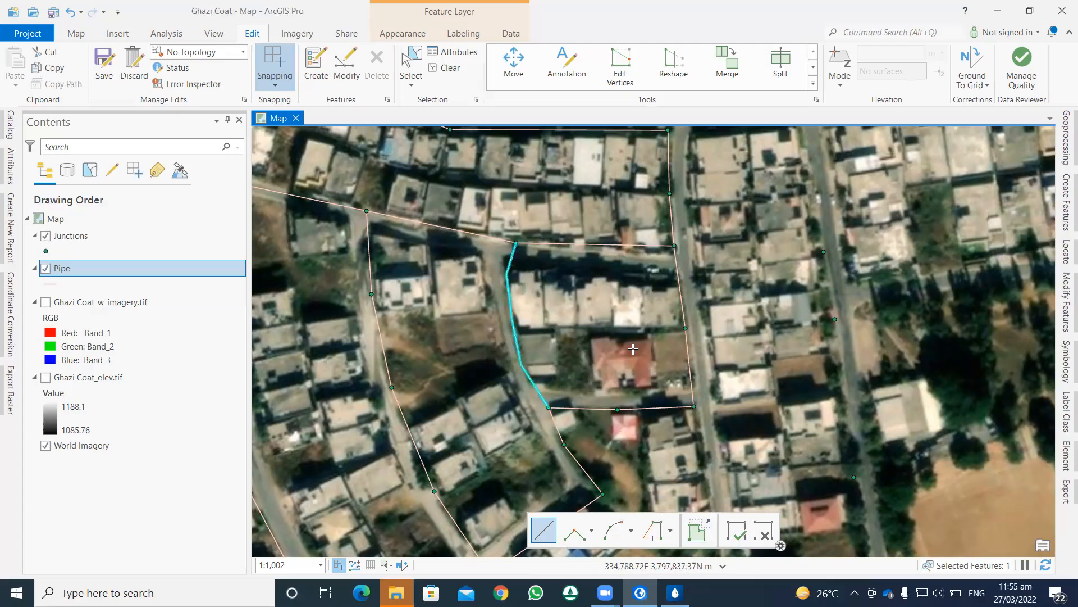
Draw a pipe east along the northern main road from the side street's top junction to the next street's junction.
{"action": "scroll", "coordinate": [633, 349], "scroll_direction": "down", "scroll_amount": 3}
{"action": "left_click_drag", "start_coordinate": [588, 333], "coordinate": [559, 398]}
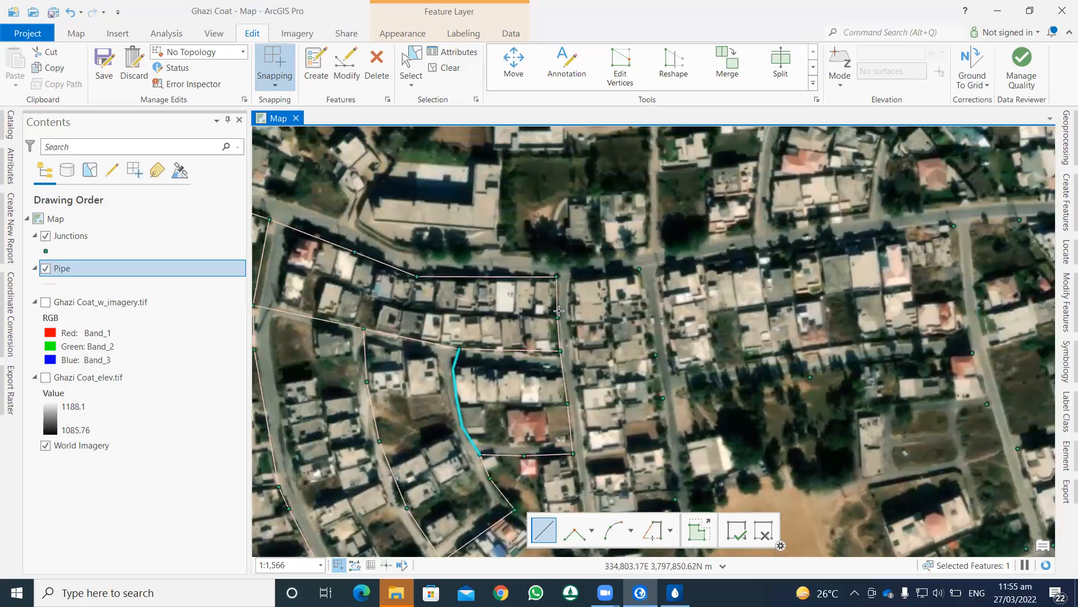
{"action": "left_click", "coordinate": [551, 276]}
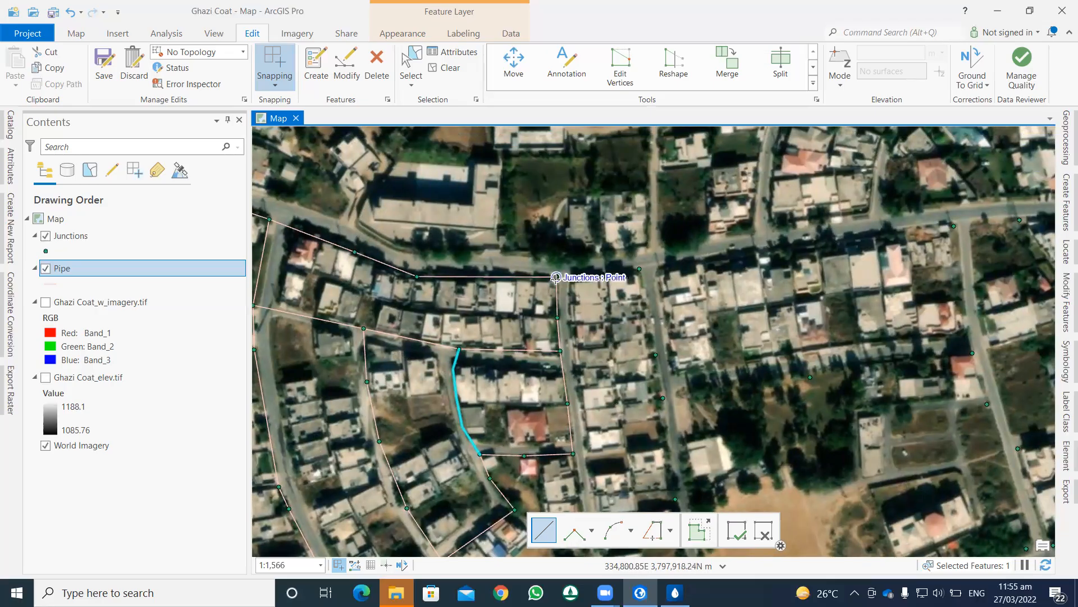
{"action": "double_click", "coordinate": [639, 269]}
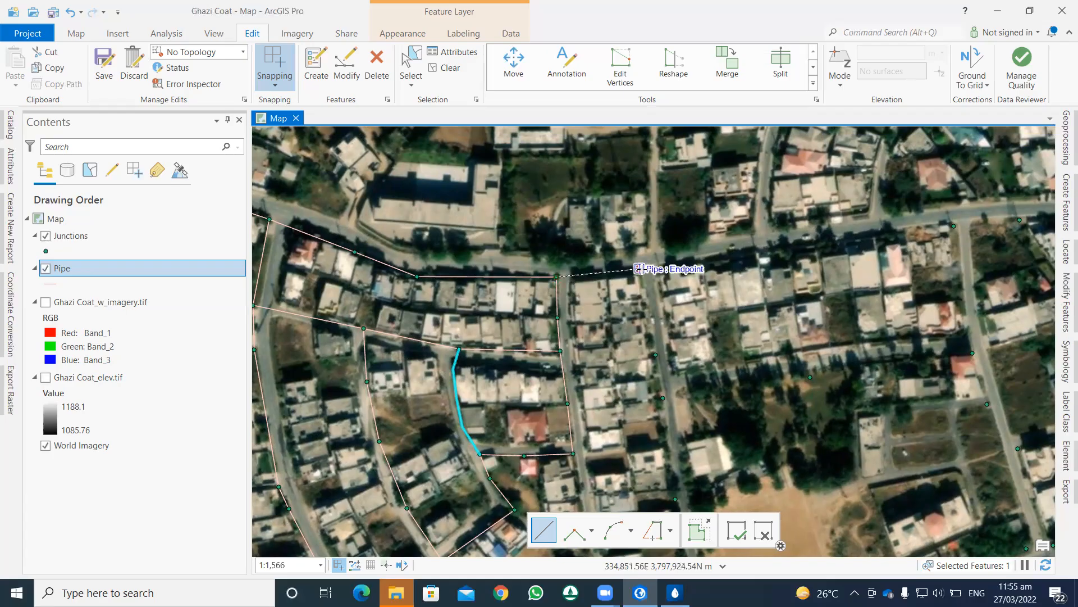
Draw four pipes south from the main road along the street west of the playground, connecting its junctions.
{"action": "left_click", "coordinate": [640, 270]}
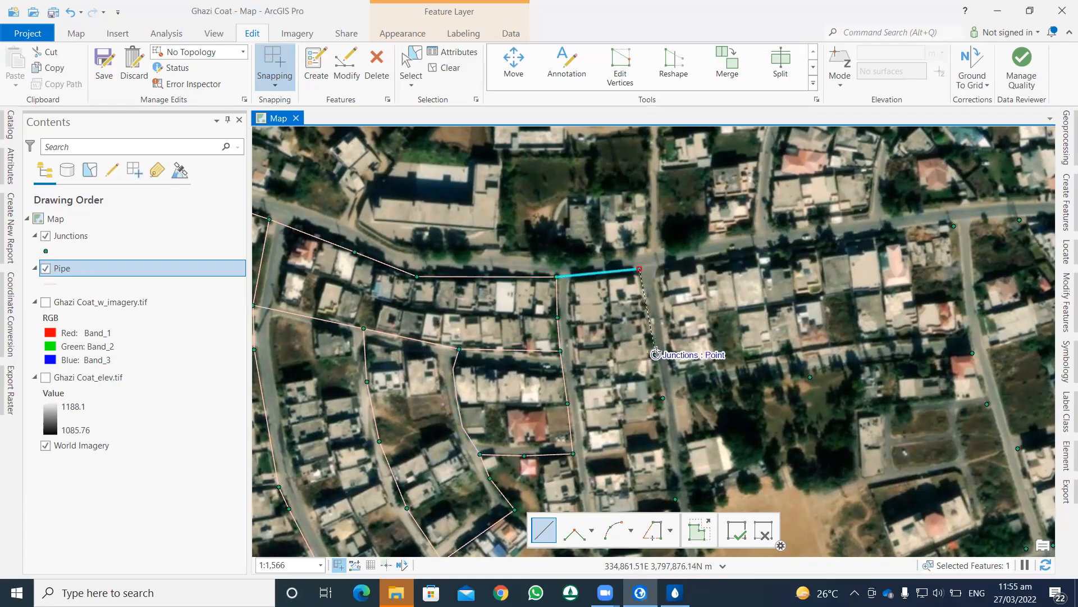
{"action": "double_click", "coordinate": [655, 355]}
{"action": "left_click", "coordinate": [655, 355]}
{"action": "double_click", "coordinate": [663, 397]}
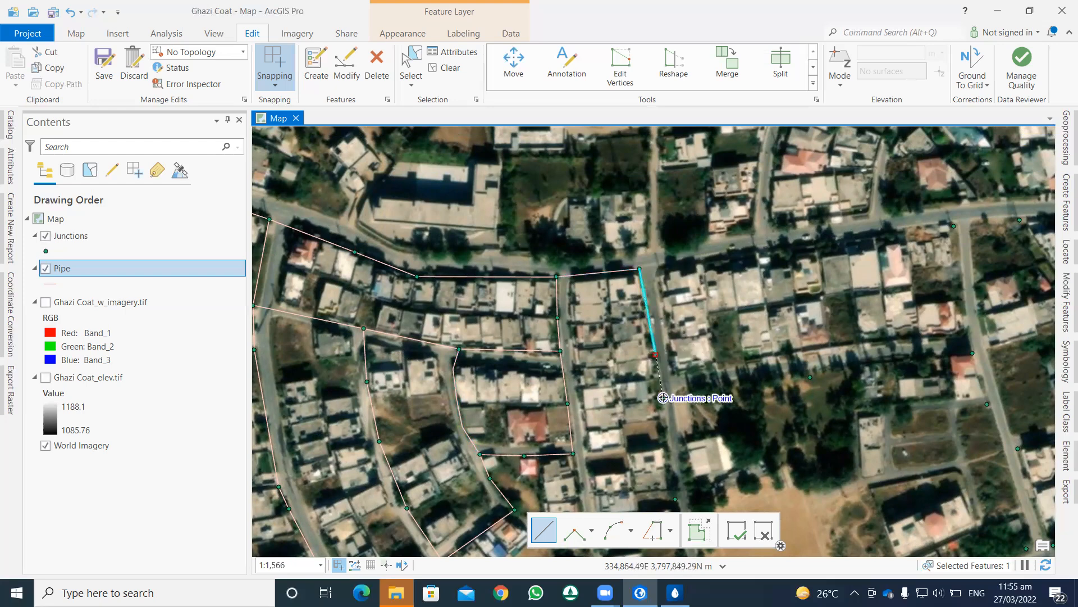
{"action": "left_click_drag", "start_coordinate": [664, 346], "coordinate": [637, 265]}
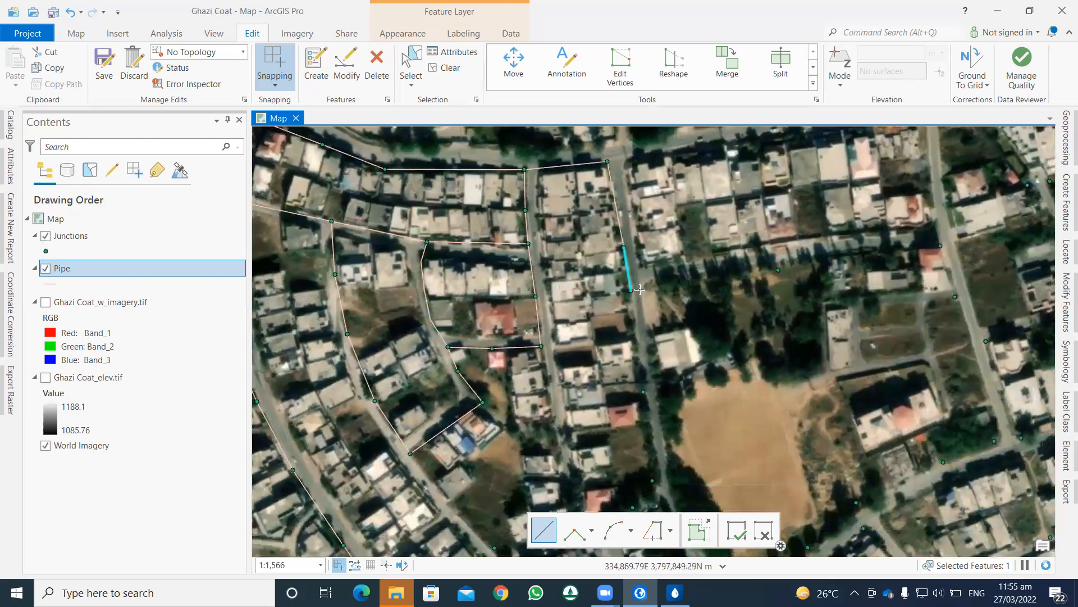
{"action": "left_click", "coordinate": [631, 290]}
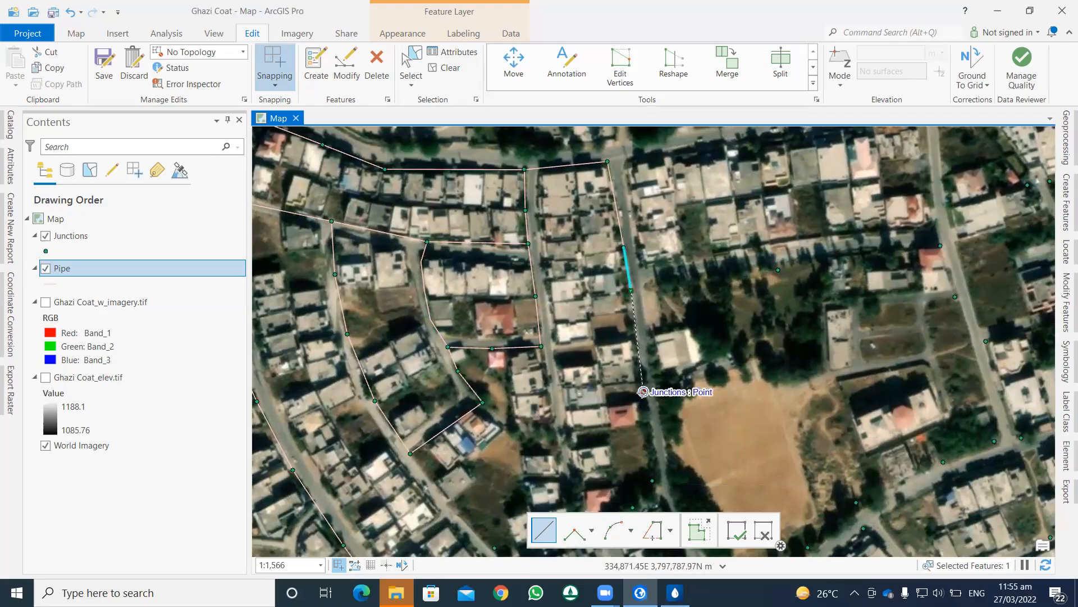
{"action": "double_click", "coordinate": [642, 391]}
{"action": "left_click_drag", "start_coordinate": [644, 351], "coordinate": [629, 285]}
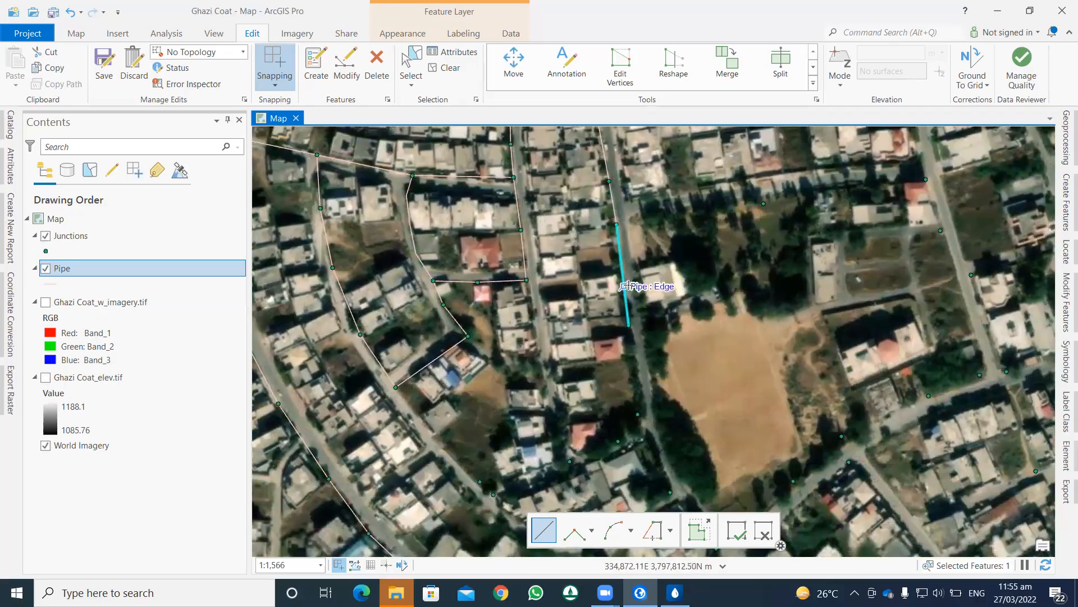
{"action": "left_click", "coordinate": [629, 325]}
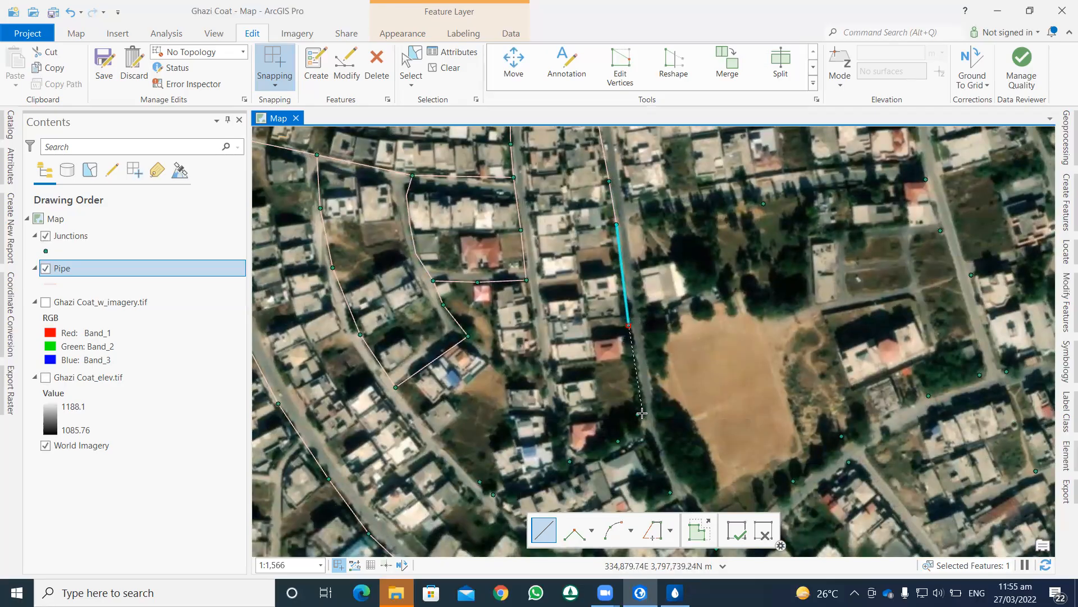
{"action": "double_click", "coordinate": [637, 414]}
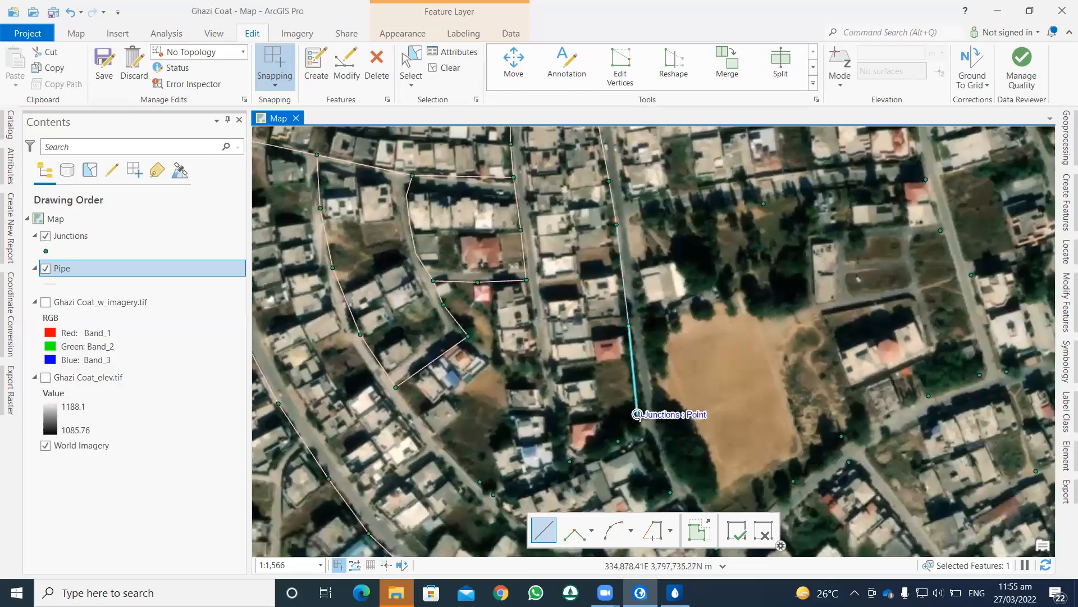
Draw three pipes southwest along the lower cross street and two northwest up the inner curved street to the existing network.
{"action": "double_click", "coordinate": [619, 441]}
{"action": "double_click", "coordinate": [580, 457]}
{"action": "left_click", "coordinate": [565, 462]}
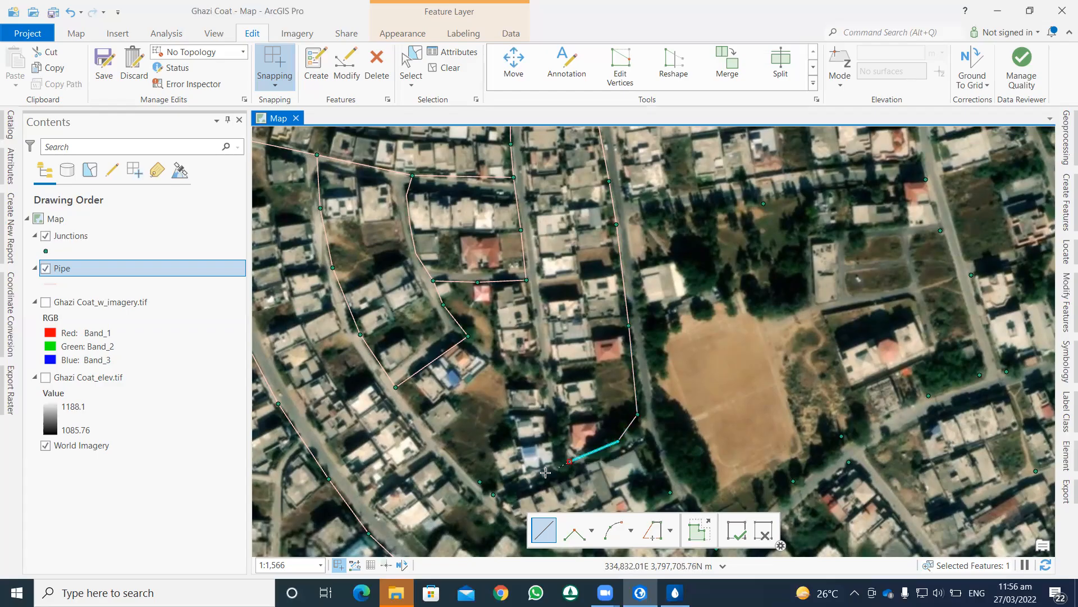
{"action": "double_click", "coordinate": [497, 494]}
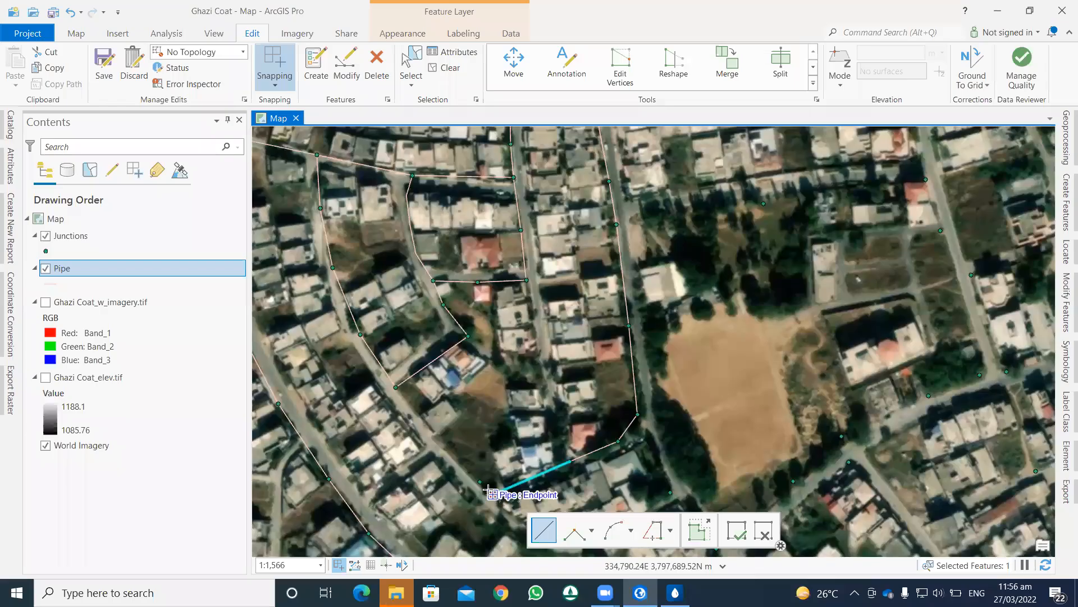
{"action": "left_click", "coordinate": [485, 456]}
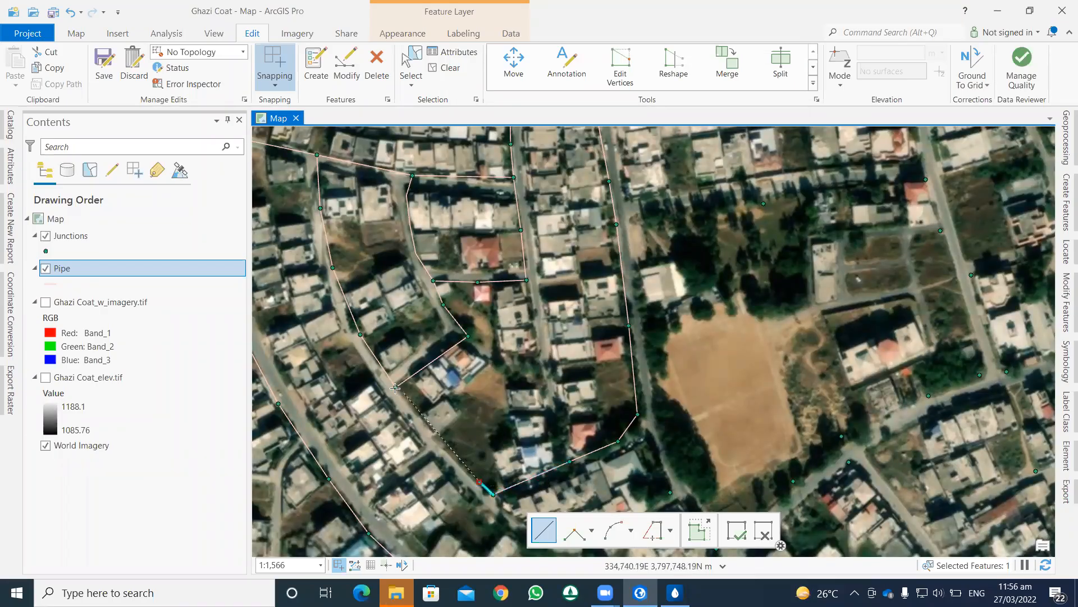
{"action": "double_click", "coordinate": [431, 371]}
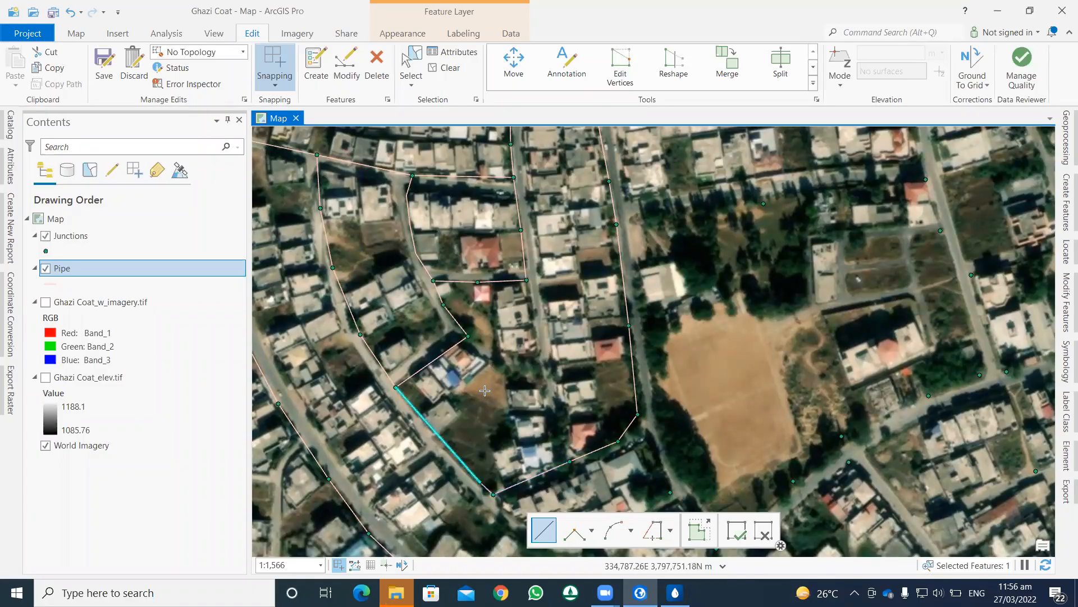
Draw a pipe southeast from the junction west of the playground and two pipes back along the curved street to the lower corner junction.
{"action": "scroll", "coordinate": [485, 391], "scroll_direction": "down", "scroll_amount": 3}
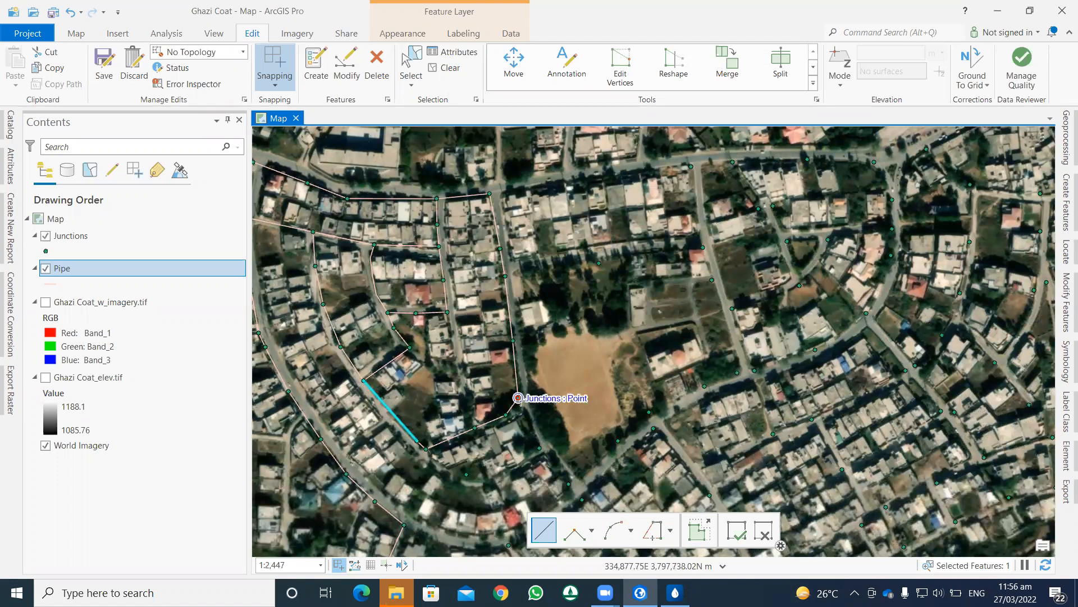
{"action": "left_click", "coordinate": [518, 398]}
{"action": "left_click", "coordinate": [539, 448]}
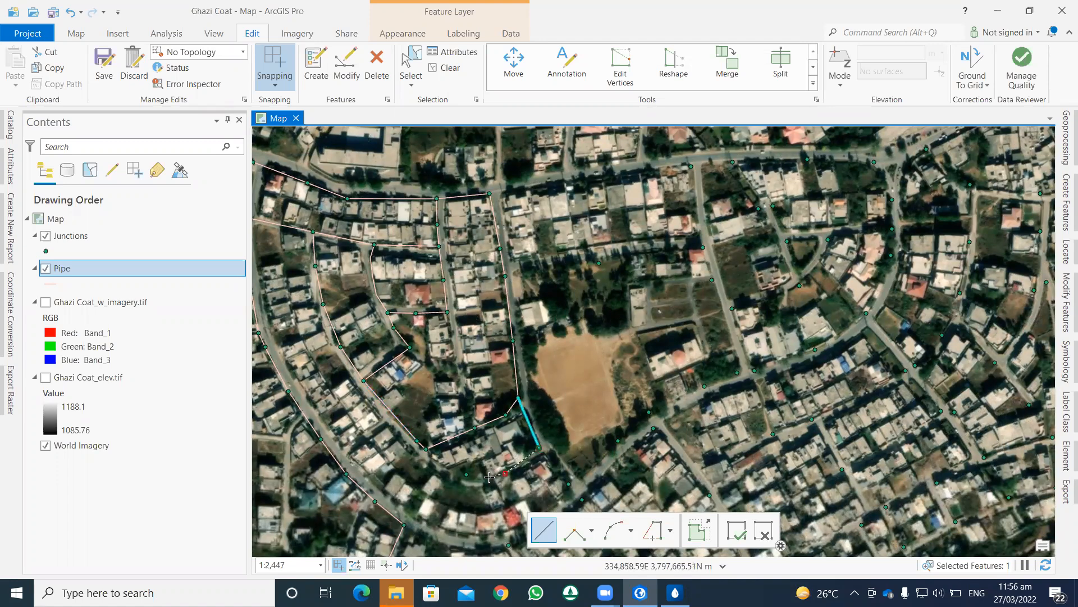
{"action": "double_click", "coordinate": [466, 475]}
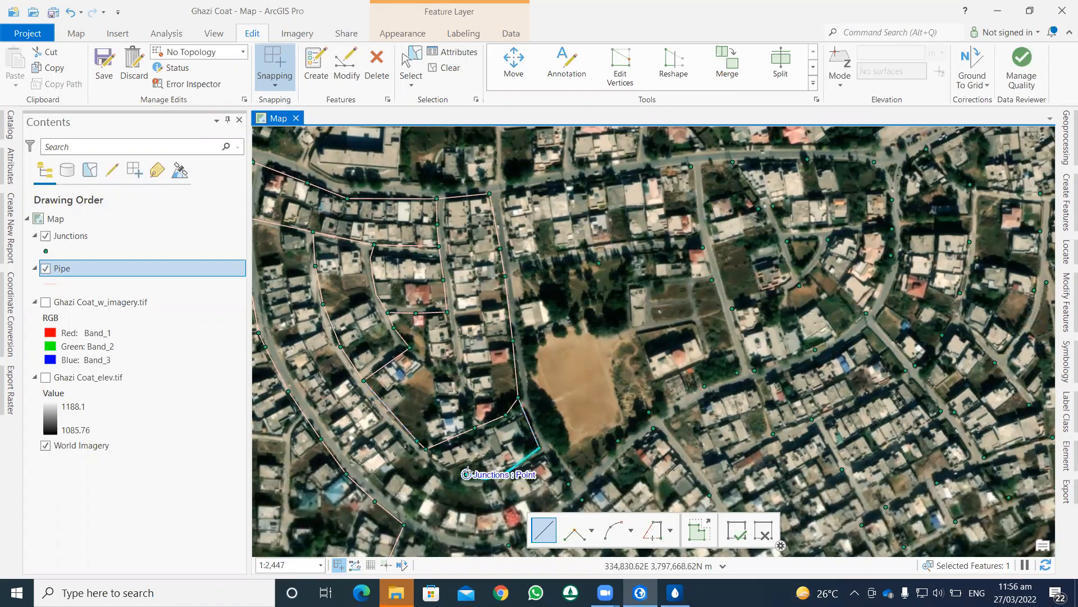
{"action": "left_click", "coordinate": [459, 467]}
{"action": "double_click", "coordinate": [425, 449]}
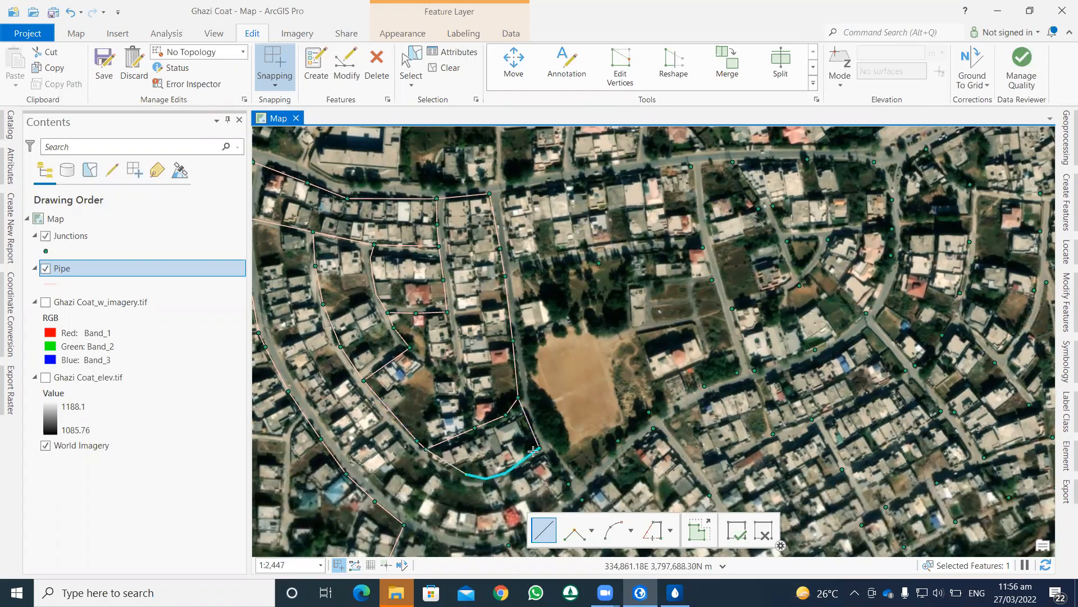
Draw a pipe southeast from the curved street's eastern junction to the road corner south of the playground.
{"action": "left_click_drag", "start_coordinate": [560, 434], "coordinate": [525, 410]}
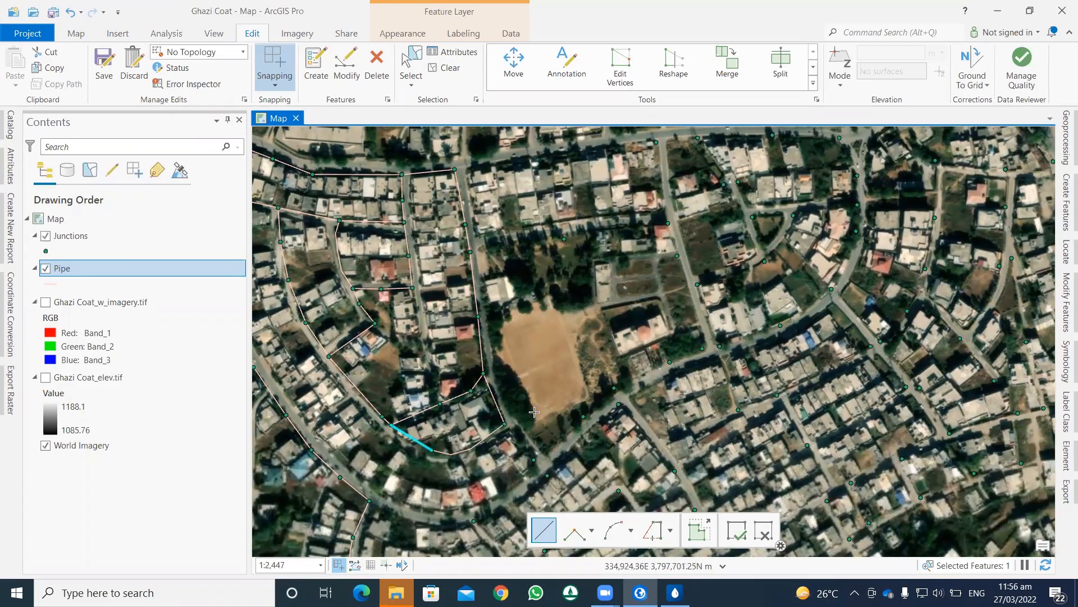
{"action": "scroll", "coordinate": [462, 456], "scroll_direction": "up", "scroll_amount": 3}
{"action": "scroll", "coordinate": [469, 444], "scroll_direction": "down", "scroll_amount": 2}
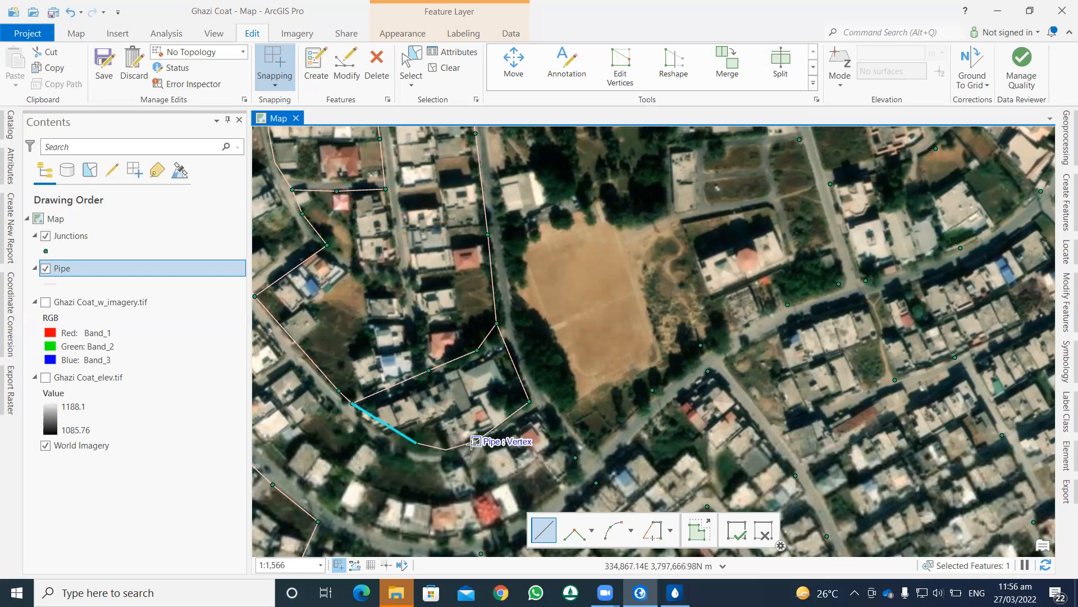
{"action": "left_click", "coordinate": [528, 403]}
{"action": "left_click", "coordinate": [575, 458]}
{"action": "left_click_drag", "start_coordinate": [581, 433], "coordinate": [560, 398]}
{"action": "double_click", "coordinate": [553, 421]}
Draw four pipes northeast along the road south of the playground, from the road corner to the next street's junction.
{"action": "left_click", "coordinate": [555, 433]}
{"action": "left_click", "coordinate": [631, 357]}
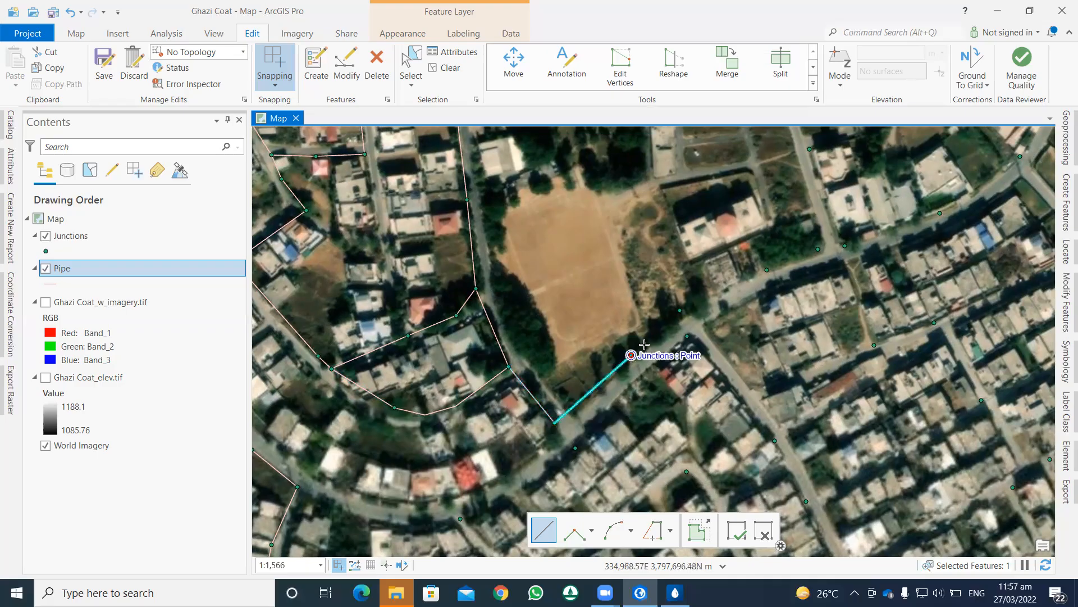
{"action": "double_click", "coordinate": [680, 310]}
{"action": "left_click", "coordinate": [682, 310]}
{"action": "left_click", "coordinate": [767, 269]}
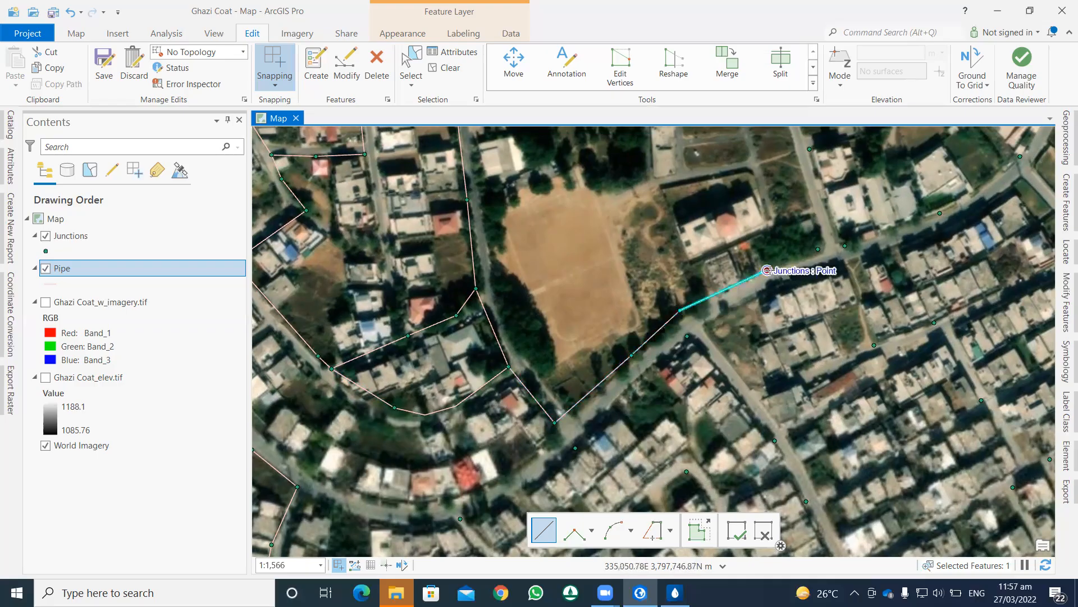
{"action": "double_click", "coordinate": [818, 249]}
Draw three pipes north along the street east of the playground up to the northern main road's junction.
{"action": "left_click_drag", "start_coordinate": [791, 265], "coordinate": [688, 353]}
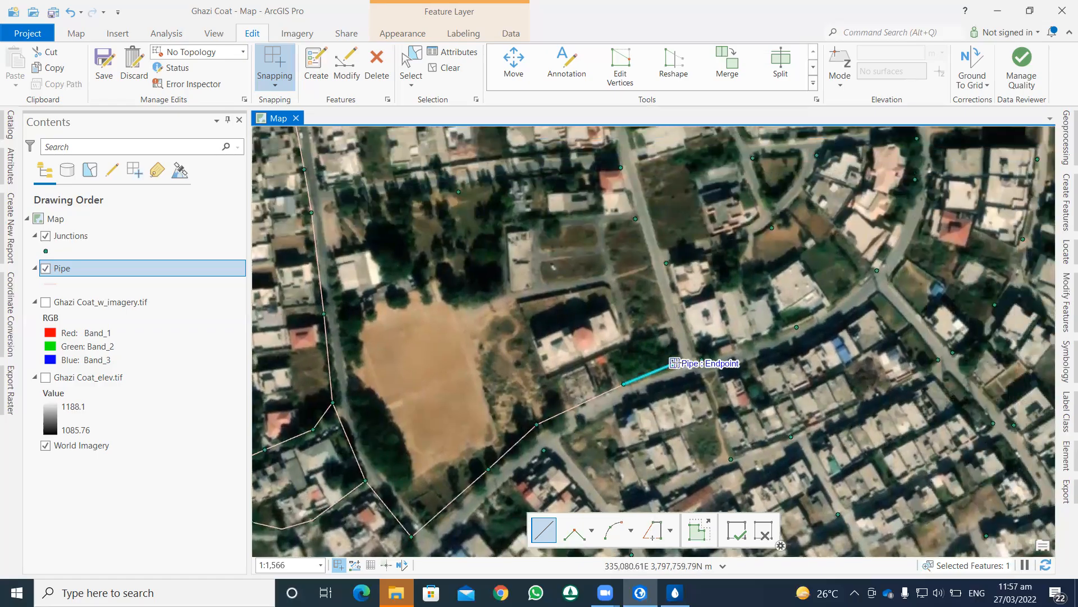
{"action": "left_click", "coordinate": [674, 363]}
{"action": "double_click", "coordinate": [635, 218]}
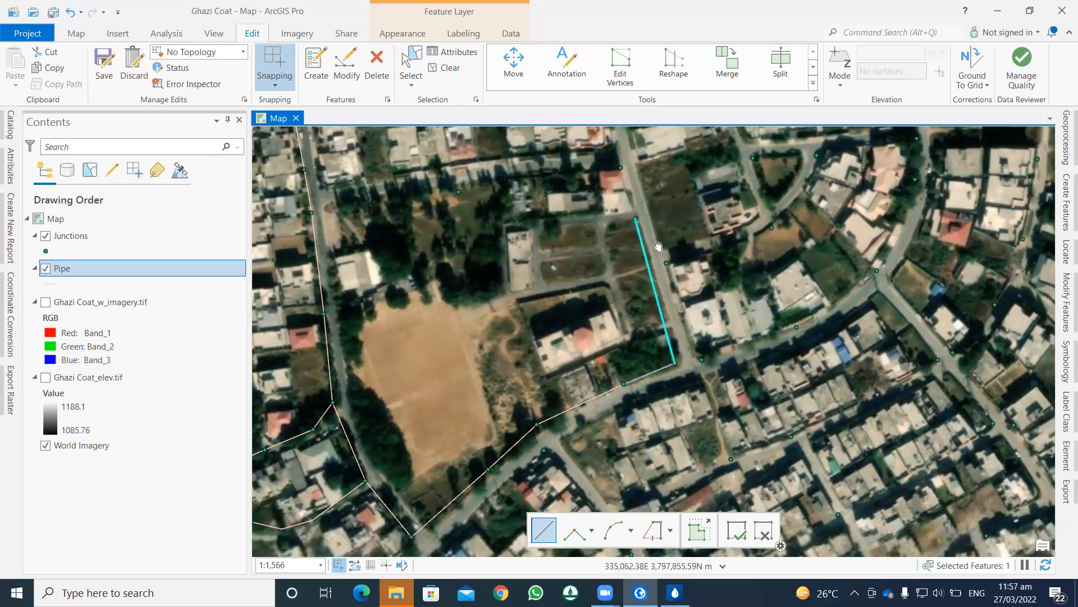
{"action": "left_click_drag", "start_coordinate": [659, 247], "coordinate": [671, 350]}
{"action": "left_click", "coordinate": [649, 321]}
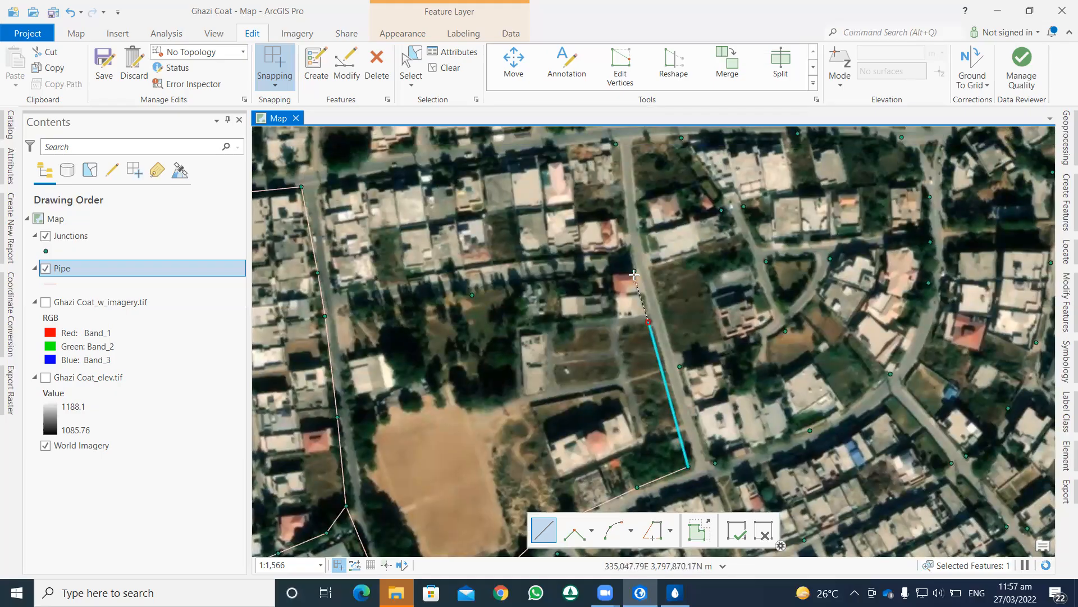
{"action": "double_click", "coordinate": [635, 275]}
{"action": "left_click_drag", "start_coordinate": [635, 276], "coordinate": [648, 346]}
{"action": "left_click", "coordinate": [647, 346]}
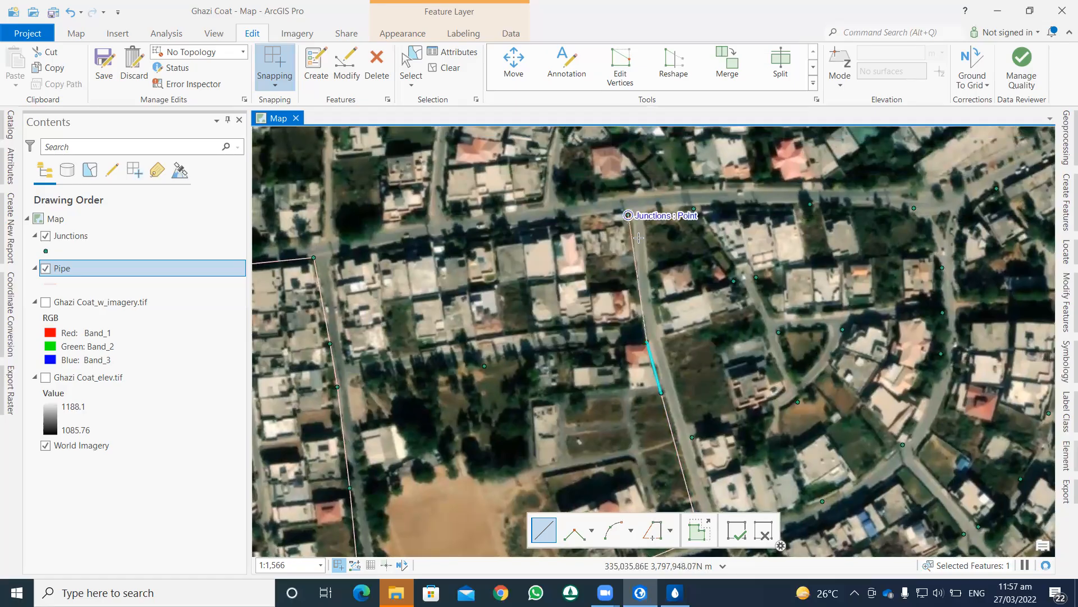
{"action": "left_click", "coordinate": [630, 221]}
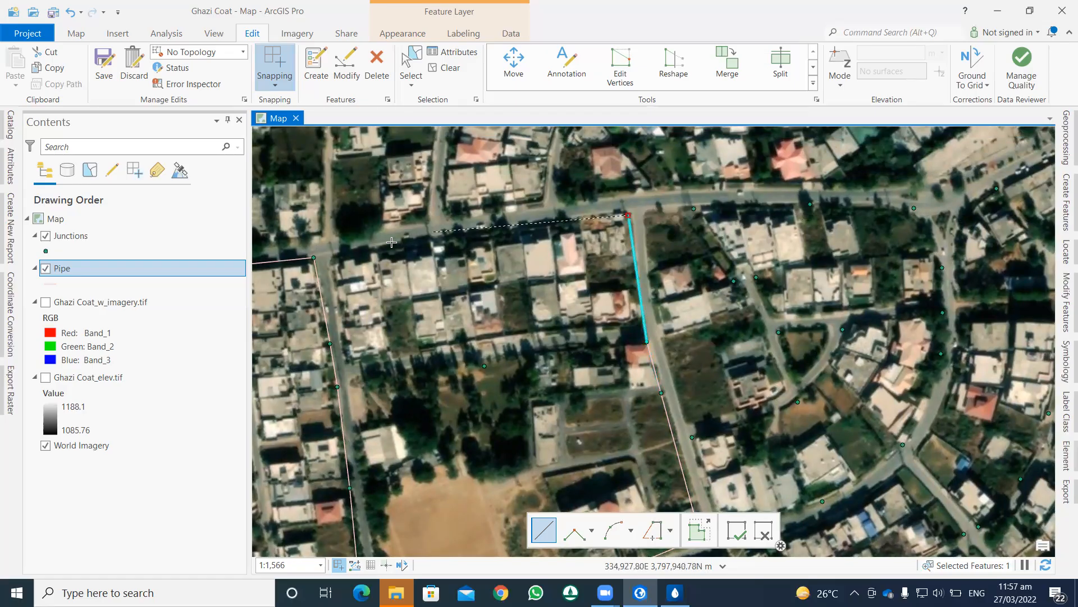
Draw pipes along the northern main road from that junction, one west to the existing network and one east to the next junction.
{"action": "double_click", "coordinate": [316, 258]}
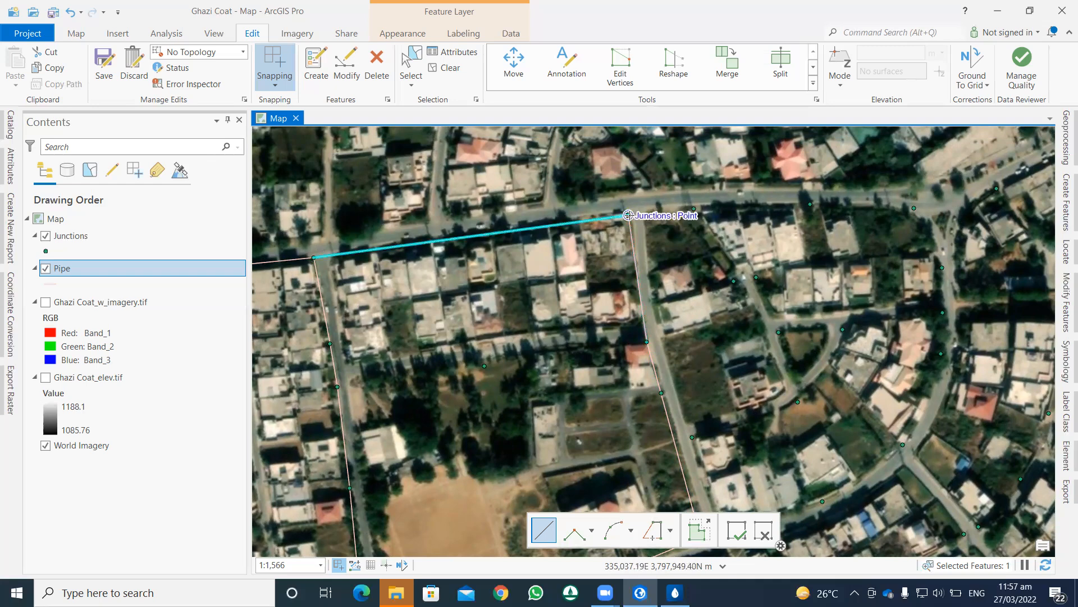
{"action": "left_click", "coordinate": [628, 215]}
{"action": "left_click", "coordinate": [694, 209]}
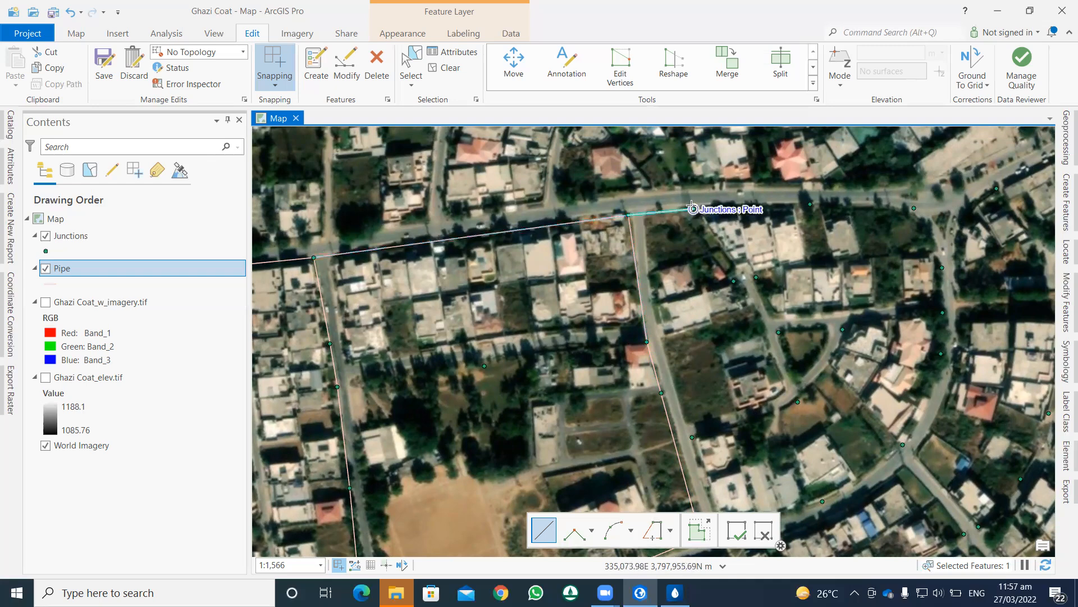
Draw two pipes east along the northern main road to its eastern junction, then two south down the curved street to the cross street.
{"action": "left_click", "coordinate": [810, 204]}
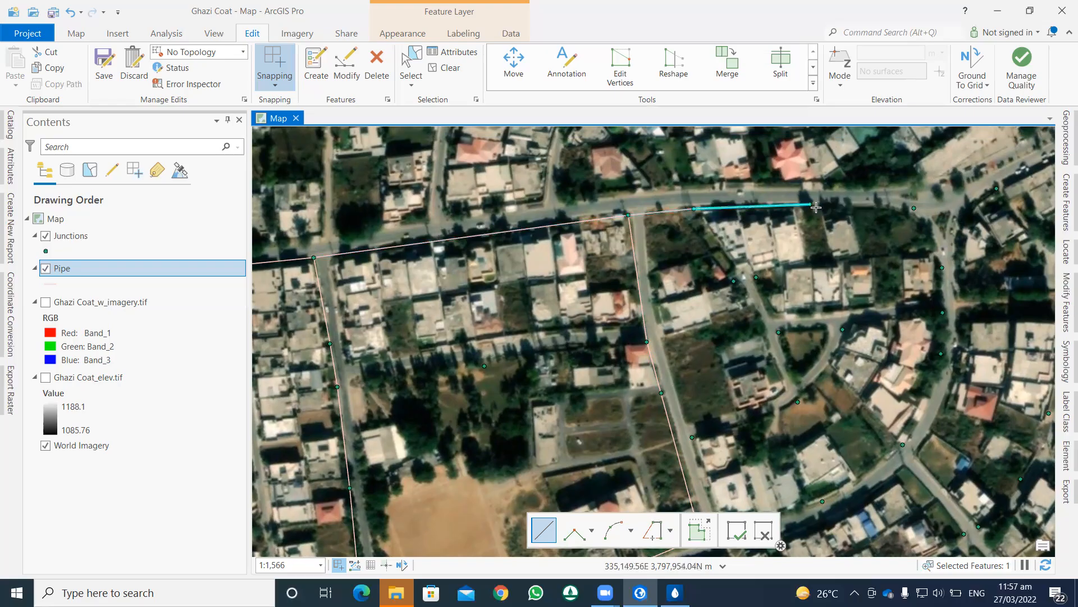
{"action": "left_click", "coordinate": [914, 208]}
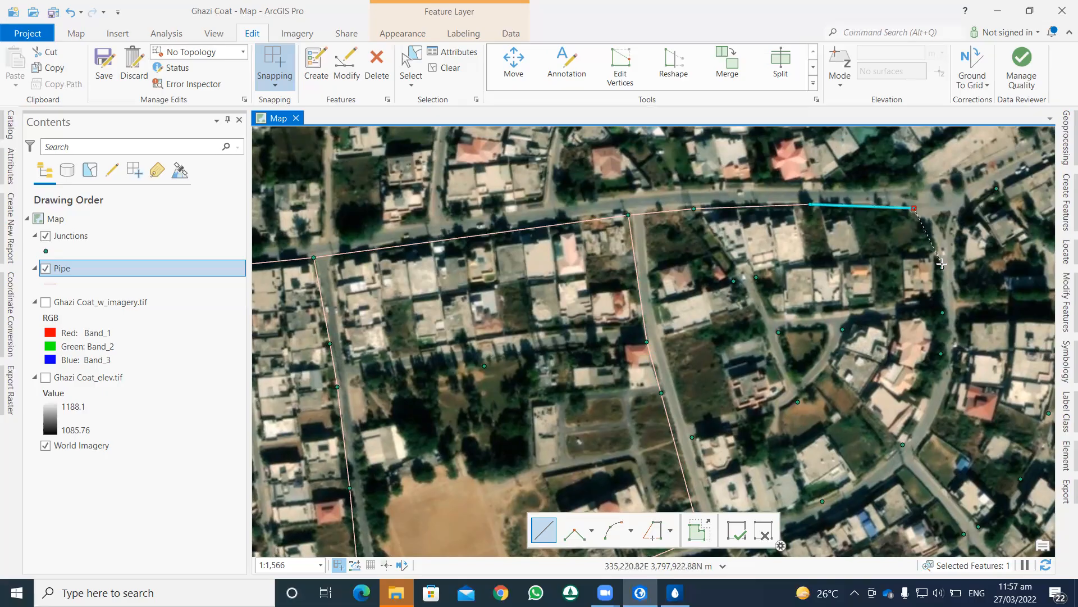
{"action": "left_click", "coordinate": [942, 267]}
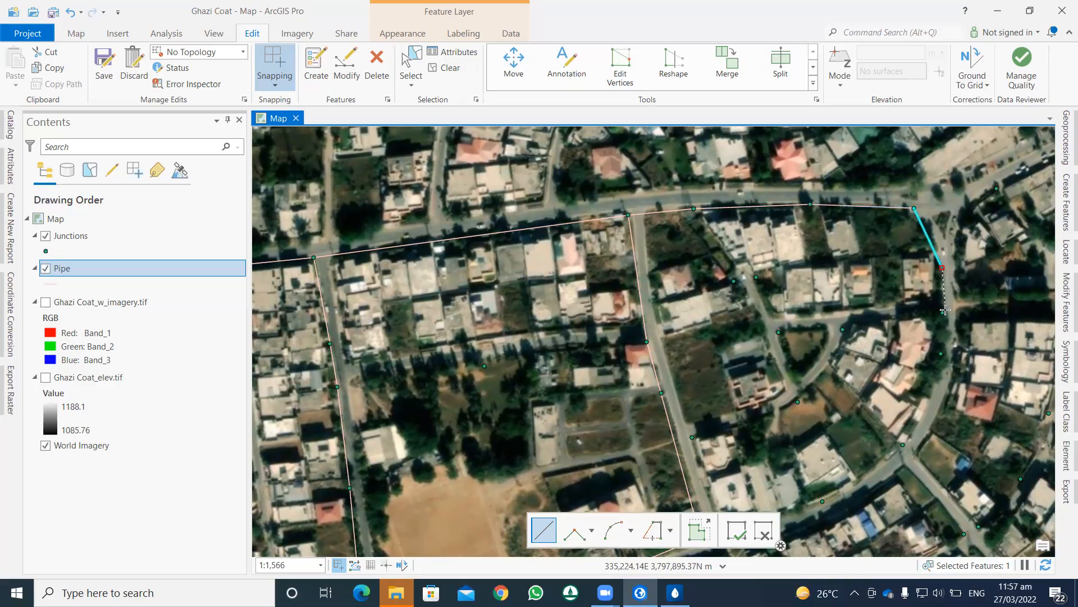
{"action": "left_click", "coordinate": [942, 313]}
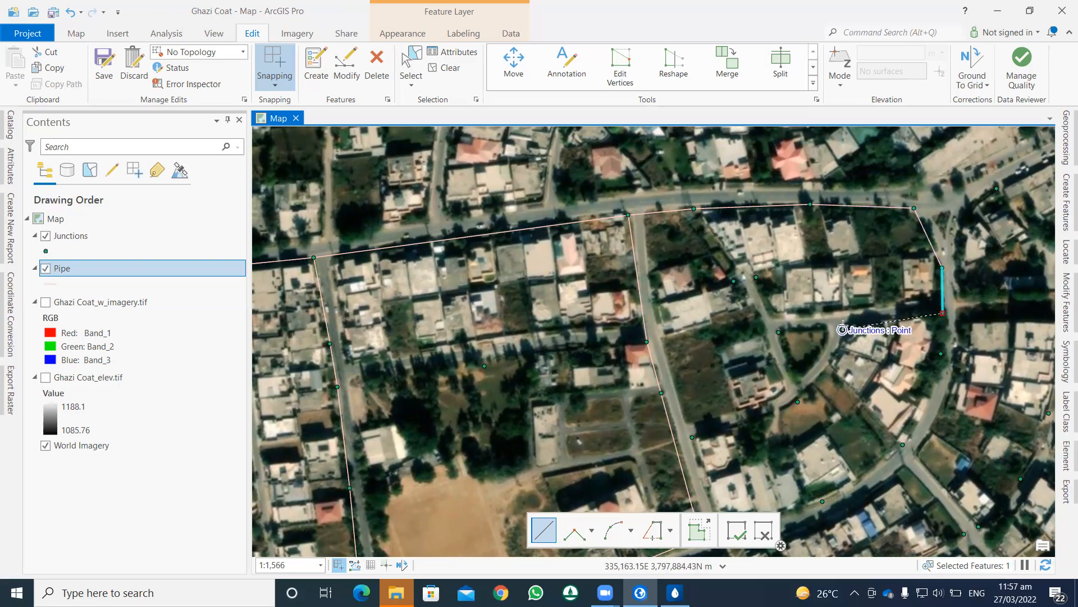
Draw two pipes west along the cross street past the triangular green, then three northwest along the lane back to the main road.
{"action": "left_click", "coordinate": [844, 329]}
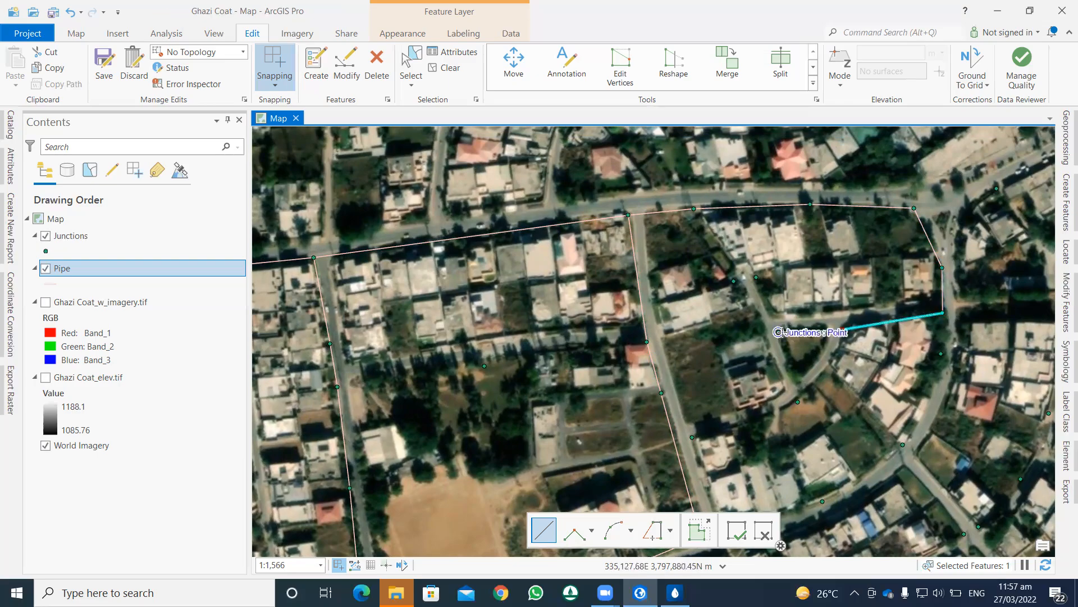
{"action": "left_click", "coordinate": [779, 332]}
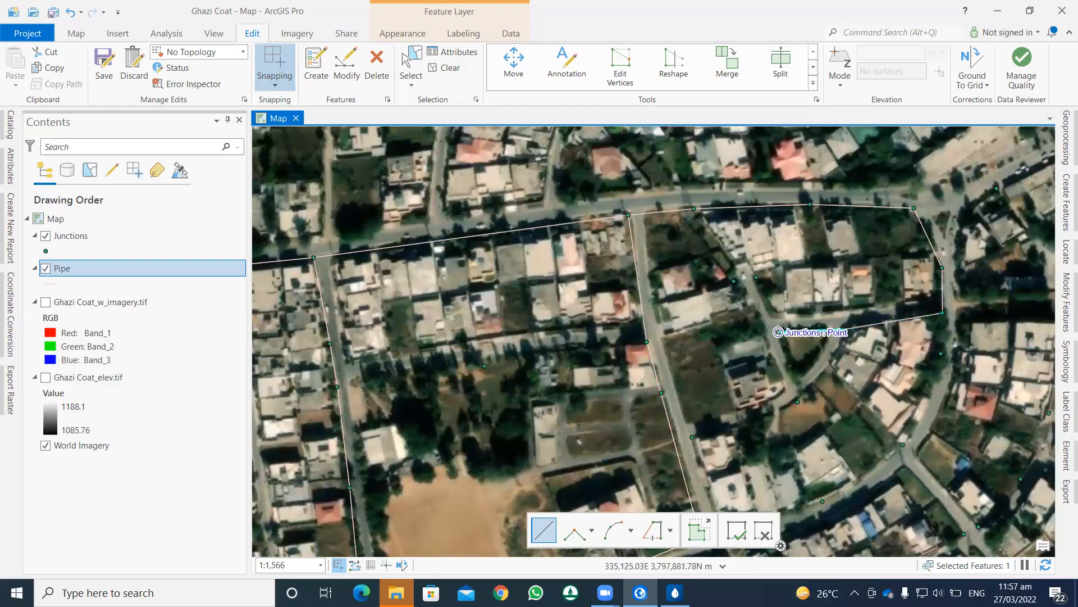
{"action": "left_click", "coordinate": [757, 276]}
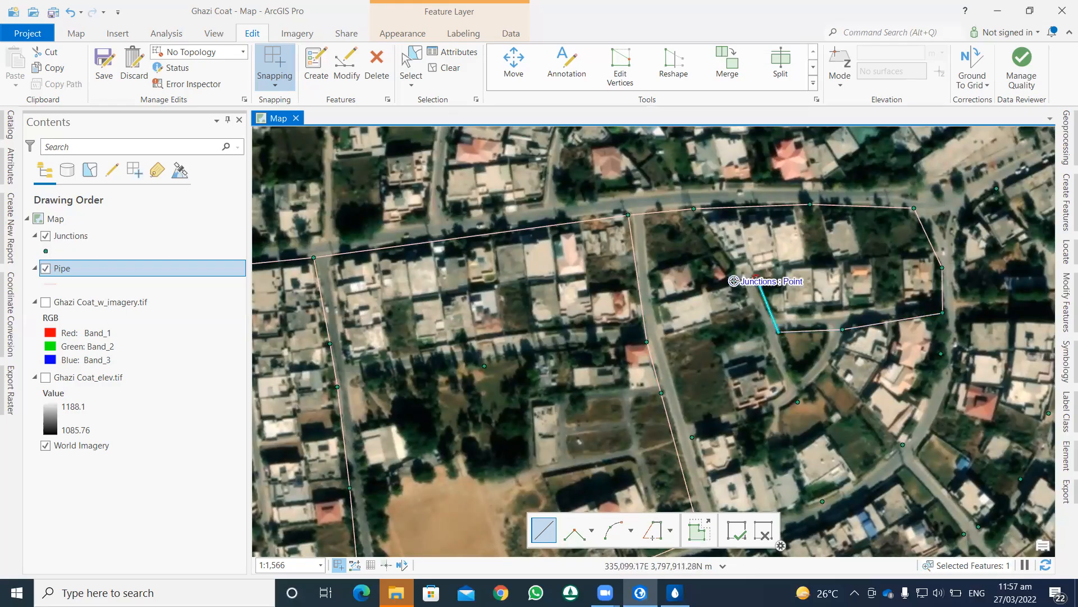
{"action": "left_click", "coordinate": [694, 208]}
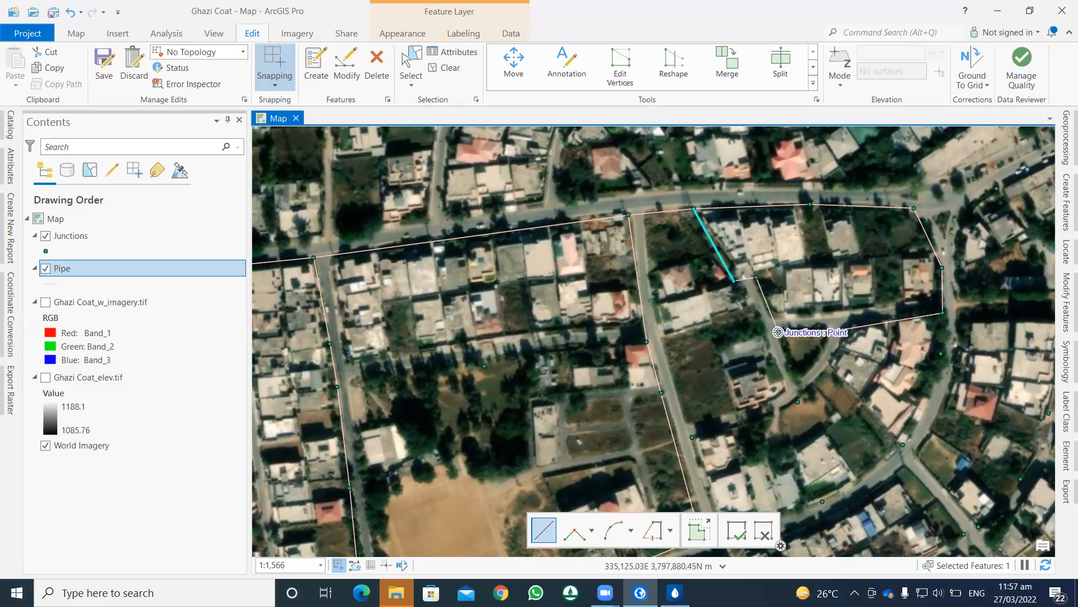
Draw two pipes down the sides of the triangular green to its southern tip, and one from there west to the parallel street's junction.
{"action": "left_click", "coordinate": [797, 401]}
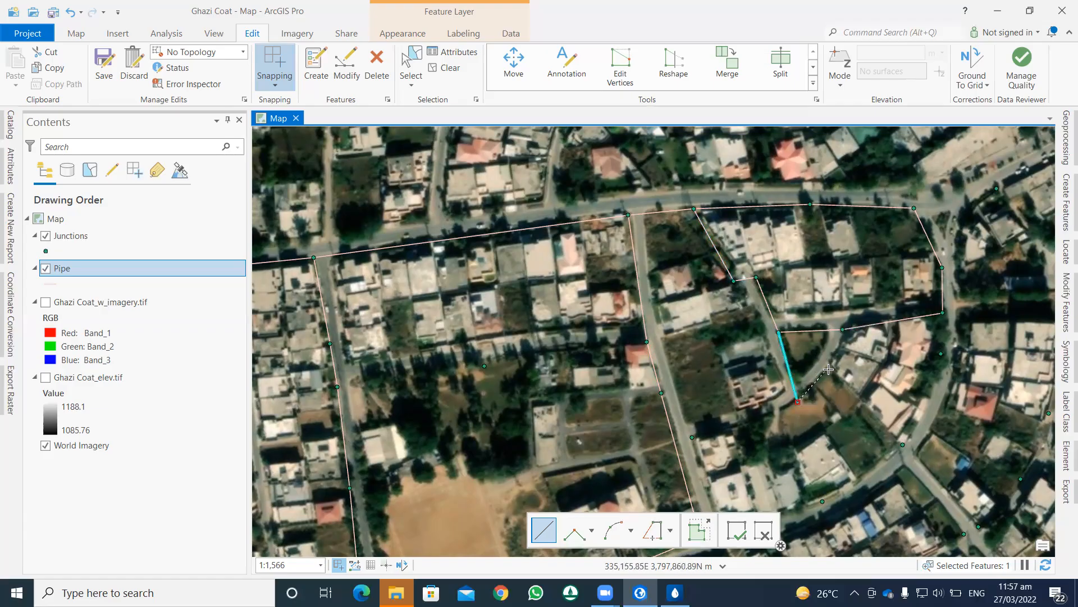
{"action": "double_click", "coordinate": [844, 330]}
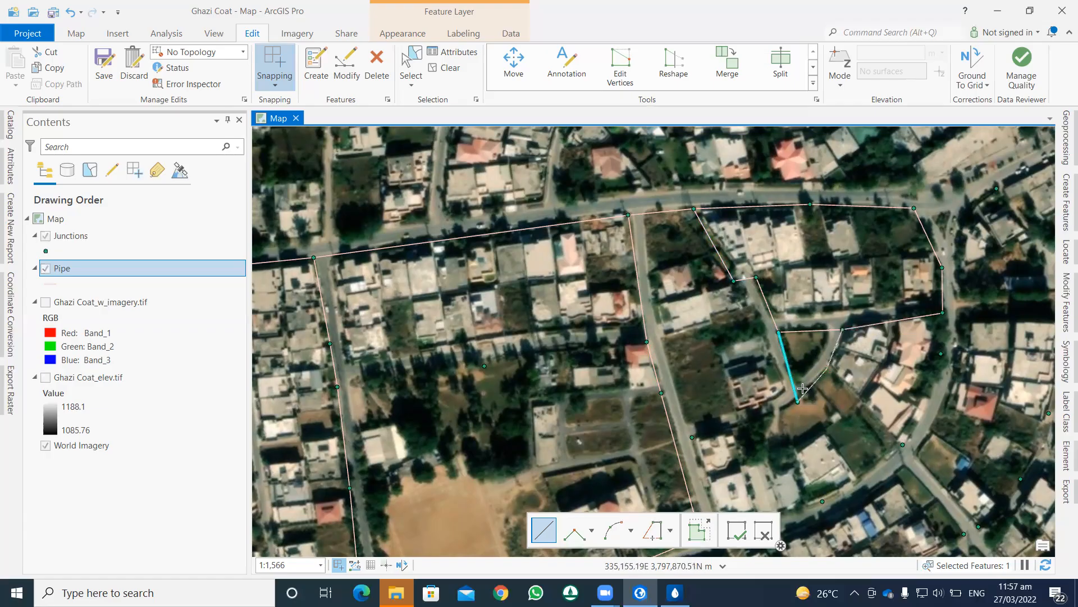
{"action": "left_click", "coordinate": [797, 401]}
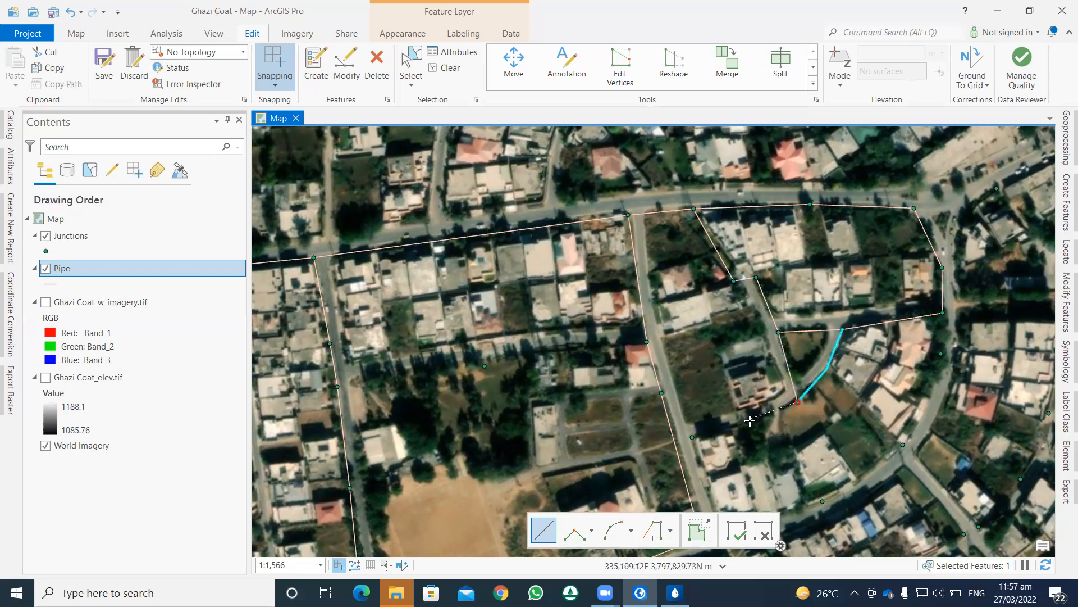
{"action": "double_click", "coordinate": [692, 437]}
Draw a pipe south from that junction to the road below, and a short pipe linking its end west to the existing corner.
{"action": "left_click_drag", "start_coordinate": [725, 398], "coordinate": [714, 284]}
{"action": "left_click", "coordinate": [682, 323]}
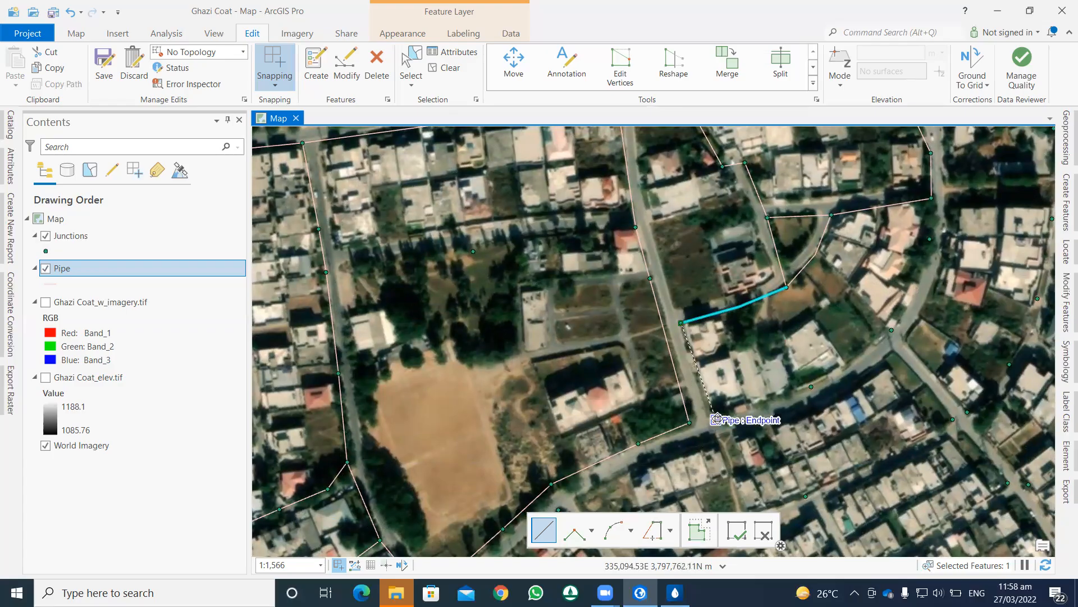
{"action": "left_click", "coordinate": [712, 420]}
{"action": "double_click", "coordinate": [715, 420]}
{"action": "left_click", "coordinate": [713, 418]}
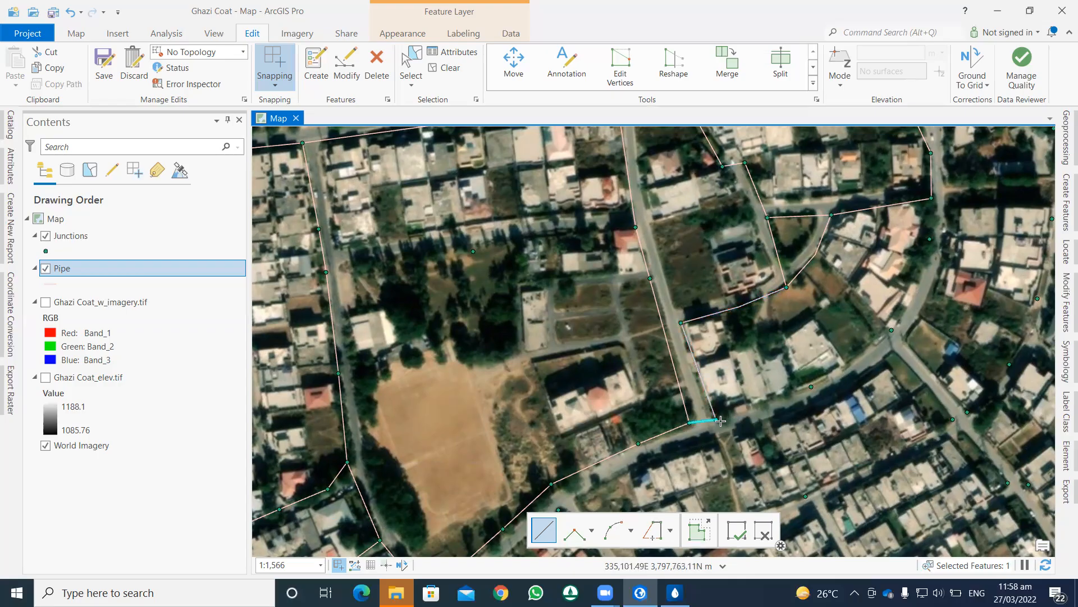
Draw two pipes northeast along the road to the fork, then two north along the curved street to the cross-street junction.
{"action": "left_click", "coordinate": [812, 387]}
{"action": "left_click", "coordinate": [892, 327]}
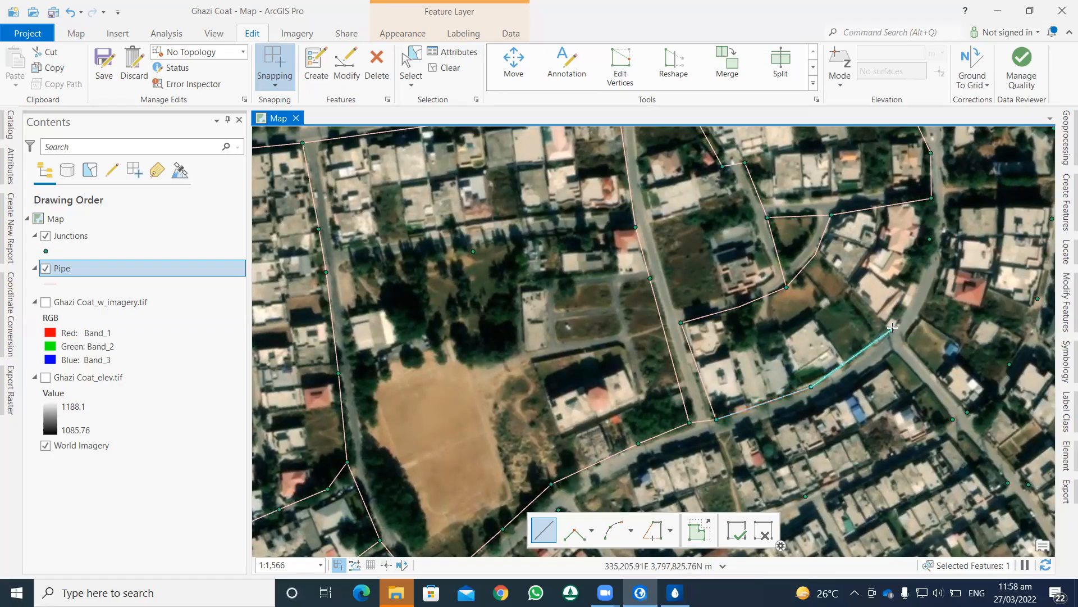
{"action": "left_click", "coordinate": [929, 233]}
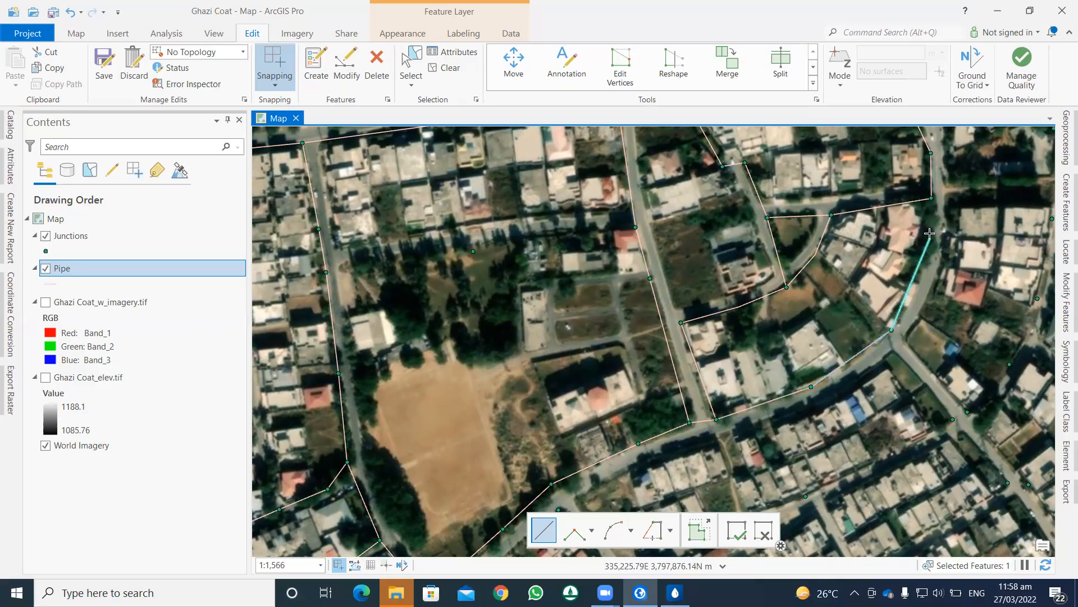
{"action": "left_click", "coordinate": [931, 198]}
Draw a pipe southeast from the road fork to the next street's junction.
{"action": "mouse_move", "coordinate": [872, 292]}
{"action": "left_mouse_down"}
{"action": "mouse_move", "coordinate": [635, 280]}
{"action": "mouse_move", "coordinate": [661, 203]}
{"action": "mouse_move", "coordinate": [581, 301]}
{"action": "left_mouse_up"}
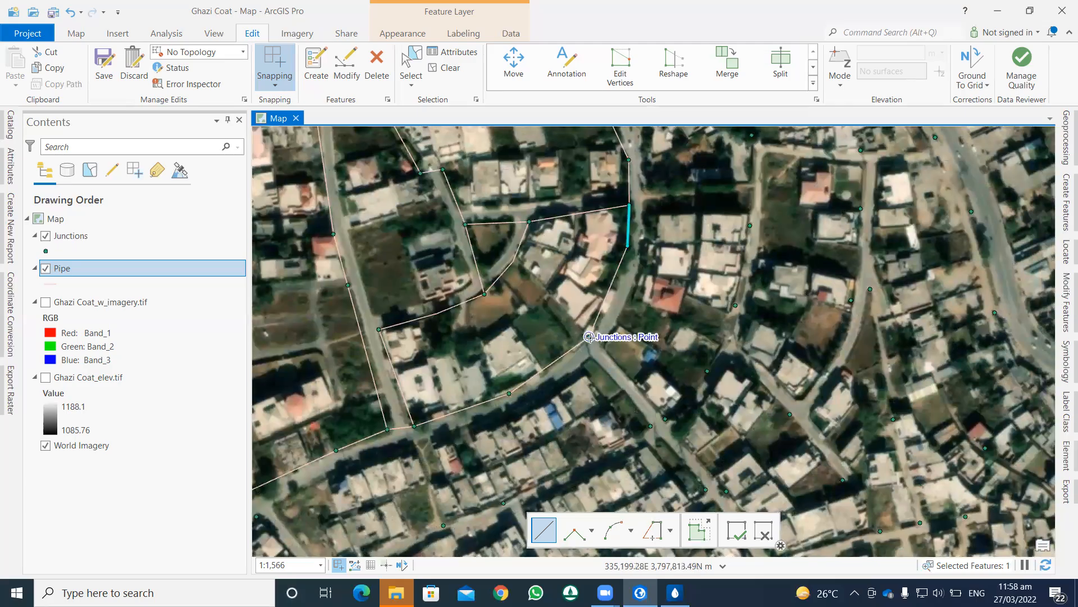
{"action": "left_click", "coordinate": [588, 337]}
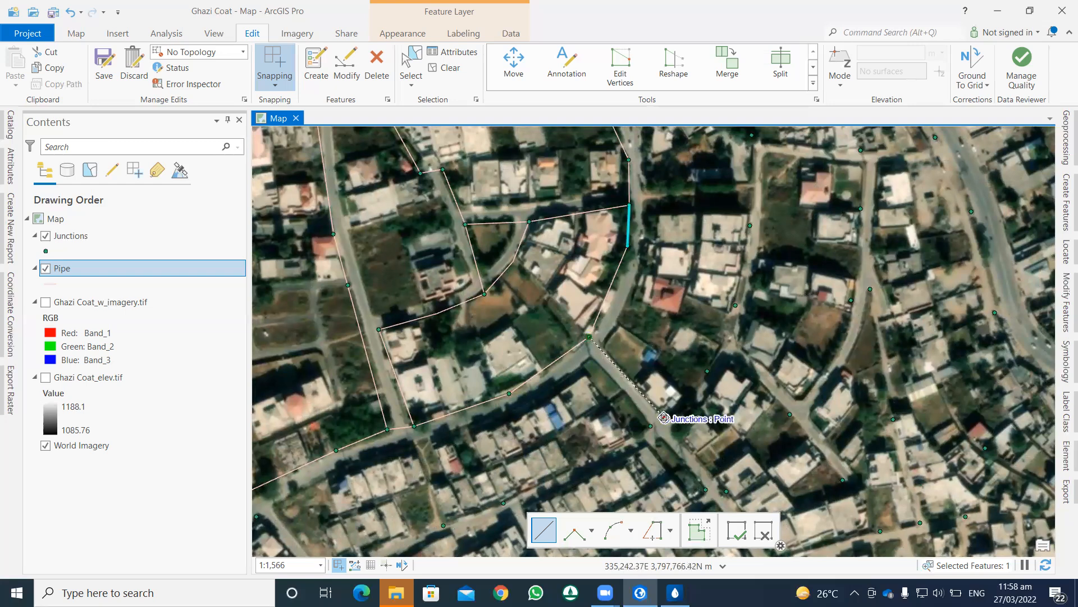
{"action": "left_click", "coordinate": [664, 418]}
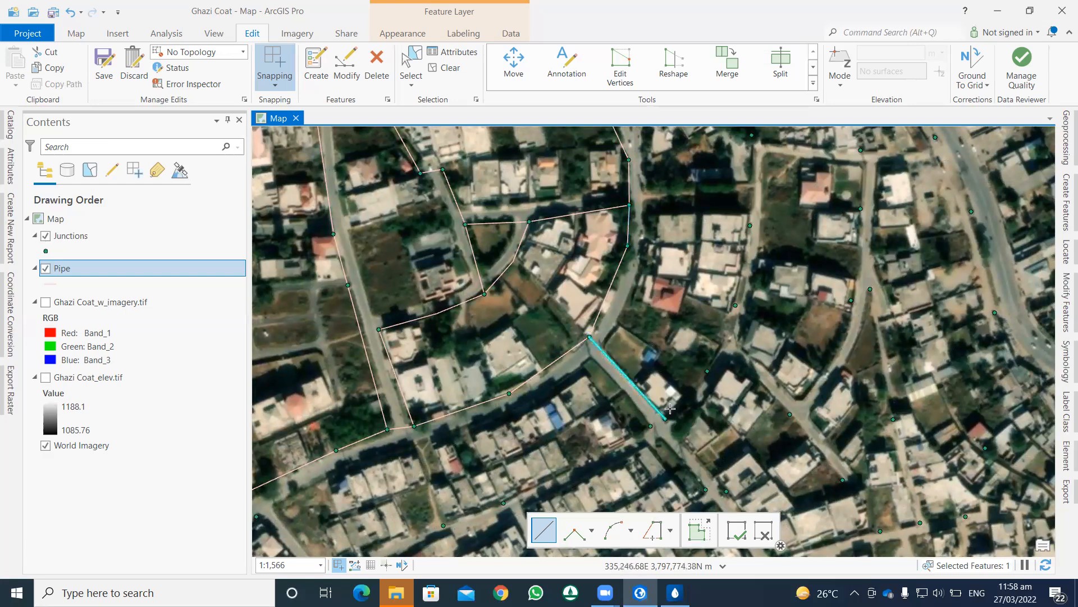
Draw four pipes northeast and north along the next street, from the junction southeast of the fork to the lane at its northern end.
{"action": "left_click", "coordinate": [707, 370]}
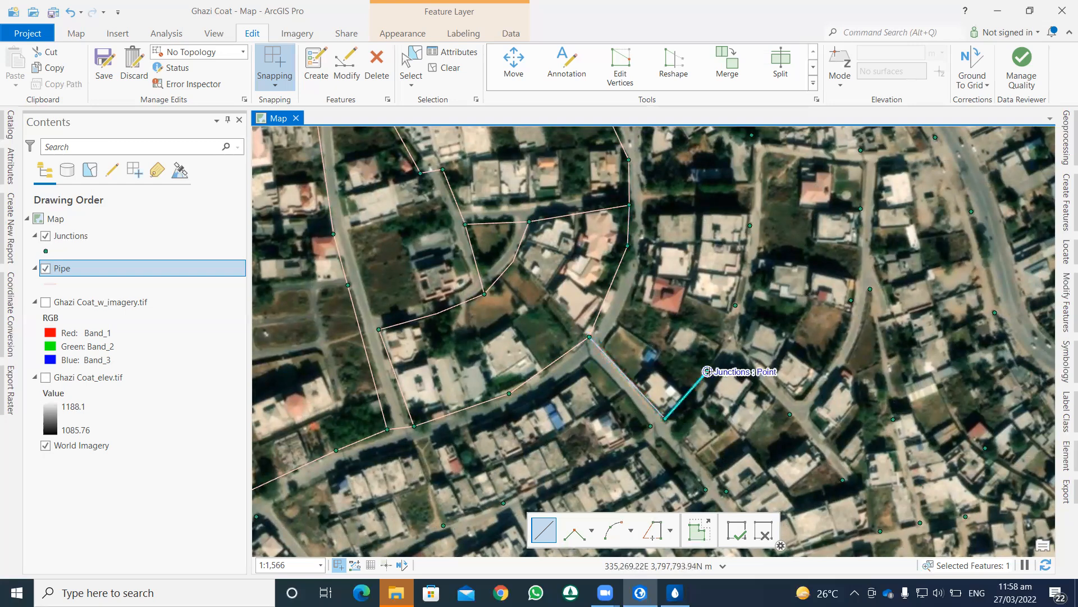
{"action": "left_click", "coordinate": [734, 305]}
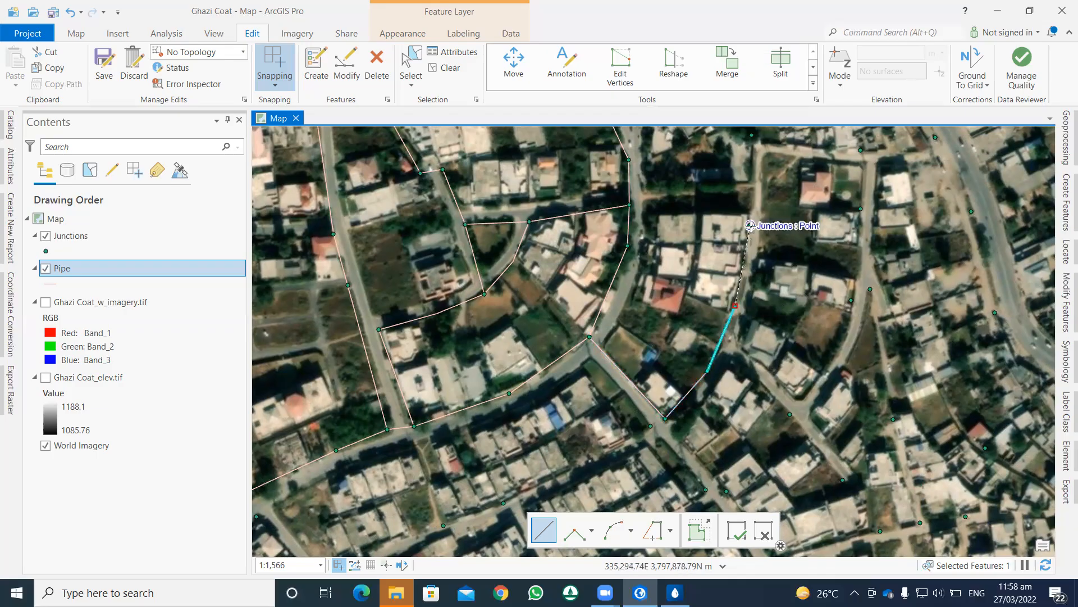
{"action": "left_click", "coordinate": [751, 225]}
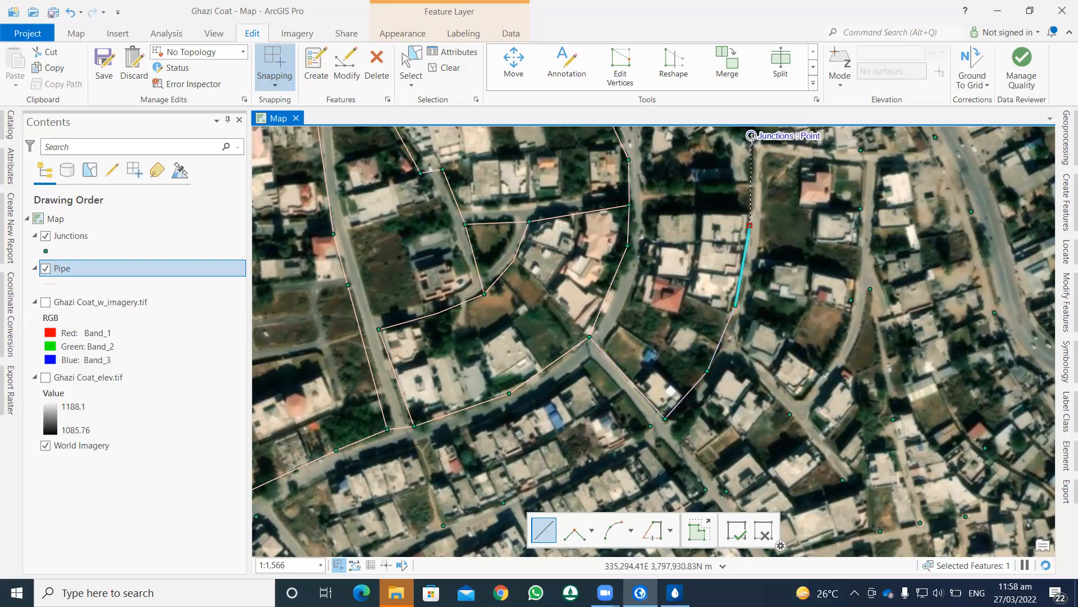
{"action": "left_click_drag", "start_coordinate": [752, 135], "coordinate": [716, 298]}
{"action": "left_click", "coordinate": [715, 296]}
Draw five pipes around the northeastern block: two east to the highway, one northwest beside it, and two southwest along the road with parked cars.
{"action": "left_click", "coordinate": [824, 309]}
{"action": "left_click", "coordinate": [899, 298]}
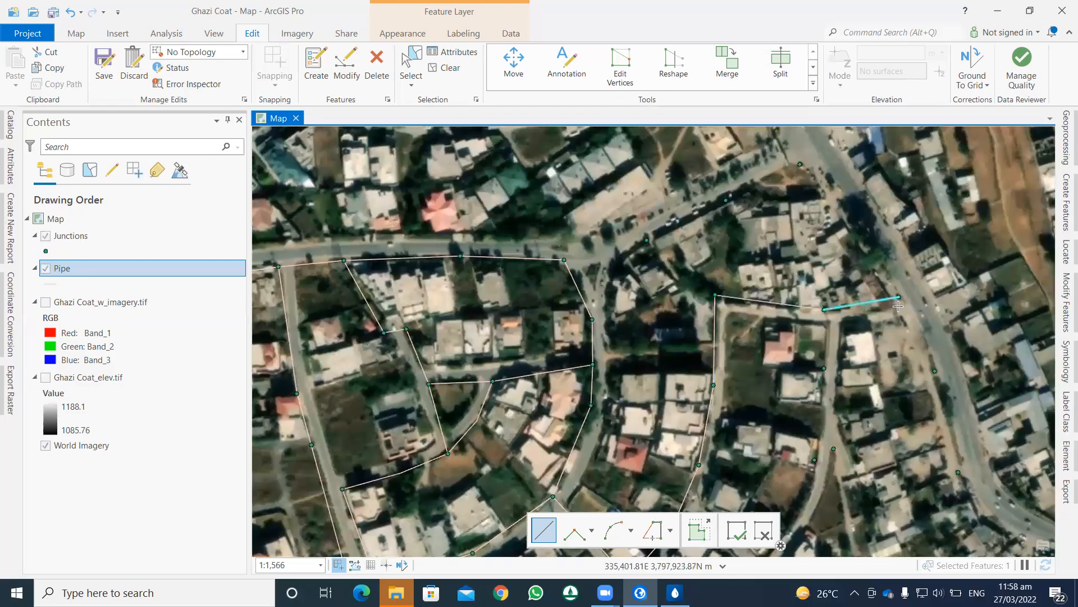
{"action": "left_click", "coordinate": [801, 164]}
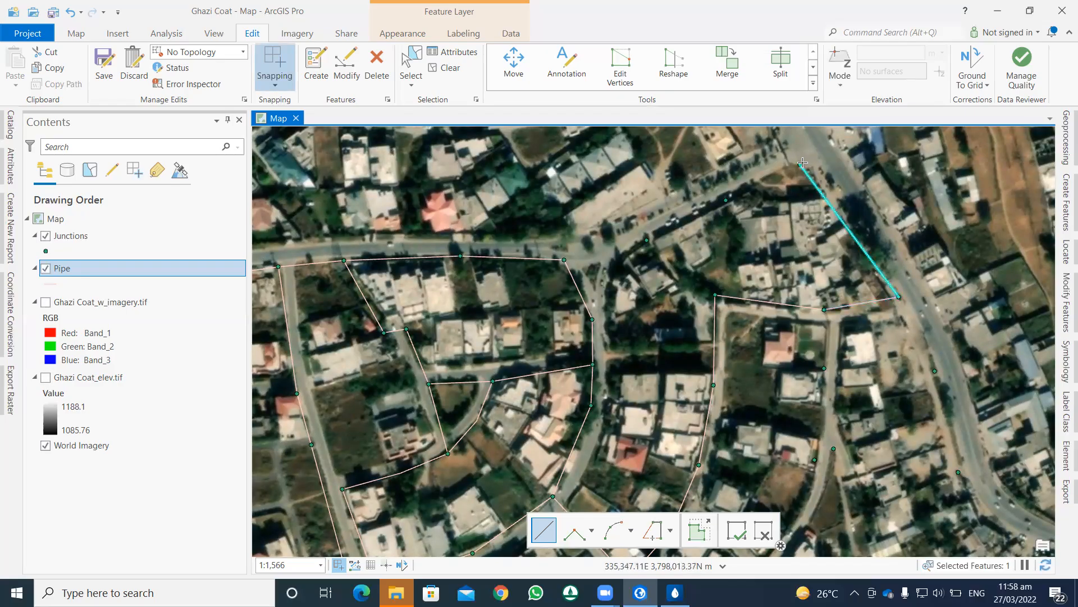
{"action": "left_click", "coordinate": [725, 200]}
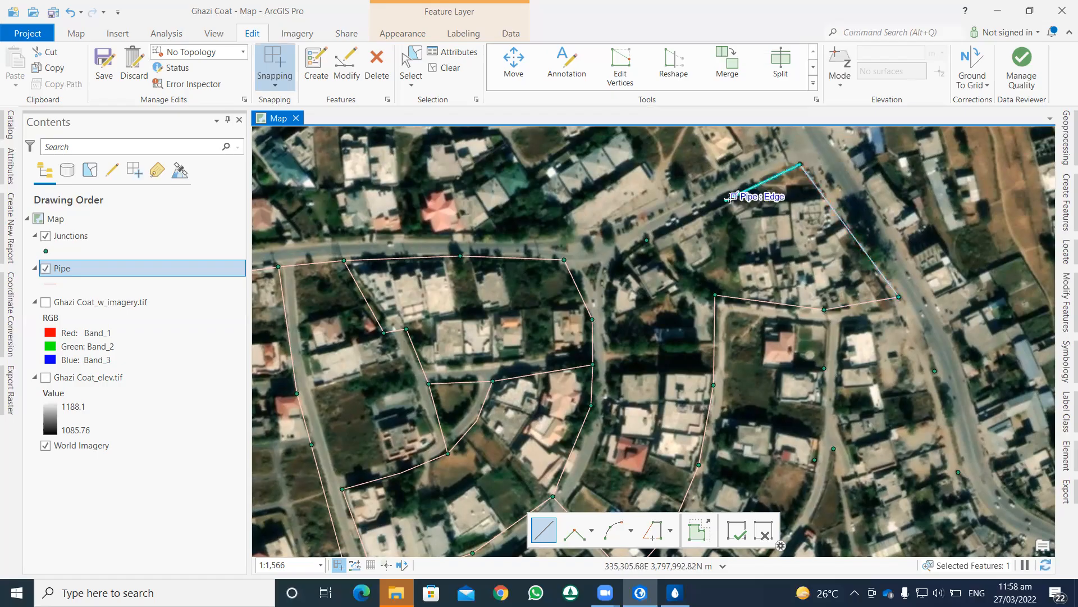
{"action": "left_click", "coordinate": [648, 239]}
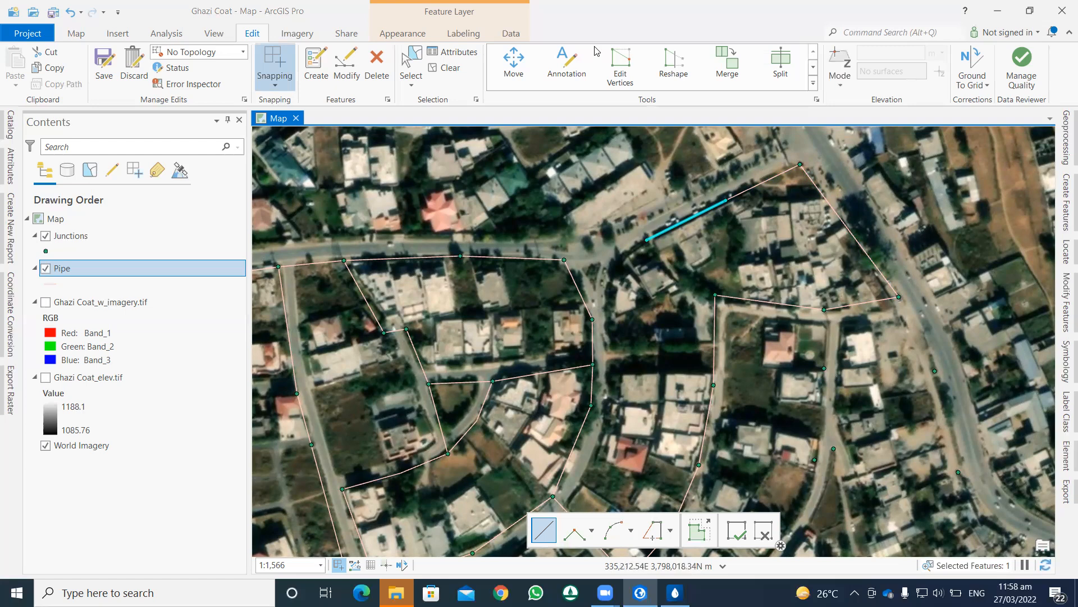
Draw two bent pipes from the block's western junction, one southeast to the lane corner and one west to the main road's existing junction.
{"action": "left_click", "coordinate": [645, 241]}
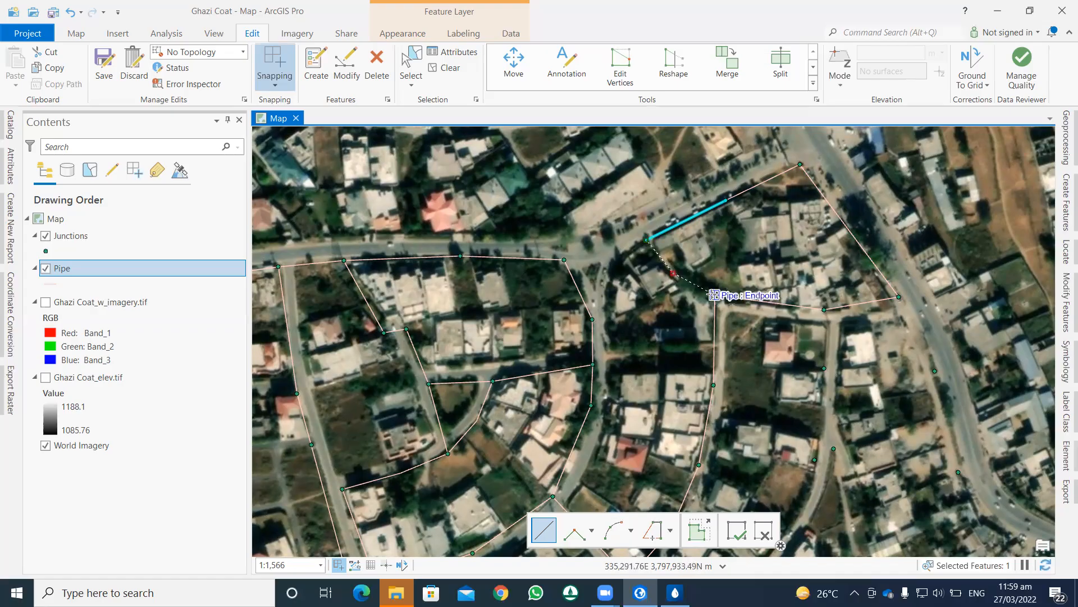
{"action": "double_click", "coordinate": [714, 295]}
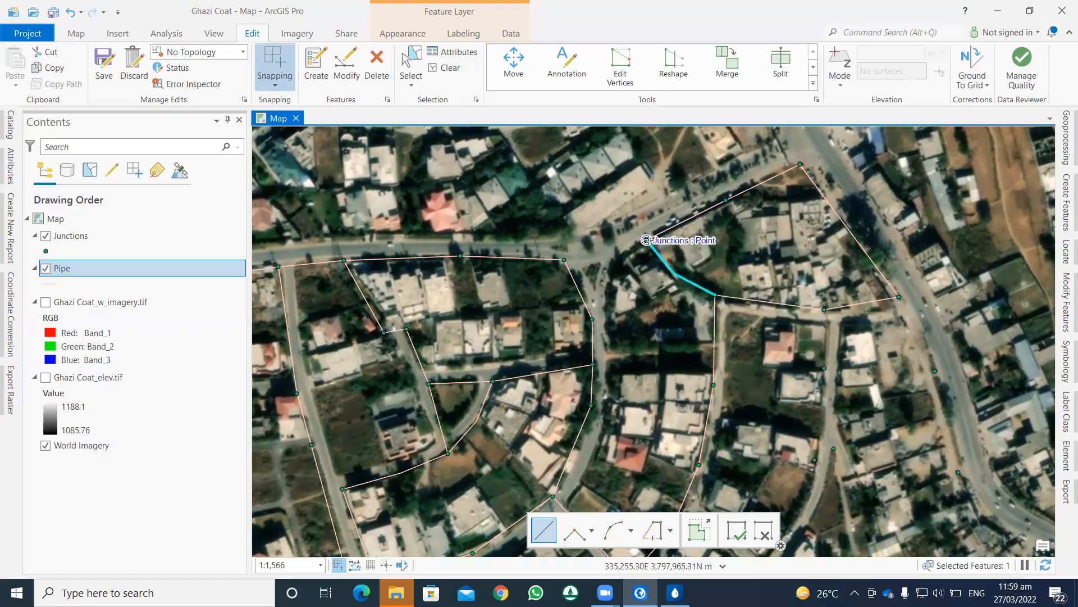
{"action": "left_click", "coordinate": [646, 240]}
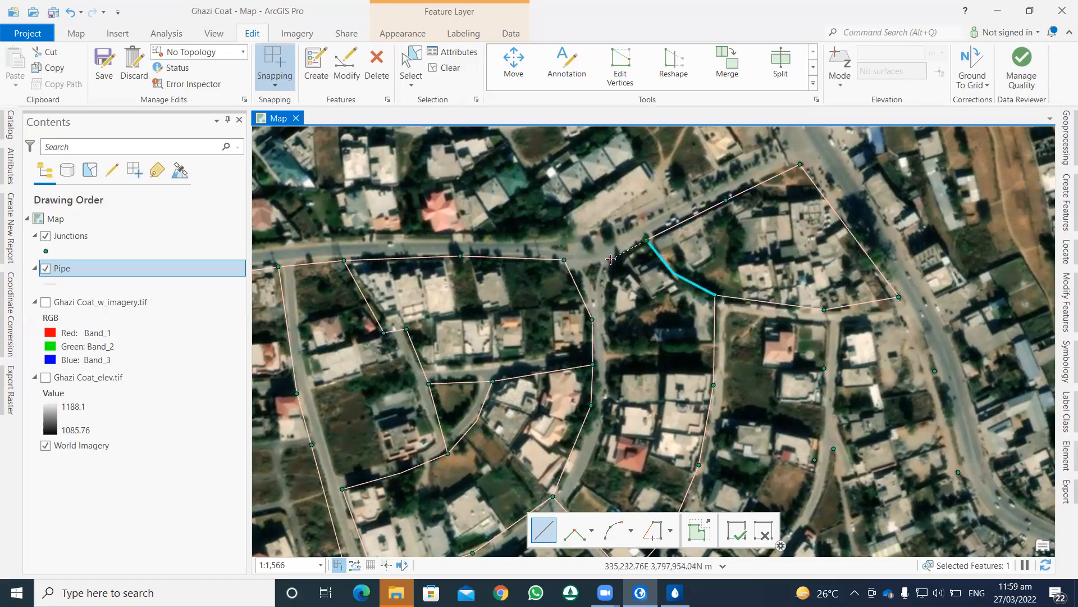
{"action": "double_click", "coordinate": [564, 259]}
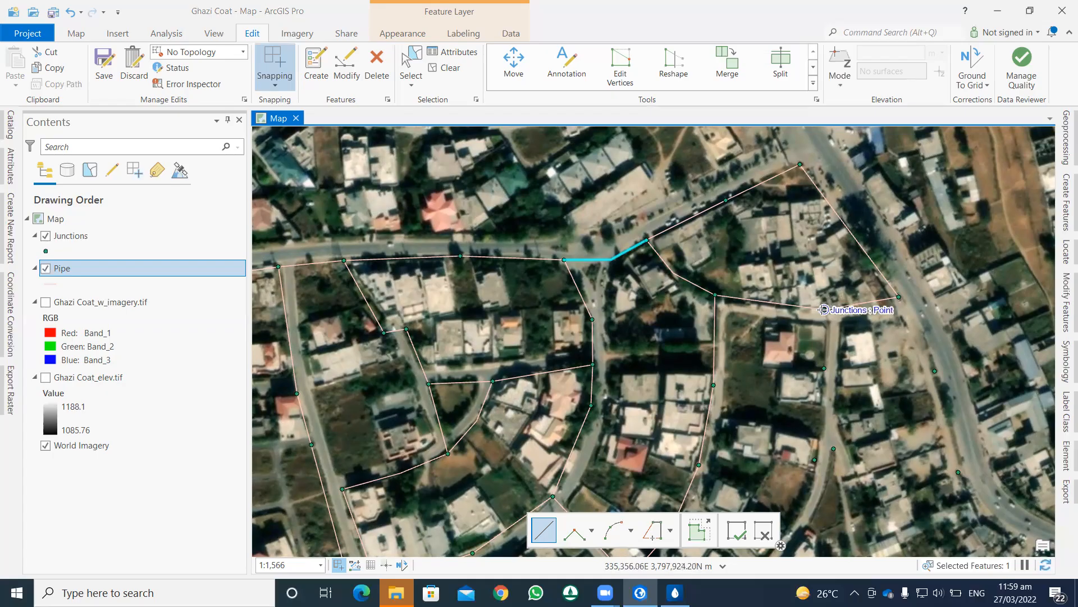
Draw three pipes south from the lane's middle junction along the eastern street, bending the last one southwest to the street junction.
{"action": "left_click", "coordinate": [824, 310]}
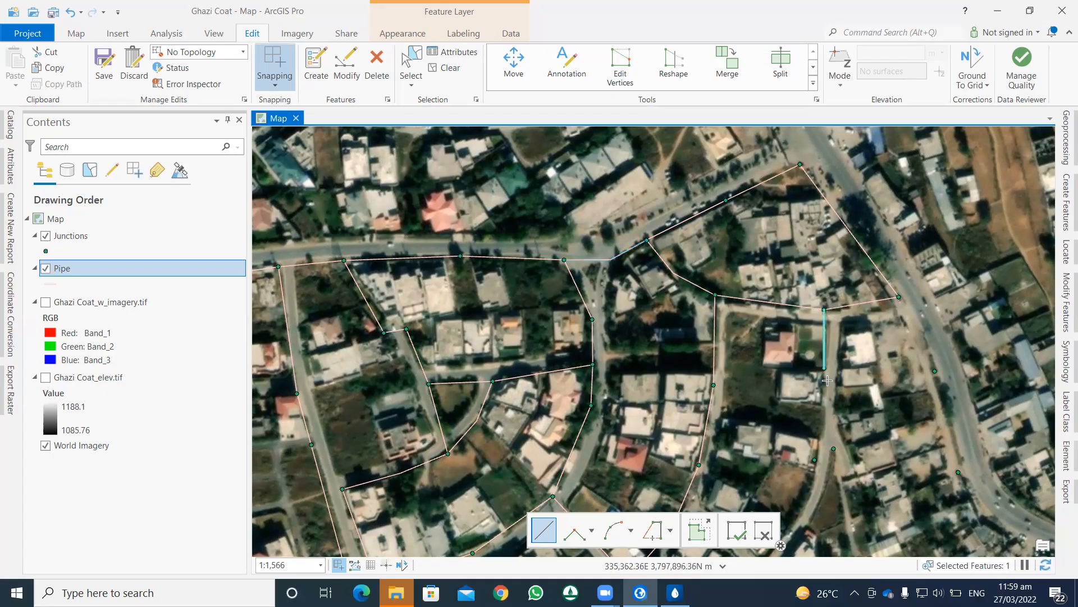
{"action": "left_click", "coordinate": [824, 368]}
{"action": "double_click", "coordinate": [815, 459]}
{"action": "left_click_drag", "start_coordinate": [823, 383], "coordinate": [823, 243]}
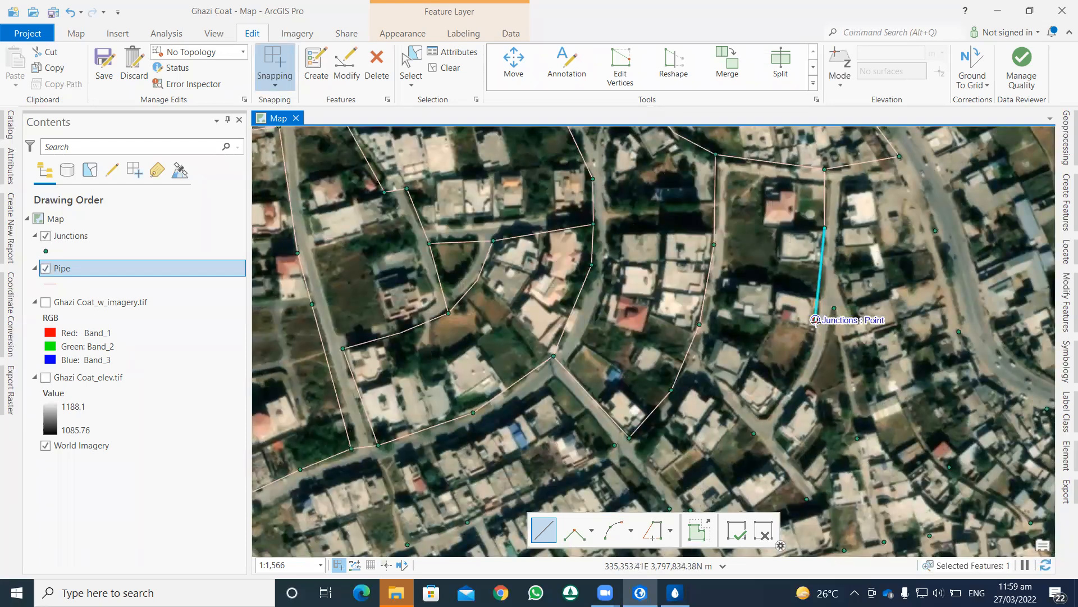
{"action": "left_click", "coordinate": [815, 320]}
{"action": "left_click", "coordinate": [799, 381]}
{"action": "double_click", "coordinate": [755, 432]}
Draw four pipes from the street junction: southeast to the lane corner, northeast to the next junction, and two north back to the eastern street.
{"action": "left_click", "coordinate": [754, 433]}
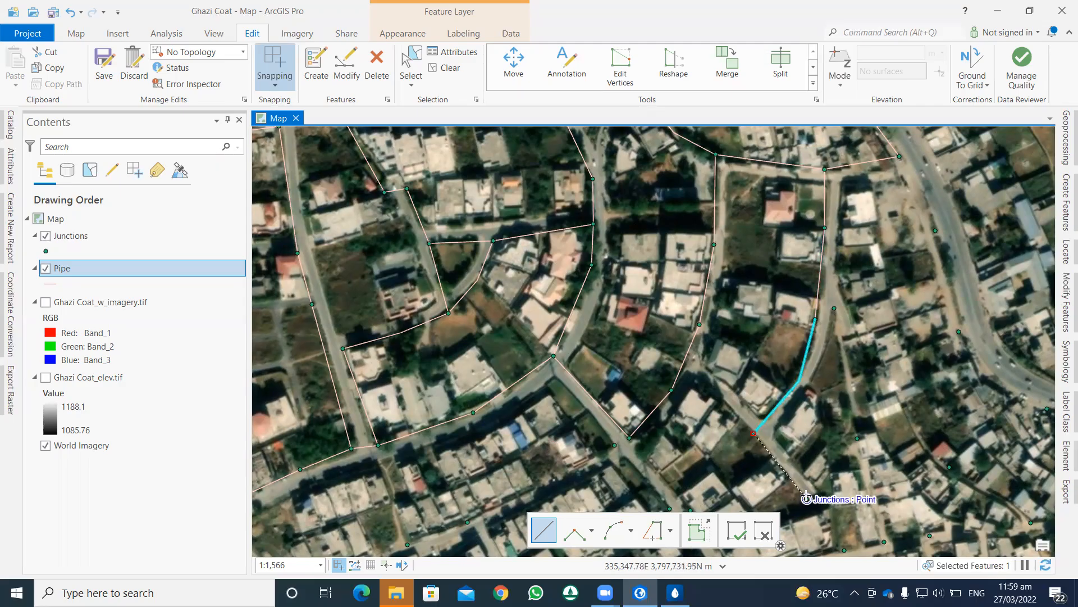
{"action": "double_click", "coordinate": [806, 499]}
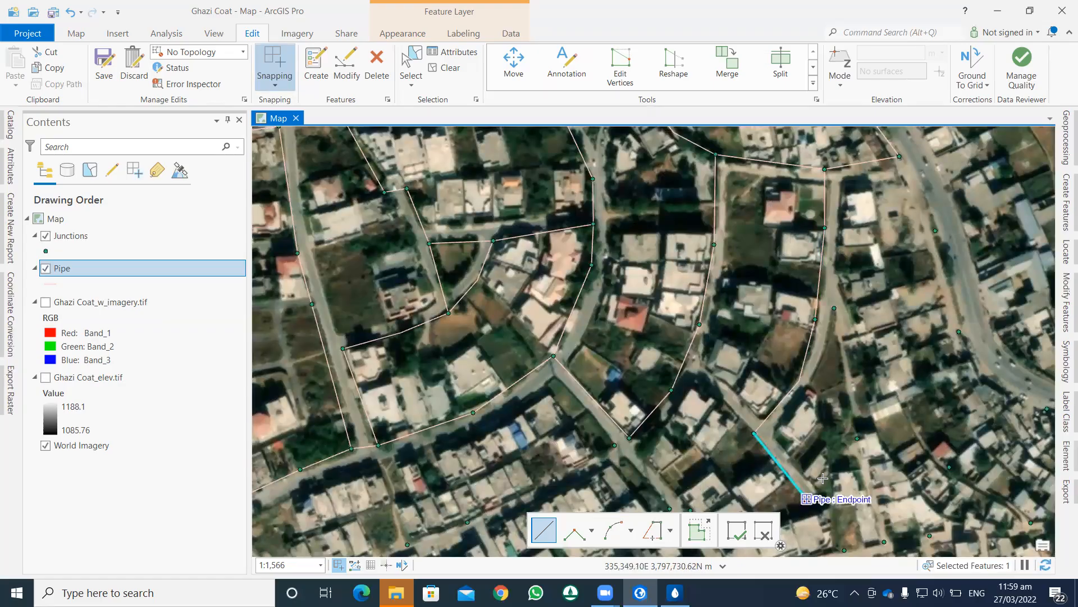
{"action": "double_click", "coordinate": [857, 438]}
{"action": "left_click", "coordinate": [857, 438]}
{"action": "double_click", "coordinate": [834, 308]}
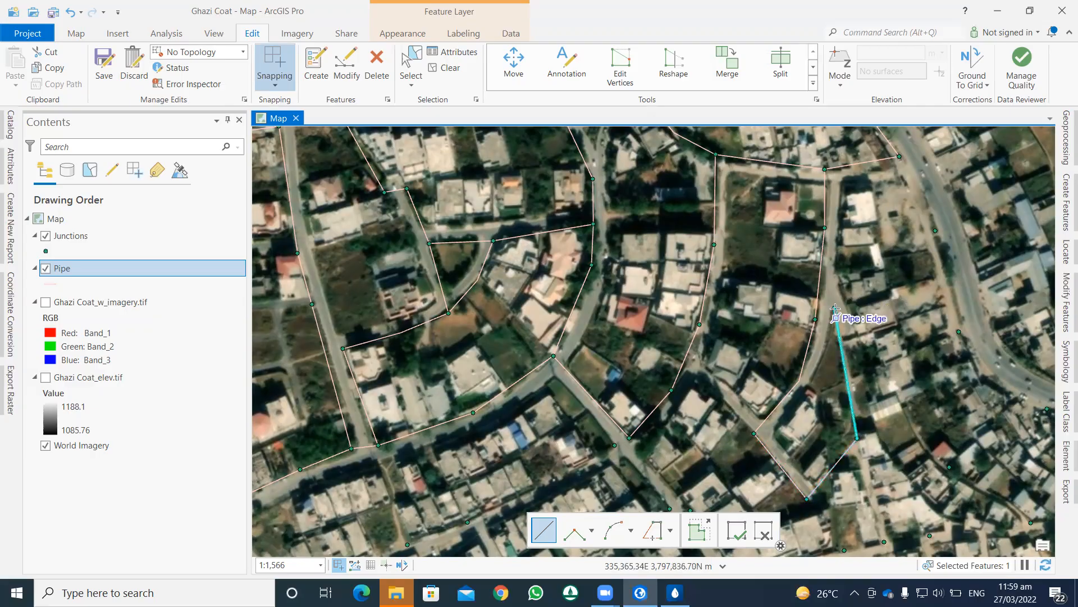
{"action": "left_click", "coordinate": [835, 308]}
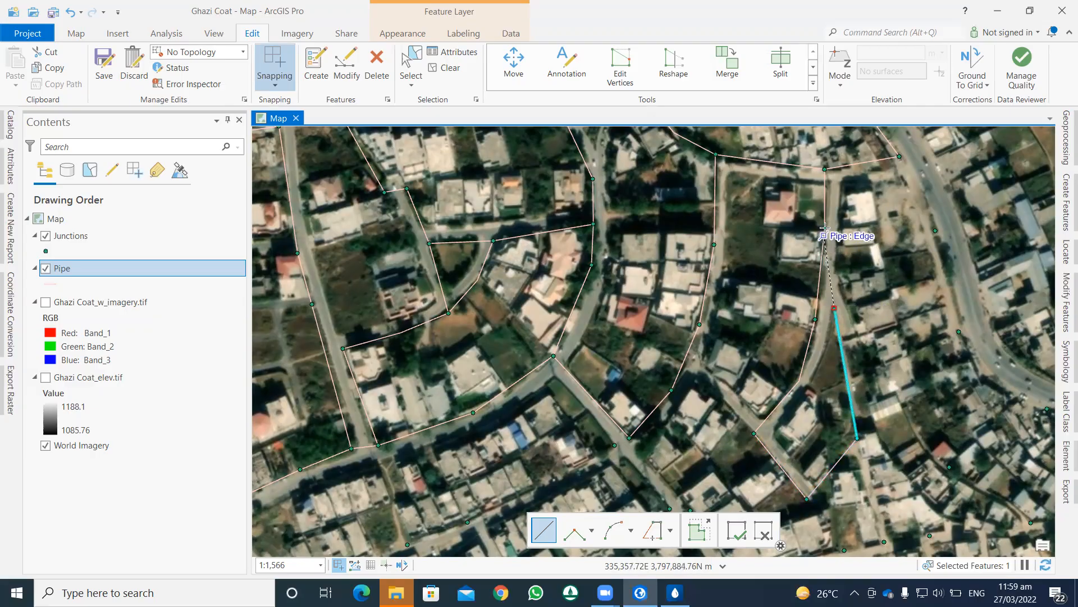
{"action": "double_click", "coordinate": [826, 225]}
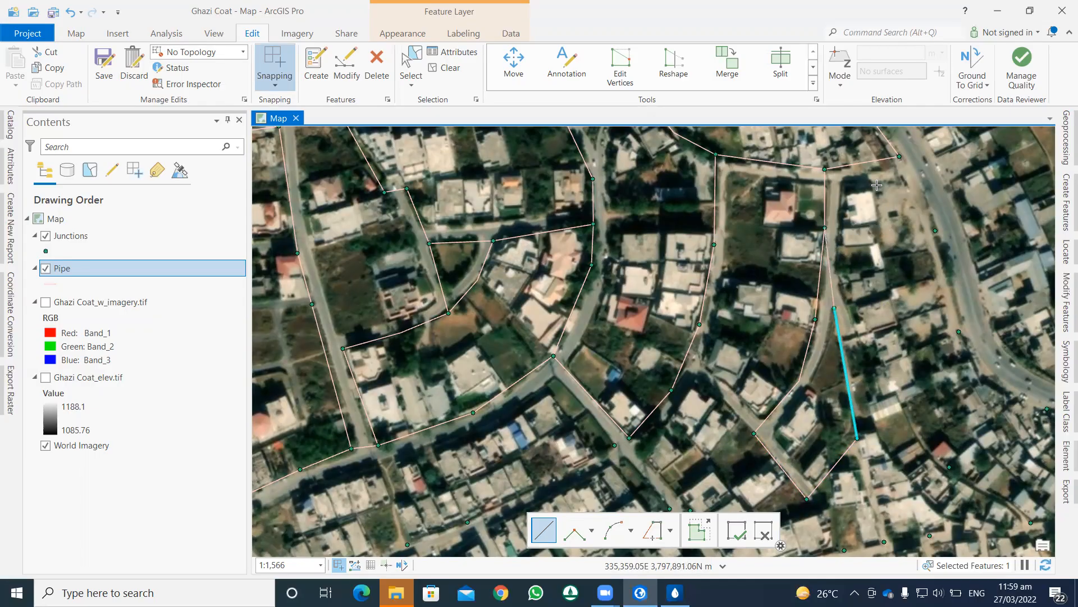
Draw two pipes southeast along the highway's western edge, from the junction at the end of the northern lane.
{"action": "left_click_drag", "start_coordinate": [859, 294], "coordinate": [735, 316]}
{"action": "left_click", "coordinate": [777, 180]}
{"action": "left_click", "coordinate": [810, 251]}
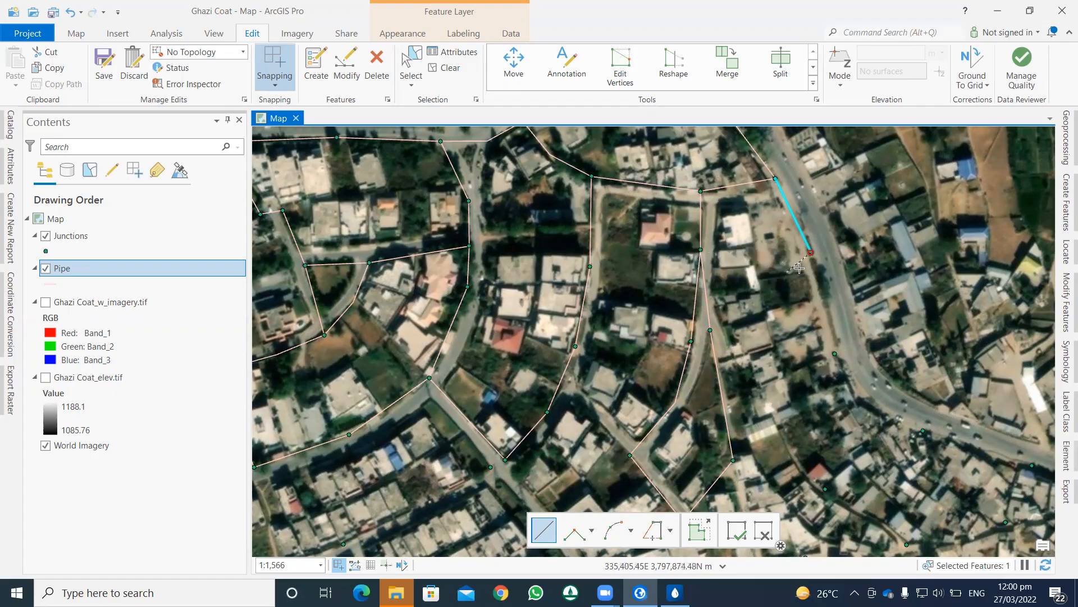
{"action": "double_click", "coordinate": [834, 355]}
Try to draw a bent pipe southeast around the highway curve to the next roadside junction.
{"action": "left_click_drag", "start_coordinate": [810, 315], "coordinate": [669, 227]}
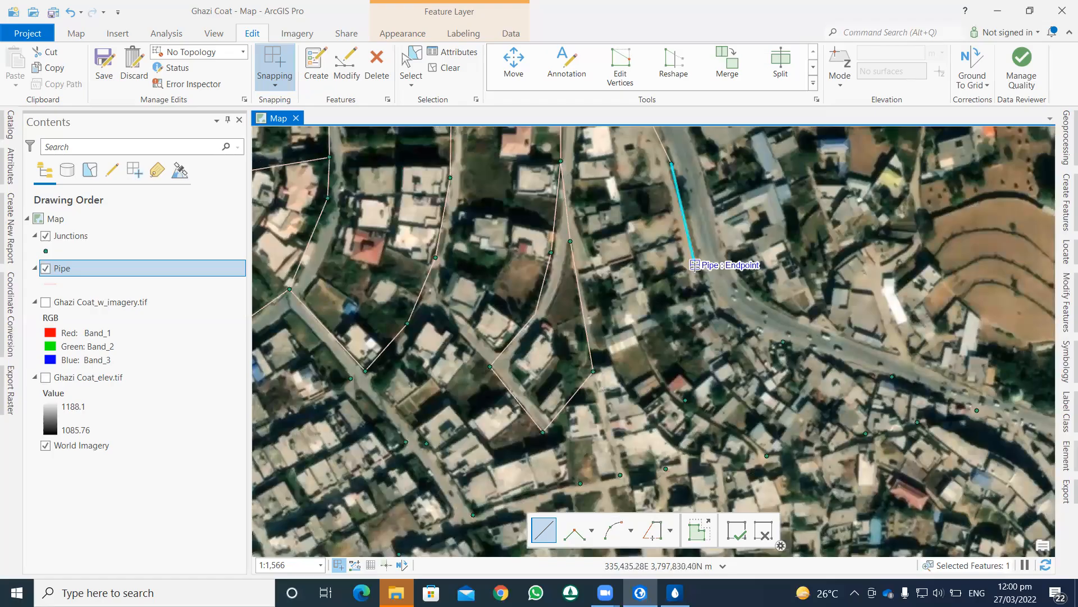
{"action": "left_click", "coordinate": [695, 265]}
{"action": "left_click", "coordinate": [732, 319]}
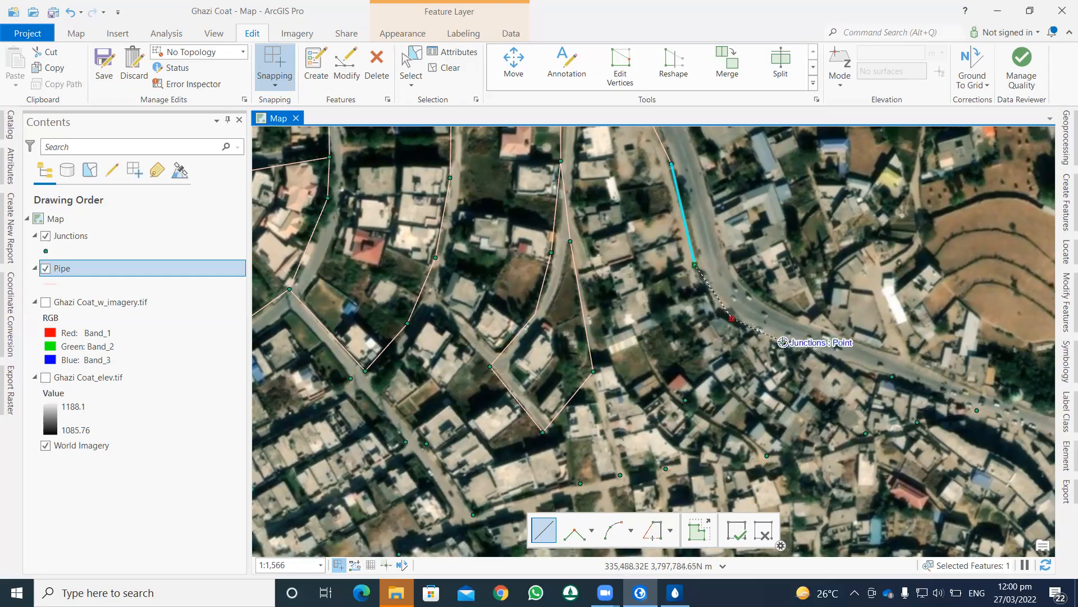
{"action": "double_click", "coordinate": [783, 342]}
{"action": "left_click_drag", "start_coordinate": [790, 324], "coordinate": [718, 279]}
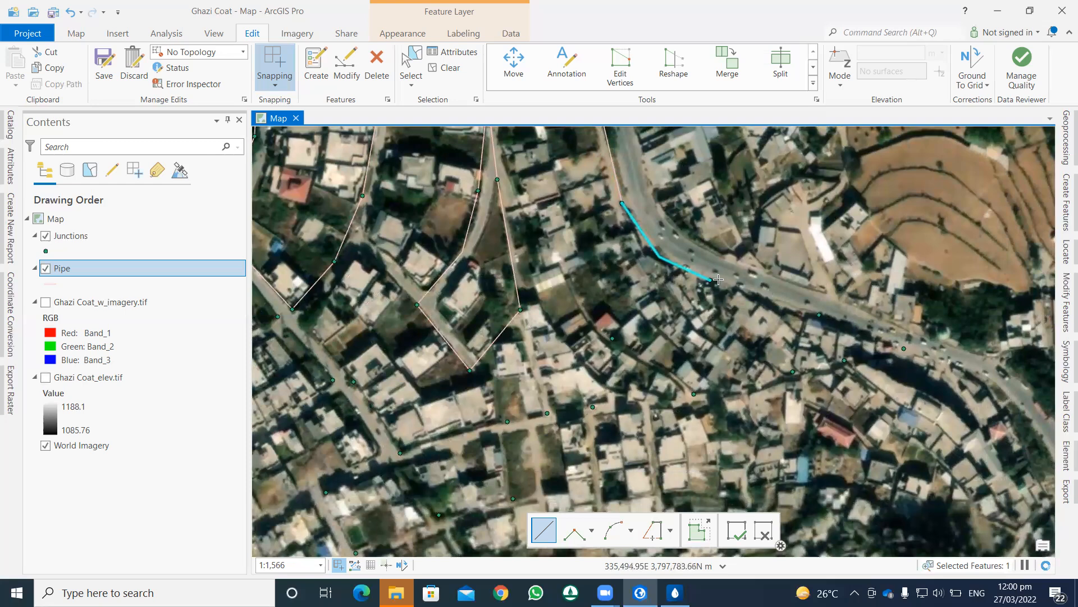
{"action": "left_click", "coordinate": [710, 280]}
{"action": "key", "text": "ctrl+z"}
{"action": "key", "text": "ctrl+z"}
Draw three pipes southeast along the highway to the eastern lane entrance, bending the first around the curve.
{"action": "left_click", "coordinate": [623, 203]}
{"action": "left_click", "coordinate": [649, 252]}
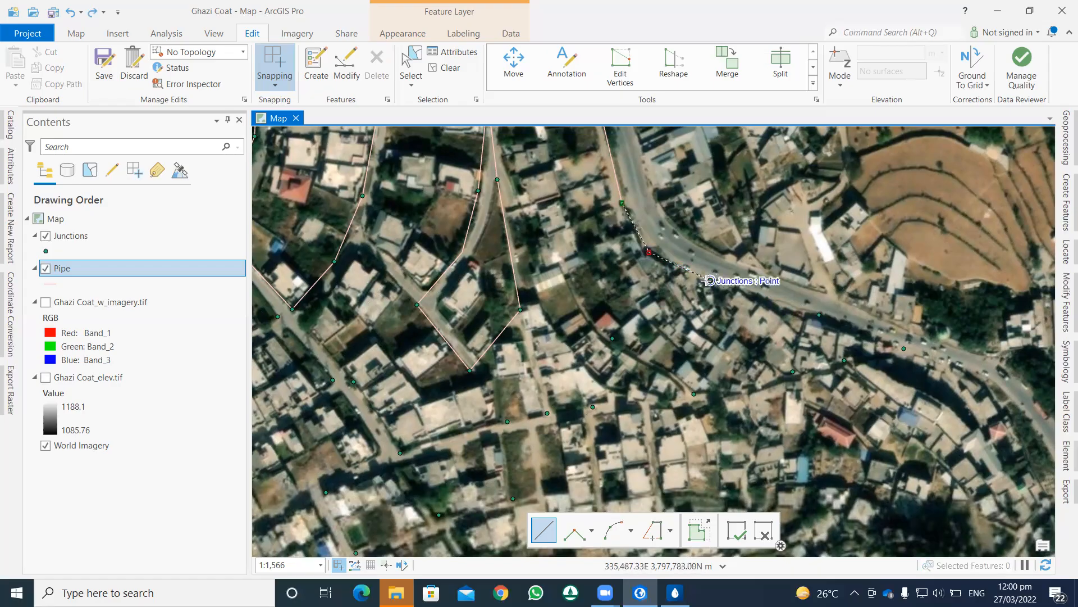
{"action": "double_click", "coordinate": [709, 279]}
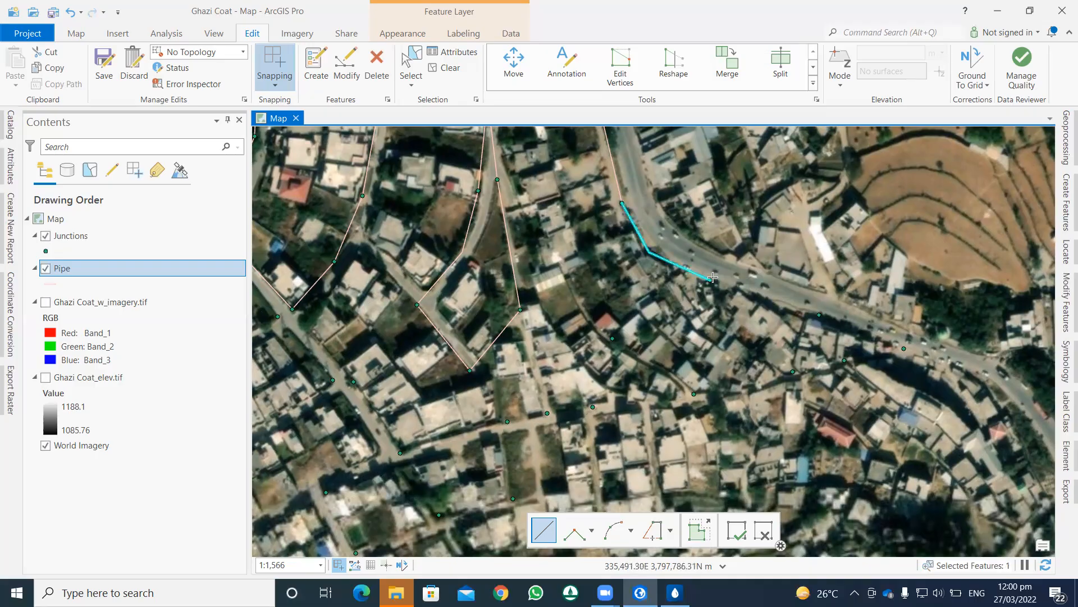
{"action": "double_click", "coordinate": [815, 312]}
{"action": "left_click", "coordinate": [849, 326]}
{"action": "double_click", "coordinate": [903, 349]}
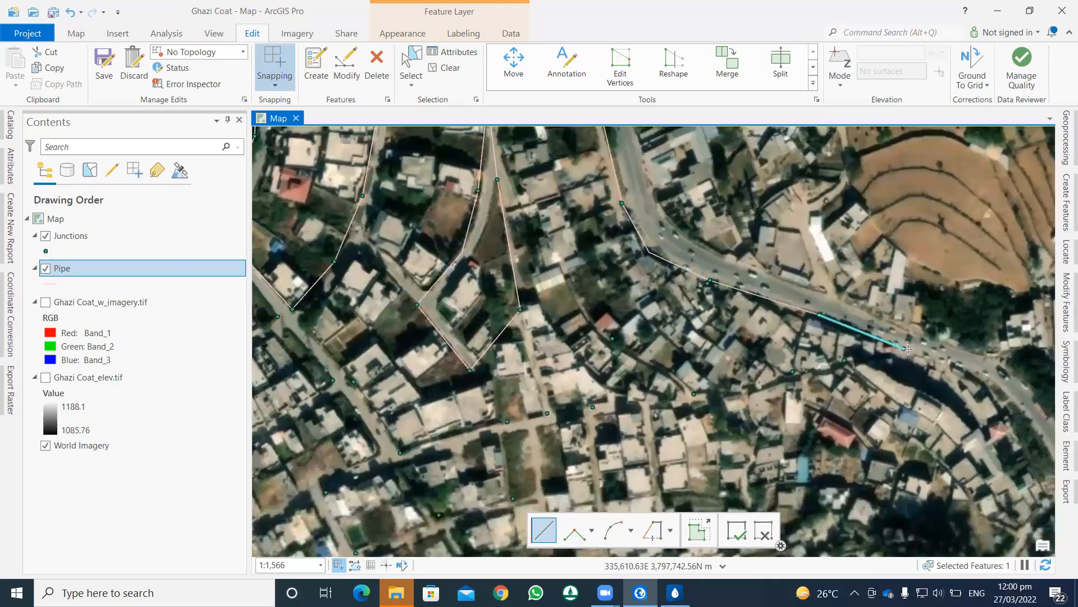
Draw five pipes west along the lane from the highway junction, plus a branch between the lane and the junction near the red-roofed house.
{"action": "left_click", "coordinate": [845, 359]}
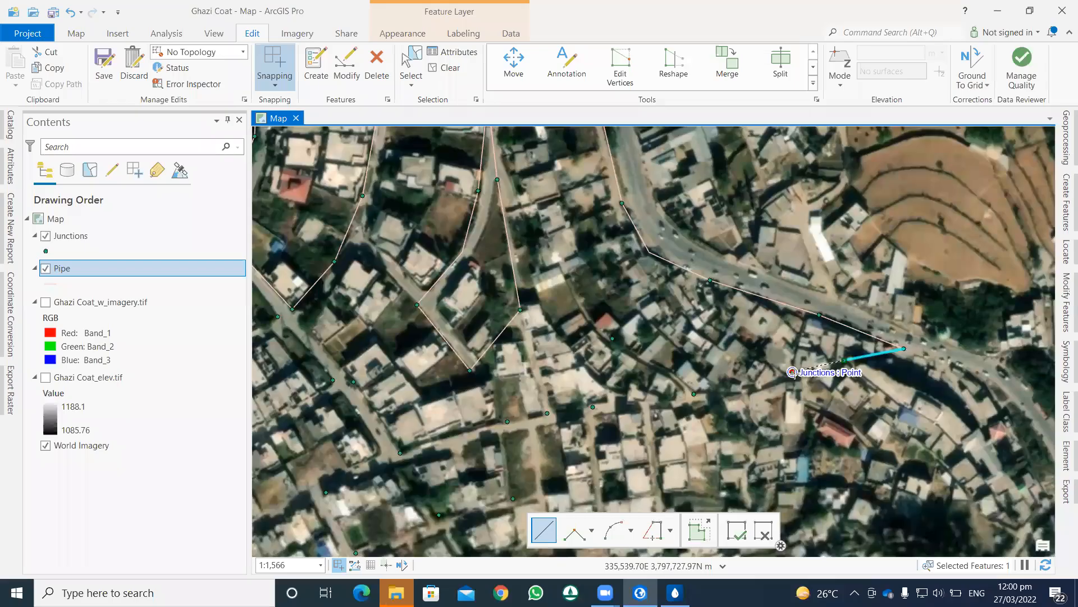
{"action": "left_click", "coordinate": [792, 372]}
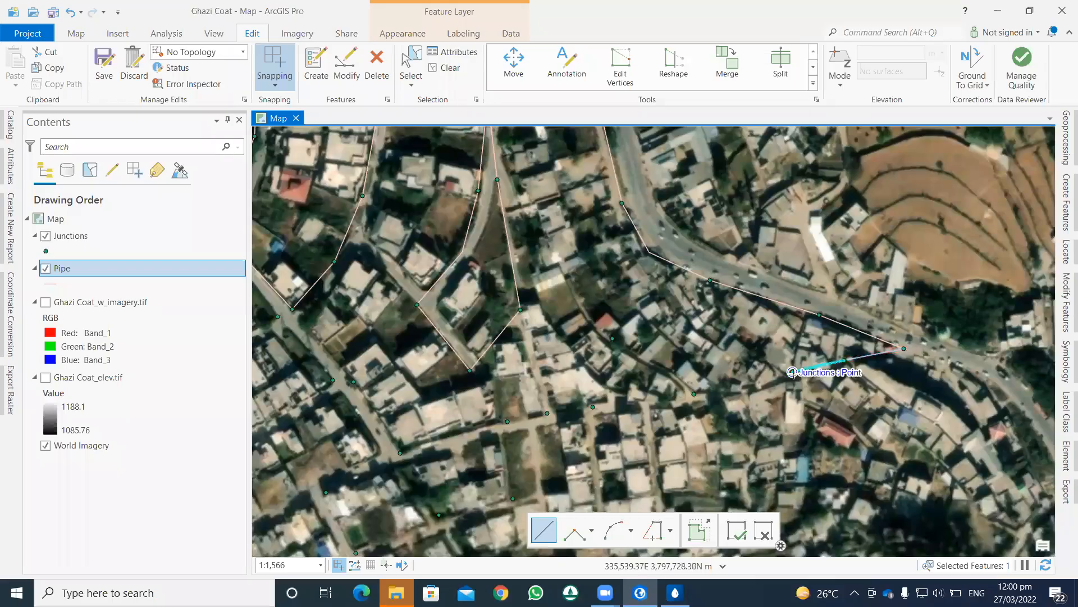
{"action": "left_click", "coordinate": [694, 394]}
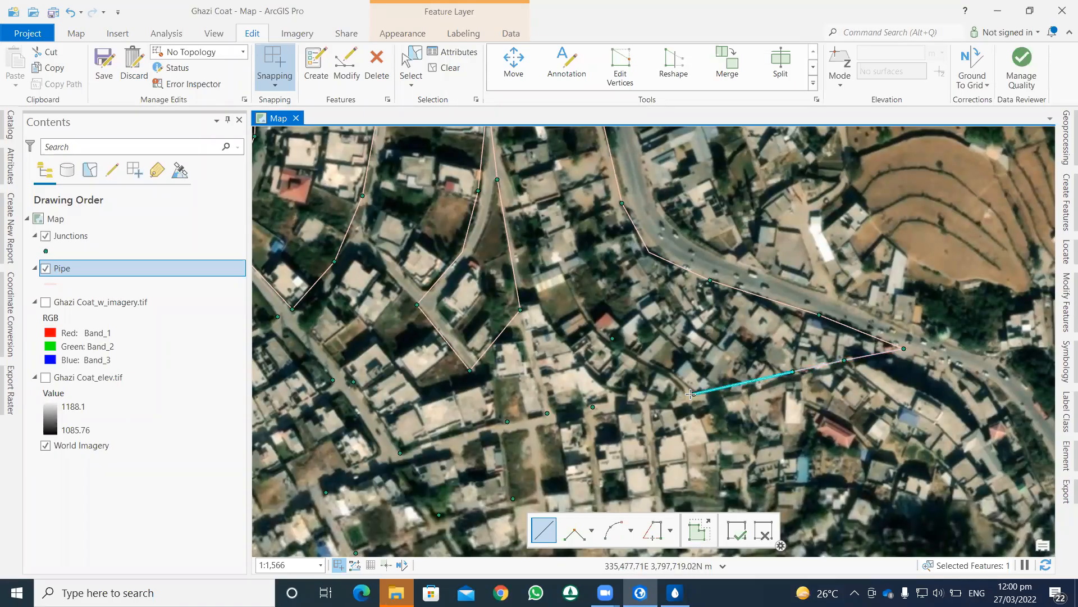
{"action": "left_click", "coordinate": [613, 338]}
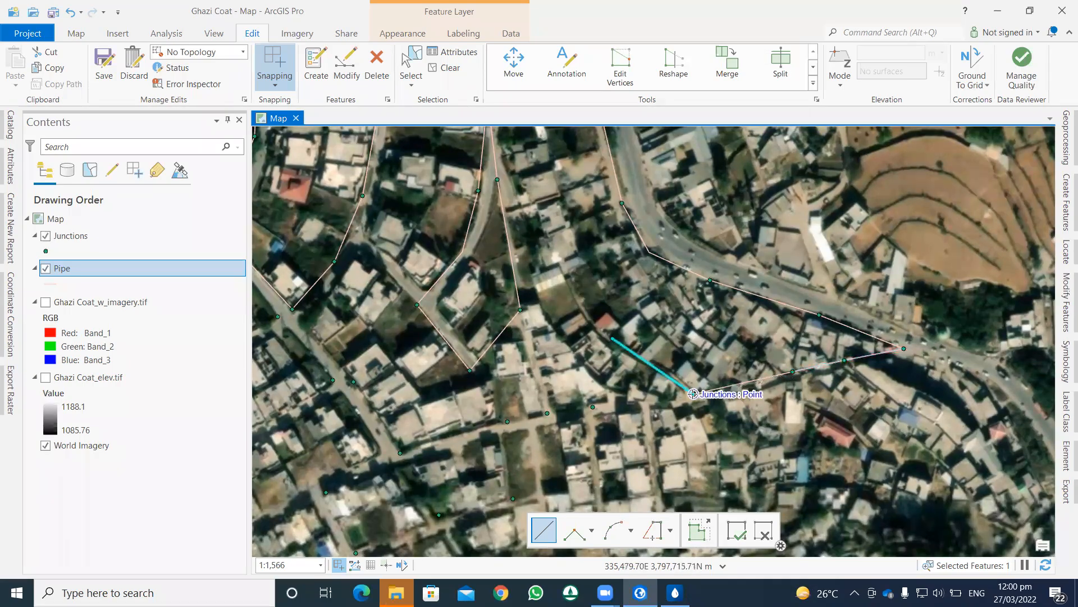
{"action": "left_click", "coordinate": [693, 394]}
{"action": "left_click", "coordinate": [594, 405]}
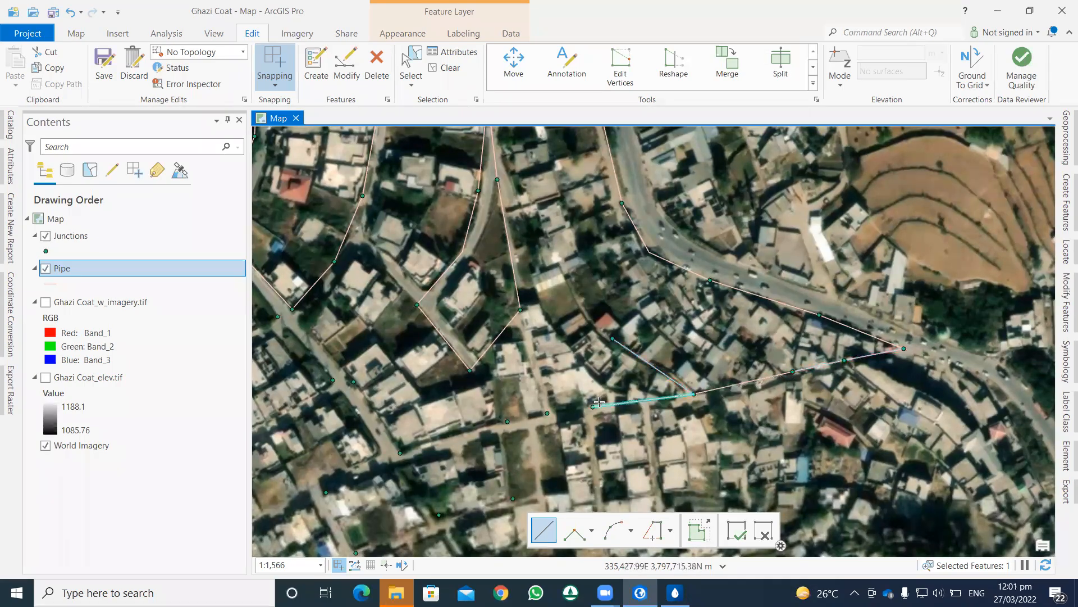
{"action": "left_click", "coordinate": [545, 412]}
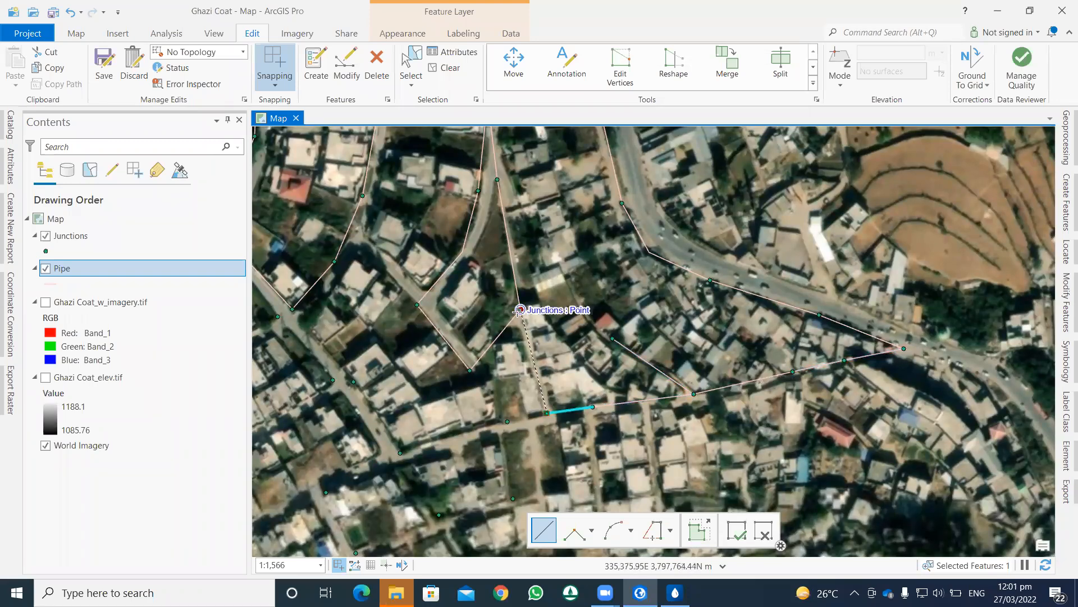
Draw three pipes at the lane's western end: one from the eastern street, one west to the next junction, and one to the block's southern corner.
{"action": "left_click", "coordinate": [547, 413]}
{"action": "left_click", "coordinate": [507, 421]}
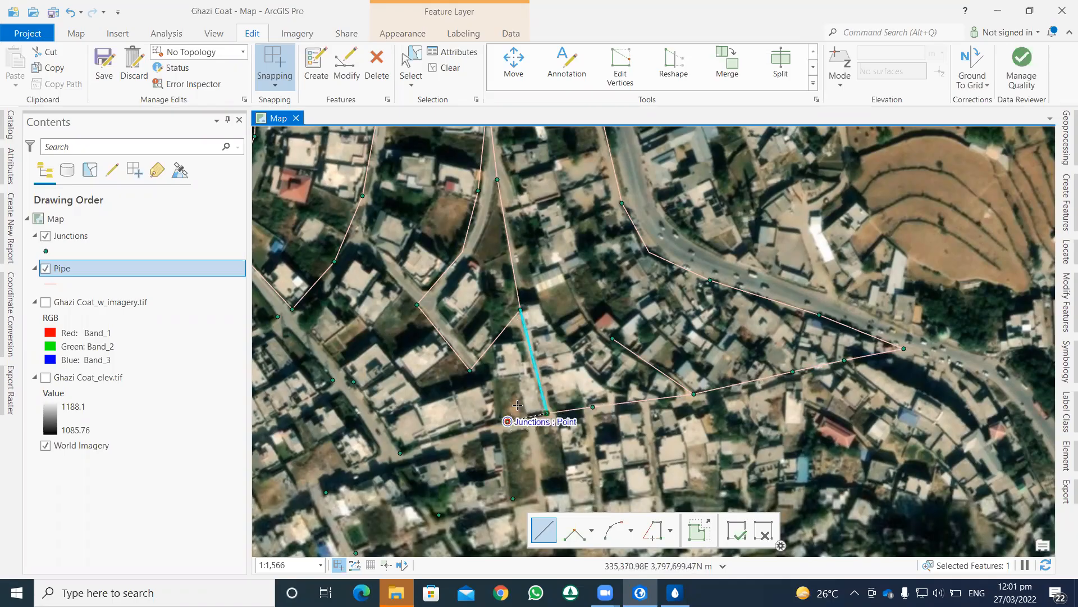
{"action": "double_click", "coordinate": [469, 370]}
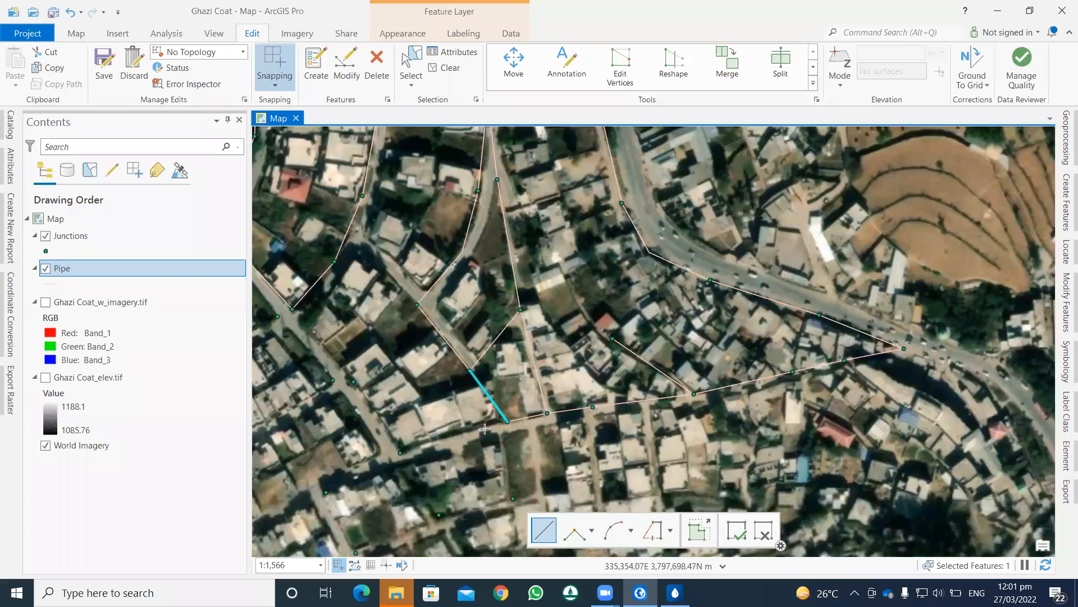
Draw four pipes around the small block southwest of the lane's end: along its eastern, southern, western and northern sides.
{"action": "left_click", "coordinate": [507, 422]}
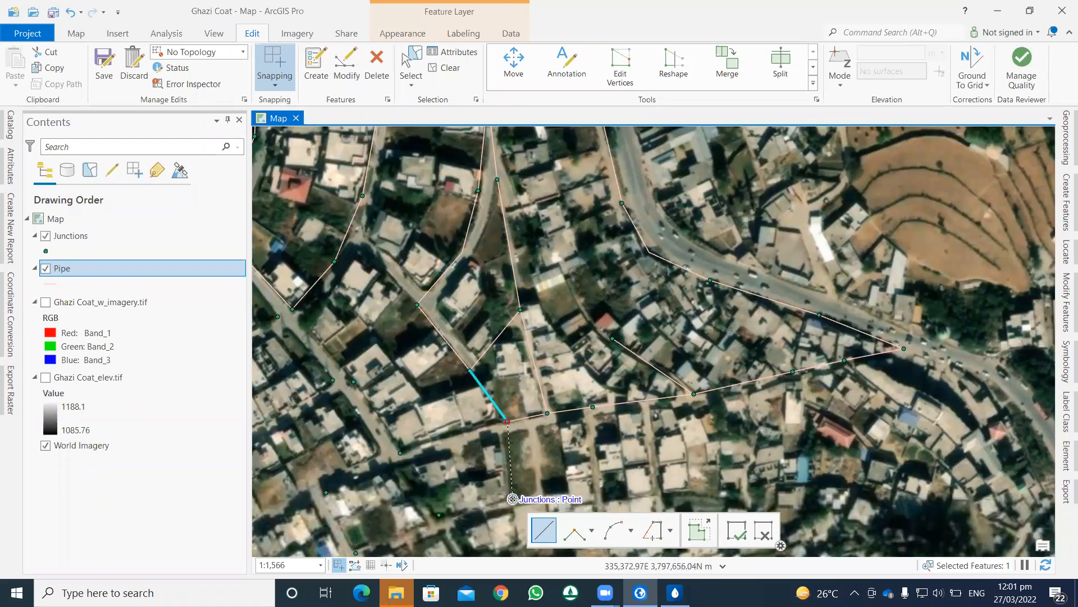
{"action": "left_click", "coordinate": [512, 496]}
{"action": "double_click", "coordinate": [440, 514]}
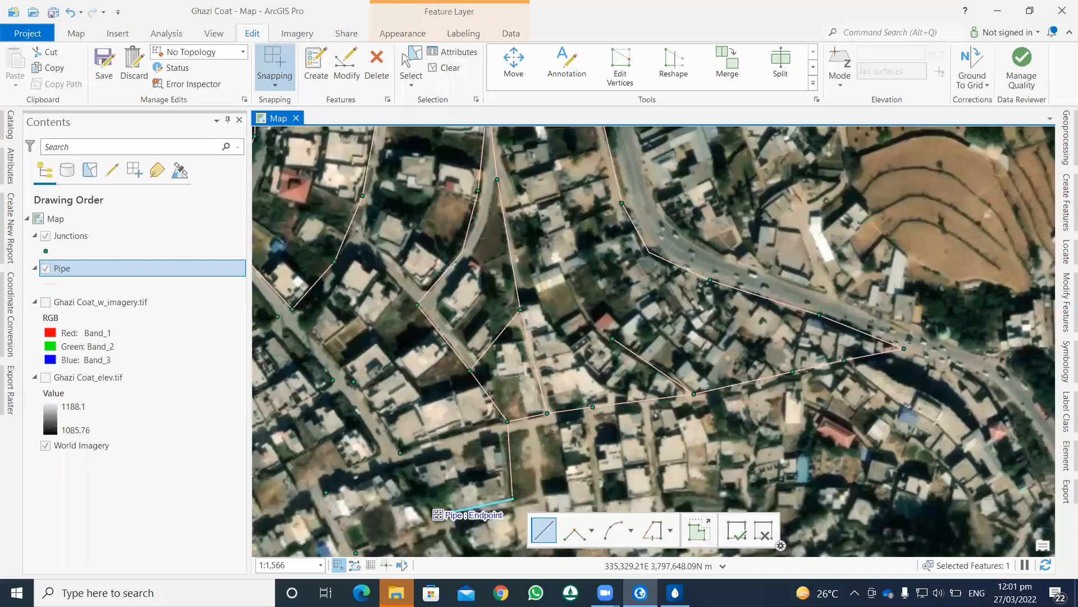
{"action": "left_click", "coordinate": [400, 453]}
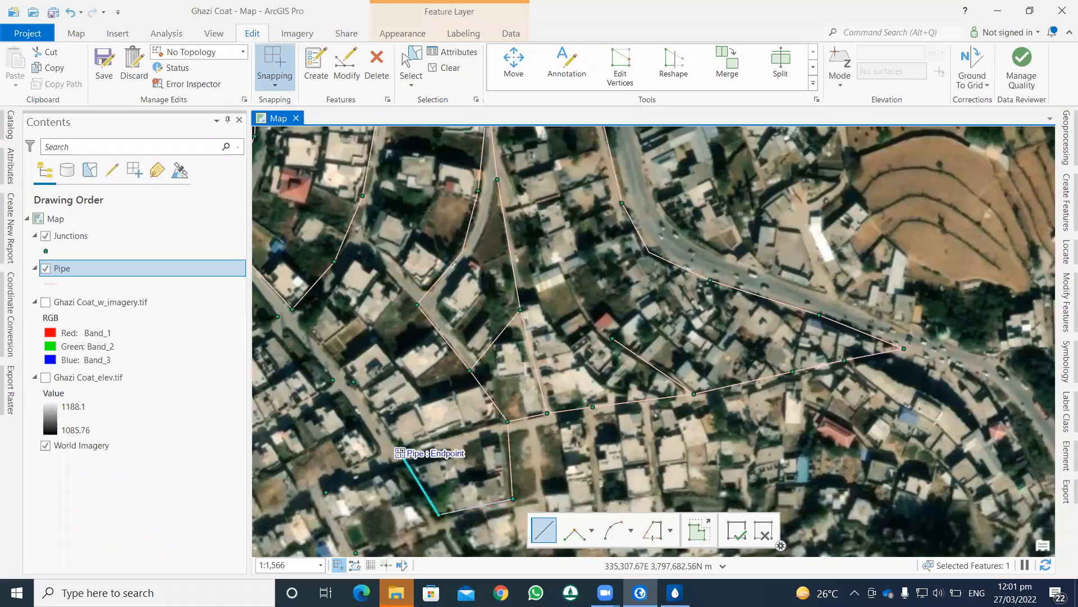
{"action": "left_click", "coordinate": [507, 422]}
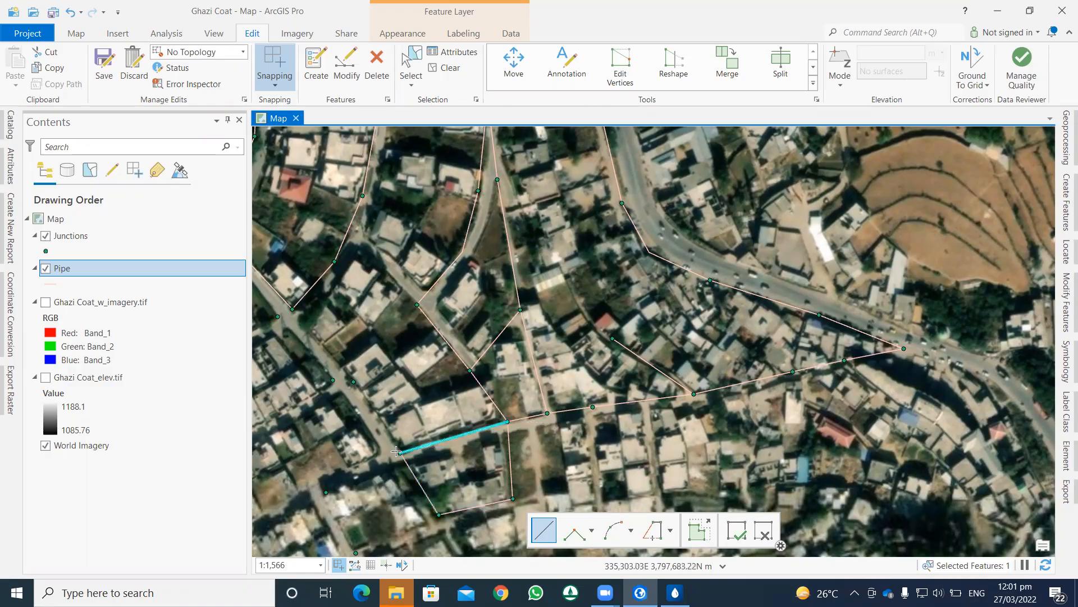
Draw two pipes northwest along the street from the small block's northwestern corner to the existing pipe junction.
{"action": "left_click", "coordinate": [399, 453]}
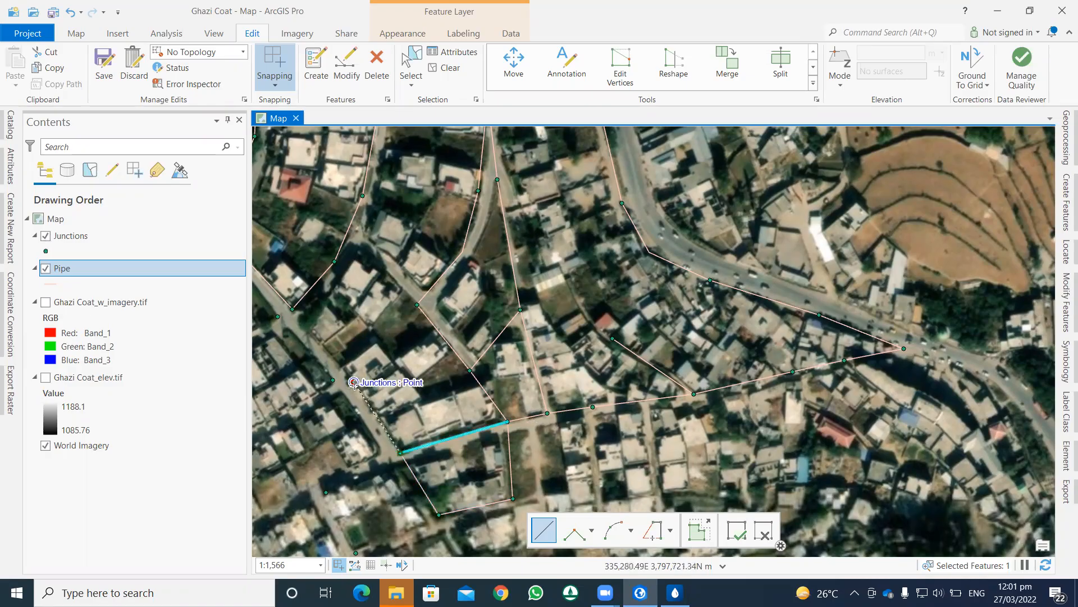
{"action": "left_click", "coordinate": [354, 384]}
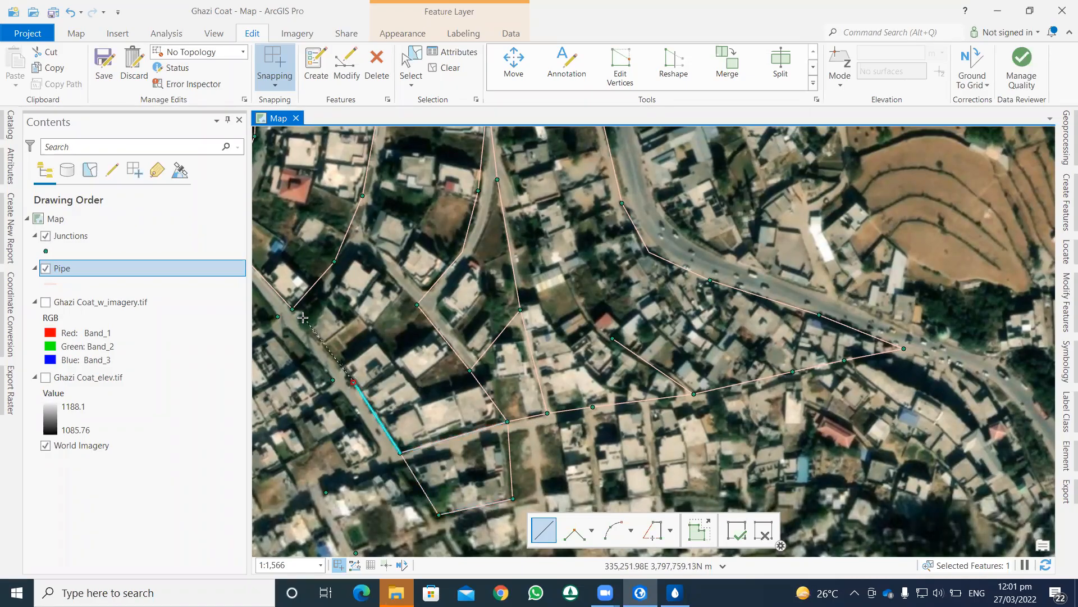
{"action": "left_click", "coordinate": [292, 309]}
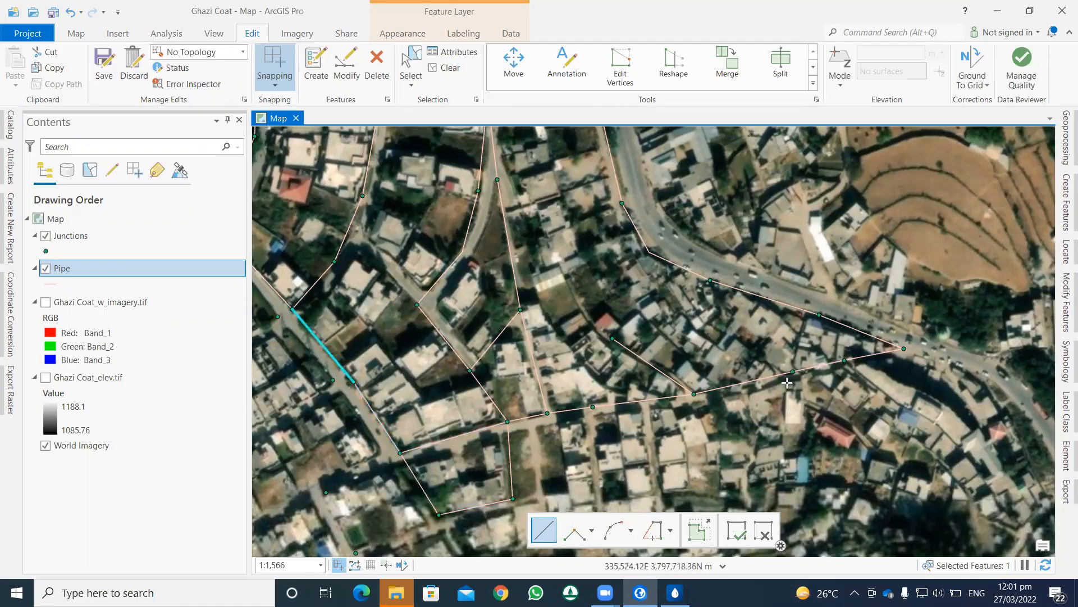
Examine the pipes and junctions along the eastern lane, the highway and the dense housing blocks to the southwest.
{"action": "scroll", "coordinate": [797, 382], "scroll_direction": "up", "scroll_amount": 1}
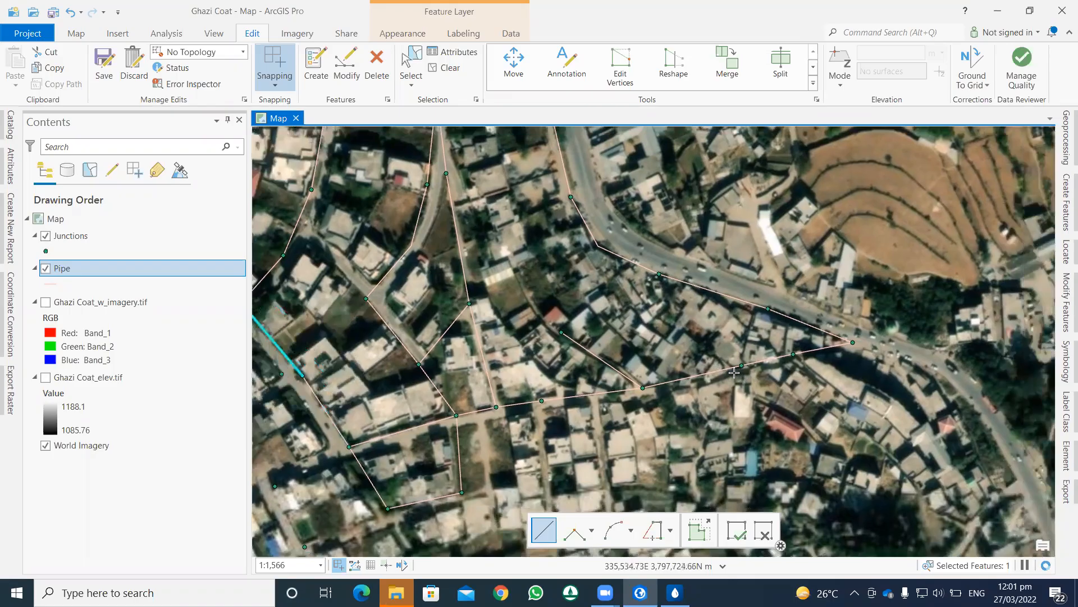
{"action": "scroll", "coordinate": [734, 372], "scroll_direction": "up", "scroll_amount": 1}
{"action": "scroll", "coordinate": [734, 372], "scroll_direction": "up", "scroll_amount": 2}
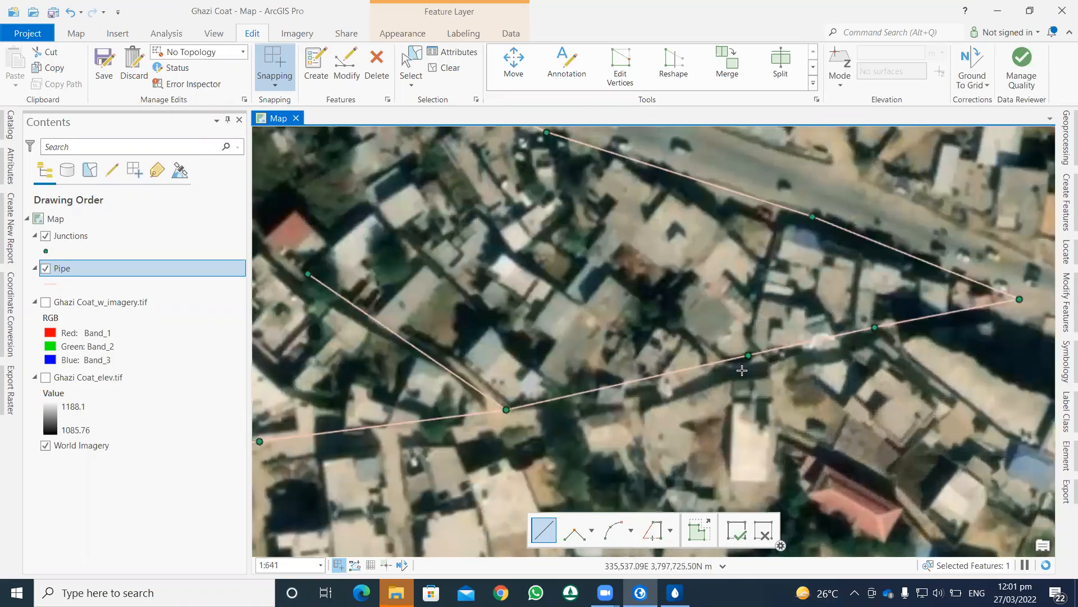
{"action": "scroll", "coordinate": [742, 371], "scroll_direction": "down", "scroll_amount": 3}
{"action": "scroll", "coordinate": [841, 349], "scroll_direction": "up", "scroll_amount": 2}
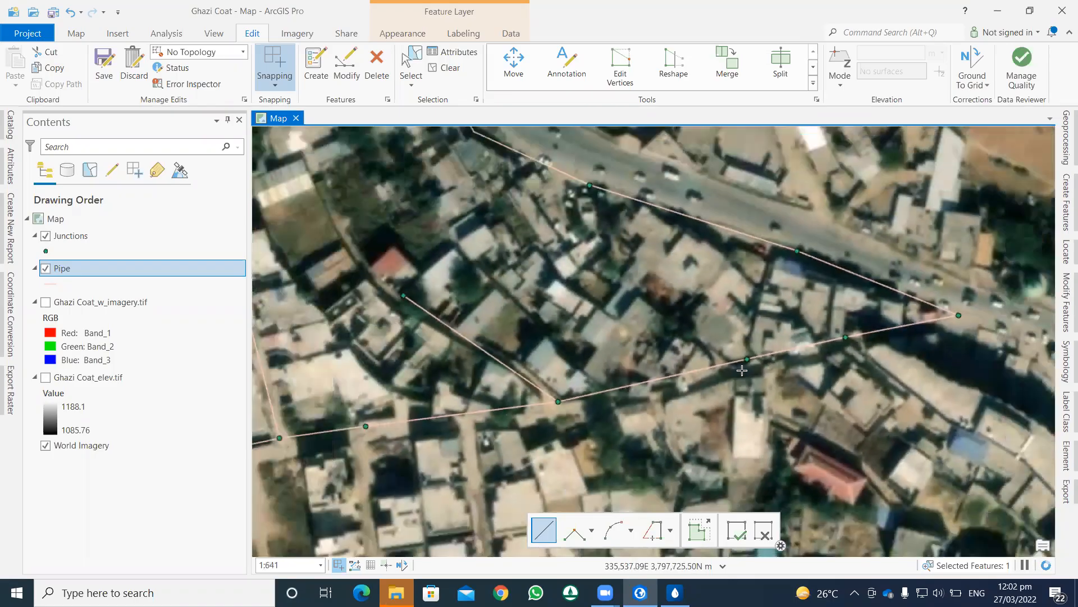
{"action": "left_click_drag", "start_coordinate": [908, 346], "coordinate": [806, 308]}
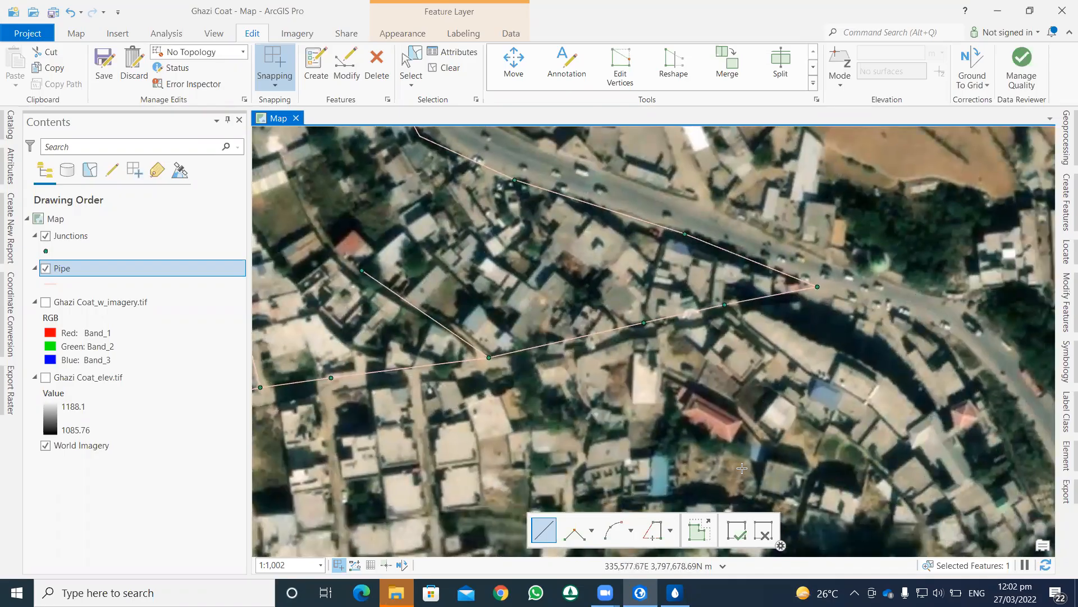
{"action": "left_click_drag", "start_coordinate": [534, 417], "coordinate": [729, 418]}
{"action": "left_click_drag", "start_coordinate": [585, 424], "coordinate": [721, 386]}
{"action": "scroll", "coordinate": [632, 380], "scroll_direction": "down", "scroll_amount": 3}
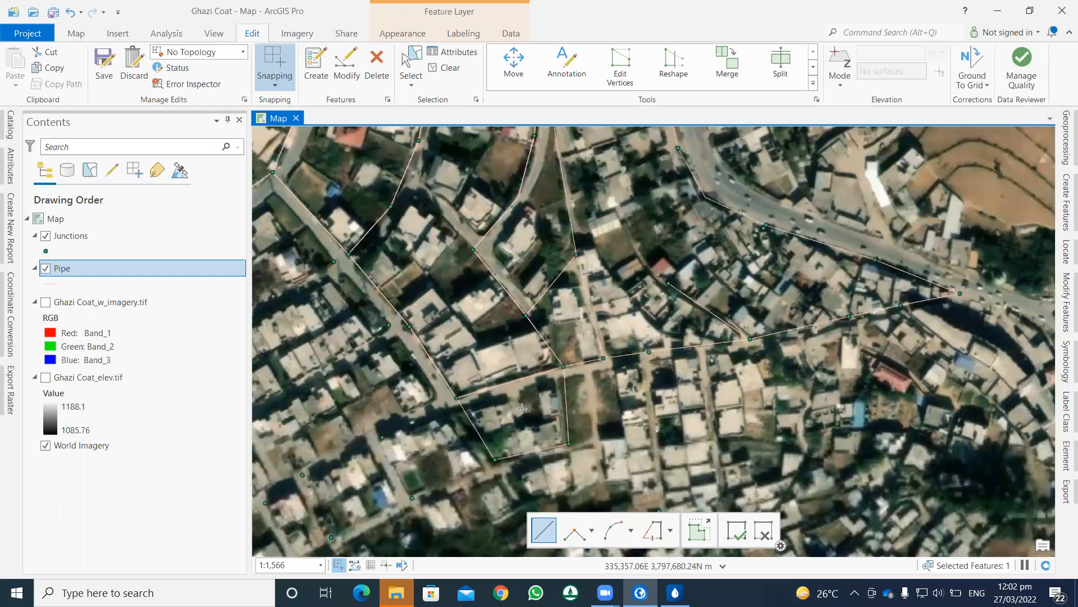
{"action": "scroll", "coordinate": [507, 411], "scroll_direction": "up", "scroll_amount": 1}
{"action": "scroll", "coordinate": [486, 387], "scroll_direction": "down", "scroll_amount": 1}
{"action": "left_click_drag", "start_coordinate": [486, 388], "coordinate": [726, 405]}
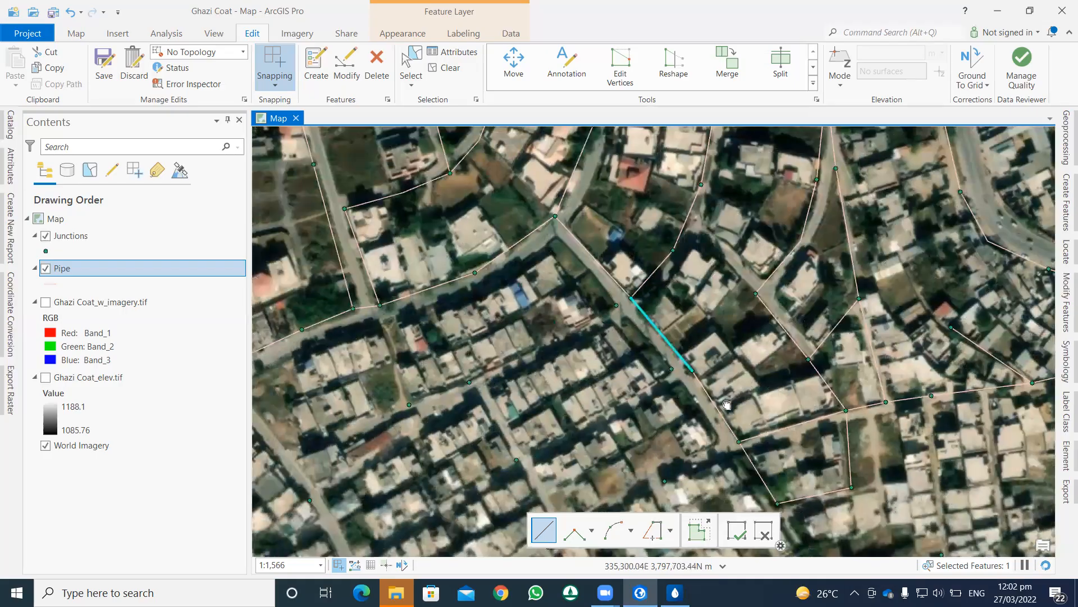
{"action": "left_click_drag", "start_coordinate": [544, 358], "coordinate": [493, 368]}
{"action": "left_click_drag", "start_coordinate": [617, 388], "coordinate": [570, 370]}
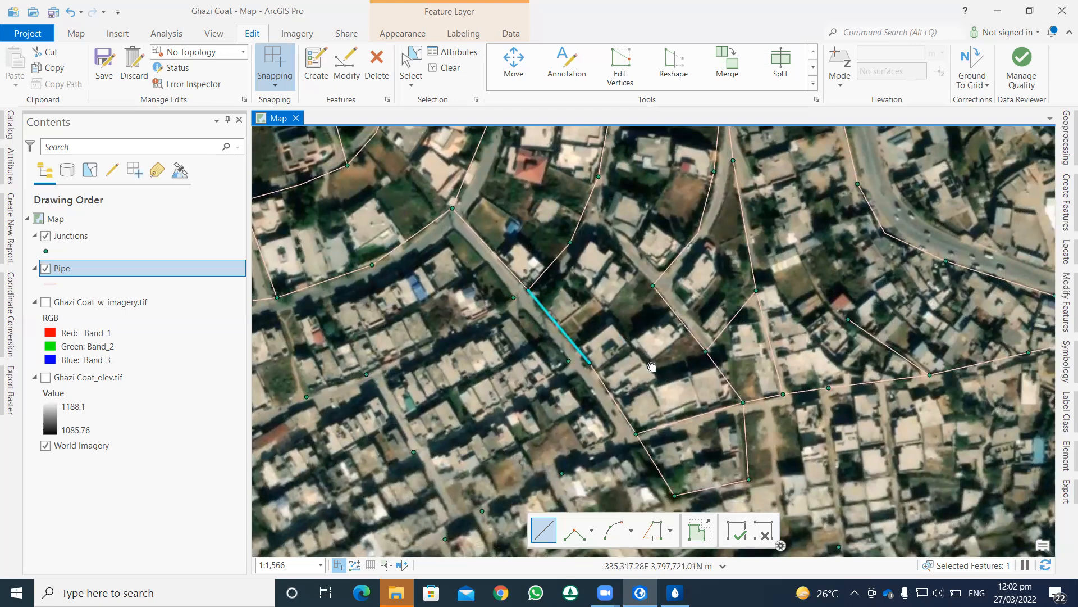
{"action": "left_click_drag", "start_coordinate": [651, 366], "coordinate": [501, 312]}
{"action": "left_click_drag", "start_coordinate": [652, 336], "coordinate": [545, 342]}
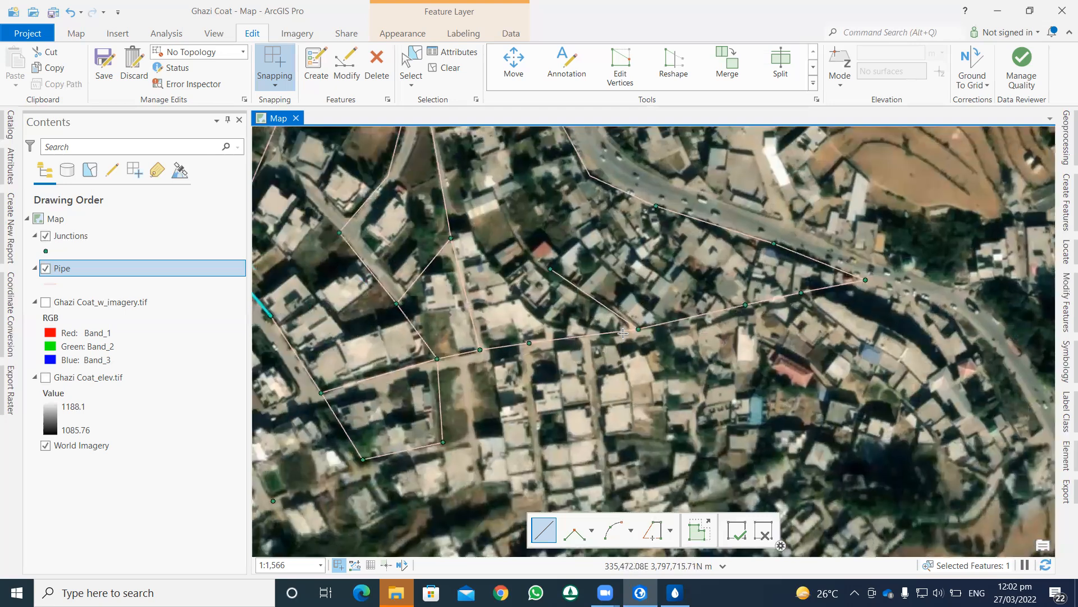
Delete the three pipes and two intermediate junctions between the eastern lane's end junction and the highway junction.
{"action": "scroll", "coordinate": [623, 333], "scroll_direction": "up", "scroll_amount": 2}
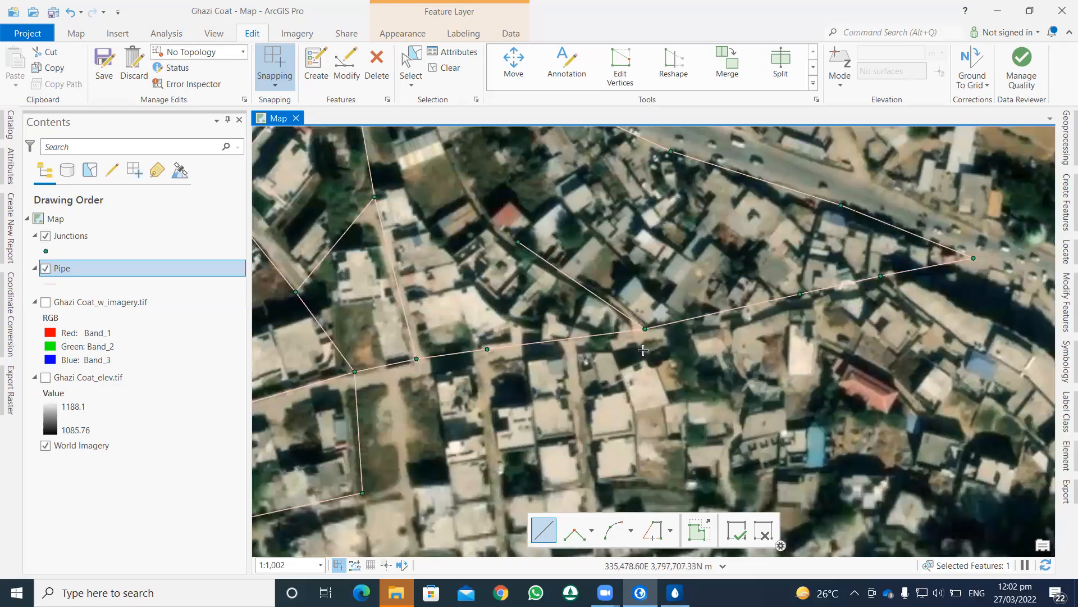
{"action": "left_click_drag", "start_coordinate": [646, 344], "coordinate": [548, 351]}
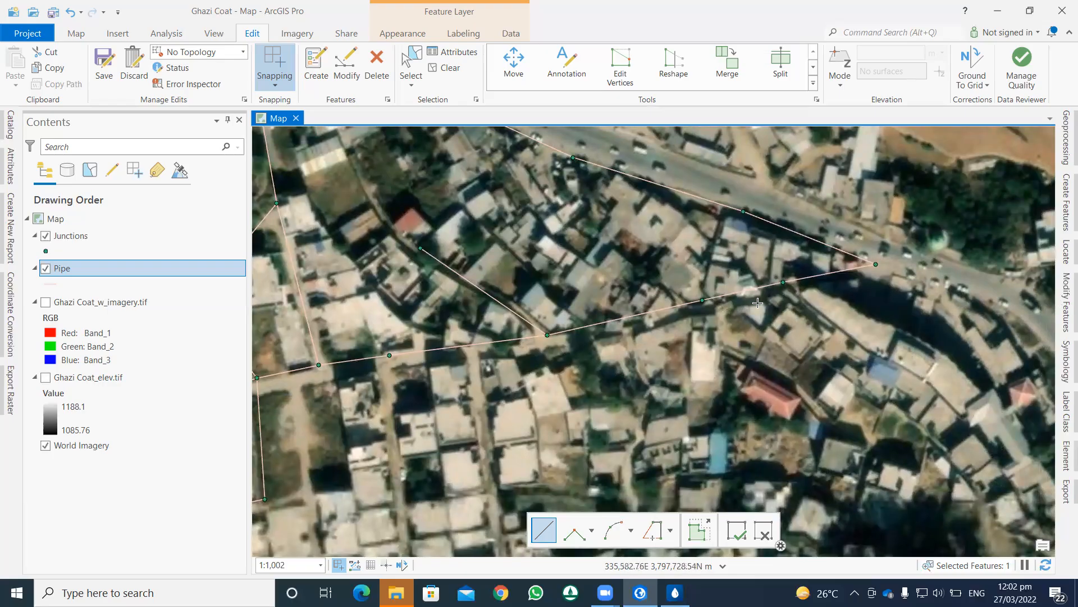
{"action": "scroll", "coordinate": [697, 316], "scroll_direction": "up", "scroll_amount": 2}
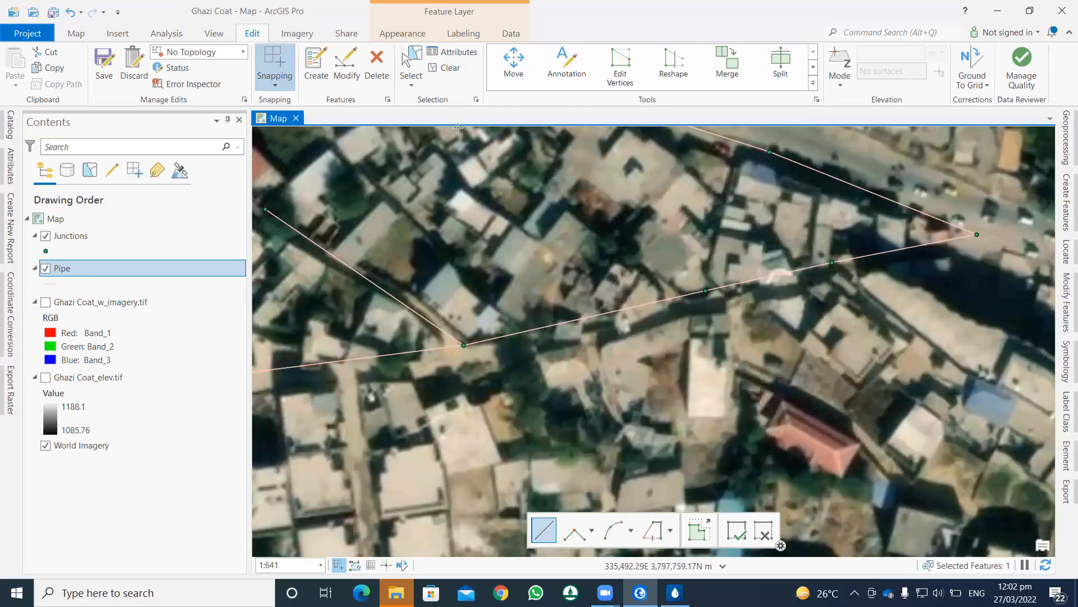
{"action": "left_click", "coordinate": [410, 62]}
{"action": "left_click", "coordinate": [560, 328]}
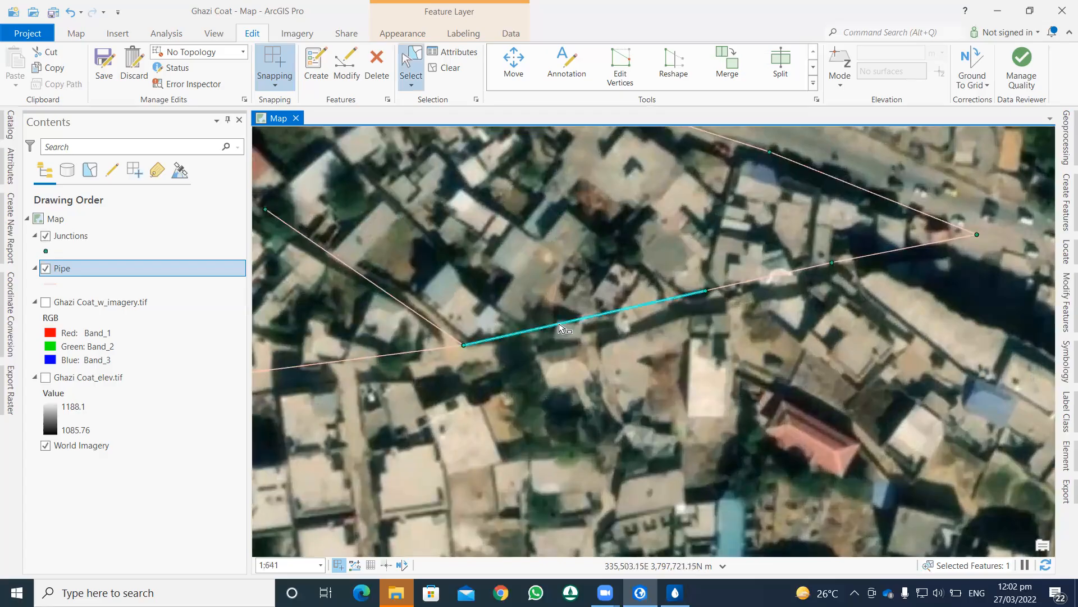
{"action": "key", "text": "Delete"}
{"action": "left_click", "coordinate": [712, 292]}
{"action": "key", "text": "Delete"}
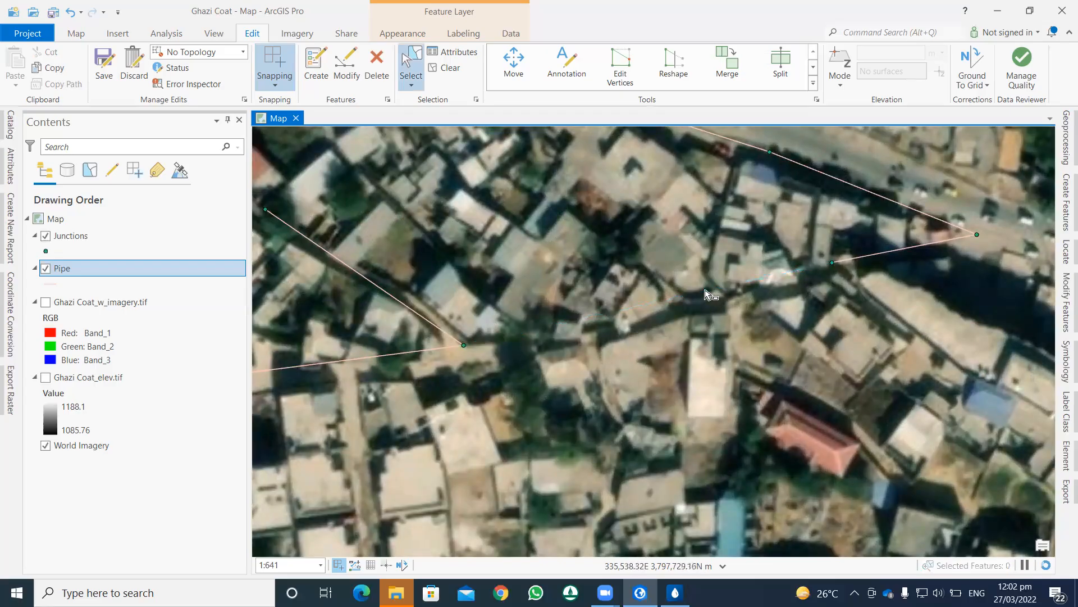
{"action": "left_click", "coordinate": [832, 263]}
{"action": "key", "text": "Delete"}
Examine the pipe network from the eastern lane and highway across to the streets and junctions of the northwestern blocks.
{"action": "scroll", "coordinate": [834, 265], "scroll_direction": "down", "scroll_amount": 2}
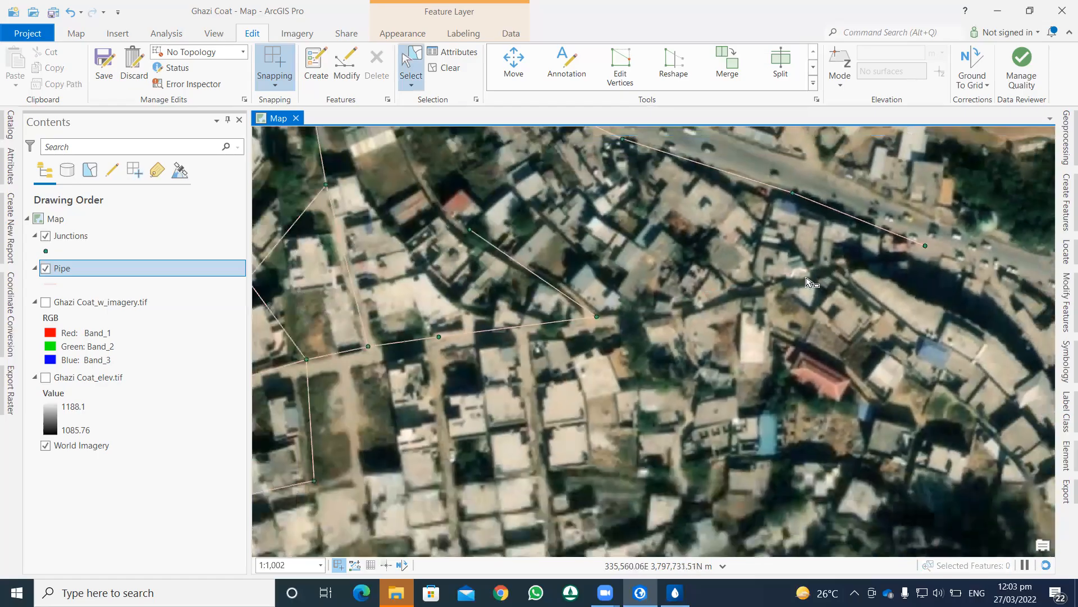
{"action": "scroll", "coordinate": [809, 280], "scroll_direction": "down", "scroll_amount": 3}
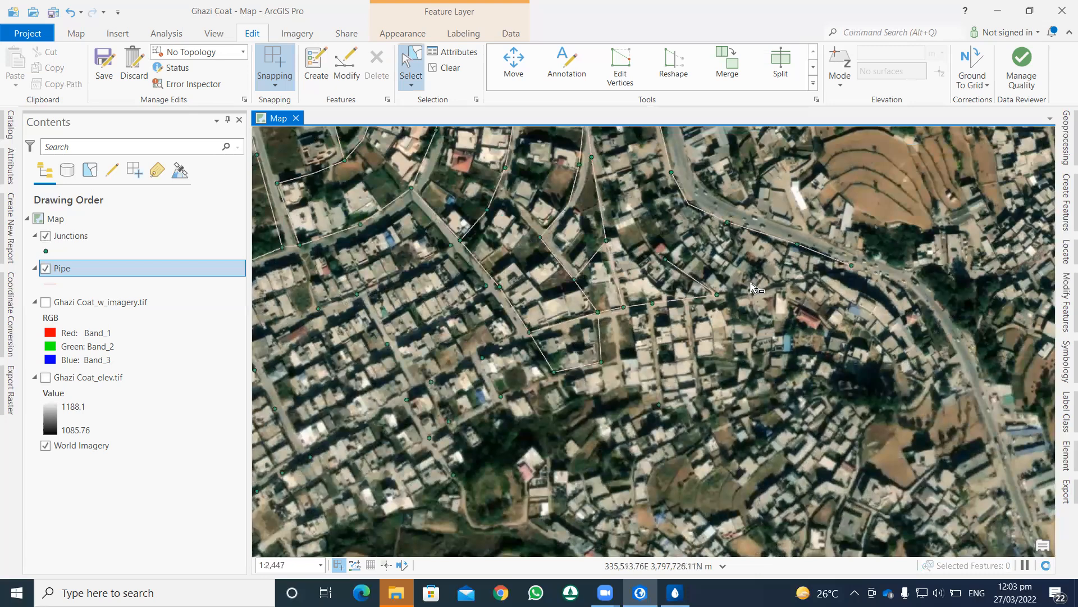
{"action": "scroll", "coordinate": [686, 263], "scroll_direction": "up", "scroll_amount": 2}
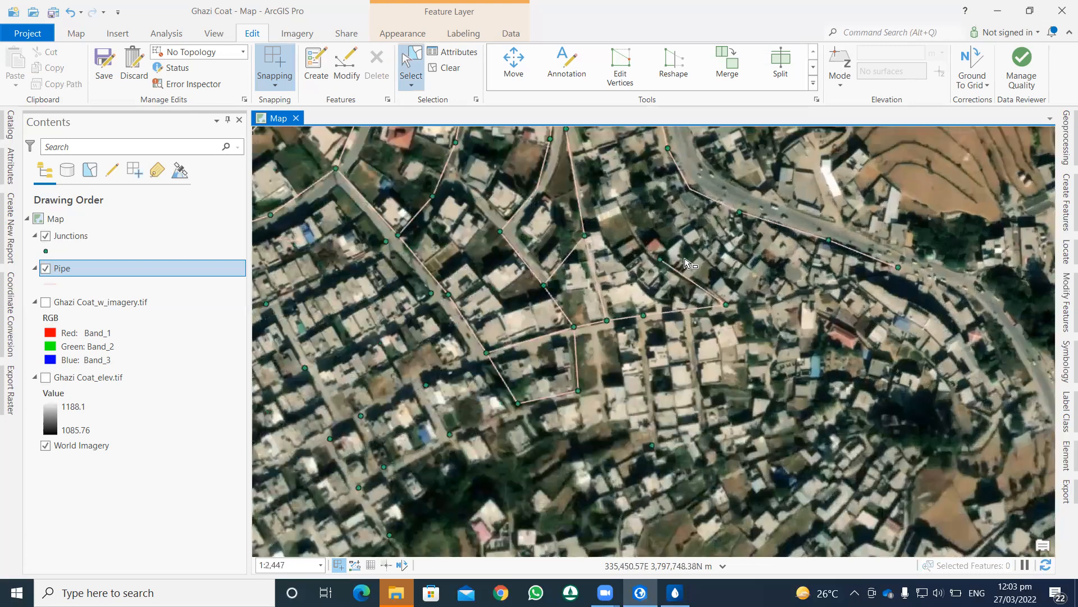
{"action": "scroll", "coordinate": [674, 264], "scroll_direction": "down", "scroll_amount": 2}
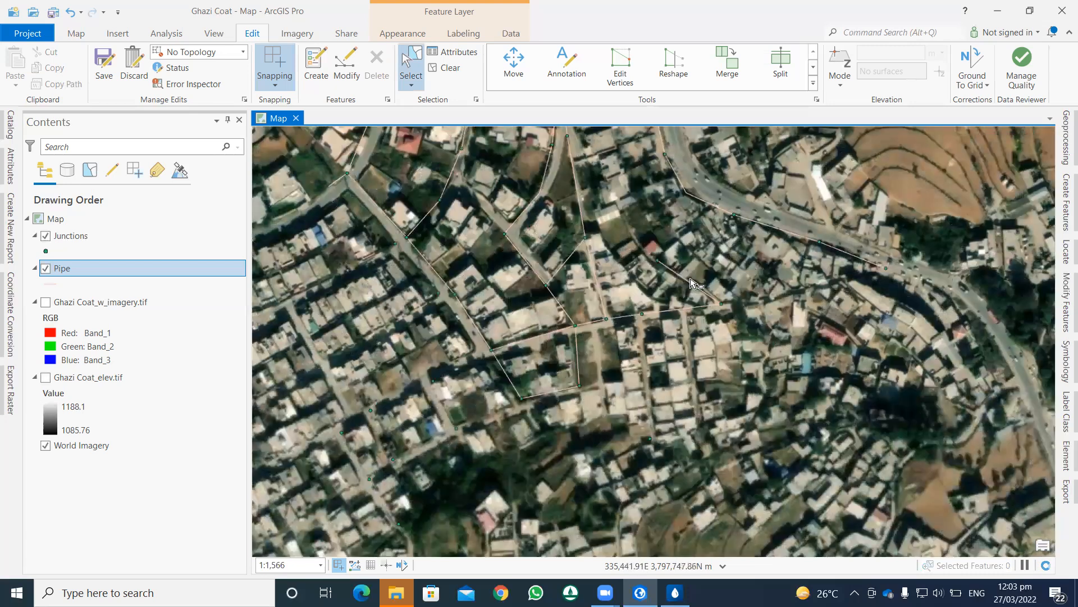
{"action": "left_click_drag", "start_coordinate": [717, 287], "coordinate": [667, 278]}
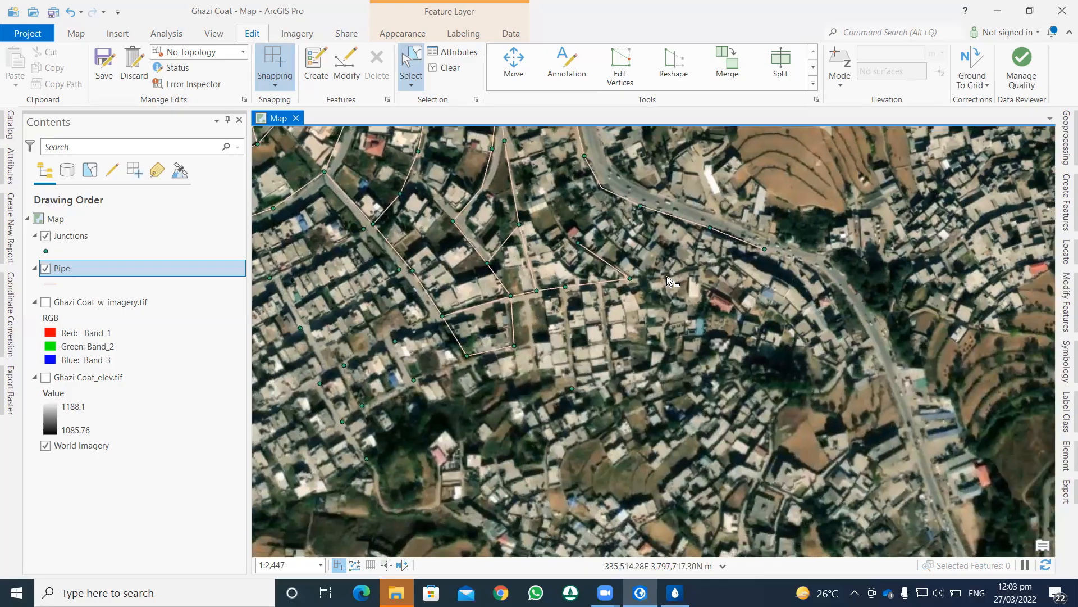
{"action": "left_click_drag", "start_coordinate": [667, 281], "coordinate": [770, 316]}
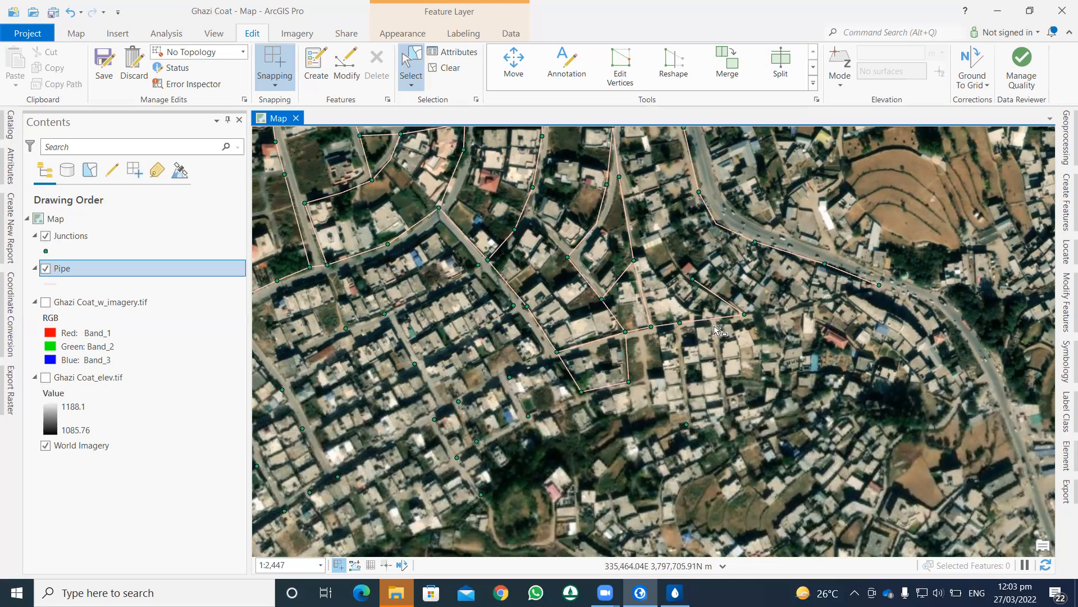
{"action": "left_click_drag", "start_coordinate": [644, 361], "coordinate": [731, 345]}
{"action": "left_click_drag", "start_coordinate": [698, 300], "coordinate": [734, 263]}
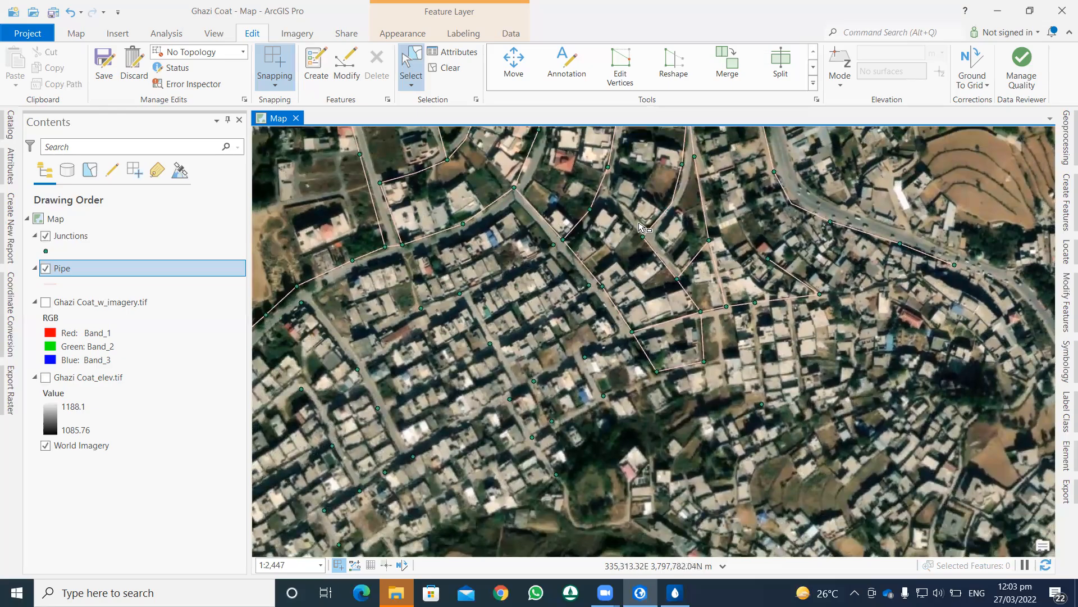
{"action": "left_click_drag", "start_coordinate": [601, 259], "coordinate": [588, 326]}
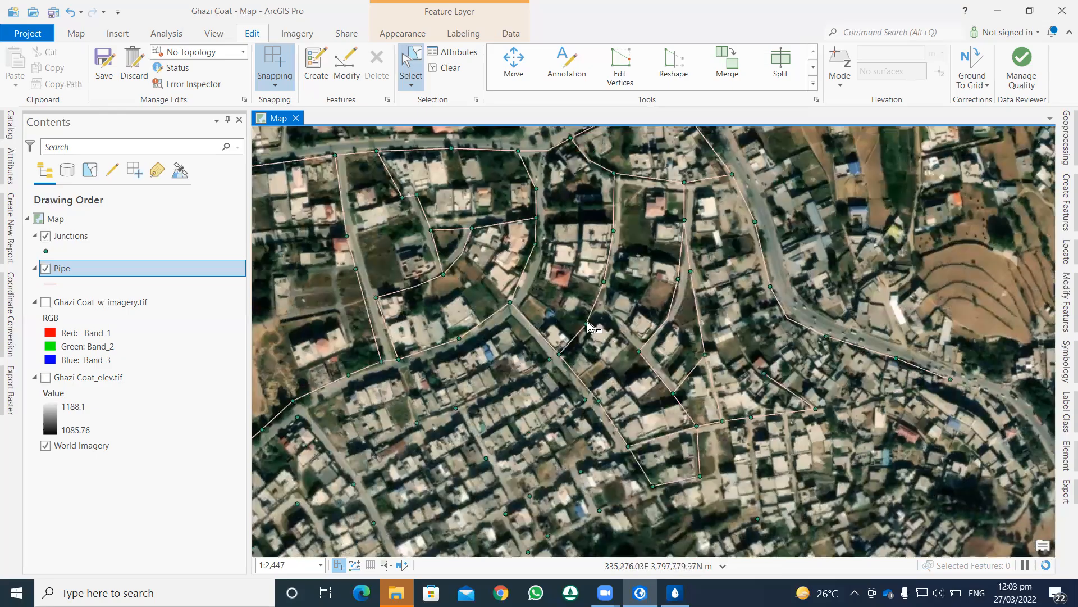
Try to move the mid-street bend junction together with its connected pipes northeast onto the road.
{"action": "left_click", "coordinate": [587, 325]}
{"action": "scroll", "coordinate": [587, 325], "scroll_direction": "up", "scroll_amount": 2}
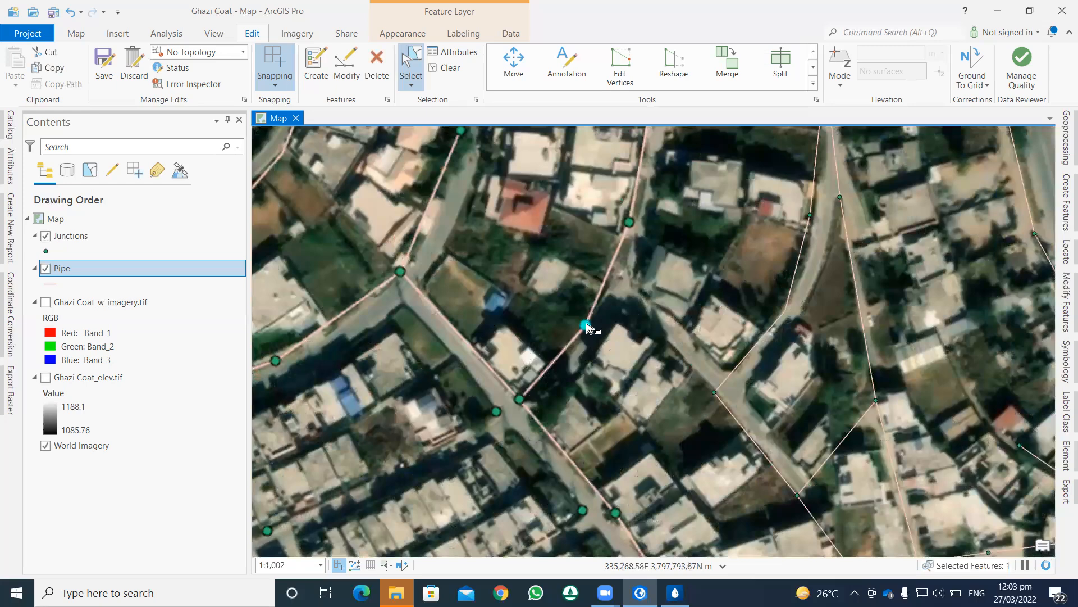
{"action": "left_click", "coordinate": [588, 328]}
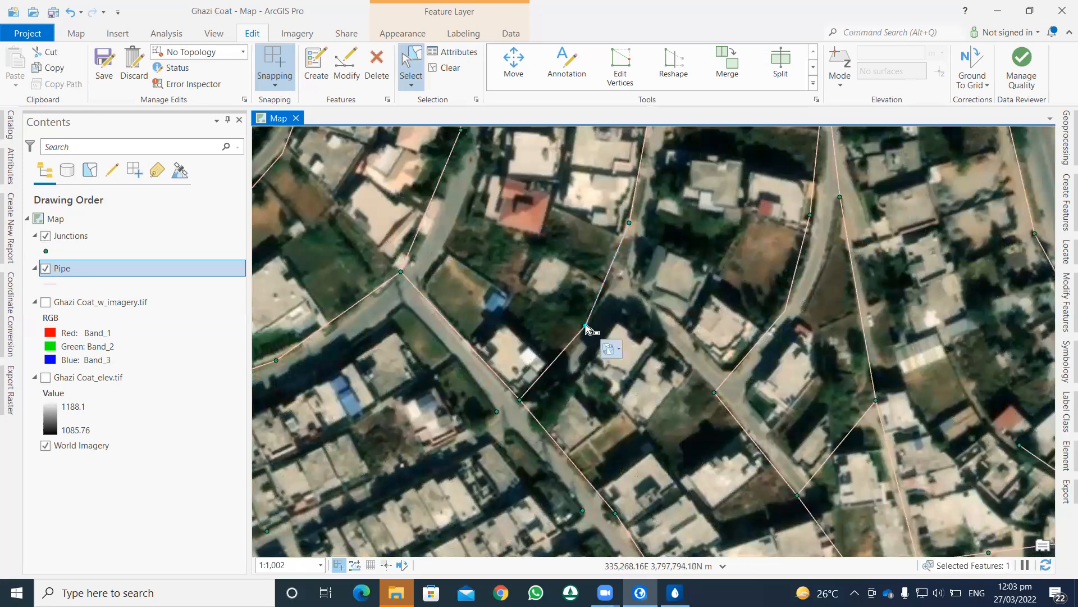
{"action": "left_click", "coordinate": [589, 322]}
{"action": "left_click", "coordinate": [587, 326]}
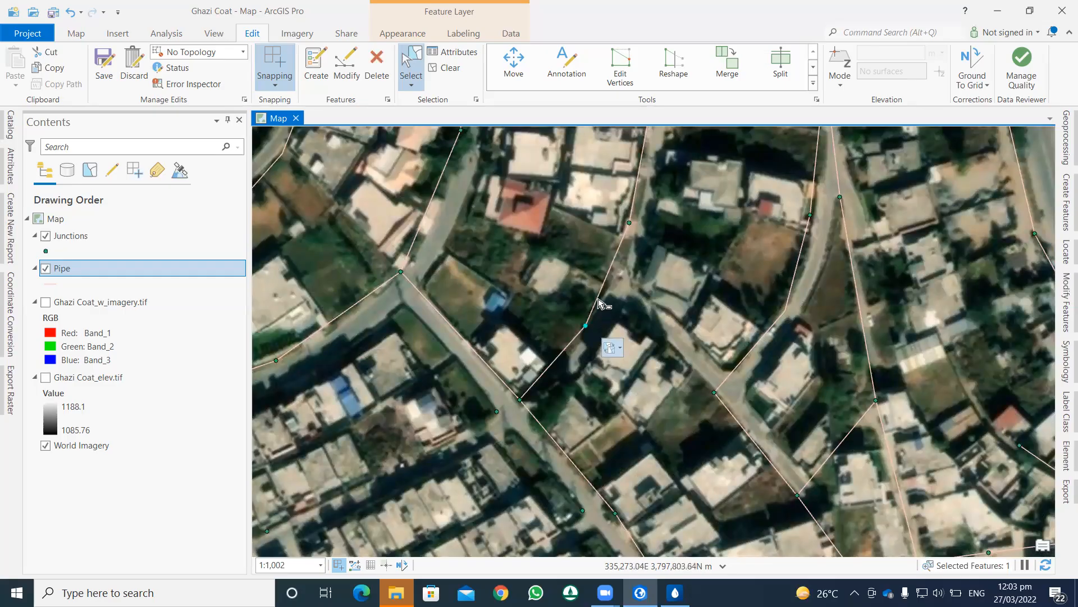
{"action": "left_click_drag", "start_coordinate": [573, 319], "coordinate": [604, 335]}
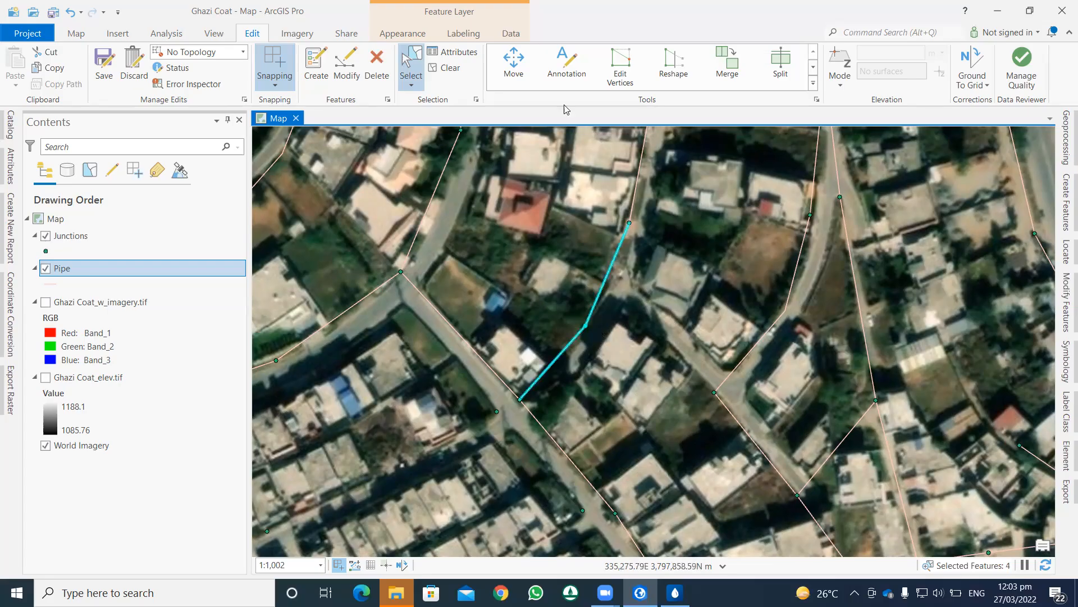
{"action": "left_click", "coordinate": [513, 61]}
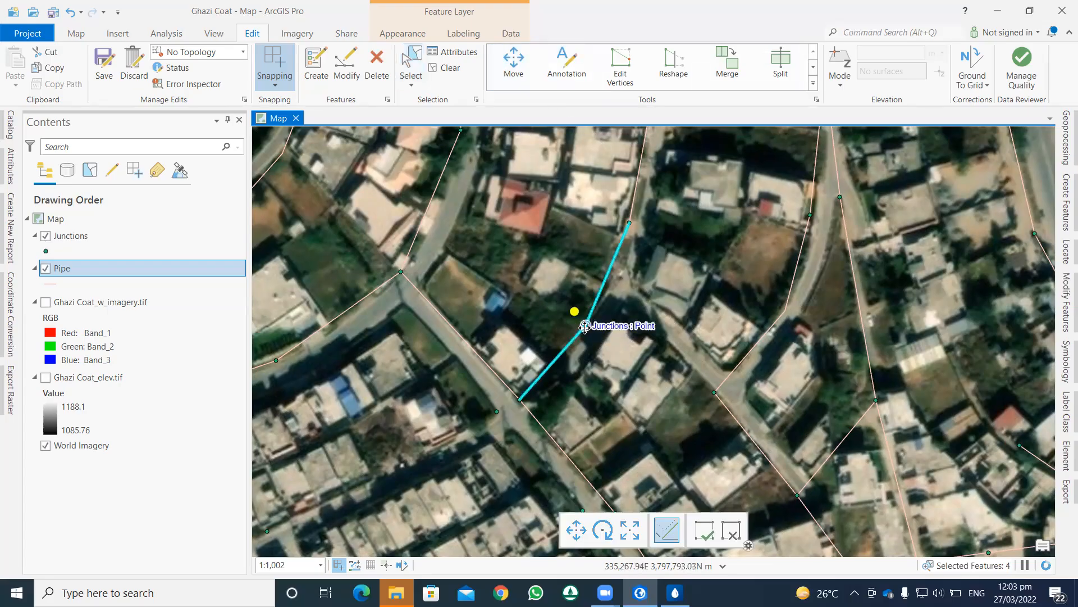
{"action": "left_click_drag", "start_coordinate": [587, 322], "coordinate": [603, 298]}
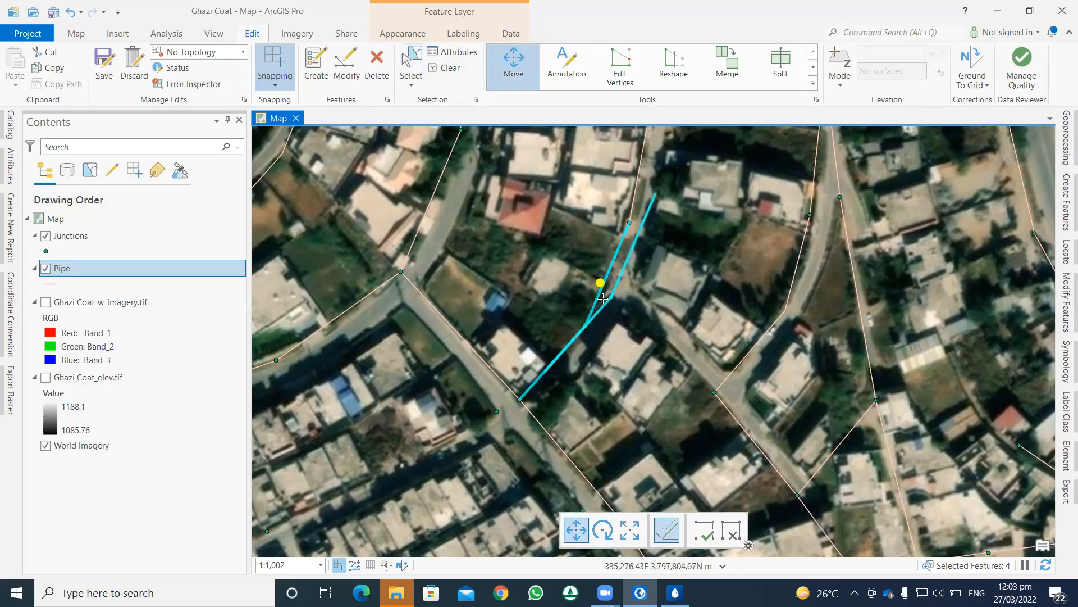
{"action": "key", "text": "Escape"}
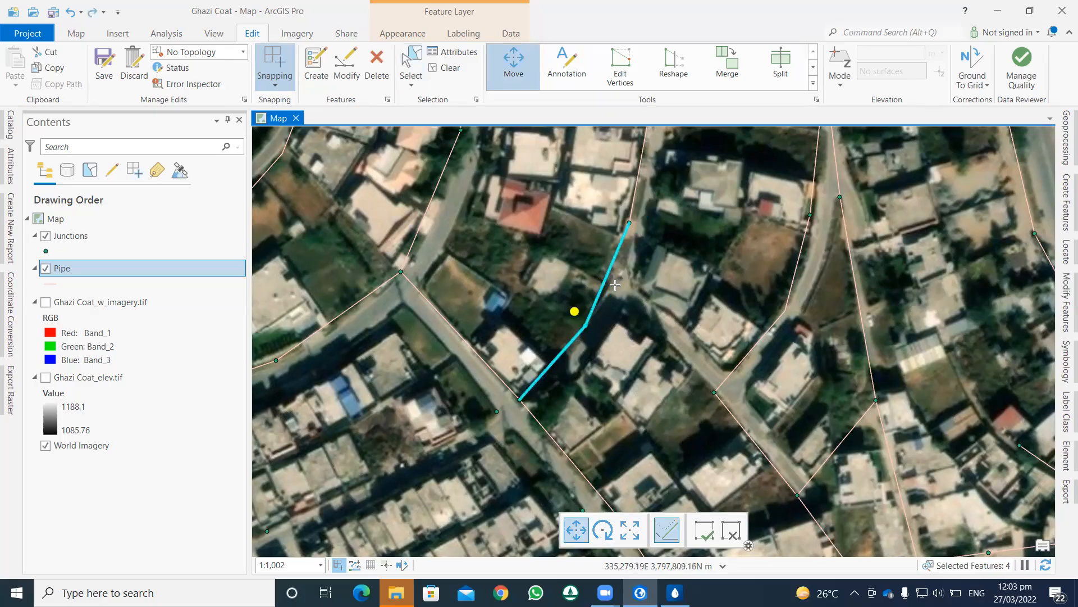
{"action": "key", "text": "Escape"}
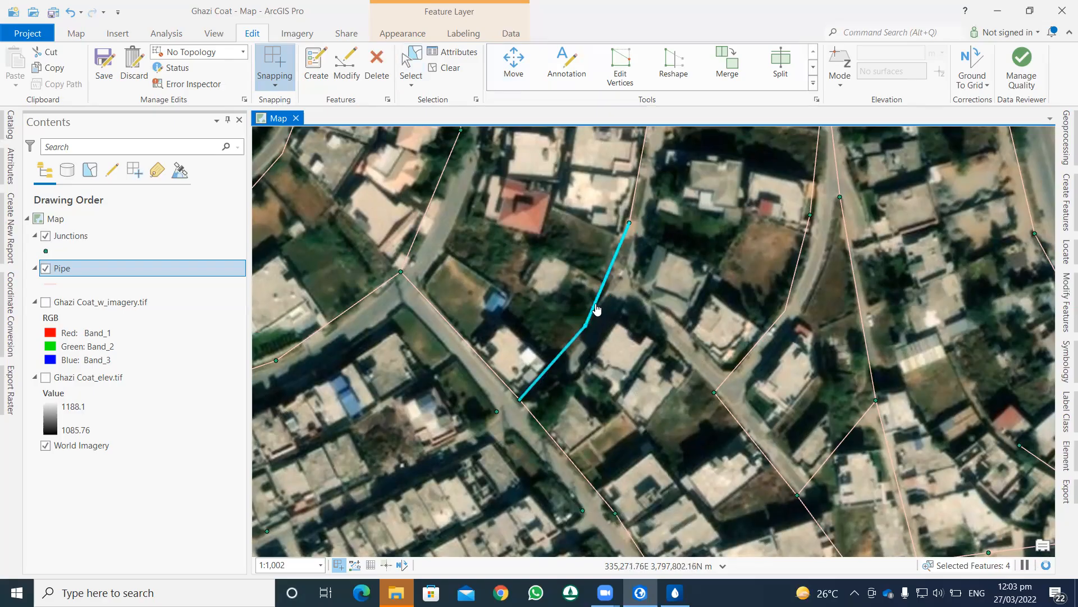
{"action": "left_click", "coordinate": [522, 75]}
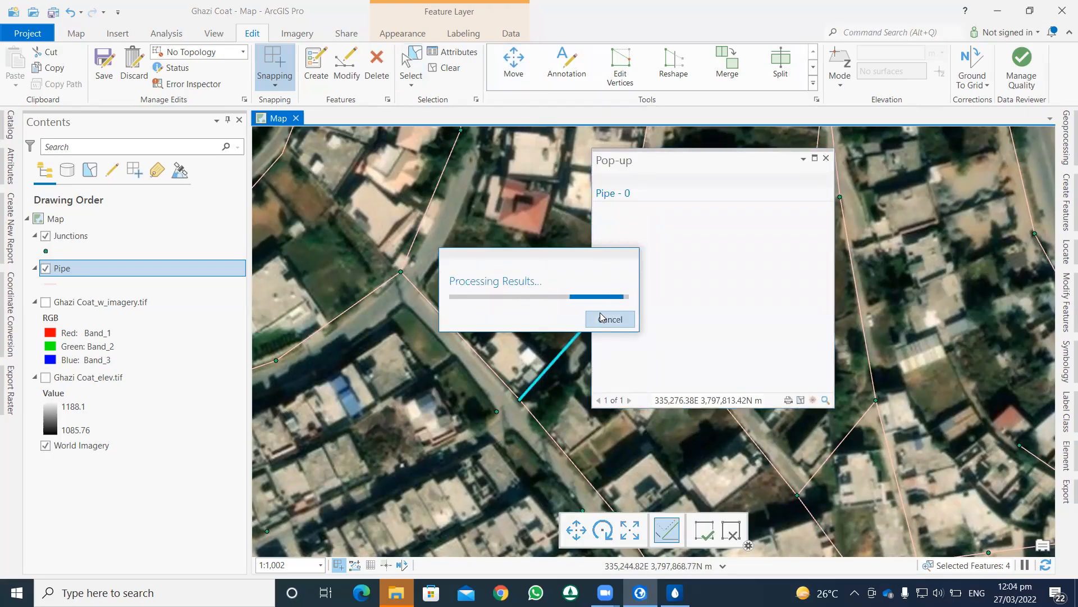
{"action": "left_click", "coordinate": [826, 158]}
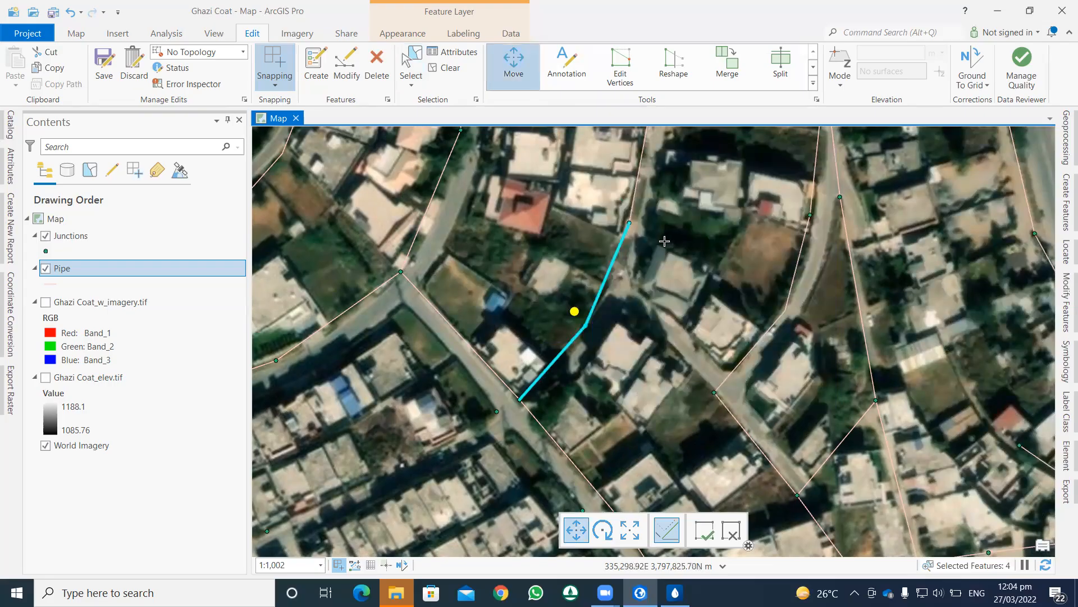
{"action": "key", "text": "Escape"}
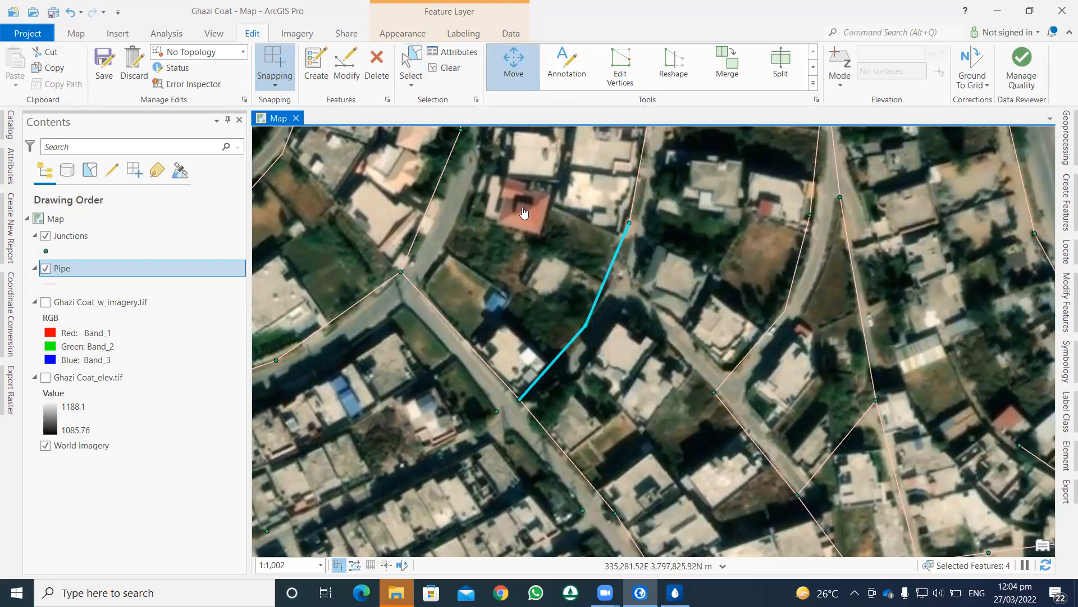
{"action": "left_click", "coordinate": [606, 320]}
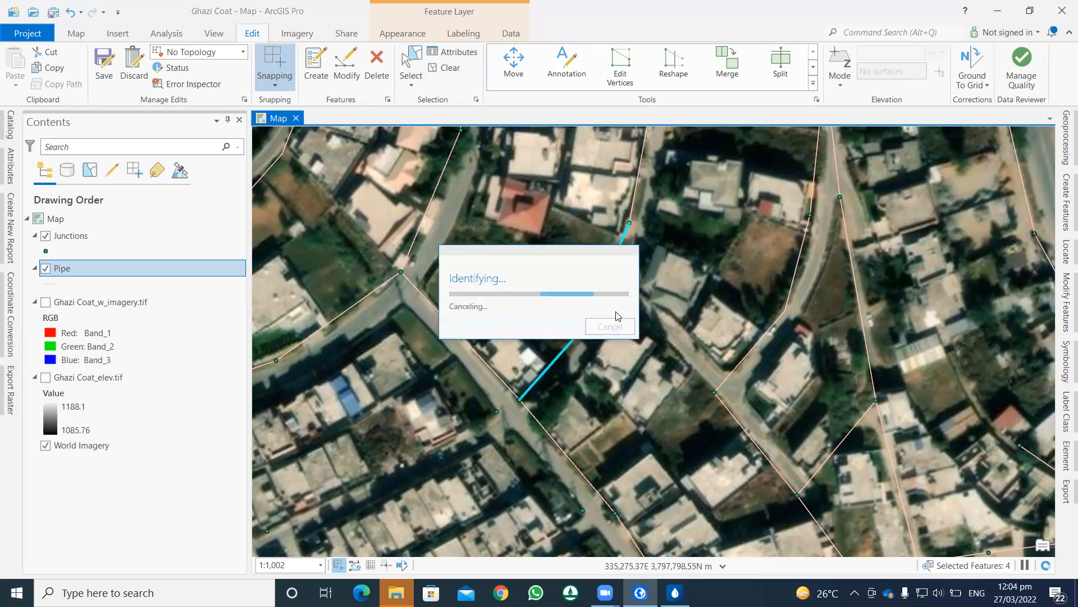
{"action": "left_click", "coordinate": [620, 329]}
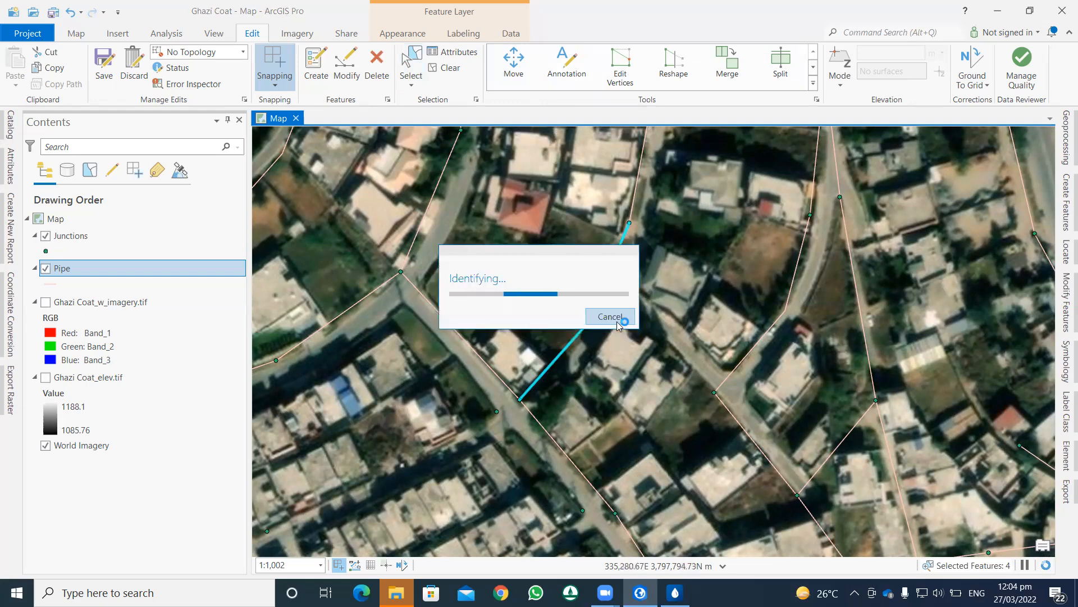
{"action": "left_click", "coordinate": [825, 158]}
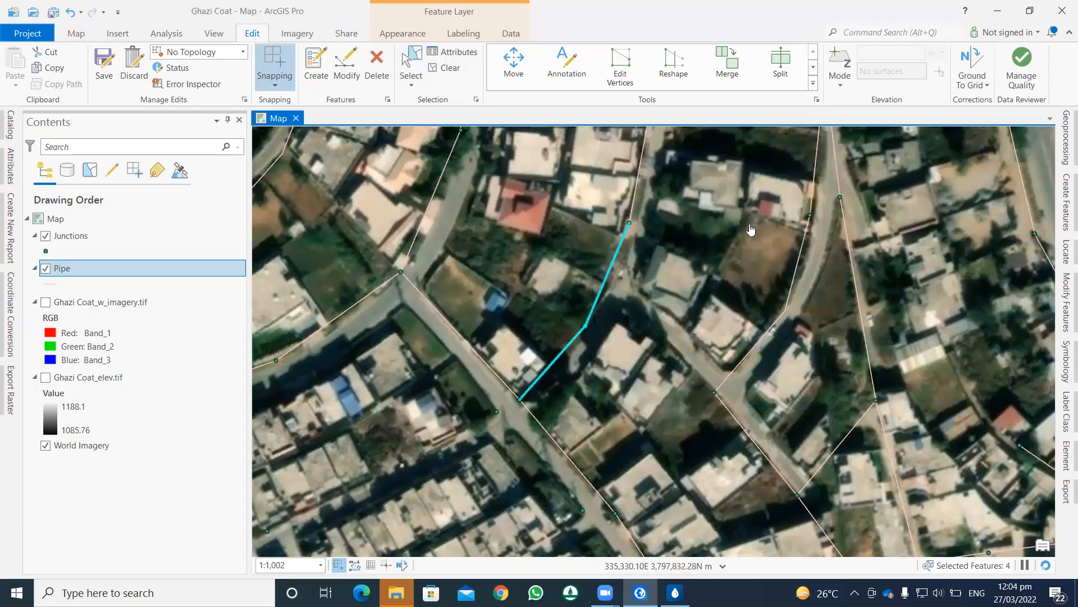
Clear the selection and move only the bend junction northeast onto the centre of the road intersection.
{"action": "left_click", "coordinate": [445, 68]}
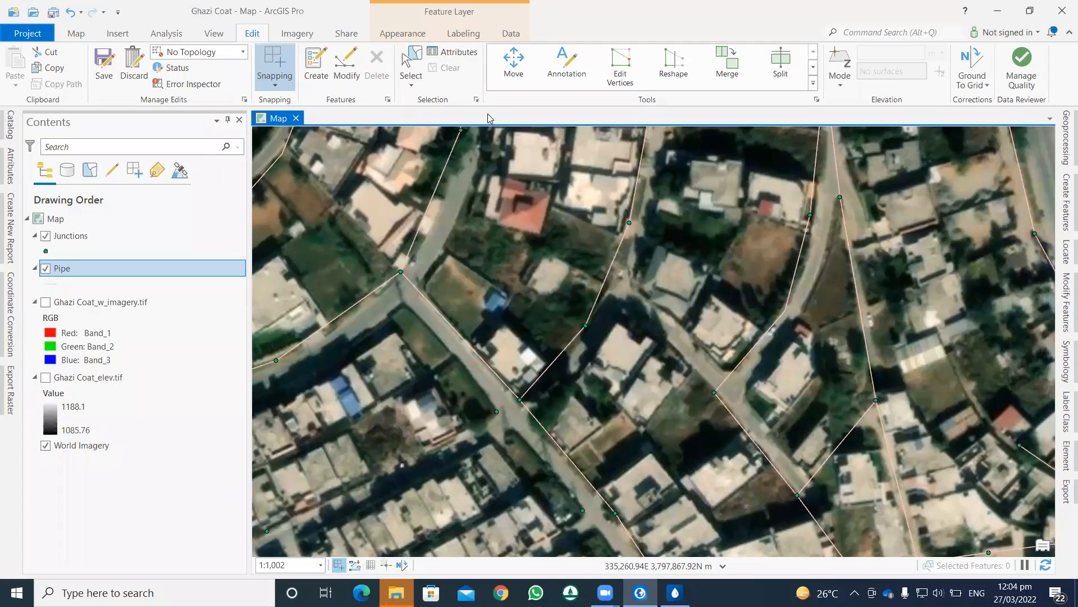
{"action": "left_click", "coordinate": [514, 62]}
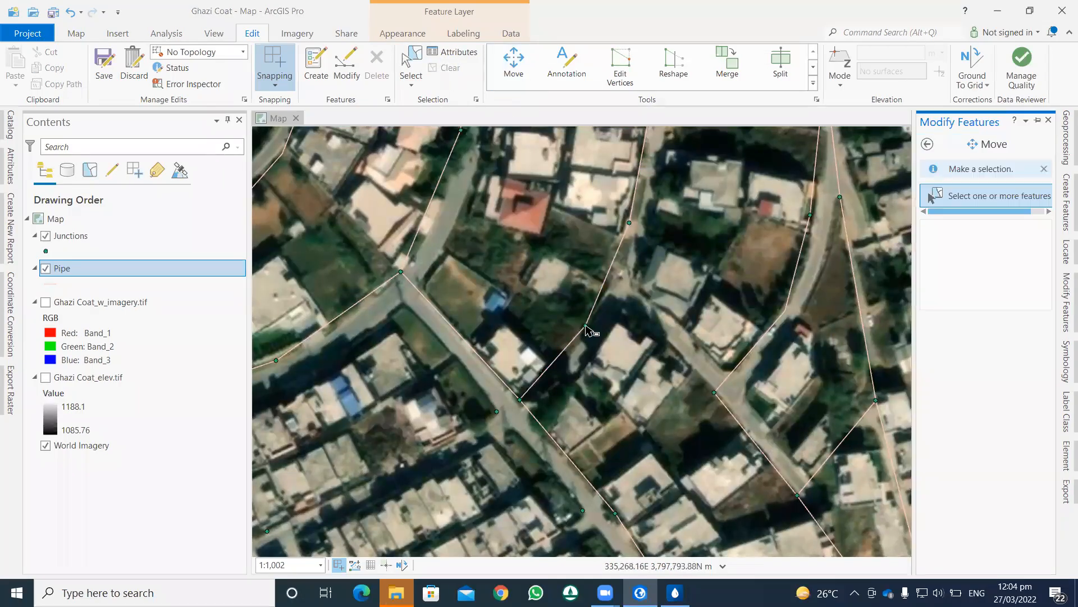
{"action": "left_click", "coordinate": [586, 330]}
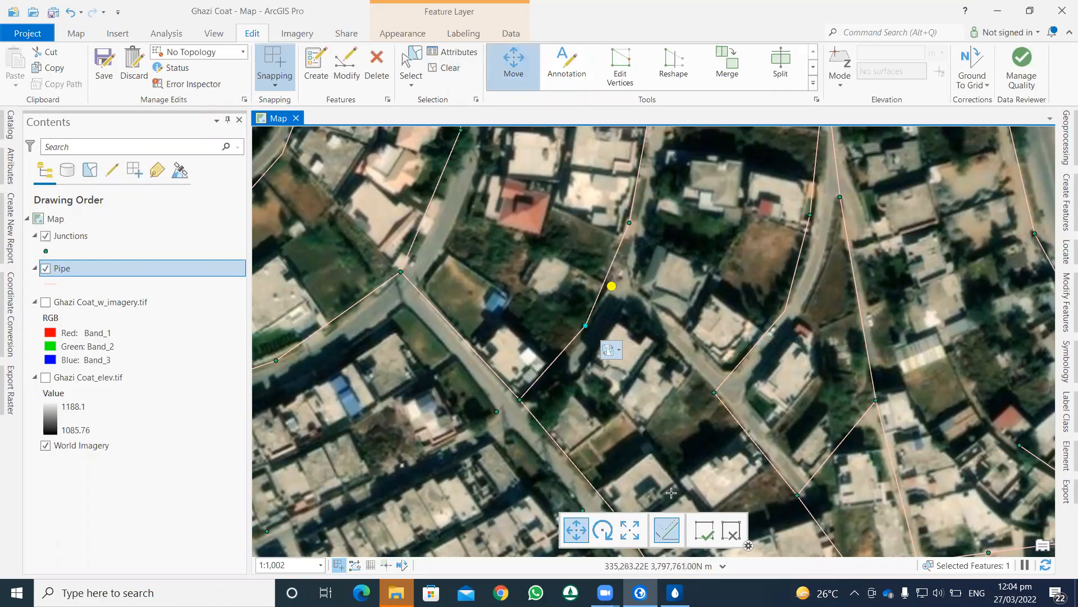
{"action": "left_click", "coordinate": [704, 529]}
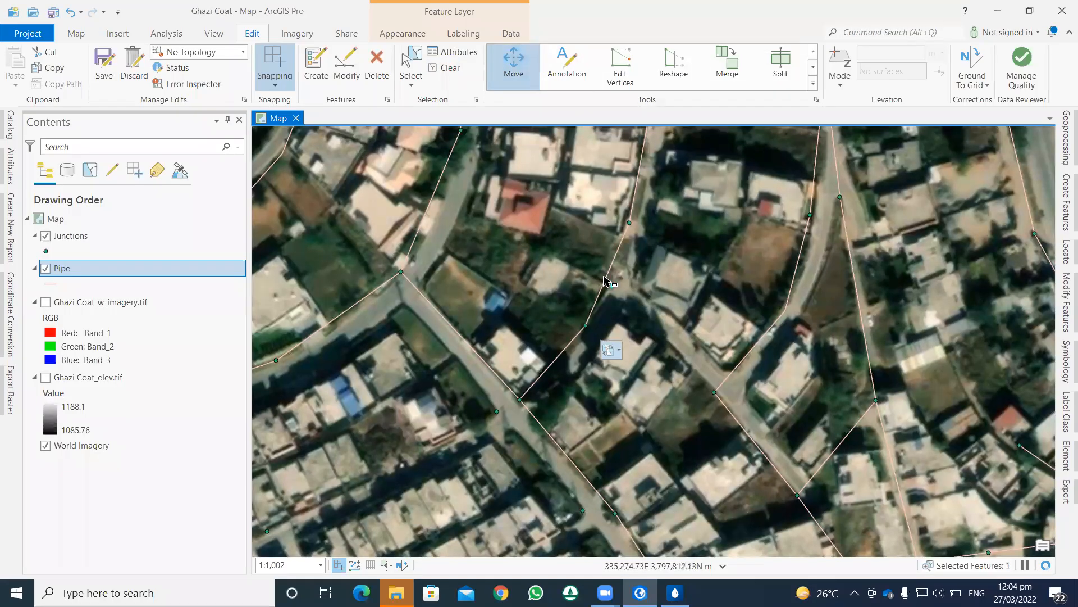
{"action": "scroll", "coordinate": [618, 272], "scroll_direction": "up", "scroll_amount": 2}
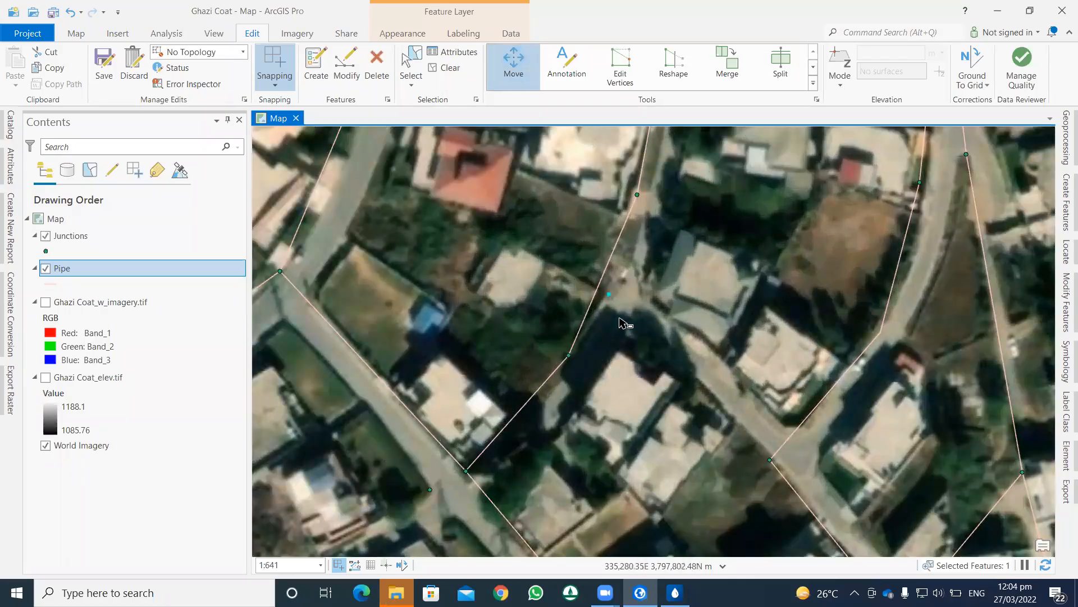
{"action": "left_click_drag", "start_coordinate": [614, 304], "coordinate": [569, 355]}
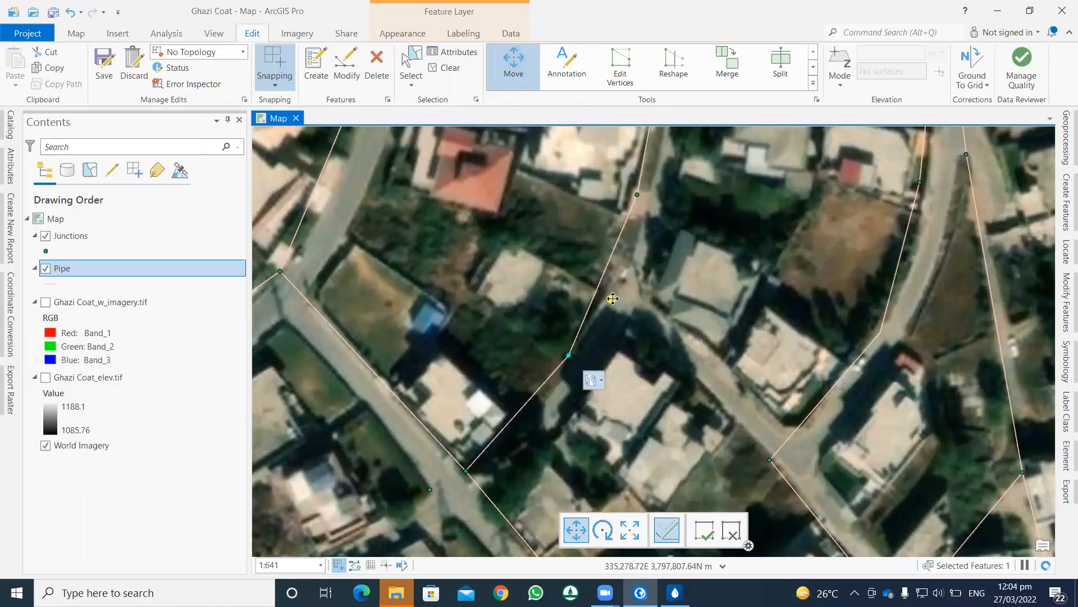
{"action": "left_click", "coordinate": [705, 530]}
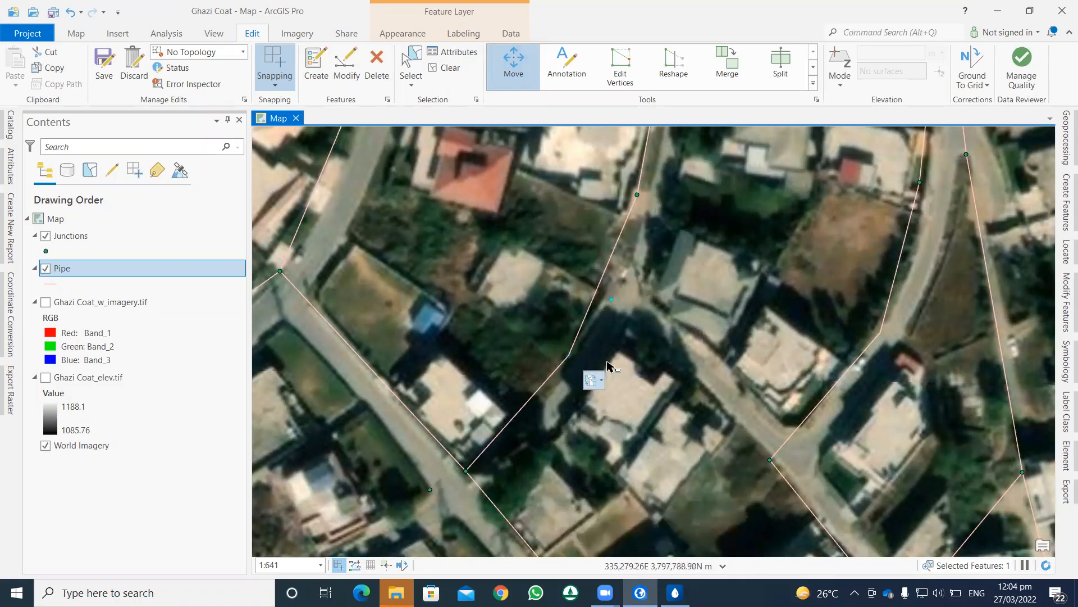
Edit the end vertices of the two pipes meeting at the old bend so both snap onto the relocated intersection junction.
{"action": "left_click", "coordinate": [581, 325]}
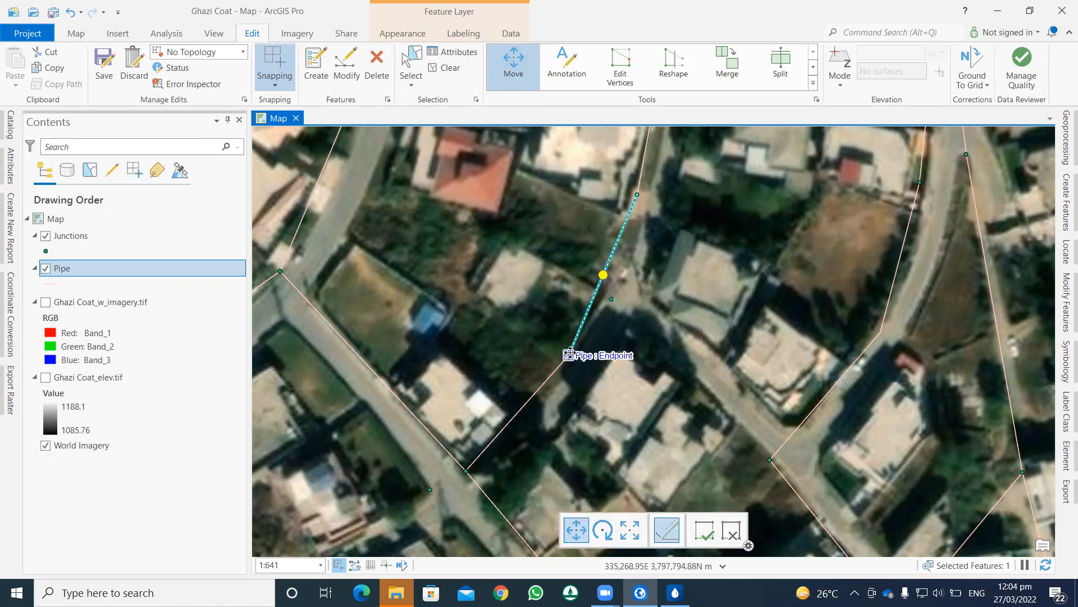
{"action": "mouse_move", "coordinate": [570, 354]}
{"action": "left_mouse_down"}
{"action": "mouse_move", "coordinate": [601, 312]}
{"action": "mouse_move", "coordinate": [566, 355]}
{"action": "left_mouse_up"}
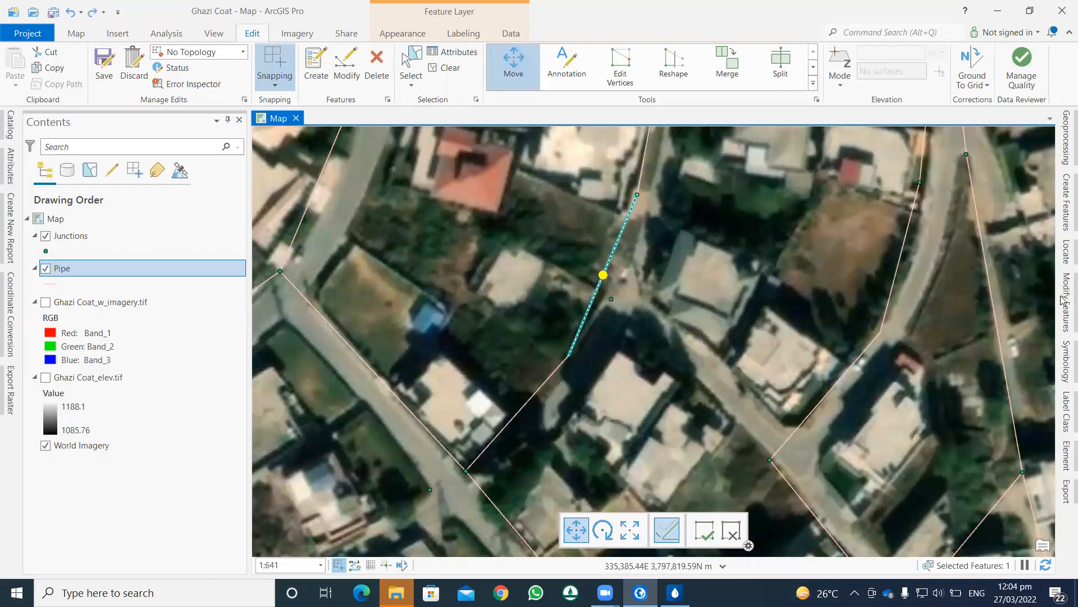
{"action": "left_click", "coordinate": [620, 68]}
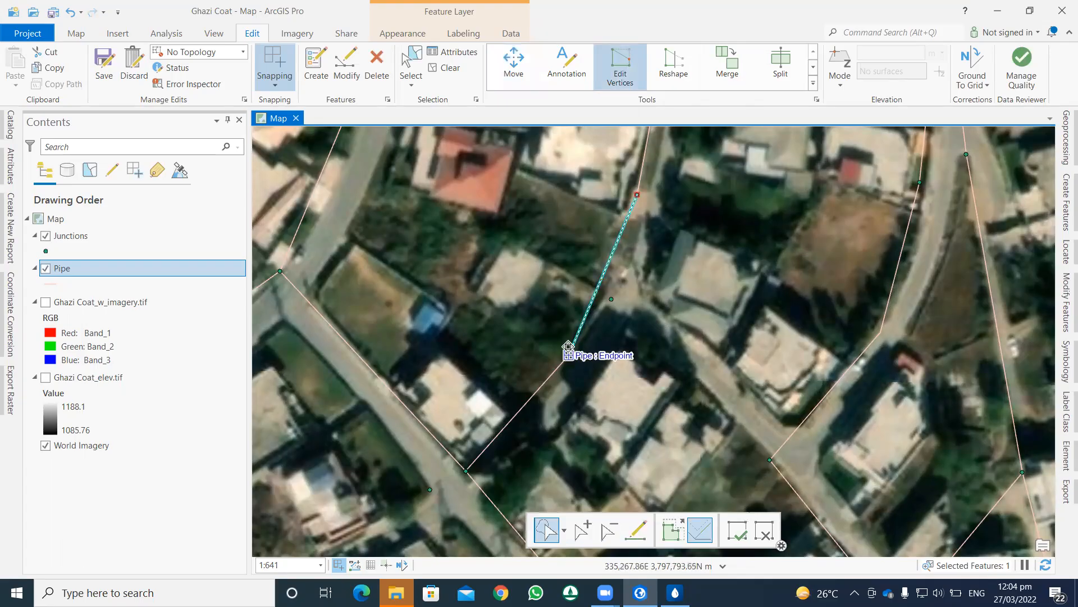
{"action": "left_click_drag", "start_coordinate": [568, 346], "coordinate": [608, 301]}
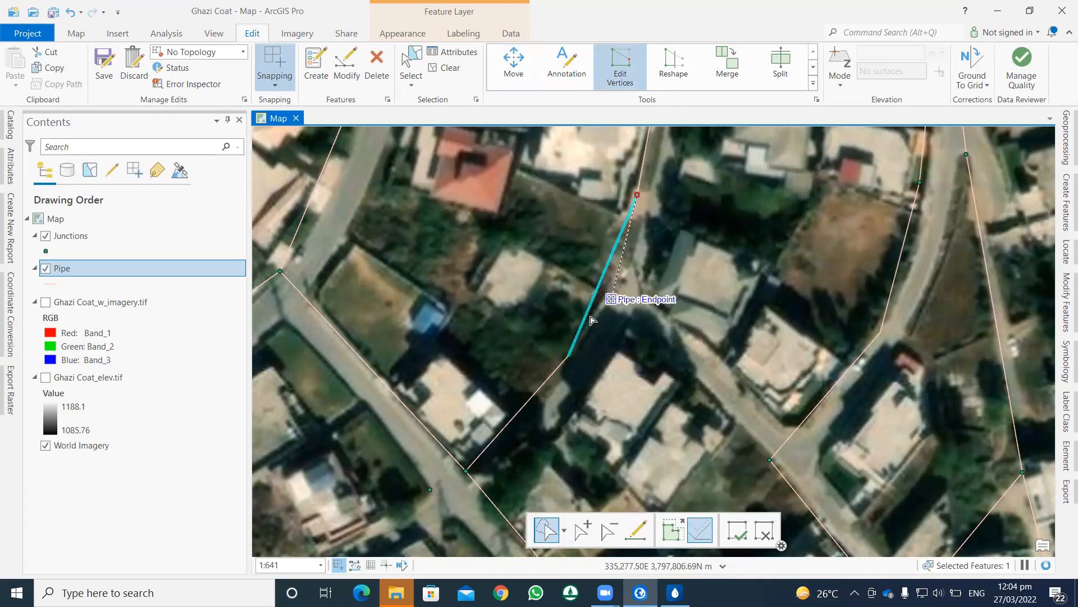
{"action": "left_click", "coordinate": [568, 355]}
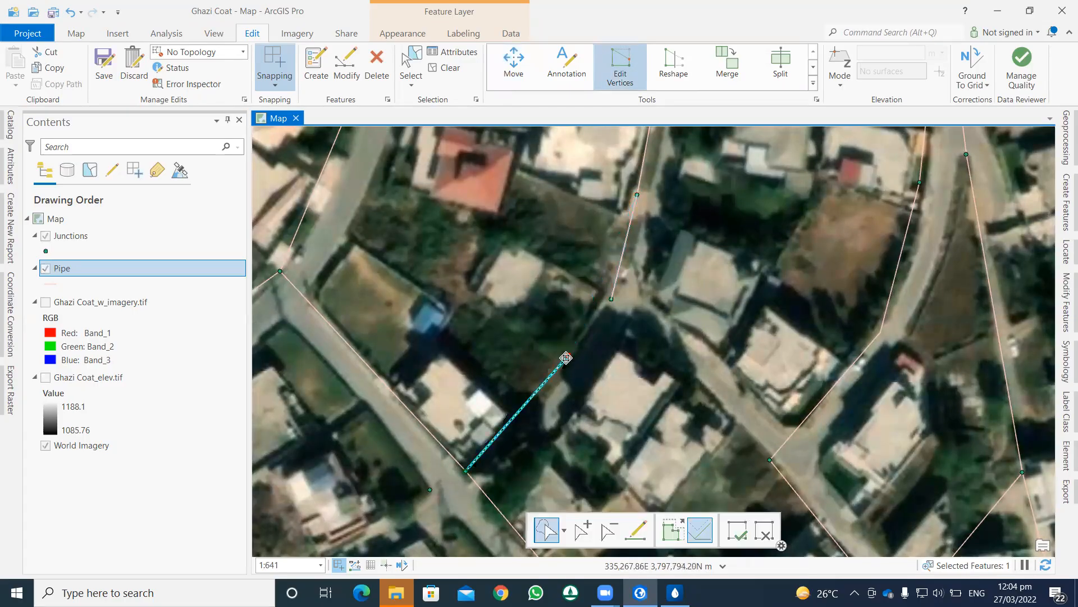
{"action": "left_click_drag", "start_coordinate": [568, 355], "coordinate": [611, 299]}
Draw a pipe from the relocated intersection junction southeast along the road to the next street junction.
{"action": "left_click", "coordinate": [317, 64]}
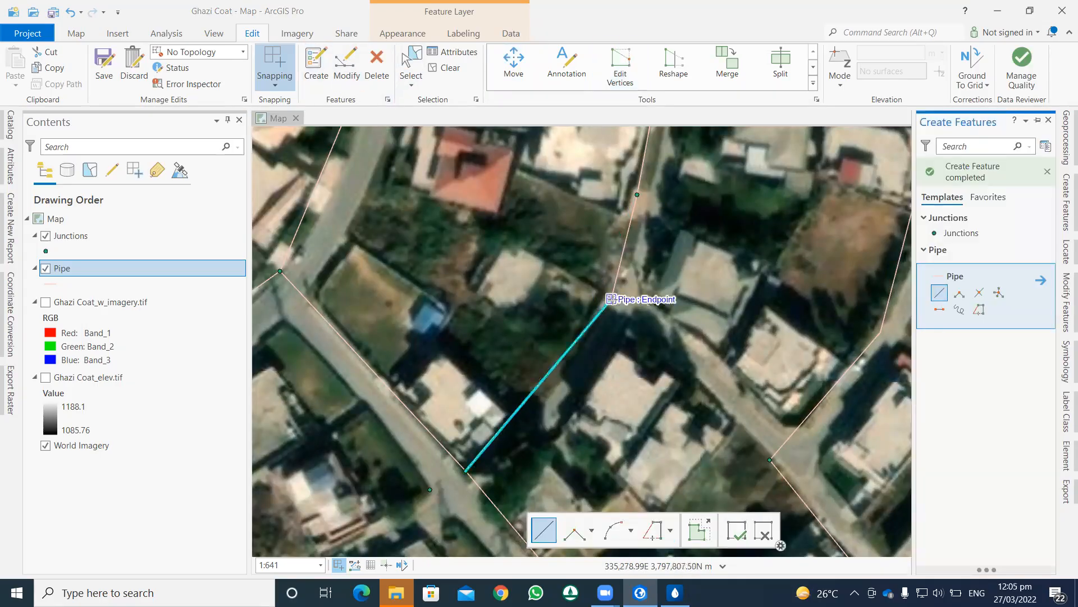
{"action": "left_click", "coordinate": [611, 300]}
{"action": "left_click", "coordinate": [769, 459]}
{"action": "left_click_drag", "start_coordinate": [631, 260], "coordinate": [627, 250]}
{"action": "left_click", "coordinate": [737, 530]}
Check the connectivity of the whole pipe network with the World Imagery basemap temporarily hidden.
{"action": "scroll", "coordinate": [678, 320], "scroll_direction": "down", "scroll_amount": 5}
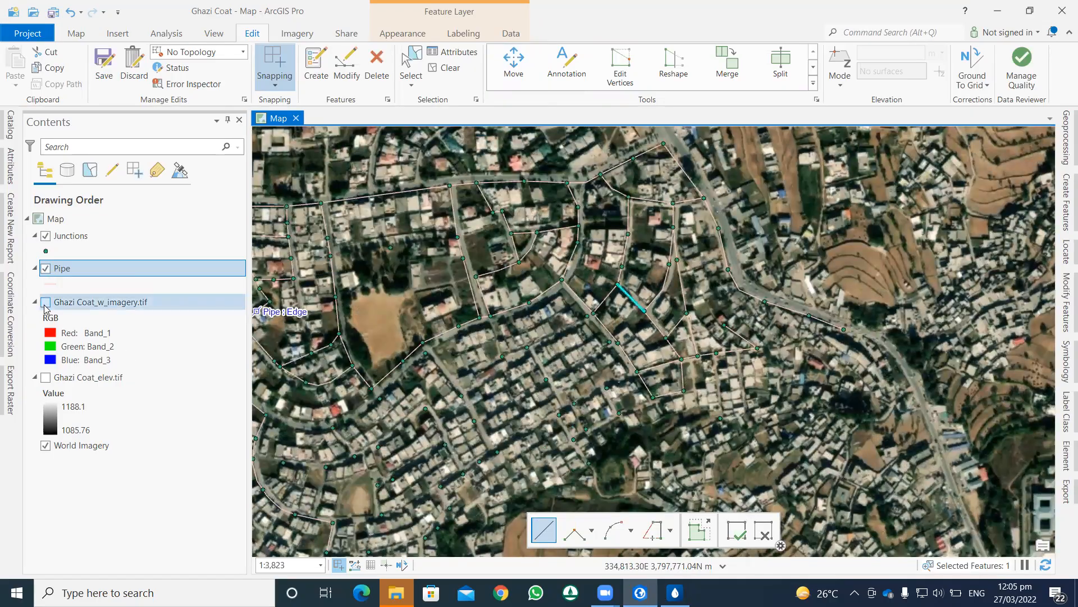
{"action": "left_click", "coordinate": [46, 444]}
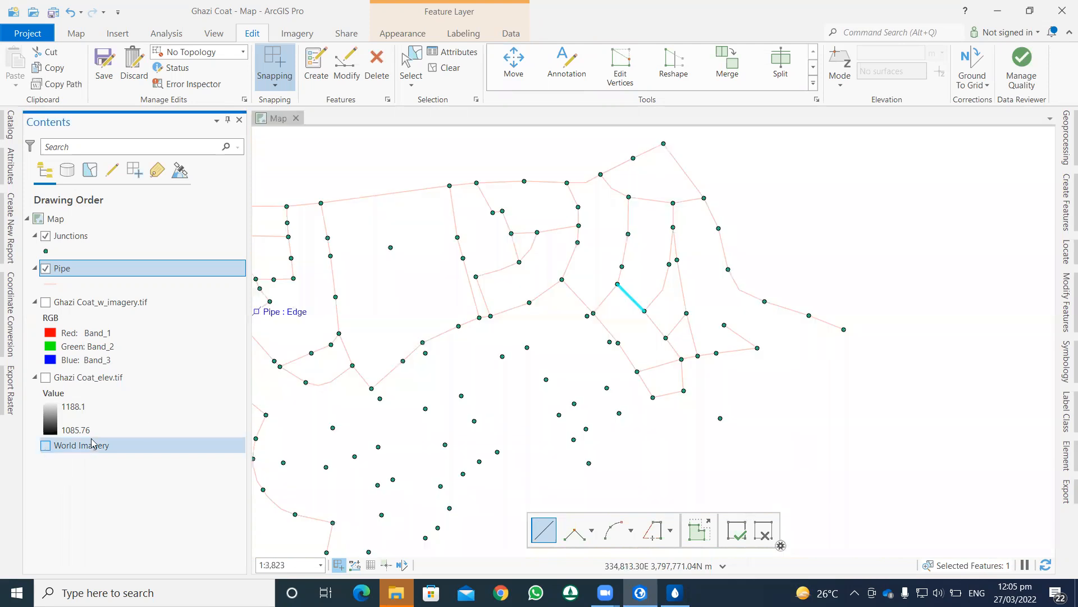
{"action": "left_click_drag", "start_coordinate": [423, 383], "coordinate": [544, 356]}
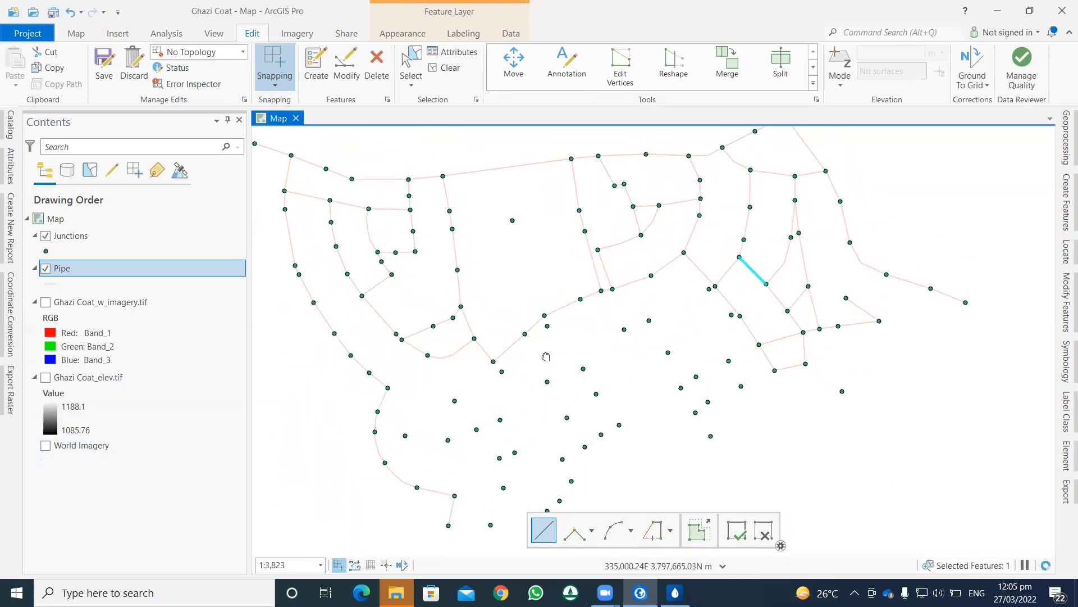
{"action": "left_click", "coordinate": [46, 446]}
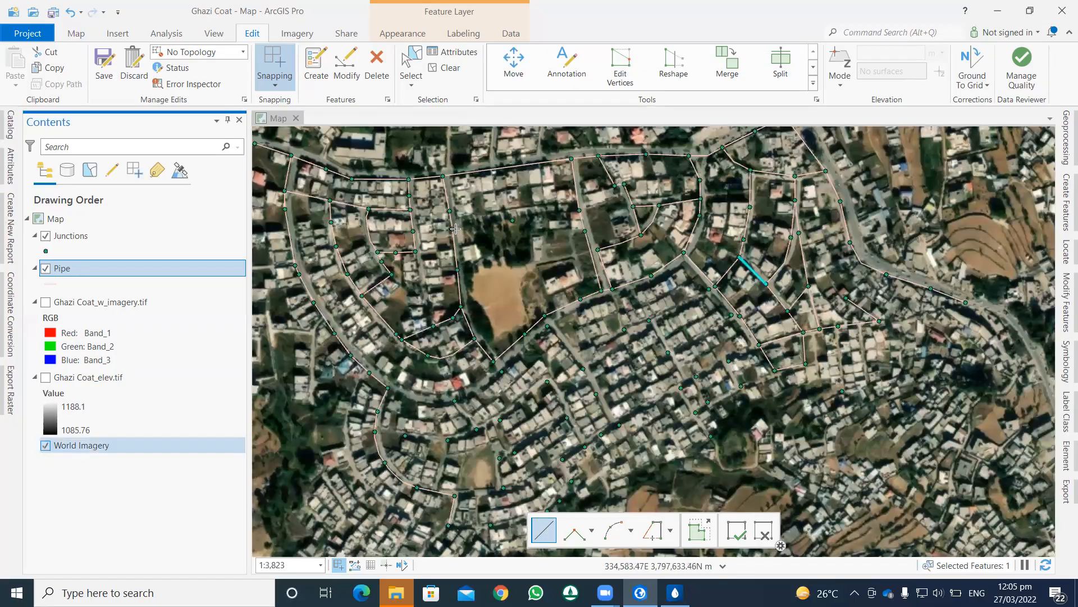
Draw two consecutive pipes along the lane north of the open ground, connecting the streets on its west and east sides.
{"action": "scroll", "coordinate": [455, 229], "scroll_direction": "up", "scroll_amount": 2}
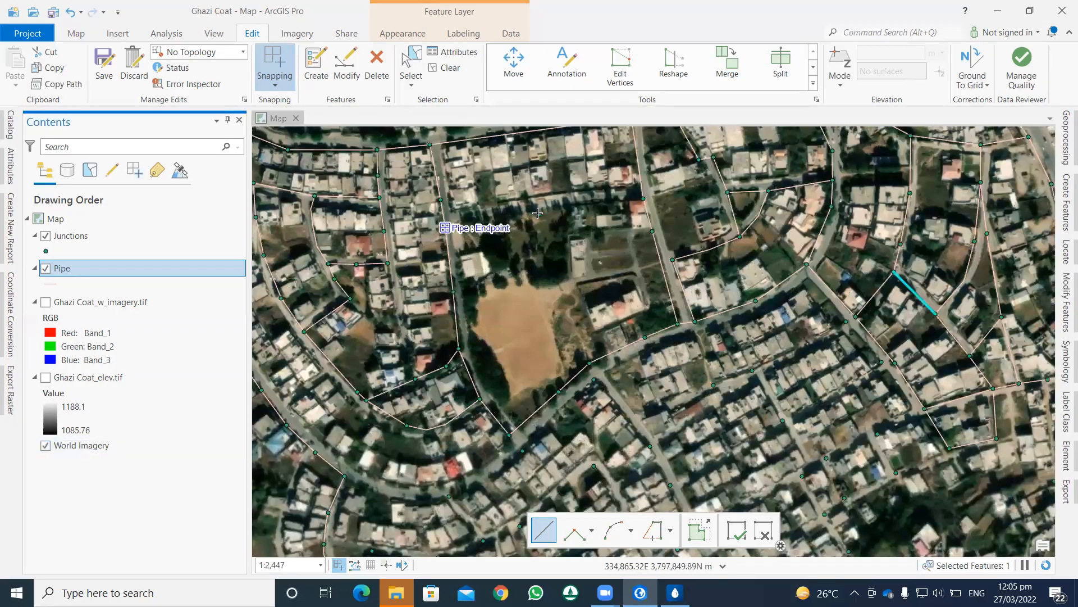
{"action": "left_click", "coordinate": [537, 213]}
{"action": "left_click", "coordinate": [538, 214]}
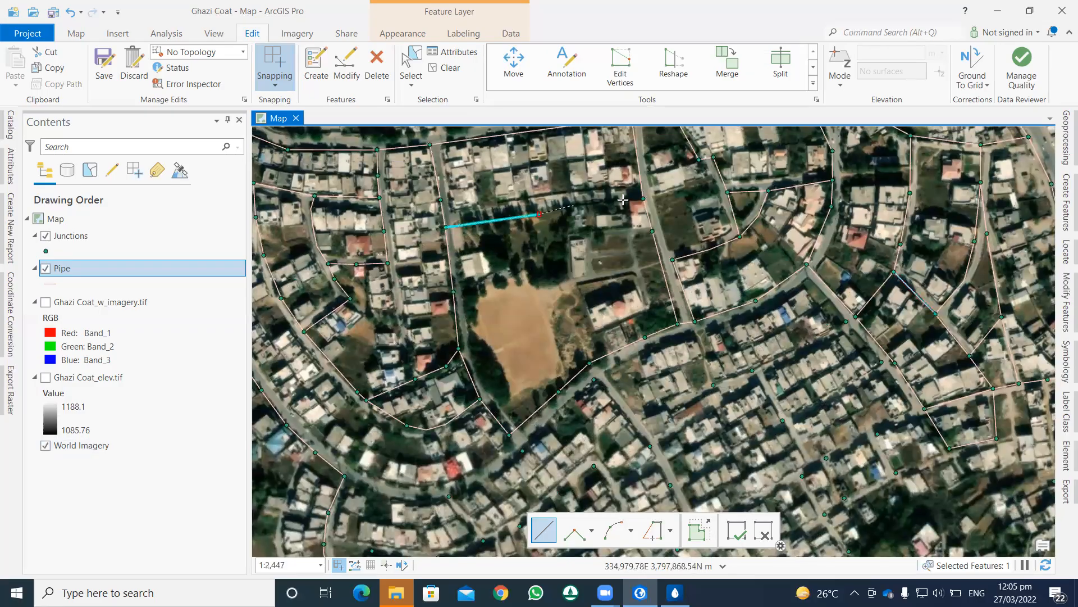
{"action": "double_click", "coordinate": [643, 198]}
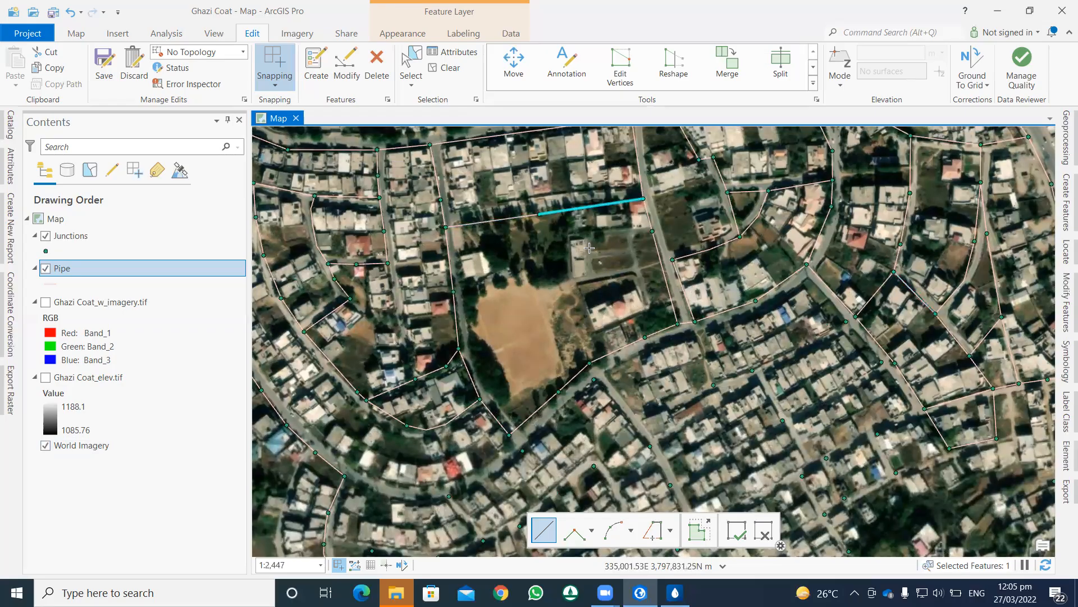
{"action": "scroll", "coordinate": [593, 253], "scroll_direction": "down", "scroll_amount": 1}
{"action": "scroll", "coordinate": [597, 260], "scroll_direction": "up", "scroll_amount": 1}
Add three junctions around the buildings northeast of the open ground, ending at the ground's northeastern edge.
{"action": "left_click", "coordinate": [71, 235]}
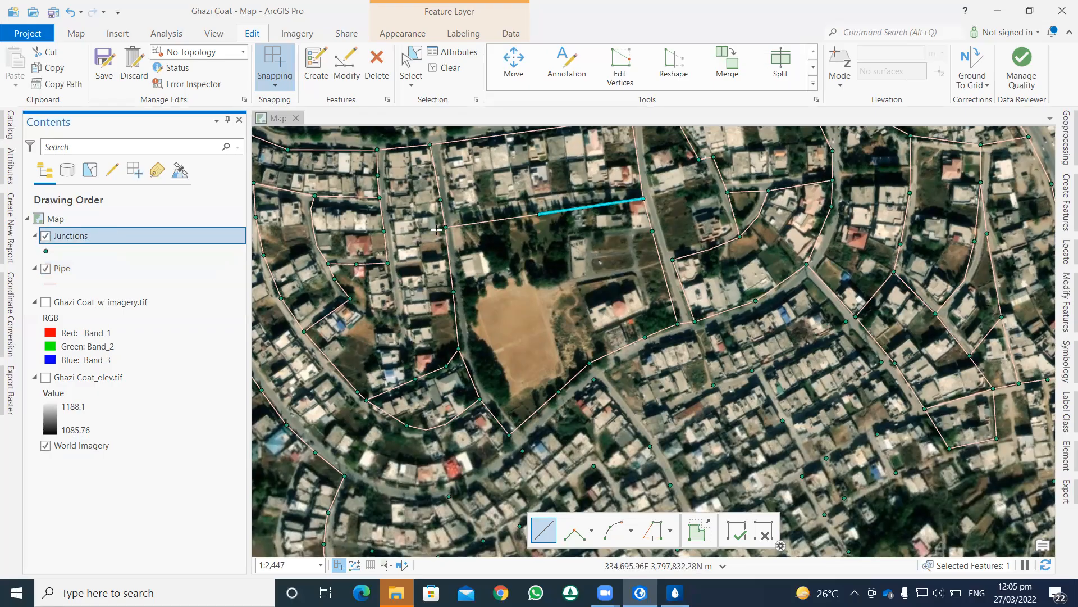
{"action": "left_click", "coordinate": [1065, 203]}
{"action": "left_click", "coordinate": [953, 234]}
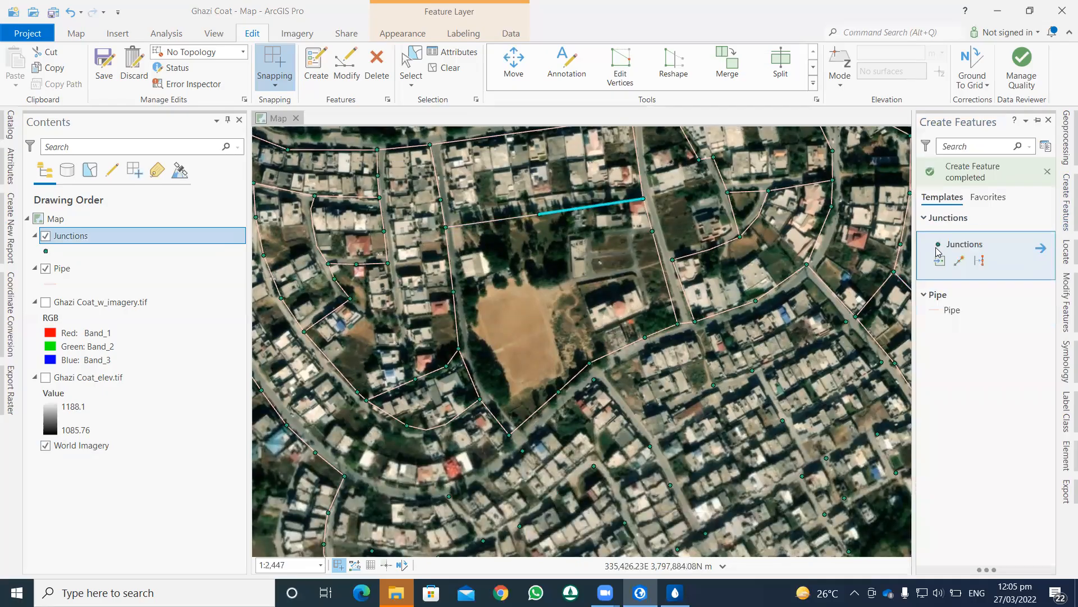
{"action": "left_click", "coordinate": [591, 238]}
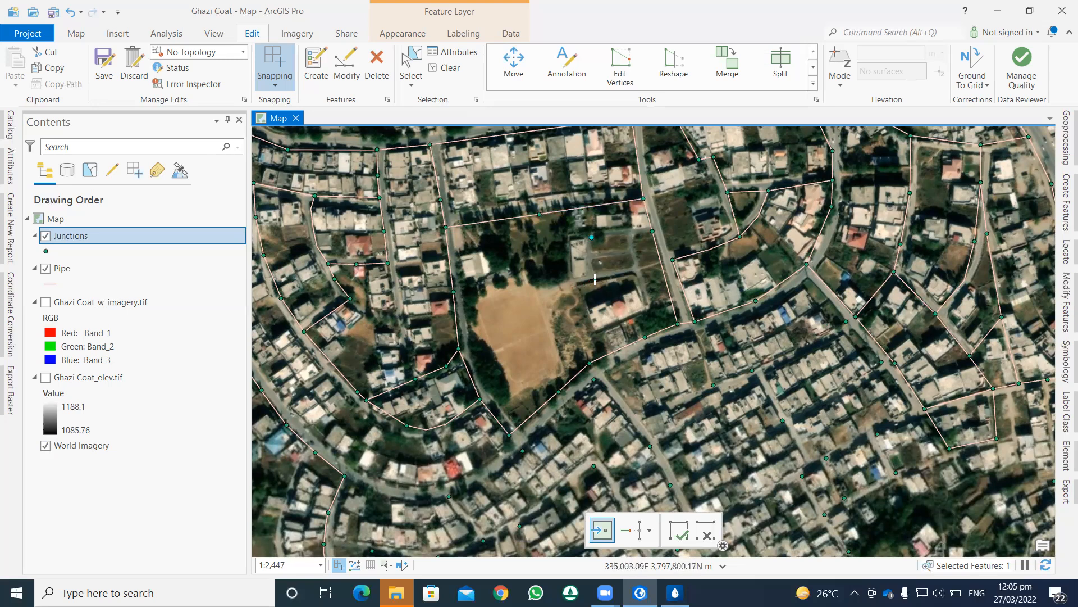
{"action": "left_click", "coordinate": [596, 280]}
{"action": "left_click", "coordinate": [548, 297]}
Draw pipes from the open ground's edge junction through the other two new junctions to the junction on the eastern street.
{"action": "left_click", "coordinate": [316, 66]}
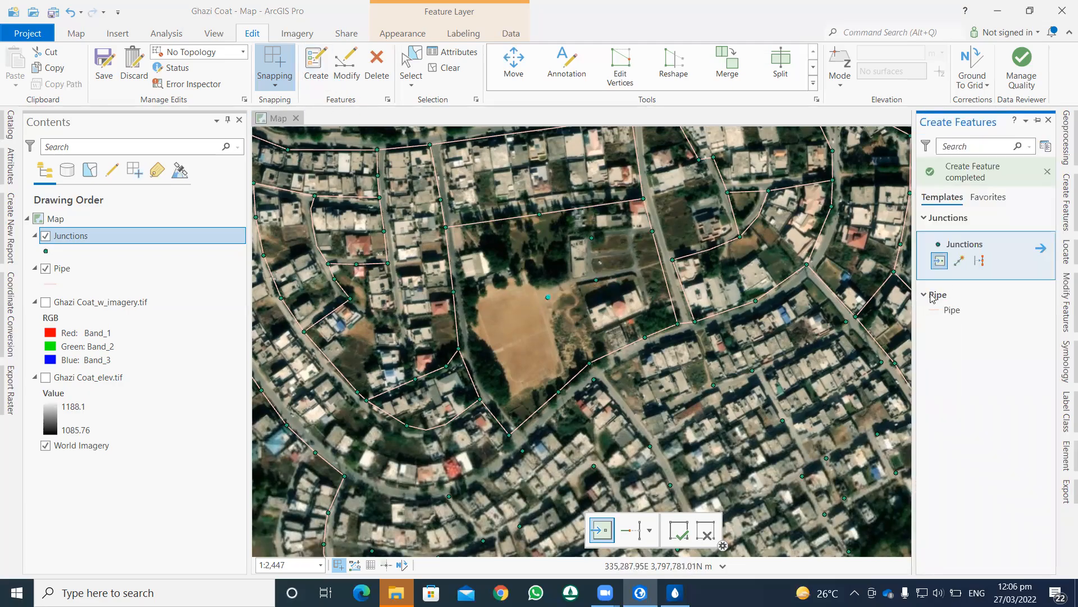
{"action": "left_click", "coordinate": [952, 309]}
{"action": "left_click", "coordinate": [547, 297]}
{"action": "left_click", "coordinate": [596, 279]}
{"action": "left_click", "coordinate": [591, 238]}
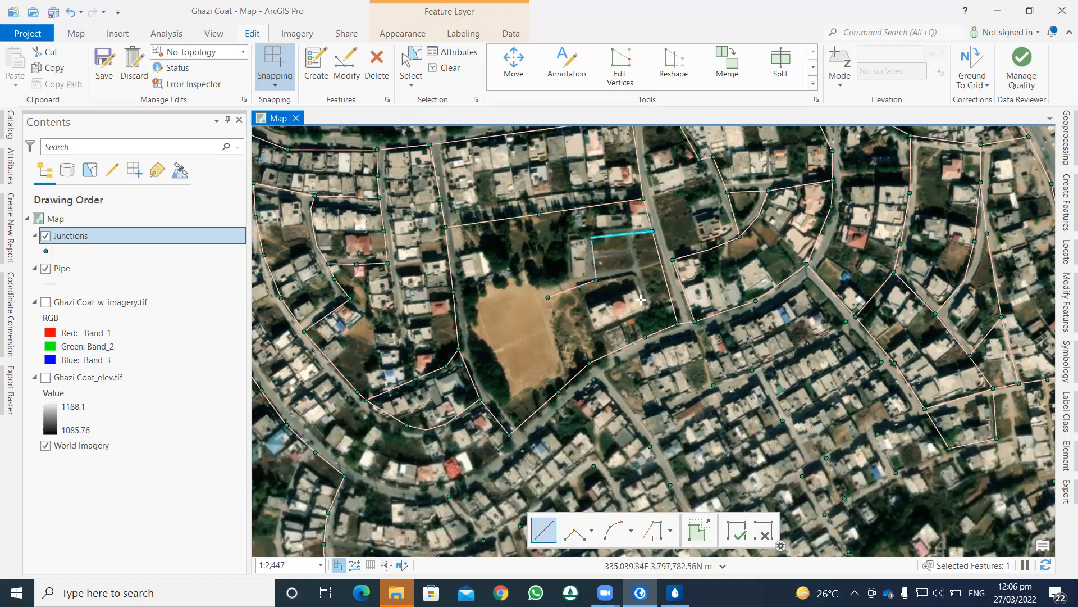
Draw three connected pipes southwest along the road south of the open ground, ending at the western street's branching junction.
{"action": "left_click_drag", "start_coordinate": [641, 290], "coordinate": [626, 238]}
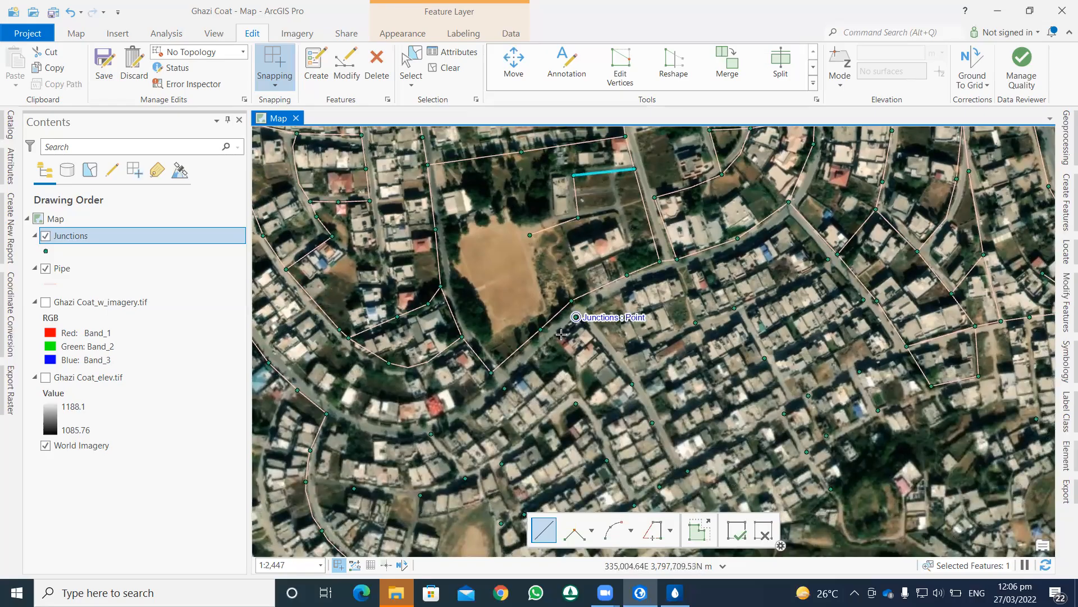
{"action": "left_click", "coordinate": [577, 318]}
{"action": "left_click", "coordinate": [504, 387]}
{"action": "left_click", "coordinate": [431, 433]}
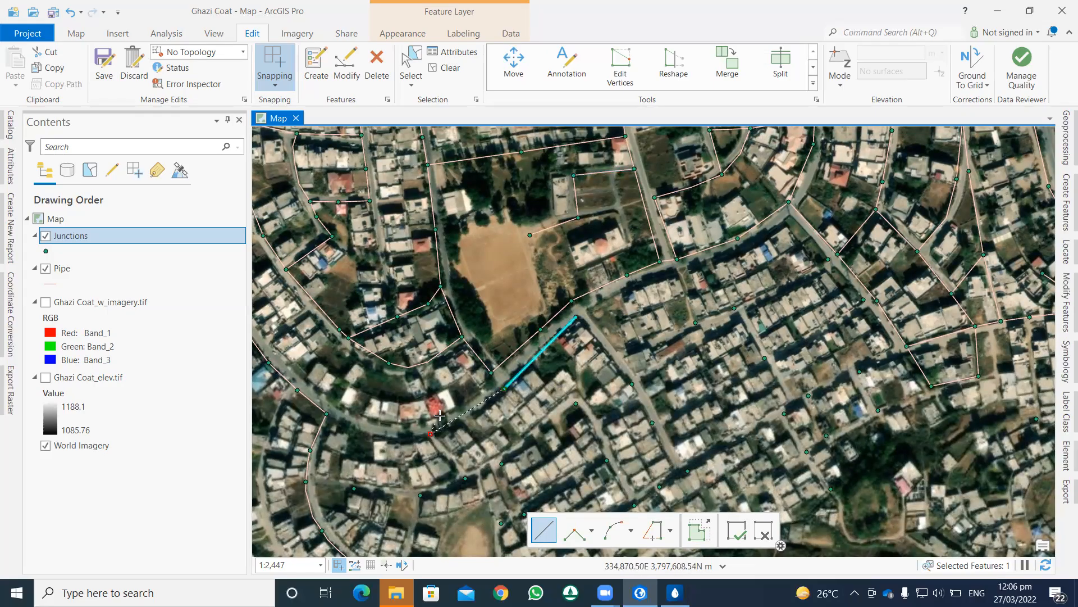
{"action": "left_click", "coordinate": [325, 413]}
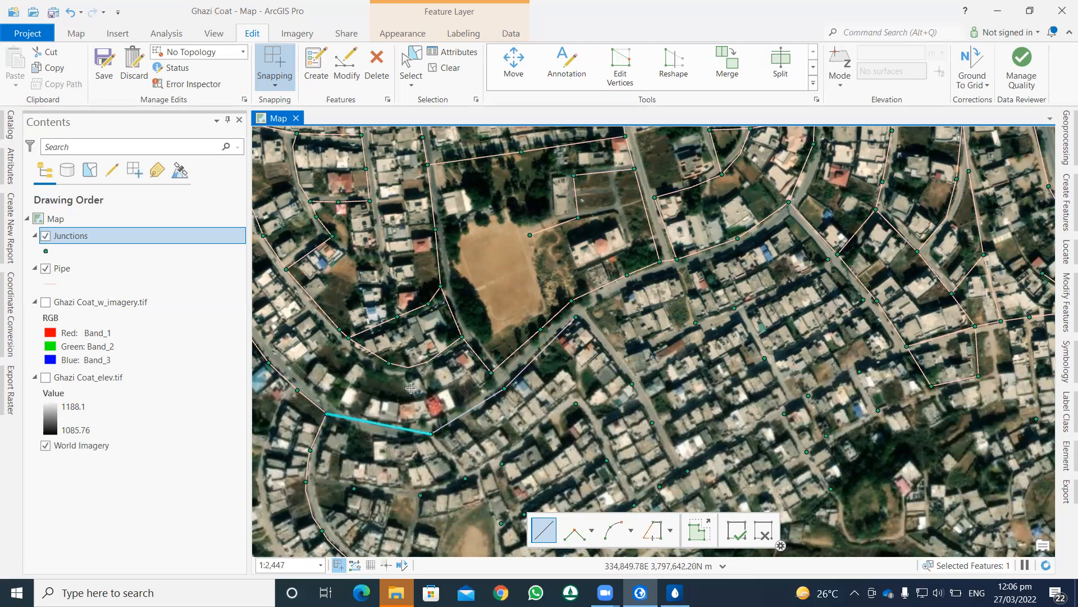
Delete the straight westernmost pipe and redraw it with intermediate bends following the curved road to the branching junction.
{"action": "key", "text": "Delete"}
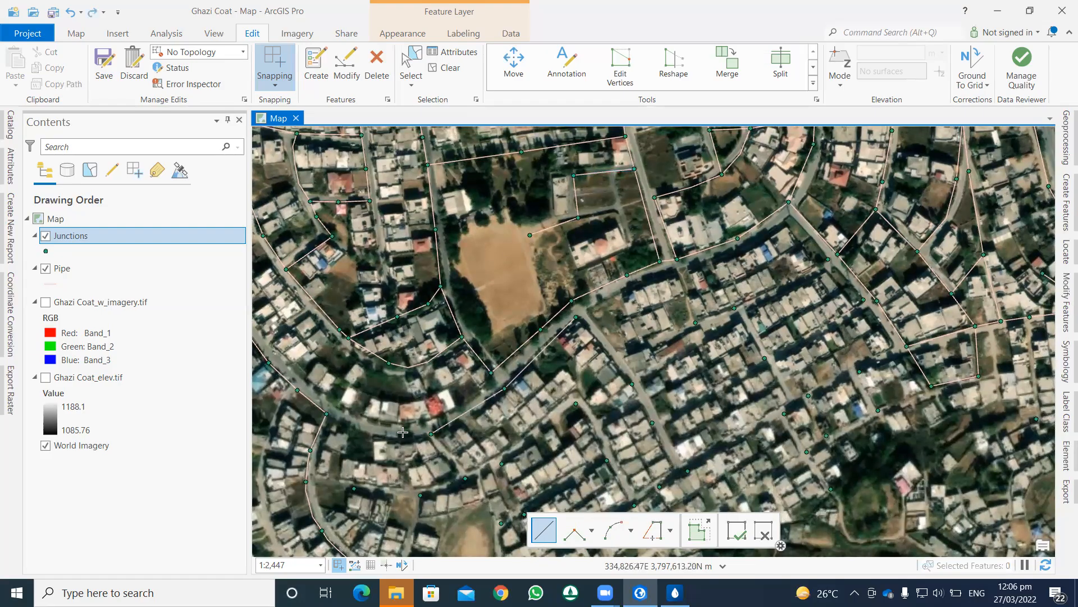
{"action": "left_click", "coordinate": [403, 439]}
{"action": "left_click", "coordinate": [329, 415]}
{"action": "key", "text": "F2"}
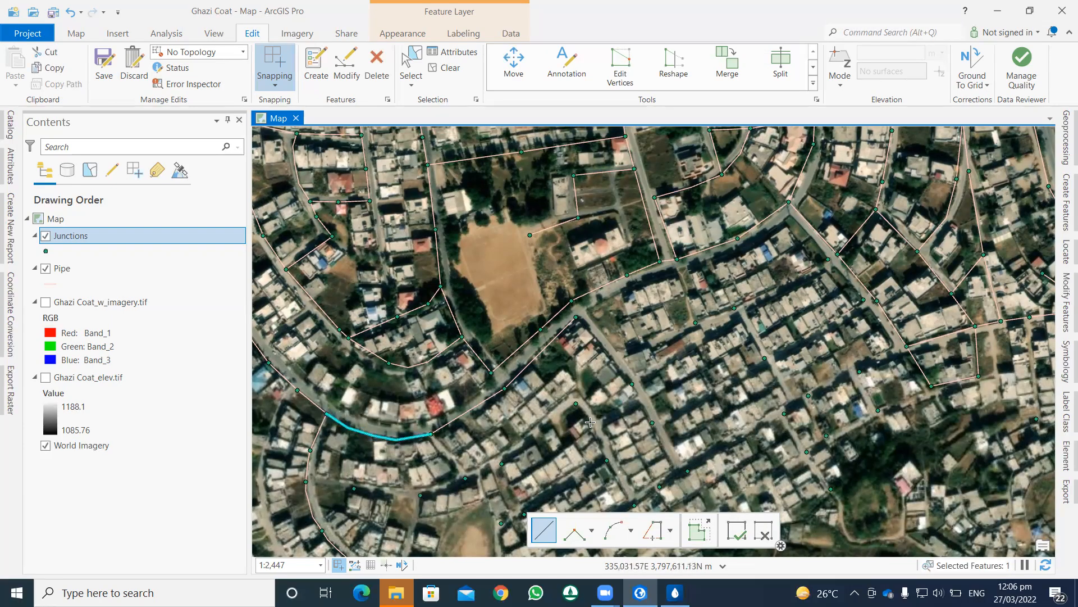
Draw connected pipes through the junctions of the lane south of the curved road, from the western loop northeast to the corner junction.
{"action": "left_click_drag", "start_coordinate": [373, 492], "coordinate": [389, 429]}
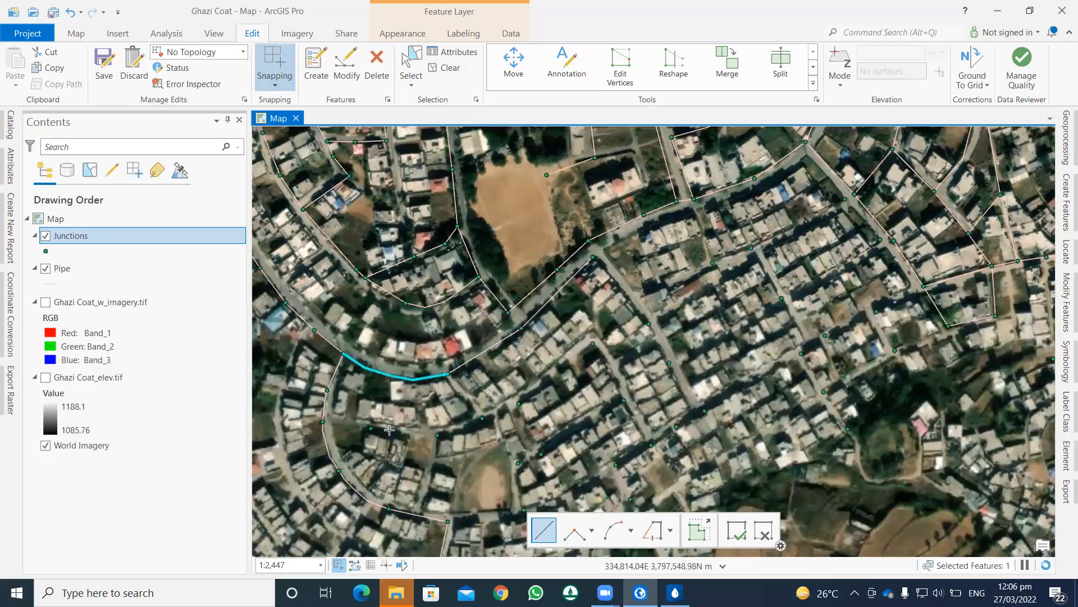
{"action": "left_click", "coordinate": [325, 420]}
{"action": "left_click", "coordinate": [372, 427]}
{"action": "left_click", "coordinate": [438, 435]}
{"action": "left_click", "coordinate": [483, 417]}
{"action": "left_click", "coordinate": [521, 401]}
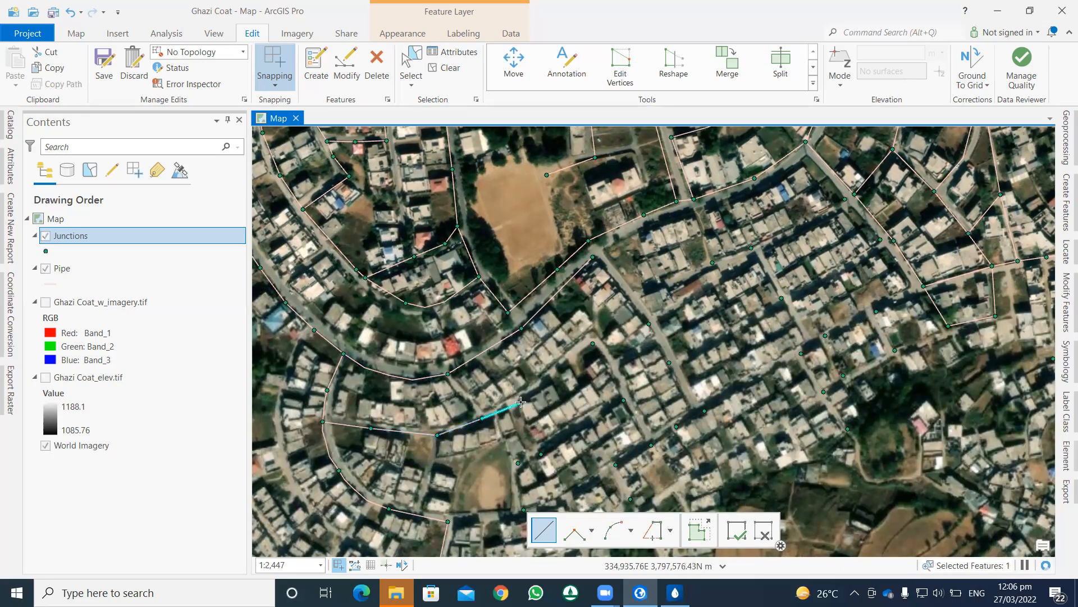
{"action": "left_click", "coordinate": [592, 344]}
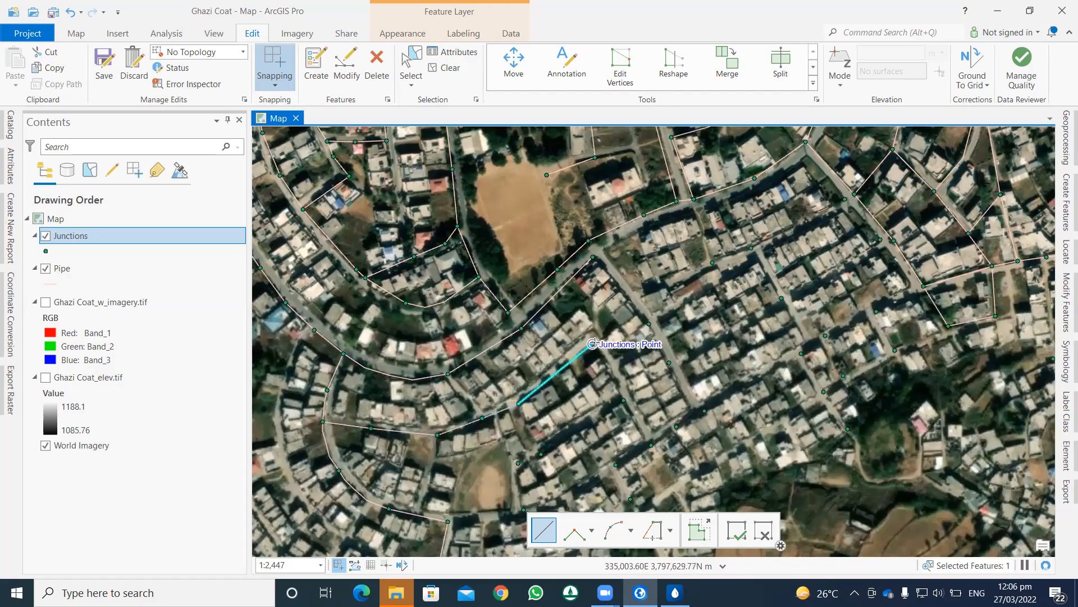
Draw a pipe from the lane's northeastern corner junction southeast to the next junction down the adjoining street.
{"action": "left_click", "coordinate": [624, 400]}
{"action": "scroll", "coordinate": [618, 393], "scroll_direction": "up", "scroll_amount": 3}
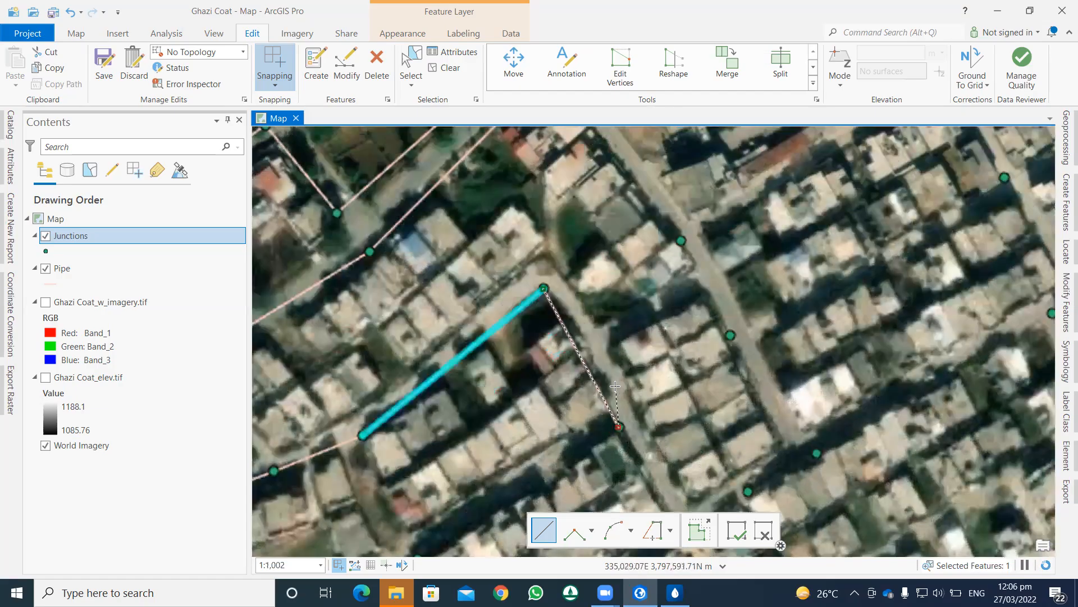
{"action": "left_click", "coordinate": [736, 530]}
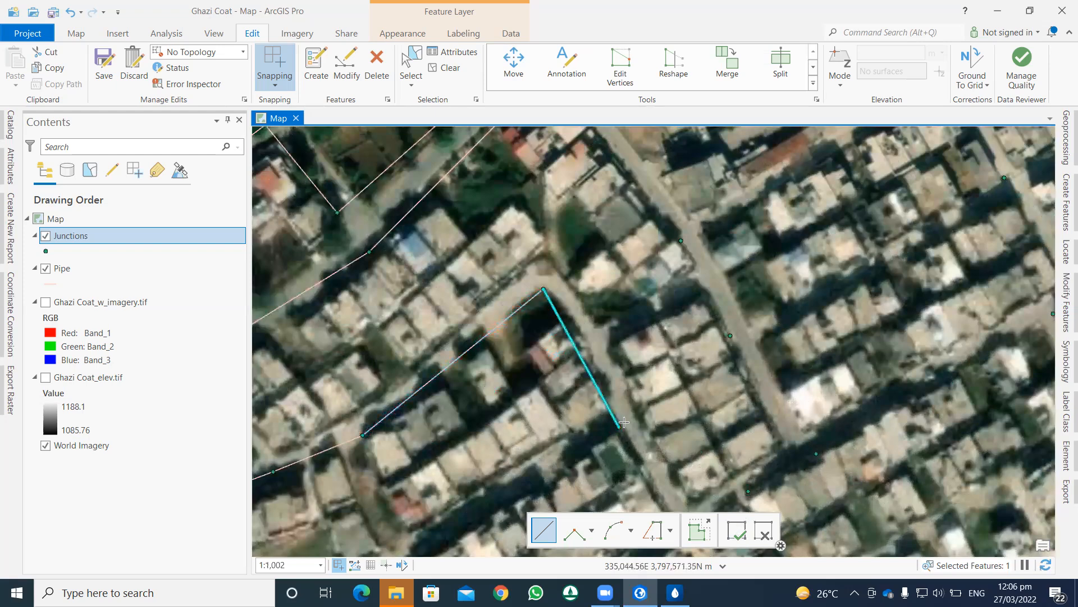
Move the new pipe's southeastern end slightly northeast onto the road centre and select the misplaced junction beside it.
{"action": "left_click", "coordinate": [347, 67]}
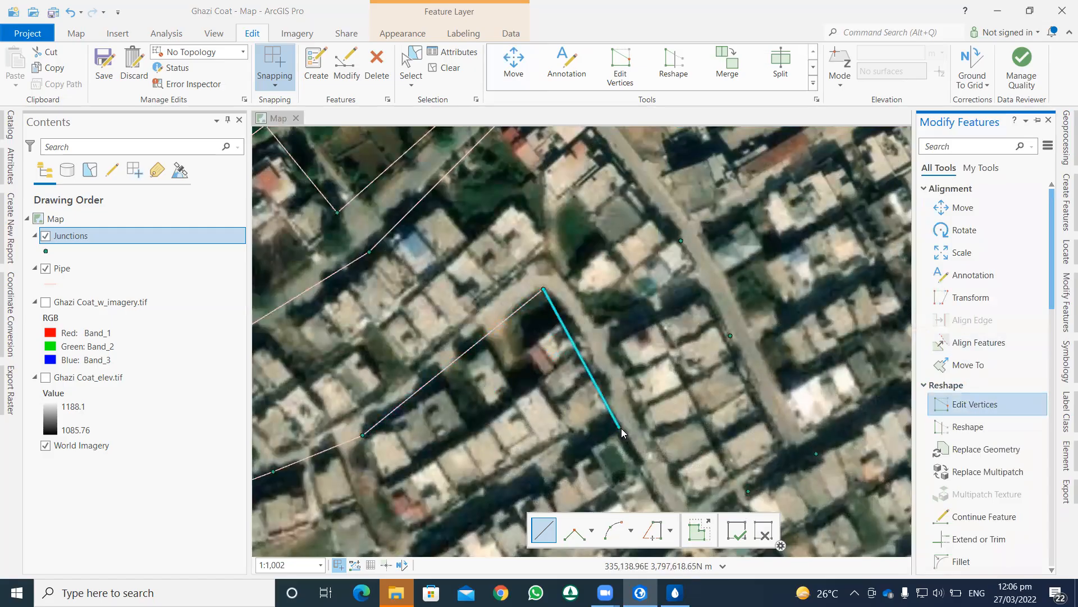
{"action": "left_click_drag", "start_coordinate": [623, 424], "coordinate": [625, 421]}
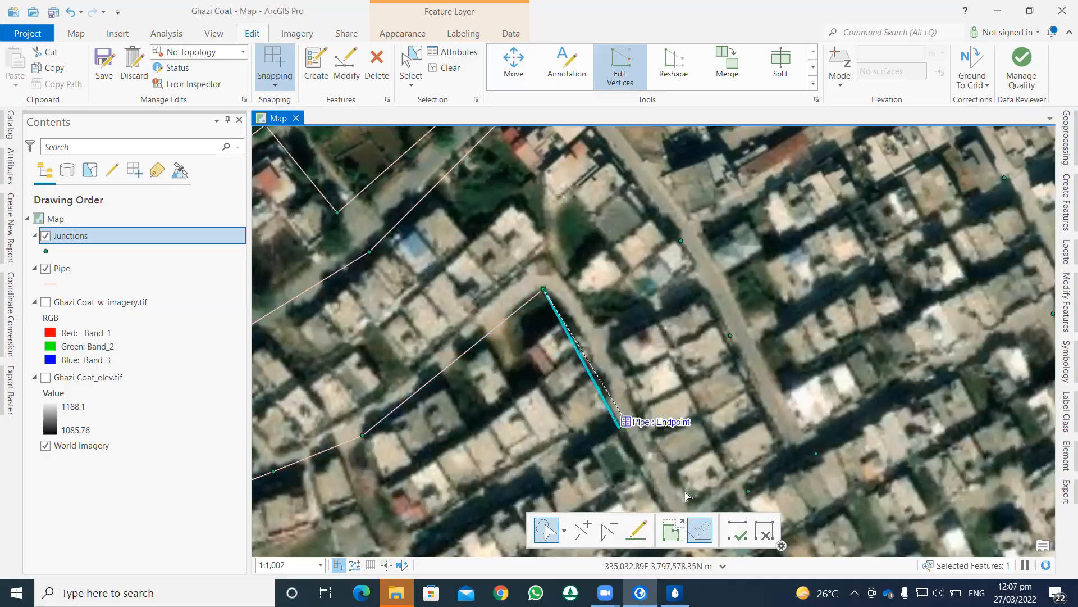
{"action": "left_click", "coordinate": [737, 537]}
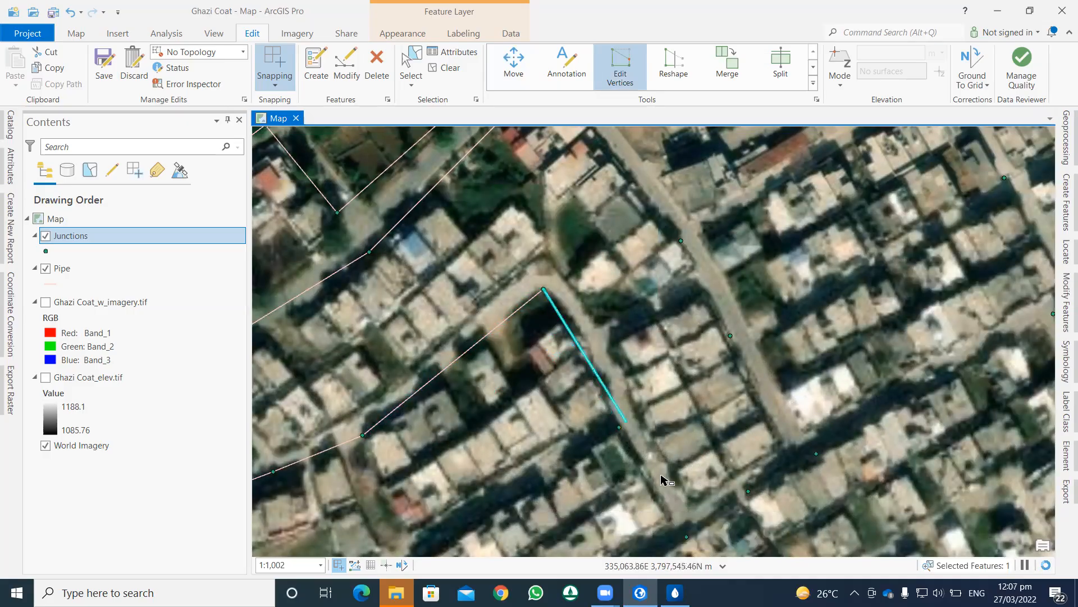
{"action": "left_click", "coordinate": [621, 429]}
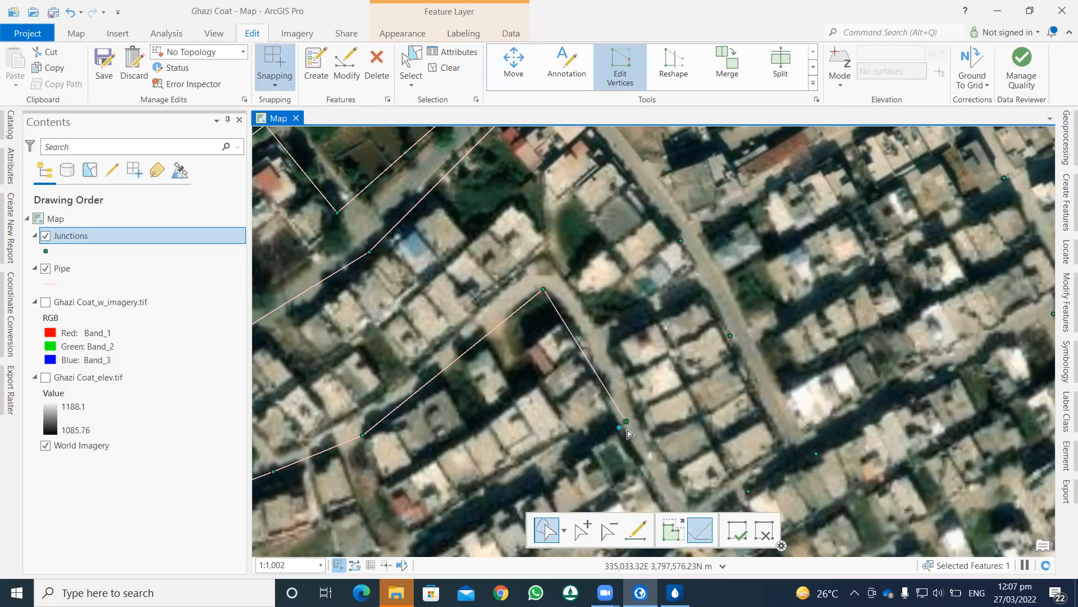
Finish moving the junction onto the southeast end of the pipe and save the edits.
{"action": "key", "text": "F2"}
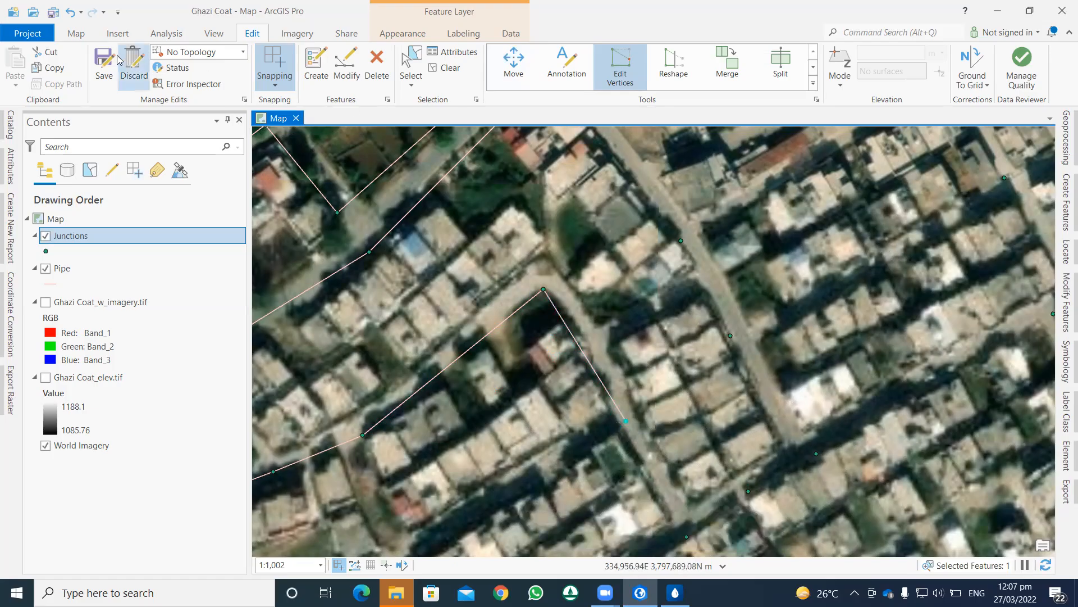
{"action": "left_click", "coordinate": [108, 62]}
{"action": "left_click", "coordinate": [554, 312]}
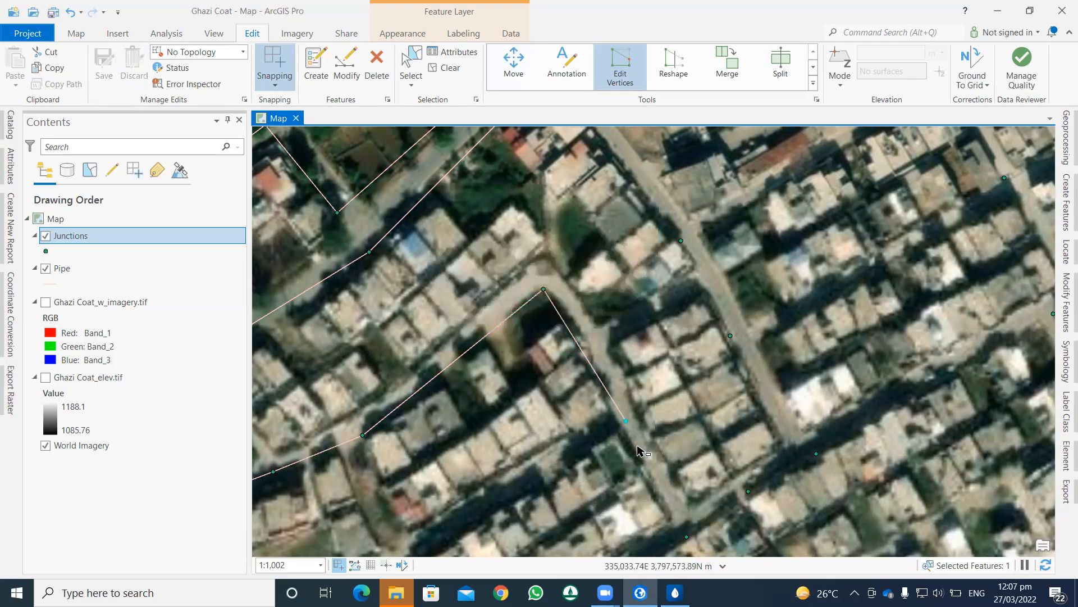
Draw three connected pipe segments from that junction southwest through the next two junctions, ending south at the junction beside the open field.
{"action": "scroll", "coordinate": [632, 411], "scroll_direction": "down", "scroll_amount": 3}
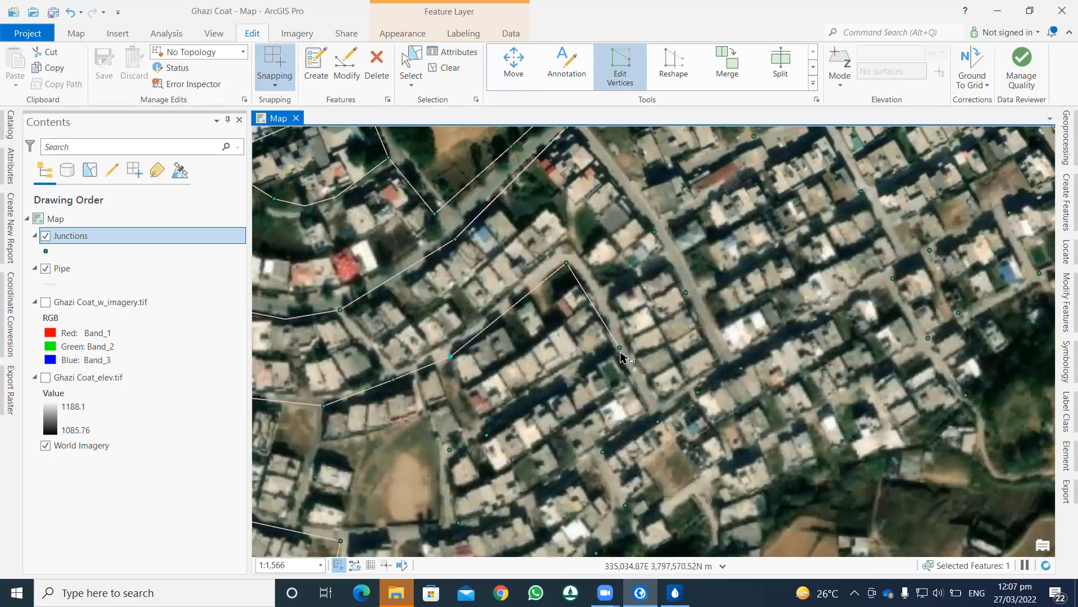
{"action": "left_click", "coordinate": [1061, 211]}
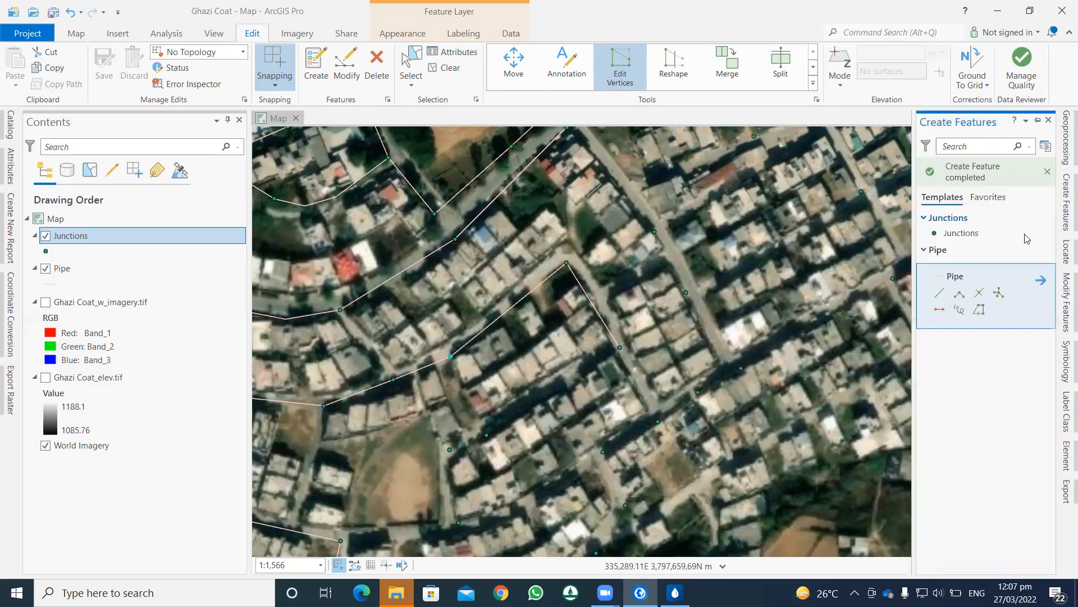
{"action": "left_click", "coordinate": [619, 347]}
{"action": "double_click", "coordinate": [485, 435]}
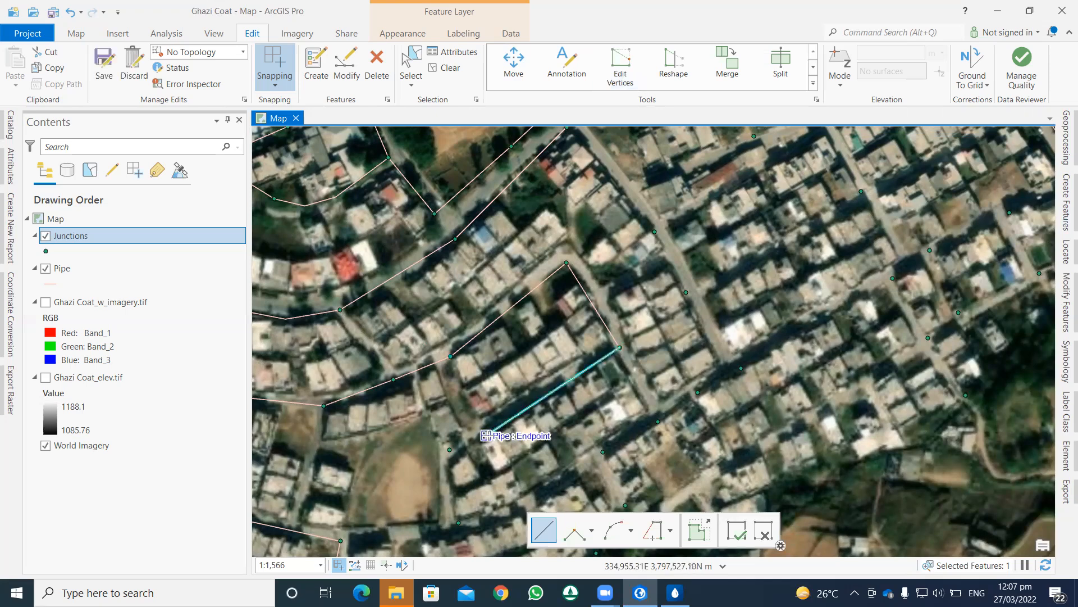
{"action": "left_click", "coordinate": [456, 443]}
{"action": "left_click", "coordinate": [449, 450]}
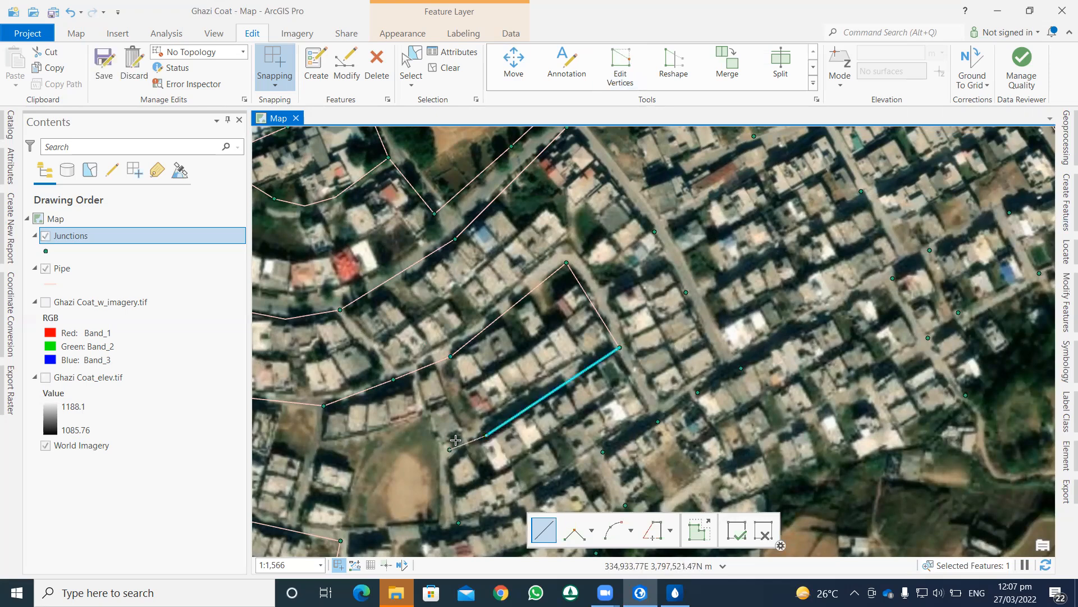
{"action": "double_click", "coordinate": [458, 523]}
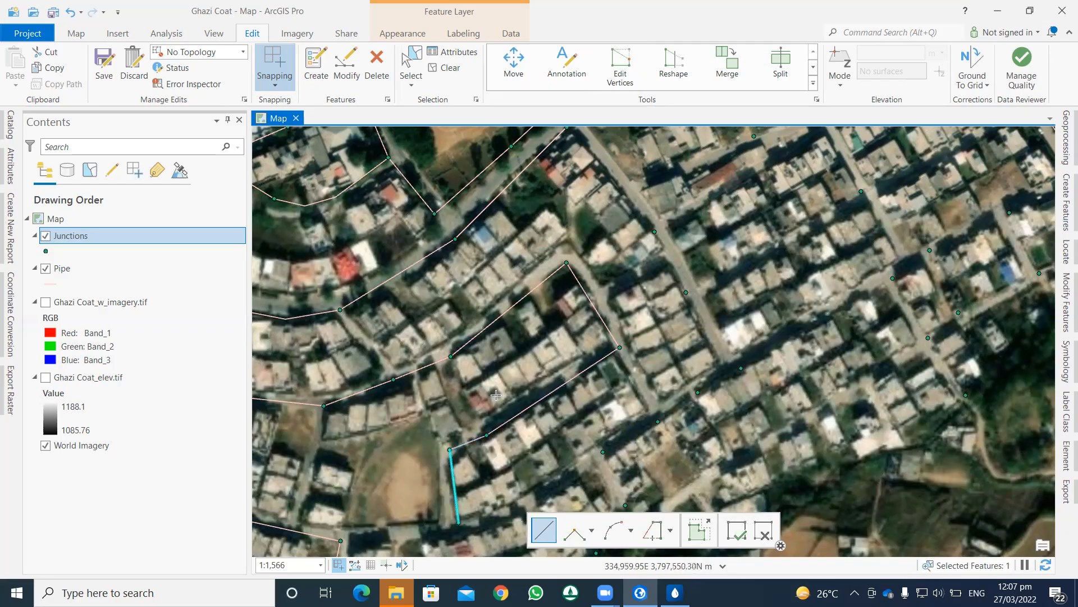
Edit the vertices of the new pipe beside the open field, shifting its south and north ends west onto the road.
{"action": "left_click", "coordinate": [347, 65]}
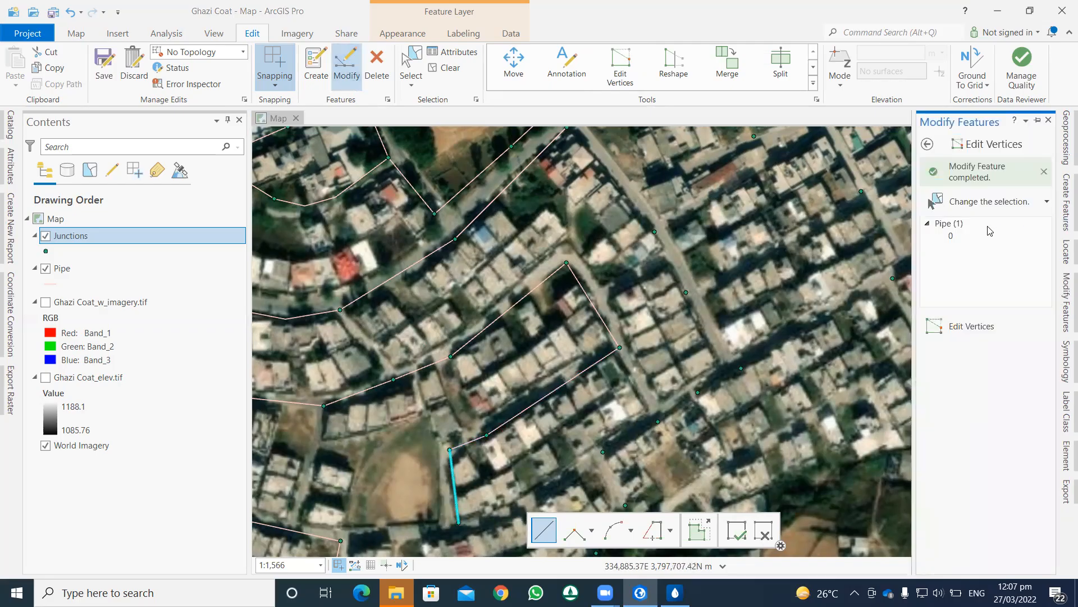
{"action": "left_click", "coordinate": [962, 410]}
{"action": "left_click_drag", "start_coordinate": [527, 404], "coordinate": [555, 340]}
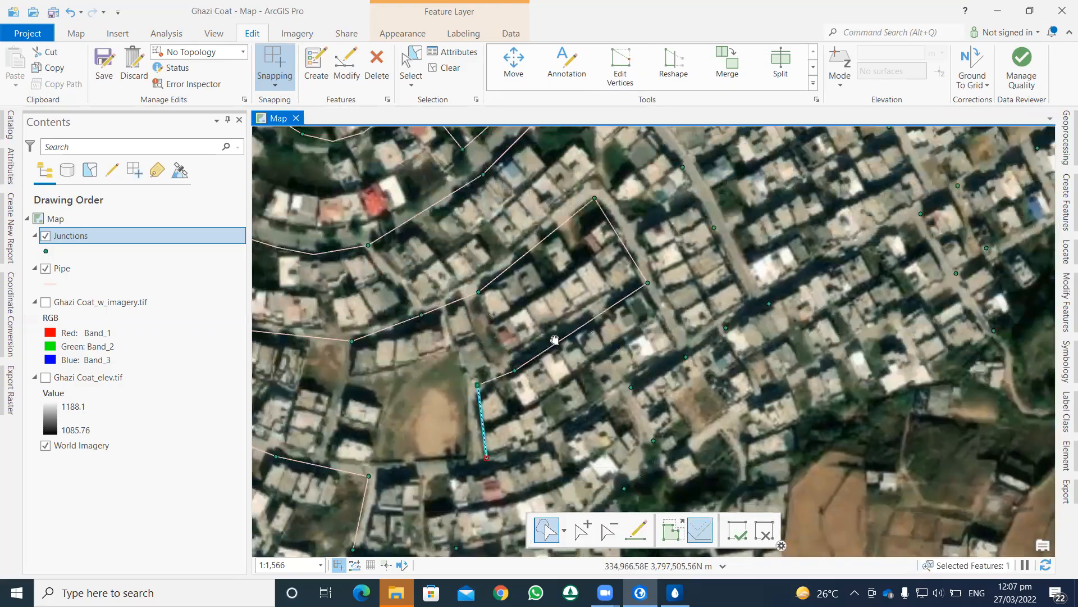
{"action": "scroll", "coordinate": [505, 398], "scroll_direction": "up", "scroll_amount": 5}
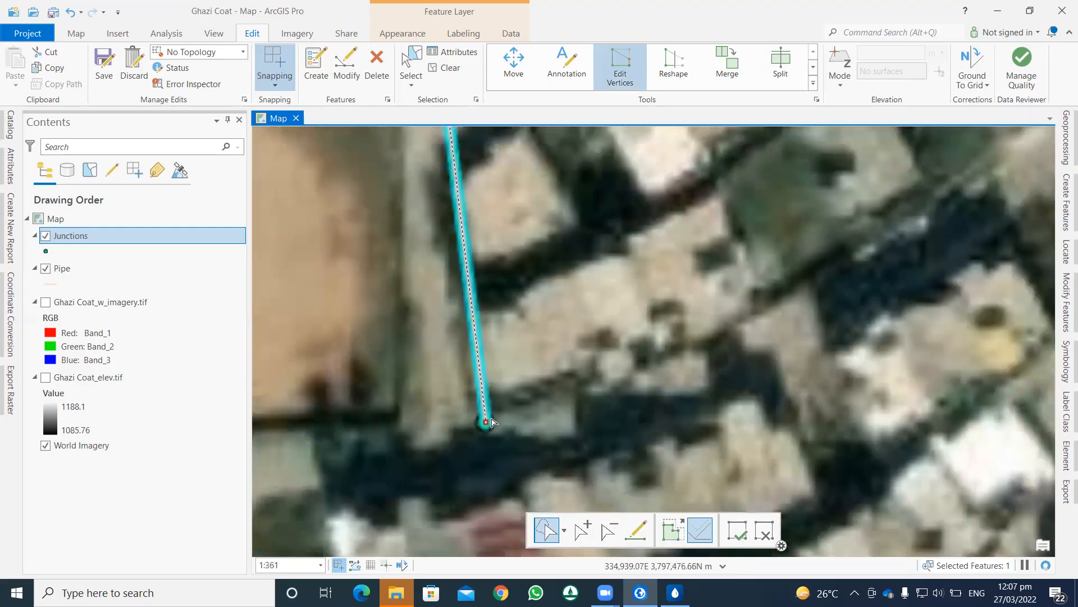
{"action": "left_click_drag", "start_coordinate": [486, 422], "coordinate": [435, 422]}
{"action": "left_click_drag", "start_coordinate": [515, 339], "coordinate": [557, 409]}
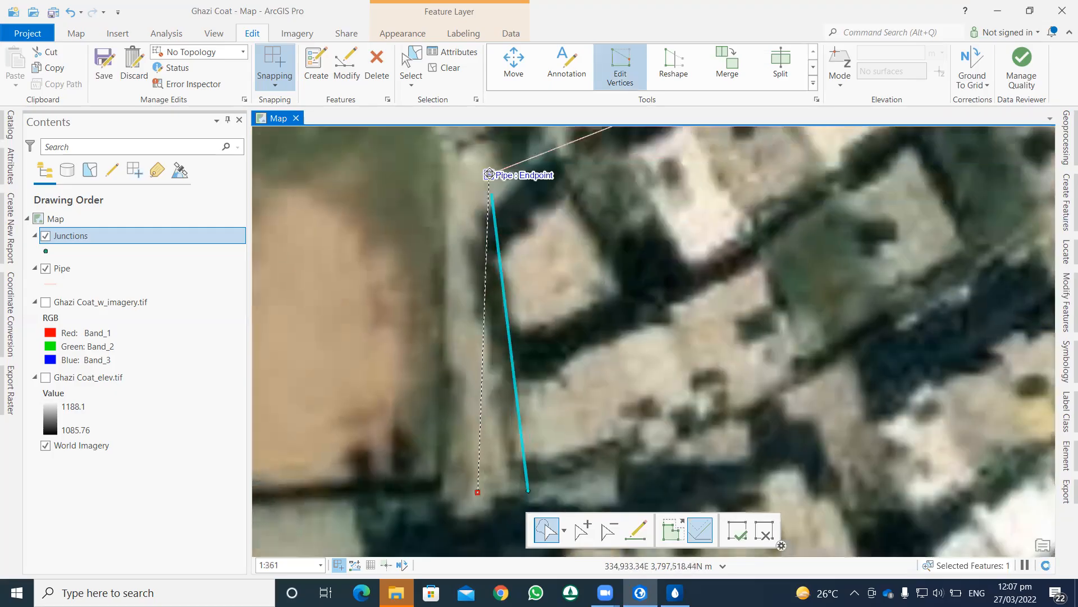
{"action": "left_click_drag", "start_coordinate": [480, 173], "coordinate": [475, 174]}
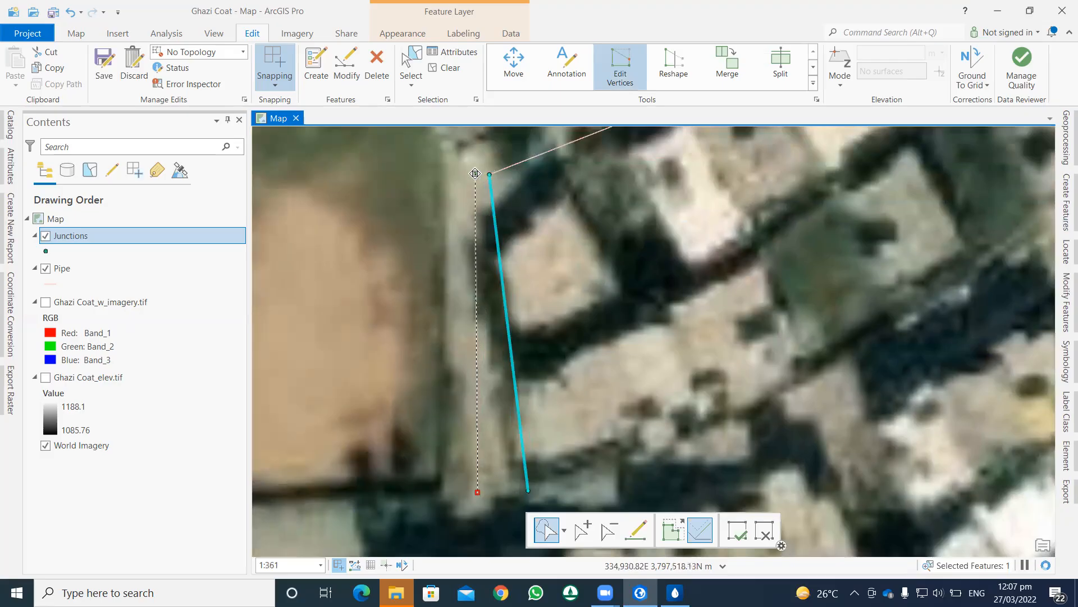
Move the northern junction and the adjoining pipe's end onto the north end of the shifted pipe.
{"action": "left_click", "coordinate": [490, 174]}
{"action": "left_click", "coordinate": [491, 174]}
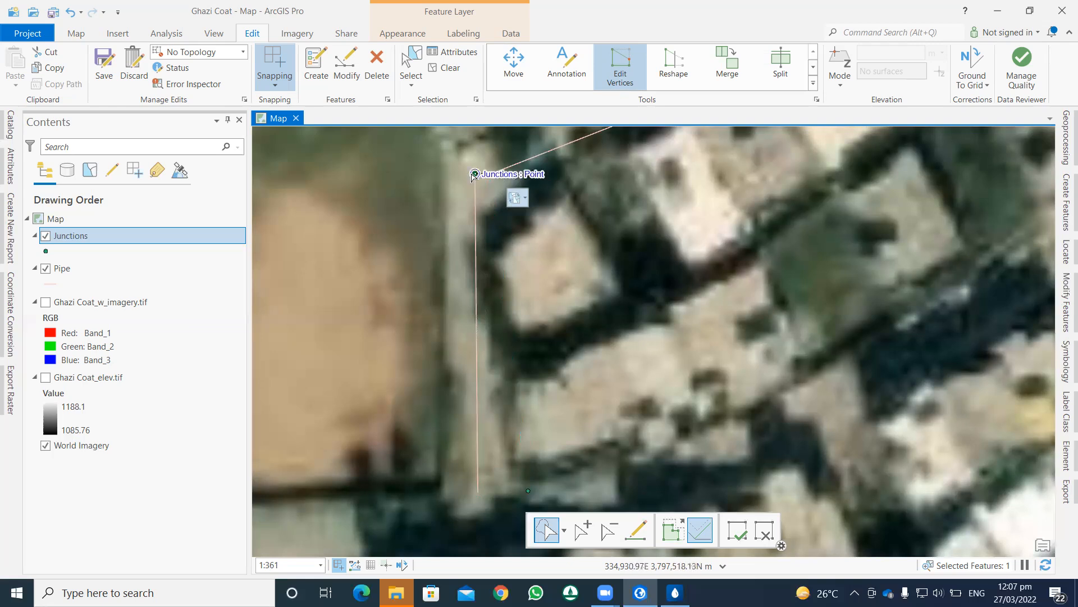
{"action": "left_click", "coordinate": [526, 161]}
{"action": "left_click_drag", "start_coordinate": [489, 175], "coordinate": [475, 173]}
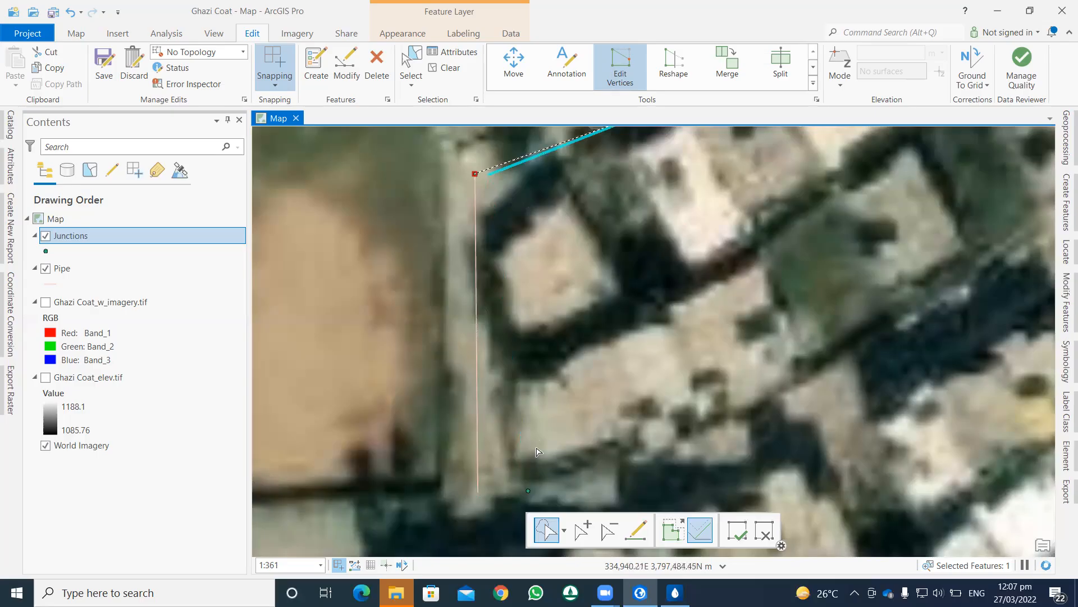
Snap the southern junction onto the south end of the shifted pipe and finish the edit.
{"action": "left_click", "coordinate": [529, 491]}
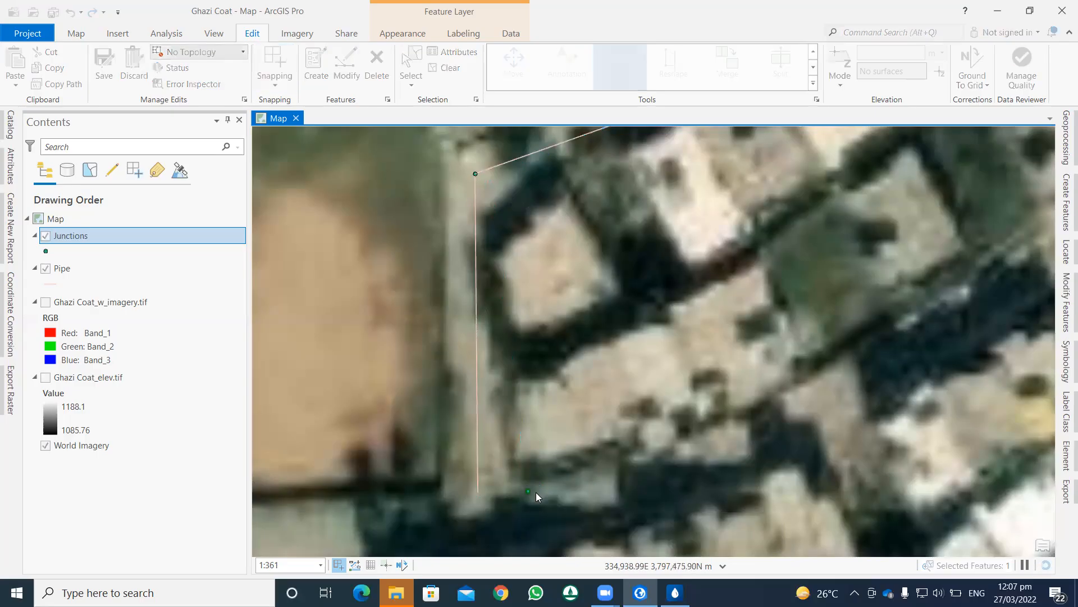
{"action": "left_click_drag", "start_coordinate": [528, 490], "coordinate": [478, 492]}
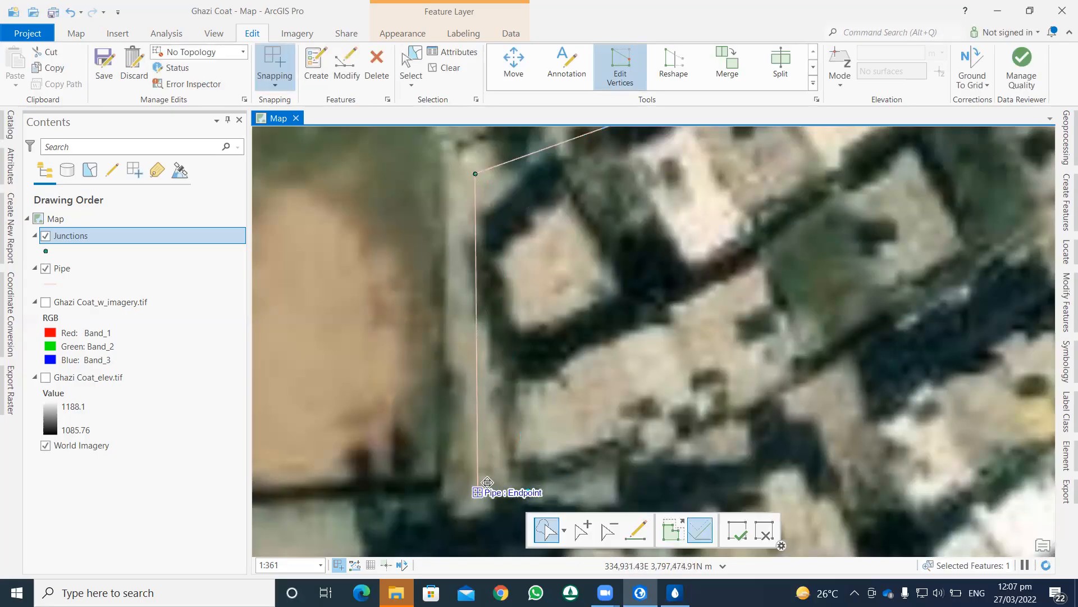
{"action": "left_click", "coordinate": [738, 529]}
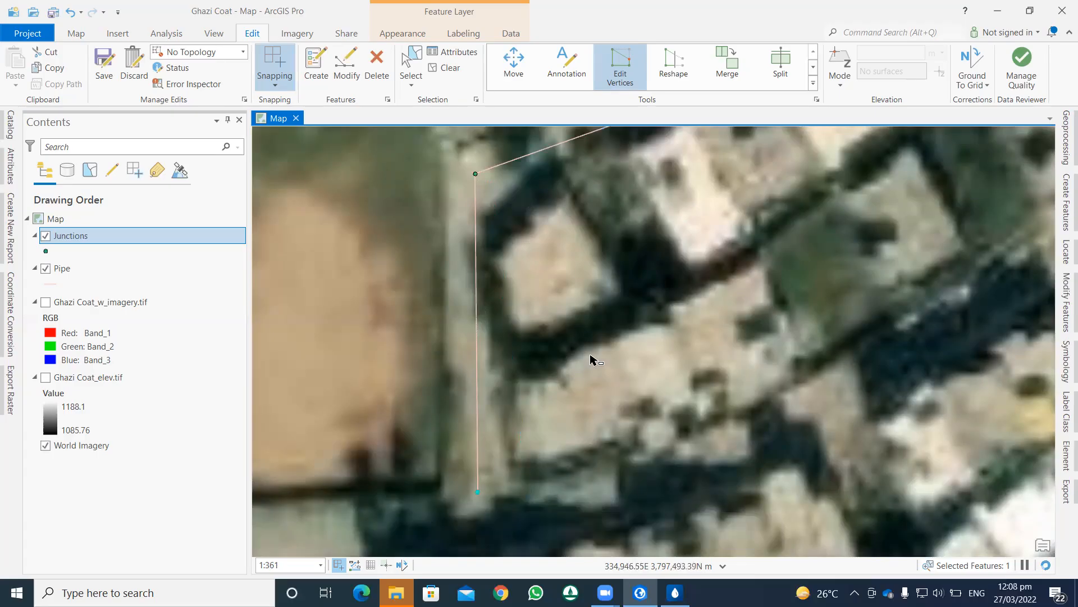
Move the junction at the north end of the field-side pipe, with both connected pipe ends, slightly south along the road.
{"action": "scroll", "coordinate": [592, 360], "scroll_direction": "down", "scroll_amount": 3}
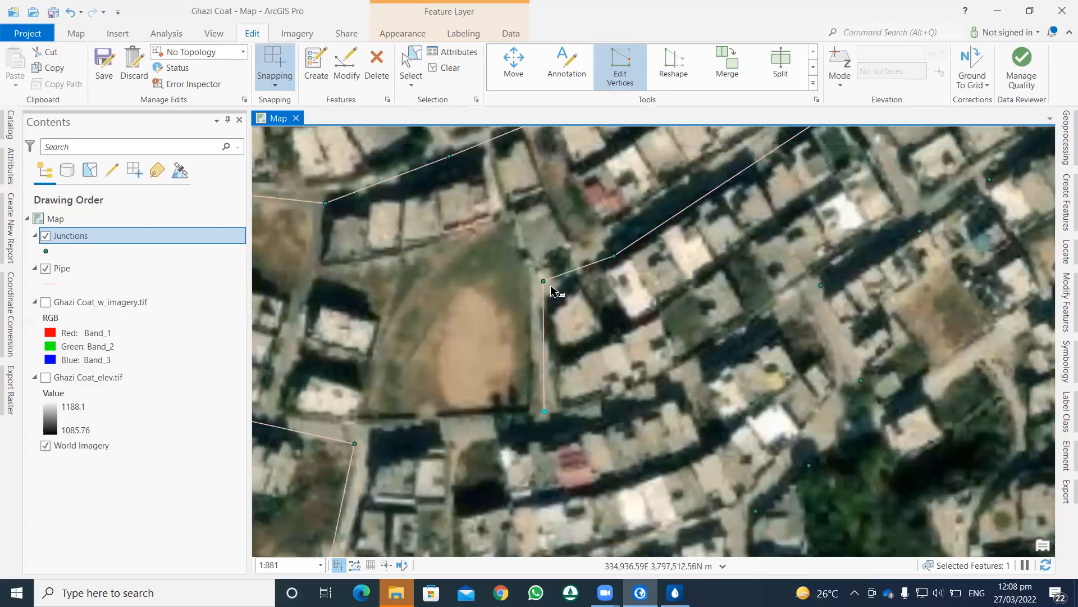
{"action": "left_click_drag", "start_coordinate": [556, 288], "coordinate": [576, 320]}
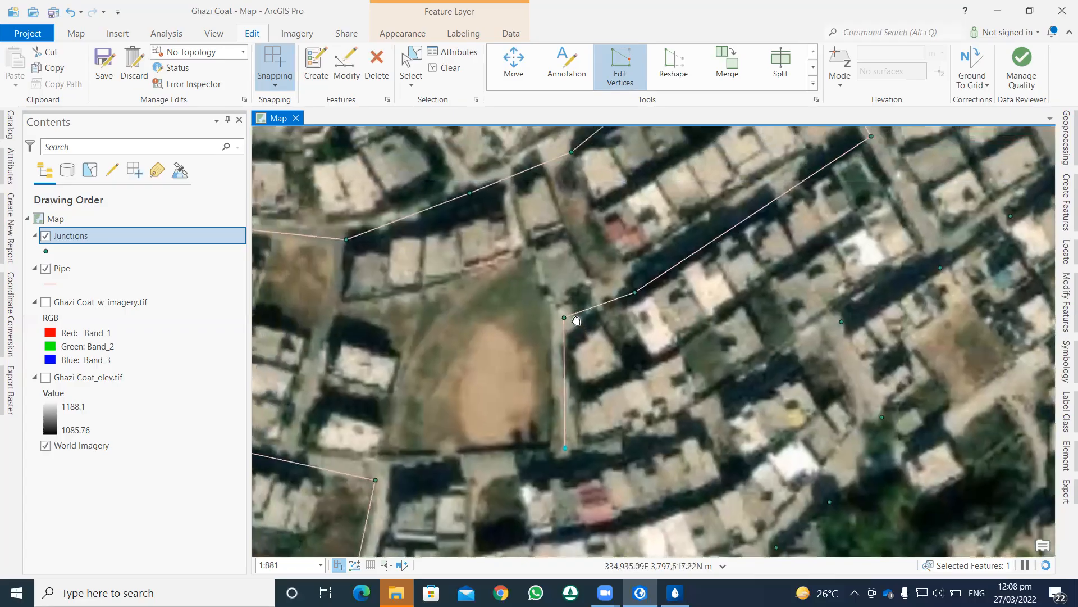
{"action": "scroll", "coordinate": [561, 315], "scroll_direction": "up", "scroll_amount": 3}
{"action": "scroll", "coordinate": [565, 320], "scroll_direction": "down", "scroll_amount": 1}
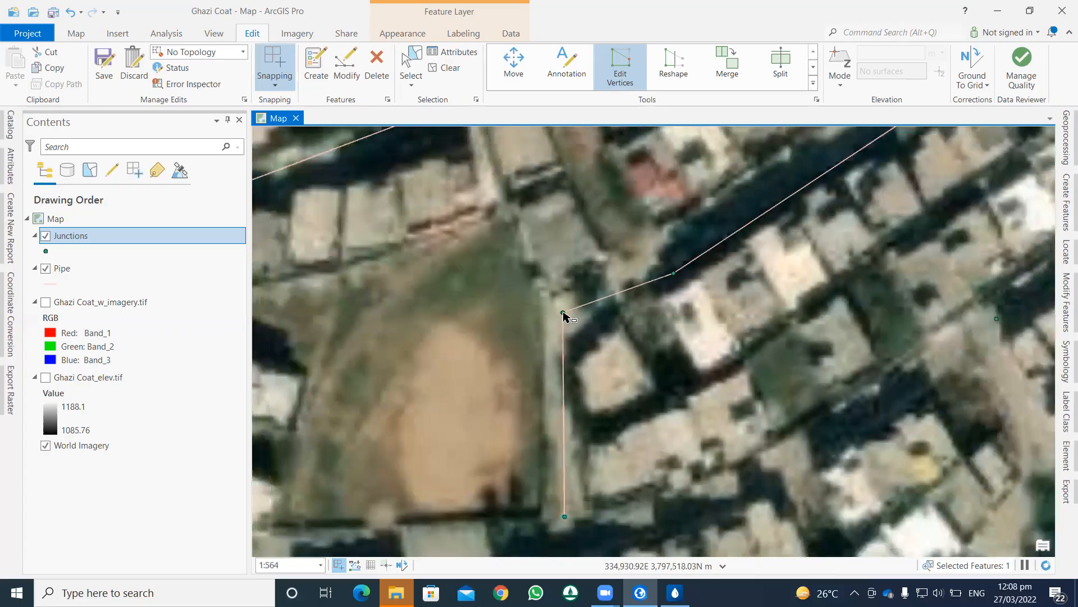
{"action": "left_click", "coordinate": [563, 314]}
{"action": "scroll", "coordinate": [564, 314], "scroll_direction": "up", "scroll_amount": 3}
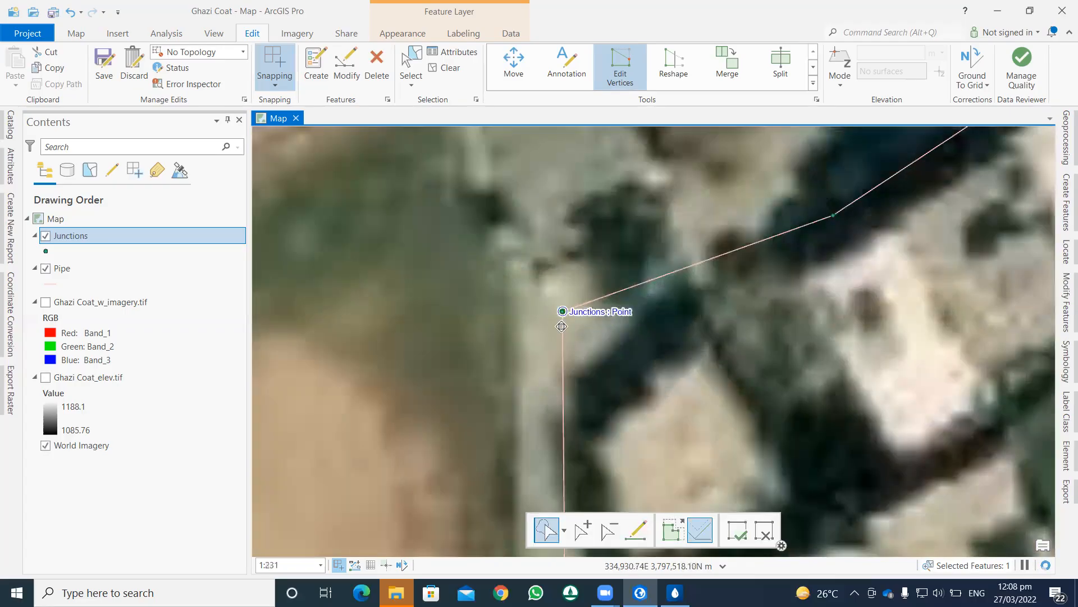
{"action": "left_click_drag", "start_coordinate": [561, 326], "coordinate": [563, 356]}
{"action": "left_click", "coordinate": [576, 311]}
{"action": "left_click_drag", "start_coordinate": [562, 311], "coordinate": [562, 356]}
{"action": "left_click", "coordinate": [561, 317]}
{"action": "left_click_drag", "start_coordinate": [562, 316], "coordinate": [600, 374]}
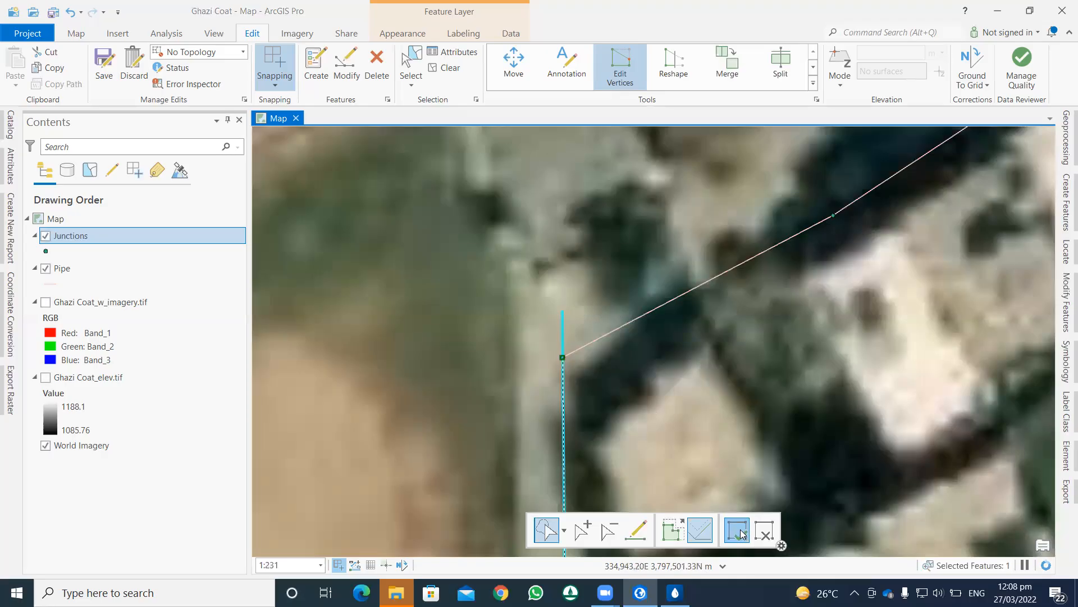
Move the junction and the pipe end southeast of the open field farther south to the crossing road.
{"action": "scroll", "coordinate": [663, 372], "scroll_direction": "down", "scroll_amount": 6}
{"action": "left_click_drag", "start_coordinate": [662, 401], "coordinate": [666, 284]}
{"action": "scroll", "coordinate": [666, 283], "scroll_direction": "down", "scroll_amount": 2}
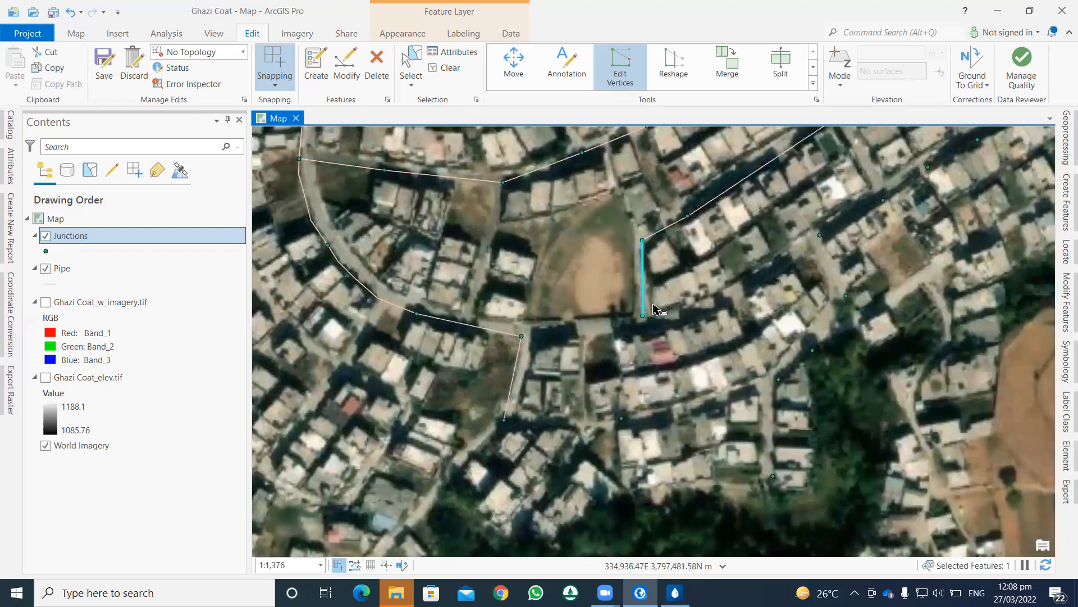
{"action": "scroll", "coordinate": [653, 307], "scroll_direction": "down", "scroll_amount": 2}
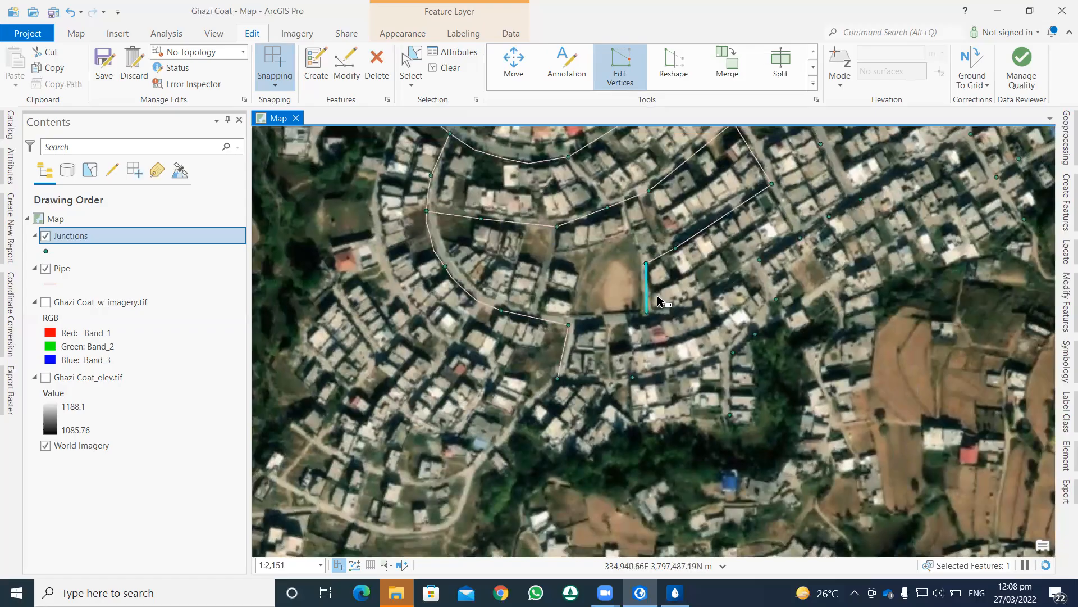
{"action": "scroll", "coordinate": [659, 301], "scroll_direction": "down", "scroll_amount": 2}
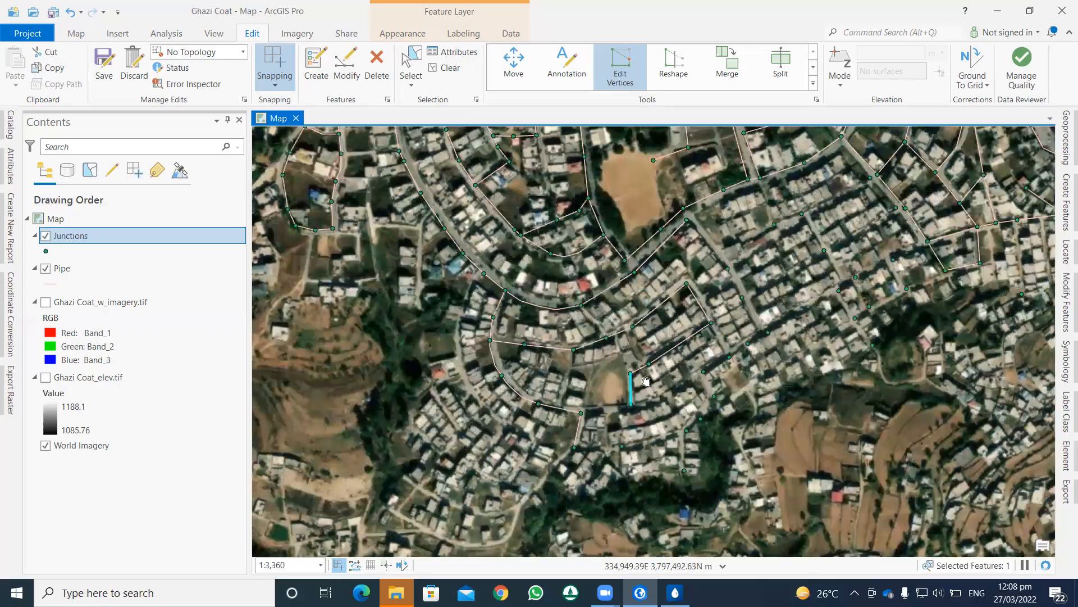
{"action": "left_click_drag", "start_coordinate": [645, 391], "coordinate": [648, 314]}
{"action": "scroll", "coordinate": [633, 335], "scroll_direction": "up", "scroll_amount": 4}
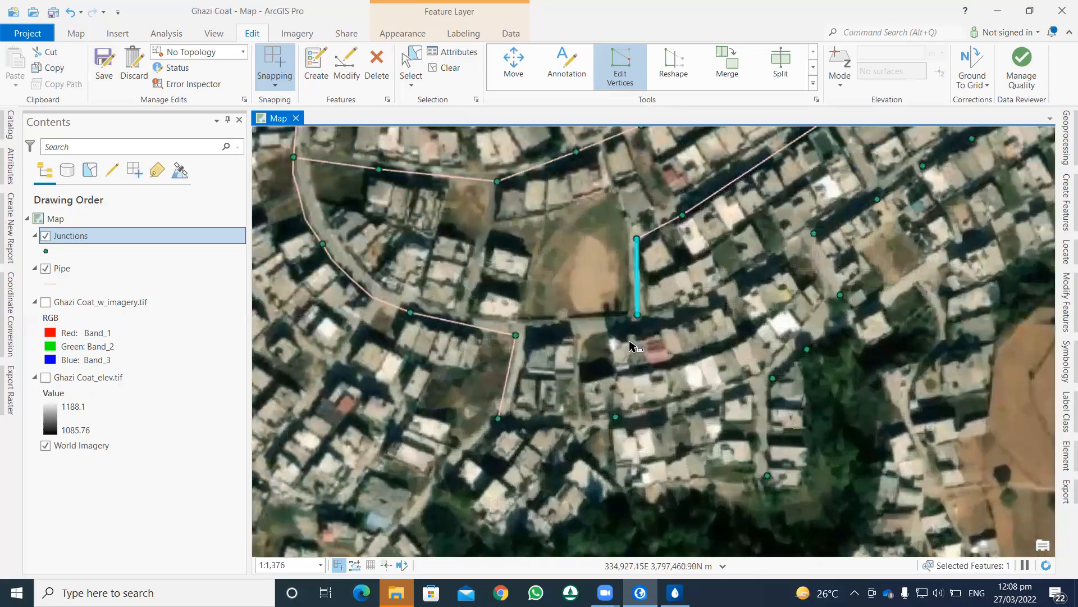
{"action": "scroll", "coordinate": [639, 323], "scroll_direction": "up", "scroll_amount": 1}
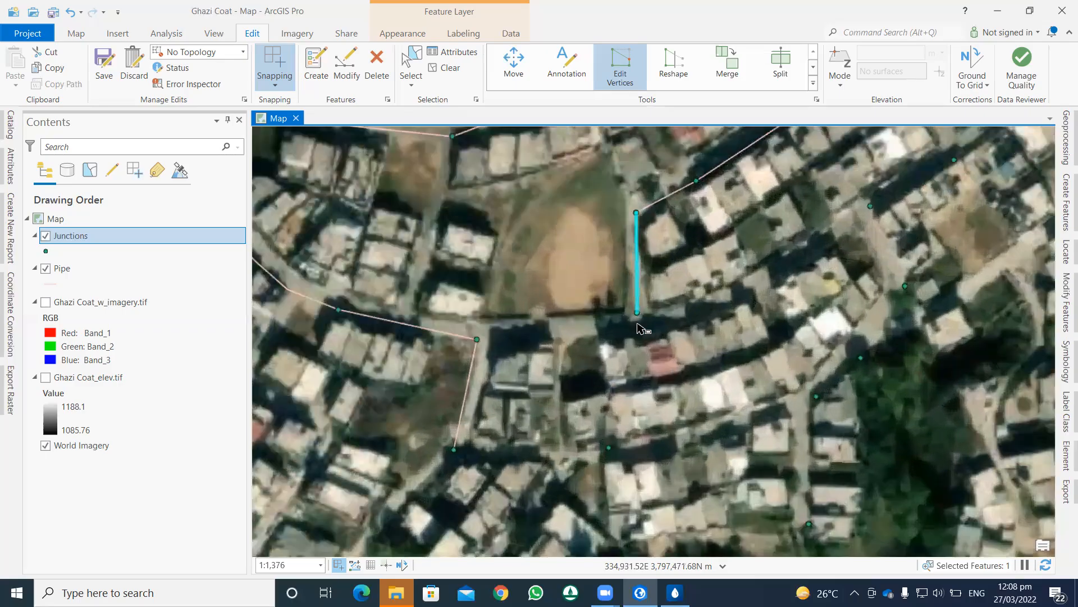
{"action": "left_click", "coordinate": [638, 316]}
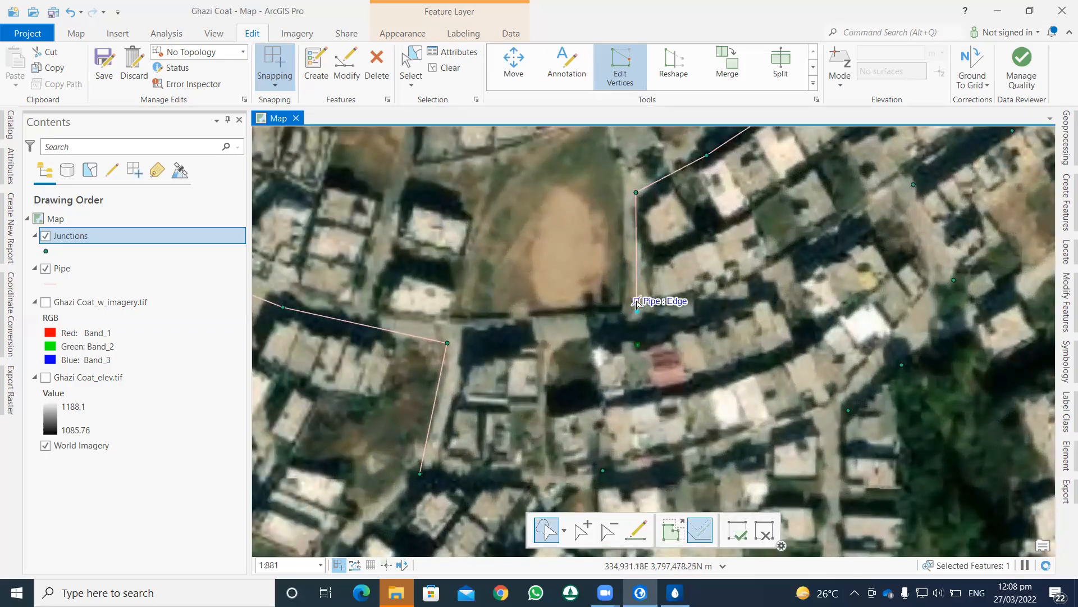
{"action": "left_click_drag", "start_coordinate": [636, 310], "coordinate": [638, 344]}
Draw a straight pipe from the moved southern junction west to the existing junction southwest of the open field.
{"action": "left_click", "coordinate": [316, 63]}
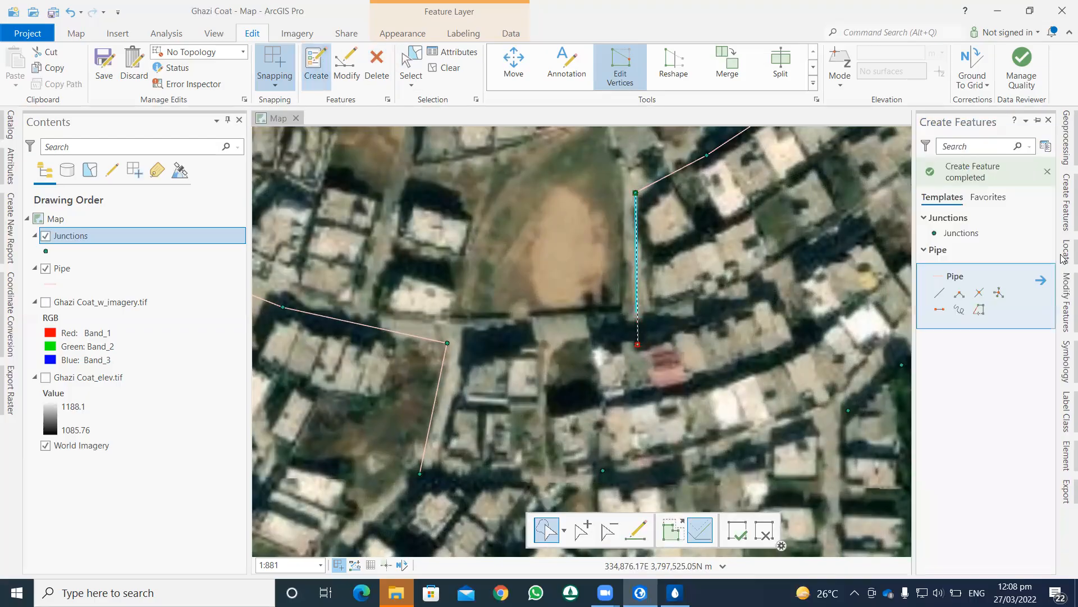
{"action": "left_click", "coordinate": [937, 296]}
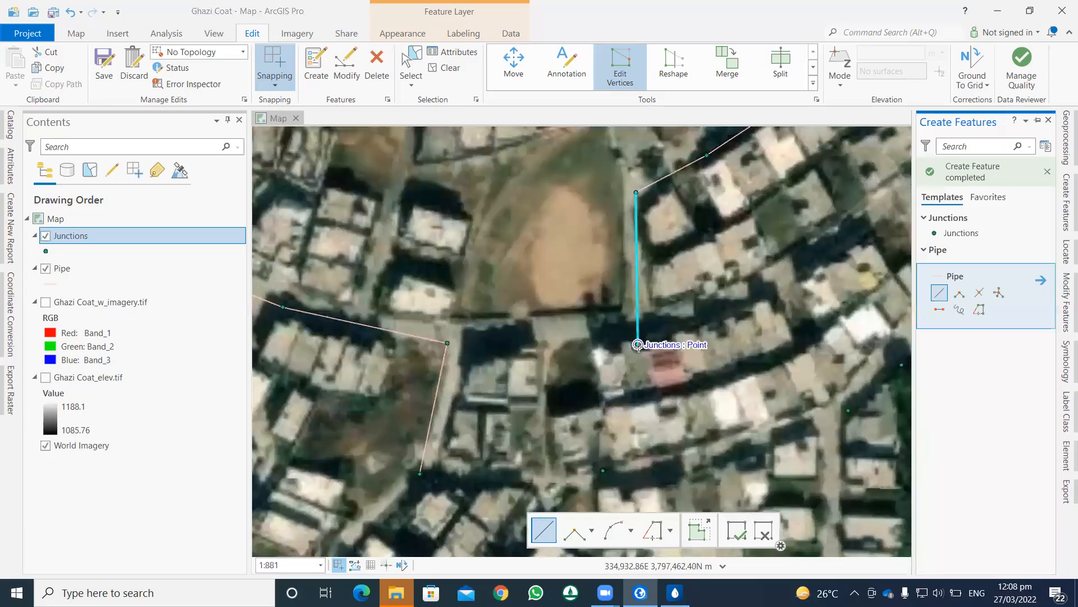
{"action": "left_click", "coordinate": [638, 345]}
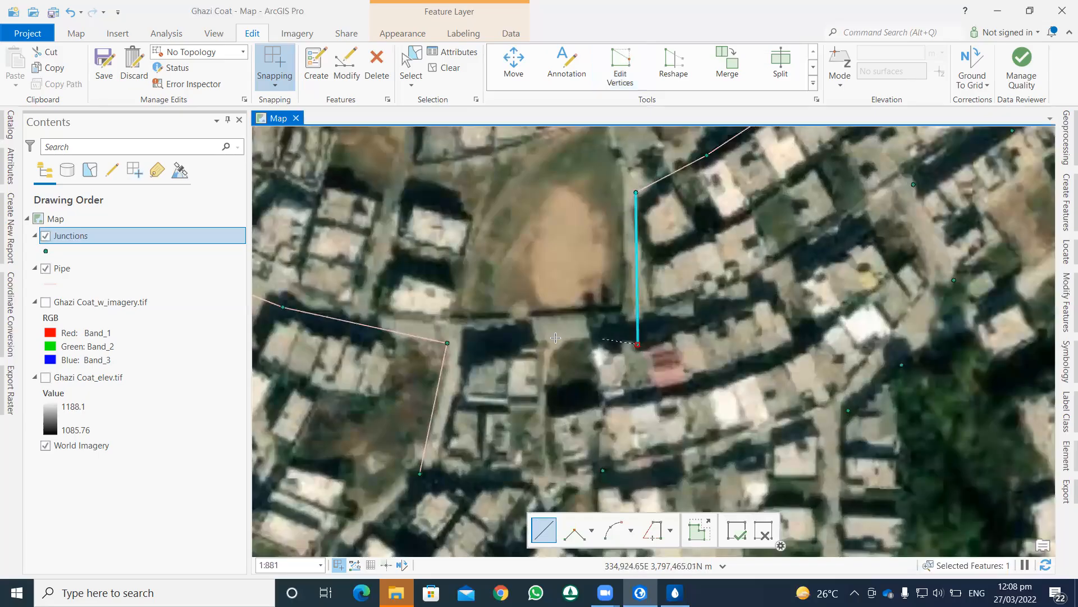
{"action": "double_click", "coordinate": [447, 342]}
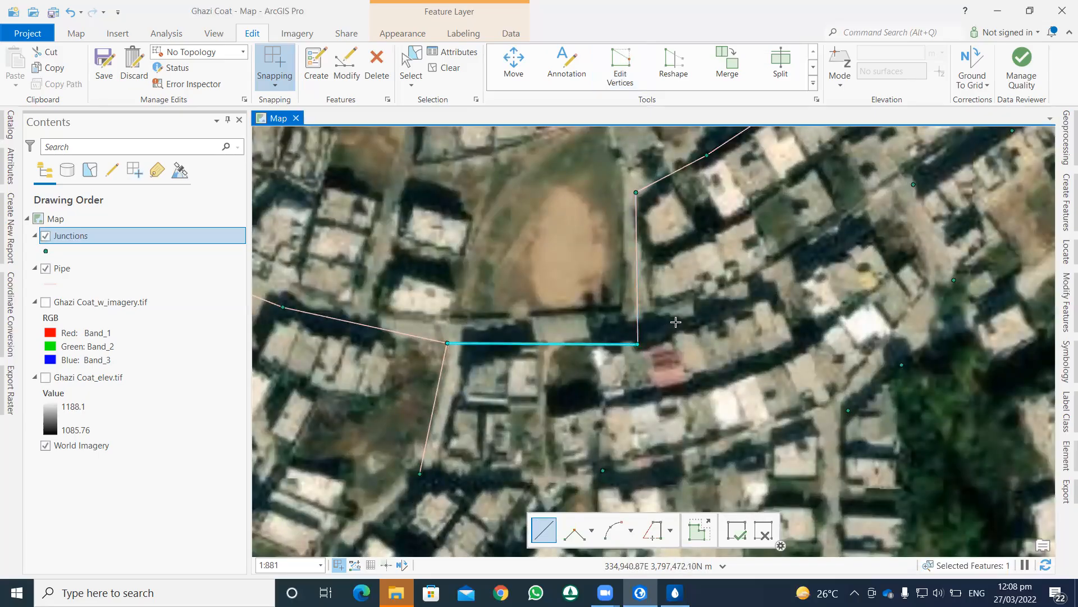
Sketch a pipe from the junction southeast of the open field northeast along the street through the next junctions, undoing the last misplaced point.
{"action": "scroll", "coordinate": [671, 324], "scroll_direction": "down", "scroll_amount": 3}
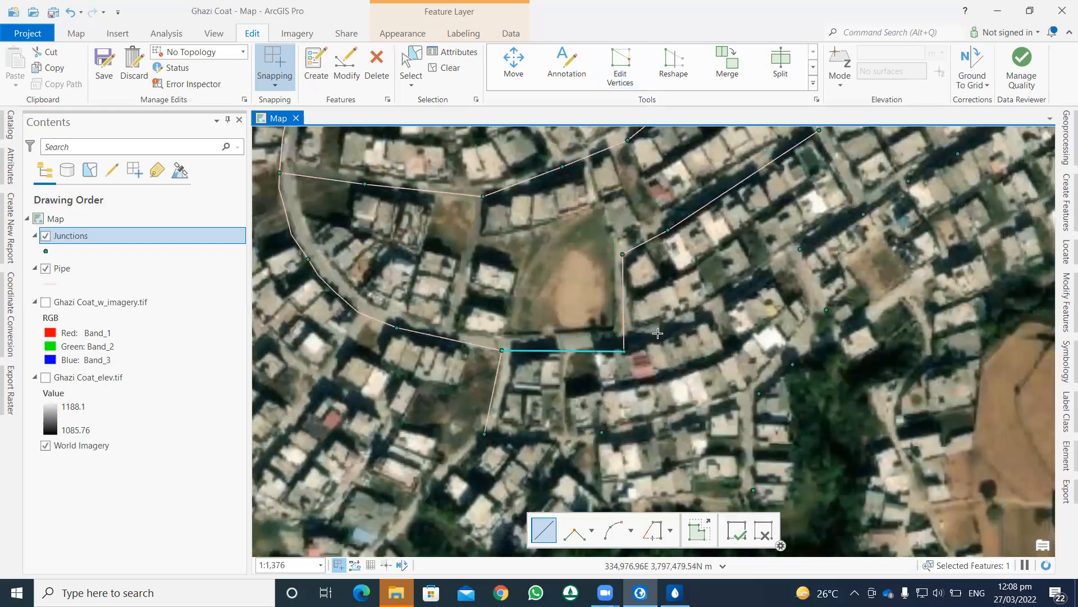
{"action": "left_click_drag", "start_coordinate": [658, 333], "coordinate": [611, 341]}
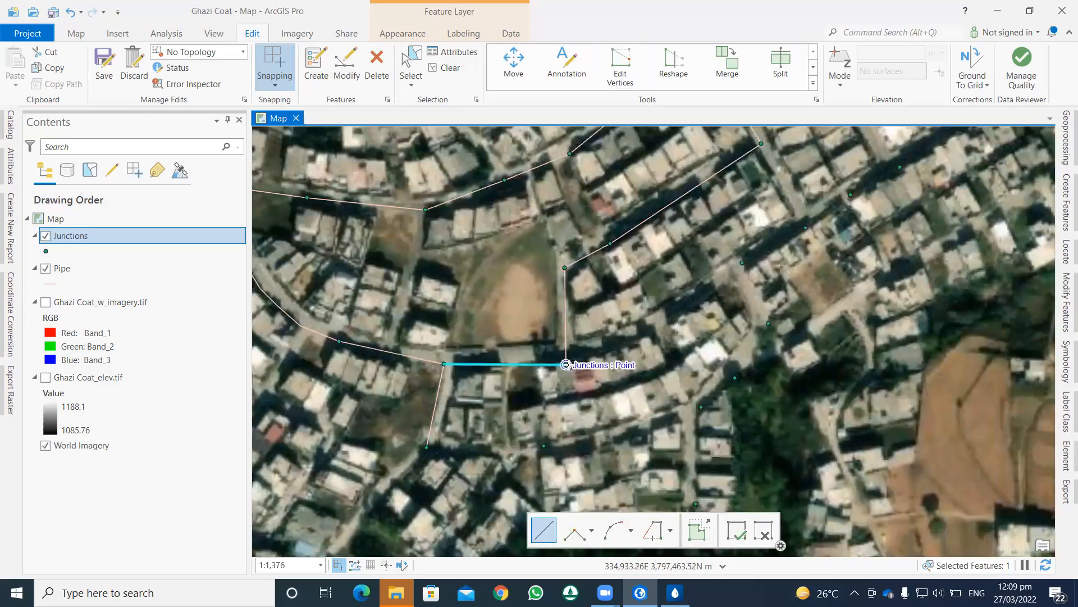
{"action": "left_click", "coordinate": [566, 364]}
{"action": "left_click", "coordinate": [664, 325]}
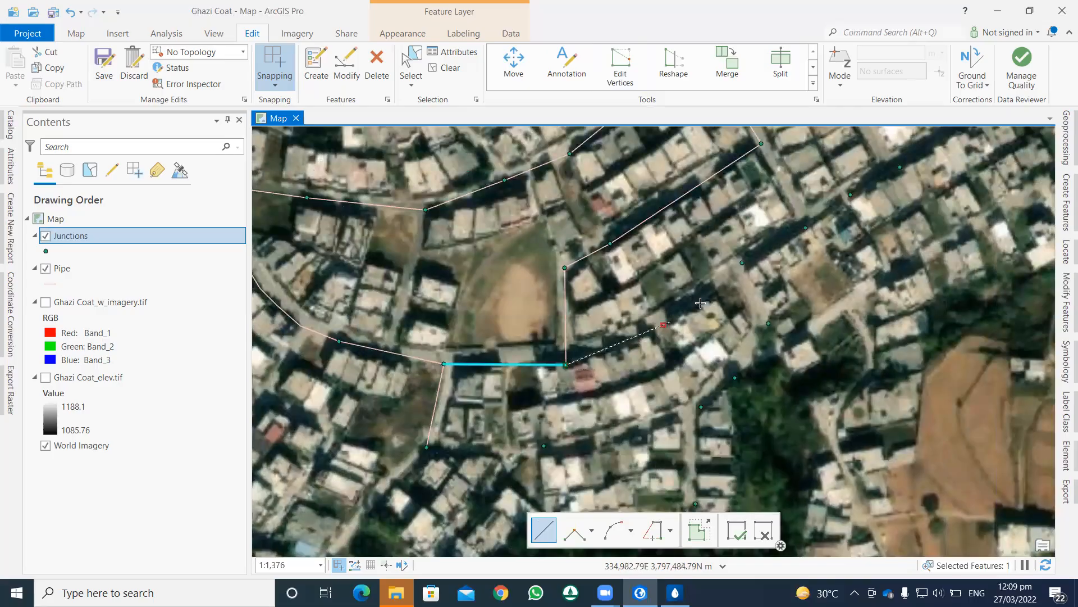
{"action": "left_click", "coordinate": [742, 262]}
{"action": "left_click", "coordinate": [805, 228]}
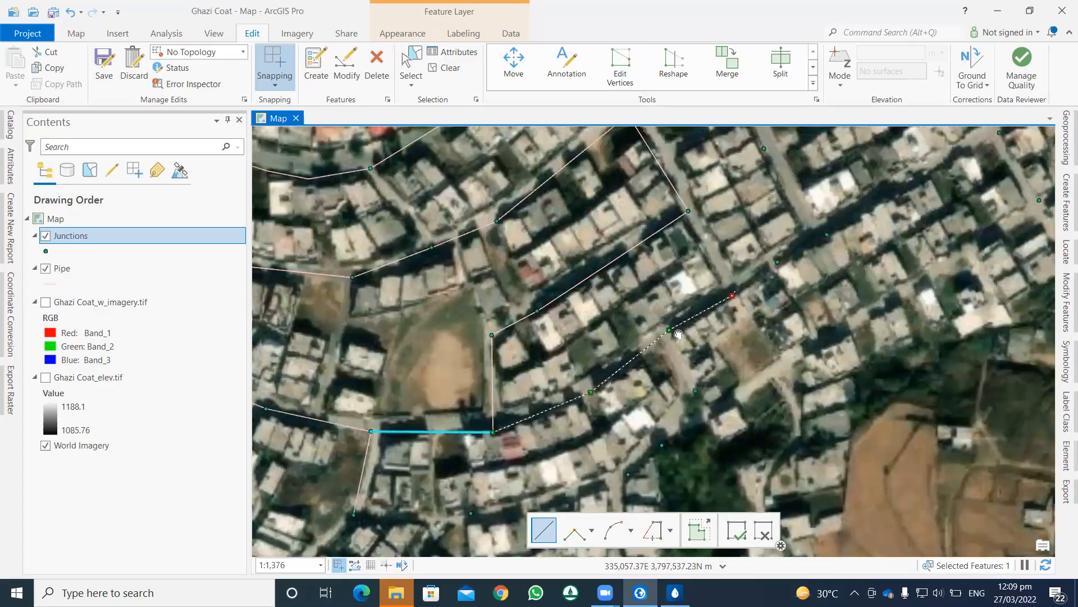
{"action": "left_click_drag", "start_coordinate": [679, 334], "coordinate": [678, 335]}
{"action": "left_click", "coordinate": [720, 307]}
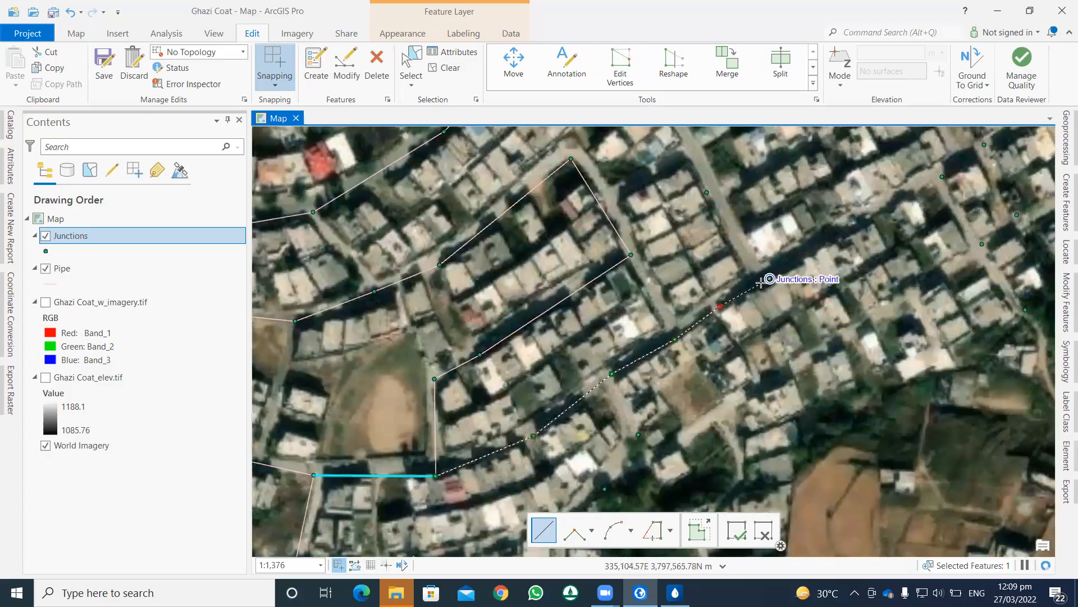
{"action": "key", "text": "ctrl+z"}
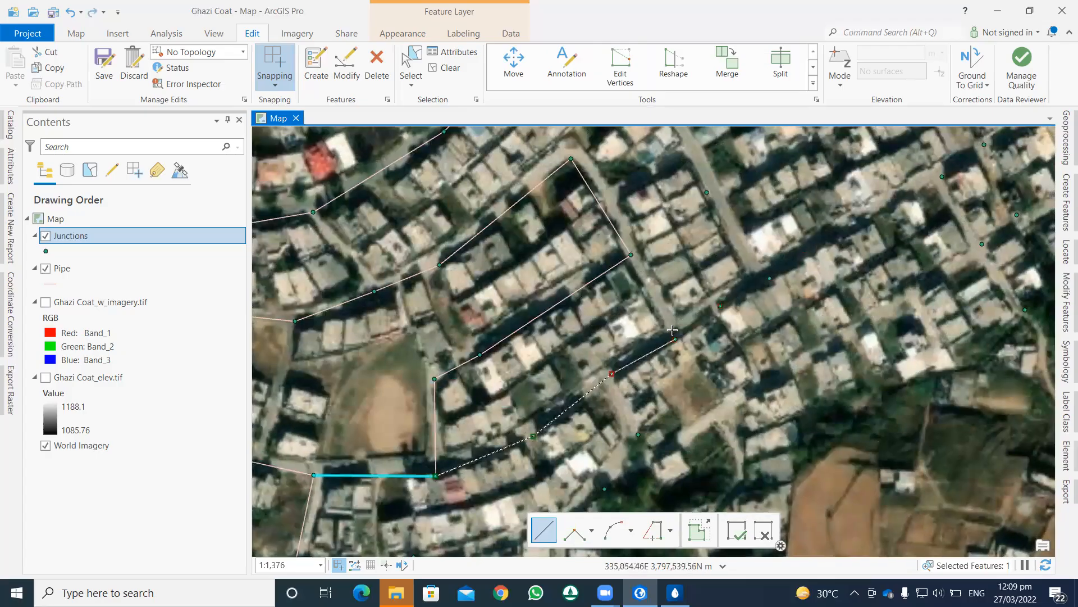
Continue the street with straight pipes from the last pipe's northeast end through the next junction to the crossing road.
{"action": "left_click", "coordinate": [676, 338]}
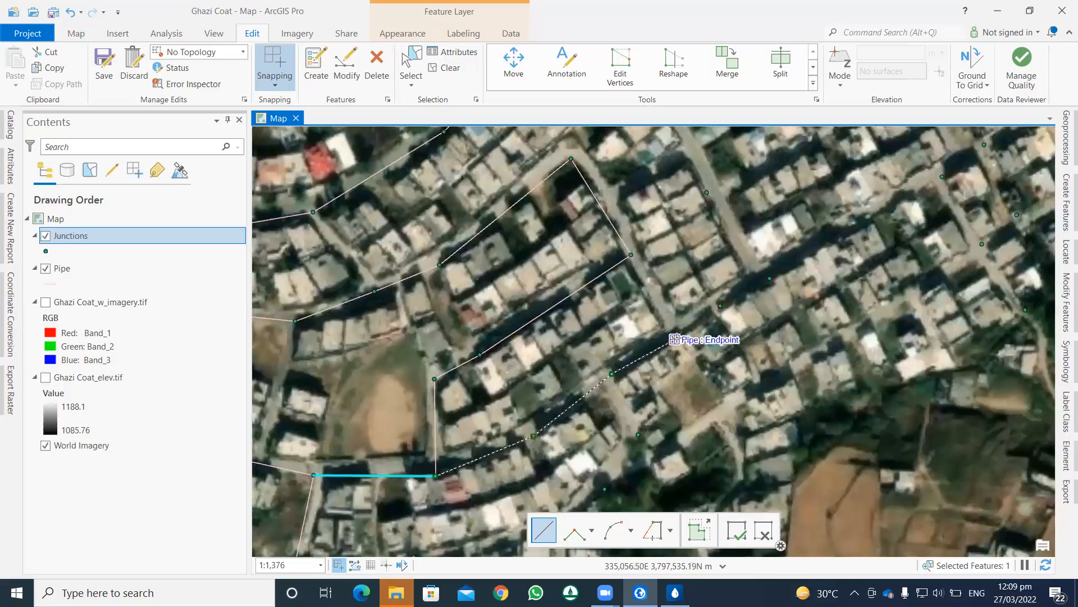
{"action": "double_click", "coordinate": [722, 304]}
{"action": "left_click", "coordinate": [722, 306]}
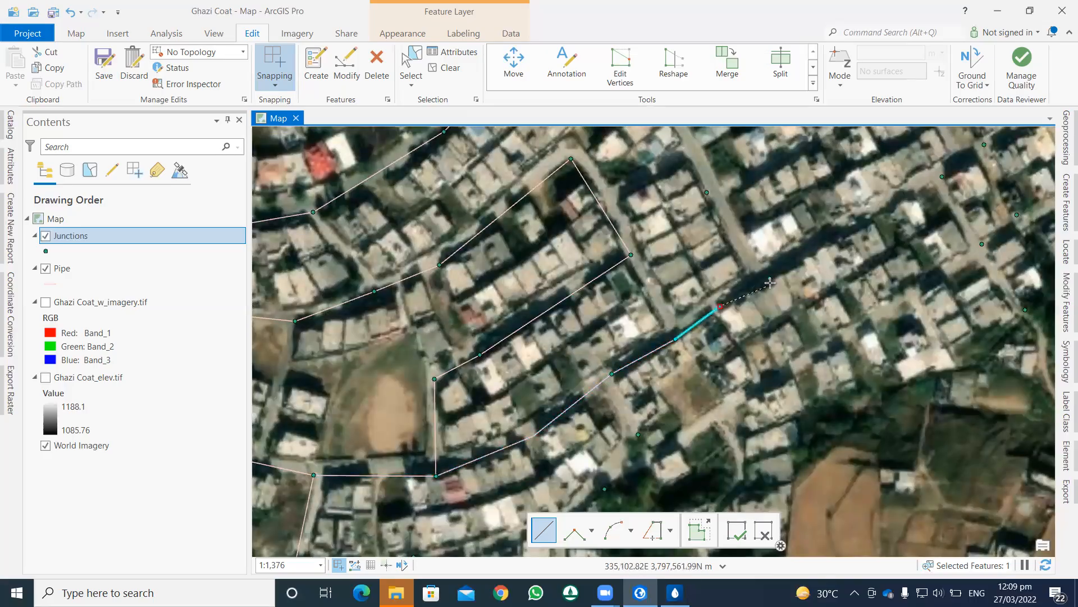
{"action": "double_click", "coordinate": [775, 267]}
Draw a pipe from the crossing northwest up the road to its next junction, and another connecting the parallel road to the existing pipe corner.
{"action": "left_click_drag", "start_coordinate": [763, 286], "coordinate": [723, 349]}
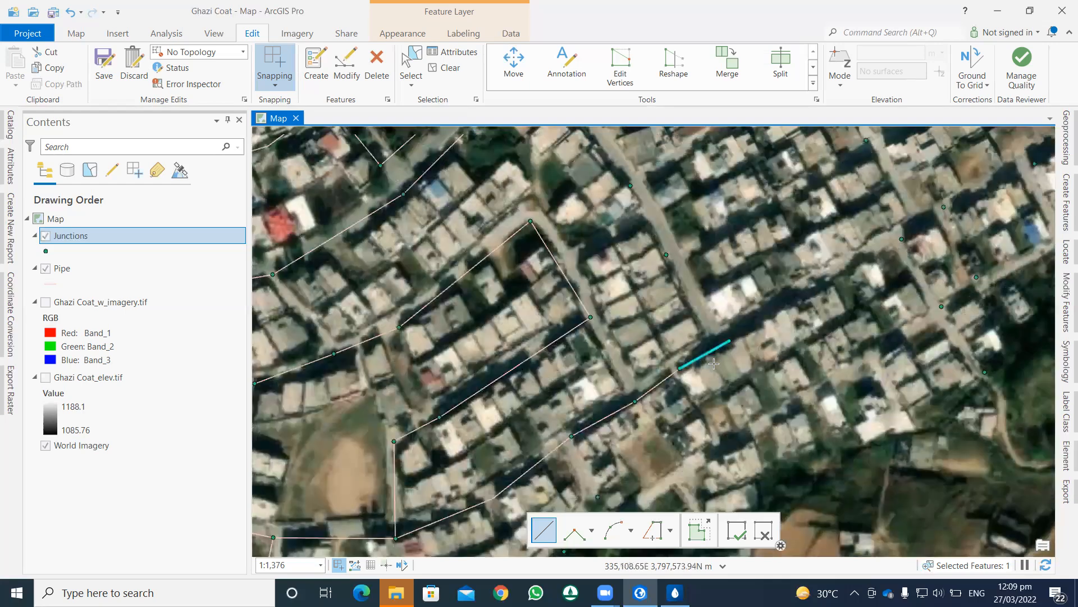
{"action": "left_click", "coordinate": [714, 364]}
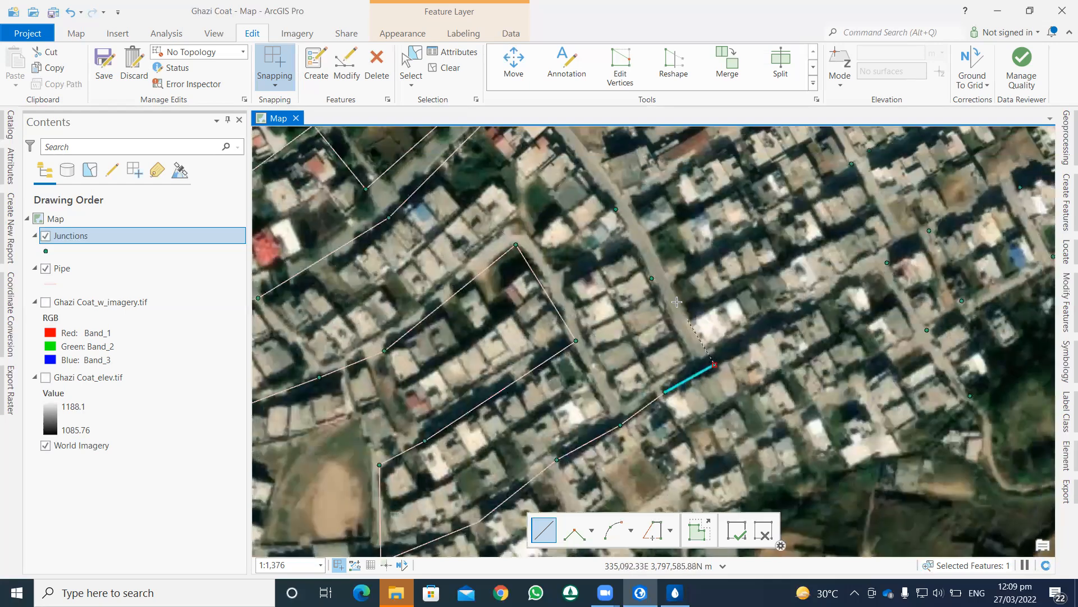
{"action": "double_click", "coordinate": [652, 278]}
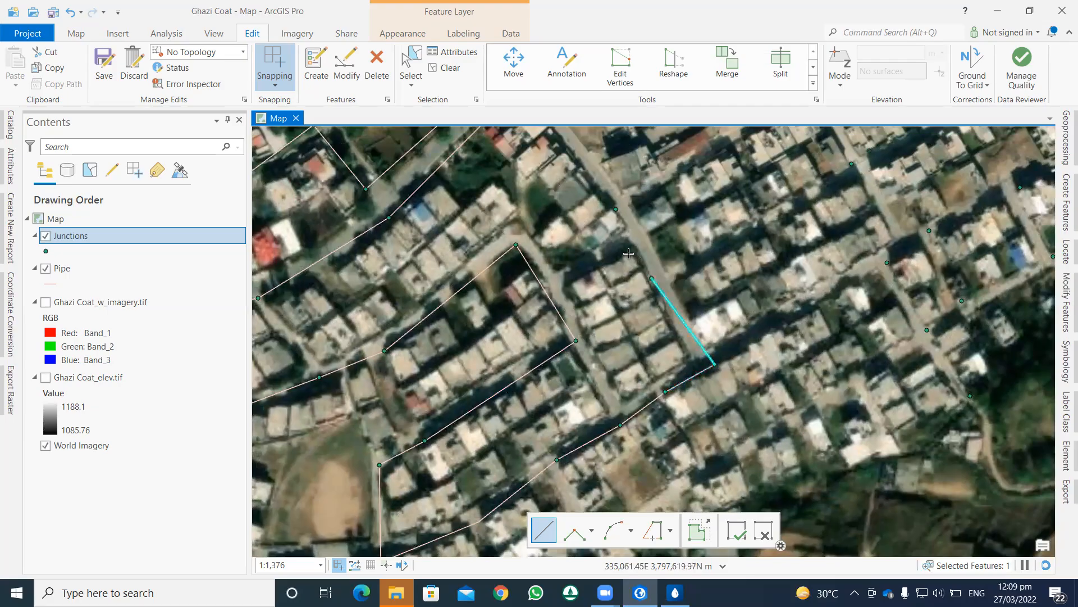
{"action": "left_click", "coordinate": [619, 425]}
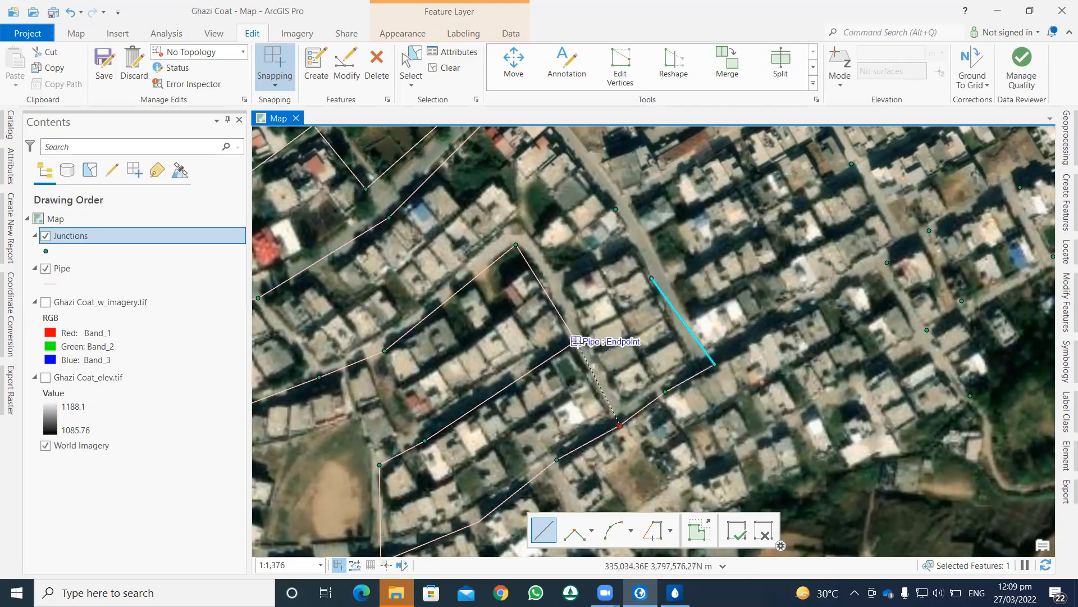
{"action": "double_click", "coordinate": [586, 339]}
Extend the road northwest with two straight pipes through the next junction to the pipe corner south of the large field.
{"action": "key", "text": "Up"}
{"action": "key", "text": "Up"}
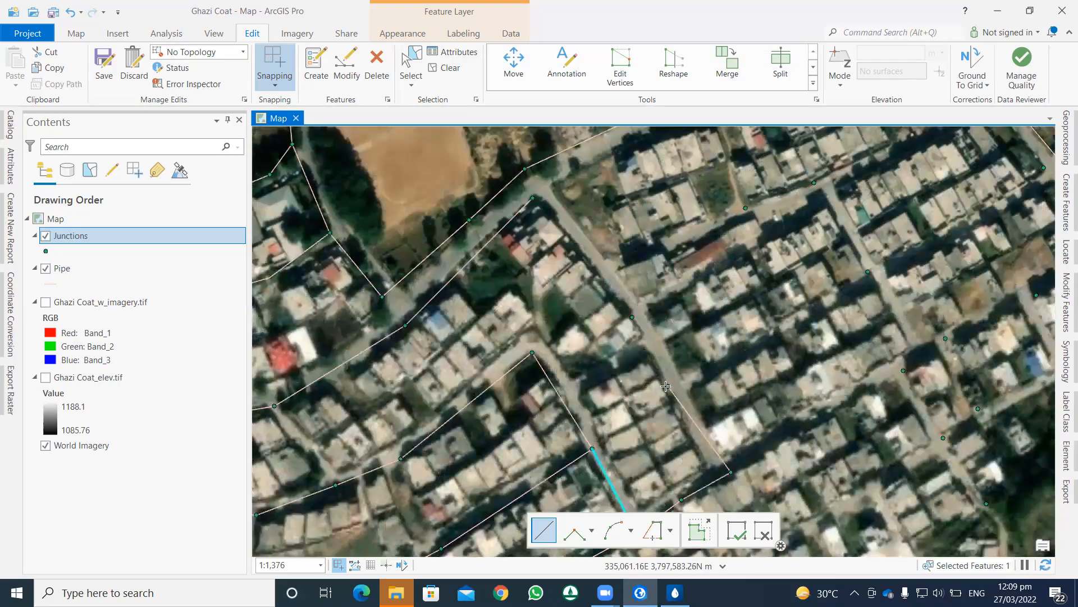
{"action": "left_click", "coordinate": [667, 386]}
{"action": "double_click", "coordinate": [628, 316]}
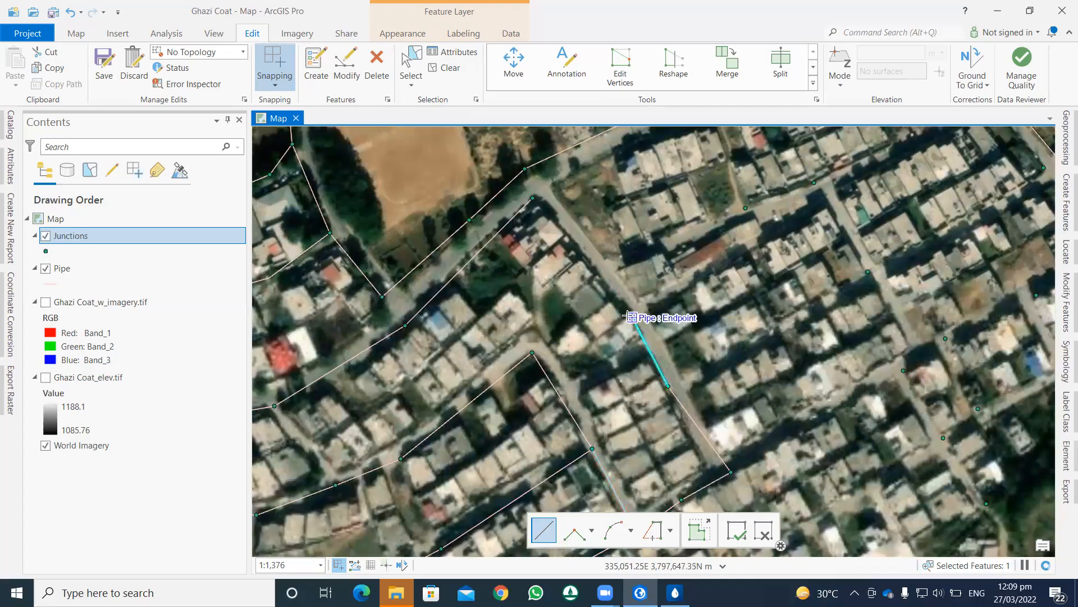
{"action": "left_click", "coordinate": [612, 282]}
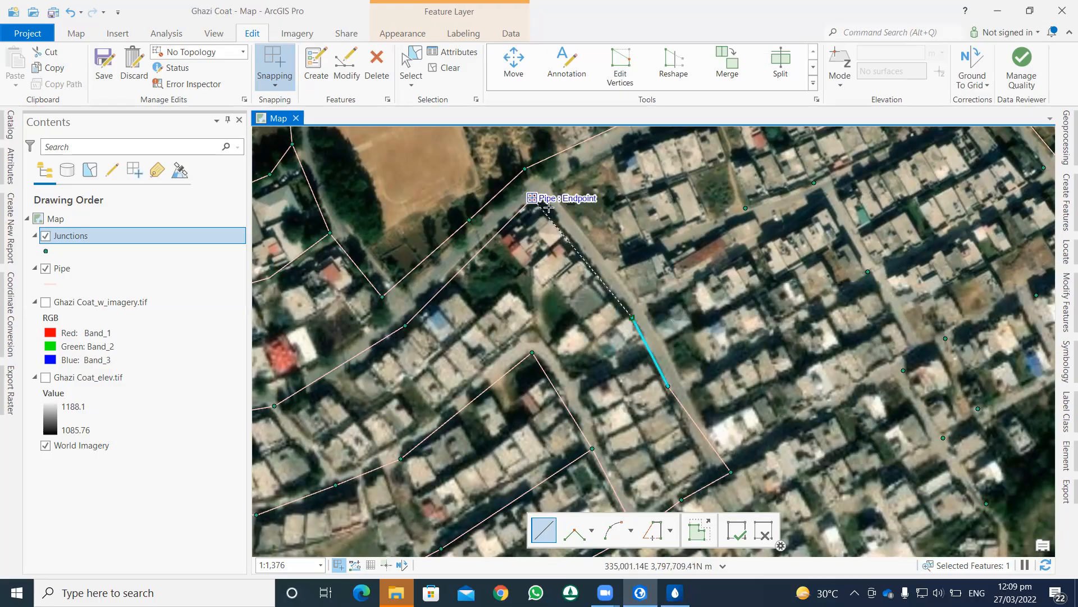
{"action": "double_click", "coordinate": [548, 207]}
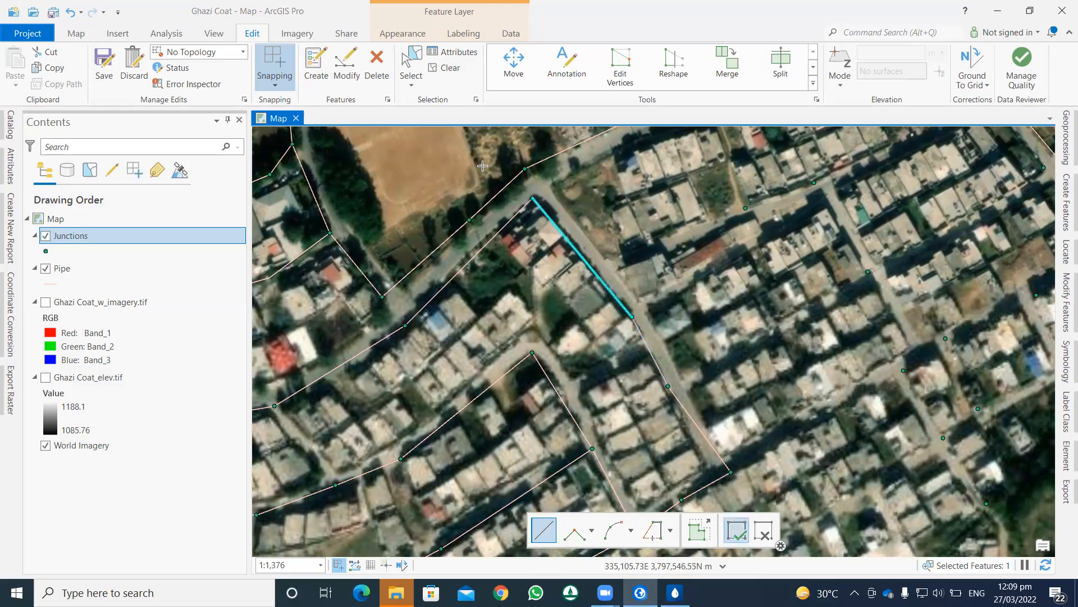
Edit the vertices of the two pipes meeting midway along the road so their shared ends sit slightly northeast on the road.
{"action": "left_click", "coordinate": [340, 68]}
{"action": "left_click", "coordinate": [1061, 289]}
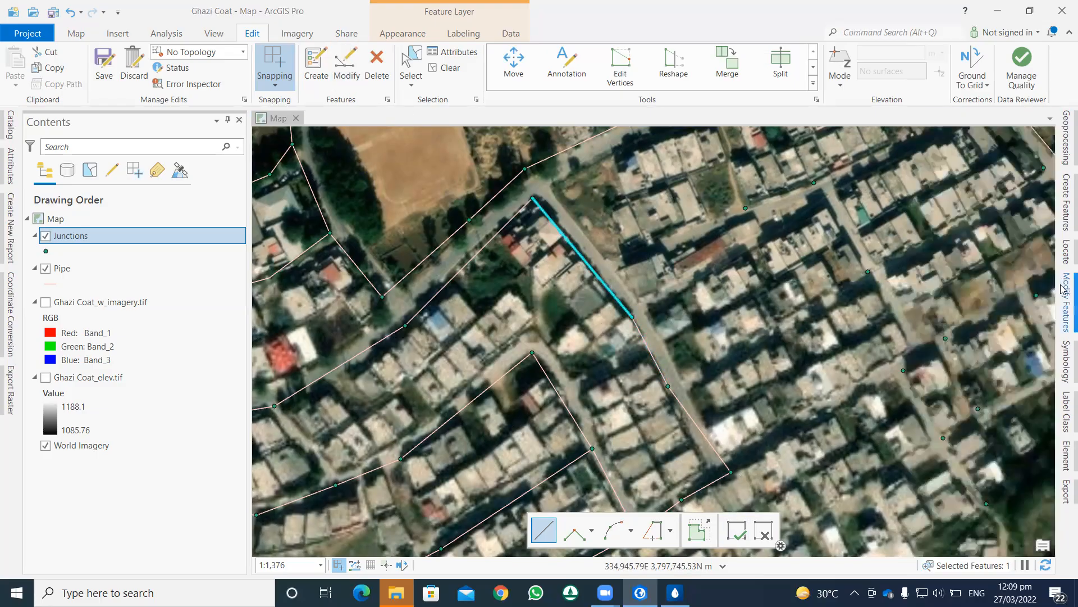
{"action": "left_click", "coordinate": [1061, 288]}
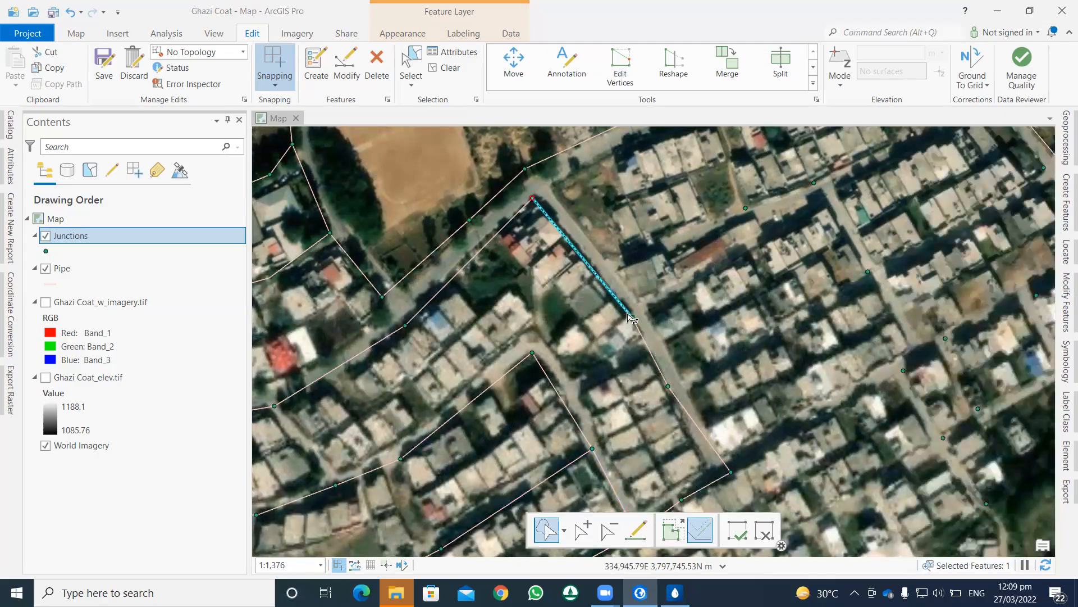
{"action": "scroll", "coordinate": [629, 315], "scroll_direction": "up", "scroll_amount": 4}
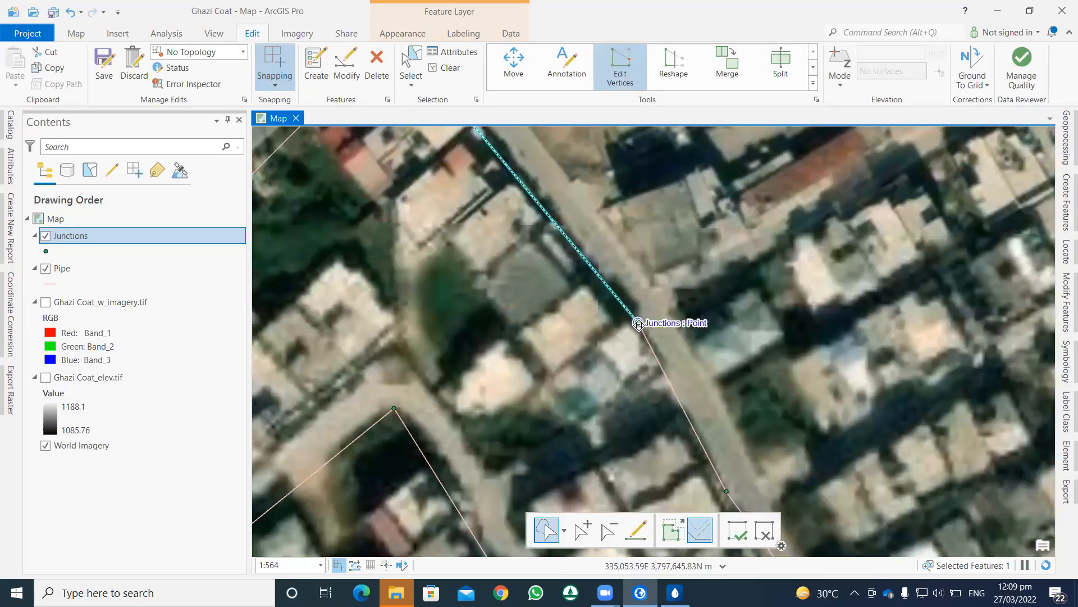
{"action": "left_click_drag", "start_coordinate": [642, 320], "coordinate": [644, 337]}
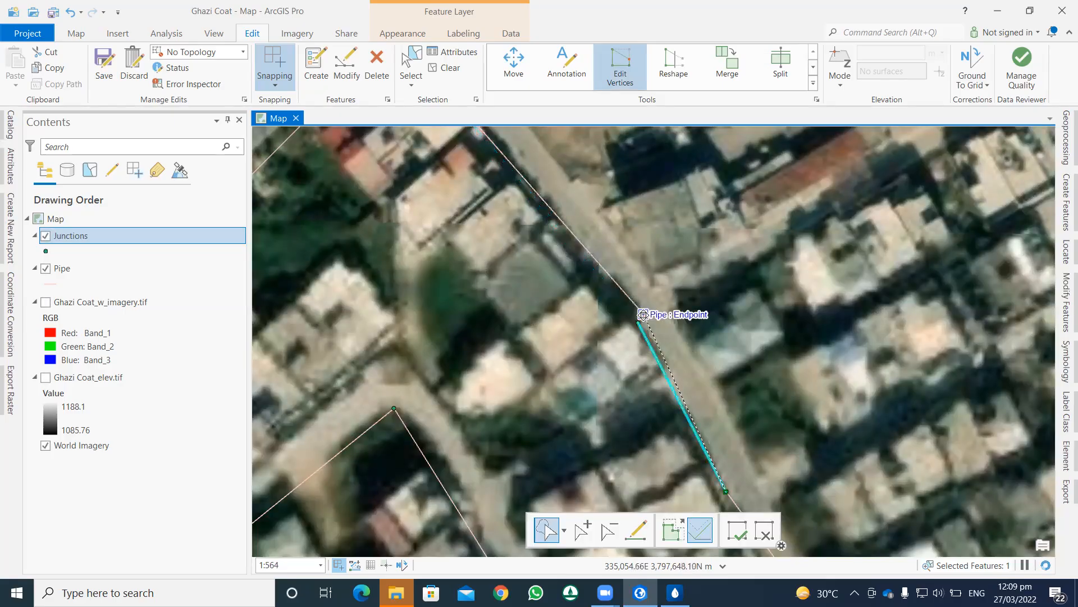
{"action": "left_click", "coordinate": [737, 530]}
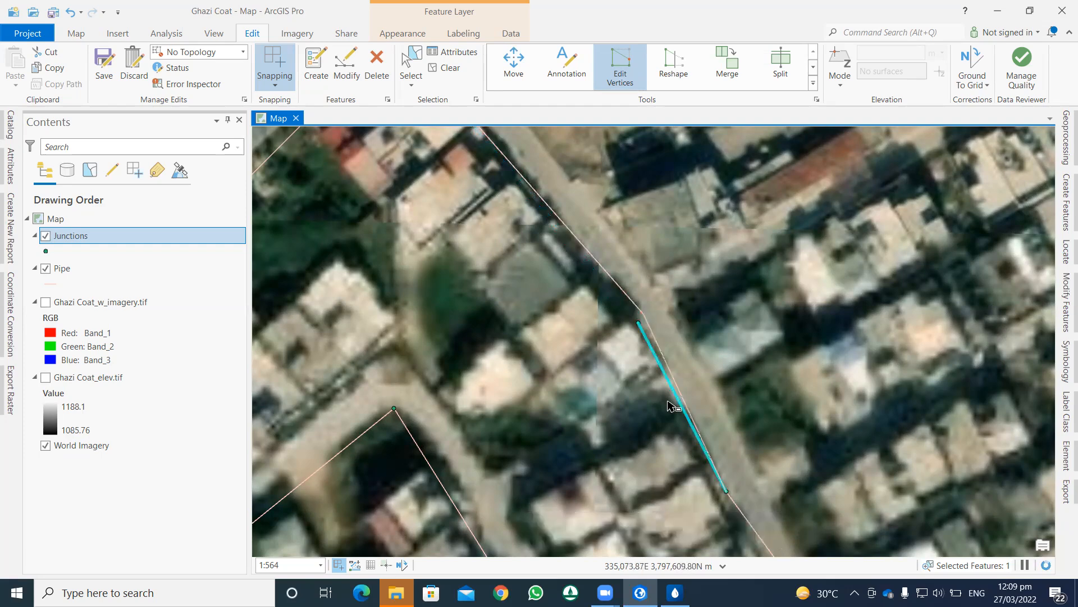
Snap the midway road junction onto the shifted pipe ends and finish the edit.
{"action": "left_click", "coordinate": [639, 326]}
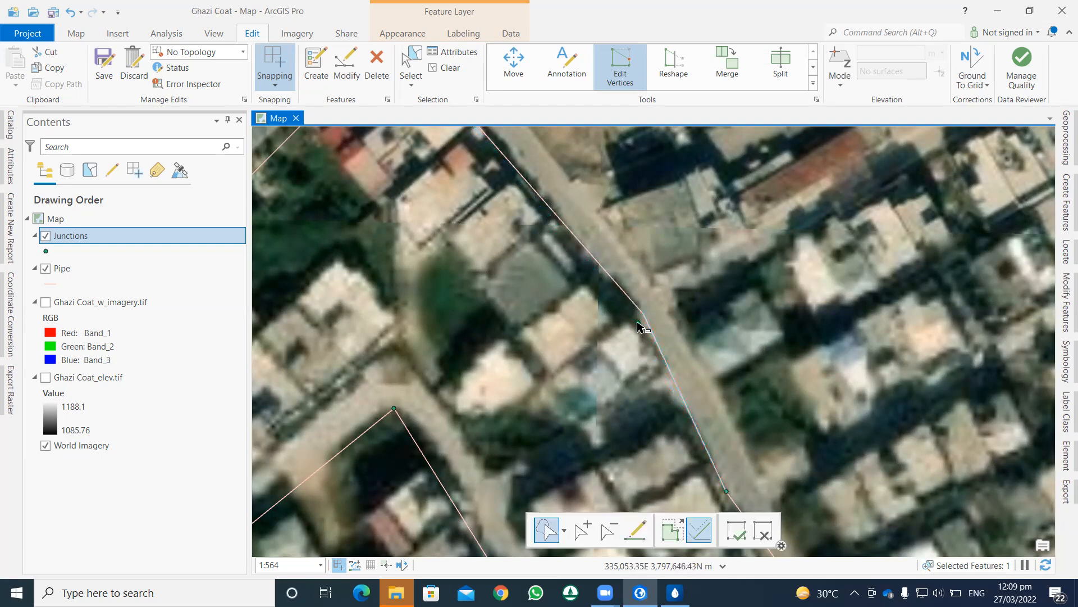
{"action": "left_click_drag", "start_coordinate": [639, 323], "coordinate": [644, 313]}
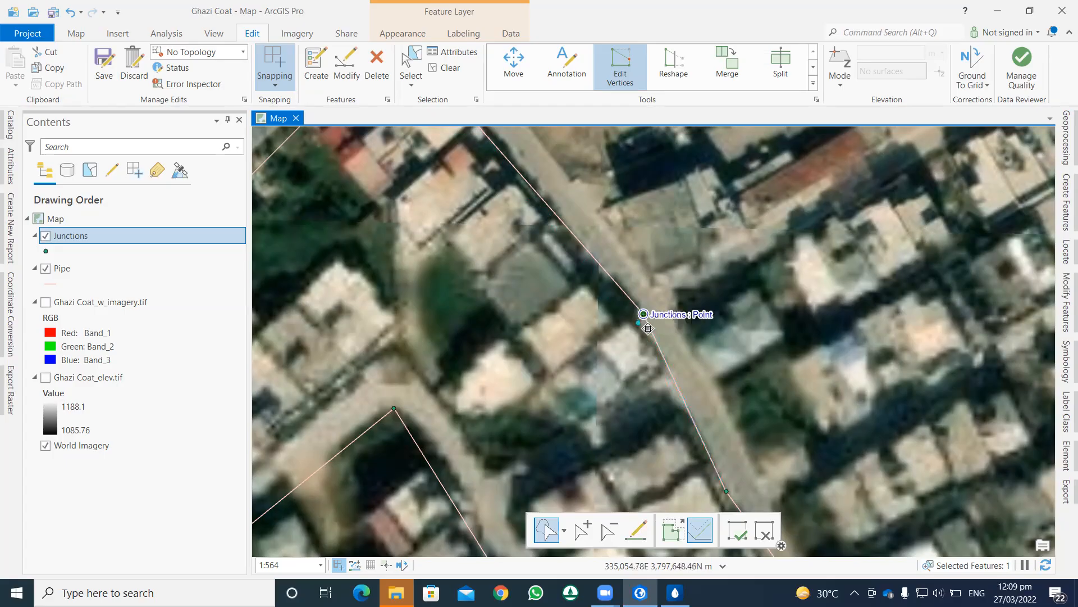
{"action": "left_click", "coordinate": [737, 530]}
Move the junction at the corner south of the large field slightly northeast onto the road and snap both connected pipe ends to it.
{"action": "scroll", "coordinate": [613, 222], "scroll_direction": "down", "scroll_amount": 2}
{"action": "left_click_drag", "start_coordinate": [613, 222], "coordinate": [703, 380]}
{"action": "scroll", "coordinate": [561, 262], "scroll_direction": "up", "scroll_amount": 2}
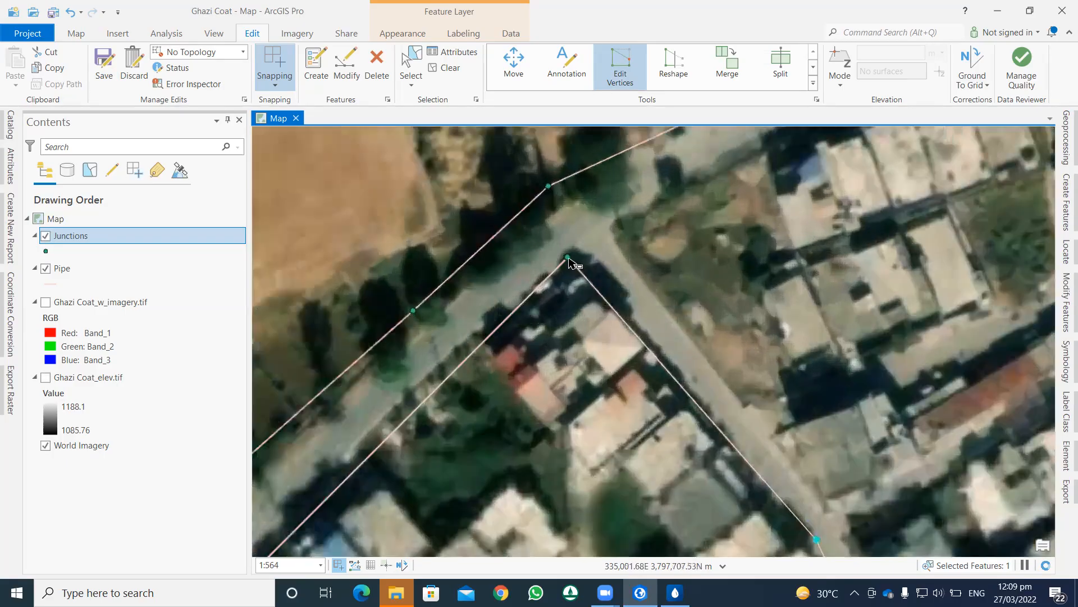
{"action": "left_click", "coordinate": [568, 257]}
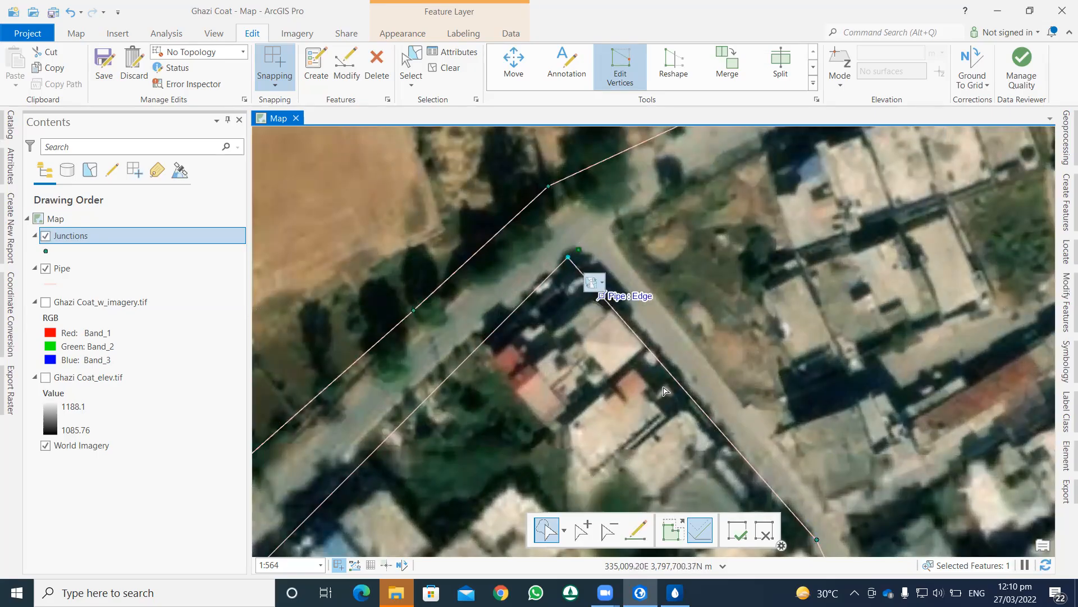
{"action": "left_click", "coordinate": [736, 530]}
{"action": "left_click", "coordinate": [578, 273]}
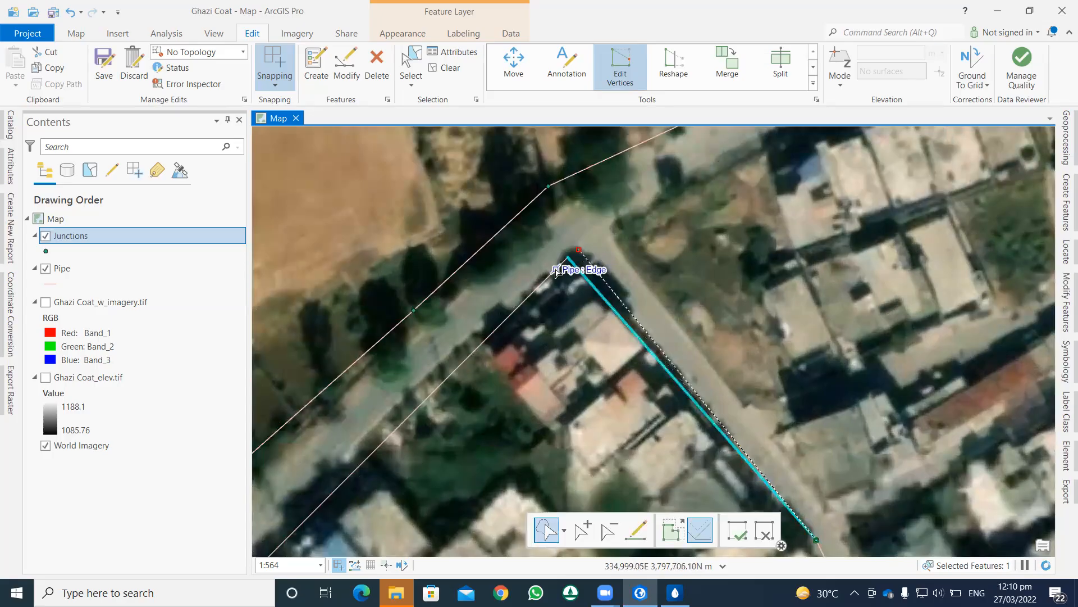
{"action": "left_click", "coordinate": [561, 263]}
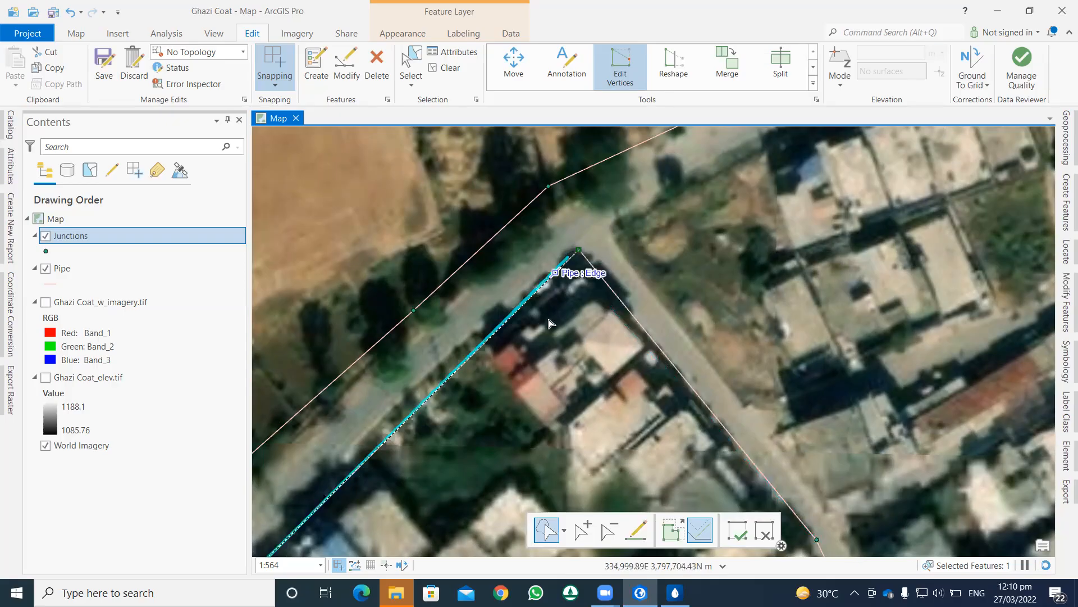
{"action": "left_click", "coordinate": [737, 530]}
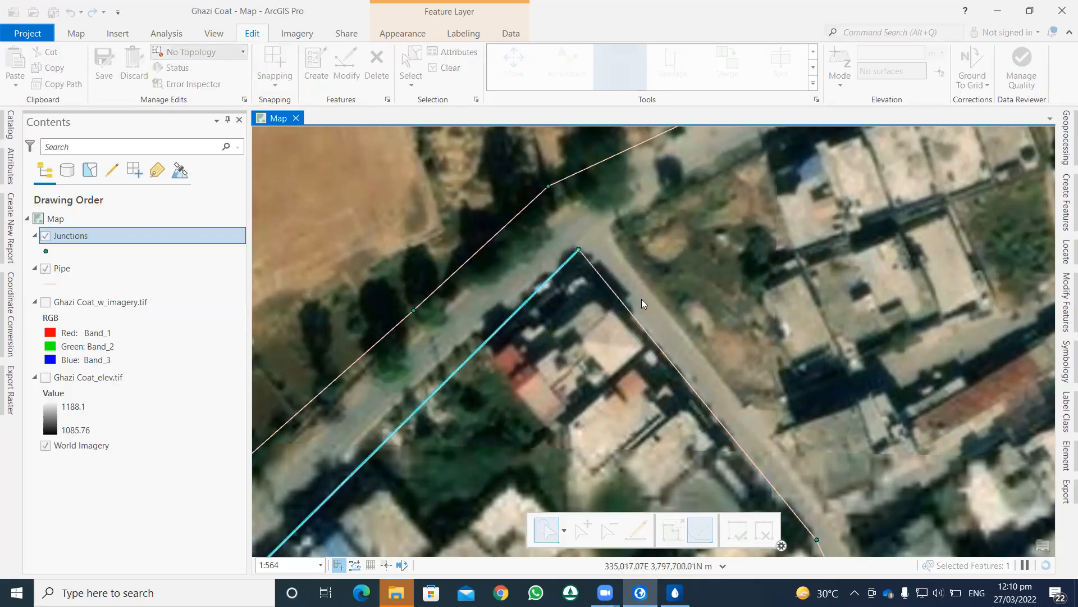
Draw two-point pipes from the main-road junction east of the large field south to the street junction and then northeast to the next one.
{"action": "scroll", "coordinate": [641, 311], "scroll_direction": "down", "scroll_amount": 3}
{"action": "left_click_drag", "start_coordinate": [663, 302], "coordinate": [491, 292]}
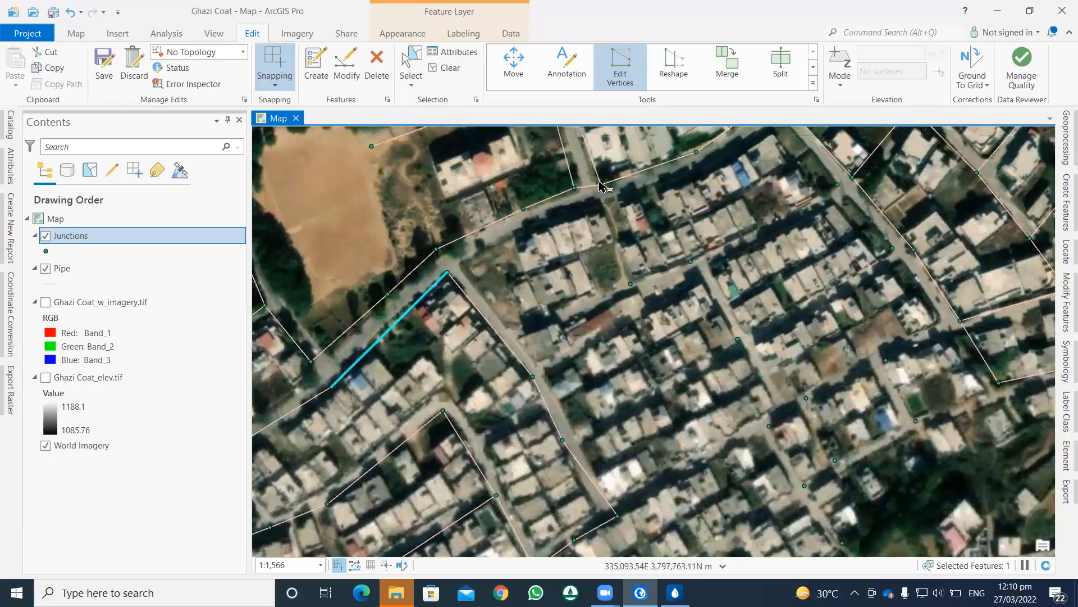
{"action": "left_click", "coordinate": [316, 66]}
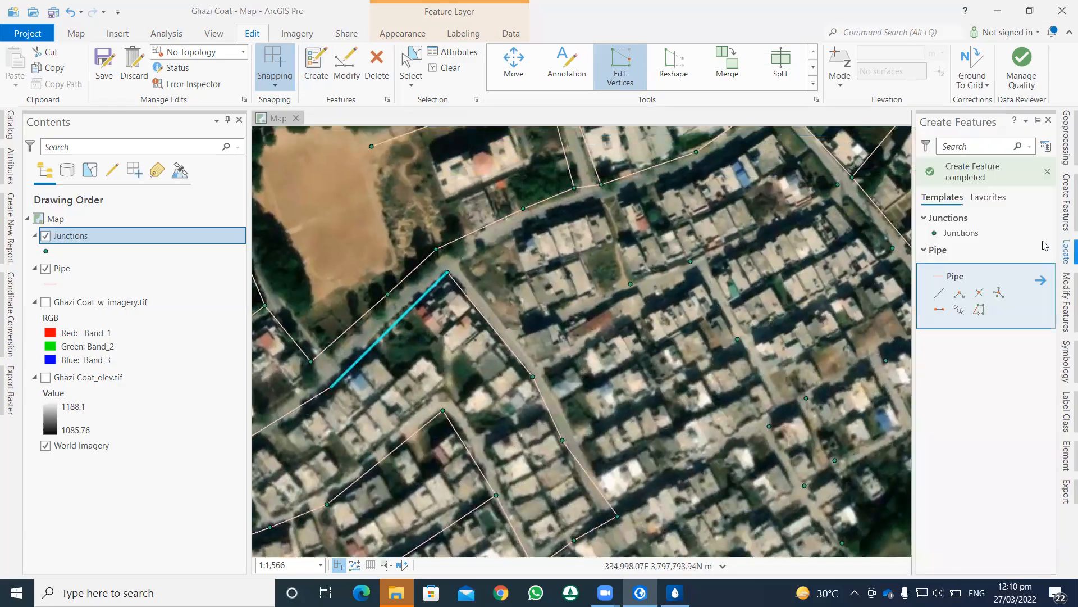
{"action": "left_click", "coordinate": [940, 312]}
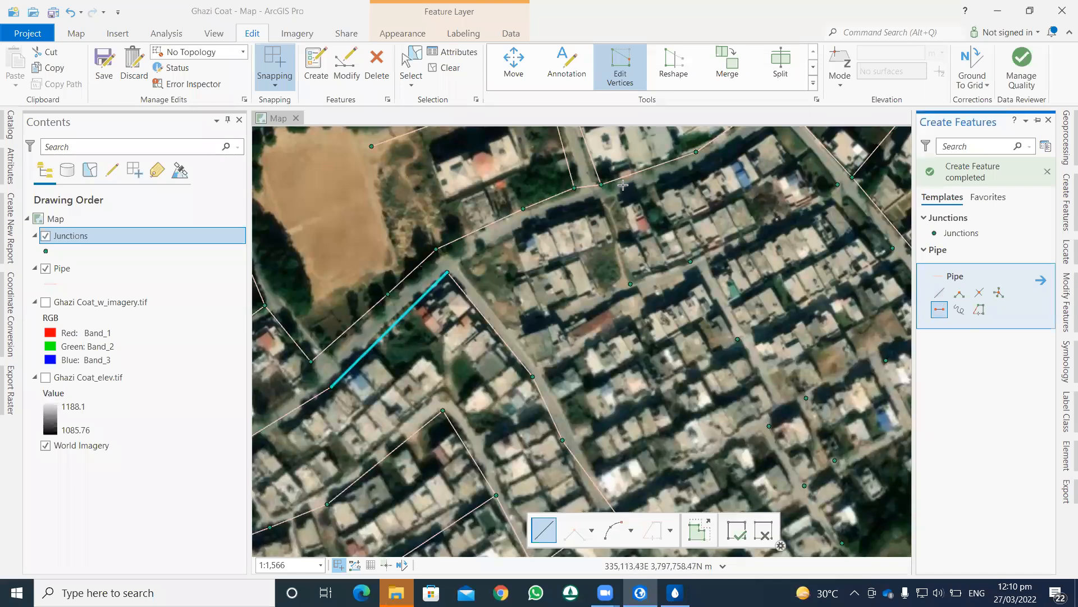
{"action": "left_click", "coordinate": [600, 185]}
{"action": "double_click", "coordinate": [631, 284]}
{"action": "left_click", "coordinate": [630, 284]}
{"action": "double_click", "coordinate": [690, 262]}
Continue the street northeast with pipes through the junction near its end to the pipe on the crossing road.
{"action": "left_click", "coordinate": [690, 261]}
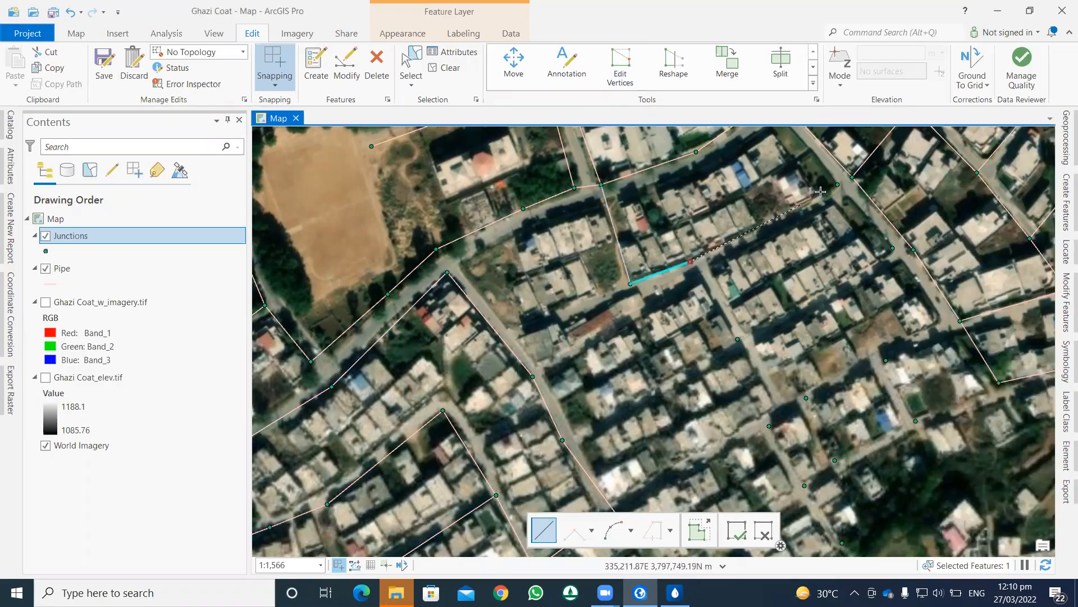
{"action": "left_click_drag", "start_coordinate": [838, 195], "coordinate": [812, 281]}
{"action": "double_click", "coordinate": [824, 262]}
Draw a straight pipe from the side-street intersection southeast to the next junction, and show the feature creation templates.
{"action": "left_click", "coordinate": [665, 347]}
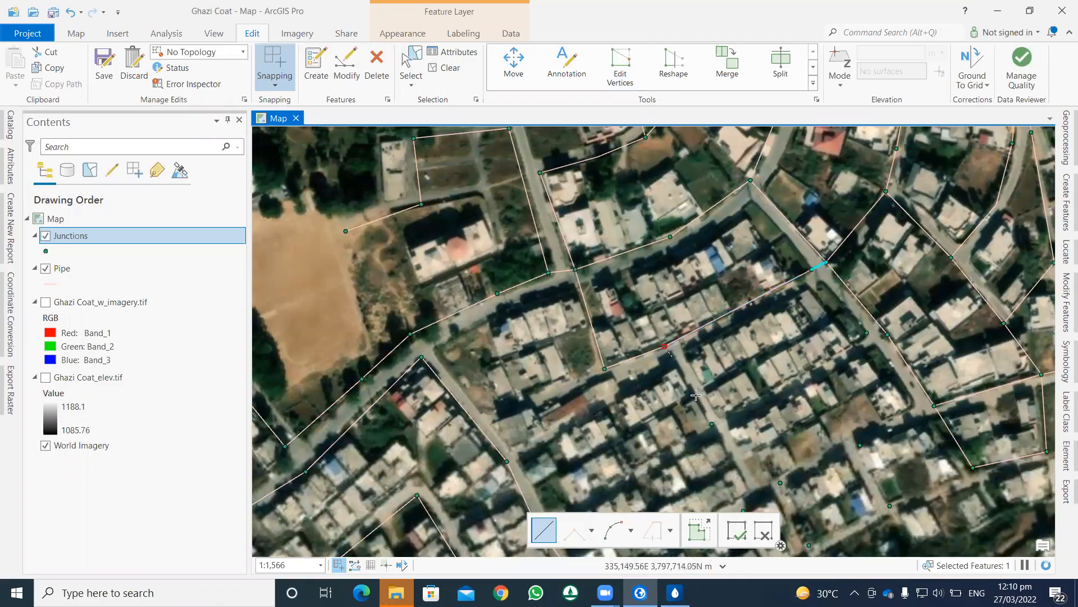
{"action": "double_click", "coordinate": [714, 422]}
{"action": "left_click_drag", "start_coordinate": [715, 423], "coordinate": [694, 283]}
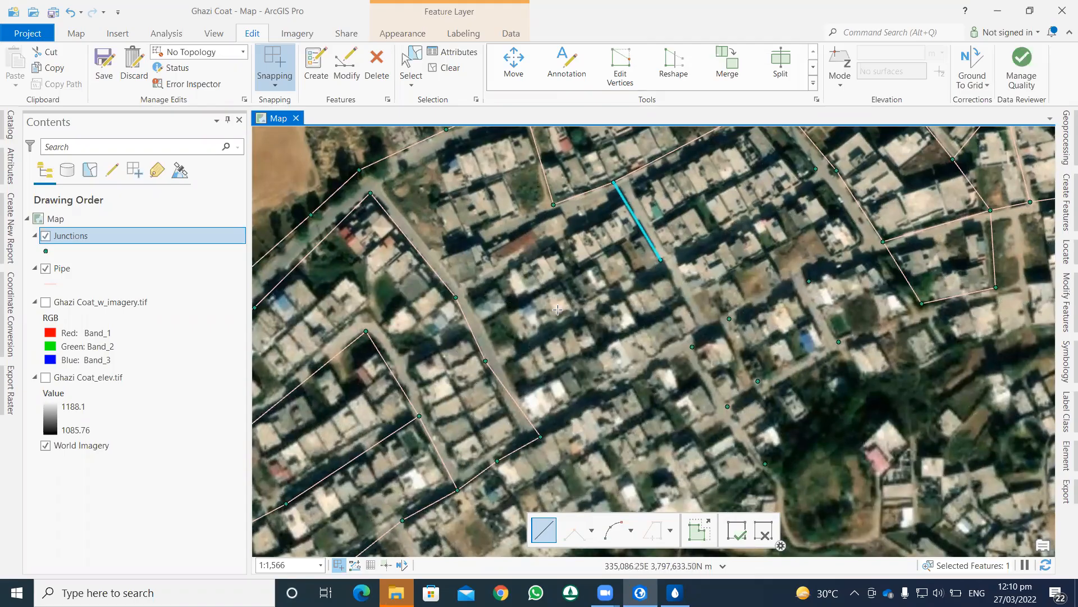
{"action": "left_click", "coordinate": [1065, 214]}
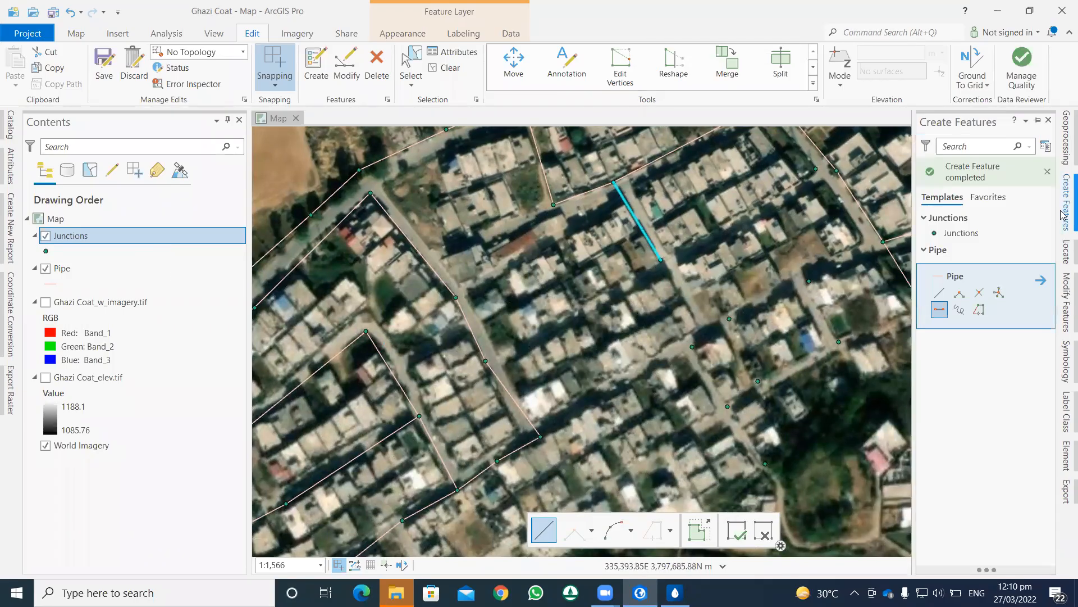
Add a junction at the street intersection southeast of the last pipe, just northeast of the existing side-street junction.
{"action": "left_click", "coordinate": [954, 233]}
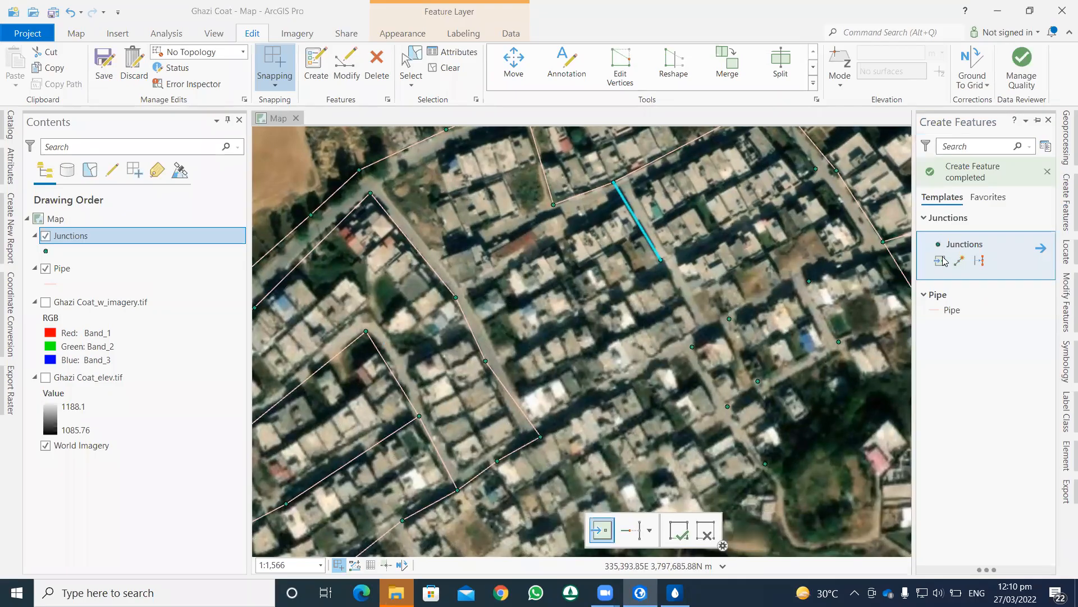
{"action": "left_click", "coordinate": [1039, 220]}
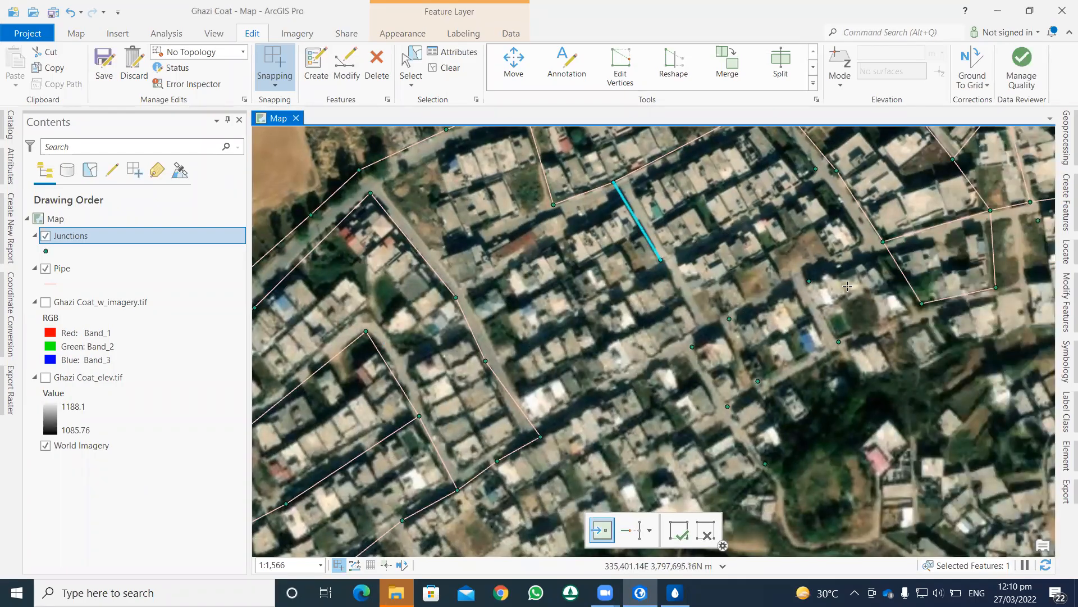
{"action": "left_click", "coordinate": [708, 337]}
Draw a straight pipe from the southeast end of the last pipe to the new junction at the street intersection.
{"action": "left_click", "coordinate": [1063, 216]}
{"action": "left_click", "coordinate": [942, 294]}
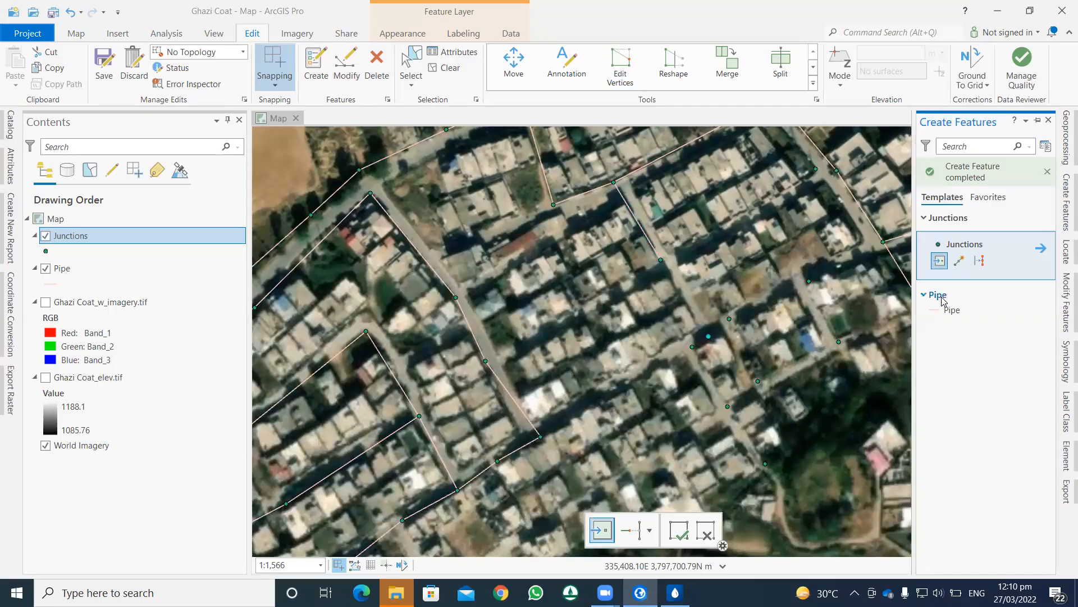
{"action": "left_click", "coordinate": [951, 309]}
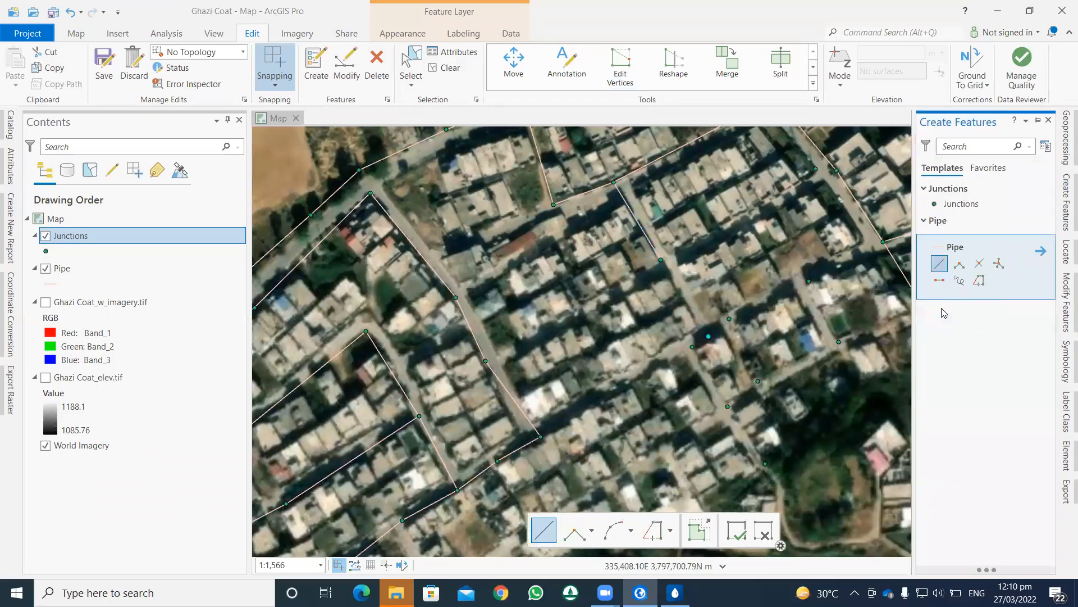
{"action": "left_click", "coordinate": [659, 261]}
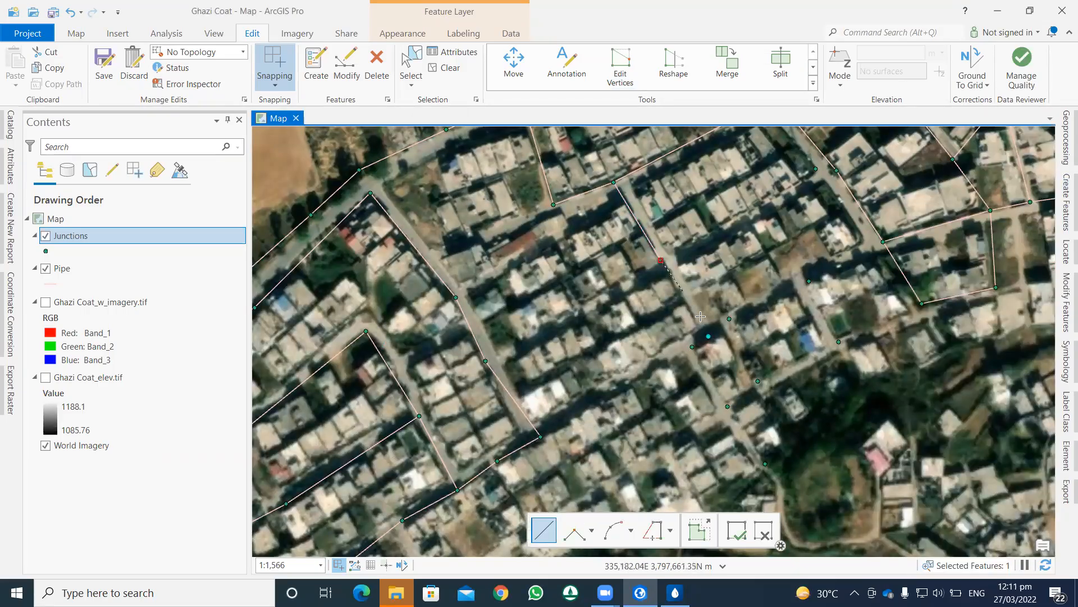
{"action": "left_click", "coordinate": [707, 335]}
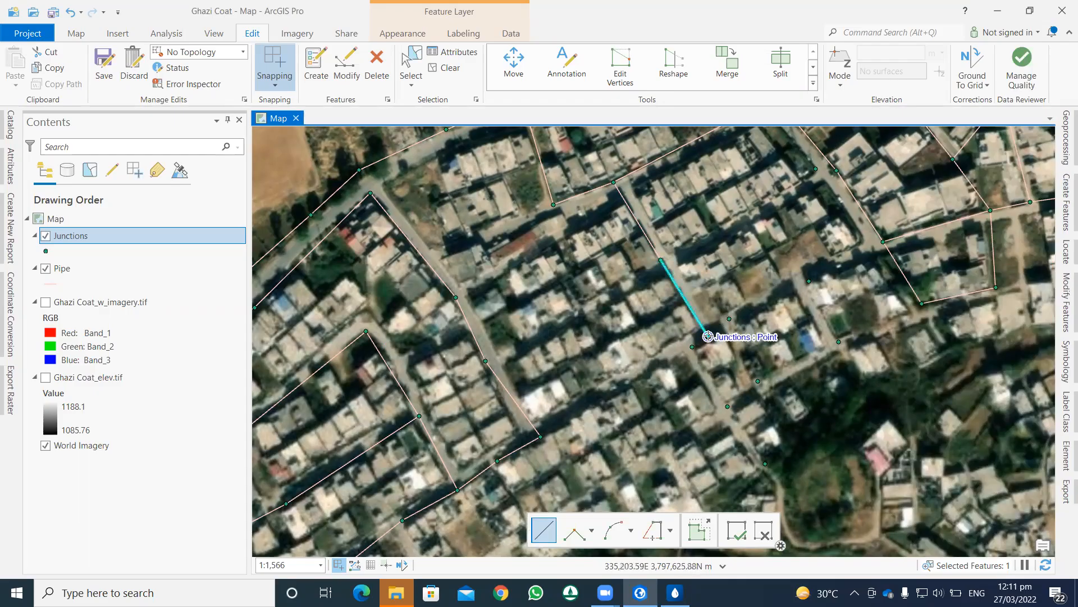
Continue with straight pipes northeast from the new junction through the two street junctions to the pipe on the crossing road.
{"action": "left_click", "coordinate": [729, 319]}
{"action": "left_click", "coordinate": [808, 281]}
{"action": "double_click", "coordinate": [856, 253]}
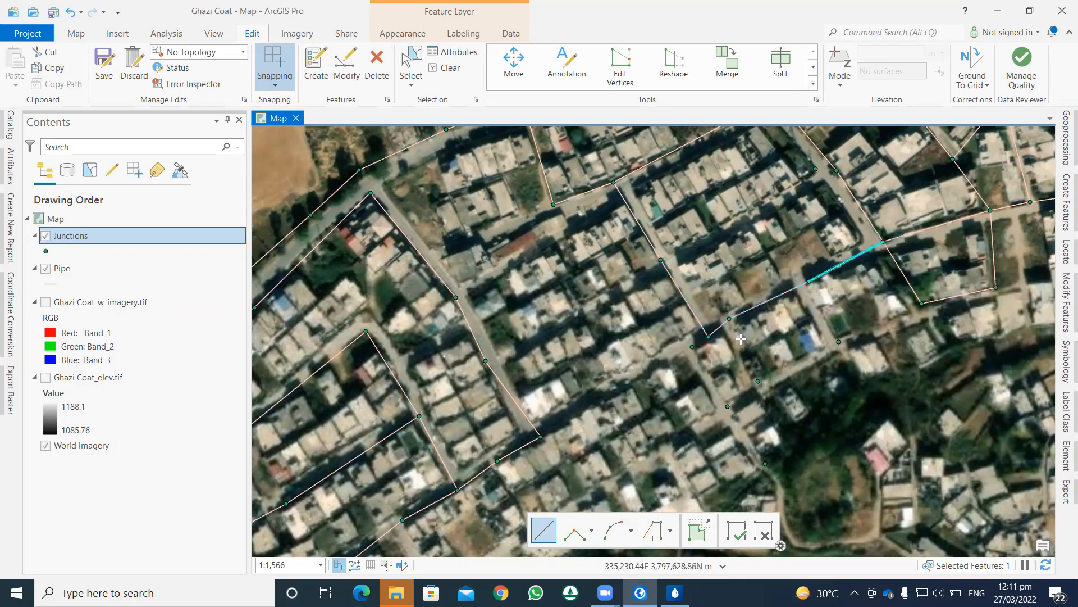
Draw pipes from the new junction southwest to the adjacent junction and southeast along the street to the next one.
{"action": "left_click", "coordinate": [693, 347]}
{"action": "left_click", "coordinate": [705, 367]}
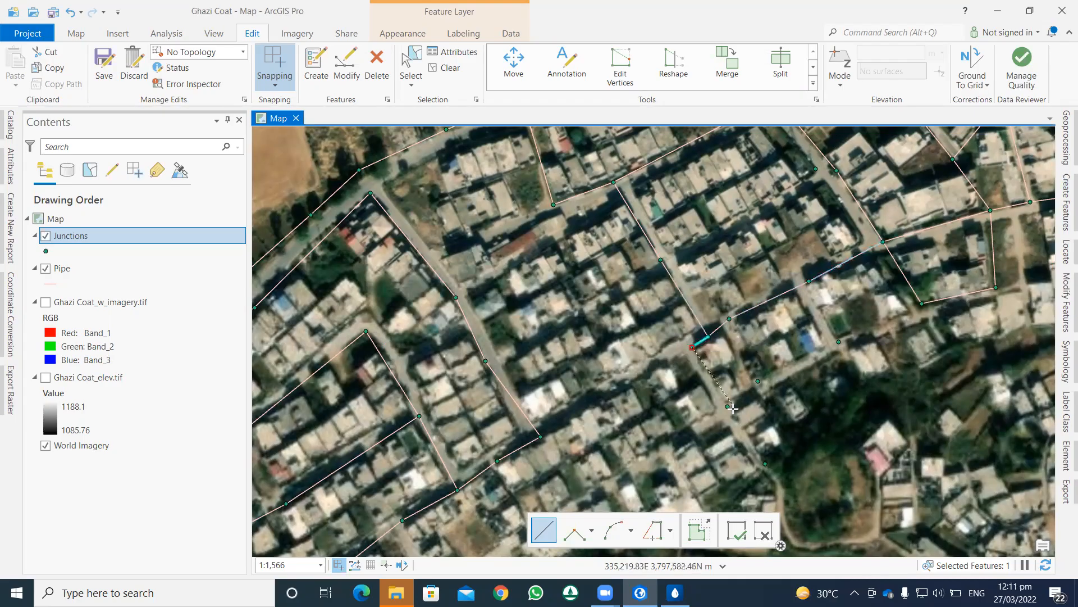
{"action": "left_click", "coordinate": [726, 406]}
Draw the lower street's pipes northeast to the junction at the eastern block's corner, including the side link north to the upper street.
{"action": "left_click", "coordinate": [758, 381]}
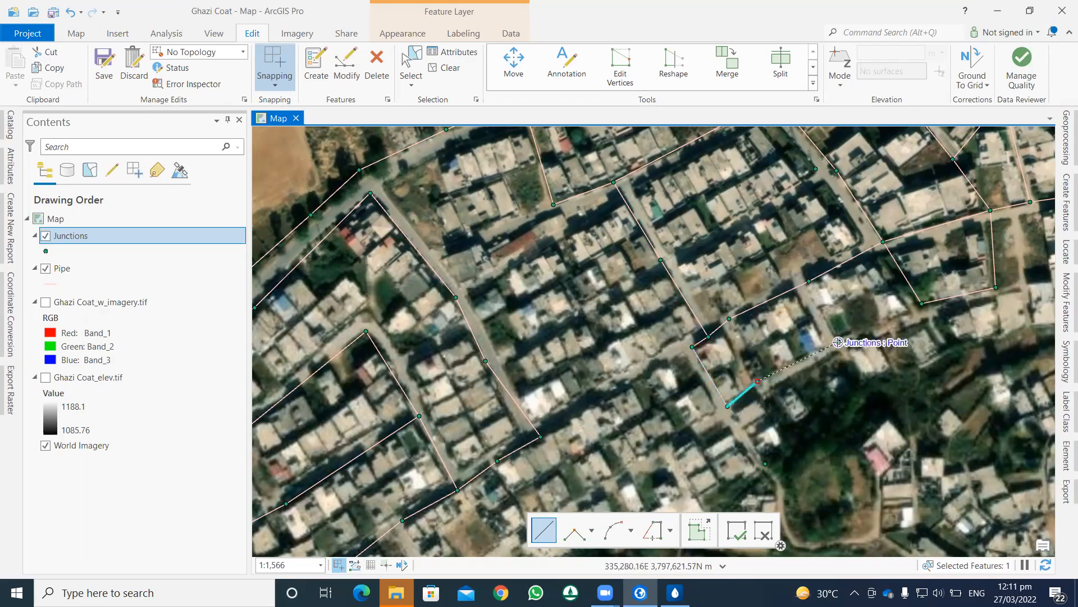
{"action": "left_click", "coordinate": [841, 343]}
{"action": "double_click", "coordinate": [809, 282]}
{"action": "left_click", "coordinate": [838, 342]}
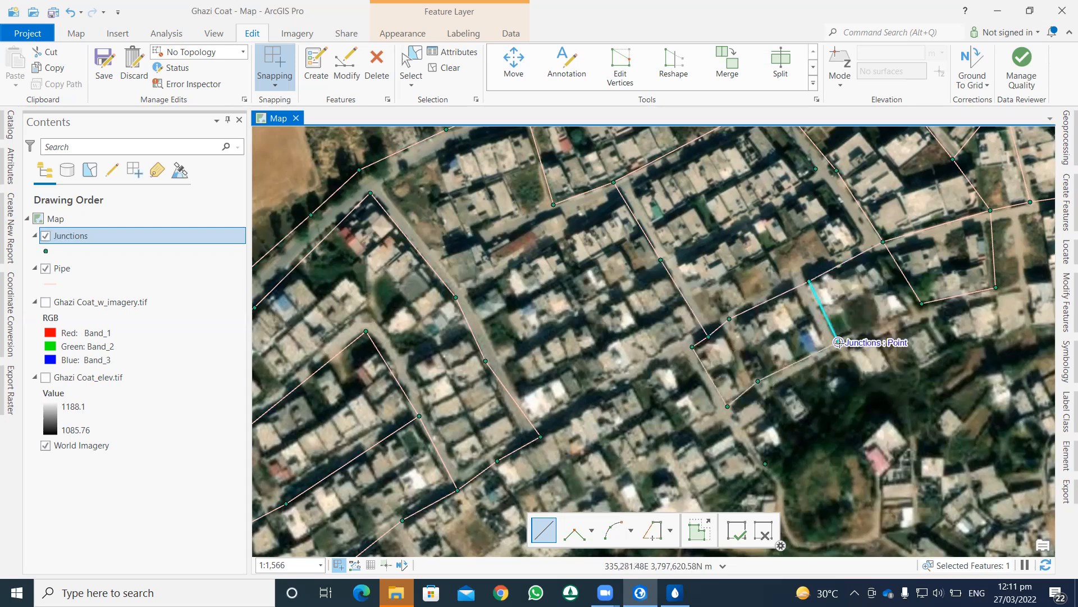
{"action": "double_click", "coordinate": [921, 303]}
Draw a pipe southeast to the street's last junction and a long pipe linking the western network's corner to the side-street junction.
{"action": "left_click_drag", "start_coordinate": [798, 378], "coordinate": [807, 285]}
{"action": "left_click", "coordinate": [735, 309]}
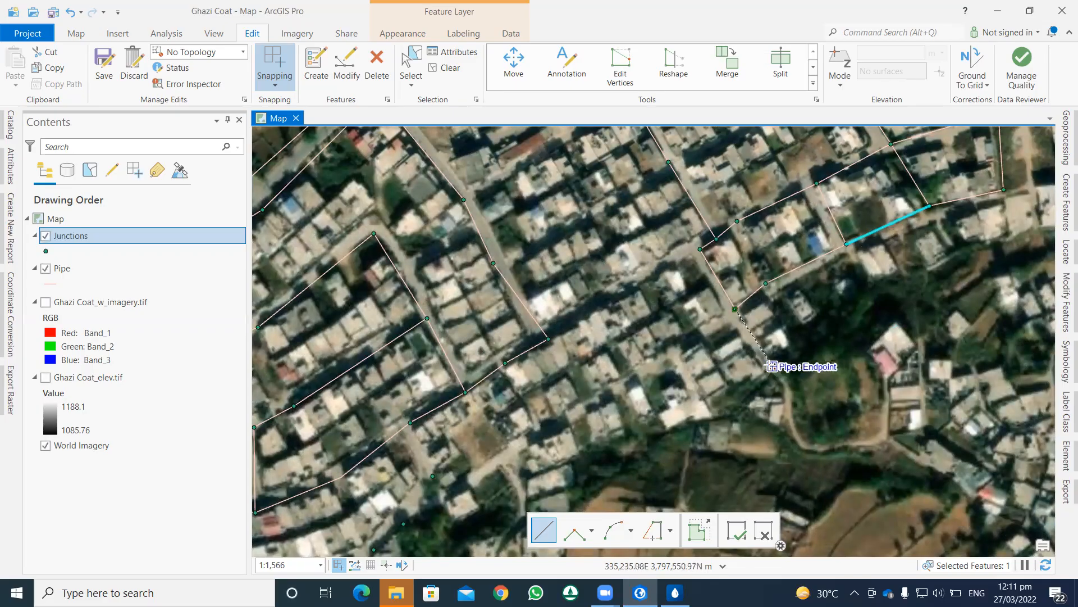
{"action": "double_click", "coordinate": [771, 366]}
{"action": "left_click", "coordinate": [553, 337]}
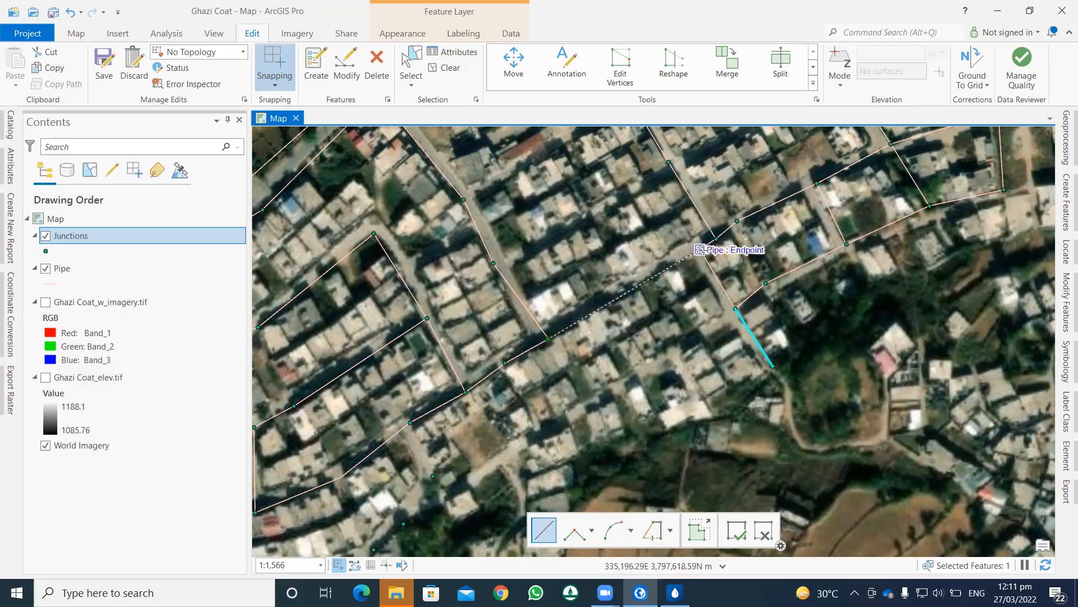
{"action": "double_click", "coordinate": [674, 309]}
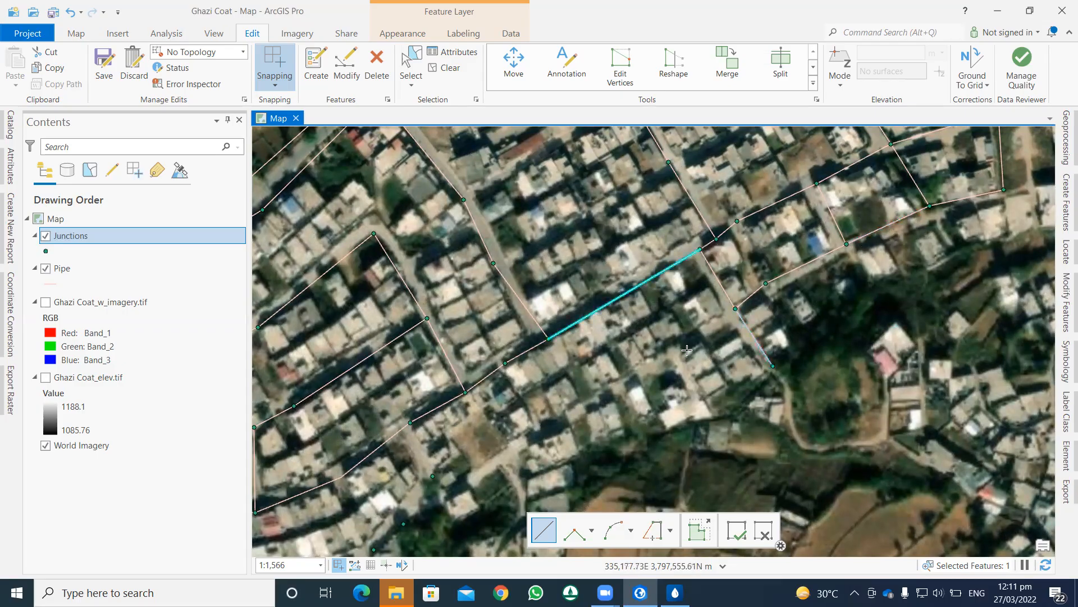
Draw pipes east along the southern street through its middle junction to the corner, with a branch south to the dead-end junction.
{"action": "left_click_drag", "start_coordinate": [636, 353], "coordinate": [805, 168]}
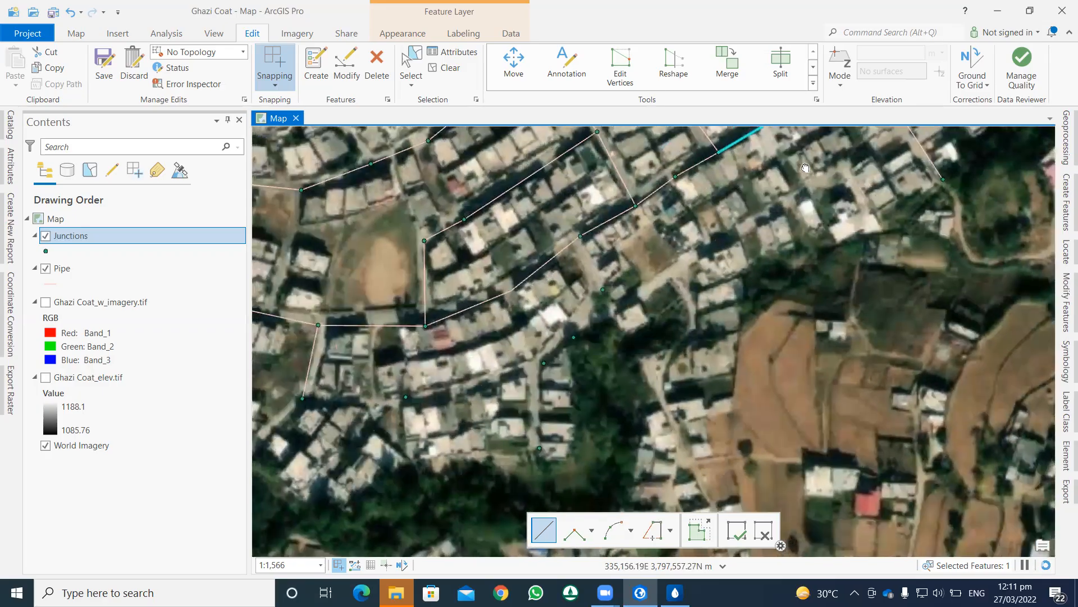
{"action": "left_click", "coordinate": [303, 398]}
{"action": "left_click", "coordinate": [429, 380]}
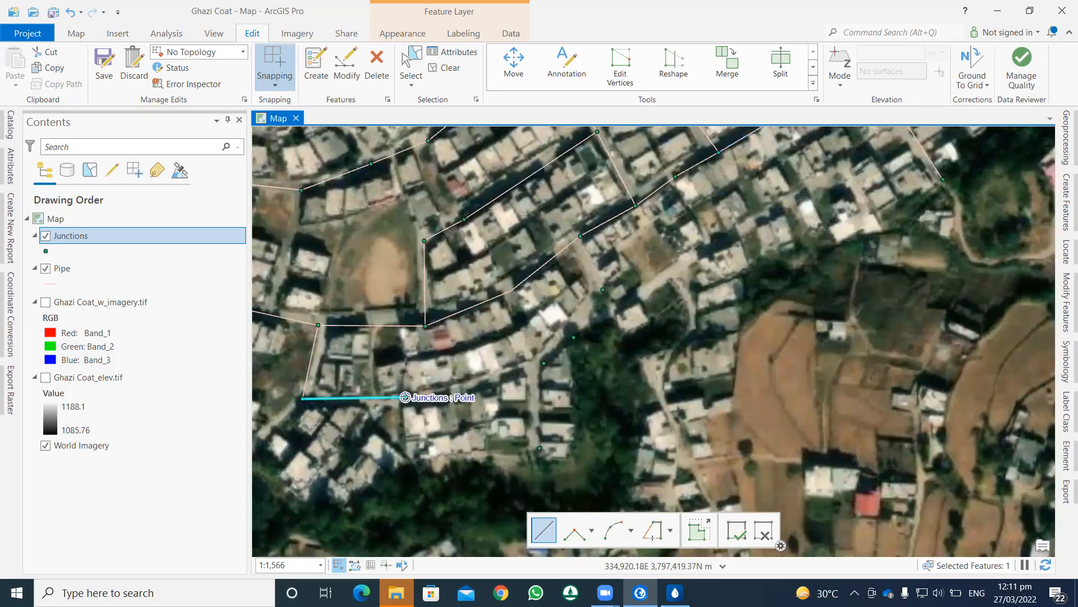
{"action": "double_click", "coordinate": [544, 363]}
{"action": "left_click", "coordinate": [539, 381]}
{"action": "double_click", "coordinate": [540, 446]}
Draw pipes from the southern street's corner northeast through the two bend junctions to the main-road junction, and save the edits.
{"action": "left_click", "coordinate": [545, 365]}
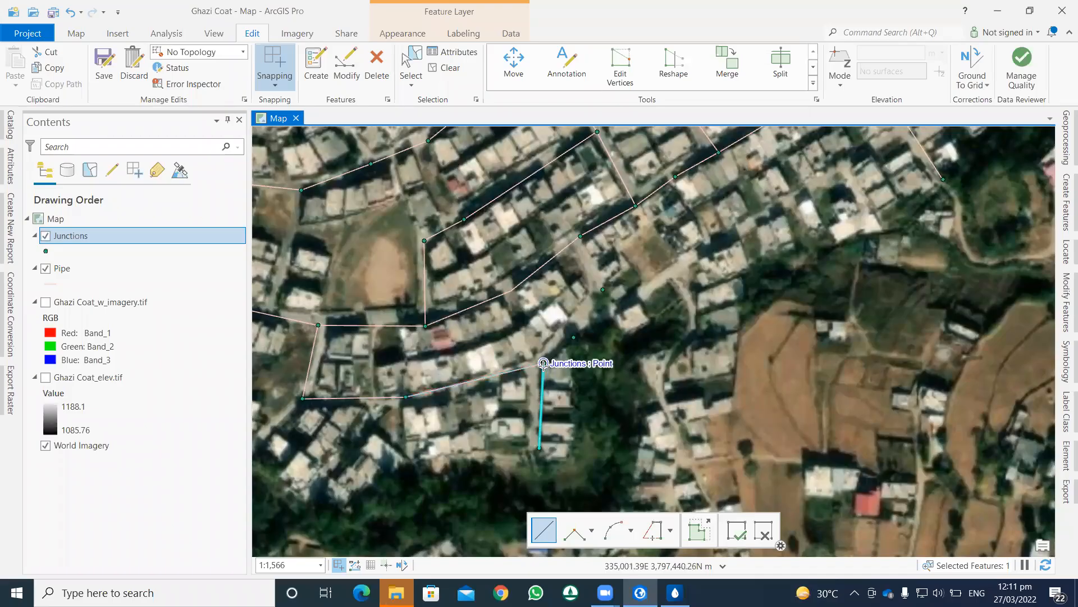
{"action": "left_click", "coordinate": [574, 338]}
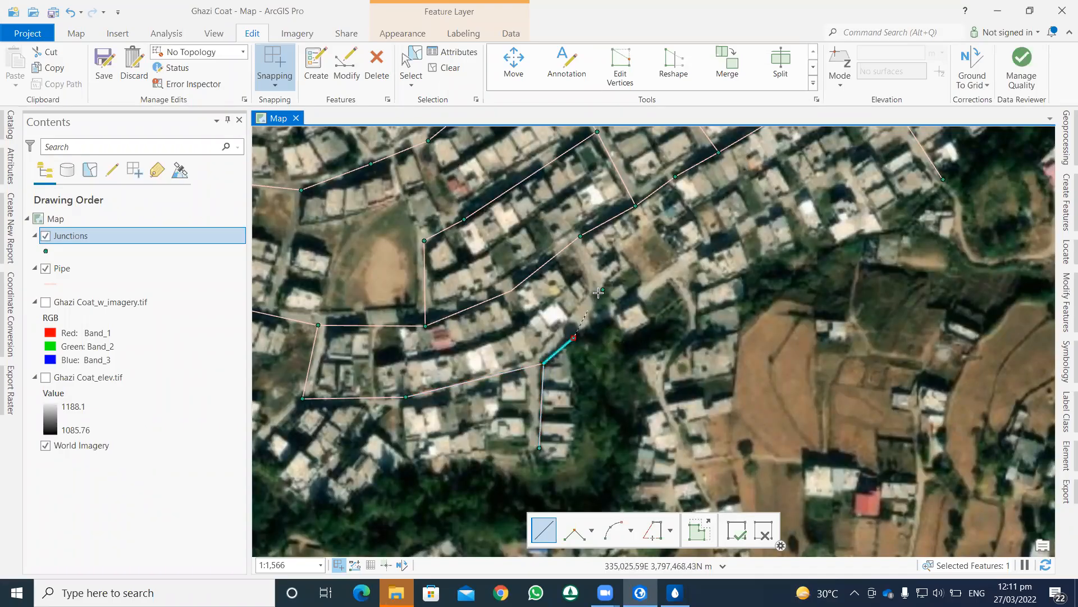
{"action": "left_click", "coordinate": [601, 291]}
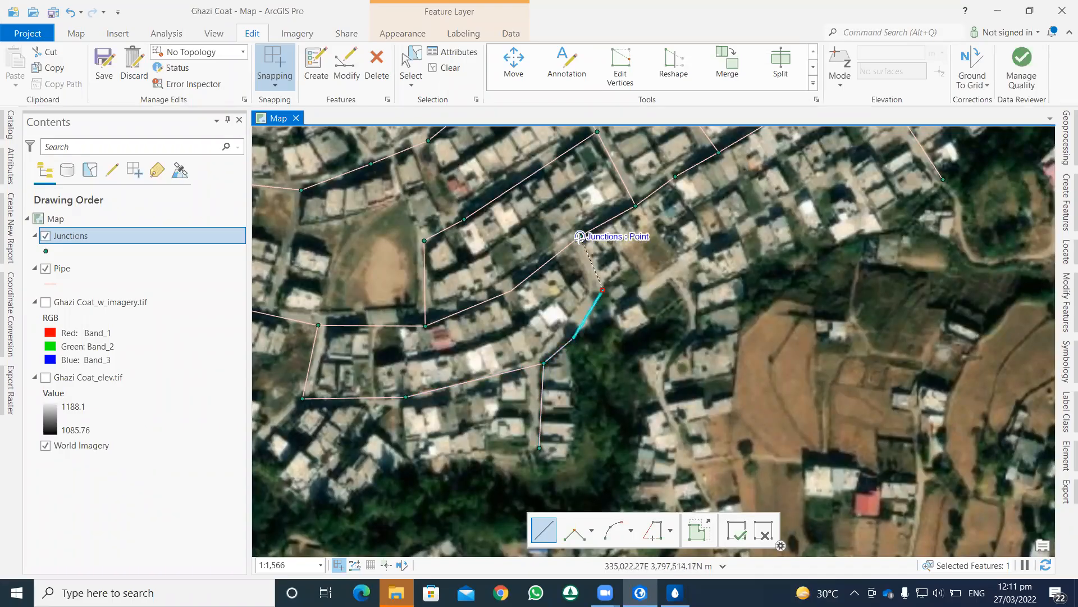
{"action": "double_click", "coordinate": [579, 236]}
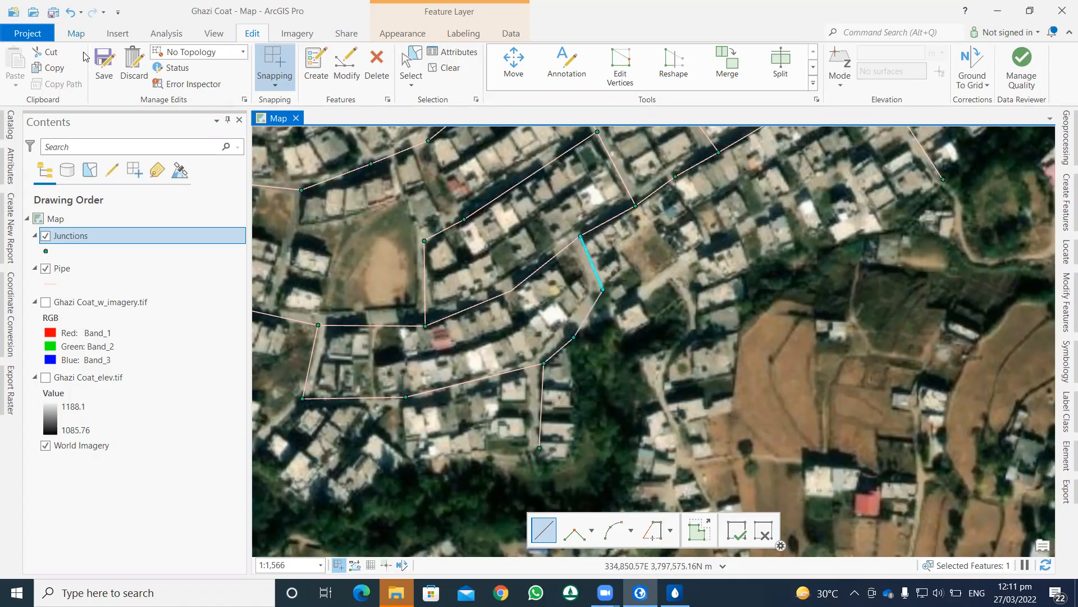
{"action": "left_click", "coordinate": [102, 62]}
{"action": "left_click", "coordinate": [542, 311]}
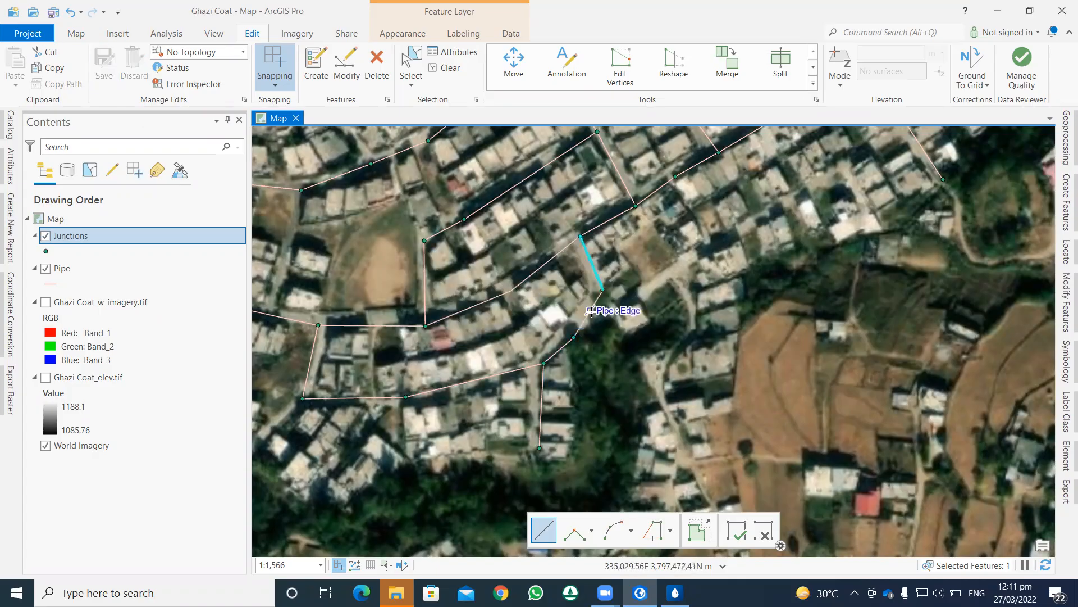
{"action": "scroll", "coordinate": [675, 263], "scroll_direction": "down", "scroll_amount": 2}
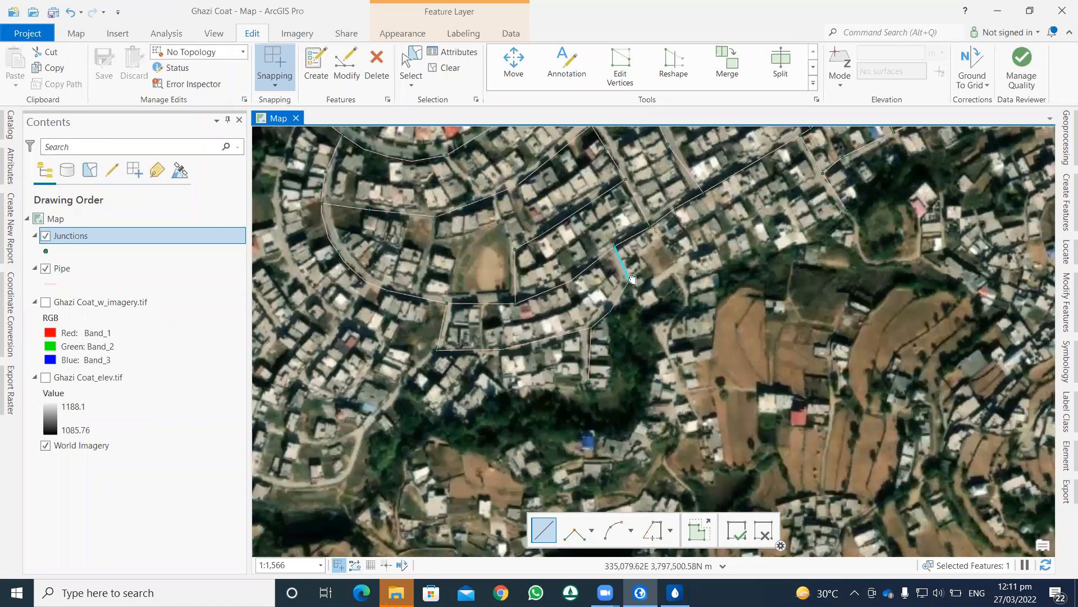
{"action": "scroll", "coordinate": [632, 280], "scroll_direction": "down", "scroll_amount": 1}
{"action": "scroll", "coordinate": [591, 297], "scroll_direction": "up", "scroll_amount": 2}
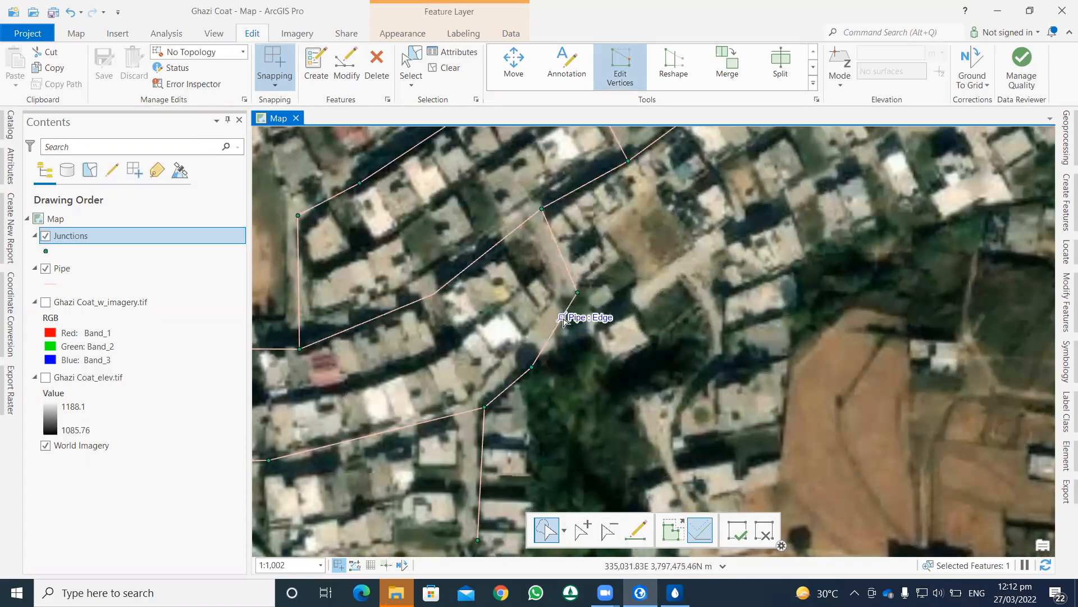
{"action": "left_click", "coordinate": [345, 76]}
{"action": "left_click", "coordinate": [944, 336]}
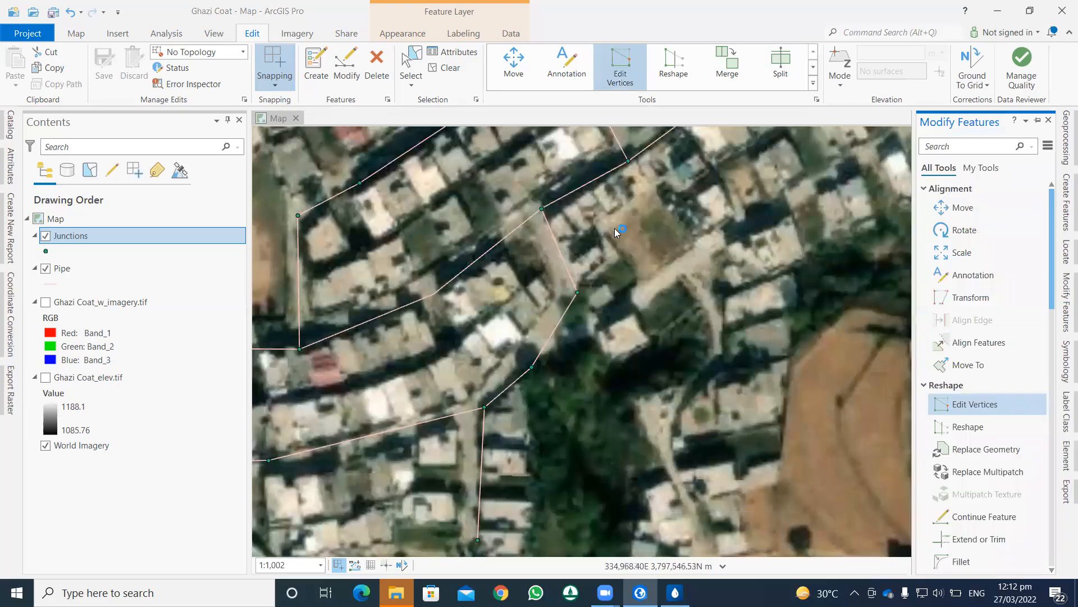
{"action": "left_click", "coordinate": [577, 293]}
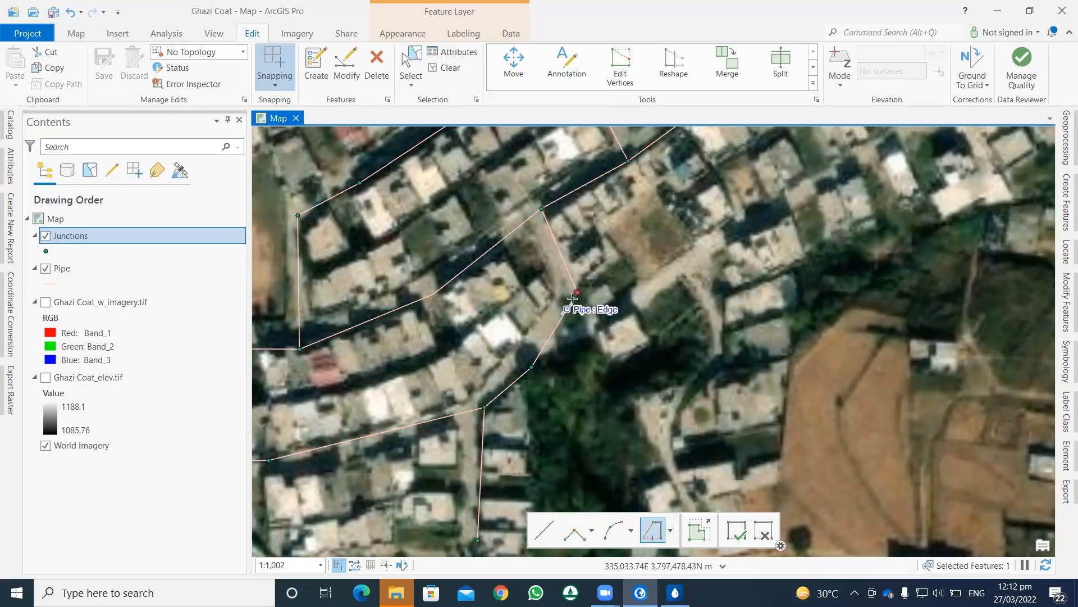
{"action": "scroll", "coordinate": [580, 301], "scroll_direction": "up", "scroll_amount": 3}
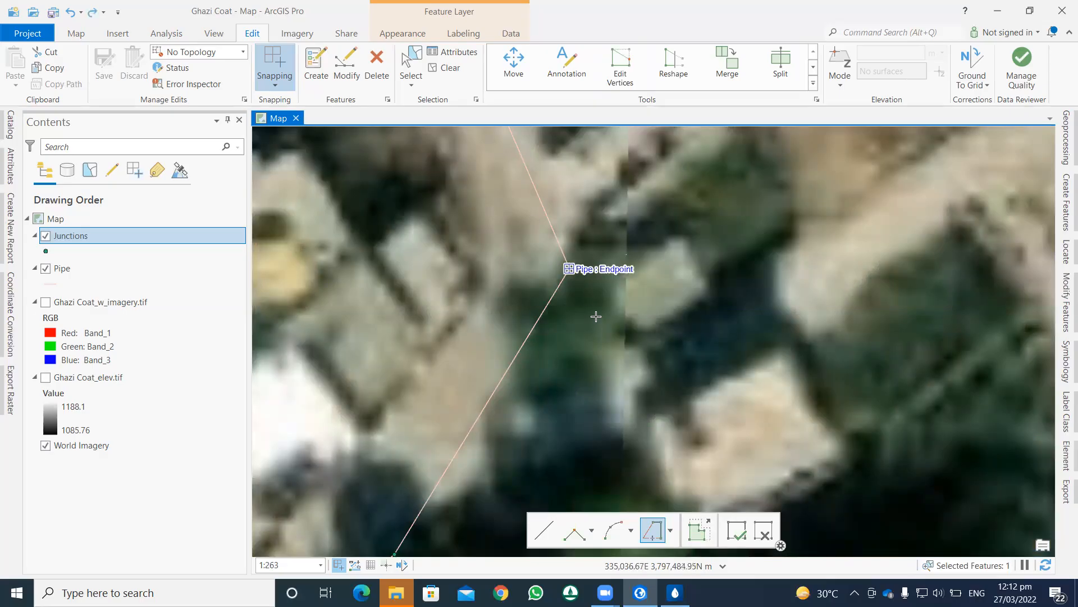
{"action": "left_click", "coordinate": [570, 267]}
{"action": "left_click", "coordinate": [524, 342]}
{"action": "key", "text": "Escape"}
Try to move the shared pipe endpoint at the bend junction southeast with Edit Vertices.
{"action": "left_click", "coordinate": [619, 79]}
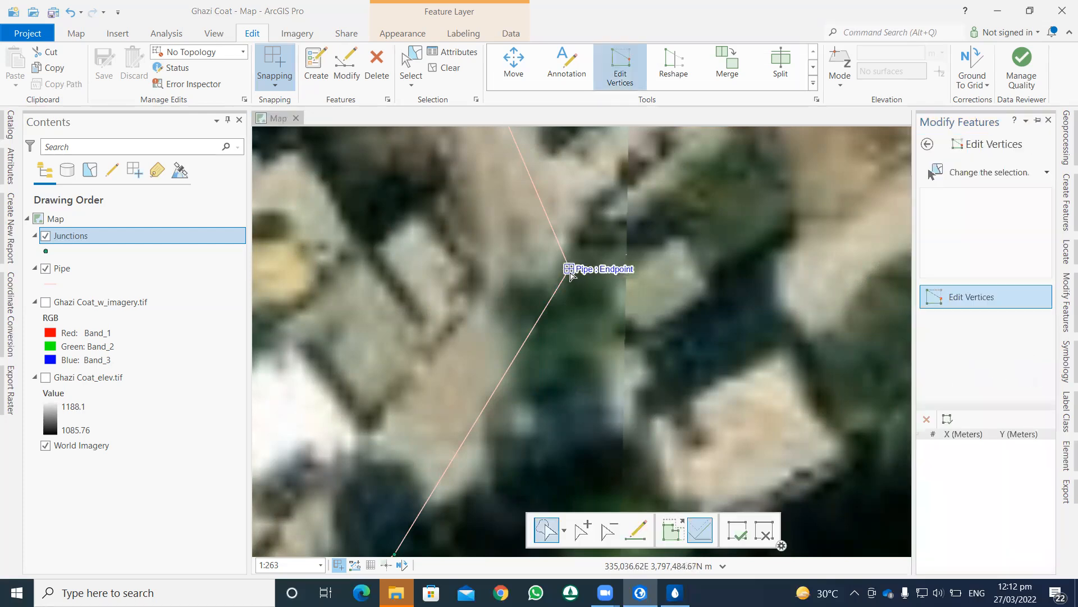
{"action": "left_click_drag", "start_coordinate": [570, 272], "coordinate": [591, 324]}
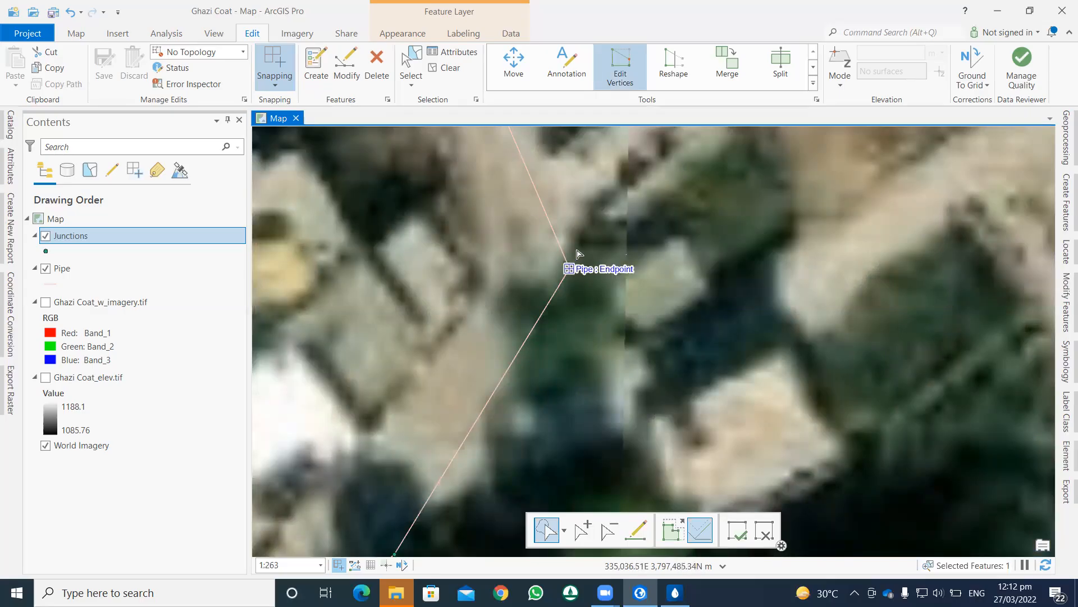
{"action": "left_click", "coordinate": [571, 268]}
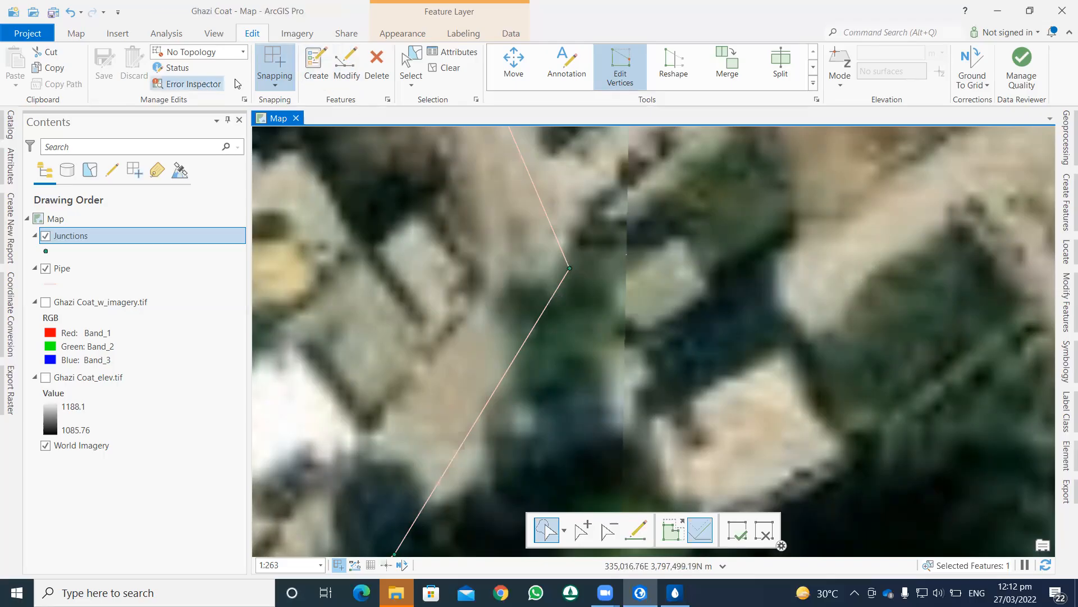
Select the pipe running southwest from the bend junction and move its northeast end southeast, beside the house at the bend.
{"action": "left_click", "coordinate": [411, 61]}
{"action": "left_click", "coordinate": [556, 293]}
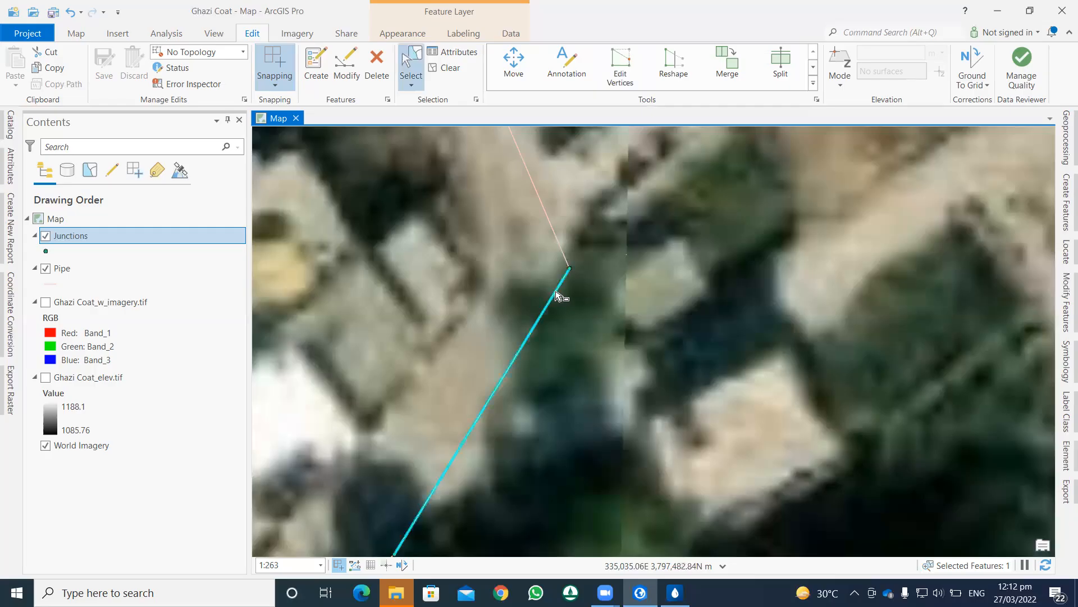
{"action": "scroll", "coordinate": [576, 279], "scroll_direction": "down", "scroll_amount": 3}
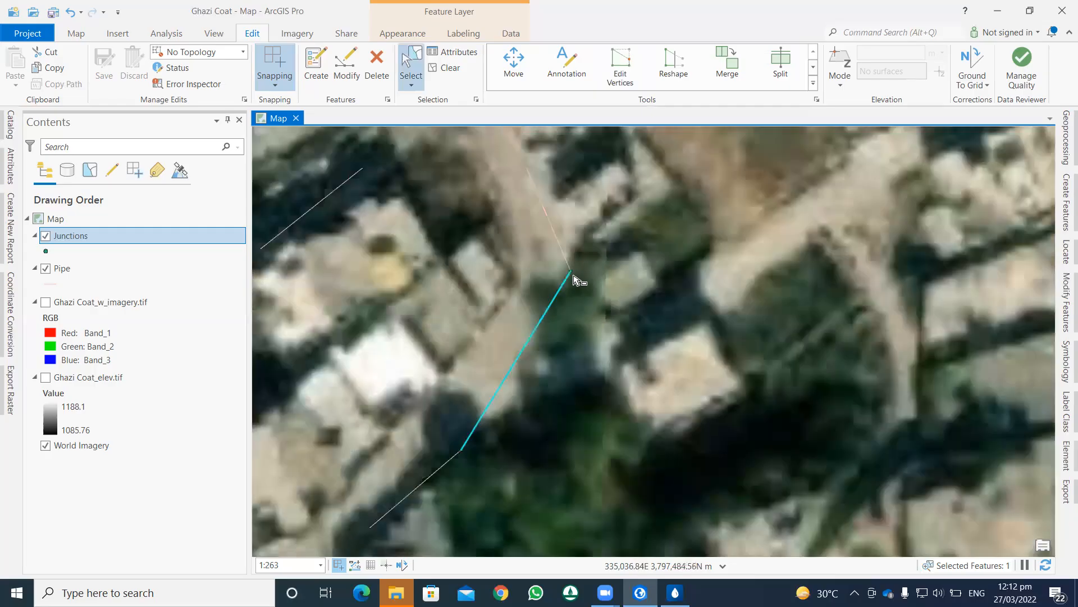
{"action": "left_click", "coordinate": [633, 61]}
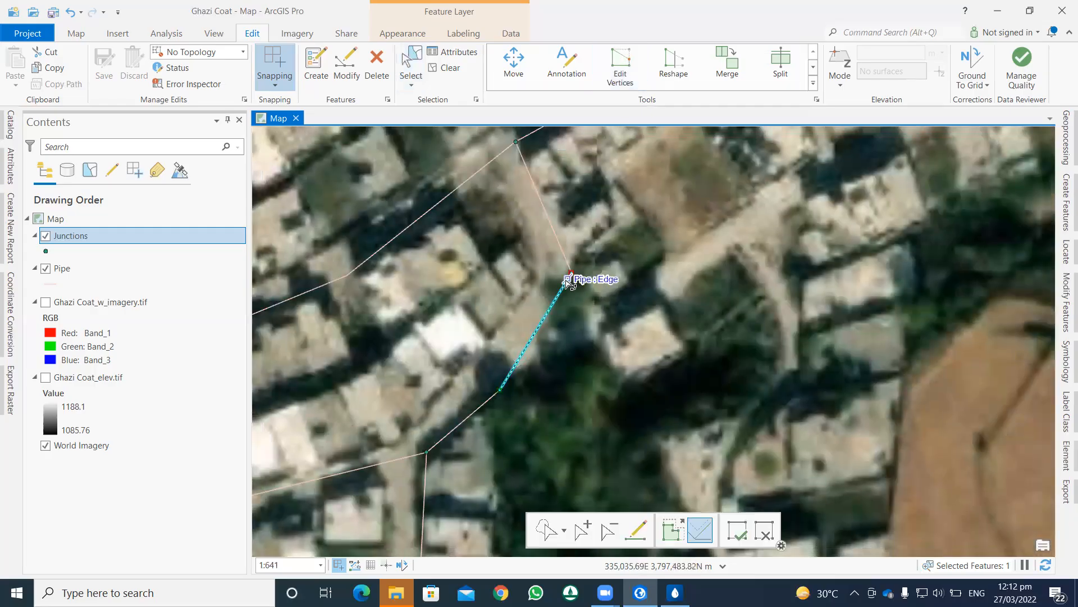
{"action": "left_click_drag", "start_coordinate": [572, 272], "coordinate": [593, 333]}
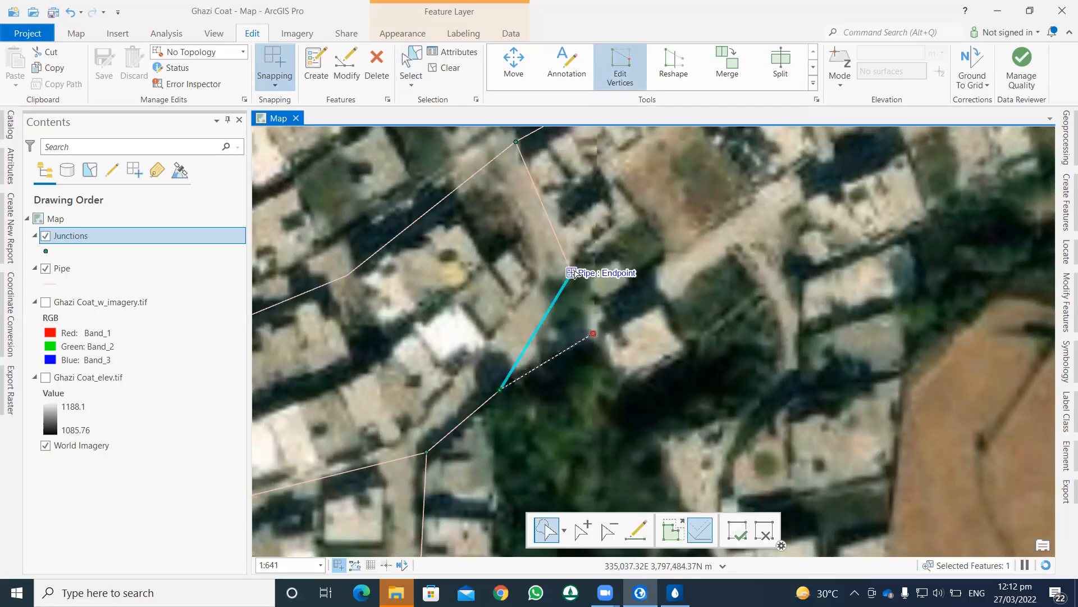
{"action": "left_click", "coordinate": [744, 533]}
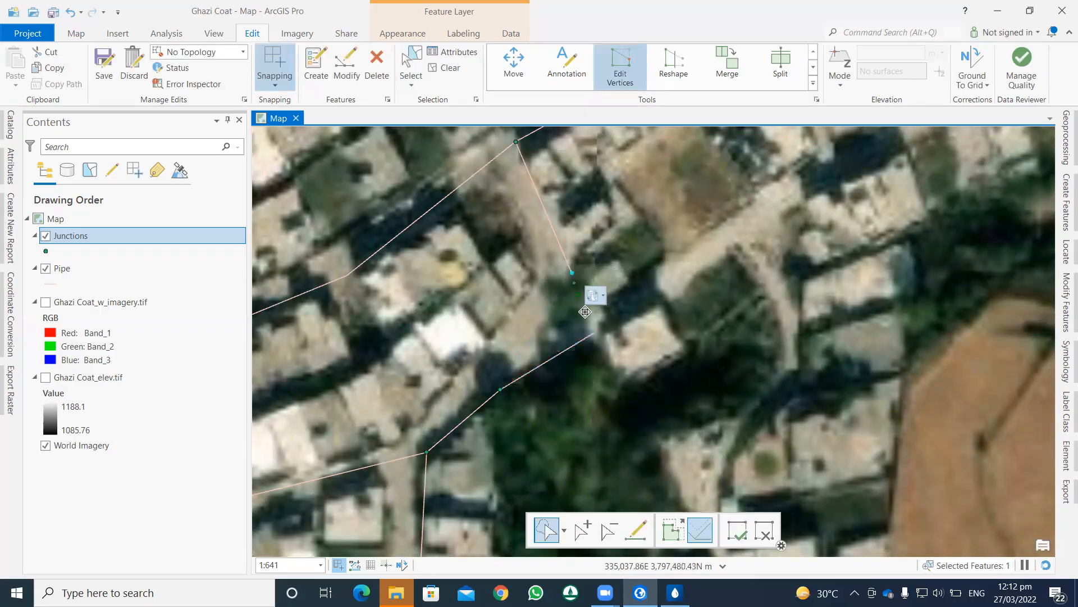
Move the bend junction onto the pipe end beside the house, and extend the northern pipe's south end to meet it.
{"action": "left_click_drag", "start_coordinate": [579, 282], "coordinate": [593, 333]}
{"action": "left_click", "coordinate": [736, 528]}
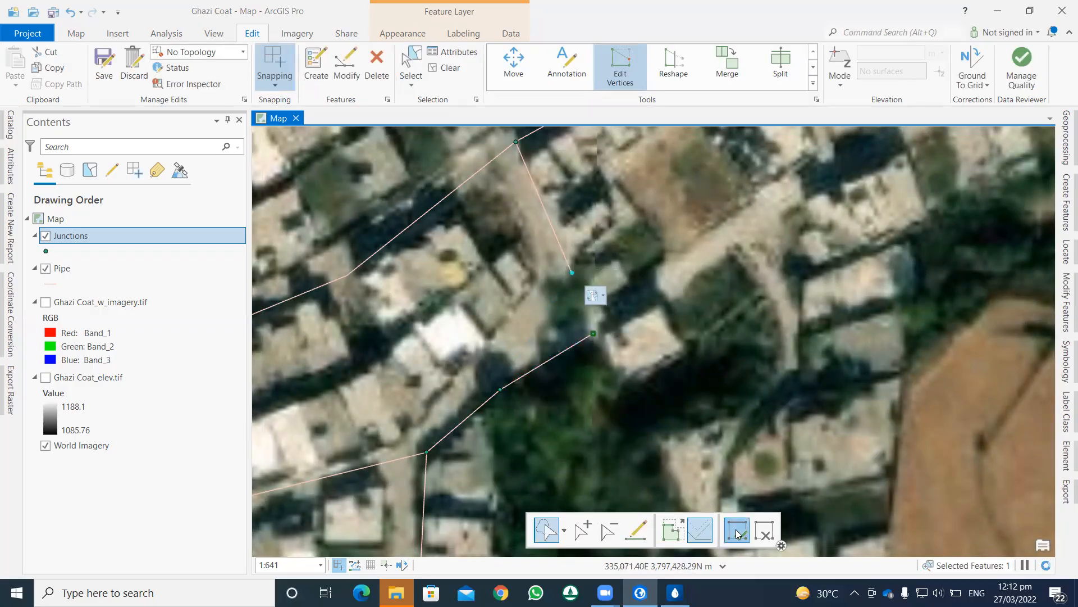
{"action": "left_click", "coordinate": [570, 269]}
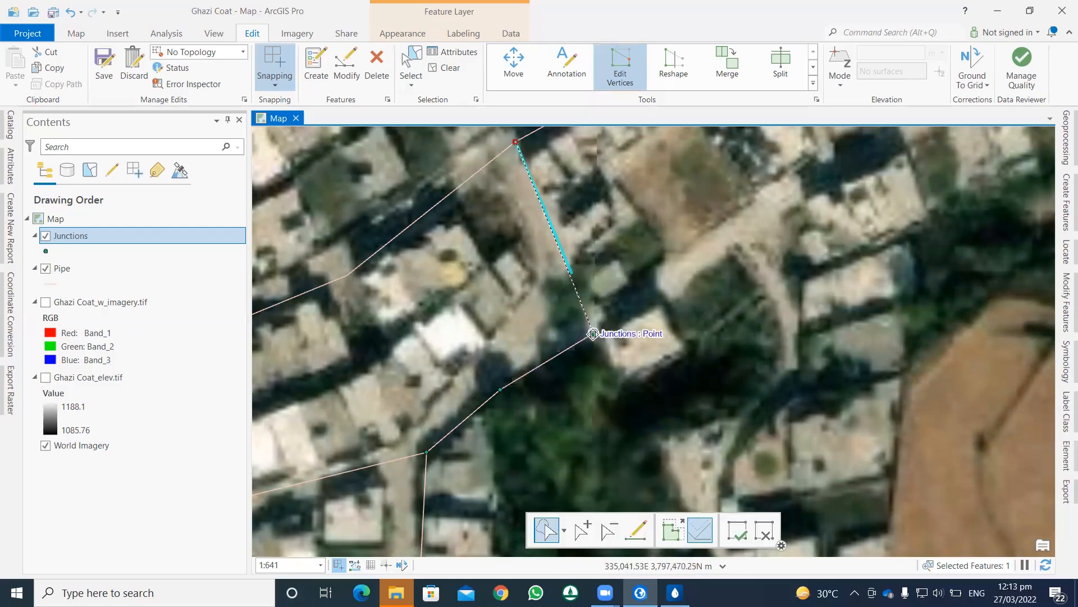
{"action": "left_click", "coordinate": [593, 333]}
{"action": "key", "text": "F2"}
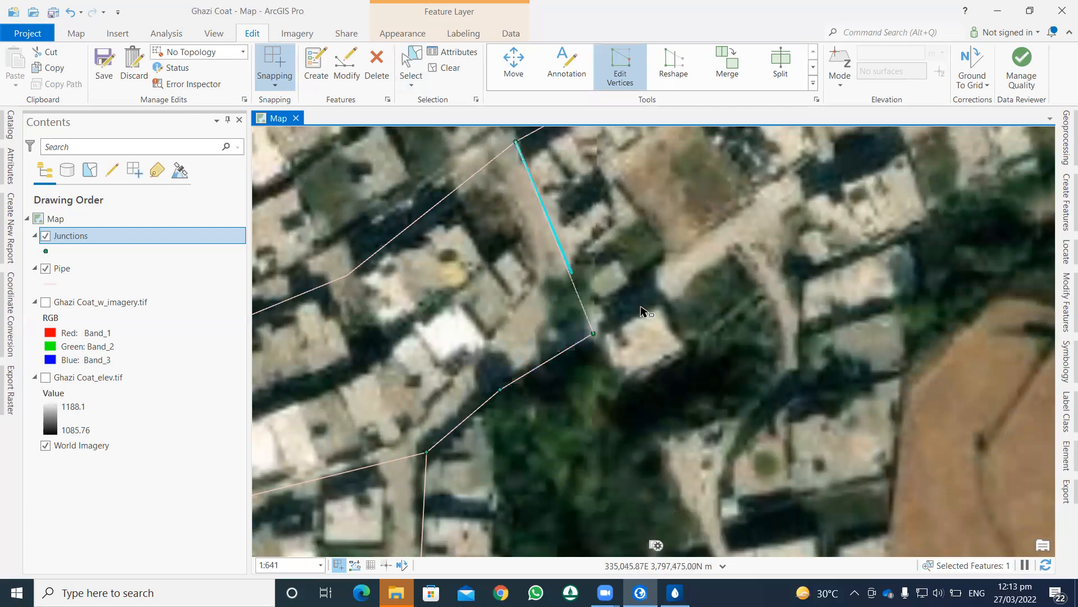
Add two junctions along the unpiped street northeast of the bend, between the bend junction and the next cross street.
{"action": "scroll", "coordinate": [679, 294], "scroll_direction": "down", "scroll_amount": 2}
{"action": "mouse_move", "coordinate": [678, 293]}
{"action": "left_mouse_down"}
{"action": "mouse_move", "coordinate": [621, 339]}
{"action": "mouse_move", "coordinate": [527, 381]}
{"action": "left_mouse_up"}
{"action": "scroll", "coordinate": [527, 382], "scroll_direction": "down", "scroll_amount": 2}
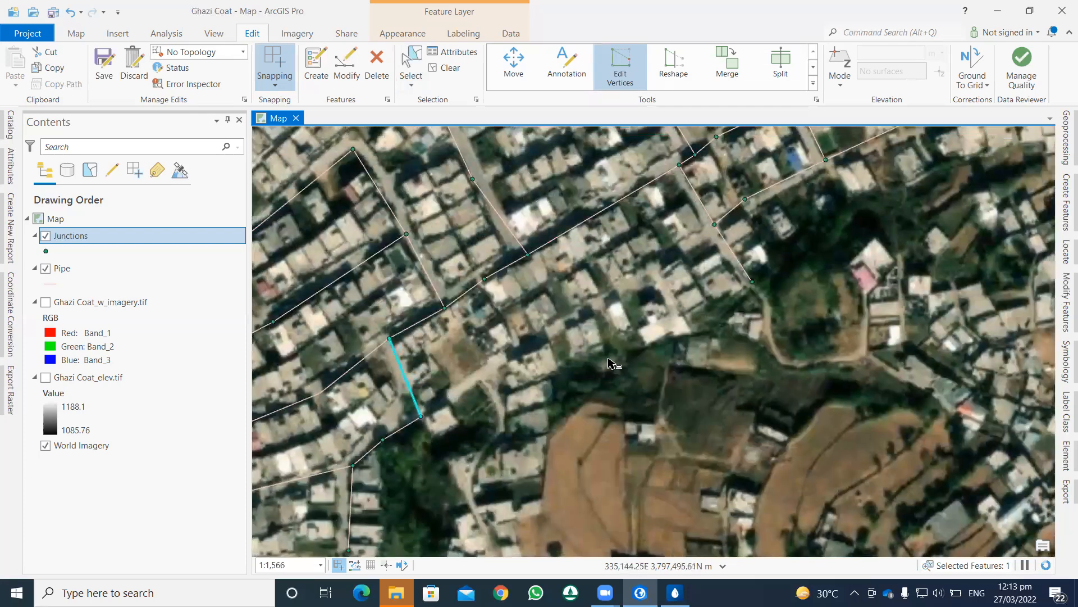
{"action": "left_click", "coordinate": [1063, 219]}
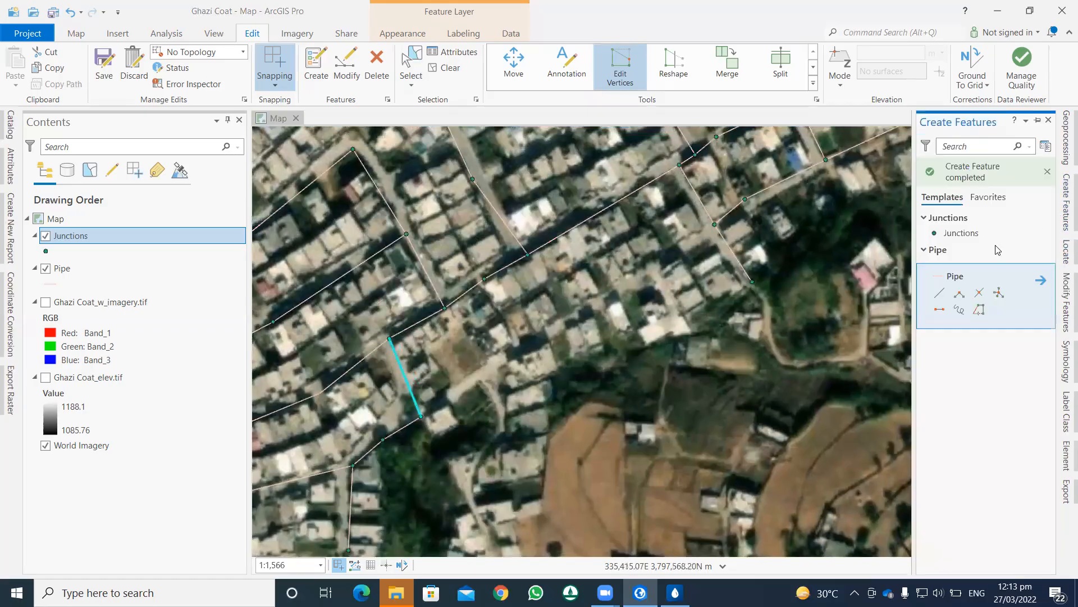
{"action": "left_click", "coordinate": [946, 235]}
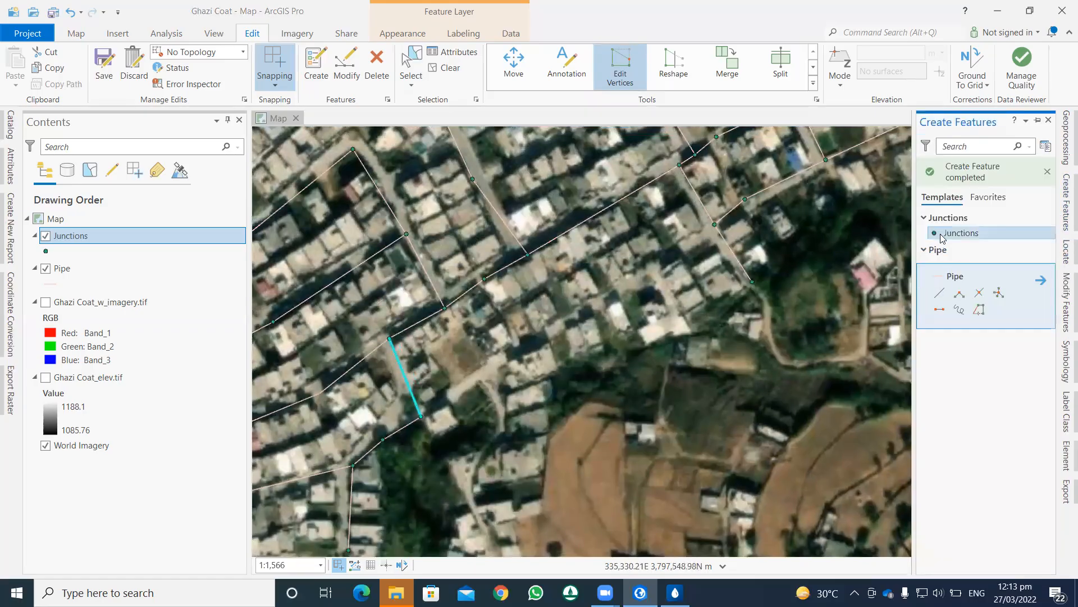
{"action": "left_click", "coordinate": [527, 352]}
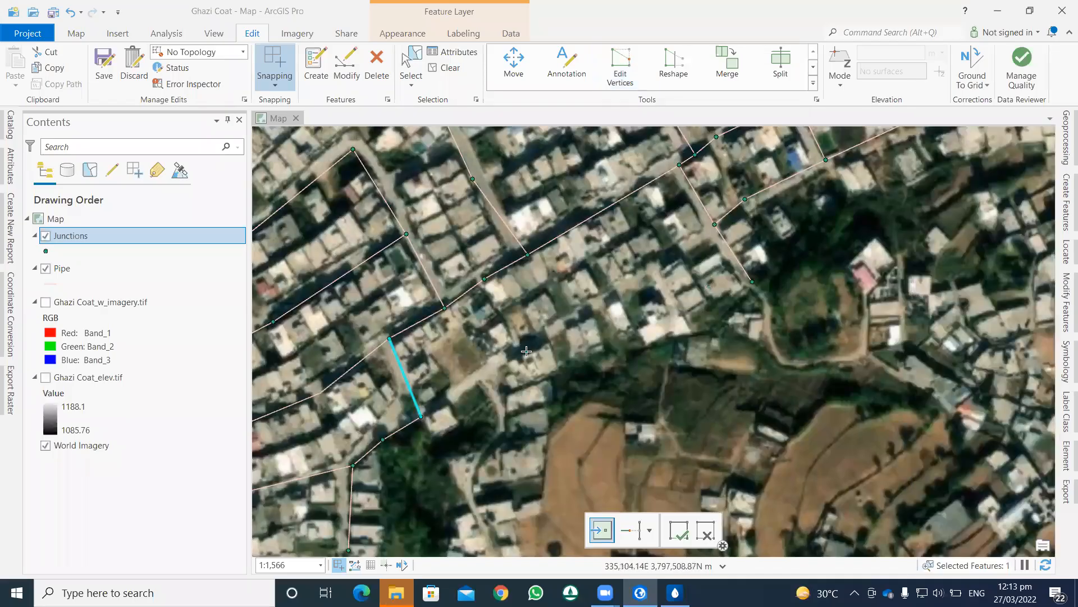
{"action": "left_click", "coordinate": [649, 276]}
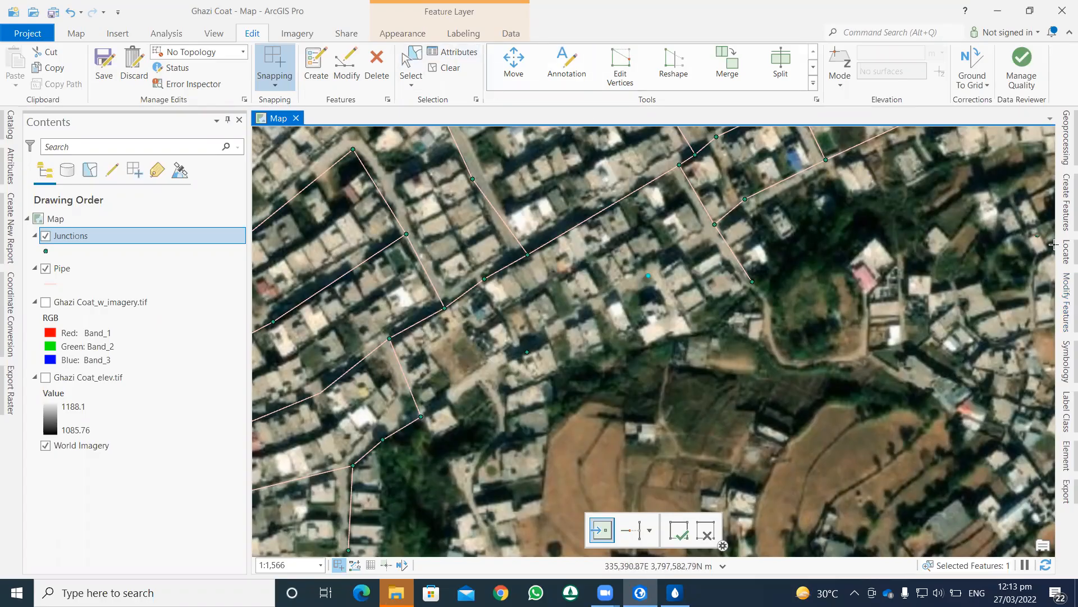
Draw pipes from the bend junction northeast through the two new junctions to the existing junction on the cross street.
{"action": "left_click", "coordinate": [1065, 213]}
{"action": "left_click", "coordinate": [952, 310]}
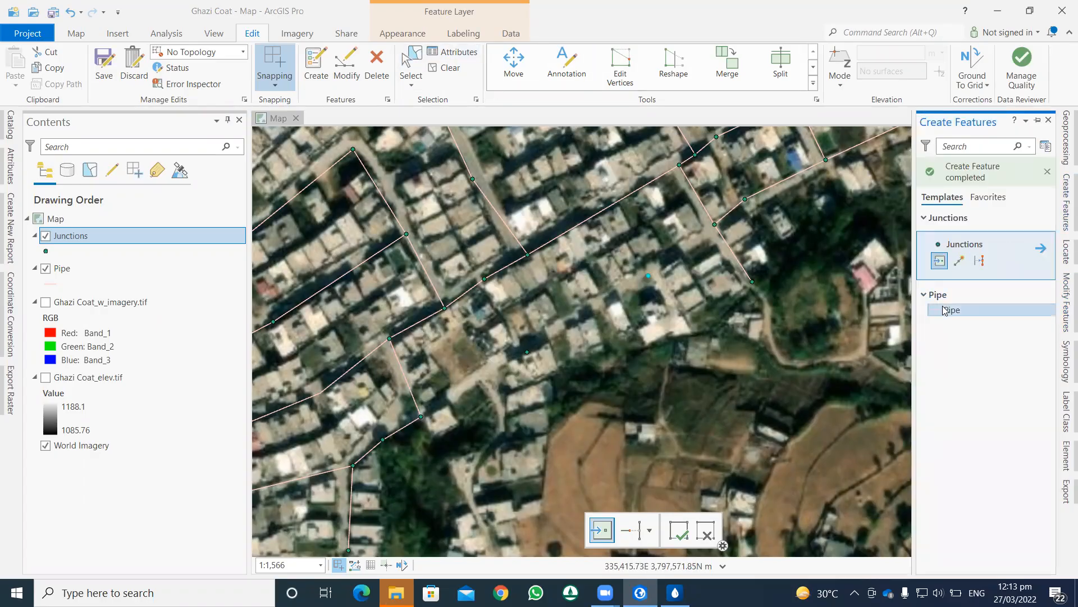
{"action": "left_click", "coordinate": [421, 415]}
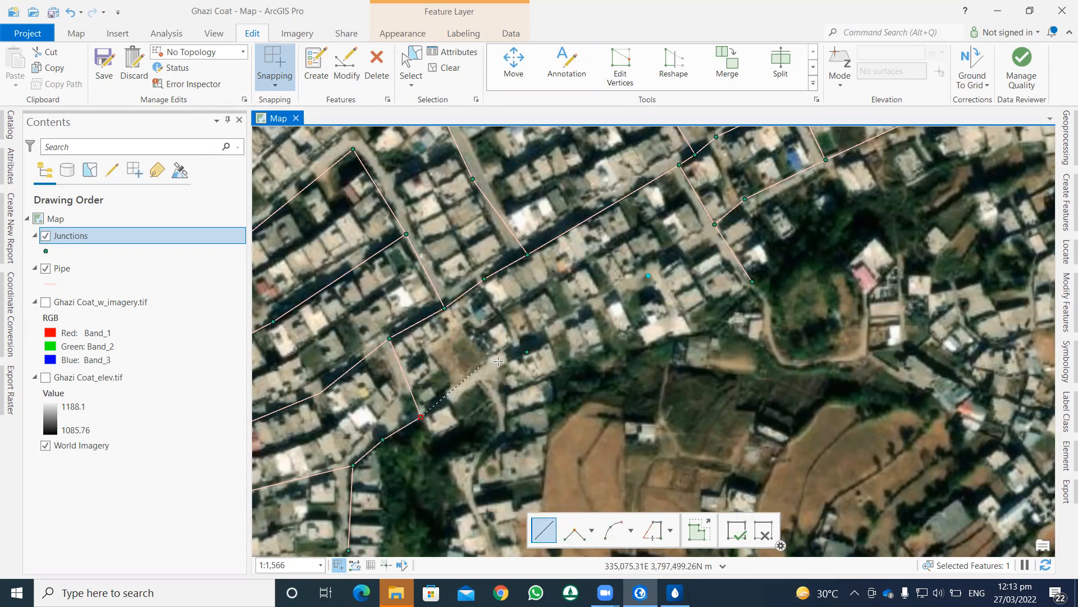
{"action": "left_click", "coordinate": [526, 351]}
{"action": "left_click", "coordinate": [647, 276]}
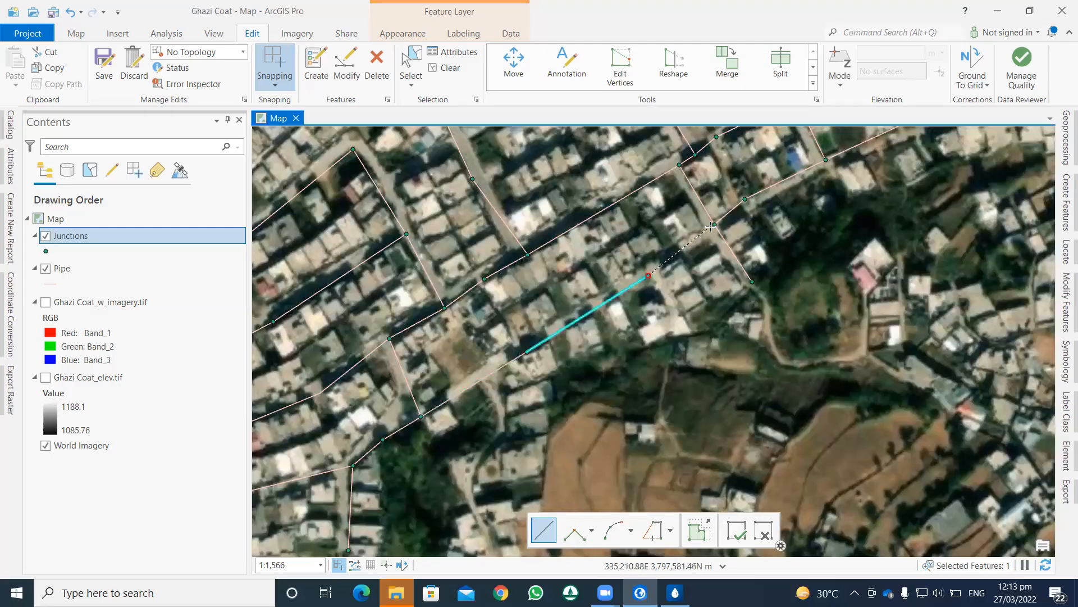
{"action": "double_click", "coordinate": [729, 232]}
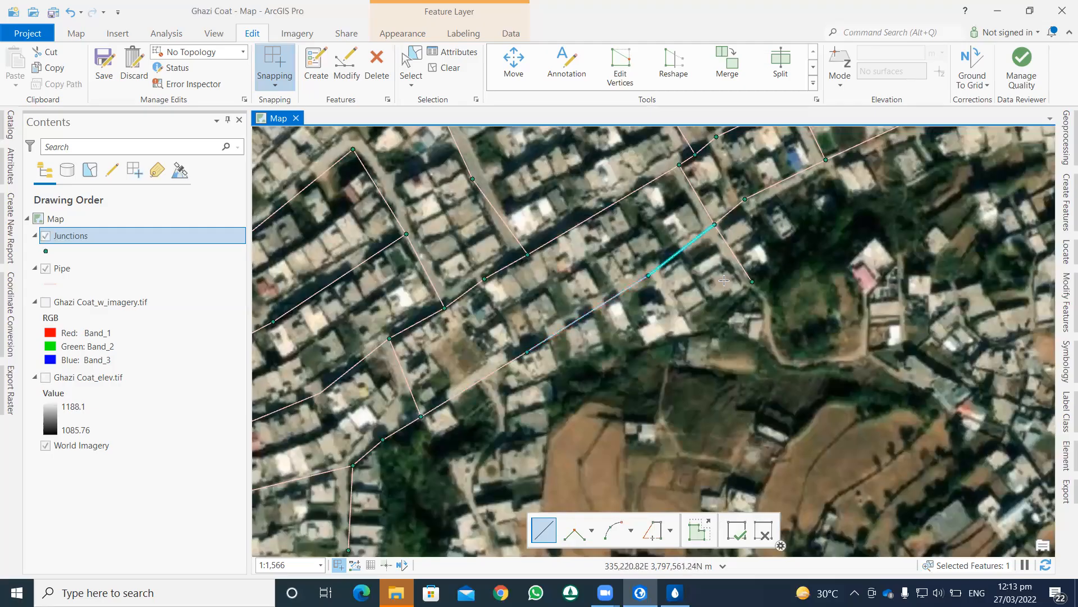
Hide the World Imagery layer to examine the whole pipe network for gaps, and show the imagery again.
{"action": "scroll", "coordinate": [740, 306], "scroll_direction": "down", "scroll_amount": 3}
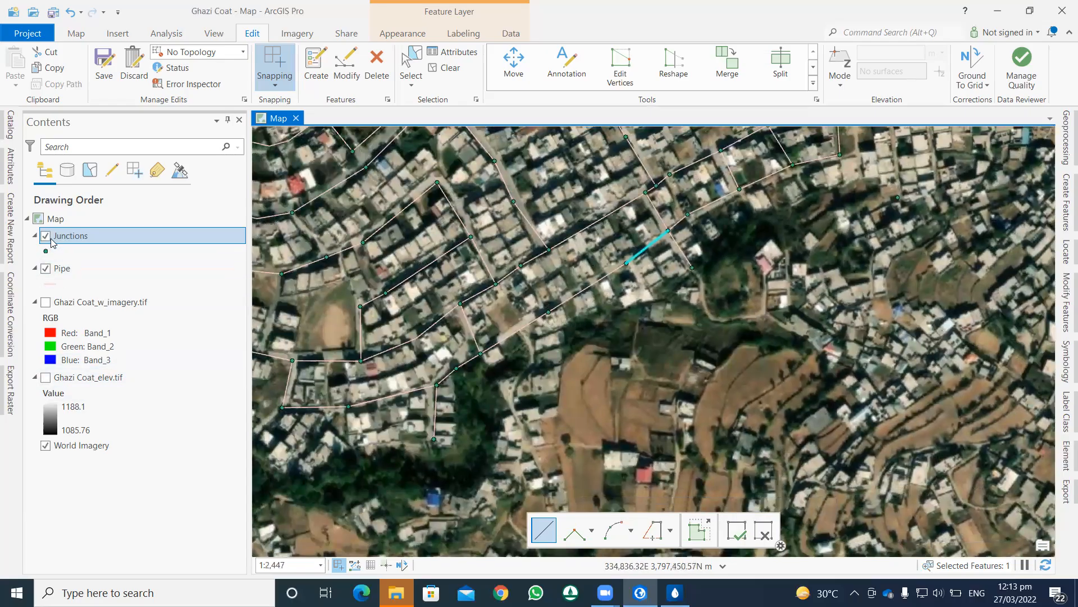
{"action": "left_click", "coordinate": [46, 444]}
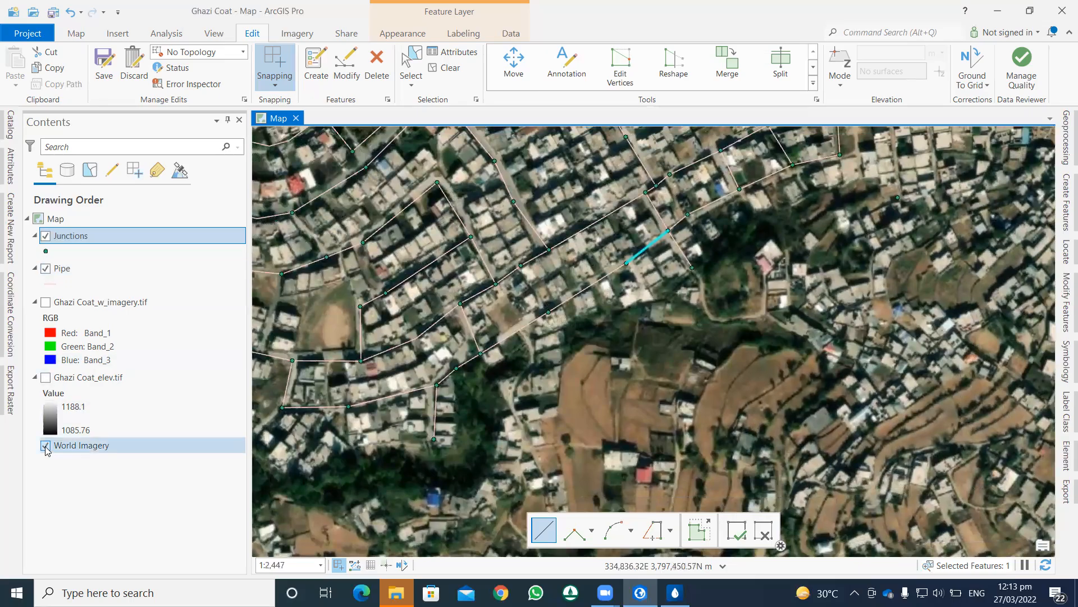
{"action": "scroll", "coordinate": [382, 378], "scroll_direction": "down", "scroll_amount": 3}
{"action": "scroll", "coordinate": [492, 336], "scroll_direction": "down", "scroll_amount": 2}
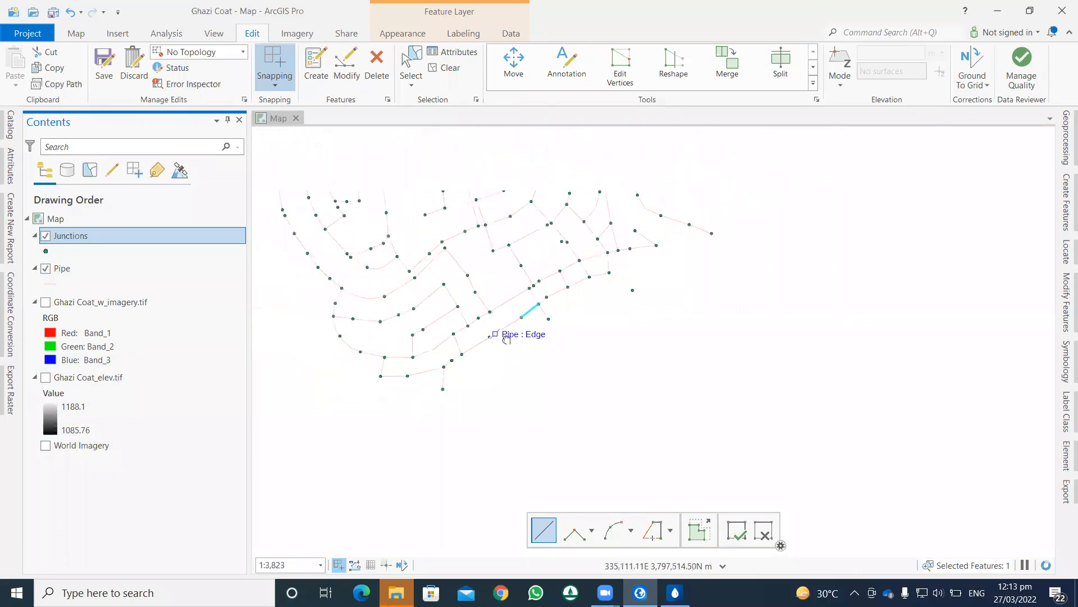
{"action": "left_click_drag", "start_coordinate": [657, 337], "coordinate": [683, 343]}
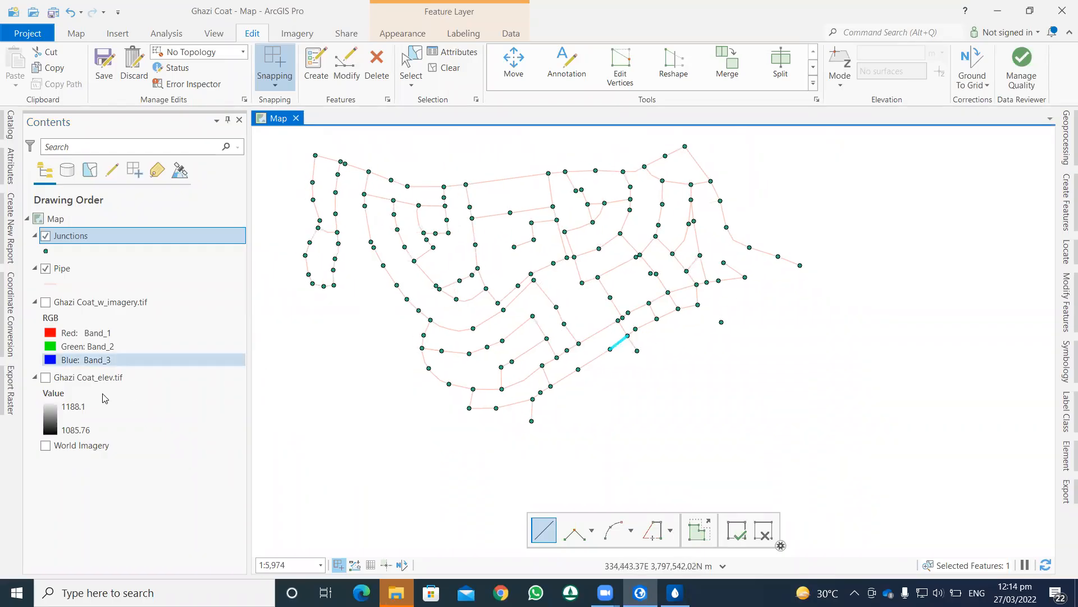
{"action": "left_click", "coordinate": [45, 445]}
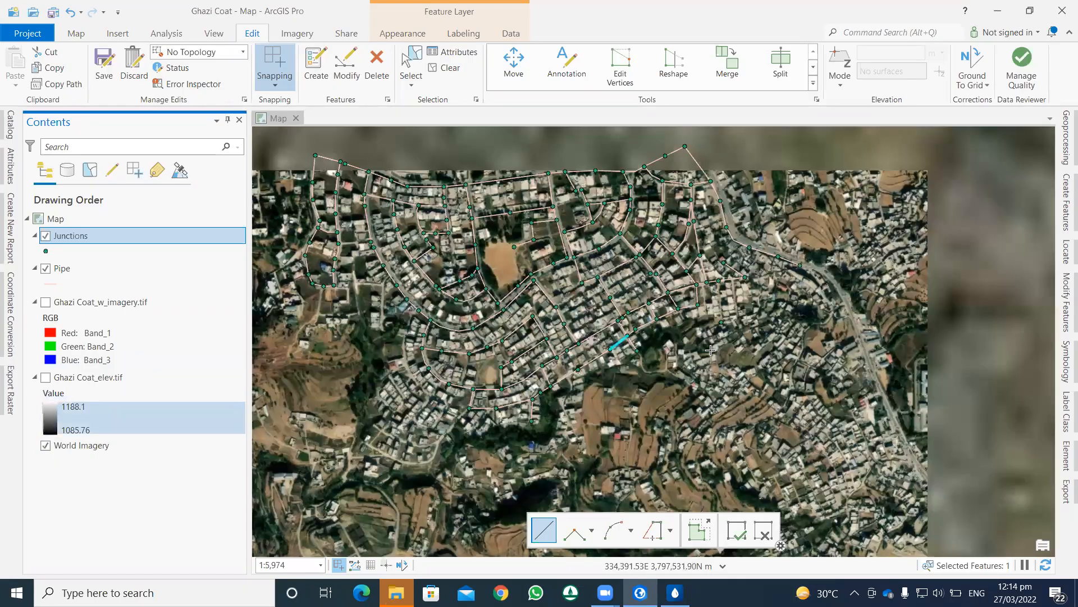
Draw a pipe from the junction near the eastern end of the street south to the isolated junction between the houses.
{"action": "scroll", "coordinate": [706, 330], "scroll_direction": "up", "scroll_amount": 1}
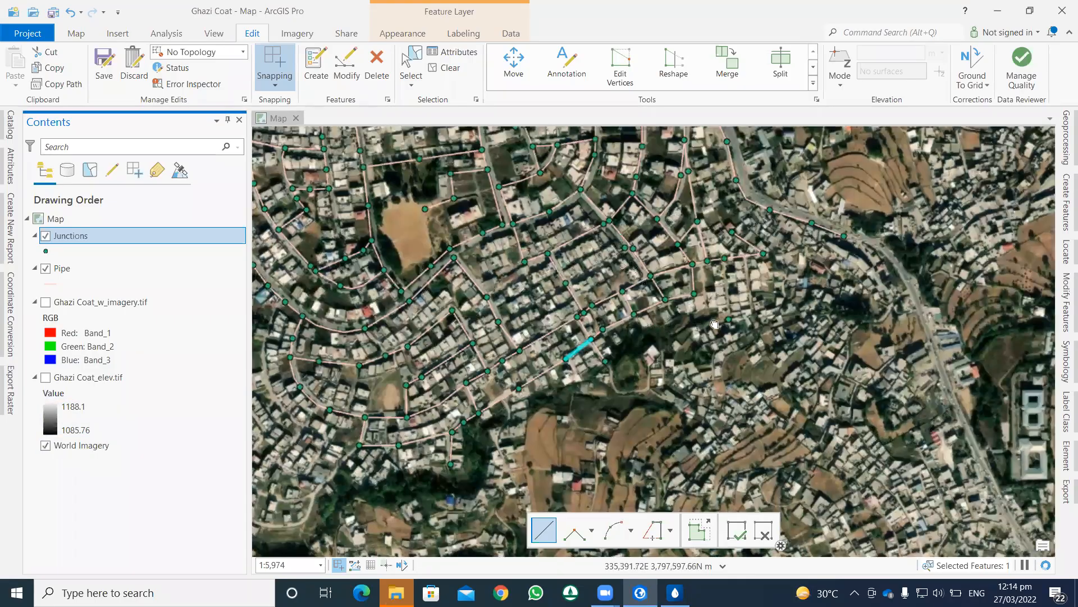
{"action": "scroll", "coordinate": [714, 325], "scroll_direction": "up", "scroll_amount": 2}
{"action": "left_click_drag", "start_coordinate": [707, 243], "coordinate": [685, 259]}
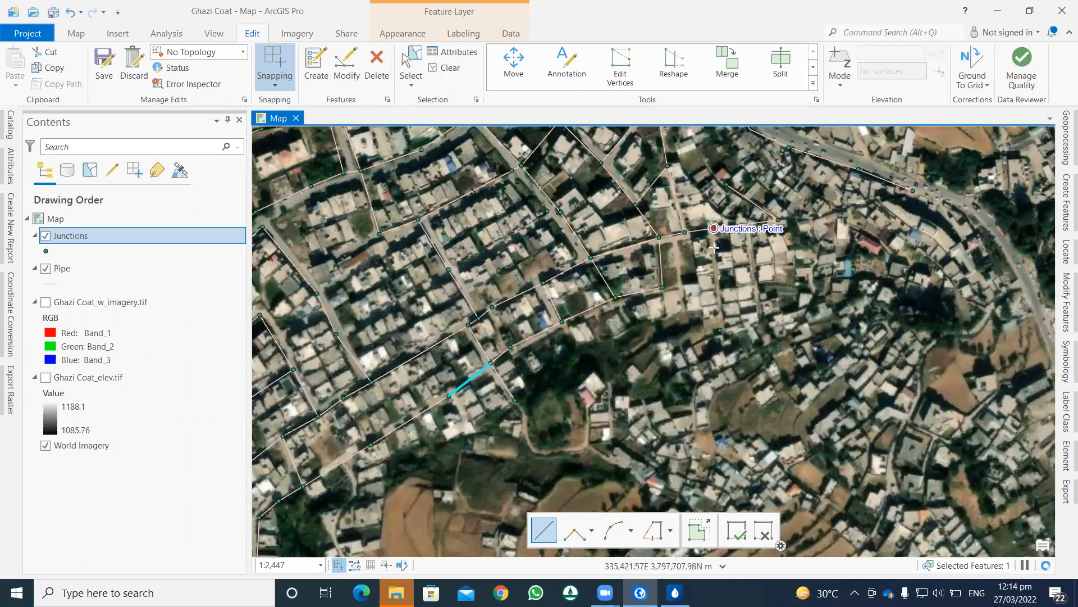
{"action": "left_click", "coordinate": [713, 247]}
{"action": "left_click", "coordinate": [720, 331]}
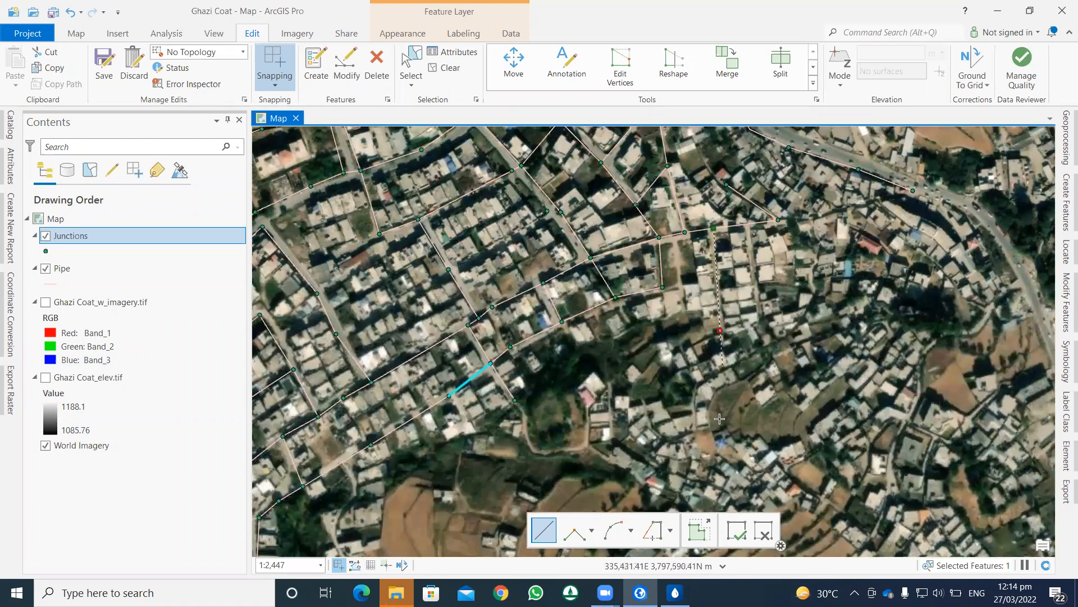
{"action": "left_click", "coordinate": [740, 530]}
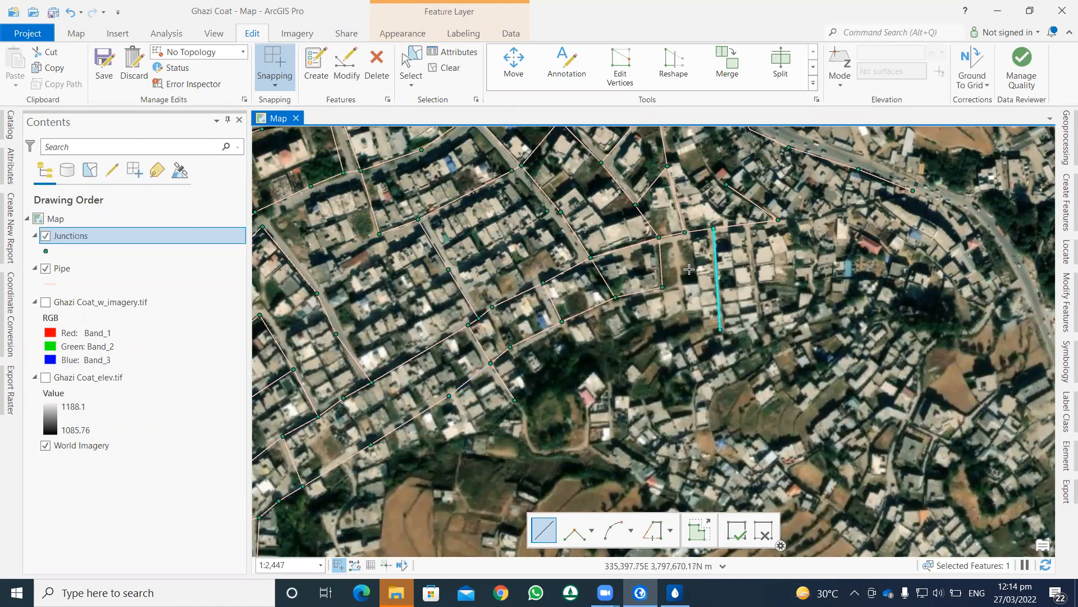
Draw a pipe between the unconnected junction beside the diagonal road and the street-end junction to its northwest, and open the pipe in Edit Vertices.
{"action": "left_click_drag", "start_coordinate": [693, 358], "coordinate": [695, 365]}
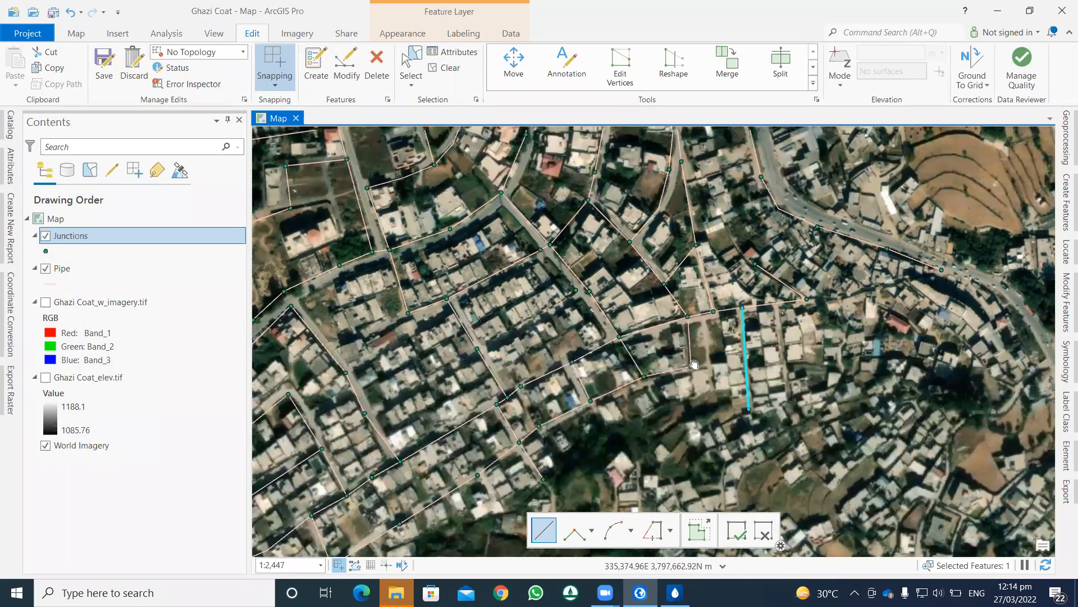
{"action": "scroll", "coordinate": [691, 323], "scroll_direction": "down", "scroll_amount": 1}
{"action": "scroll", "coordinate": [673, 314], "scroll_direction": "up", "scroll_amount": 1}
{"action": "scroll", "coordinate": [639, 307], "scroll_direction": "up", "scroll_amount": 1}
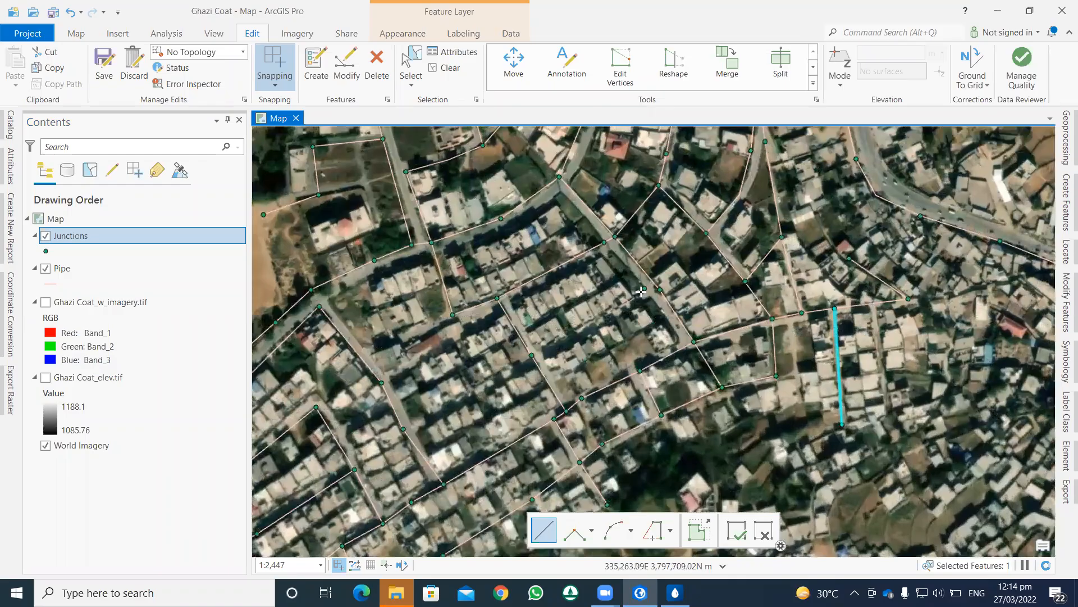
{"action": "scroll", "coordinate": [640, 298], "scroll_direction": "up", "scroll_amount": 2}
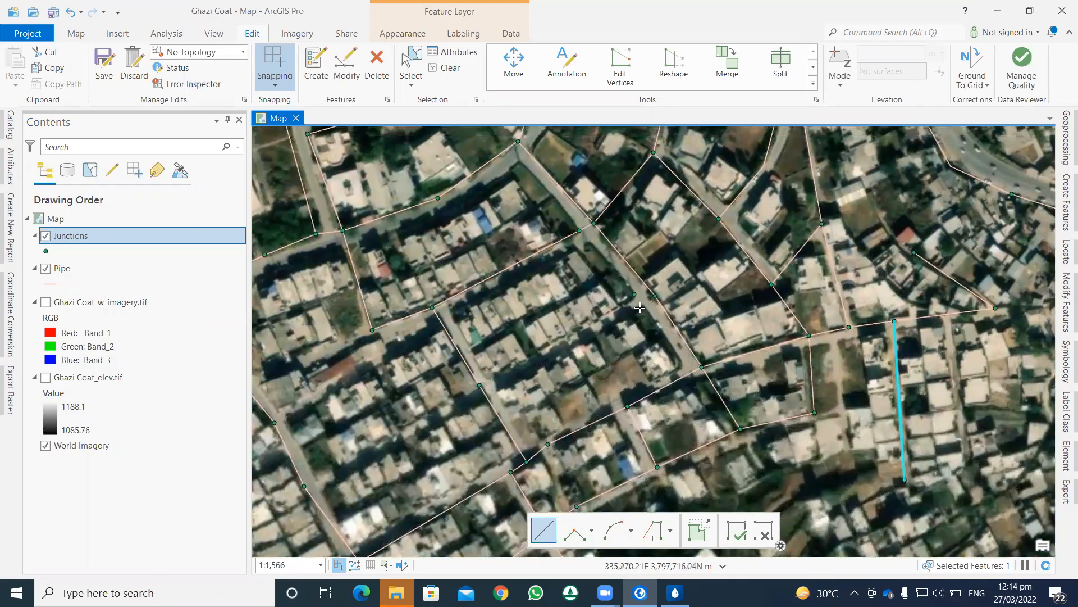
{"action": "scroll", "coordinate": [633, 293], "scroll_direction": "up", "scroll_amount": 2}
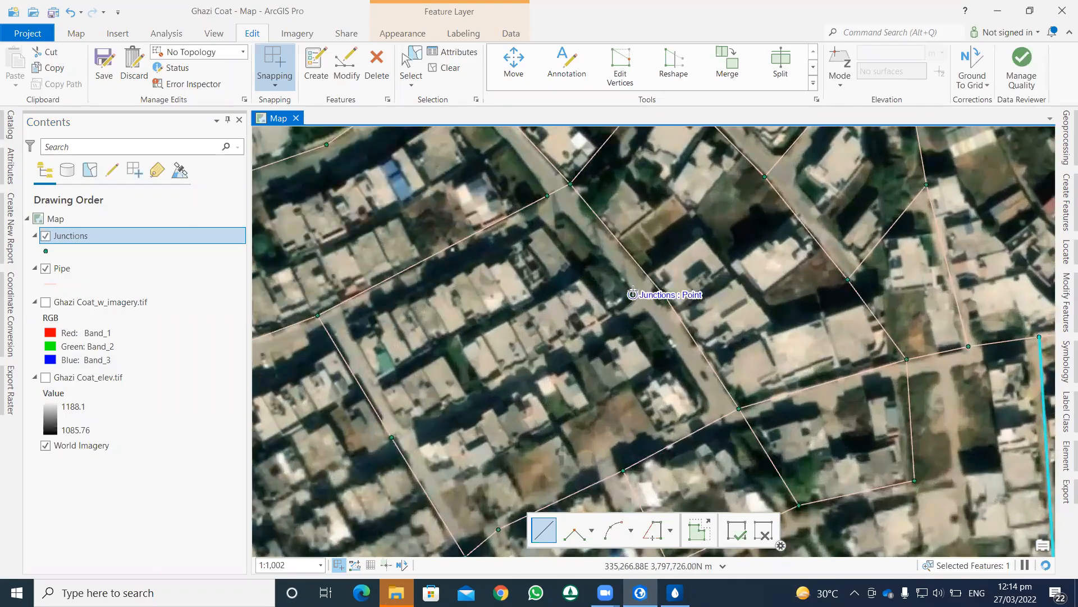
{"action": "left_click", "coordinate": [622, 279]}
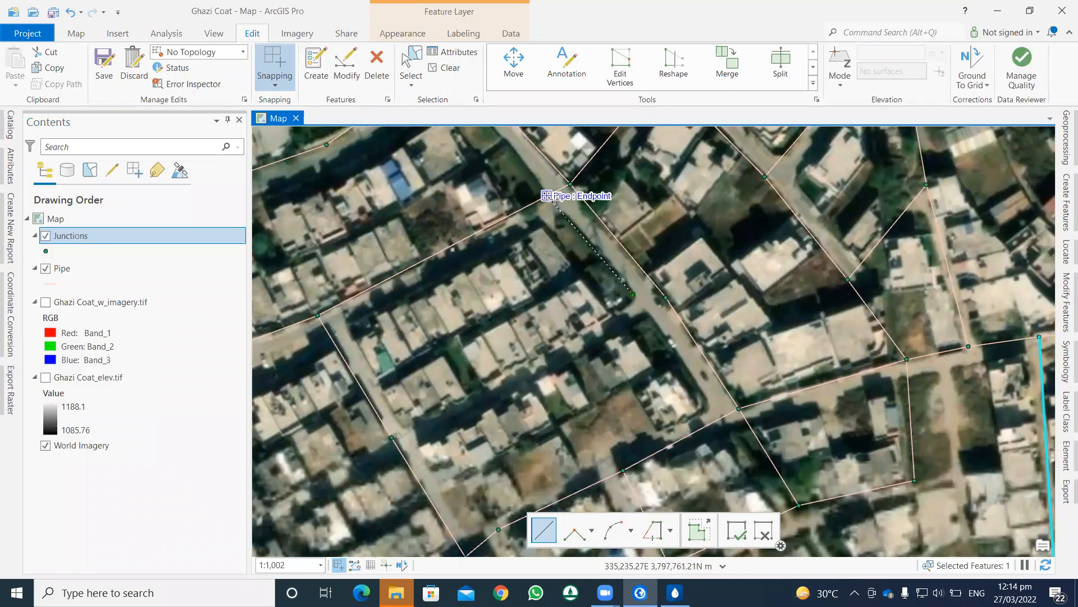
{"action": "left_click", "coordinate": [547, 197]}
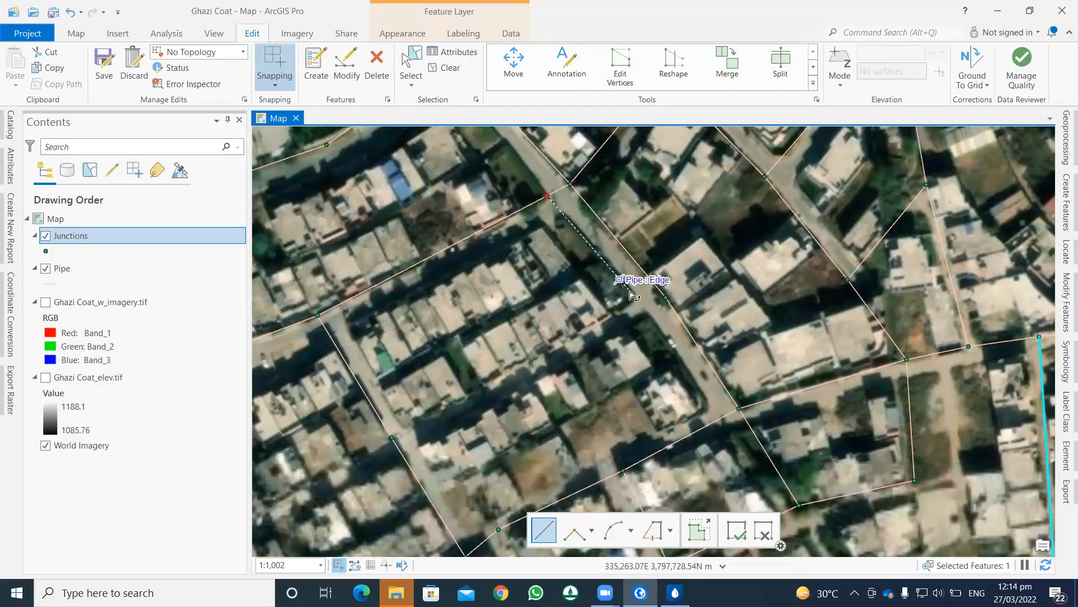
{"action": "key", "text": "F1"}
{"action": "left_click", "coordinate": [1061, 10]}
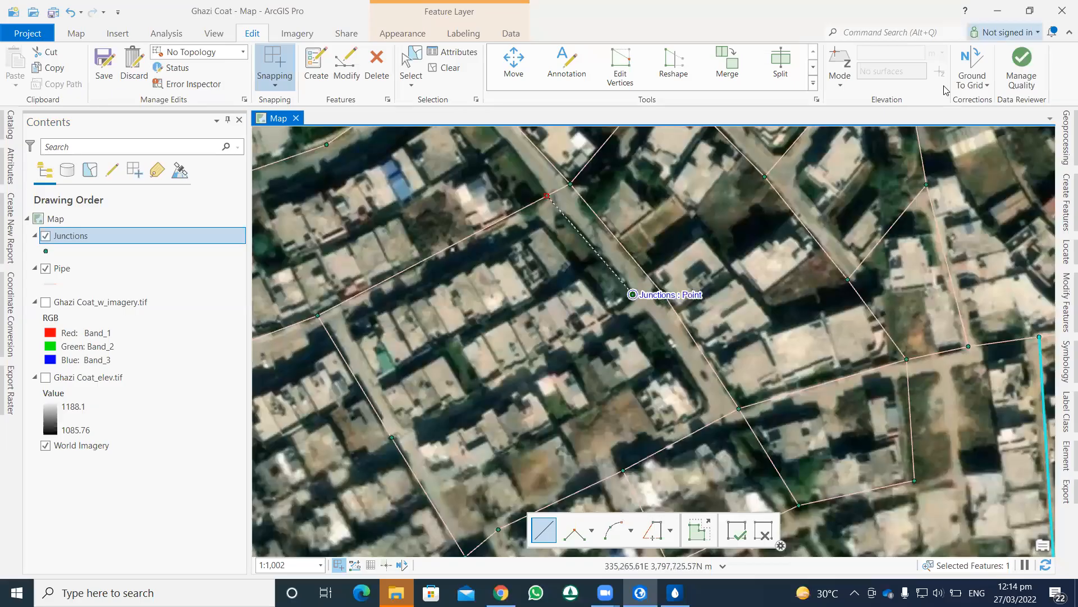
{"action": "key", "text": "F2"}
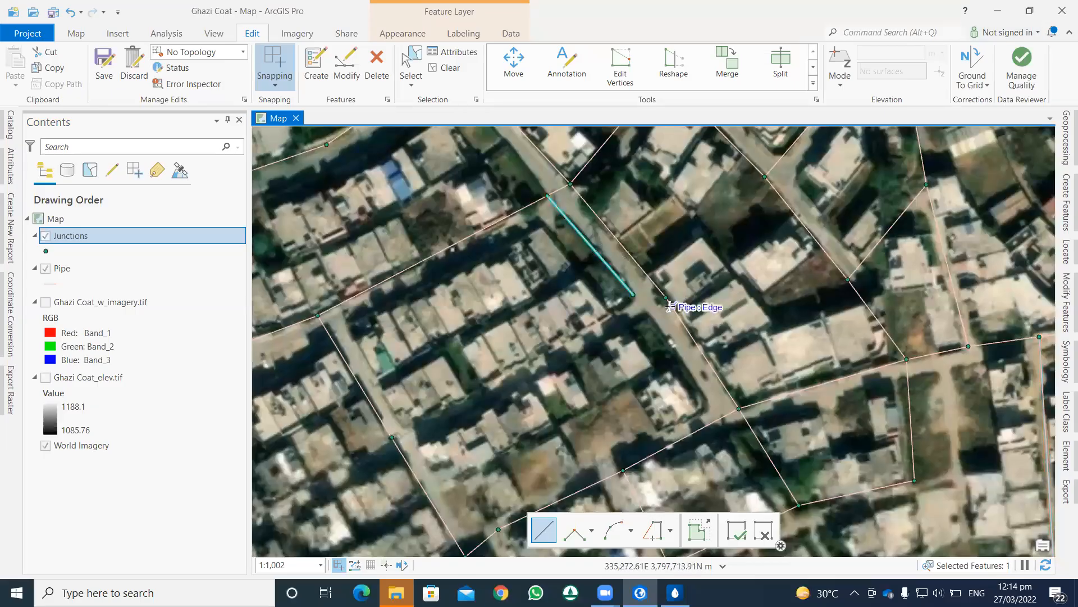
{"action": "left_click", "coordinate": [642, 63]}
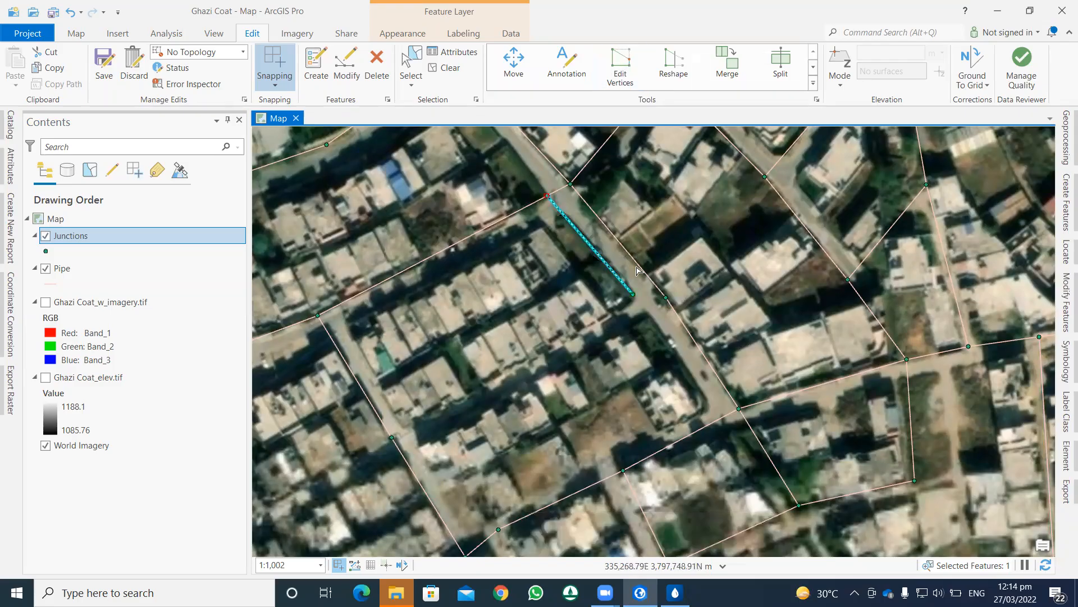
{"action": "left_click", "coordinate": [628, 301]}
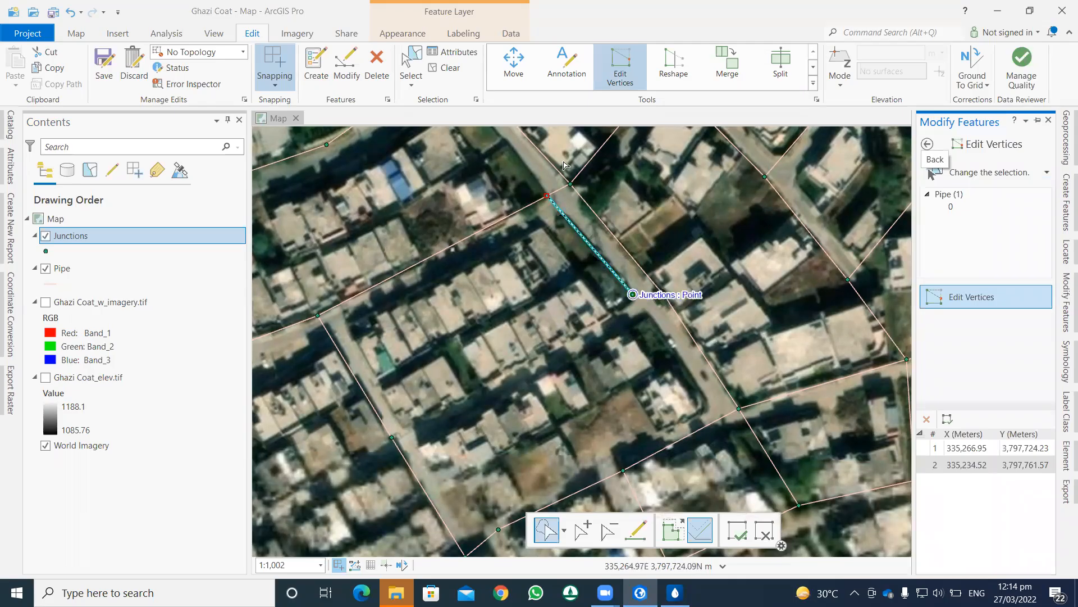
Draw a pipe from the same roadside junction southwest along the street to the junction on the parallel cross street.
{"action": "left_click", "coordinate": [316, 64]}
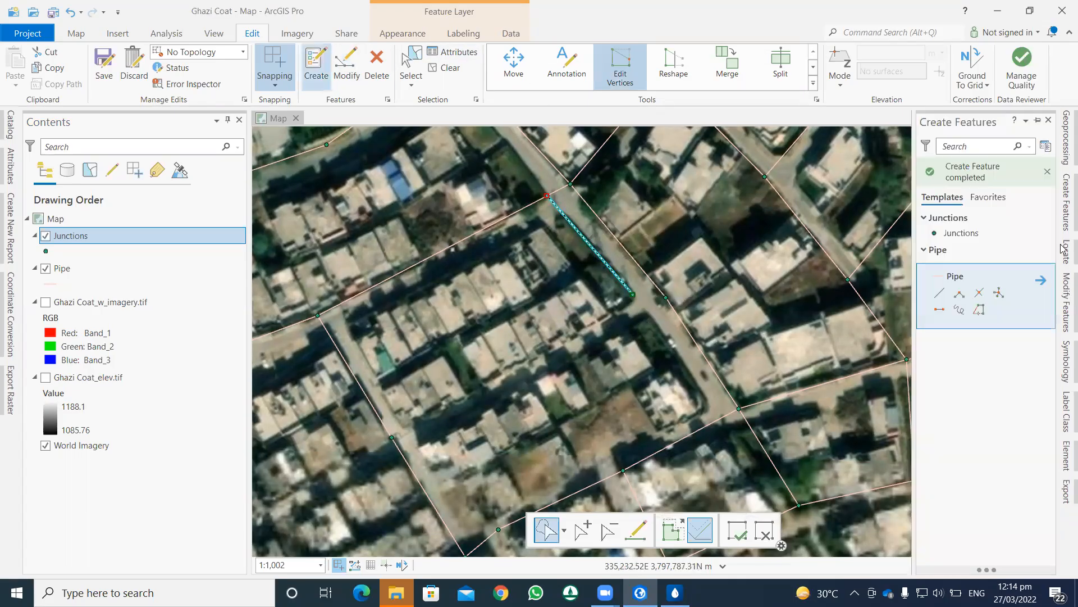
{"action": "left_click", "coordinate": [936, 294]}
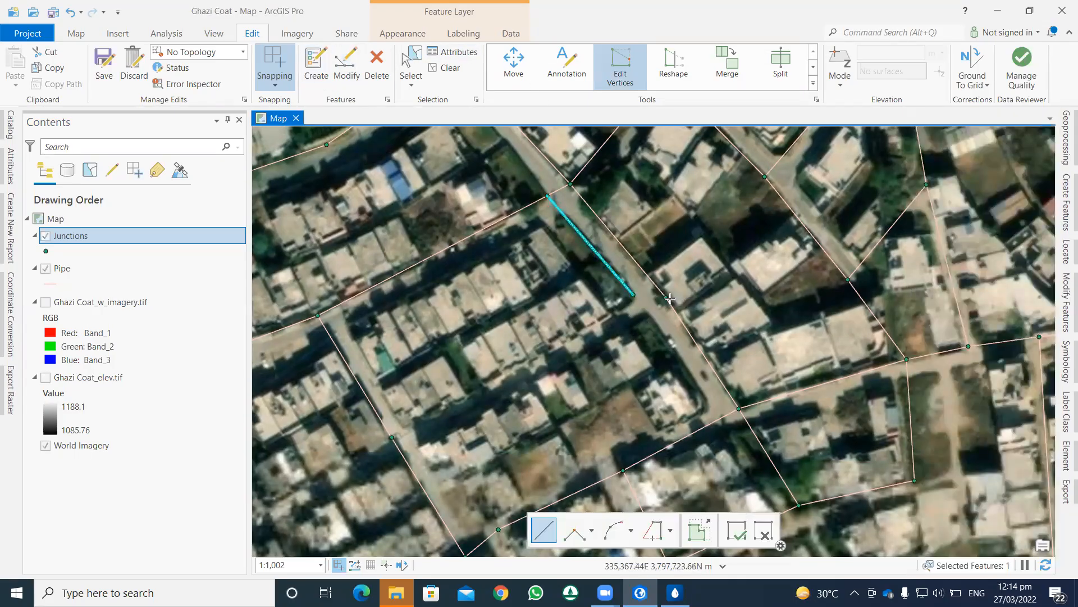
{"action": "left_click", "coordinate": [633, 294]}
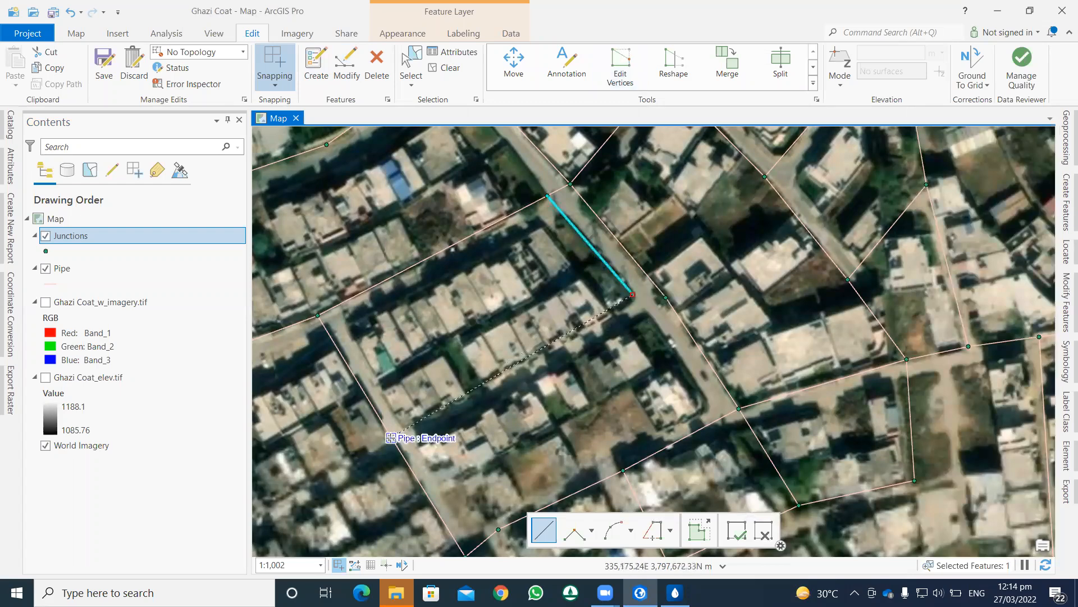
{"action": "double_click", "coordinate": [391, 438]}
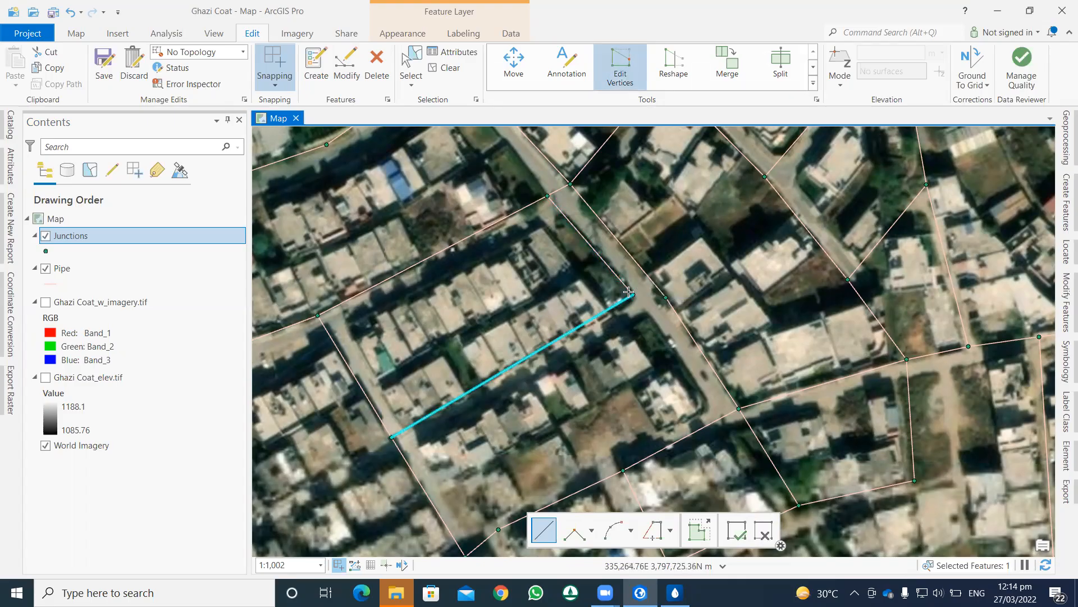
Snap the southeastern end of the short pipe beside the diagonal road to the roadside junction where the southwest street pipe starts.
{"action": "scroll", "coordinate": [631, 288], "scroll_direction": "up", "scroll_amount": 4}
{"action": "left_click_drag", "start_coordinate": [631, 288], "coordinate": [639, 303]}
{"action": "left_click", "coordinate": [634, 288]}
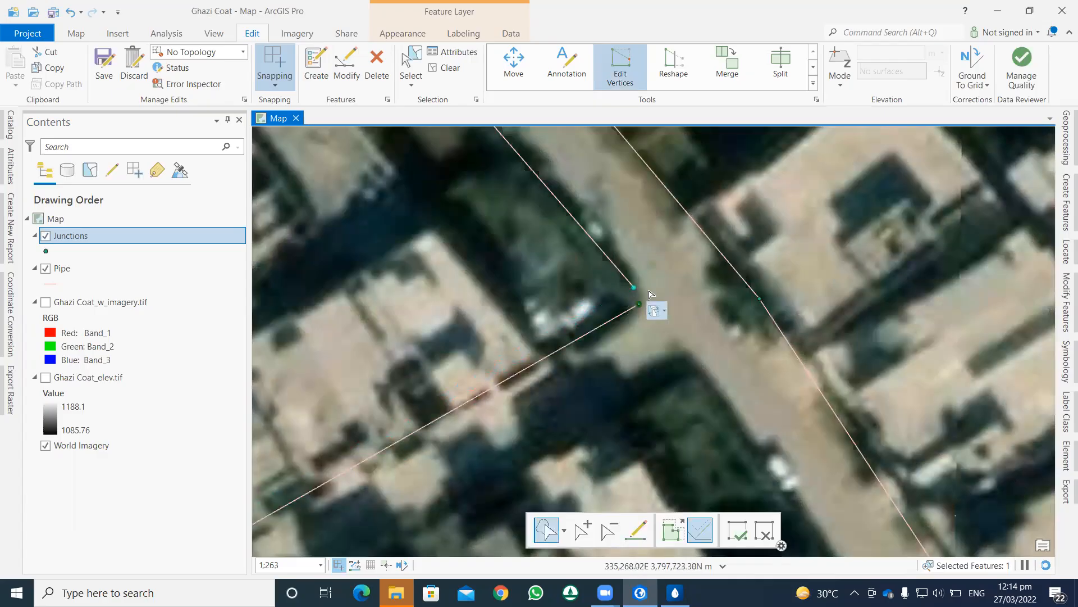
{"action": "left_click", "coordinate": [637, 287]}
{"action": "left_click", "coordinate": [633, 288]}
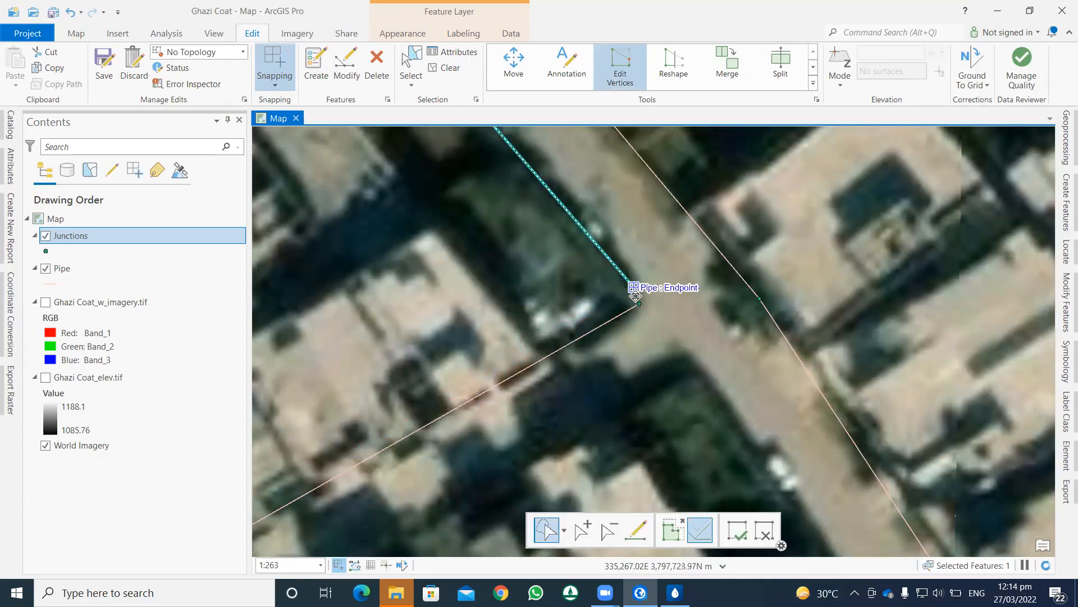
{"action": "scroll", "coordinate": [650, 296], "scroll_direction": "down", "scroll_amount": 5}
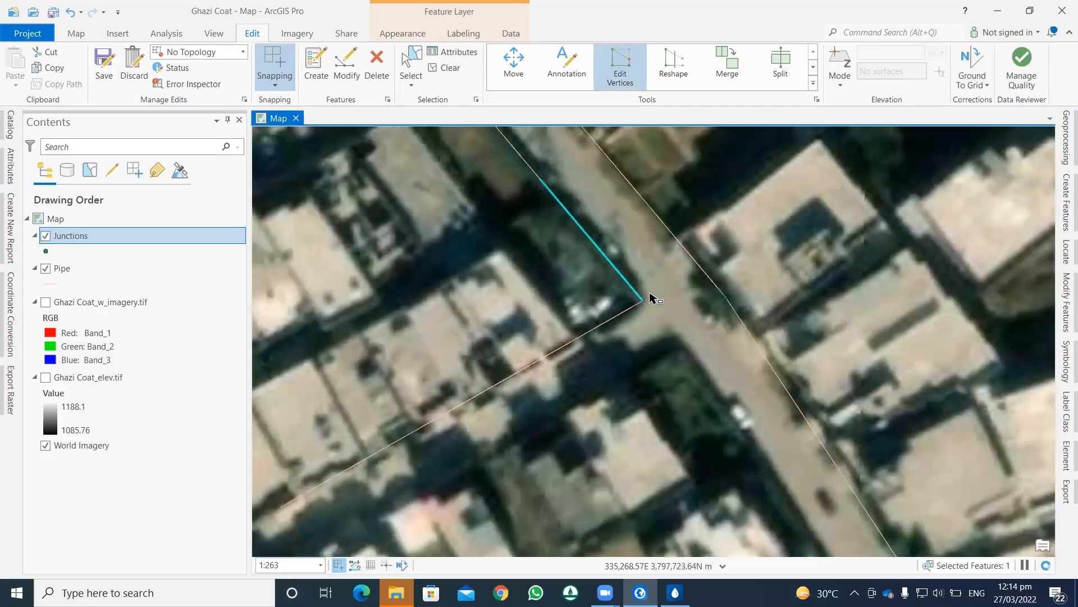
Delete the short pipe running beside the diagonal road between the two street-end junctions.
{"action": "scroll", "coordinate": [592, 334], "scroll_direction": "down", "scroll_amount": 2}
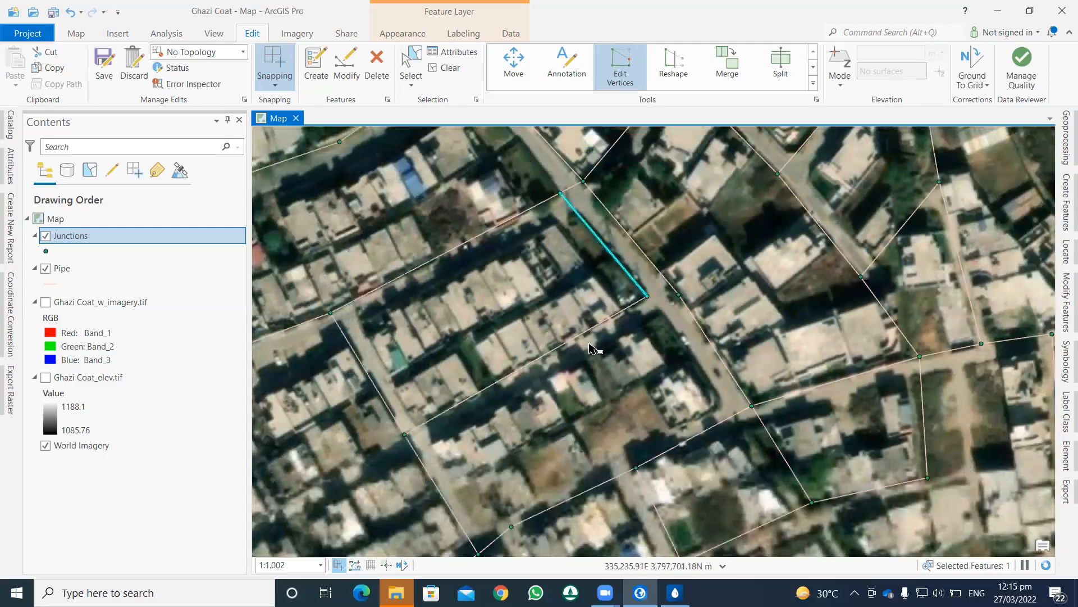
{"action": "scroll", "coordinate": [607, 343], "scroll_direction": "down", "scroll_amount": 2}
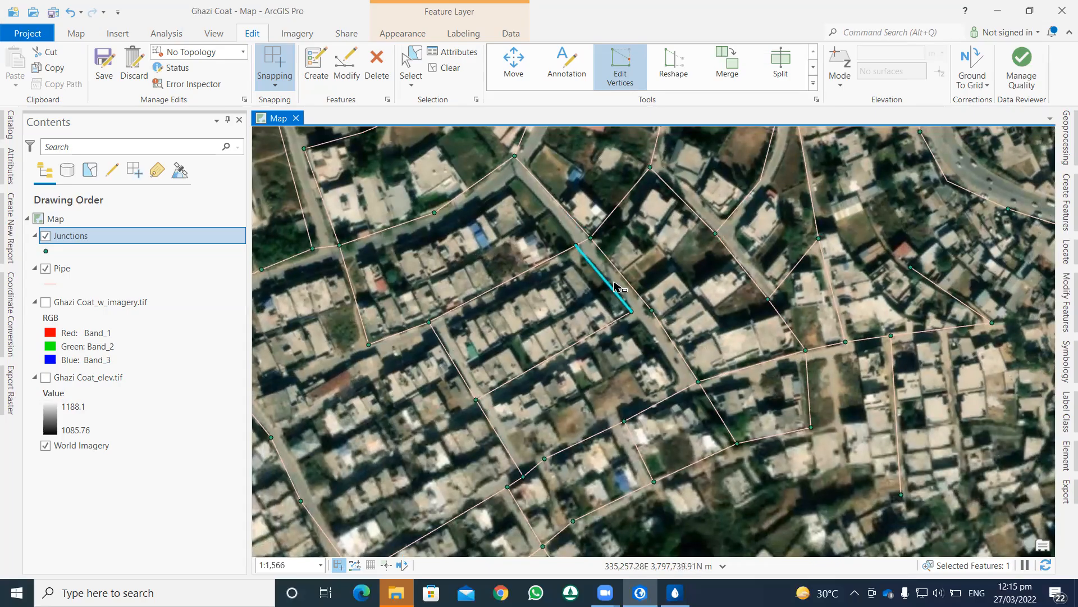
{"action": "left_click_drag", "start_coordinate": [615, 286], "coordinate": [609, 315]}
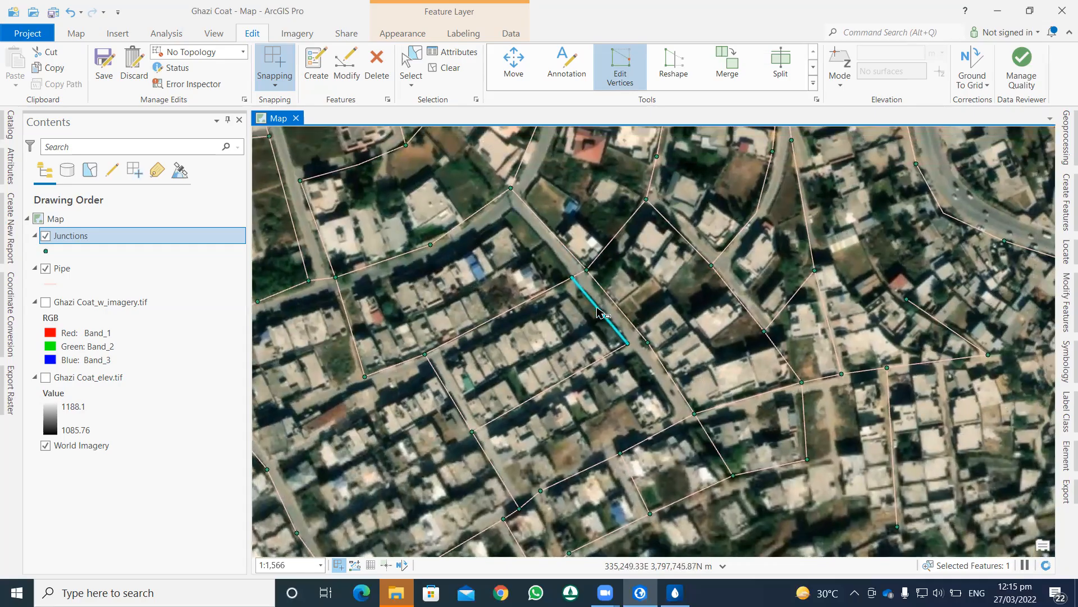
{"action": "key", "text": "Delete"}
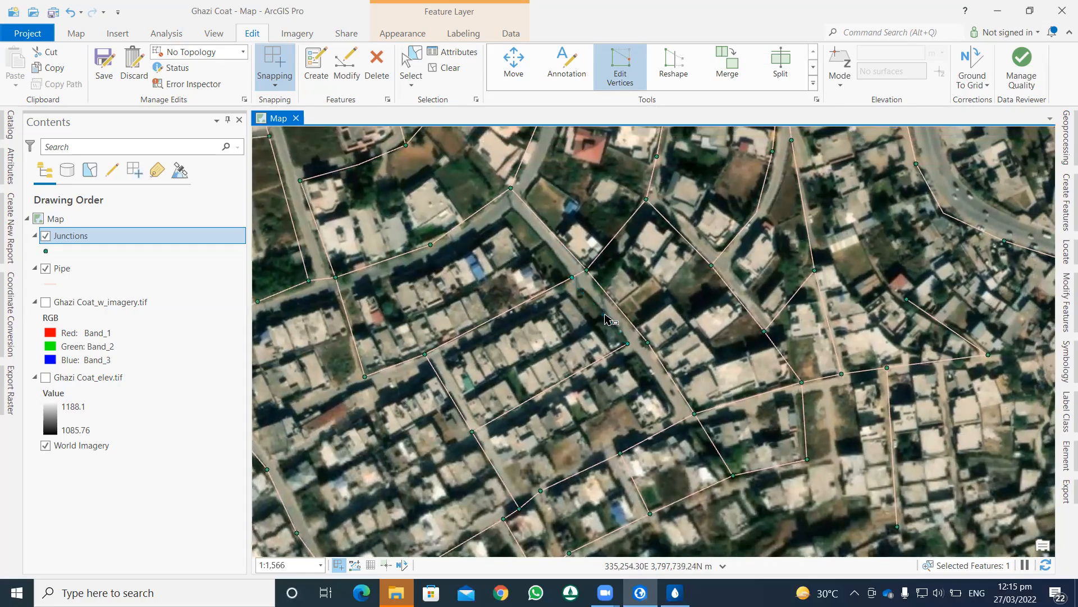
Delete the roadside junction at the street's end and extend the southwest street pipe across the road to the junction on the diagonal road pipe.
{"action": "left_click", "coordinate": [629, 345]}
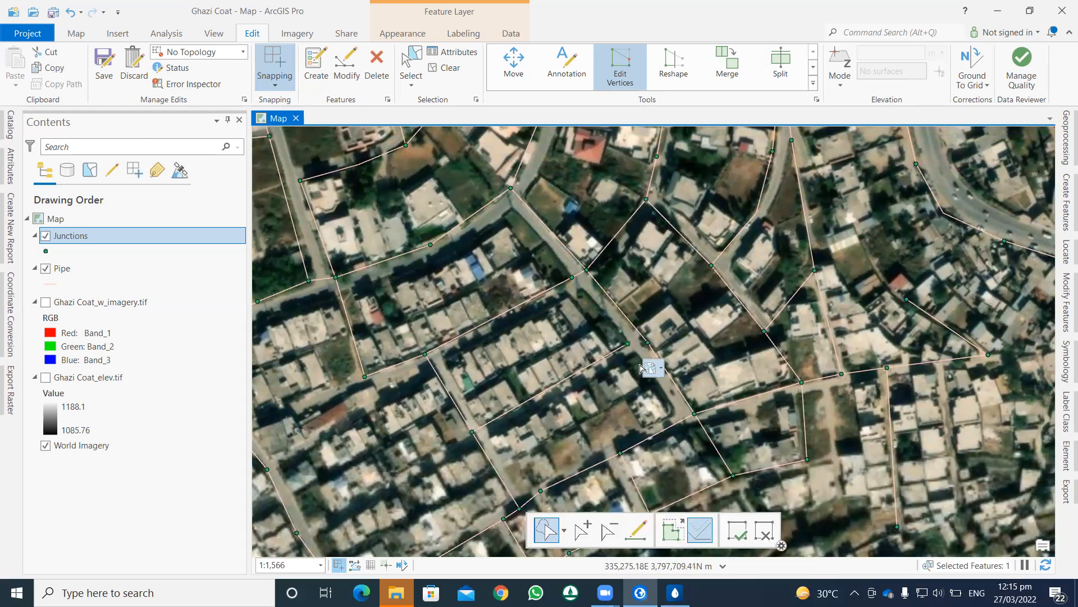
{"action": "scroll", "coordinate": [642, 342], "scroll_direction": "up", "scroll_amount": 4}
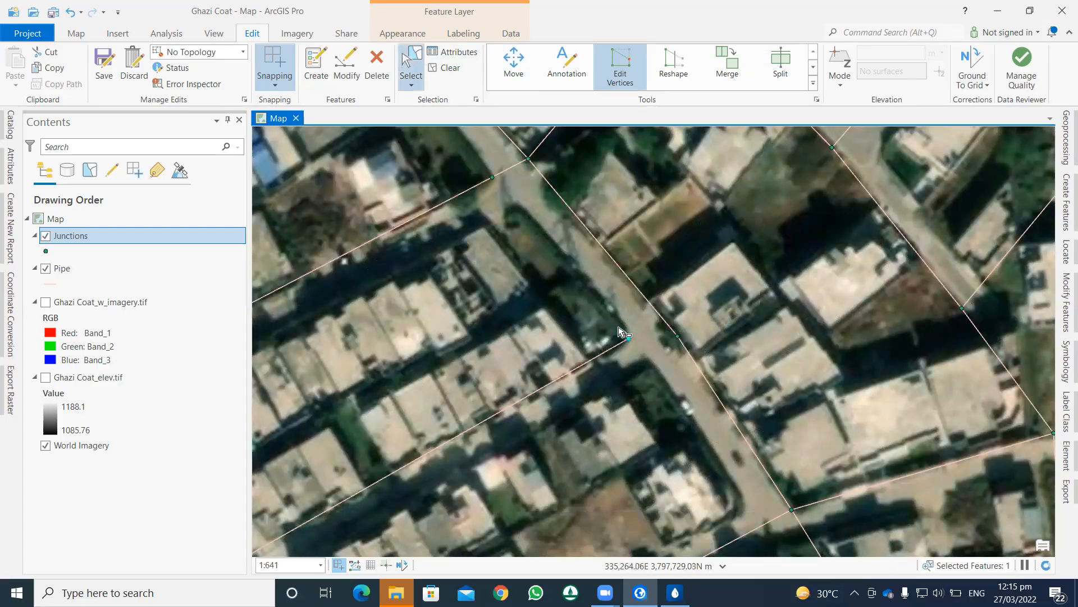
{"action": "left_click", "coordinate": [627, 341]}
{"action": "left_click", "coordinate": [621, 66]}
{"action": "left_click_drag", "start_coordinate": [629, 339], "coordinate": [677, 337]}
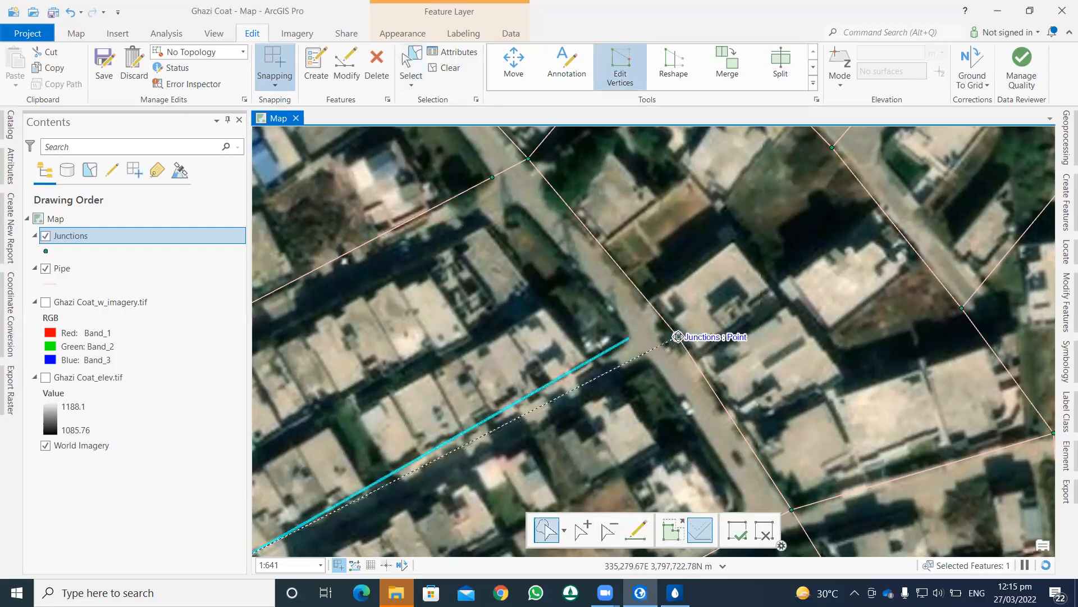
Move the diagonal road junction slightly northwest along the road and fit the end of the northwestern road pipe to it.
{"action": "left_click", "coordinate": [672, 327]}
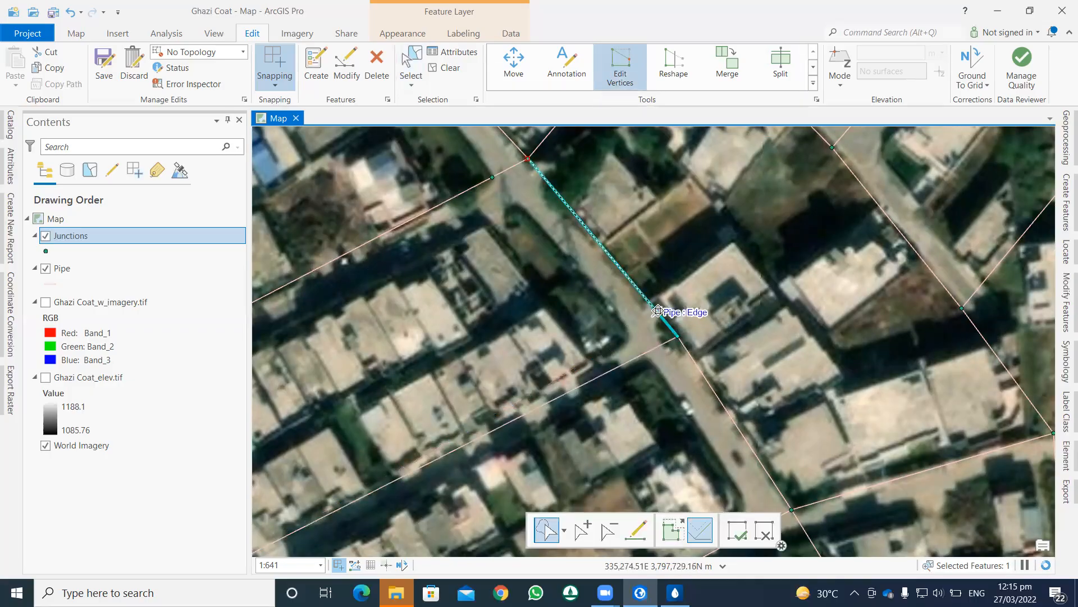
{"action": "left_click", "coordinate": [677, 337]}
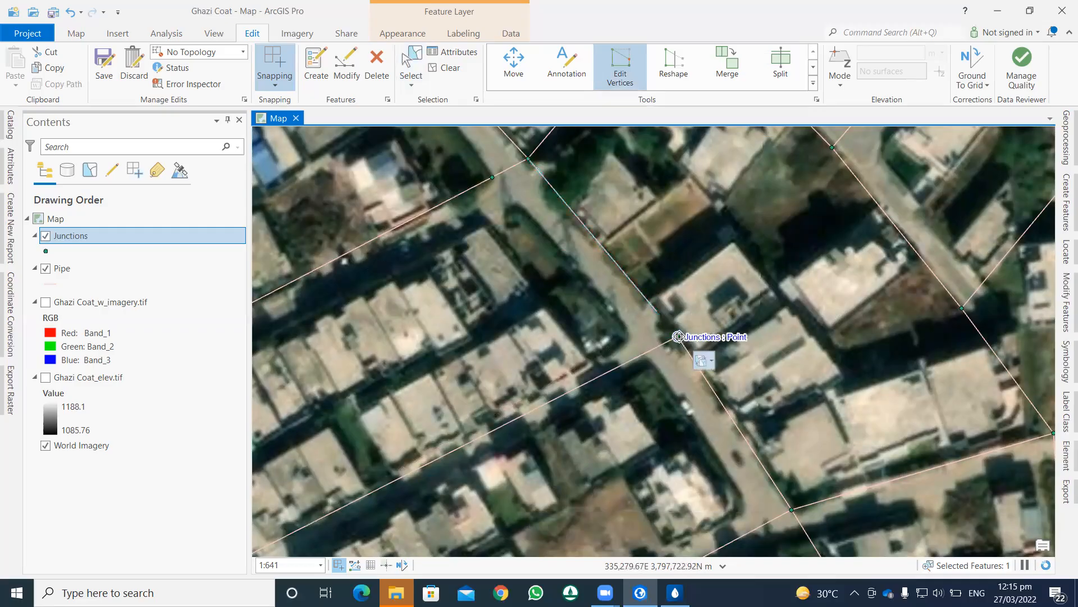
{"action": "left_click", "coordinate": [659, 313]}
{"action": "left_click_drag", "start_coordinate": [659, 312], "coordinate": [663, 321]}
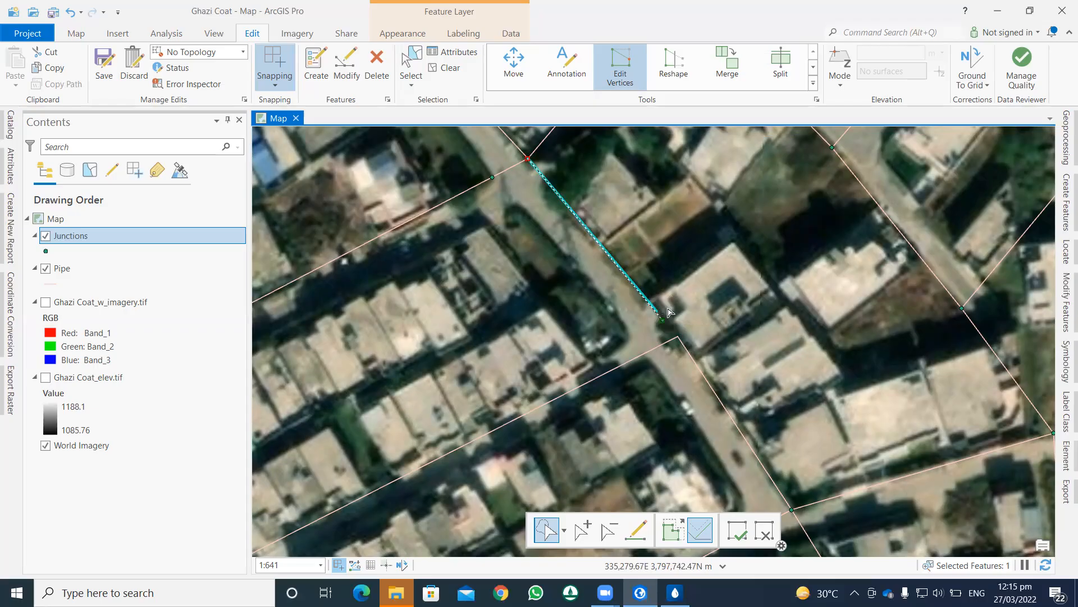
Snap the ends of the southwest street pipe and the southeastern road pipe to the relocated junction.
{"action": "left_click", "coordinate": [673, 341]}
{"action": "left_click_drag", "start_coordinate": [678, 336], "coordinate": [662, 320]}
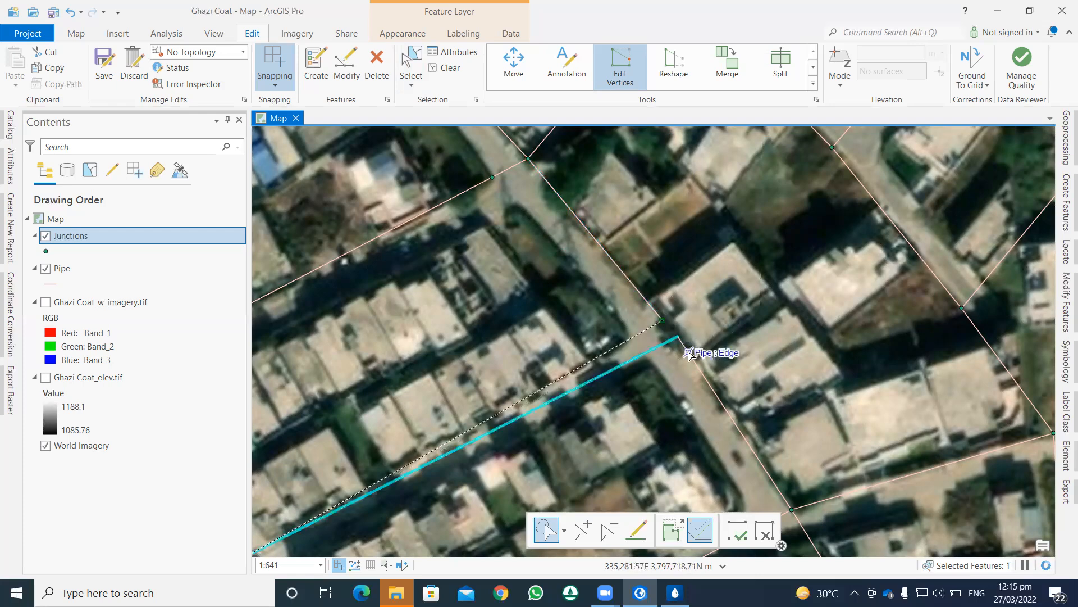
{"action": "left_click", "coordinate": [686, 351]}
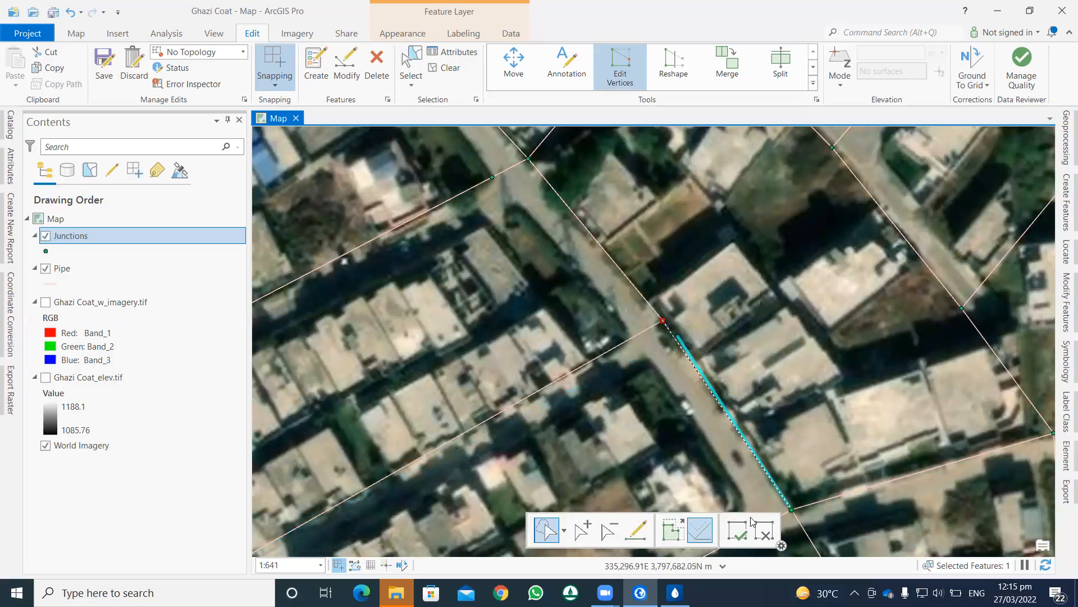
{"action": "left_click", "coordinate": [738, 529]}
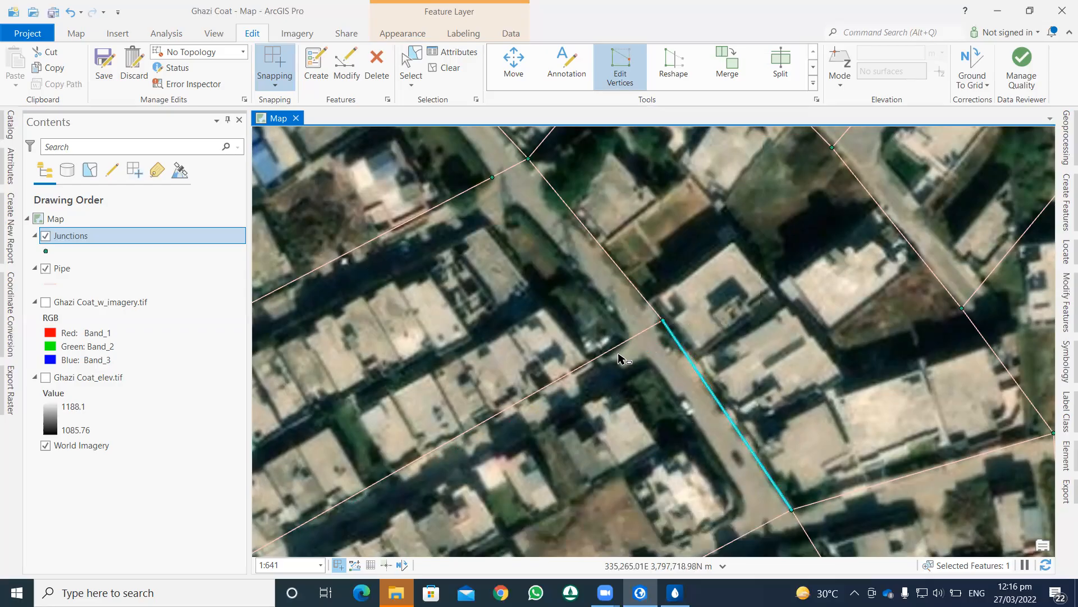
Hide the World Imagery layer to check the whole network and save all edits.
{"action": "scroll", "coordinate": [618, 358], "scroll_direction": "down", "scroll_amount": 4}
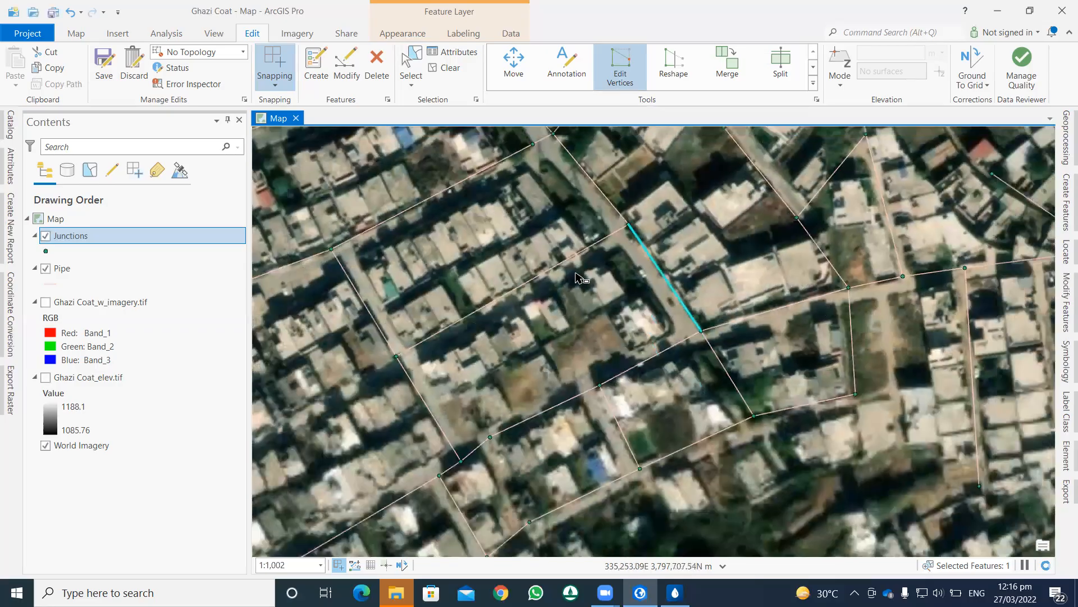
{"action": "scroll", "coordinate": [576, 275], "scroll_direction": "down", "scroll_amount": 3}
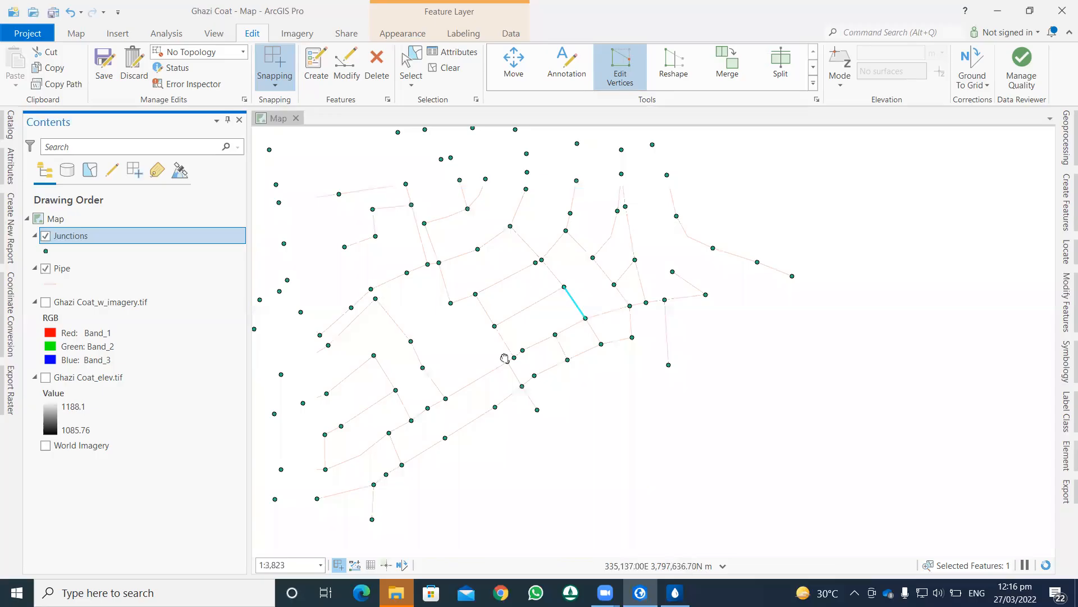
{"action": "left_click_drag", "start_coordinate": [505, 356], "coordinate": [650, 355]}
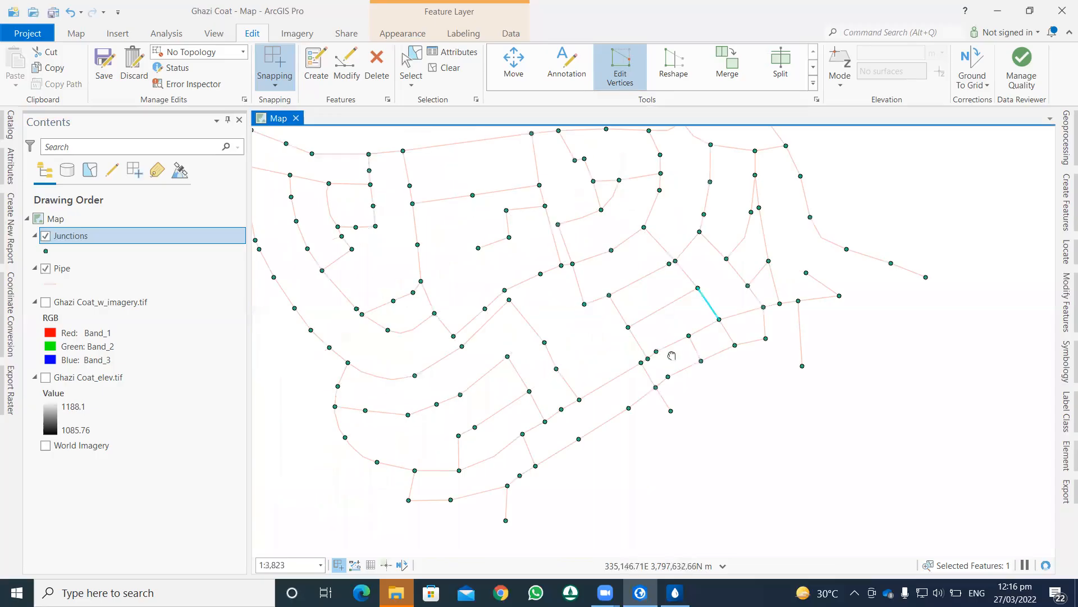
{"action": "scroll", "coordinate": [672, 356], "scroll_direction": "down", "scroll_amount": 3}
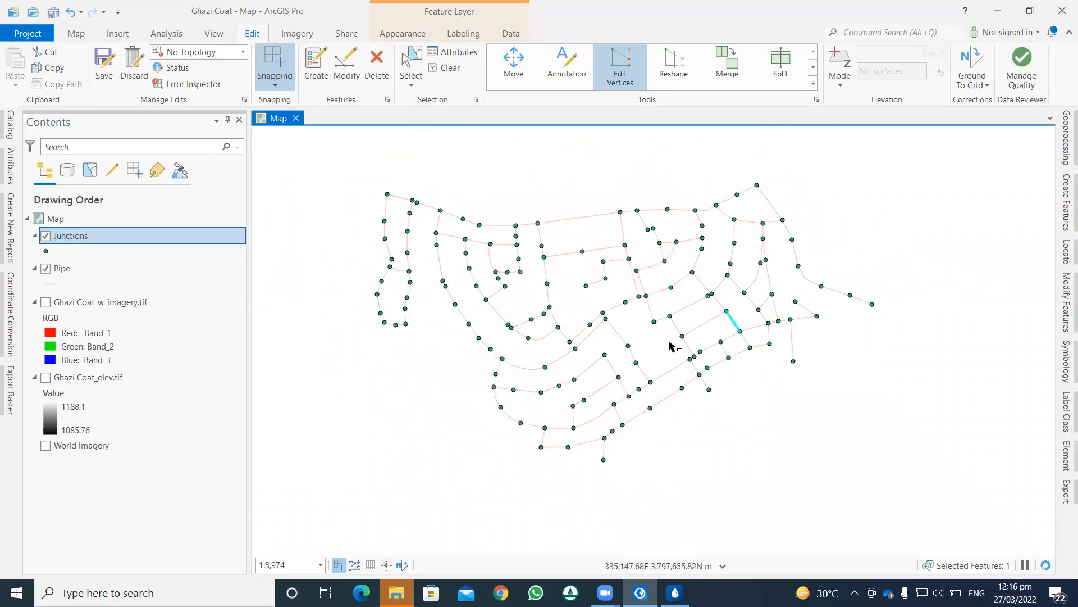
{"action": "left_click", "coordinate": [104, 61]}
{"action": "left_click", "coordinate": [544, 308]}
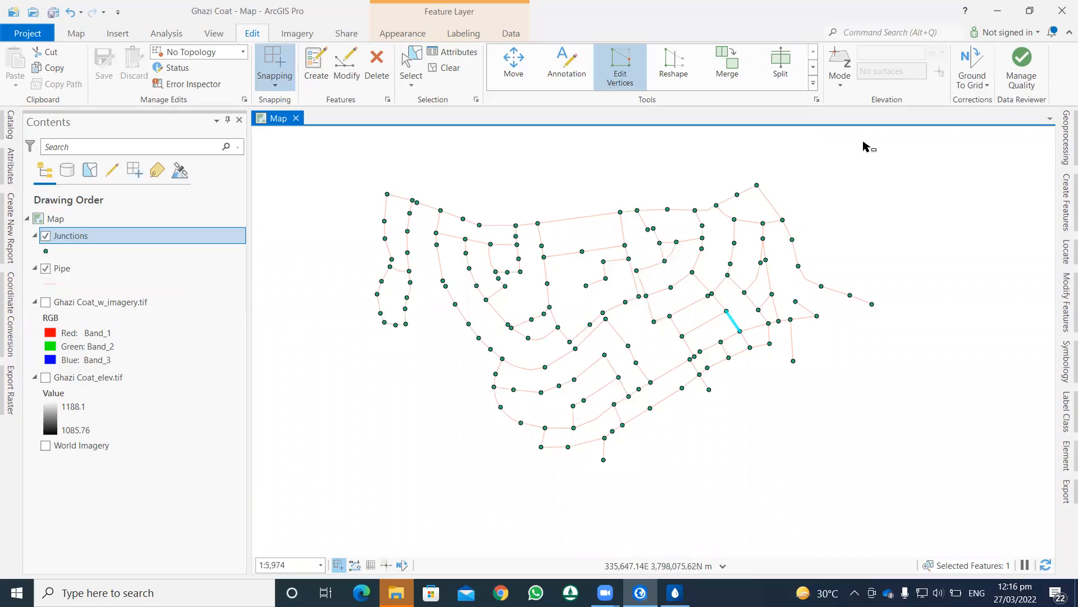
Open the Pipe layer's attribute table and add a field named Length with data type Double.
{"action": "right_click", "coordinate": [66, 268]}
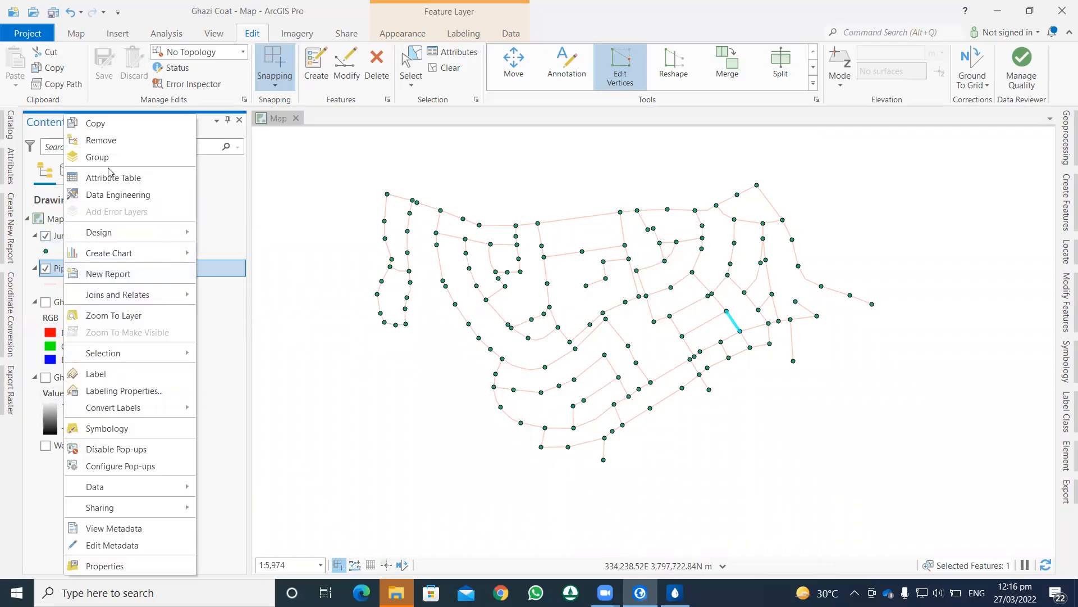
{"action": "left_click", "coordinate": [113, 179]}
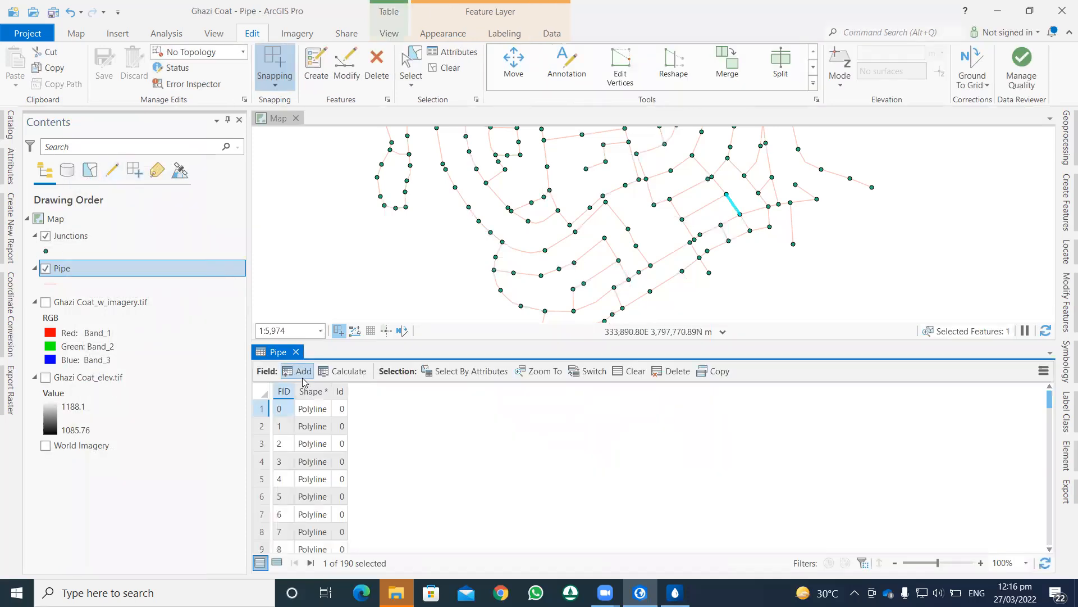
{"action": "left_click", "coordinate": [301, 371]}
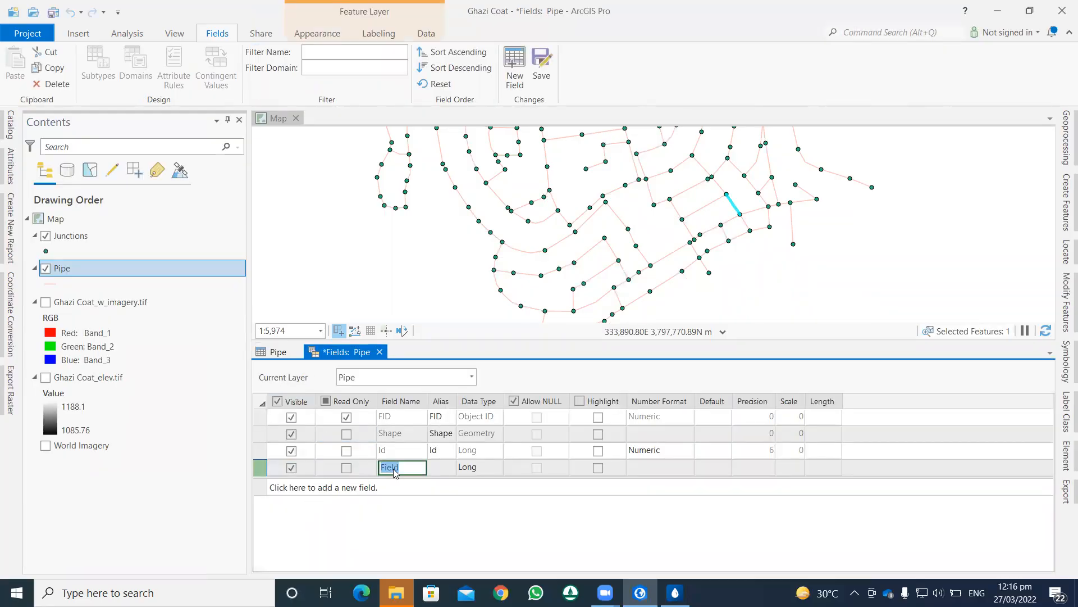
{"action": "type", "text": "L"}
{"action": "left_click", "coordinate": [493, 470]}
{"action": "left_click", "coordinate": [495, 470]}
{"action": "left_click", "coordinate": [477, 506]}
Set the Length field's number format to Numeric, rounded to 3 decimal places.
{"action": "left_click", "coordinate": [660, 469]}
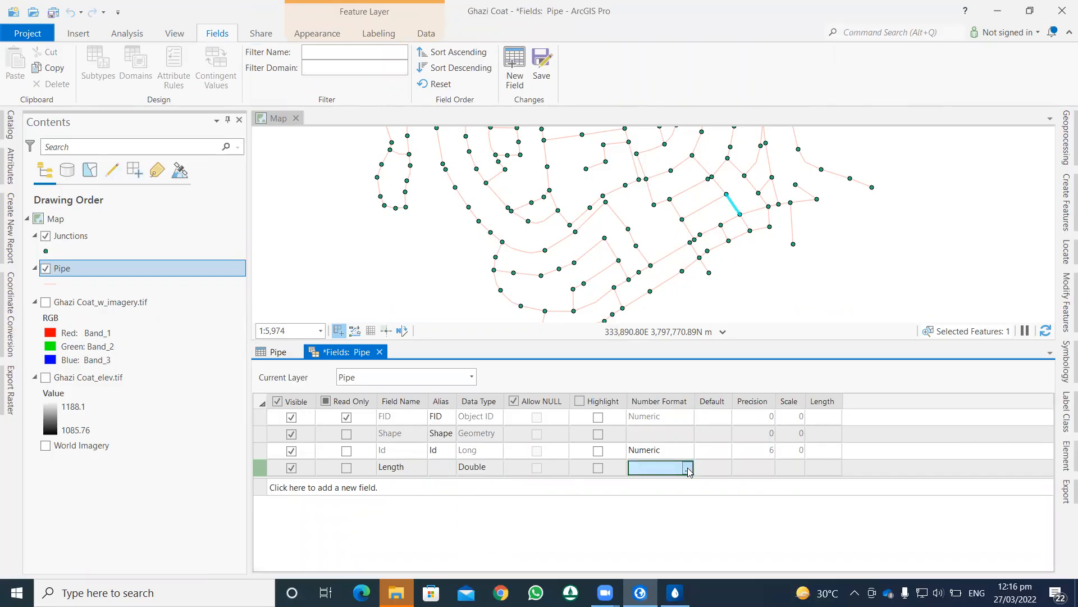
{"action": "left_click", "coordinate": [688, 469]}
{"action": "left_click", "coordinate": [582, 279]}
{"action": "left_click", "coordinate": [506, 335]}
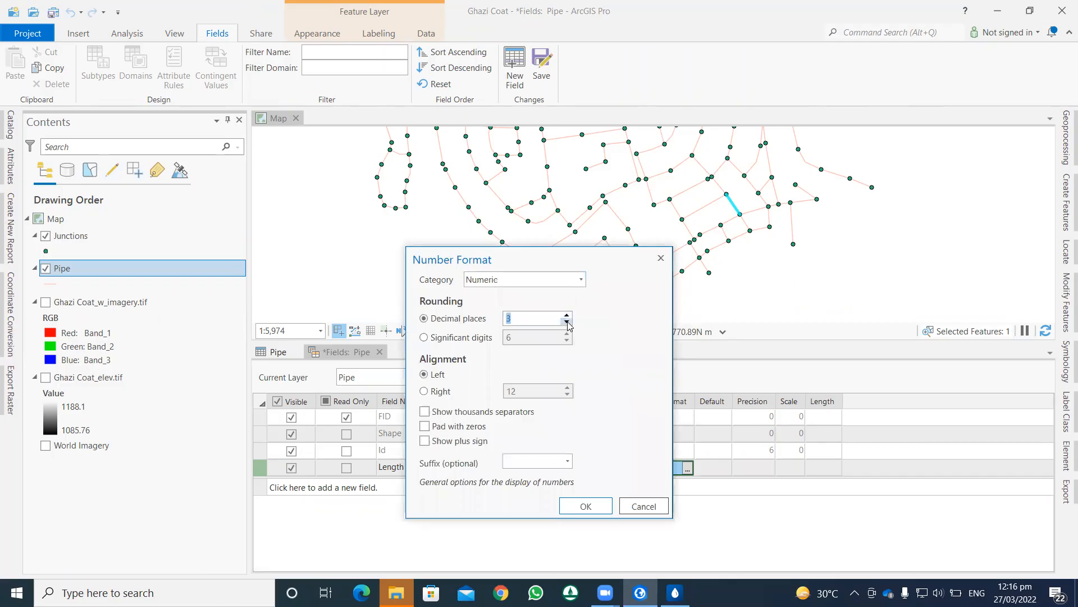
{"action": "left_click", "coordinate": [587, 504]}
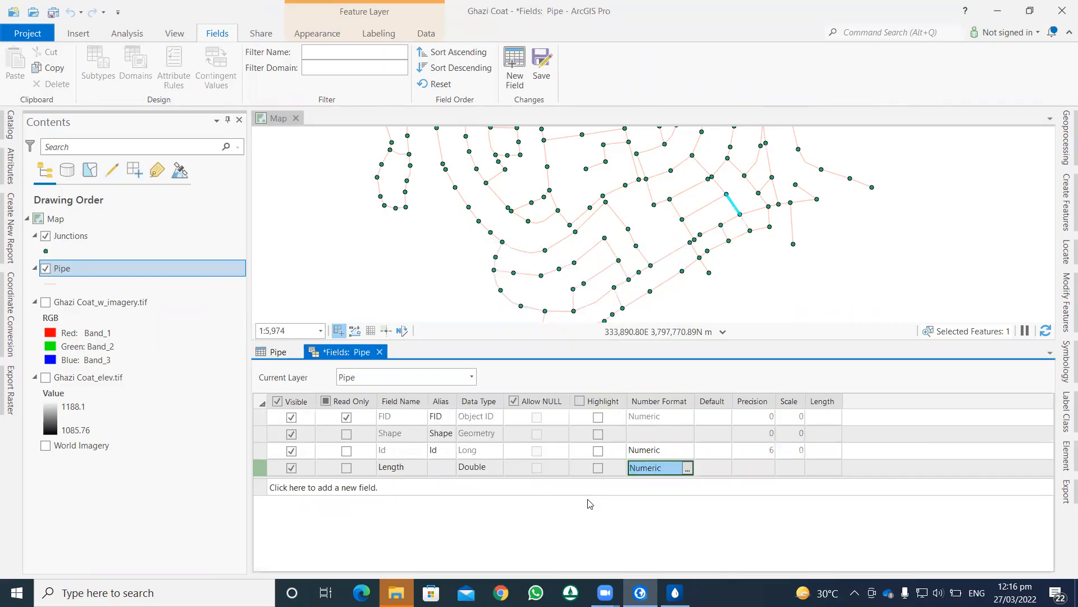
Close the Pipe layer's field design view and save all of its changes.
{"action": "left_click", "coordinate": [264, 418]}
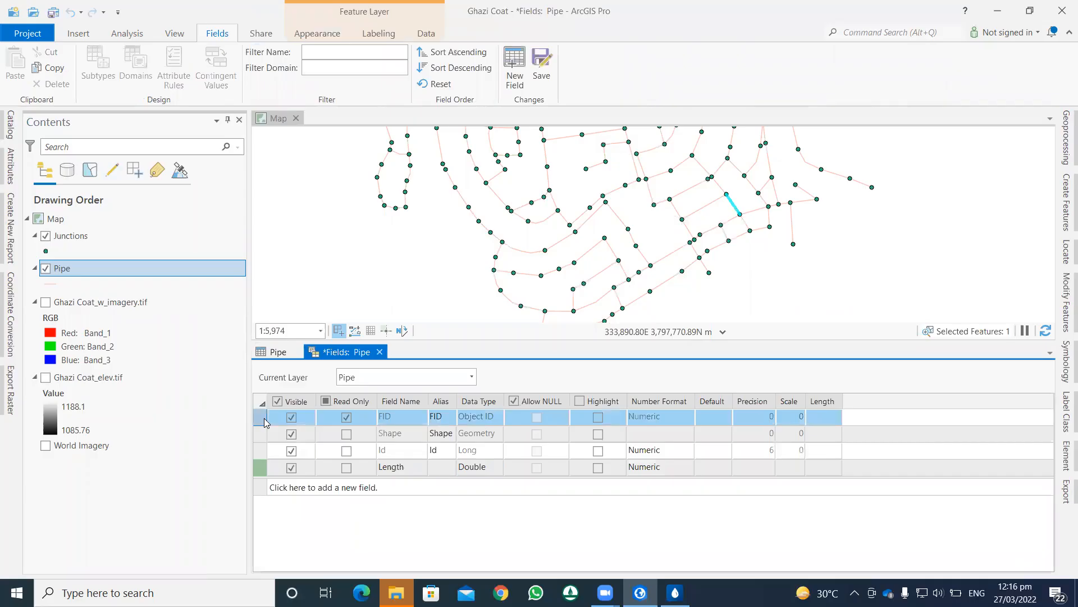
{"action": "left_click", "coordinate": [380, 352]}
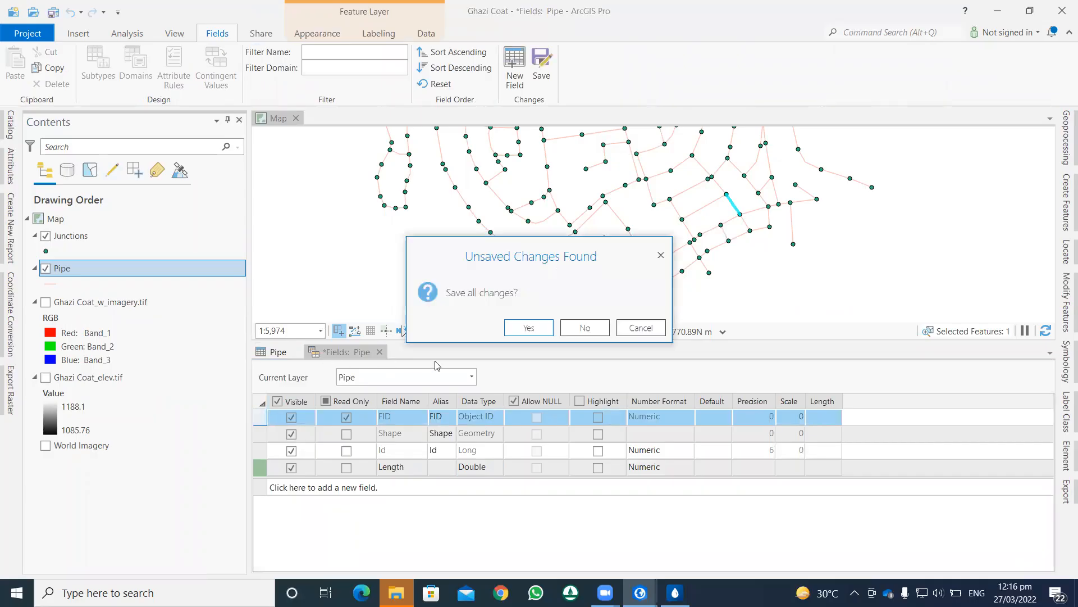
{"action": "left_click", "coordinate": [534, 327]}
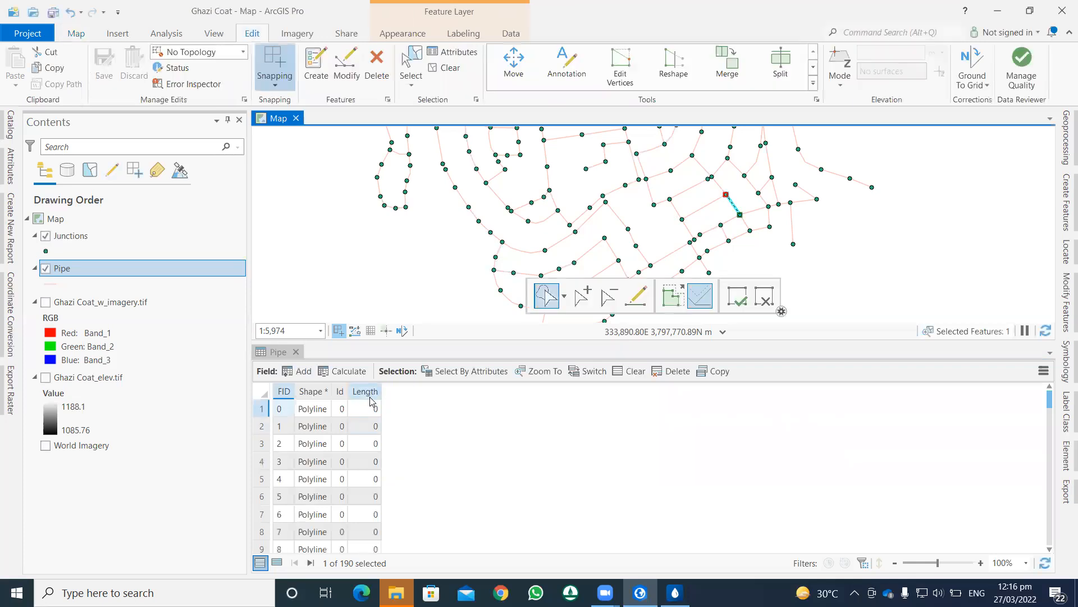
Calculate the Length field of the selected pipe as length in Meters, using the coordinate system of Ghazi Coat_w_imagery.tif.
{"action": "right_click", "coordinate": [370, 393]}
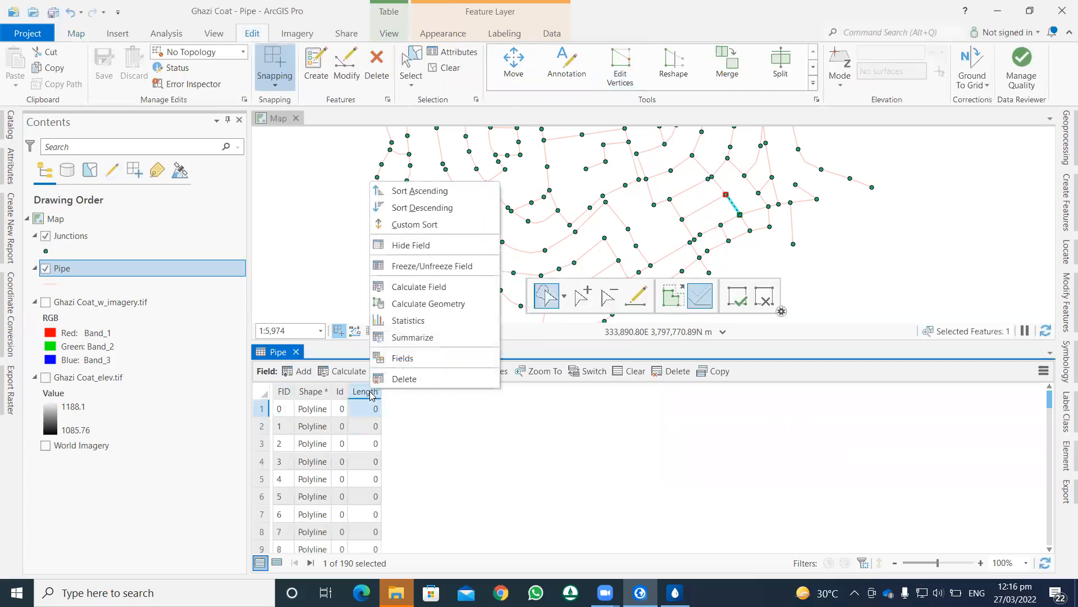
{"action": "left_click", "coordinate": [415, 304]}
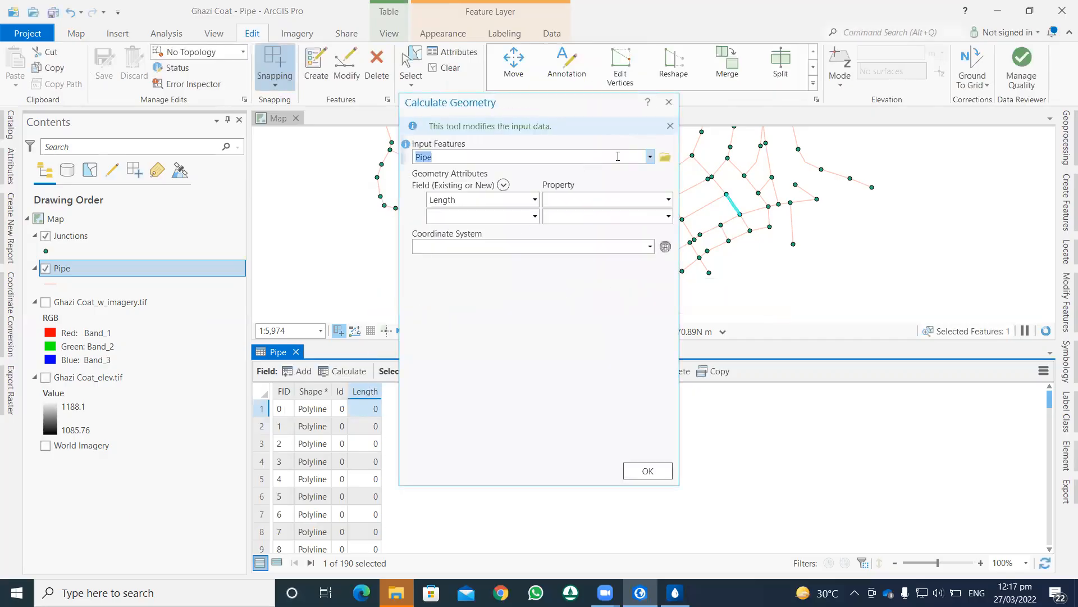
{"action": "left_click", "coordinate": [668, 200]}
{"action": "left_click", "coordinate": [598, 217]}
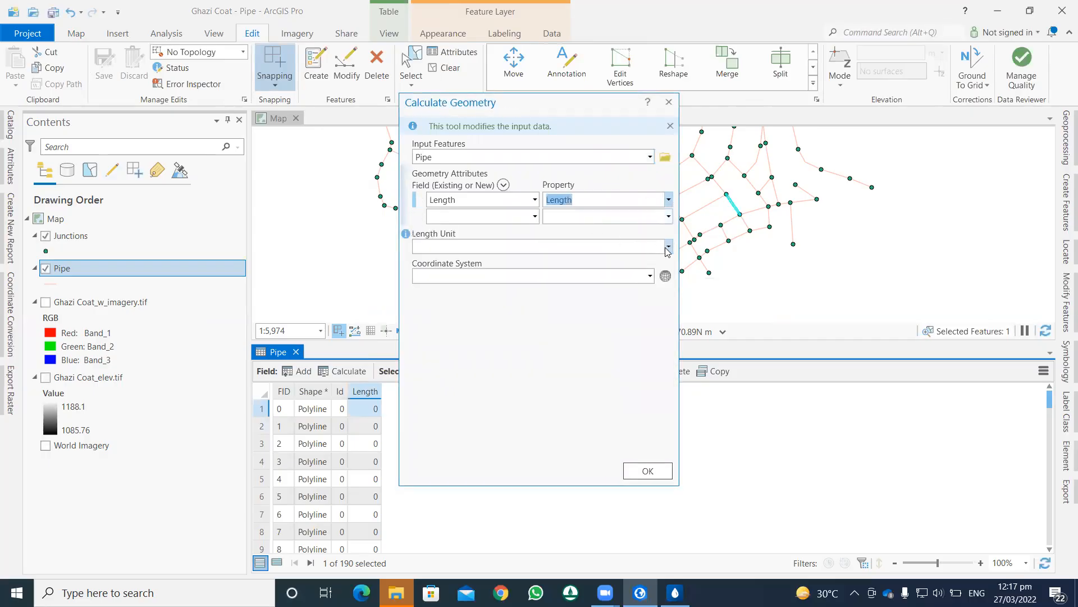
{"action": "left_click", "coordinate": [667, 248]}
{"action": "left_click", "coordinate": [497, 277]}
{"action": "left_click", "coordinate": [650, 276]}
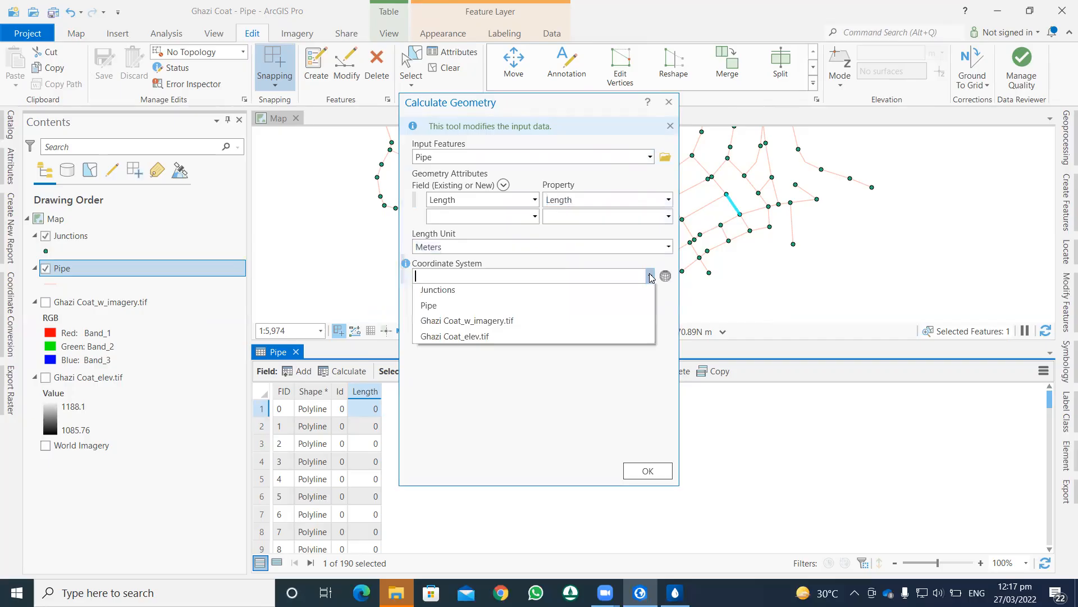
{"action": "left_click", "coordinate": [463, 323]}
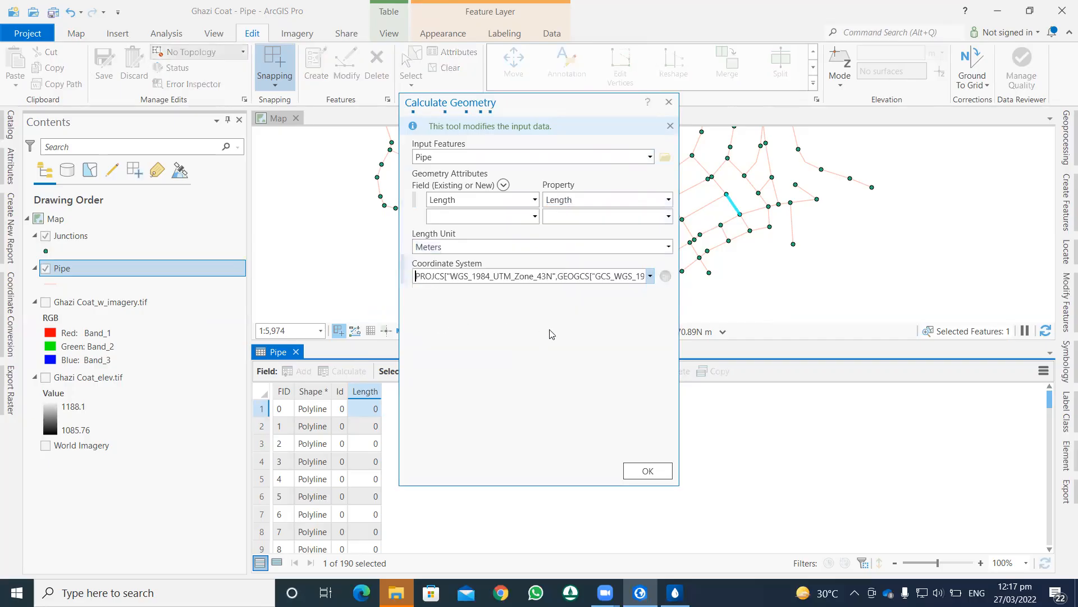
{"action": "left_click", "coordinate": [647, 472]}
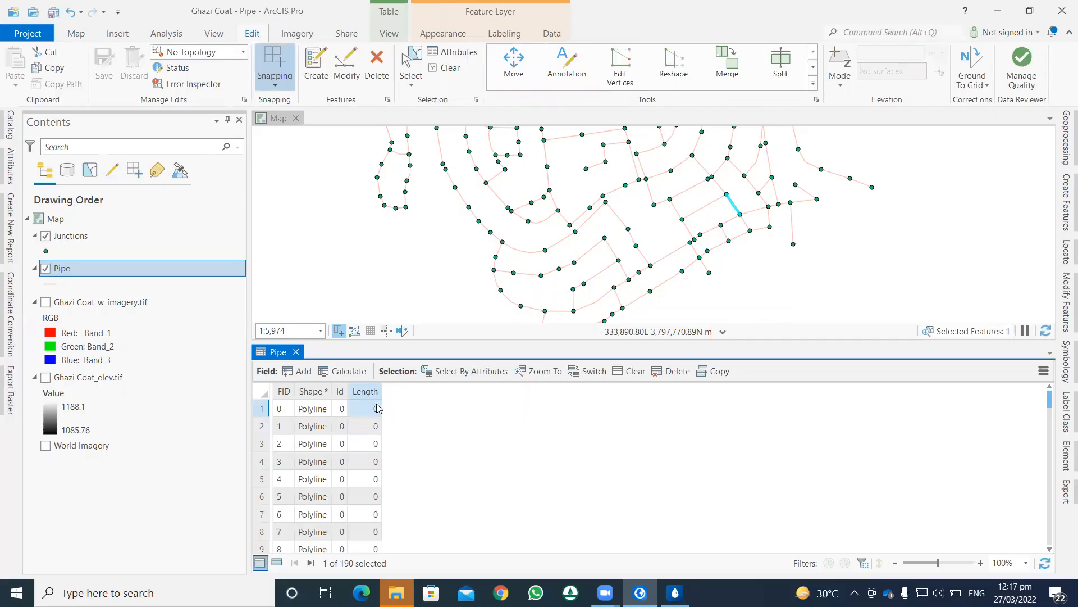
Examine the Length column of the Pipe attribute table to find which records received a calculated value.
{"action": "scroll", "coordinate": [376, 423], "scroll_direction": "down", "scroll_amount": 3}
{"action": "scroll", "coordinate": [382, 422], "scroll_direction": "down", "scroll_amount": 9}
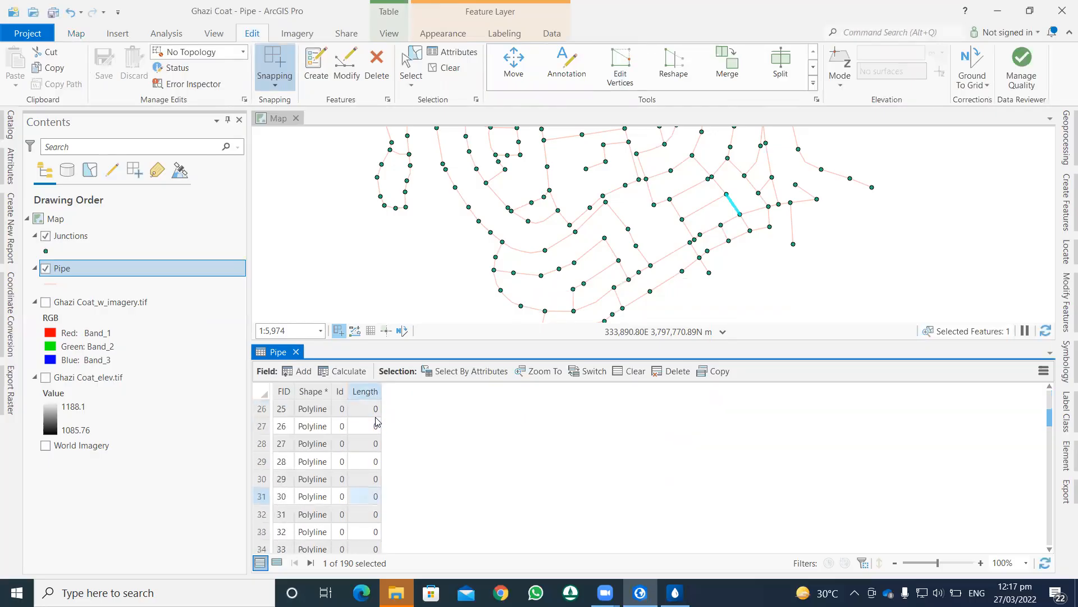
{"action": "scroll", "coordinate": [386, 423], "scroll_direction": "down", "scroll_amount": 2}
{"action": "left_click_drag", "start_coordinate": [1051, 430], "coordinate": [1048, 559]}
{"action": "left_click_drag", "start_coordinate": [1044, 512], "coordinate": [1048, 393]}
{"action": "scroll", "coordinate": [1011, 423], "scroll_direction": "down", "scroll_amount": 10}
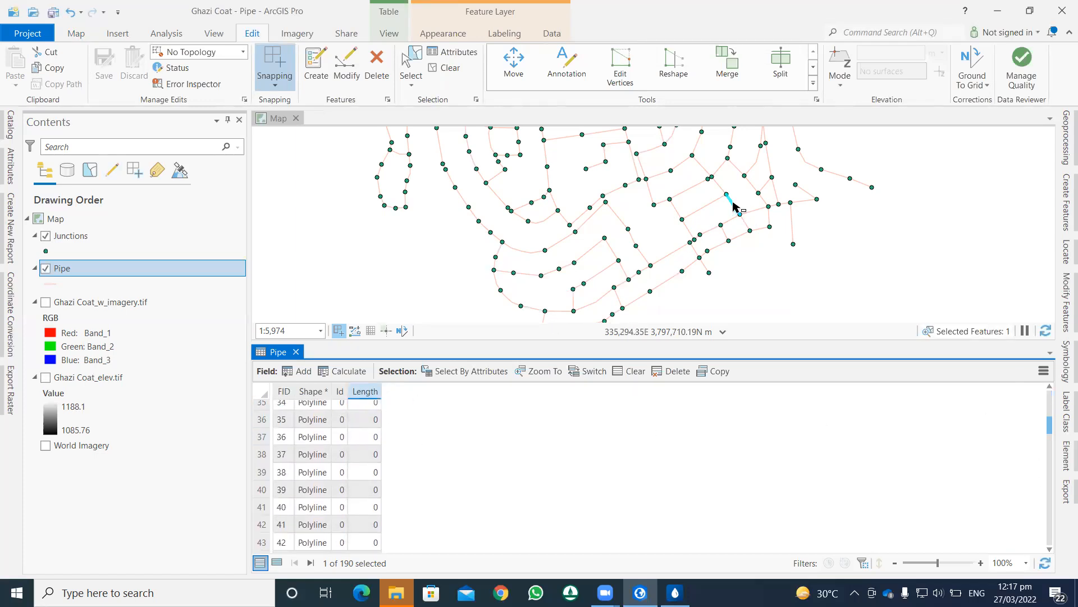
{"action": "scroll", "coordinate": [365, 445], "scroll_direction": "down", "scroll_amount": 1}
{"action": "scroll", "coordinate": [365, 445], "scroll_direction": "down", "scroll_amount": 5}
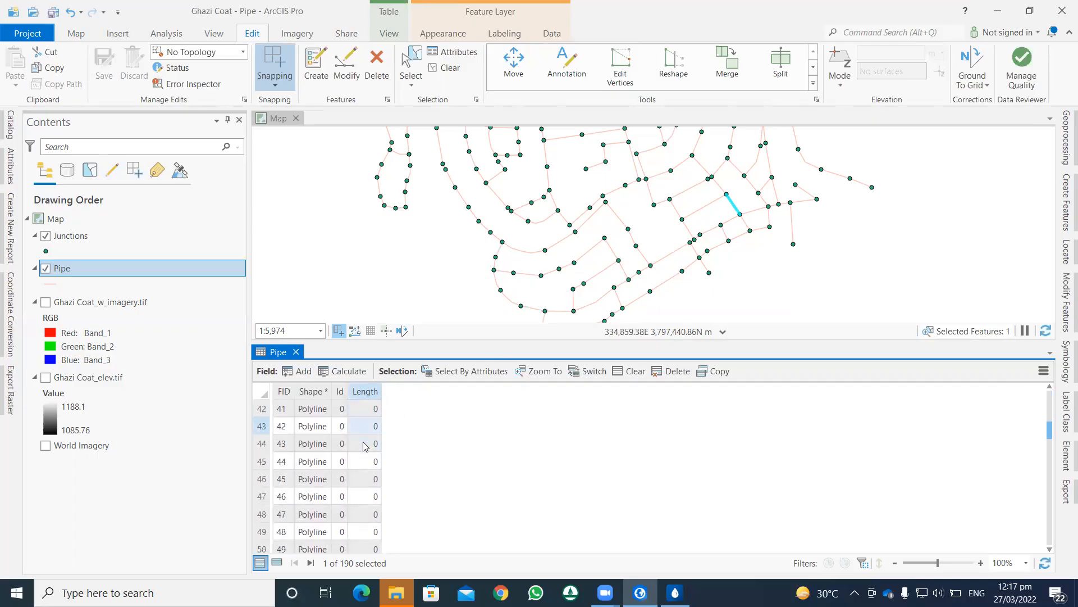
{"action": "scroll", "coordinate": [364, 448], "scroll_direction": "down", "scroll_amount": 6}
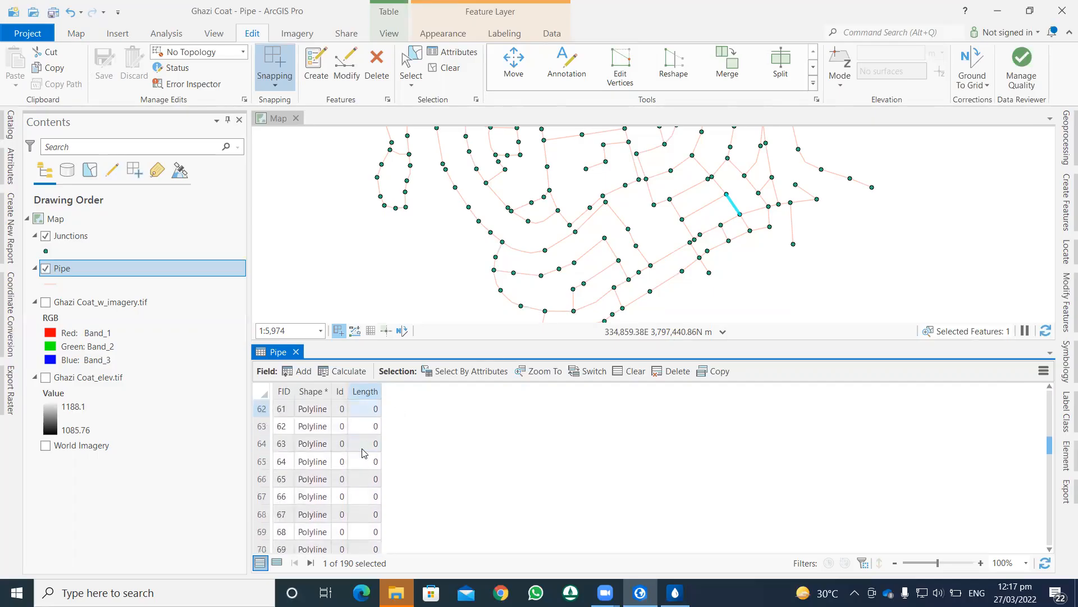
{"action": "scroll", "coordinate": [362, 455], "scroll_direction": "down", "scroll_amount": 8}
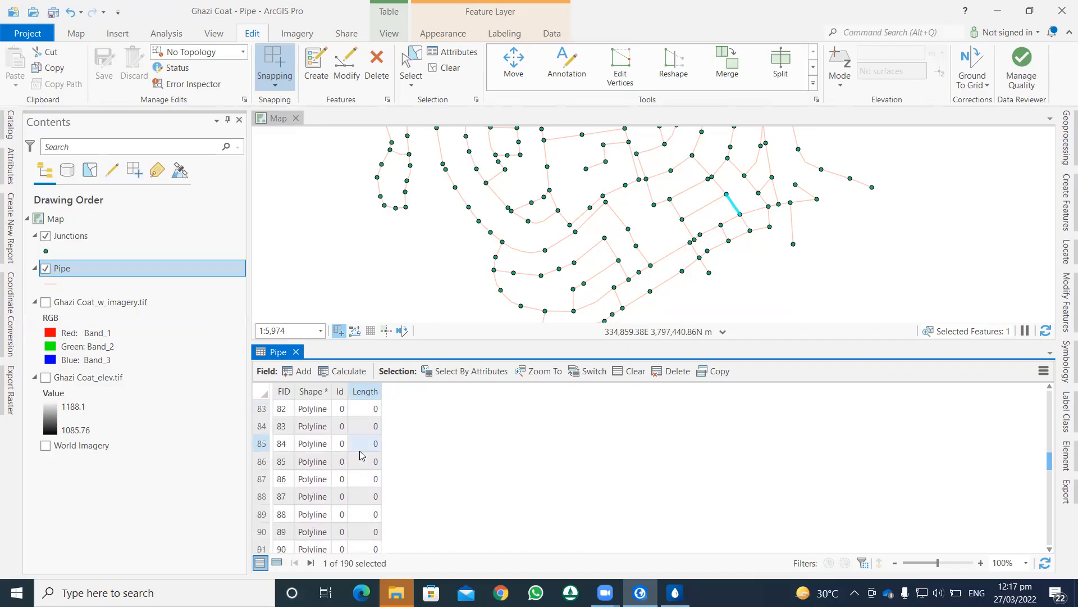
{"action": "scroll", "coordinate": [361, 458], "scroll_direction": "down", "scroll_amount": 10}
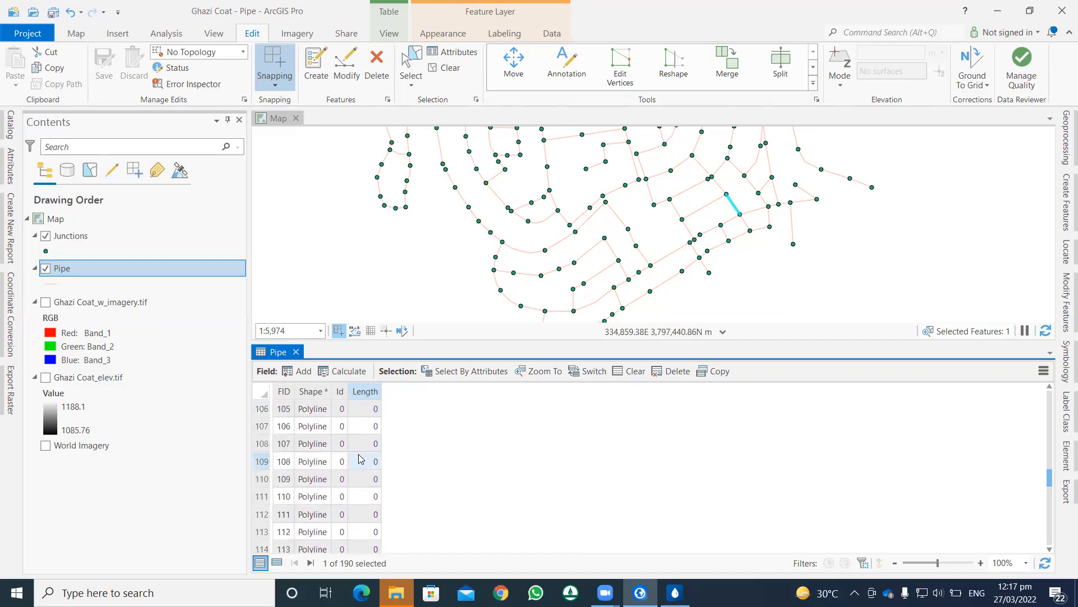
{"action": "scroll", "coordinate": [360, 458], "scroll_direction": "down", "scroll_amount": 1}
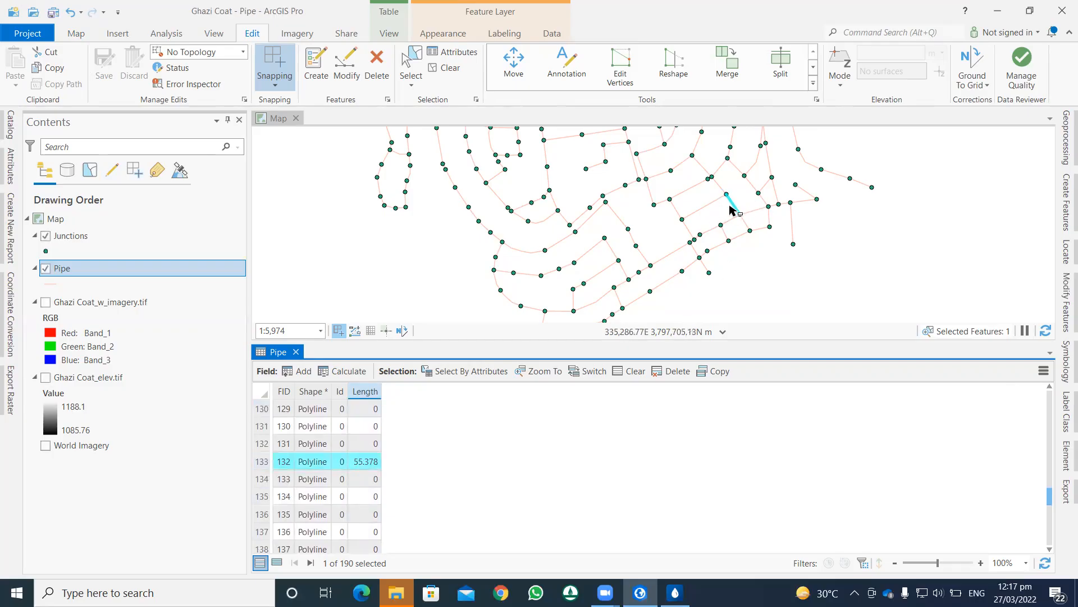
Clear the pipe selection, calculate the Length field for all pipes in Meters using WGS_1984_UTM_Zone_43N, and close the attribute table.
{"action": "left_click", "coordinate": [267, 392]}
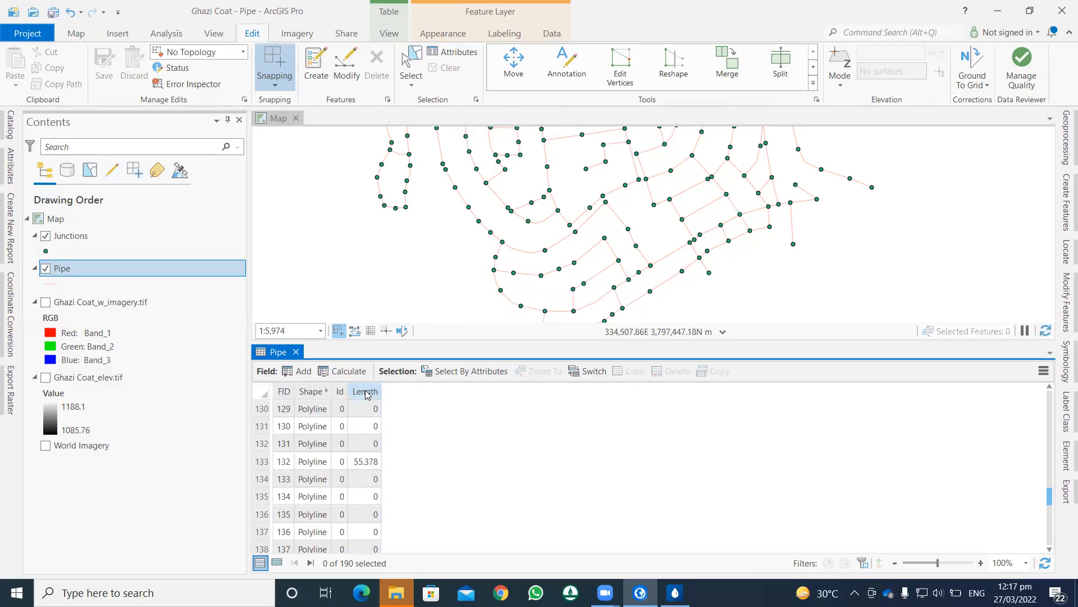
{"action": "right_click", "coordinate": [367, 394]}
{"action": "left_click", "coordinate": [397, 392]}
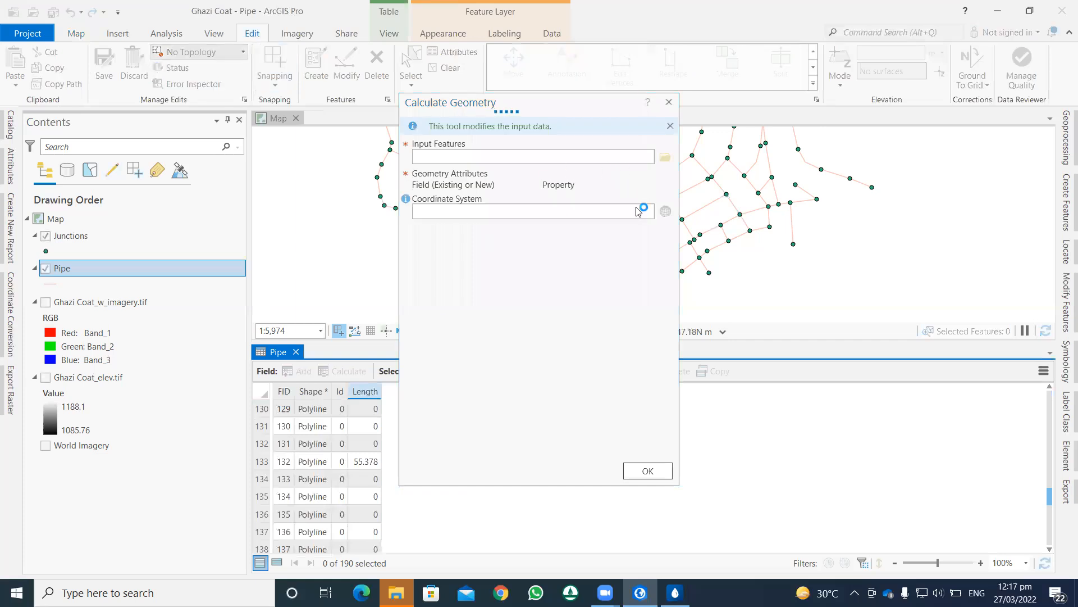
{"action": "left_click", "coordinate": [666, 200]}
{"action": "scroll", "coordinate": [606, 281], "scroll_direction": "up", "scroll_amount": 1}
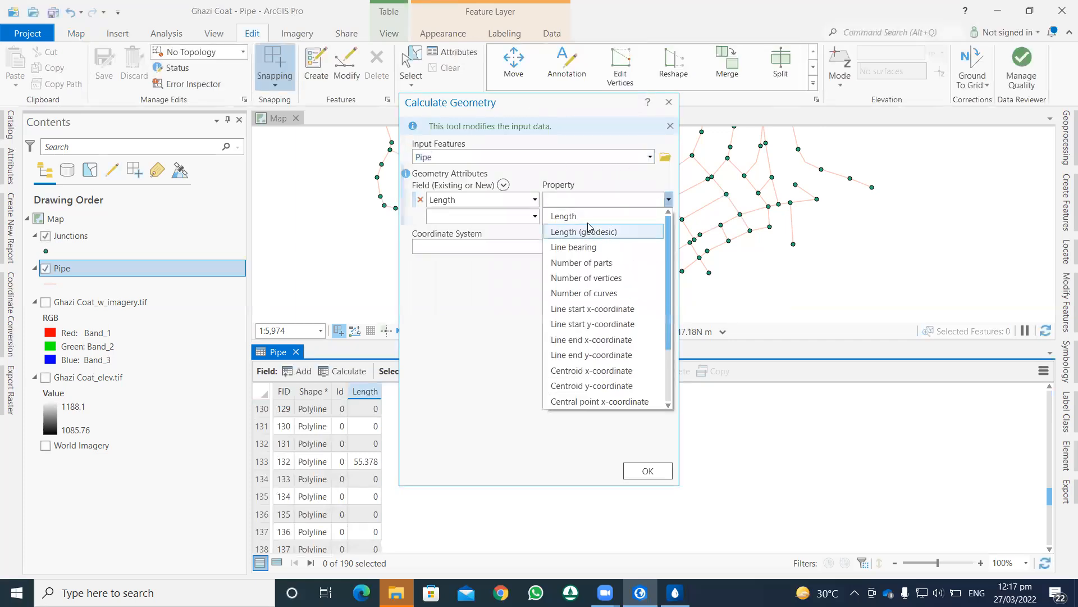
{"action": "left_click", "coordinate": [567, 281]}
{"action": "left_click", "coordinate": [650, 247]}
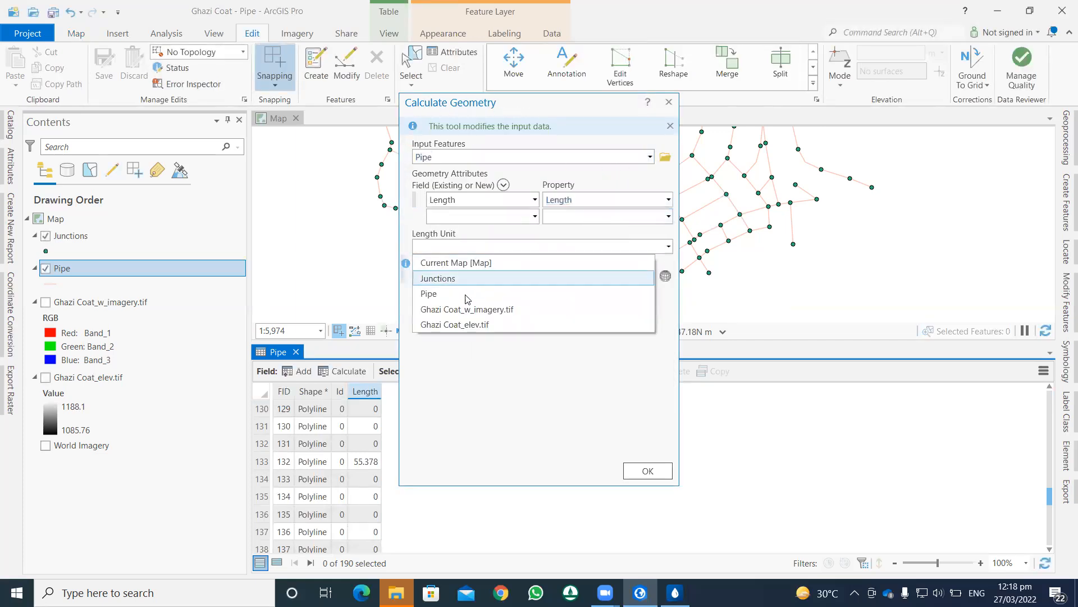
{"action": "left_click", "coordinate": [618, 295]}
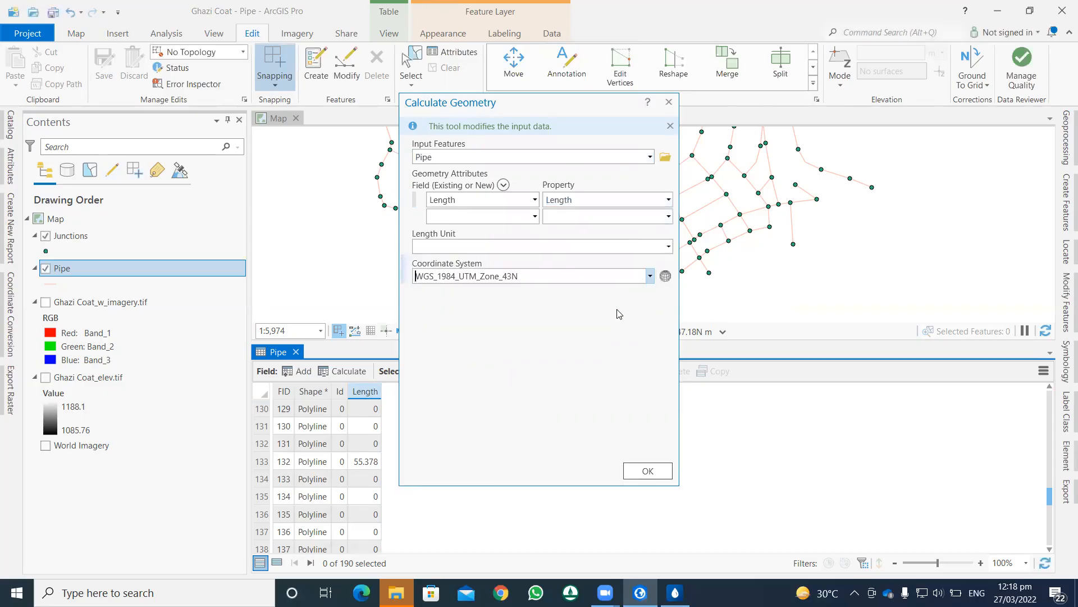
{"action": "left_click", "coordinate": [668, 247]}
{"action": "left_click", "coordinate": [438, 284]}
{"action": "left_click", "coordinate": [646, 470]}
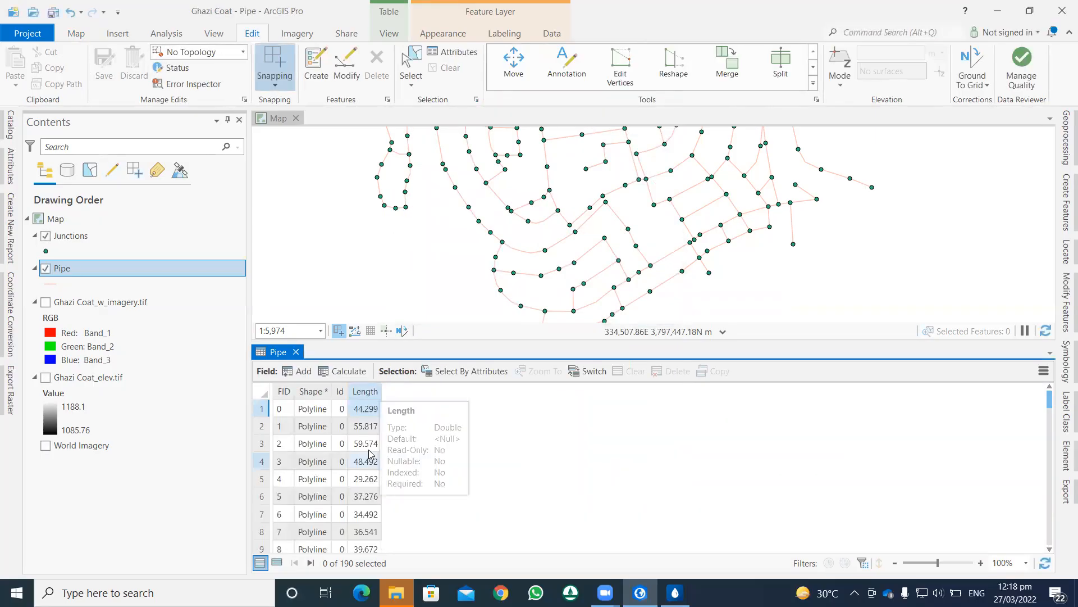
{"action": "left_click_drag", "start_coordinate": [1046, 402], "coordinate": [1046, 447]}
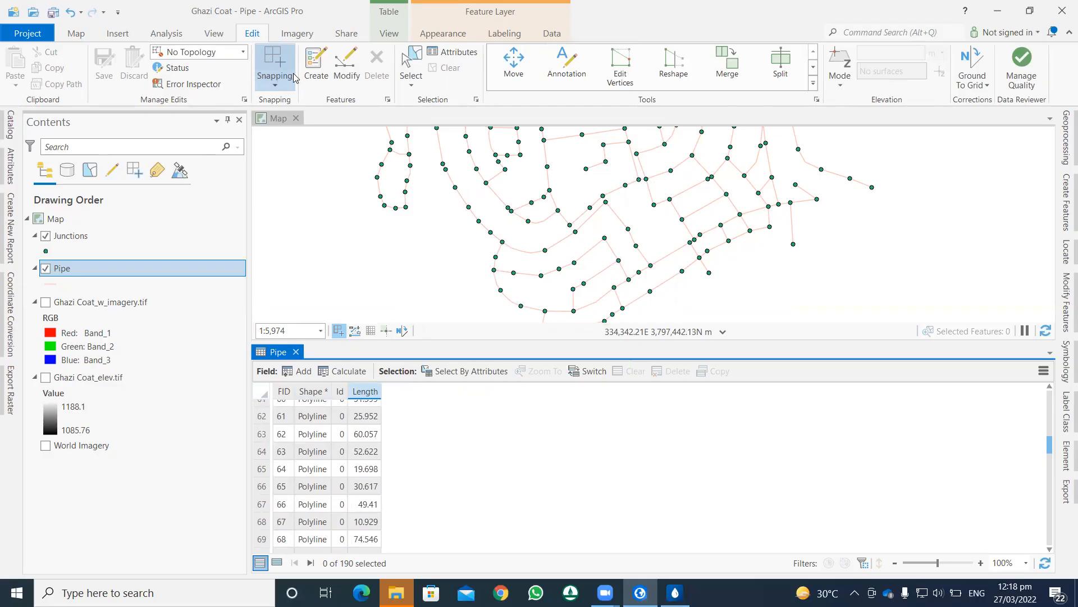
{"action": "left_click", "coordinate": [296, 352]}
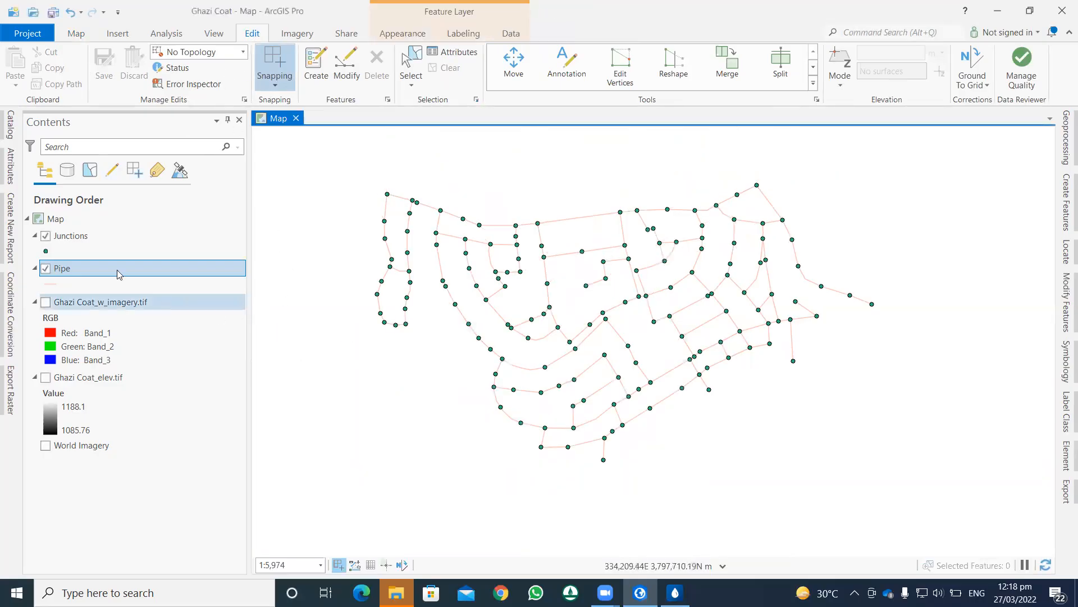
Search the geoprocessing tools for "extract values" and open the Extract Values to Points tool.
{"action": "left_click", "coordinate": [143, 235]}
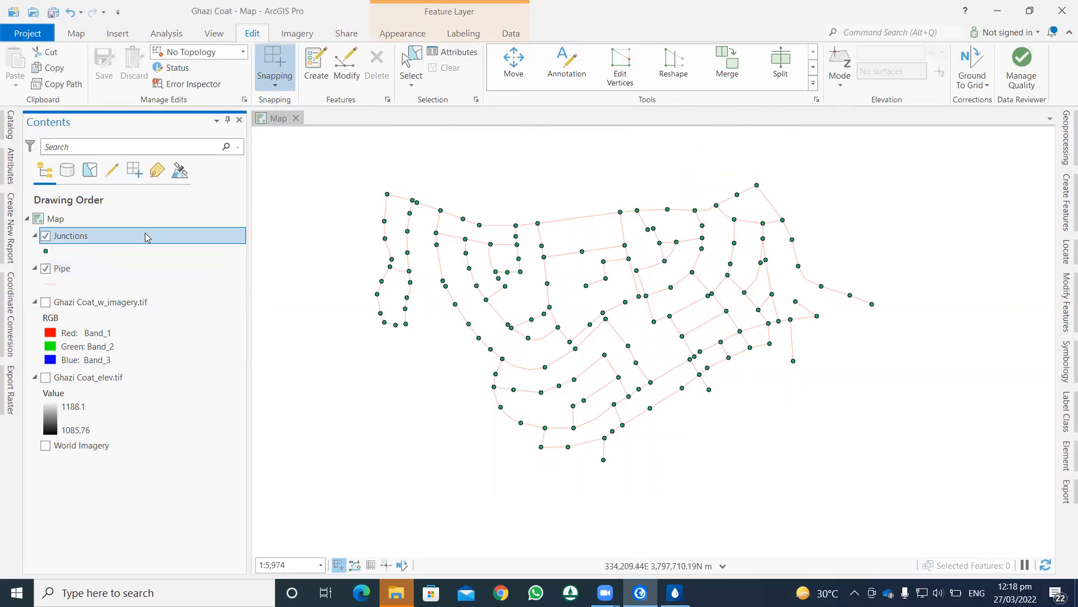
{"action": "left_click", "coordinate": [1066, 138]}
{"action": "left_click", "coordinate": [819, 147]}
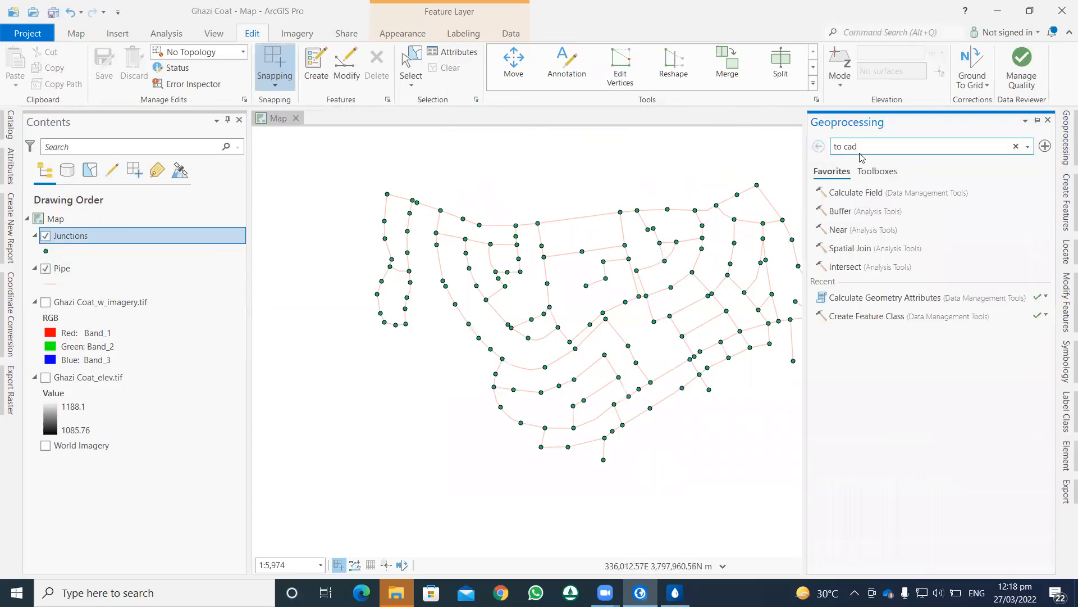
{"action": "left_click", "coordinate": [832, 148]}
{"action": "type", "text": "ex"}
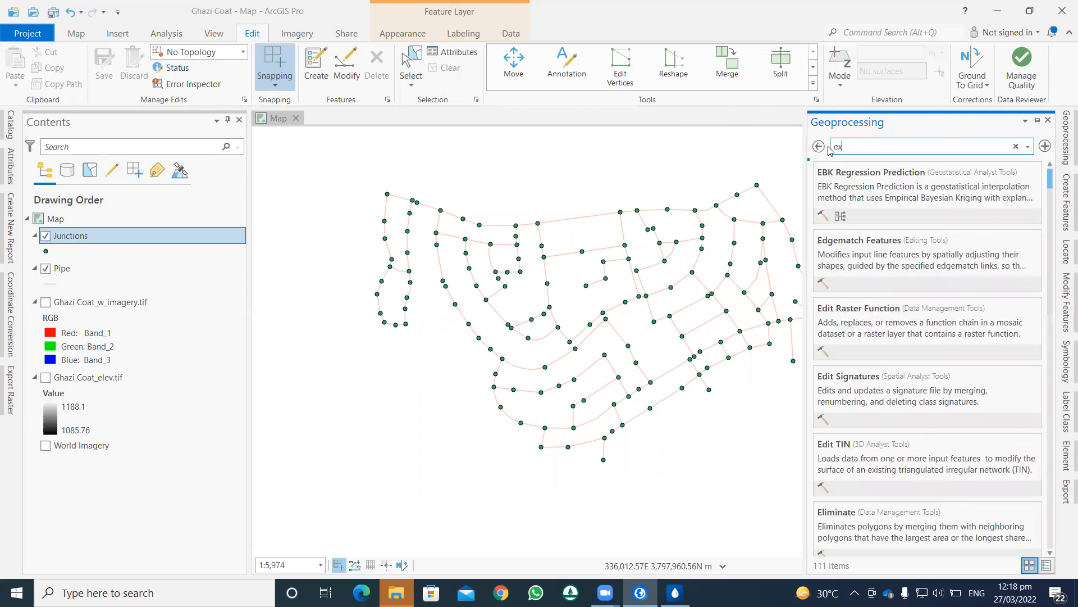
{"action": "type", "text": "tract values"}
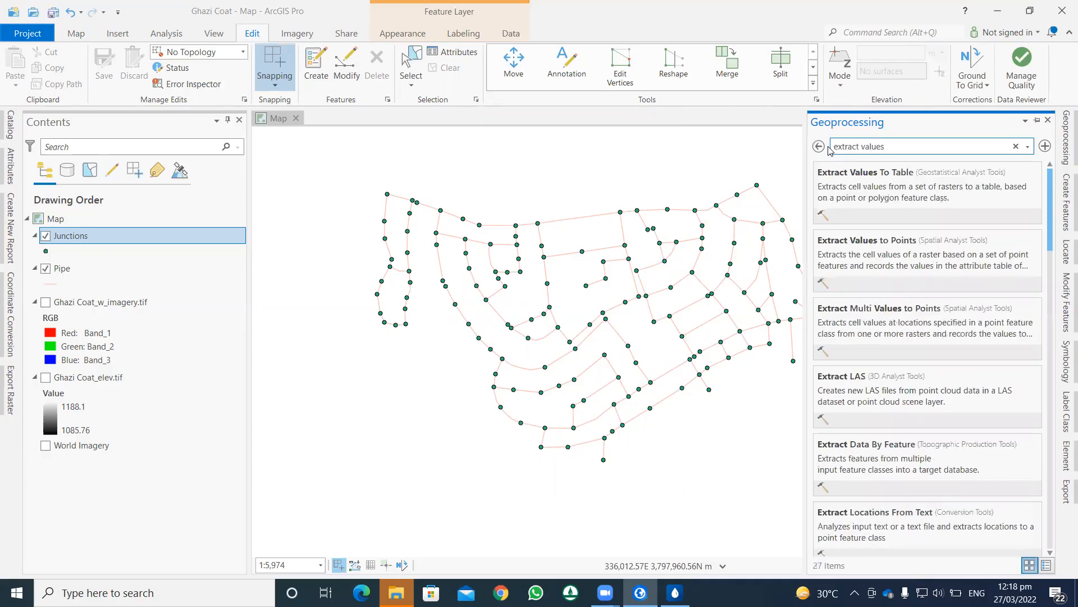
{"action": "left_click", "coordinate": [908, 247]}
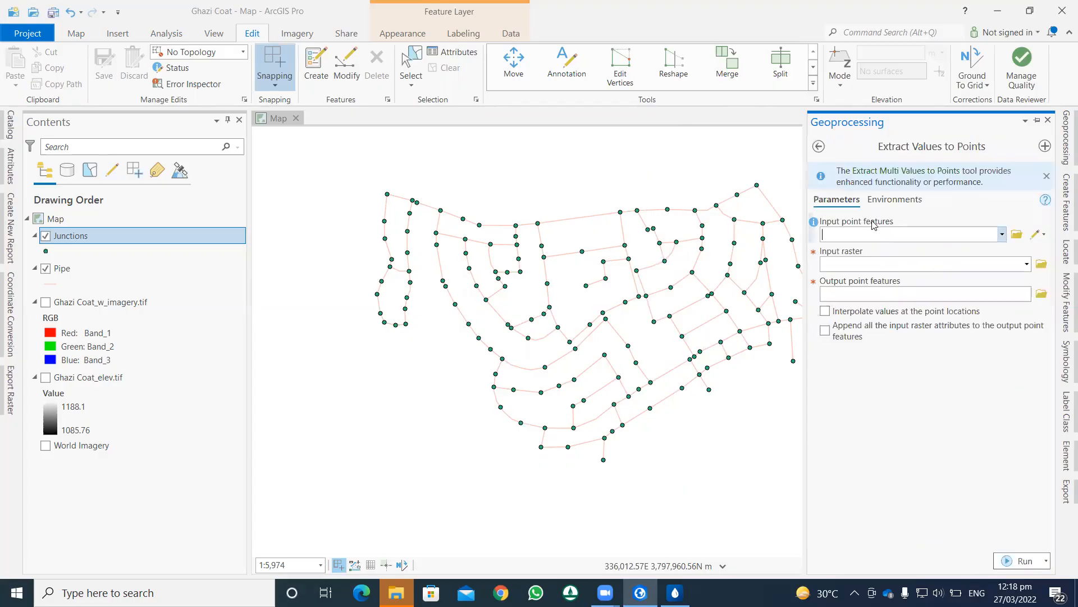
Use Junctions as the input point features and Ghazi Coat_elev.tif as the input raster.
{"action": "left_click", "coordinate": [1002, 234]}
{"action": "left_click", "coordinate": [1000, 250]}
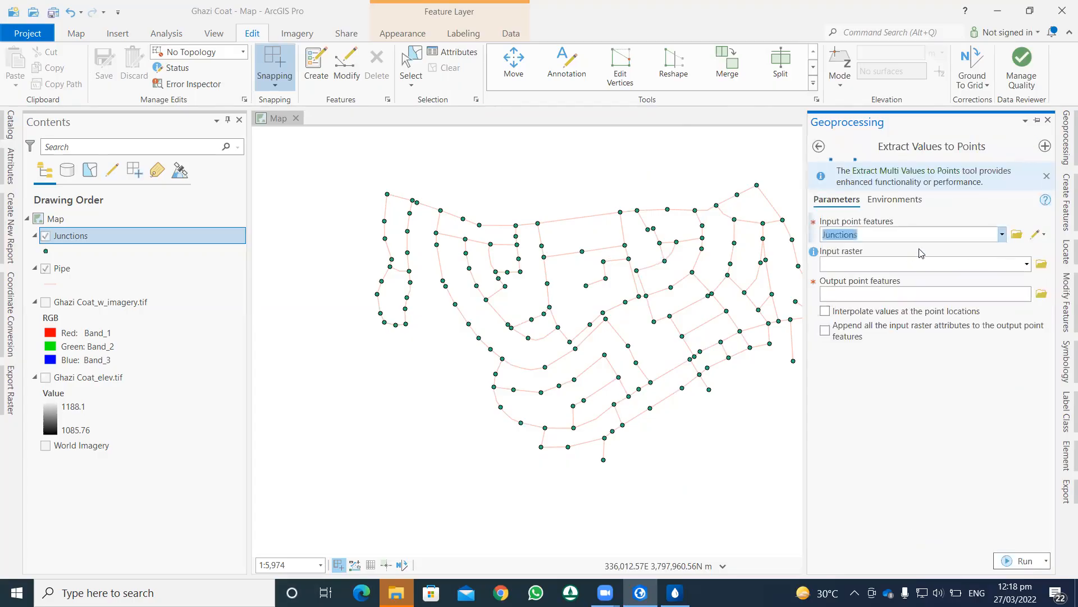
{"action": "left_click", "coordinate": [1026, 264]}
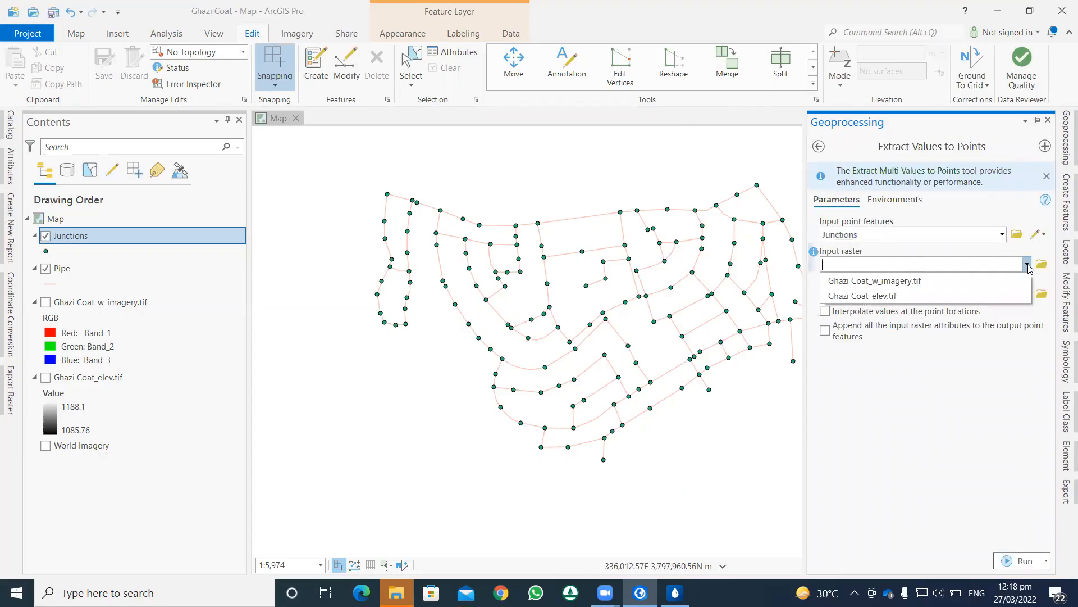
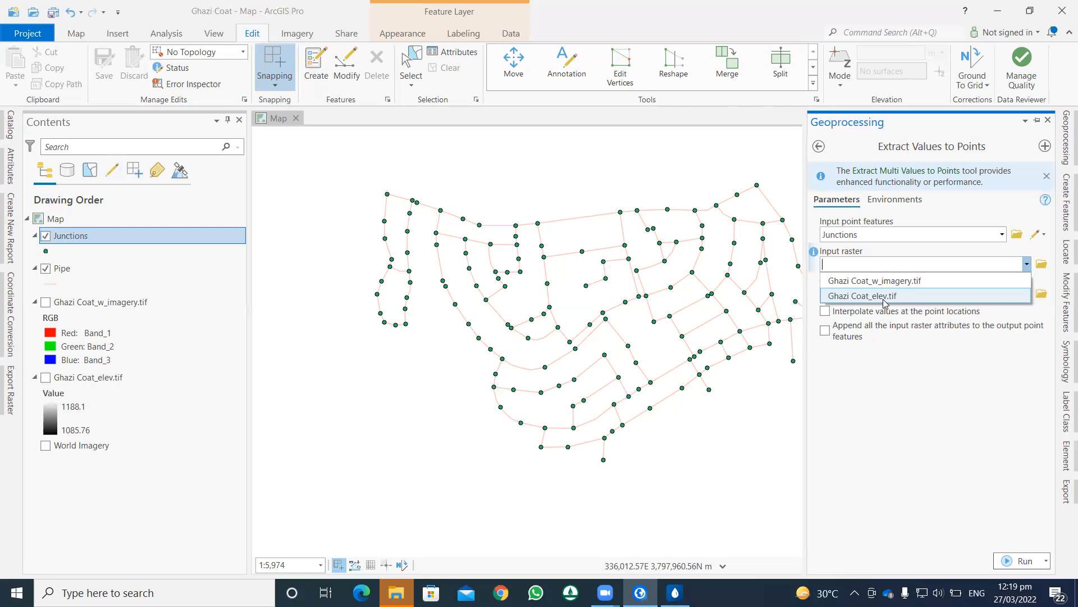
{"action": "left_click", "coordinate": [884, 297]}
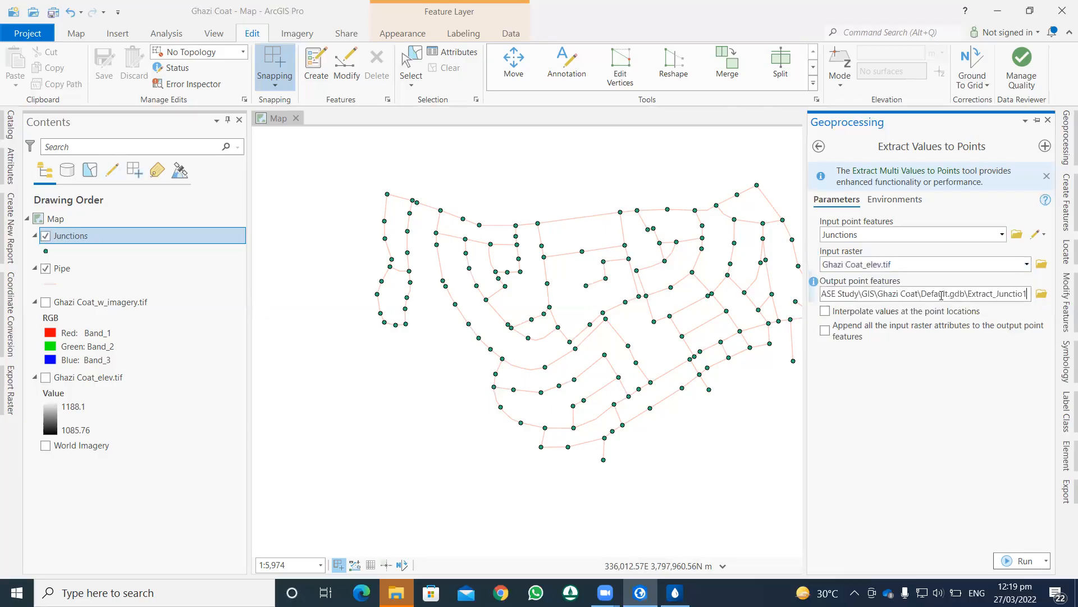
Save the output point features as Jtns_M in the Lecture 8 (GIS) folder and run Extract Values to Points.
{"action": "left_click", "coordinate": [1041, 295]}
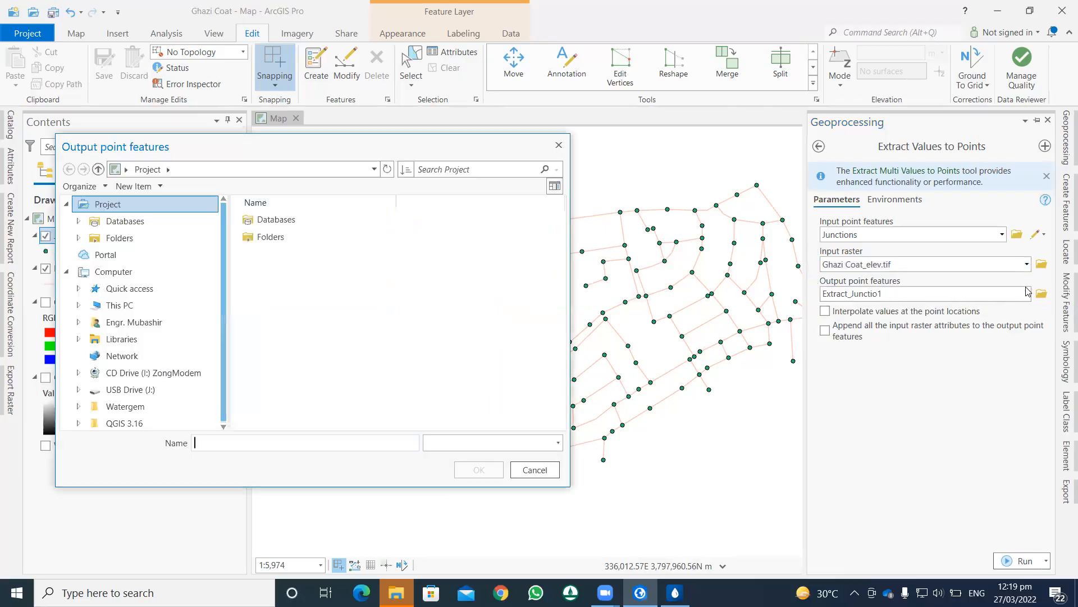
{"action": "double_click", "coordinate": [266, 237]}
{"action": "double_click", "coordinate": [268, 237]}
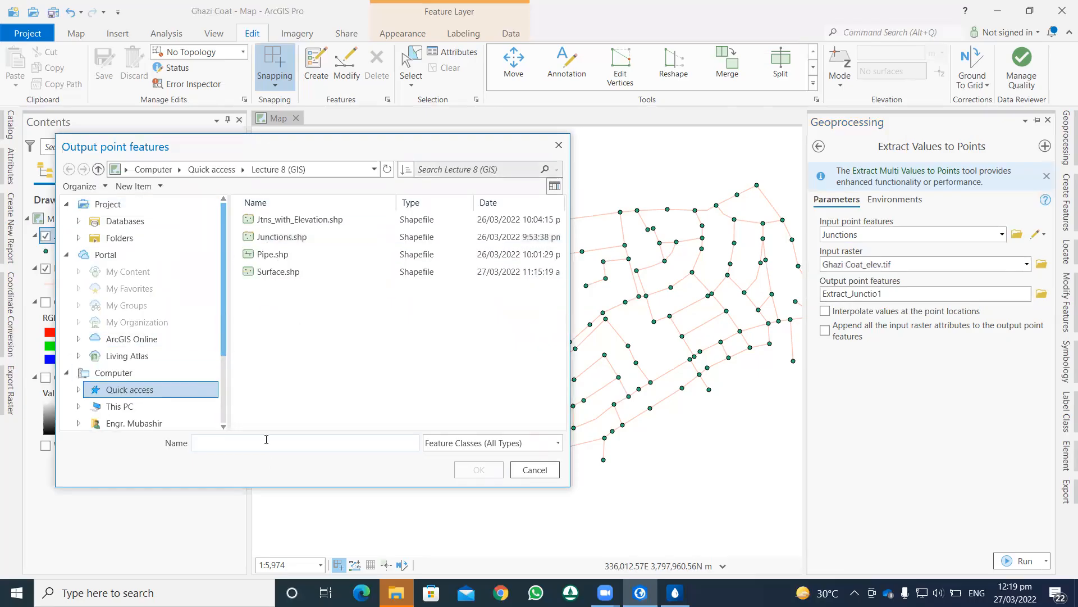
{"action": "type", "text": "Jtns_"}
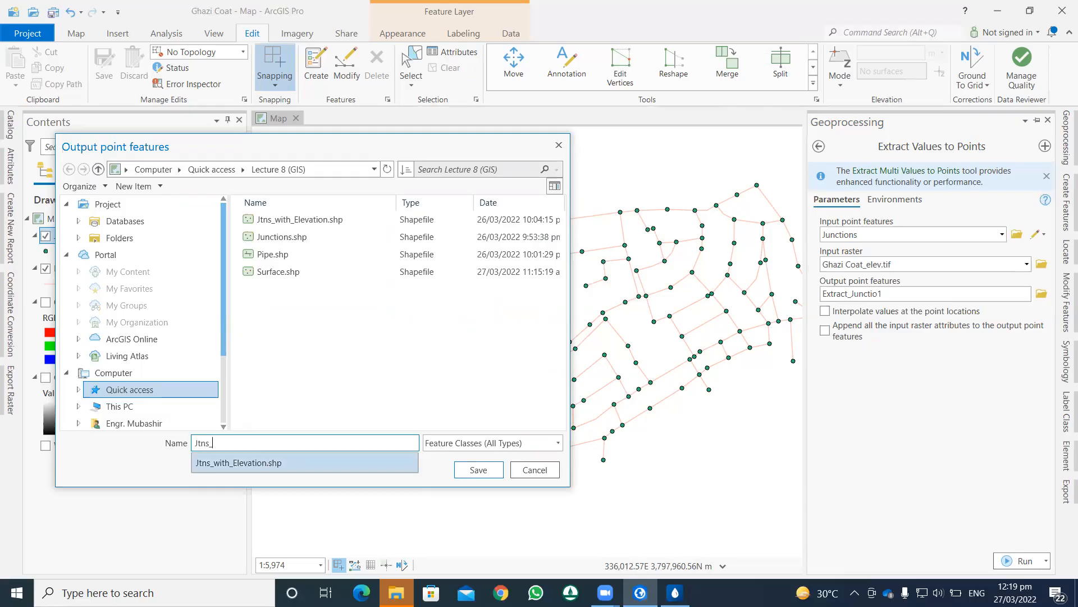
{"action": "type", "text": "M"}
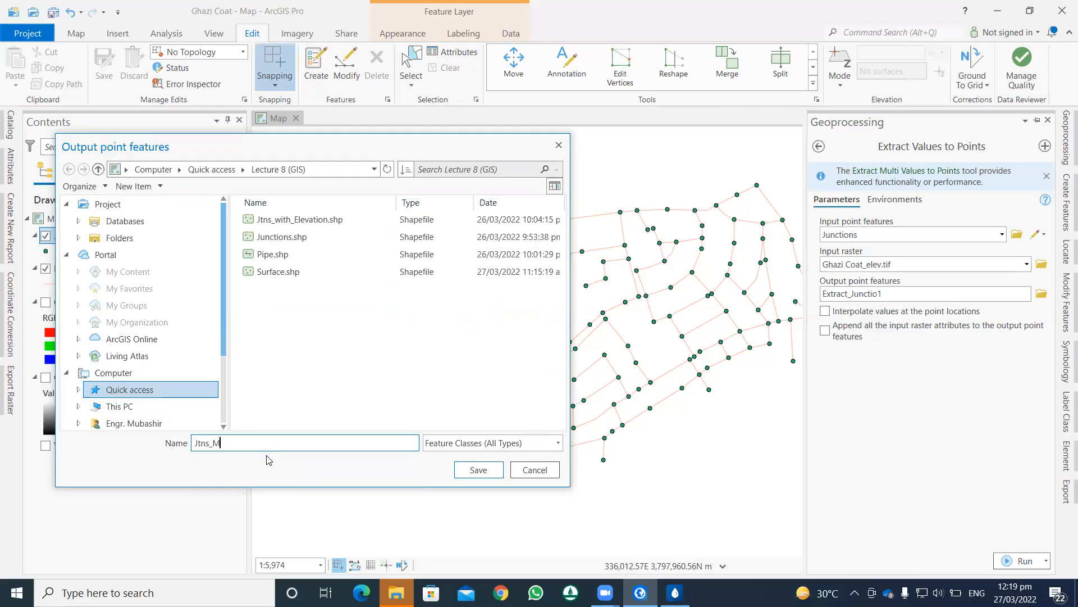
{"action": "left_click", "coordinate": [480, 467]}
{"action": "left_click", "coordinate": [1017, 560]}
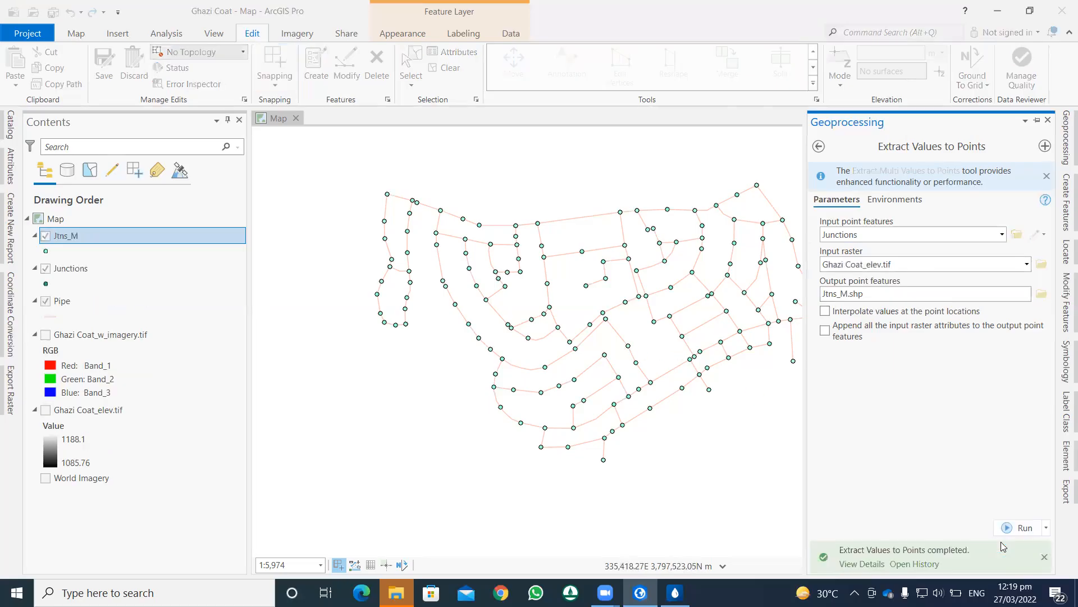
Open the Jtns_M attribute table, review the RASTERVALU elevations of the junctions, and close the table.
{"action": "right_click", "coordinate": [75, 236]}
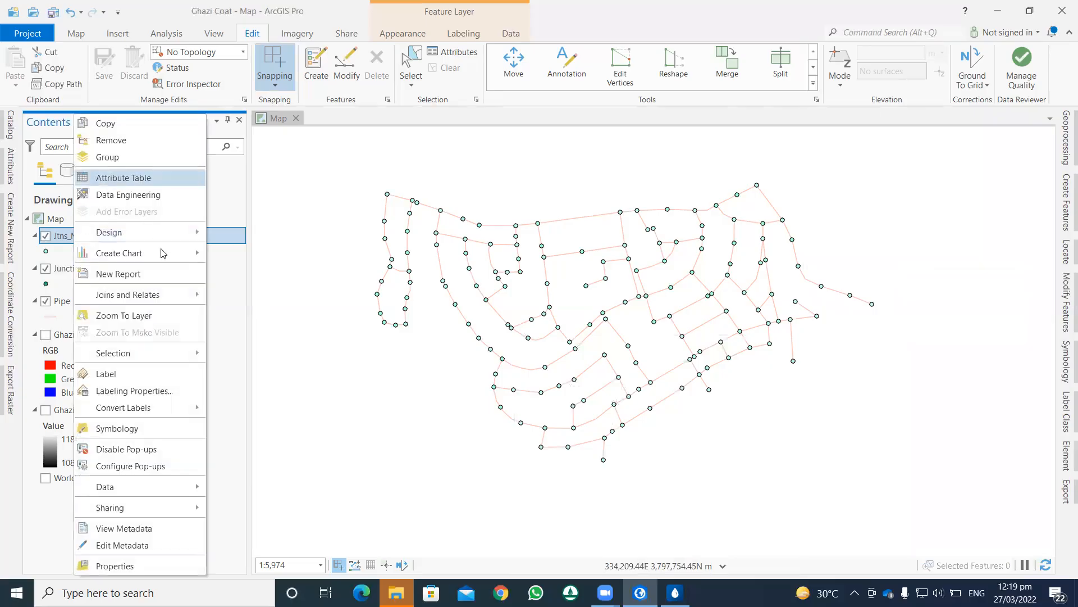
{"action": "left_click", "coordinate": [123, 177]}
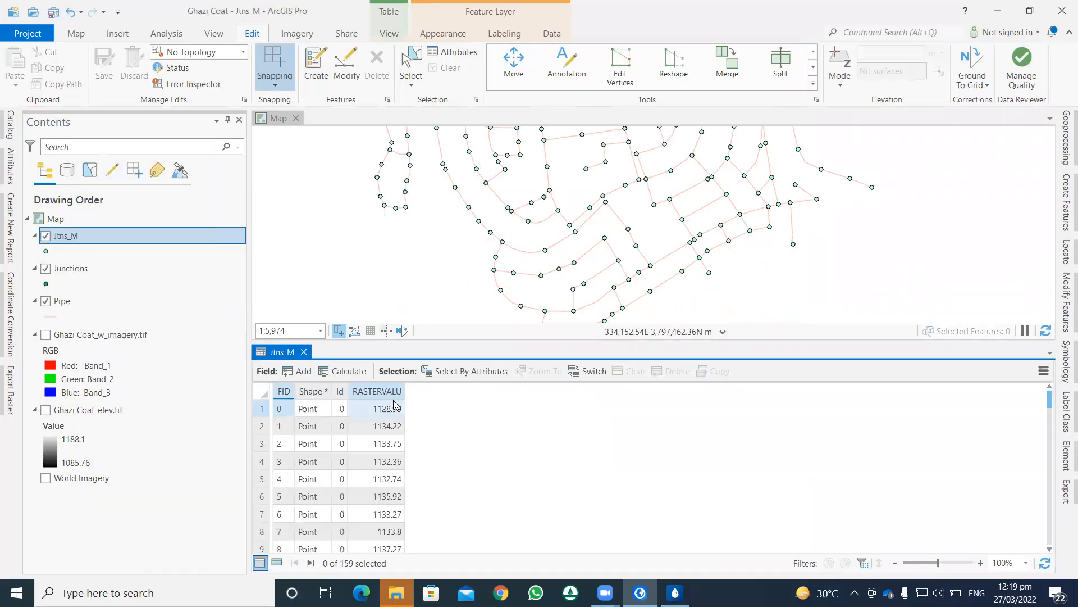
{"action": "scroll", "coordinate": [387, 417], "scroll_direction": "down", "scroll_amount": 1}
{"action": "scroll", "coordinate": [387, 417], "scroll_direction": "down", "scroll_amount": 11}
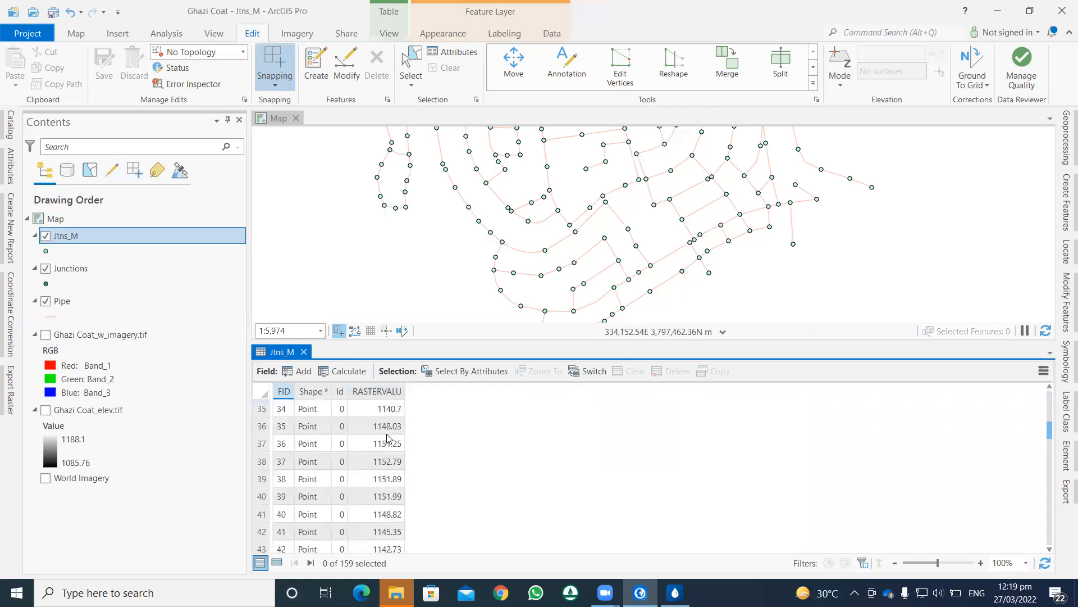
{"action": "scroll", "coordinate": [388, 438], "scroll_direction": "down", "scroll_amount": 7}
{"action": "scroll", "coordinate": [386, 441], "scroll_direction": "up", "scroll_amount": 15}
{"action": "scroll", "coordinate": [385, 441], "scroll_direction": "up", "scroll_amount": 4}
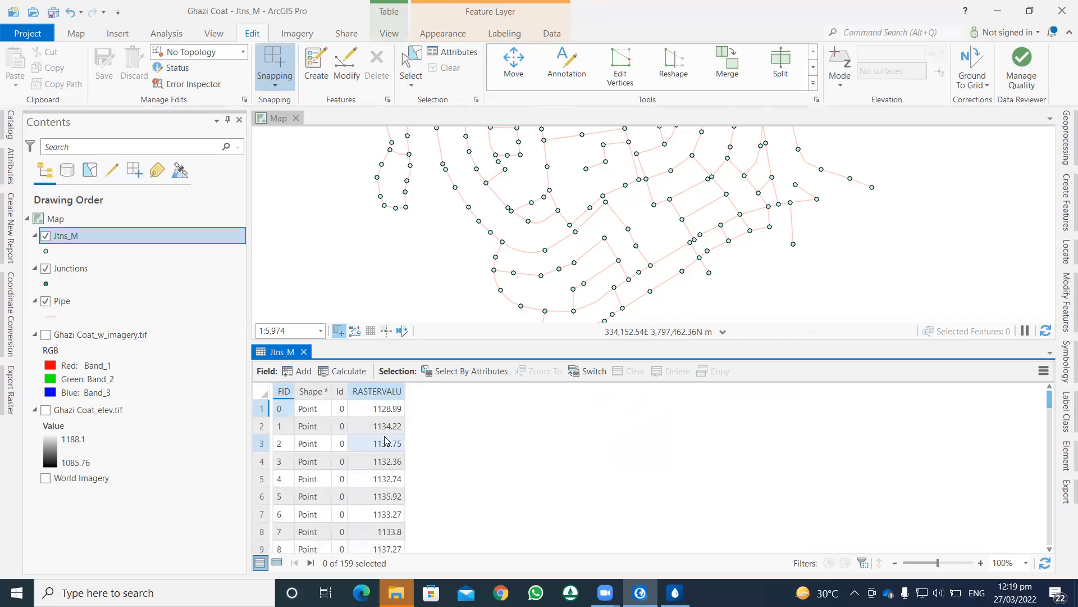
{"action": "left_click", "coordinate": [303, 352]}
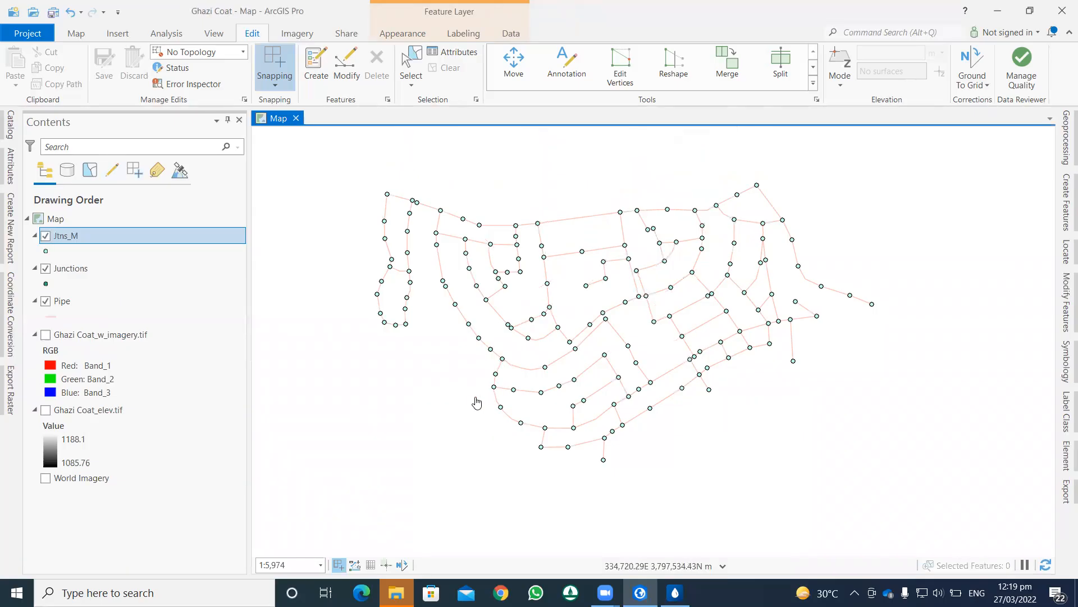
Review the digitized pipe and junction network across the map and save the Ghazi Coat project.
{"action": "left_click_drag", "start_coordinate": [465, 394], "coordinate": [442, 404]}
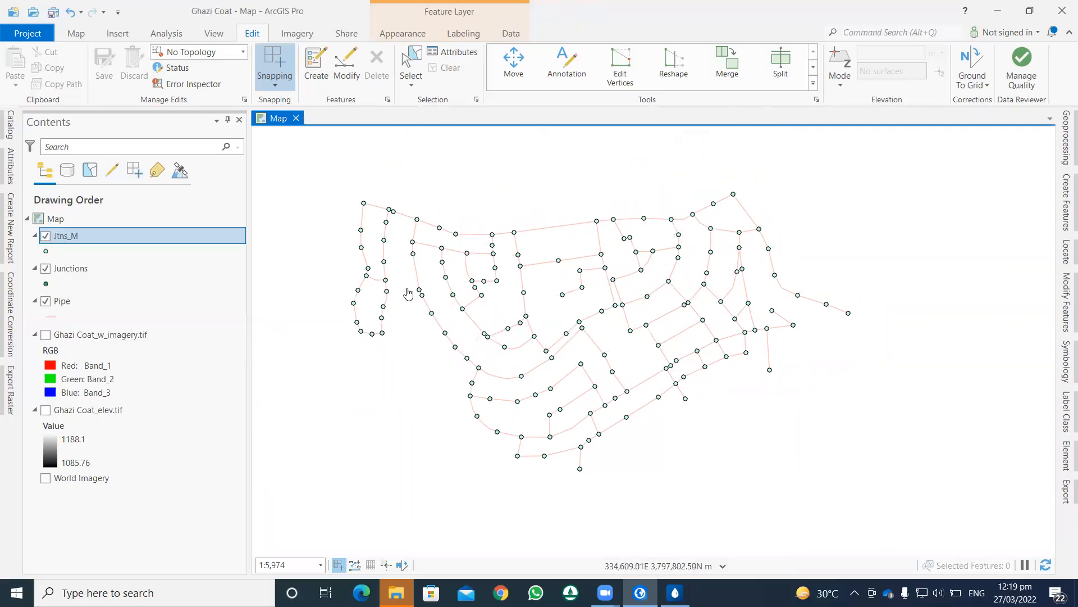
{"action": "scroll", "coordinate": [486, 273], "scroll_direction": "up", "scroll_amount": 4}
{"action": "scroll", "coordinate": [517, 276], "scroll_direction": "down", "scroll_amount": 2}
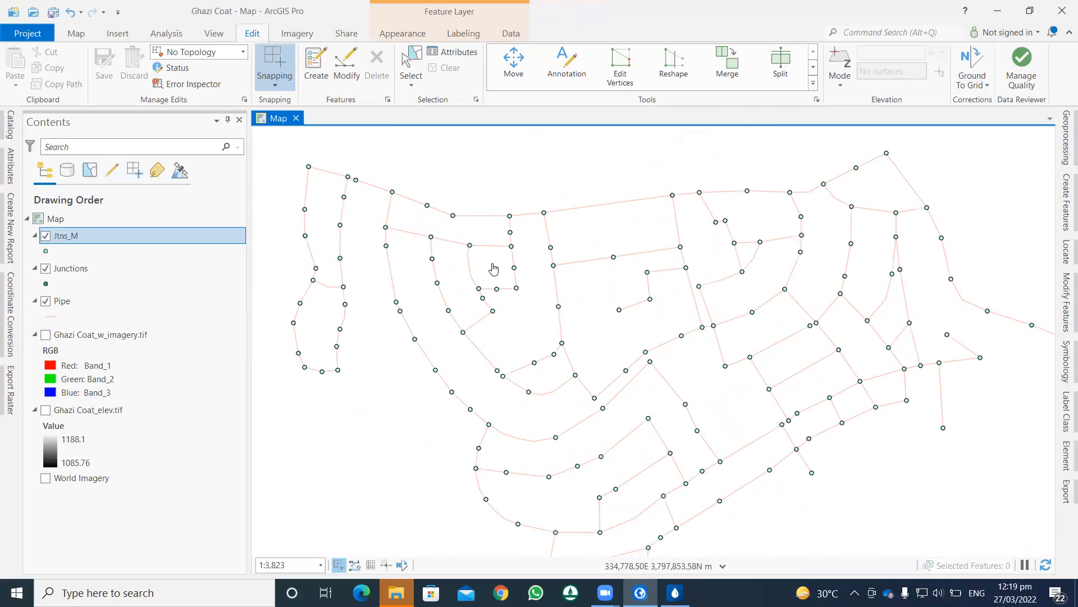
{"action": "scroll", "coordinate": [493, 268], "scroll_direction": "down", "scroll_amount": 2}
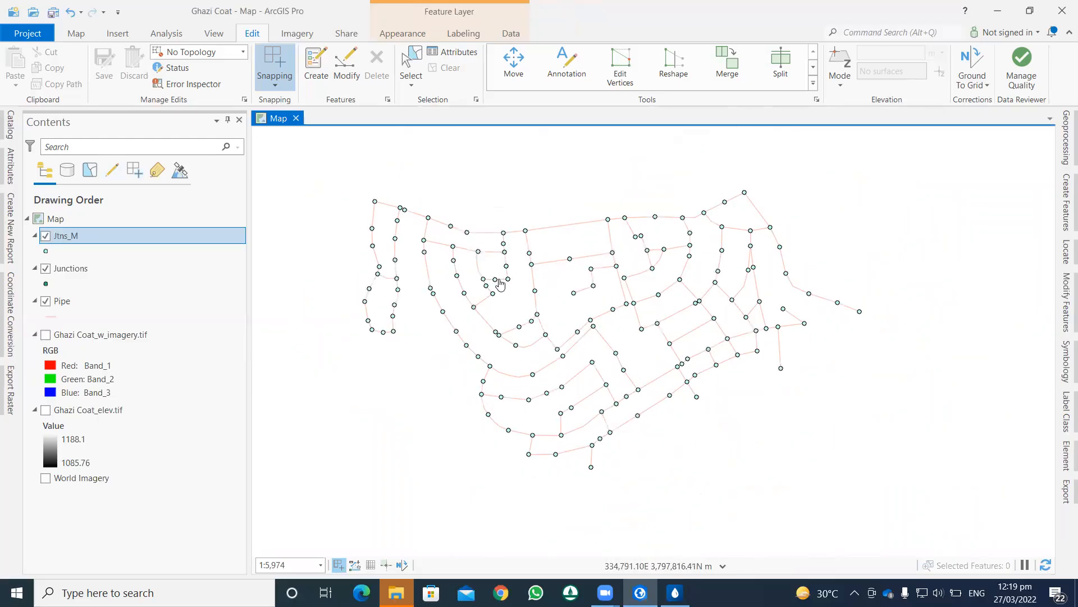
{"action": "scroll", "coordinate": [450, 281], "scroll_direction": "up", "scroll_amount": 2}
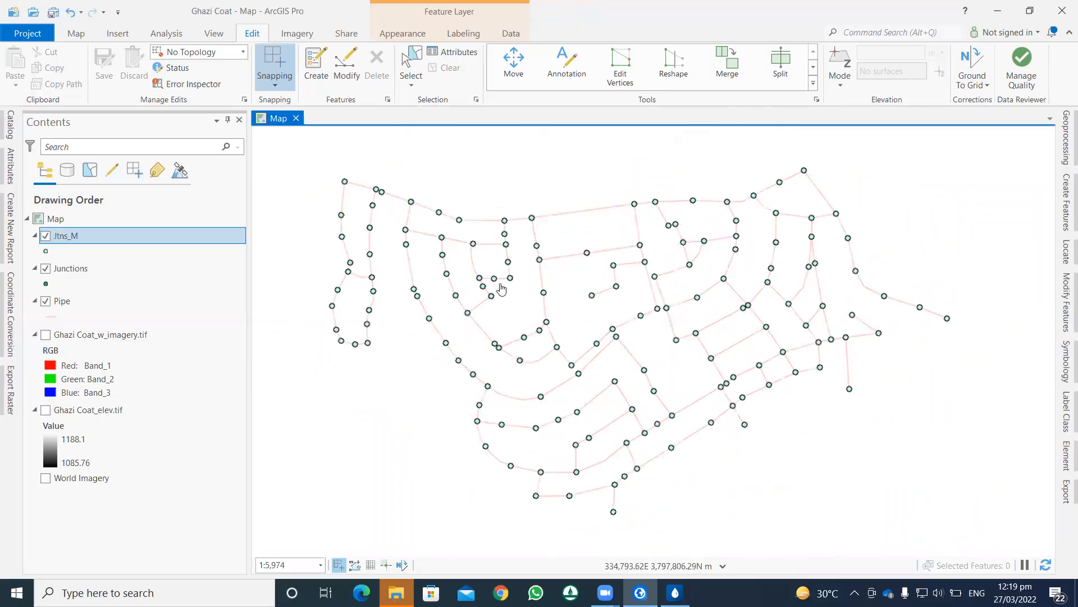
{"action": "scroll", "coordinate": [399, 272], "scroll_direction": "down", "scroll_amount": 2}
{"action": "scroll", "coordinate": [393, 272], "scroll_direction": "up", "scroll_amount": 6}
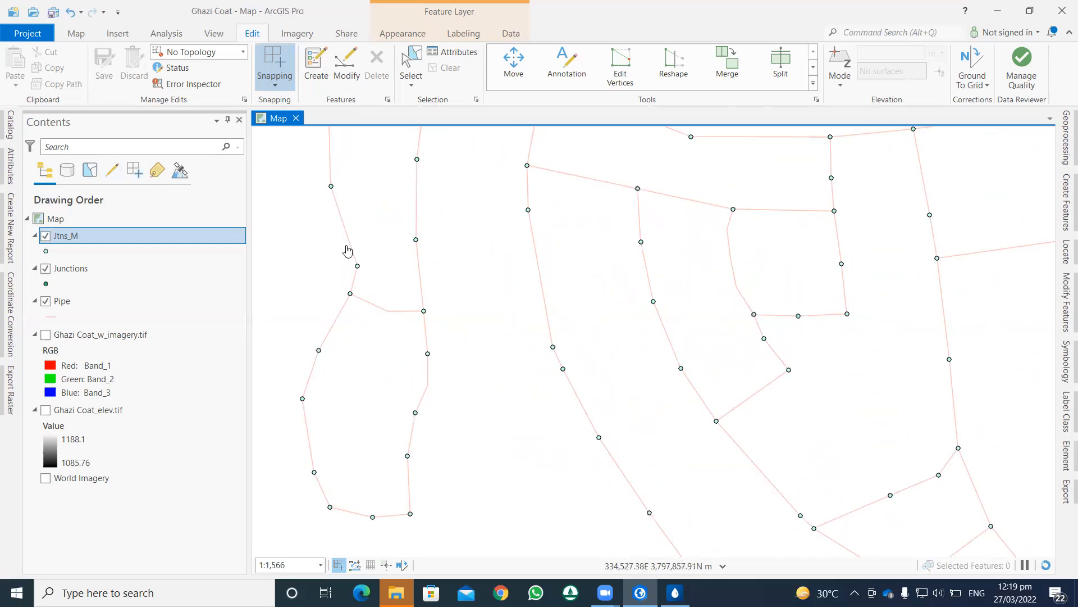
{"action": "left_click_drag", "start_coordinate": [343, 188], "coordinate": [348, 371]}
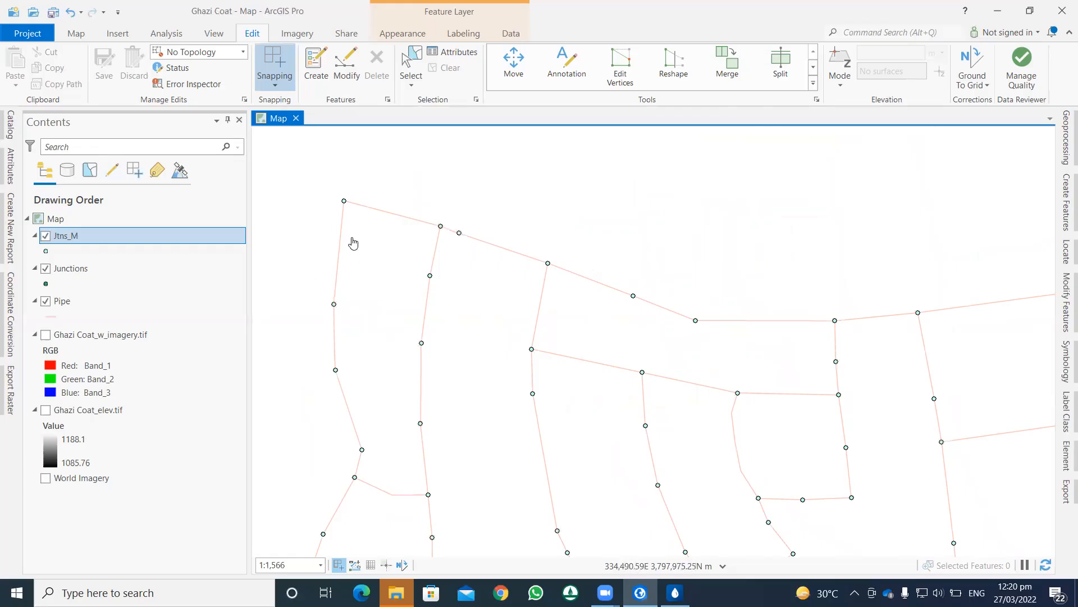
{"action": "scroll", "coordinate": [325, 223], "scroll_direction": "down", "scroll_amount": 3}
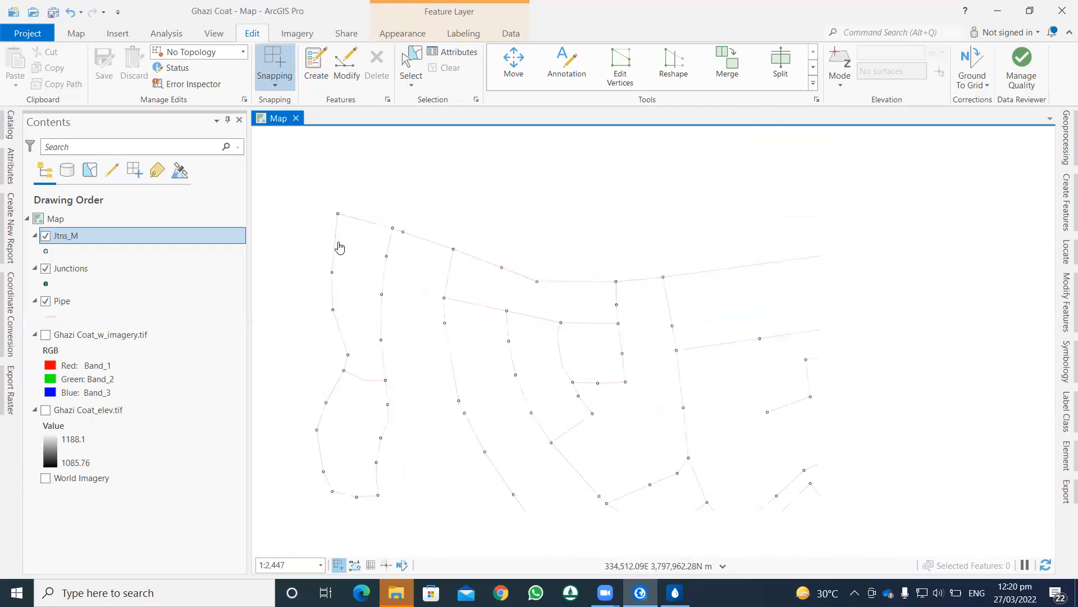
{"action": "scroll", "coordinate": [385, 248], "scroll_direction": "down", "scroll_amount": 2}
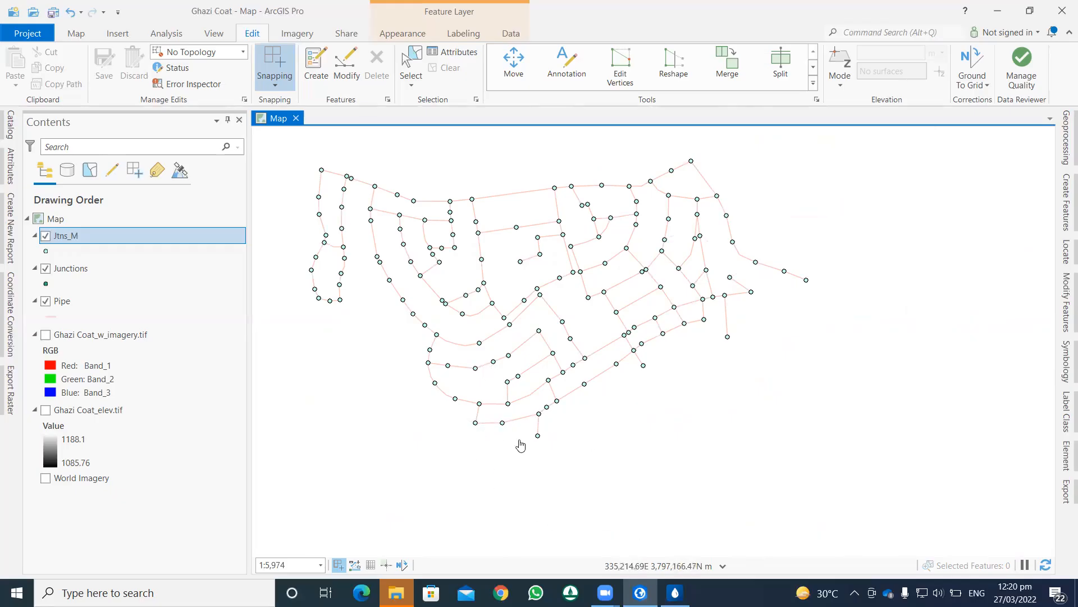
{"action": "left_click", "coordinate": [54, 12]}
{"action": "left_click", "coordinate": [675, 592]}
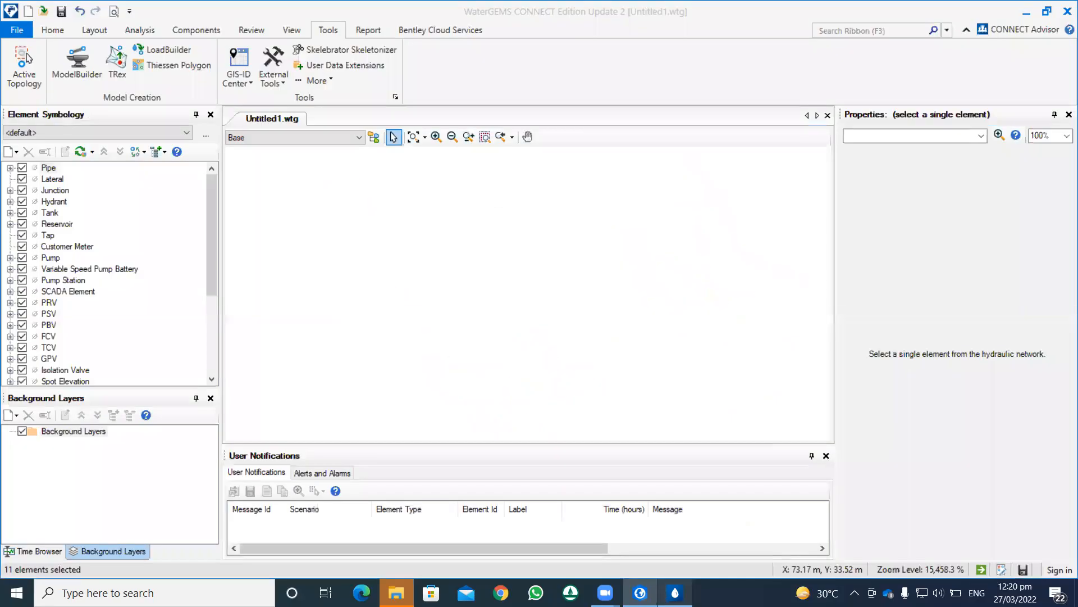
{"action": "right_click", "coordinate": [81, 433]}
{"action": "mouse_move", "coordinate": [112, 438]}
{"action": "left_click", "coordinate": [178, 435]}
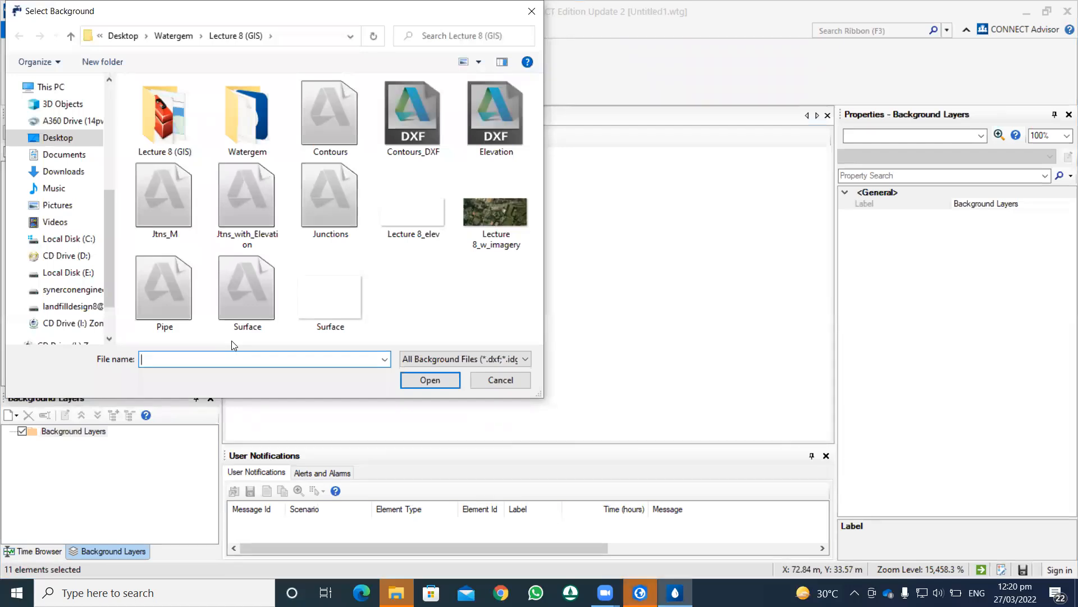
{"action": "left_click", "coordinate": [520, 385]}
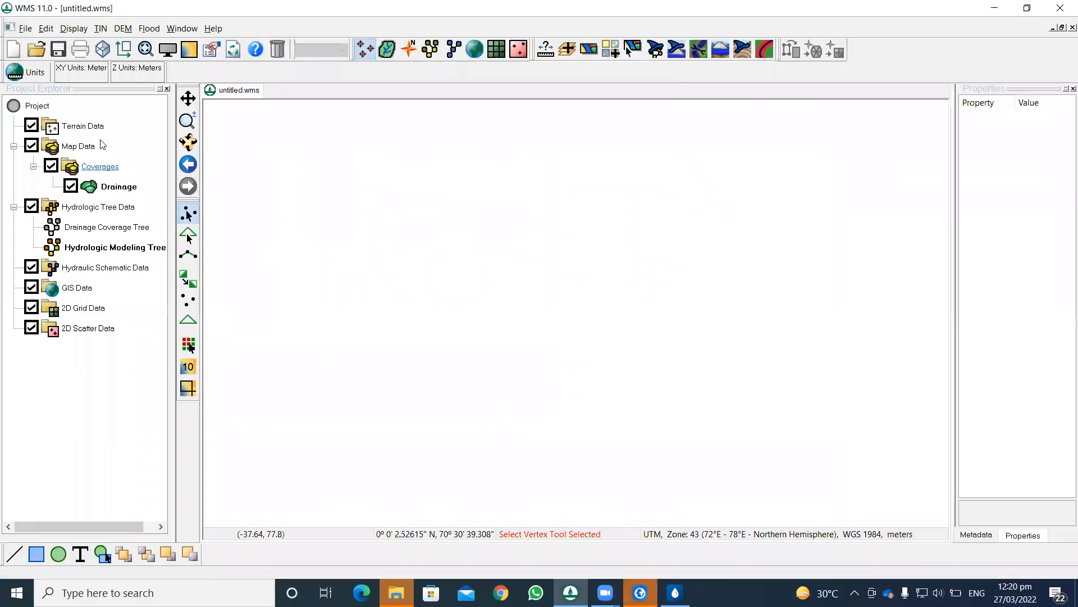
Open the existing Ghazi Coat project from the WMS folder in WMS 11.0.
{"action": "left_click", "coordinate": [36, 49]}
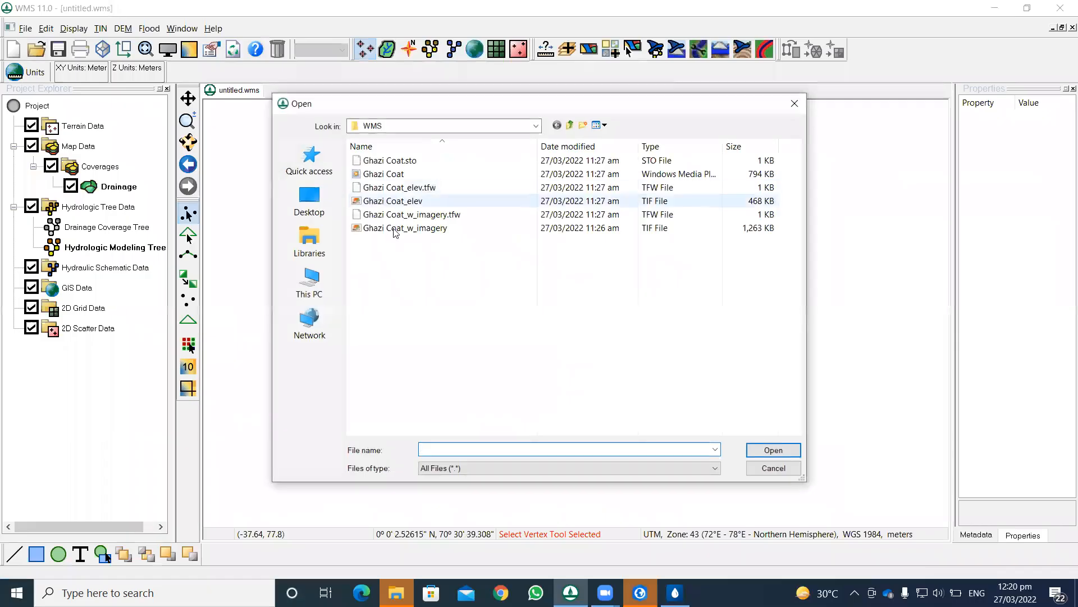
{"action": "double_click", "coordinate": [386, 174]}
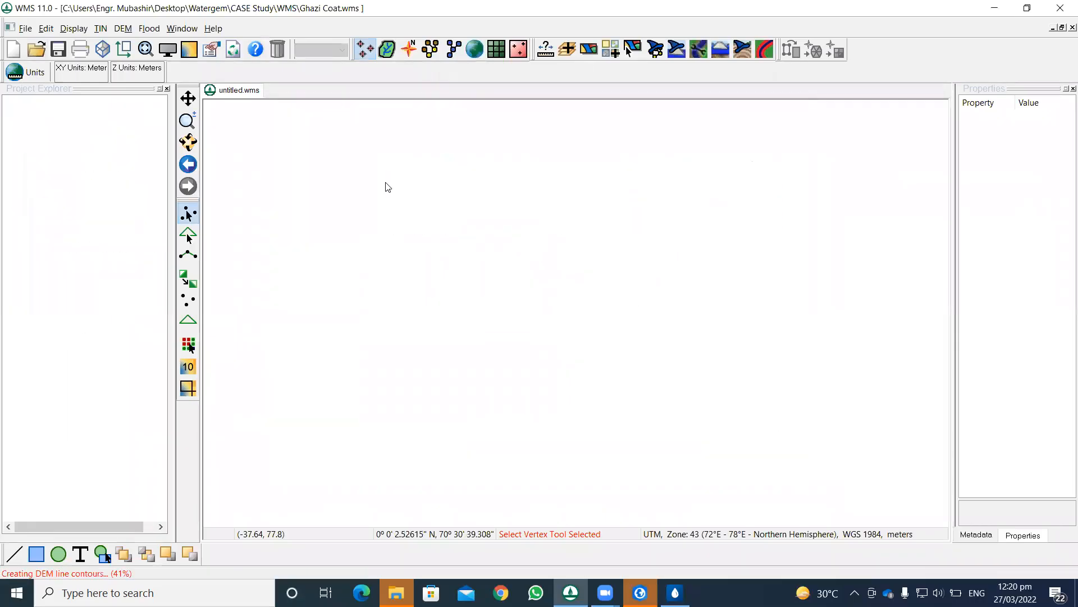
Export the Ghazi Coat_elev terrain to the WMS folder as a DXF file named Ghazi Coat Surface.dxf.
{"action": "left_click", "coordinate": [109, 147]}
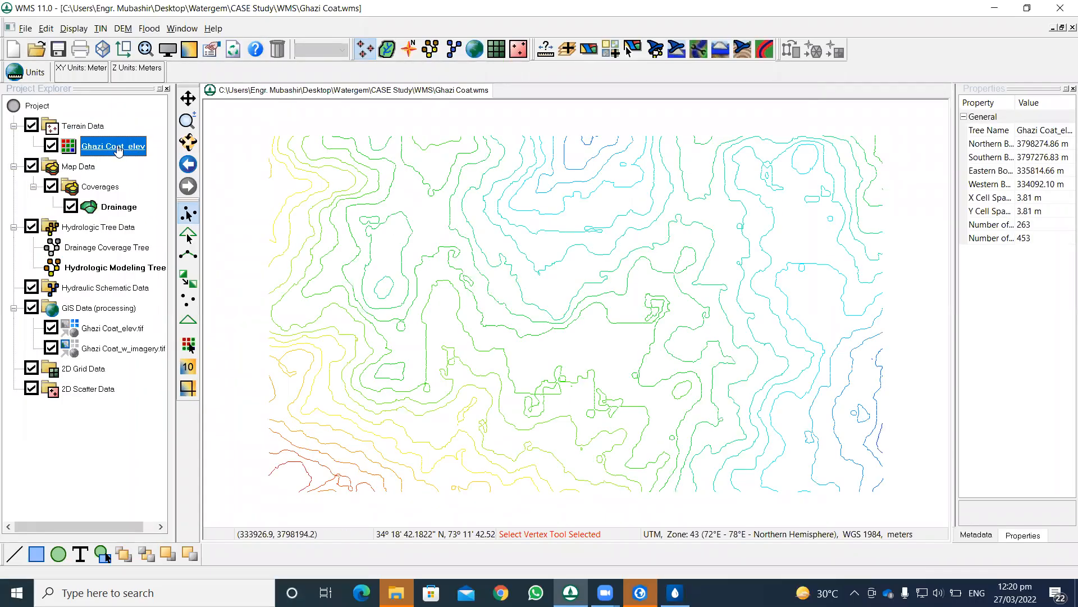
{"action": "right_click", "coordinate": [118, 148]}
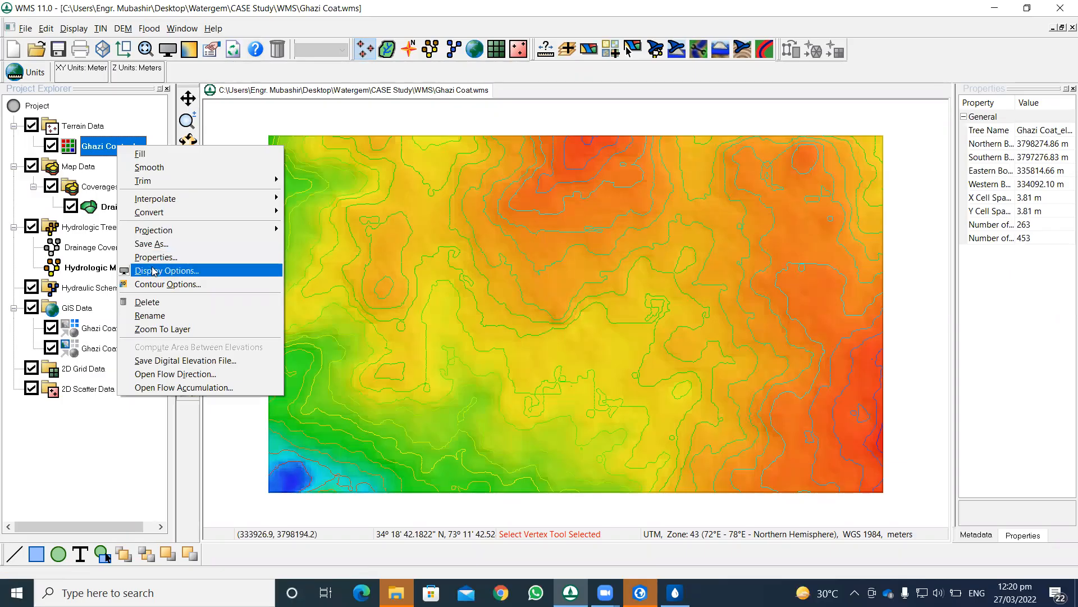
{"action": "left_click", "coordinate": [152, 243]}
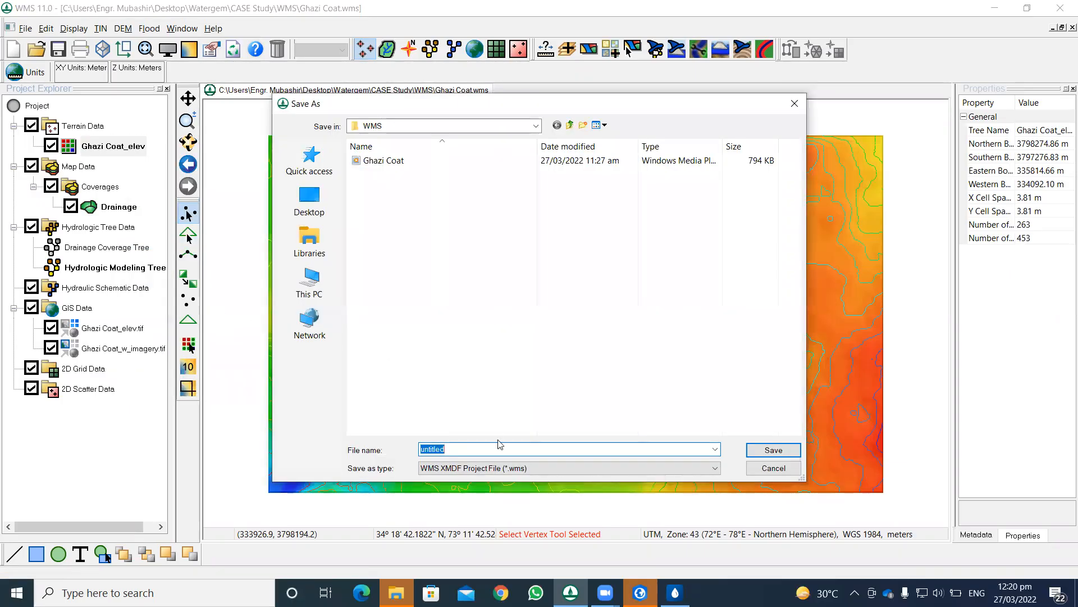
{"action": "left_click", "coordinate": [494, 470]}
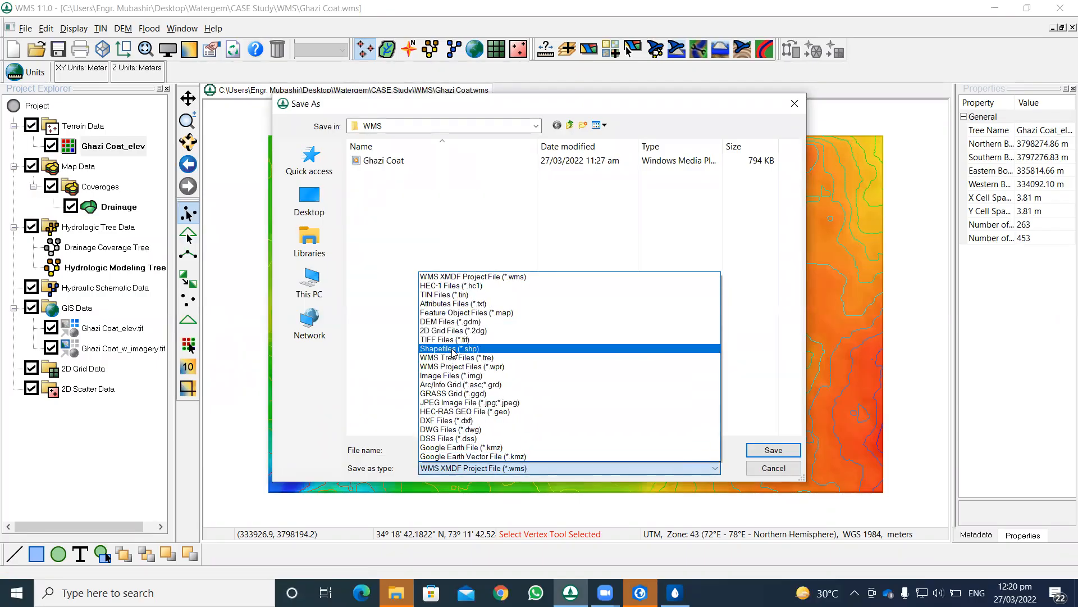
{"action": "left_click", "coordinate": [455, 421]}
{"action": "left_click", "coordinate": [443, 449]}
{"action": "left_click", "coordinate": [443, 449]}
{"action": "double_click", "coordinate": [443, 450]}
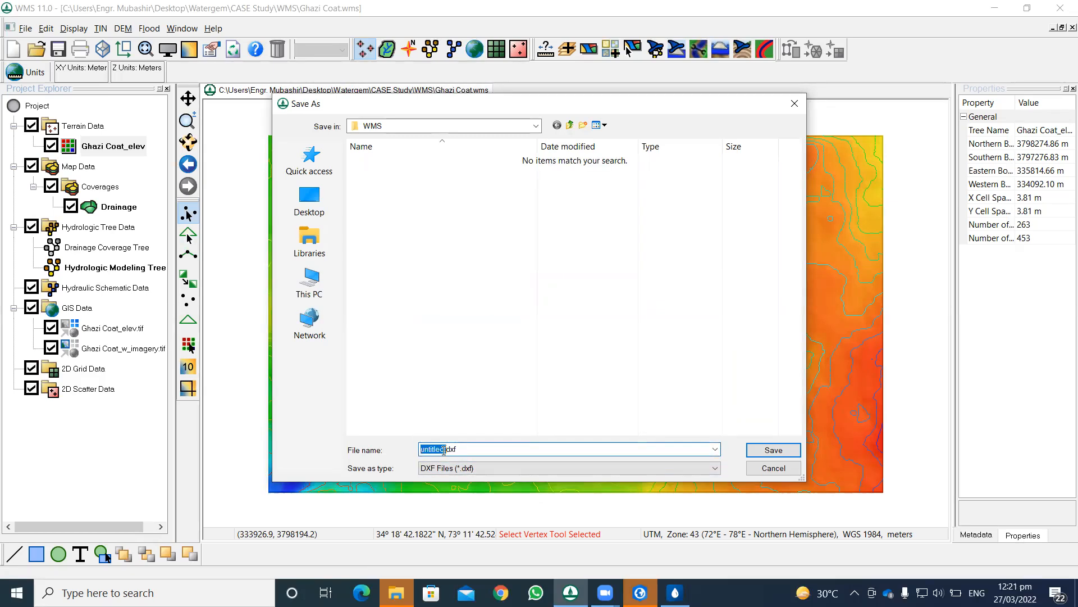
{"action": "type", "text": "Ghazi Coat Surfac"}
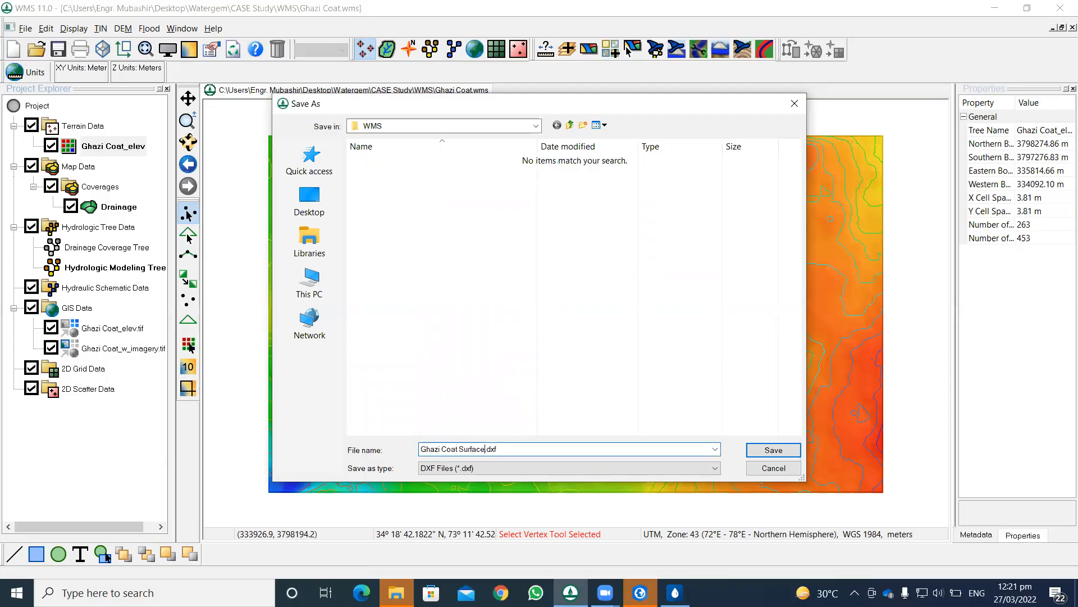
{"action": "left_click", "coordinate": [773, 450]}
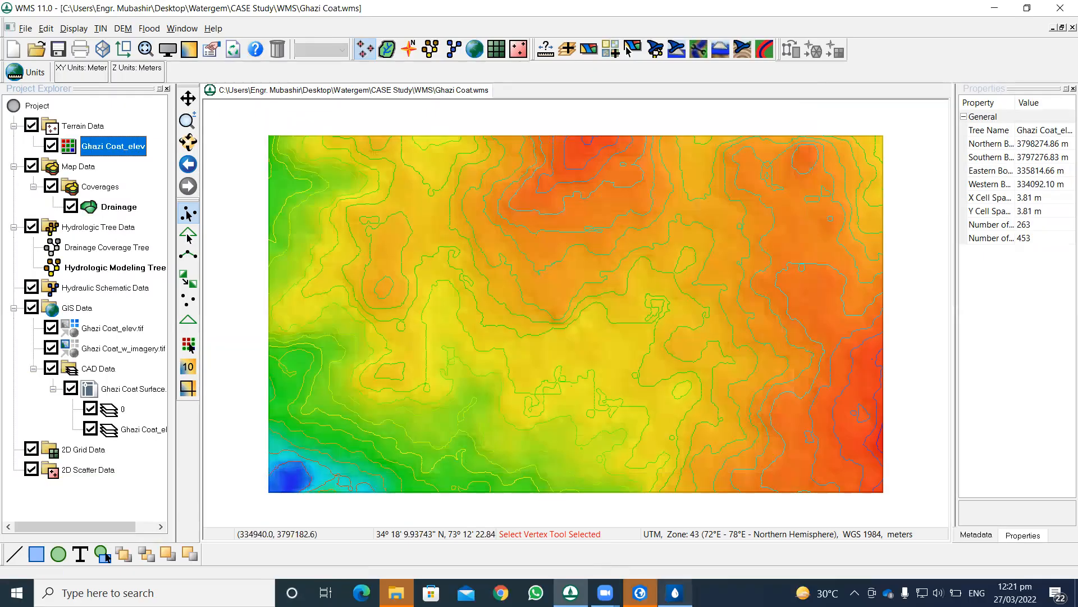
Switch to WaterGEMS and add the Ghazi Coat Surface DXF from the CASE Study\WMS folder as a background layer.
{"action": "left_click", "coordinate": [675, 592]}
{"action": "right_click", "coordinate": [93, 438]}
{"action": "mouse_move", "coordinate": [110, 443]}
{"action": "left_click", "coordinate": [197, 443]}
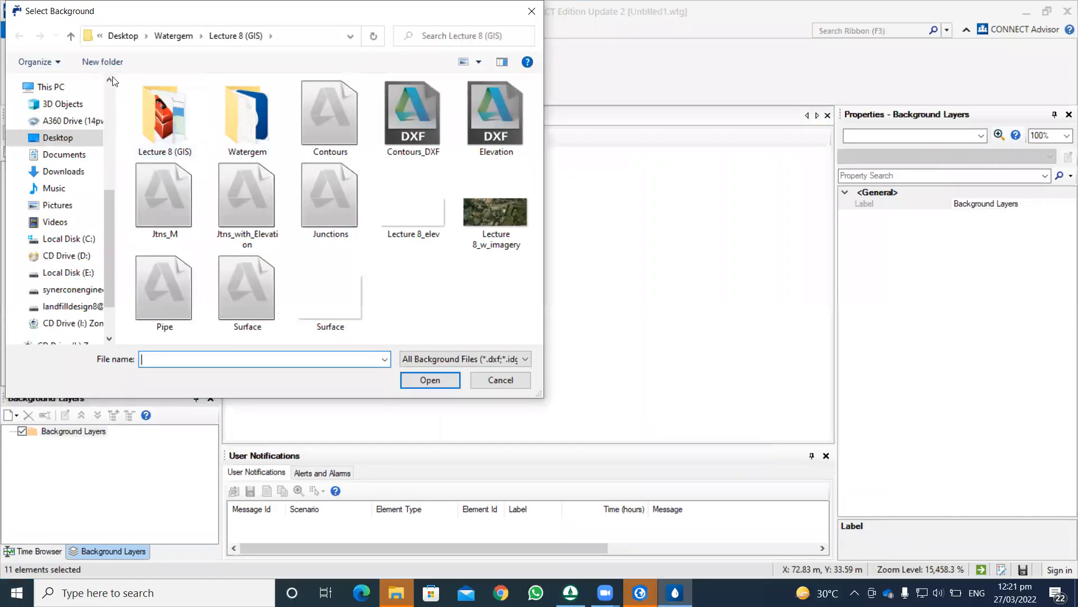
{"action": "left_click", "coordinate": [71, 36]}
{"action": "double_click", "coordinate": [168, 102]}
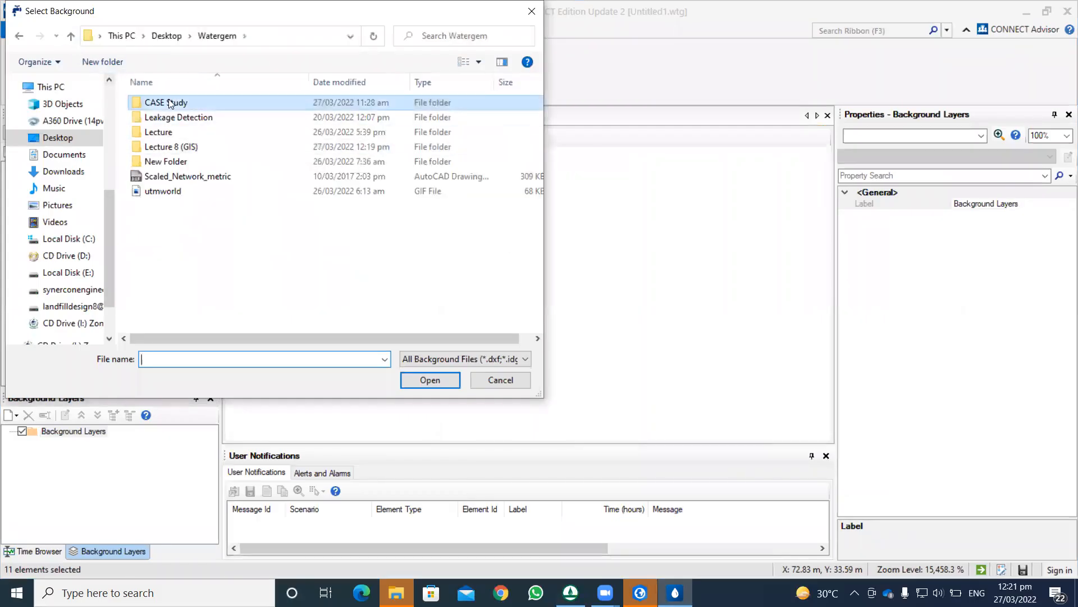
{"action": "left_click", "coordinate": [154, 118]}
{"action": "double_click", "coordinate": [155, 120]}
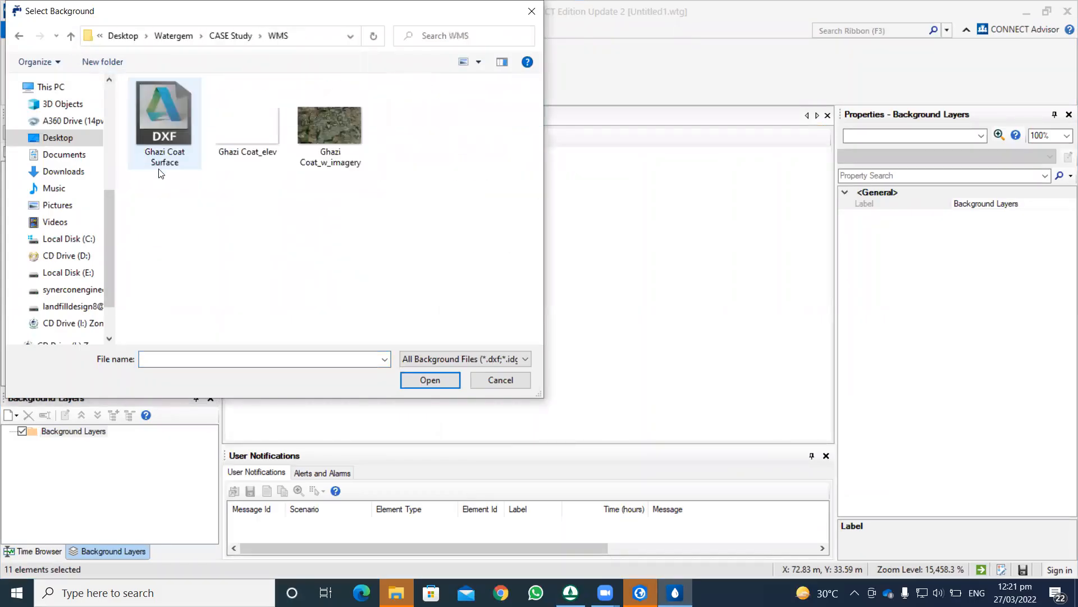
{"action": "double_click", "coordinate": [159, 168]}
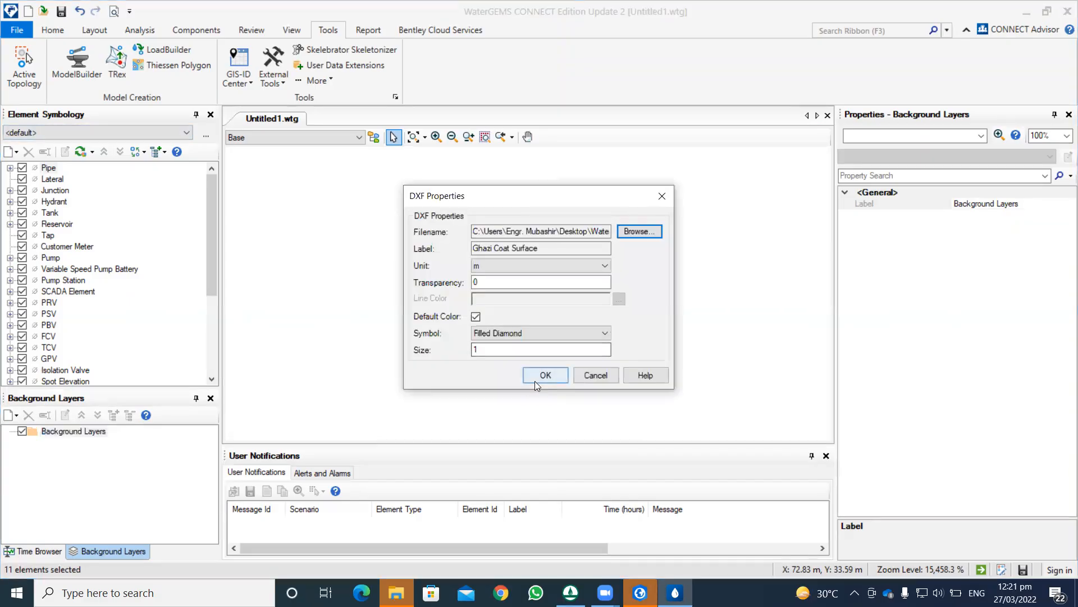
{"action": "left_click", "coordinate": [534, 379]}
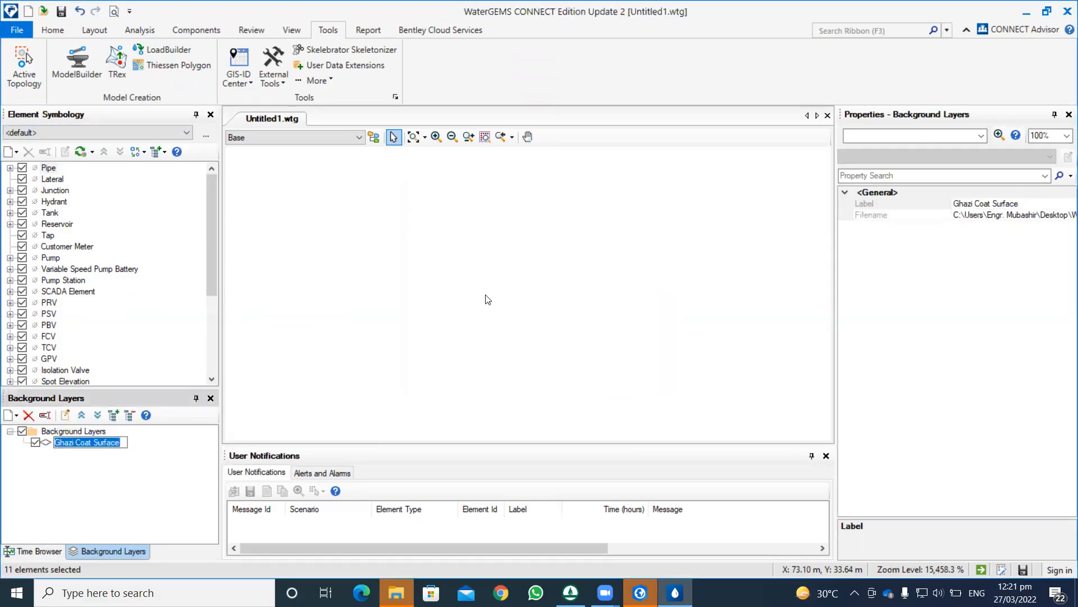
Fit the drawing view to the extents of the Ghazi Coat Surface background layer.
{"action": "left_click", "coordinate": [414, 137]}
{"action": "scroll", "coordinate": [496, 291], "scroll_direction": "down", "scroll_amount": 1}
{"action": "left_click_drag", "start_coordinate": [500, 299], "coordinate": [504, 305]}
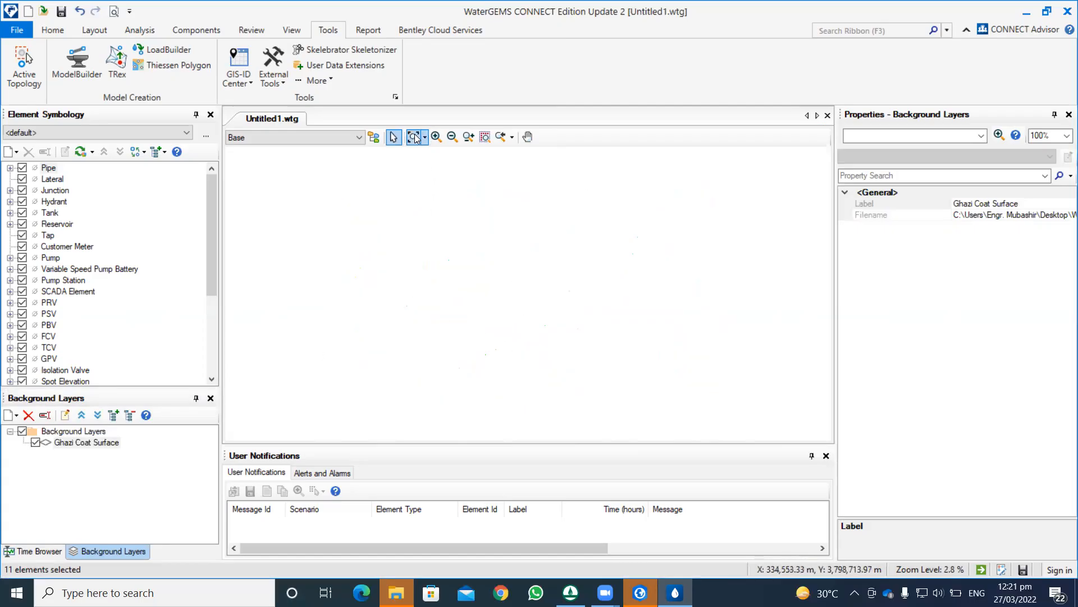
Switch to ArcGIS Pro and display the Ghazi Coat_w_imagery.tif layer beneath the network, keeping the Ghazi Coat_elev.tif layer hidden.
{"action": "left_click", "coordinate": [646, 591]}
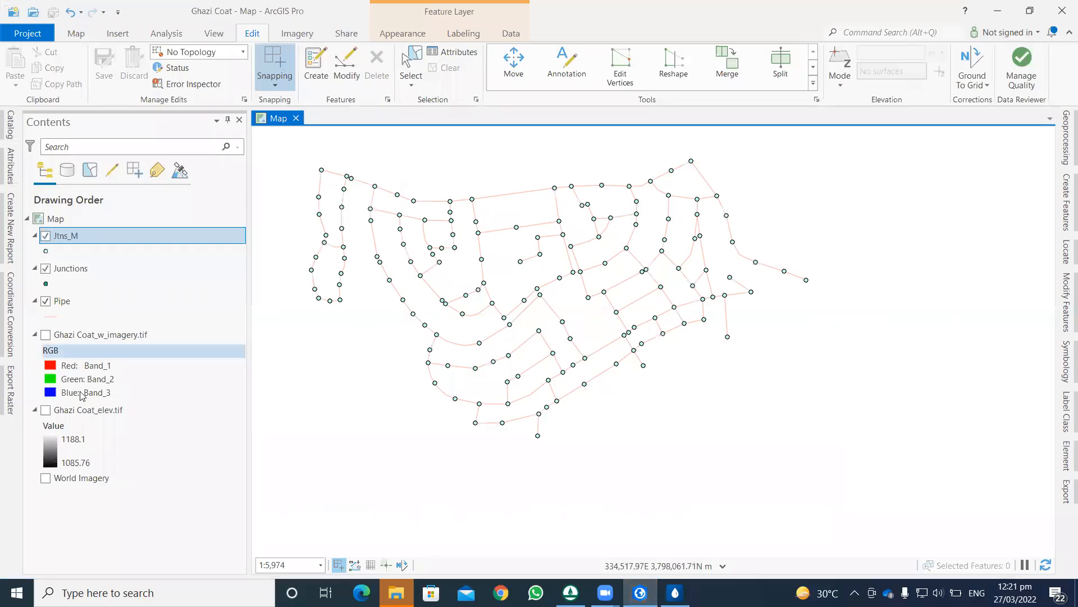
{"action": "left_click", "coordinate": [46, 409]}
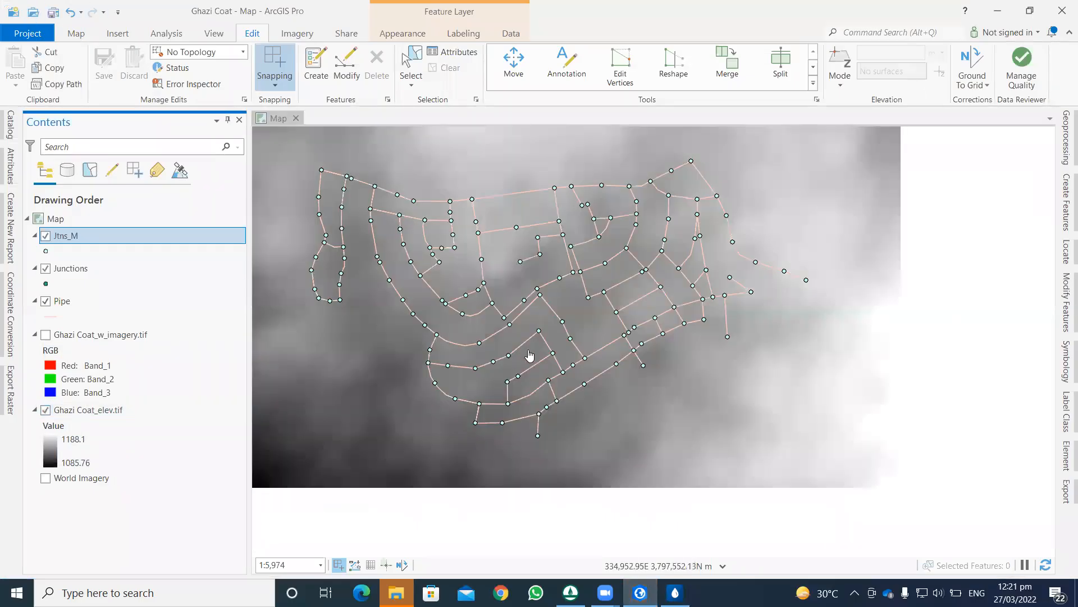
{"action": "left_click", "coordinate": [45, 409]}
{"action": "left_click", "coordinate": [46, 334]}
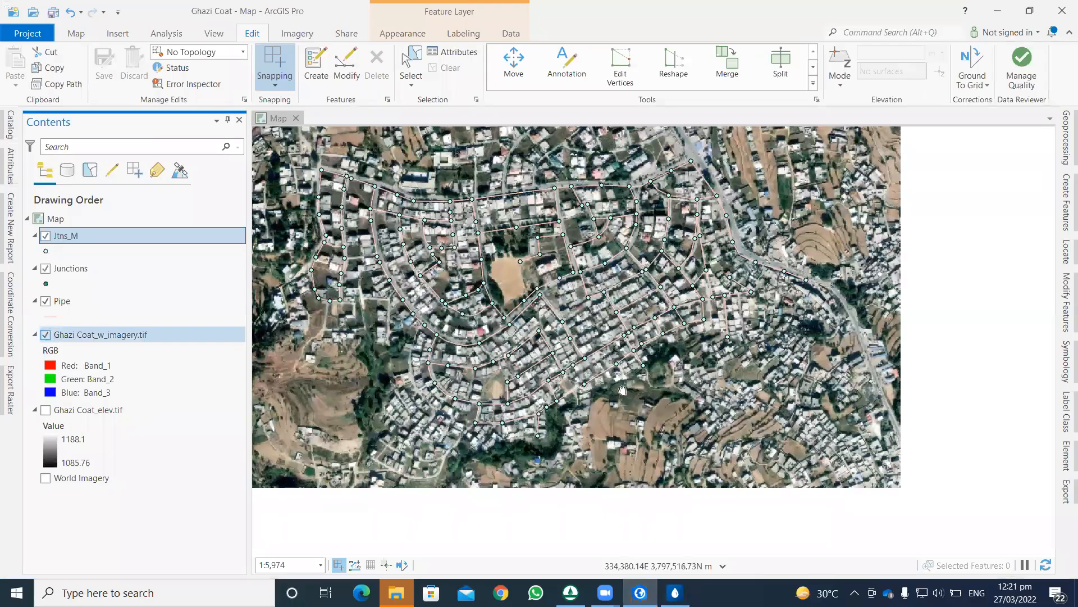
{"action": "left_click_drag", "start_coordinate": [406, 228], "coordinate": [407, 289]}
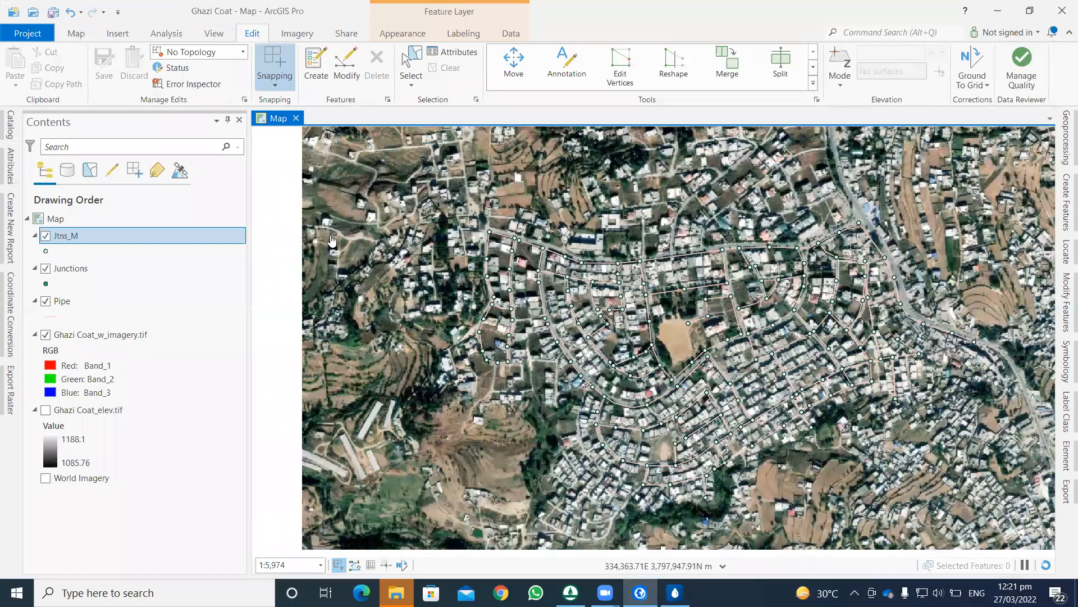
Record the northwest corner of the Ghazi Coat_w_imagery.tif image as a map point with the Coordinate Conversion tool.
{"action": "scroll", "coordinate": [357, 254], "scroll_direction": "up", "scroll_amount": 3}
{"action": "scroll", "coordinate": [364, 226], "scroll_direction": "up", "scroll_amount": 10}
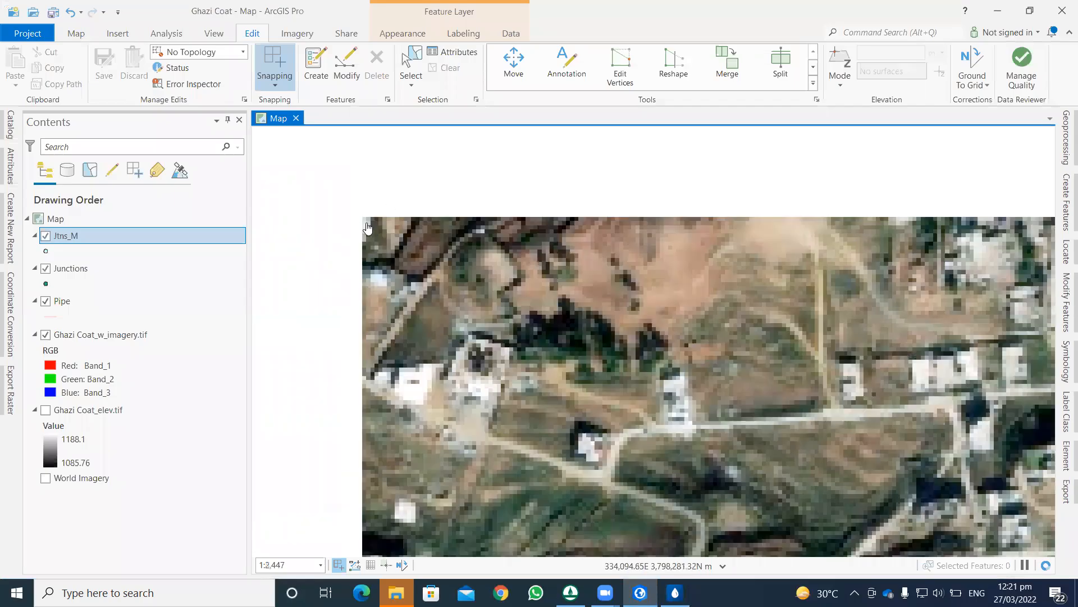
{"action": "scroll", "coordinate": [364, 193], "scroll_direction": "up", "scroll_amount": 2}
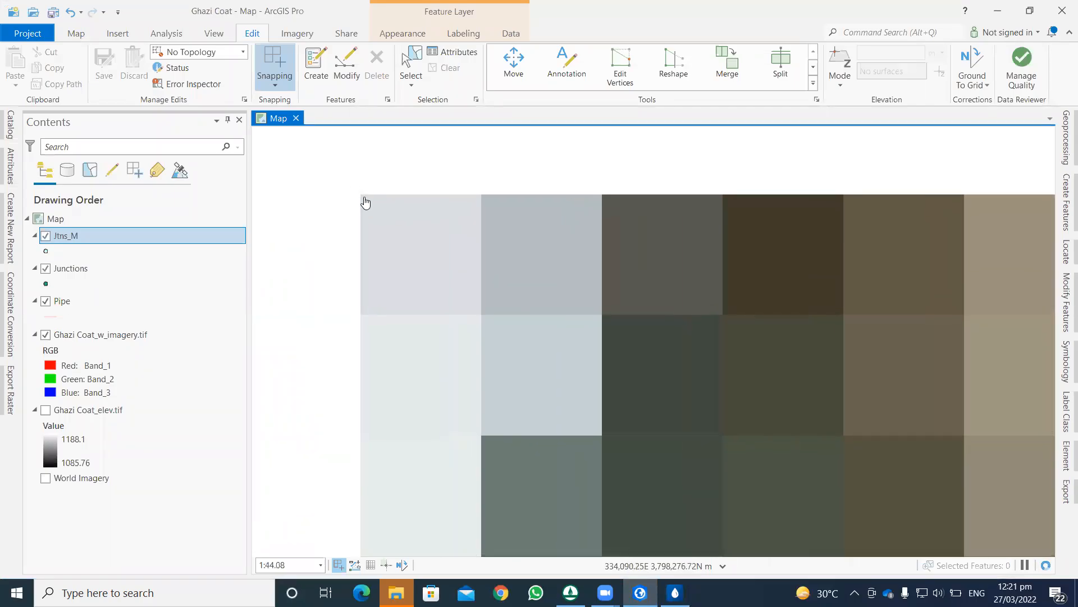
{"action": "left_click", "coordinate": [84, 34]}
{"action": "left_click", "coordinate": [714, 83]}
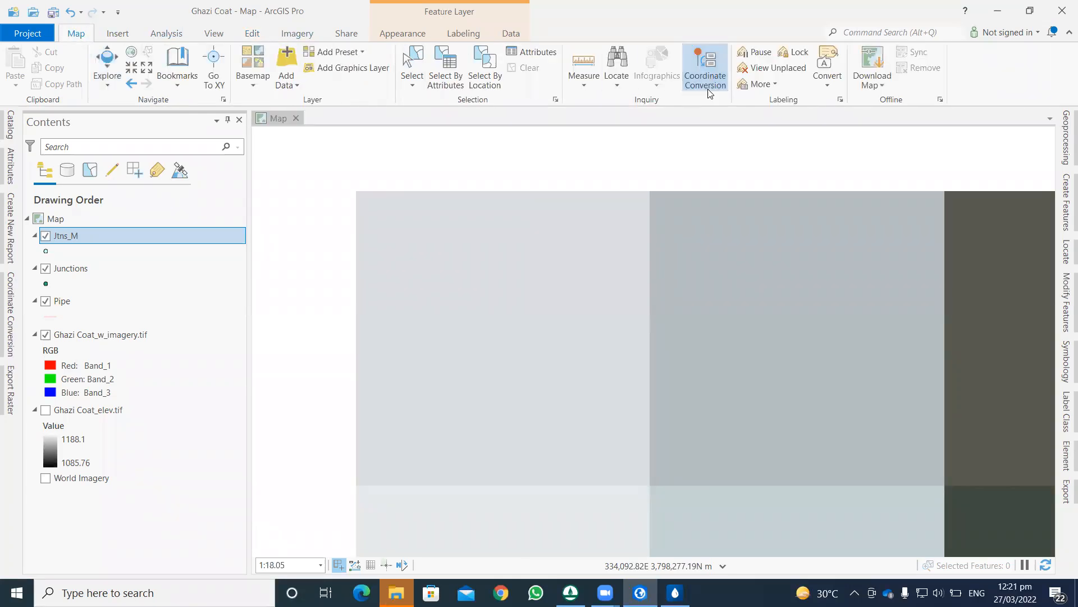
{"action": "left_click", "coordinate": [721, 77]}
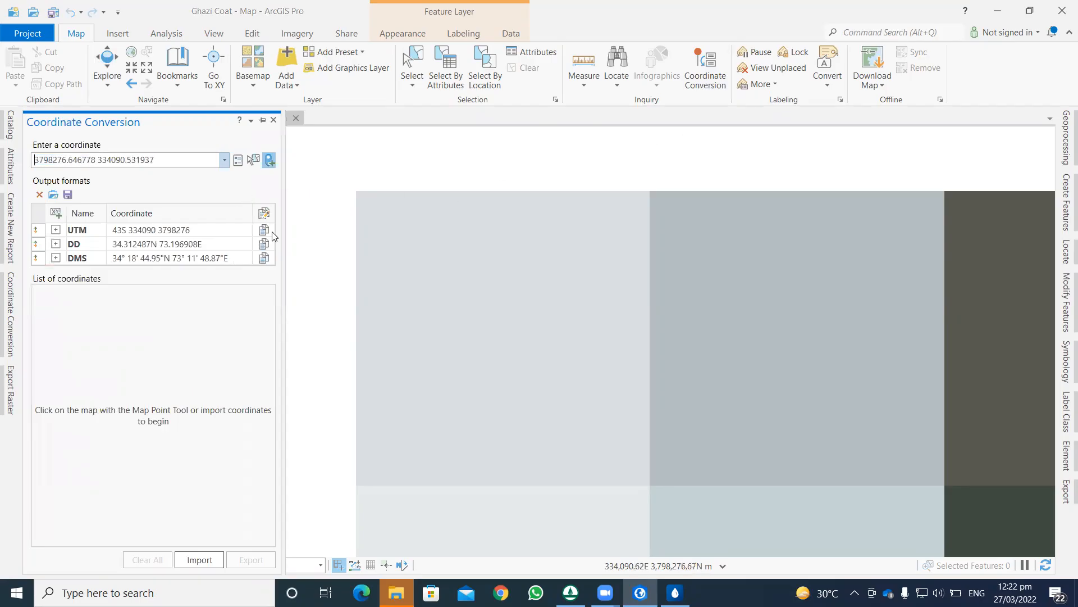
{"action": "left_click", "coordinate": [357, 192]}
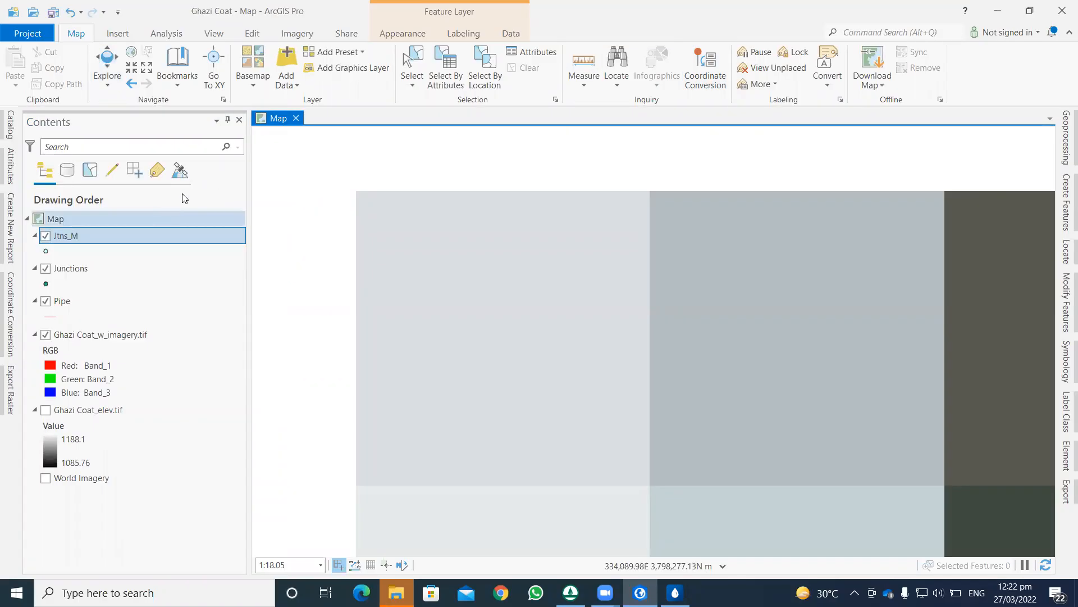
{"action": "left_click", "coordinate": [10, 297]}
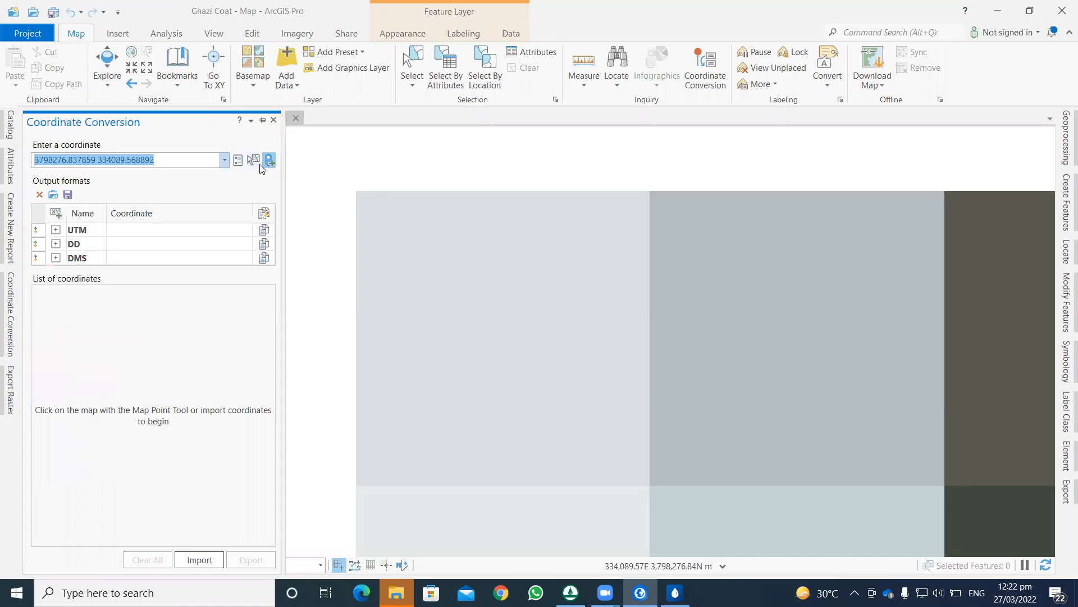
{"action": "left_click", "coordinate": [267, 160]}
{"action": "left_click", "coordinate": [267, 159]}
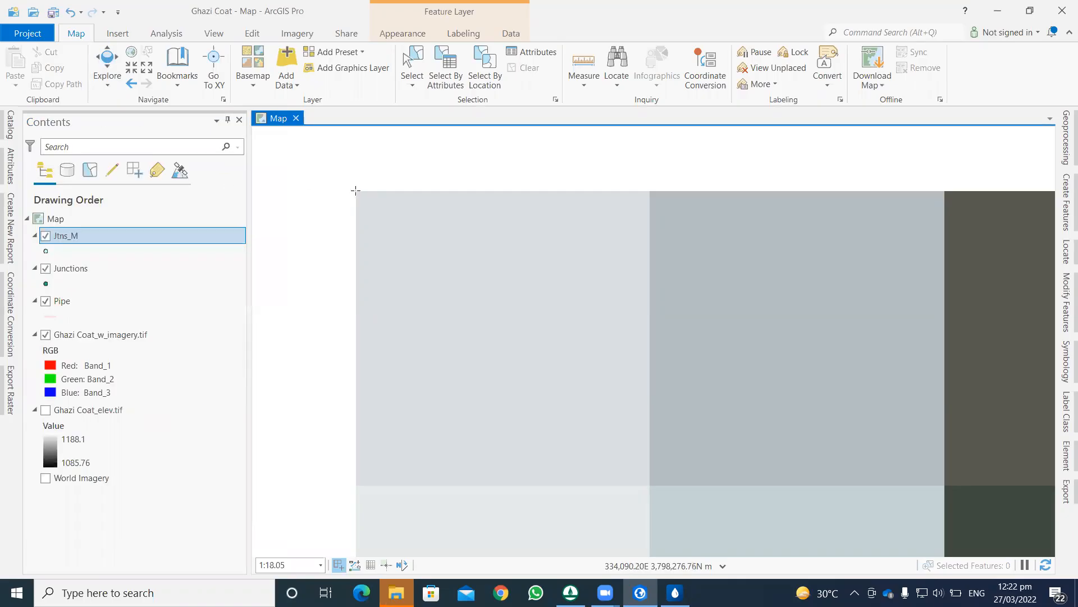
{"action": "scroll", "coordinate": [360, 233], "scroll_direction": "down", "scroll_amount": 3}
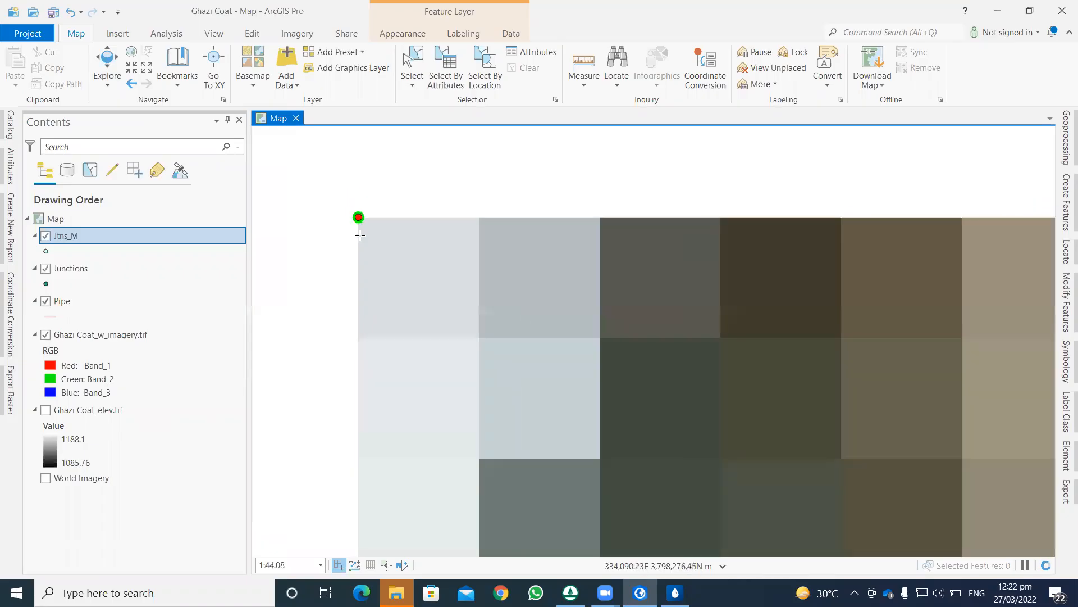
Switch to WaterGEMS and add the Ghazi Coat_w_imagery file from the CASE Study\WMS folder as a new background layer.
{"action": "left_click", "coordinate": [675, 593]}
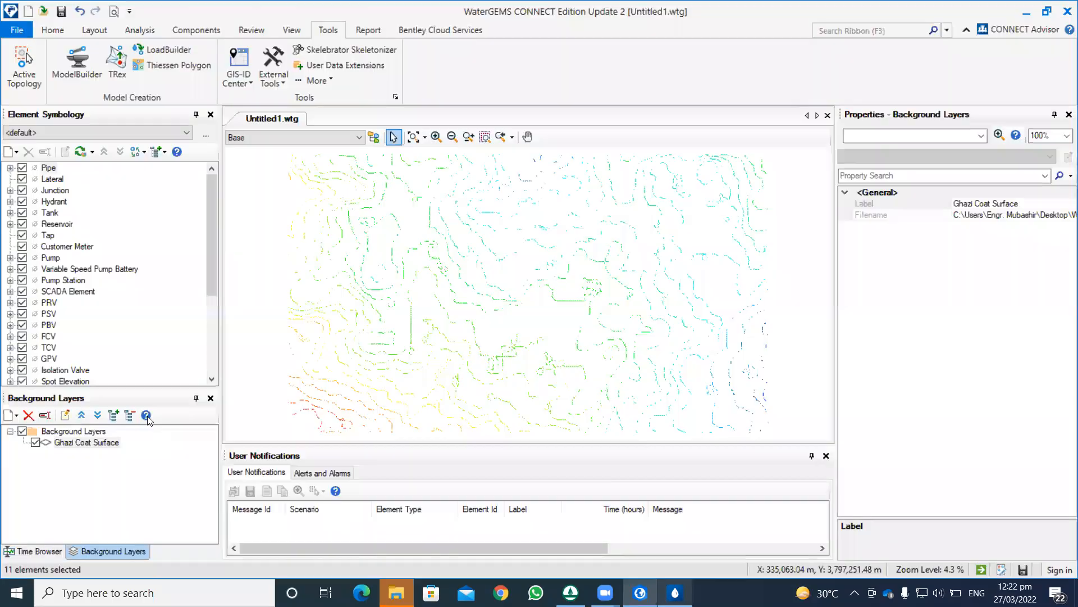
{"action": "right_click", "coordinate": [78, 431]}
{"action": "mouse_move", "coordinate": [116, 443]}
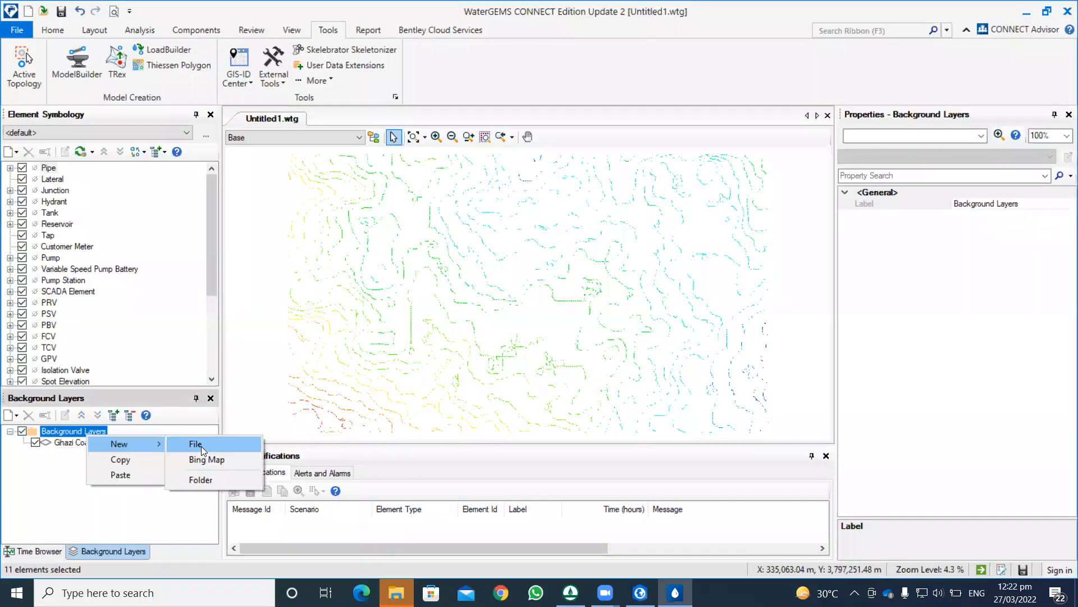
{"action": "left_click", "coordinate": [201, 446]}
{"action": "left_click", "coordinate": [330, 127]}
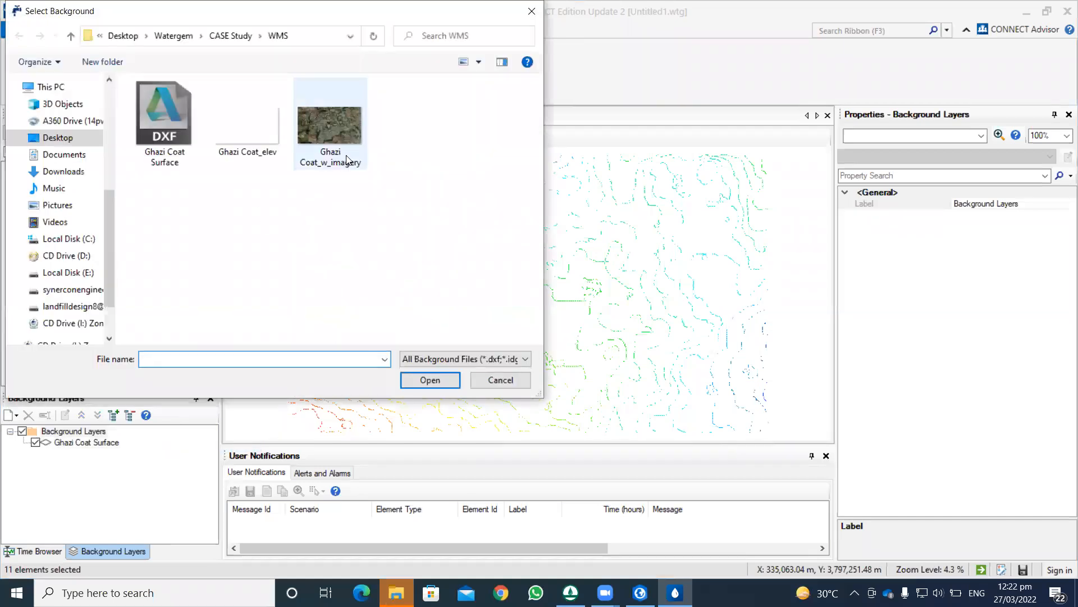
{"action": "left_click", "coordinate": [430, 379]}
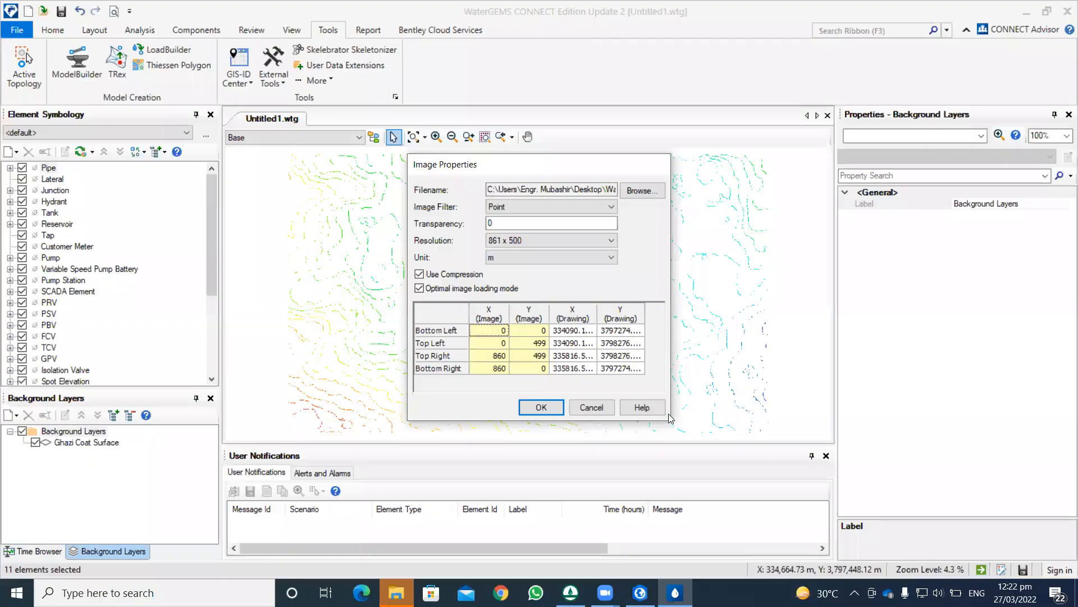
Resize the X (Drawing) column to check the coordinates, turn off image compression and set the image filter to Trilinear.
{"action": "left_click", "coordinate": [585, 331]}
{"action": "left_click_drag", "start_coordinate": [597, 317], "coordinate": [644, 320]}
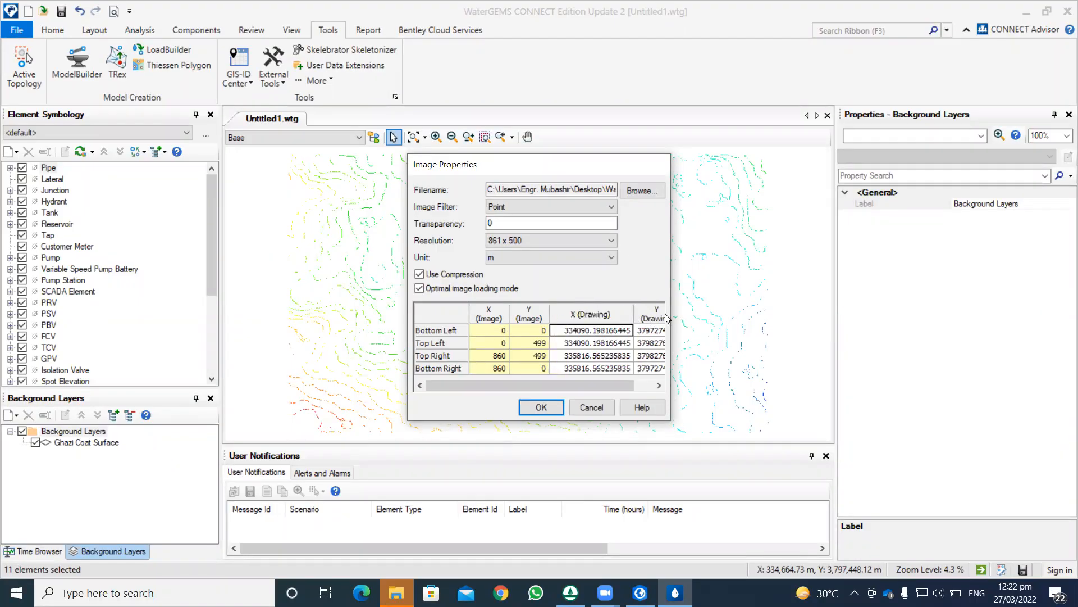
{"action": "left_click_drag", "start_coordinate": [630, 312], "coordinate": [608, 311]}
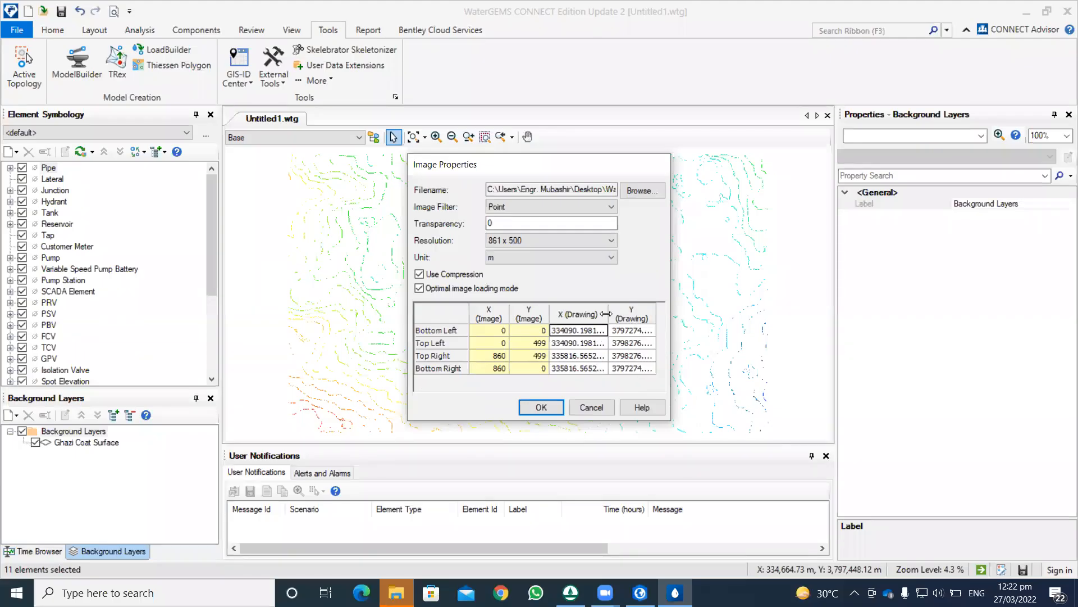
{"action": "left_click", "coordinate": [419, 274]}
{"action": "left_click", "coordinate": [506, 208]}
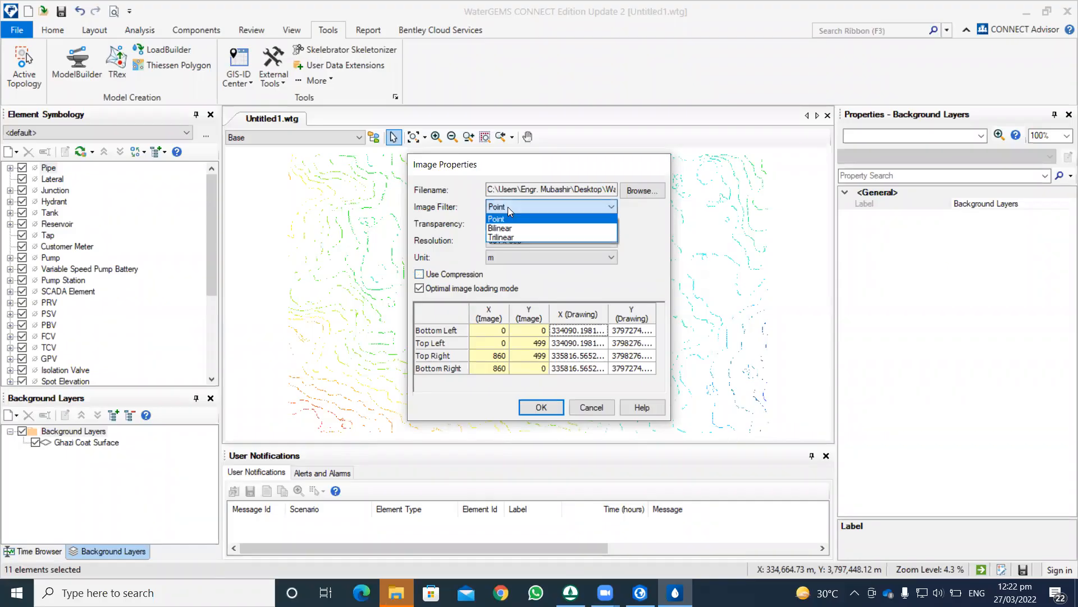
{"action": "left_click", "coordinate": [507, 235]}
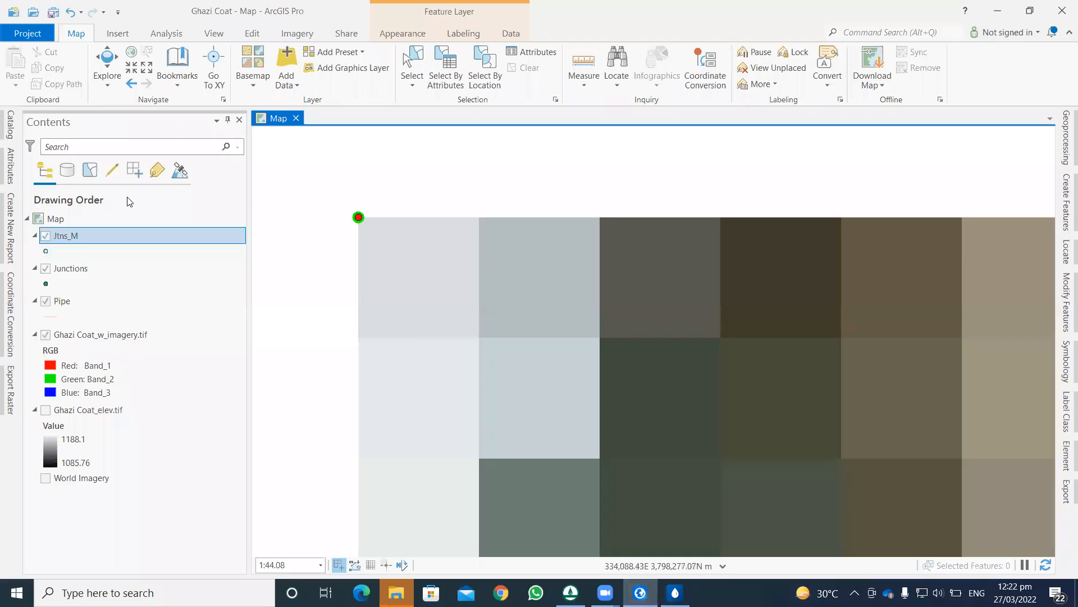
Copy the northwest corner's UTM easting from ArcGIS Pro and enter 334090 as the image's Top Left X (Drawing) value in WaterGEMS.
{"action": "left_click", "coordinate": [9, 326]}
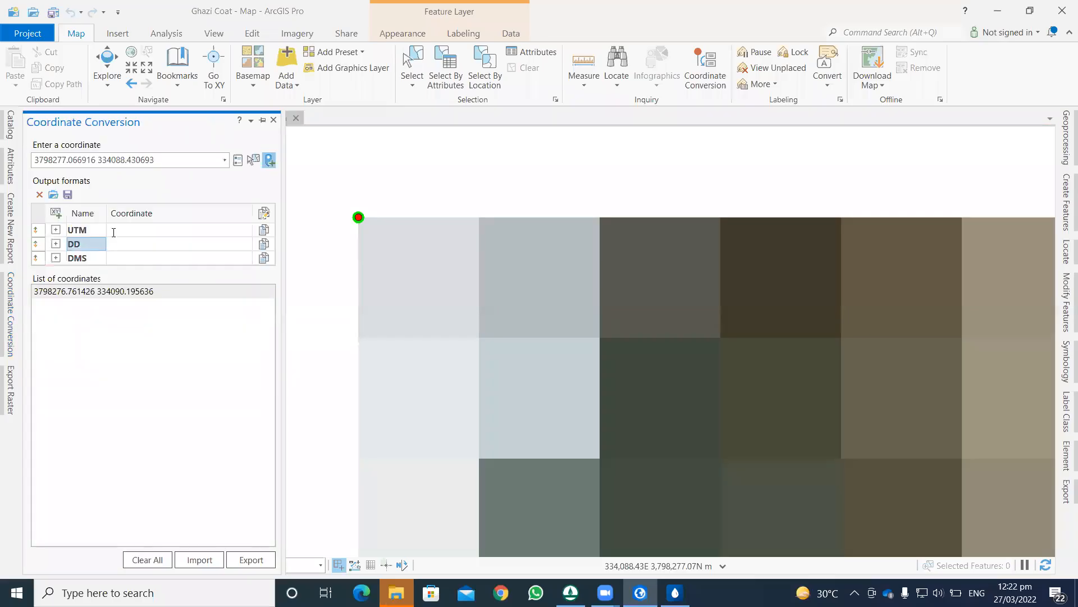
{"action": "left_click", "coordinate": [111, 292]}
{"action": "left_click_drag", "start_coordinate": [129, 230], "coordinate": [154, 231]}
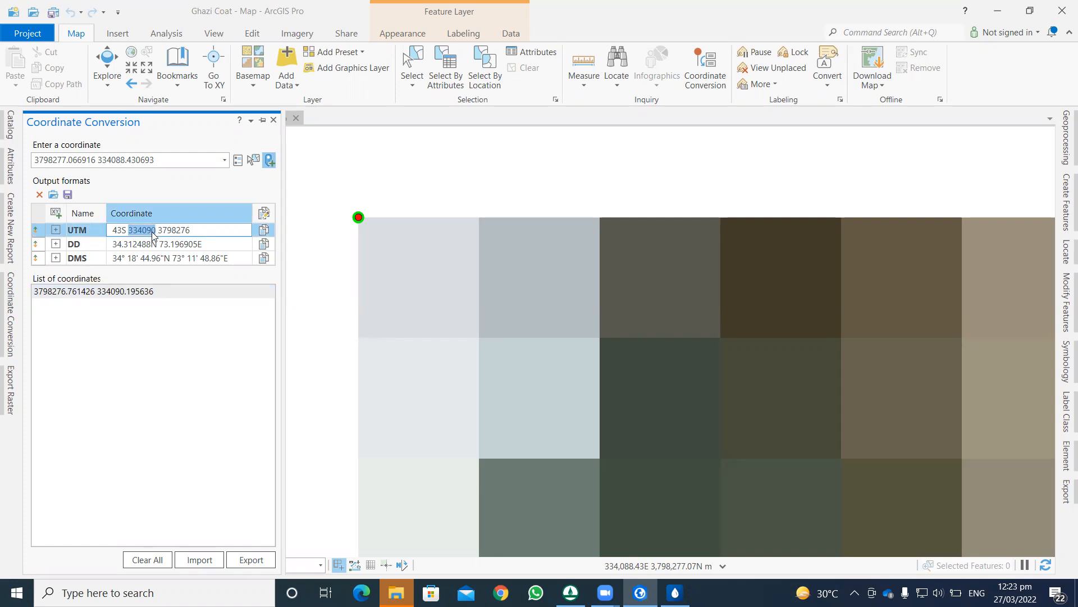
{"action": "left_click", "coordinate": [678, 590]}
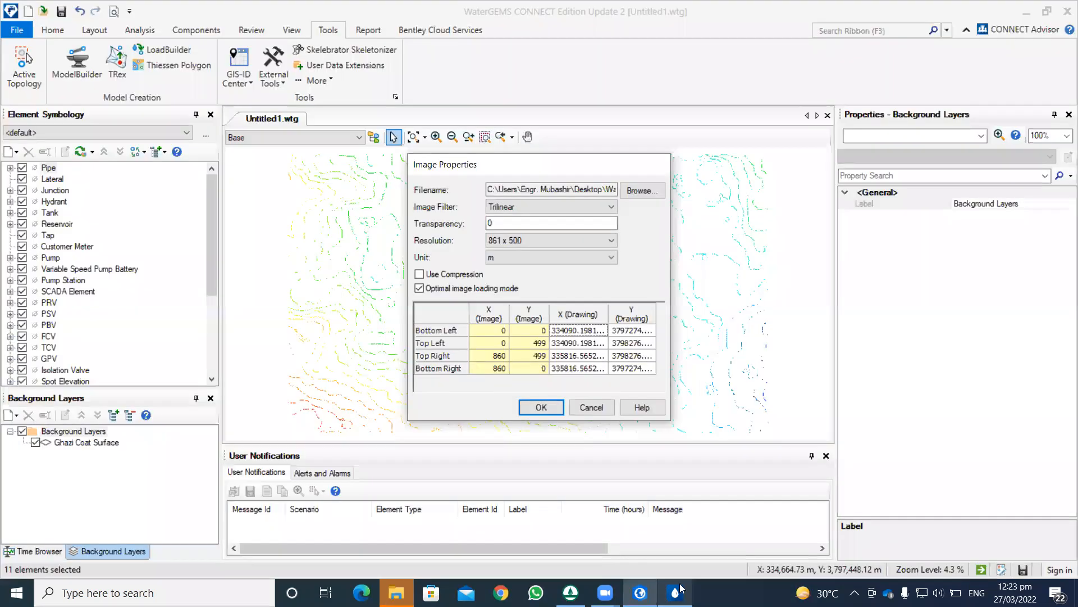
{"action": "left_click", "coordinate": [571, 344]}
{"action": "left_click", "coordinate": [569, 344]}
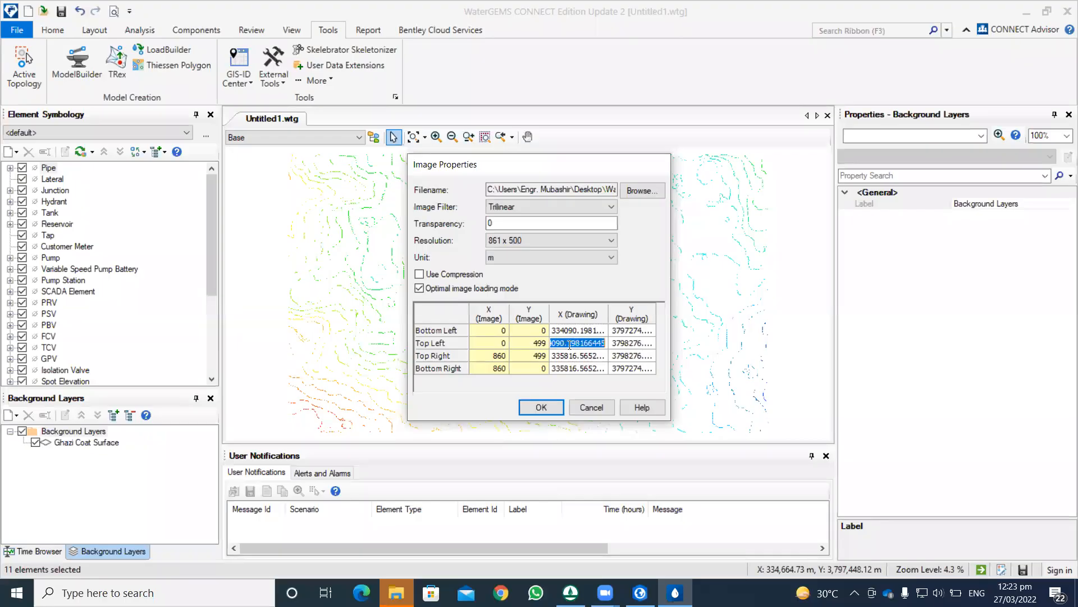
{"action": "type", "text": "334090"}
Copy the same corner's UTM northing from ArcGIS Pro and enter 3798276 as the Top Left Y (Drawing) value in WaterGEMS.
{"action": "left_click", "coordinate": [645, 586]}
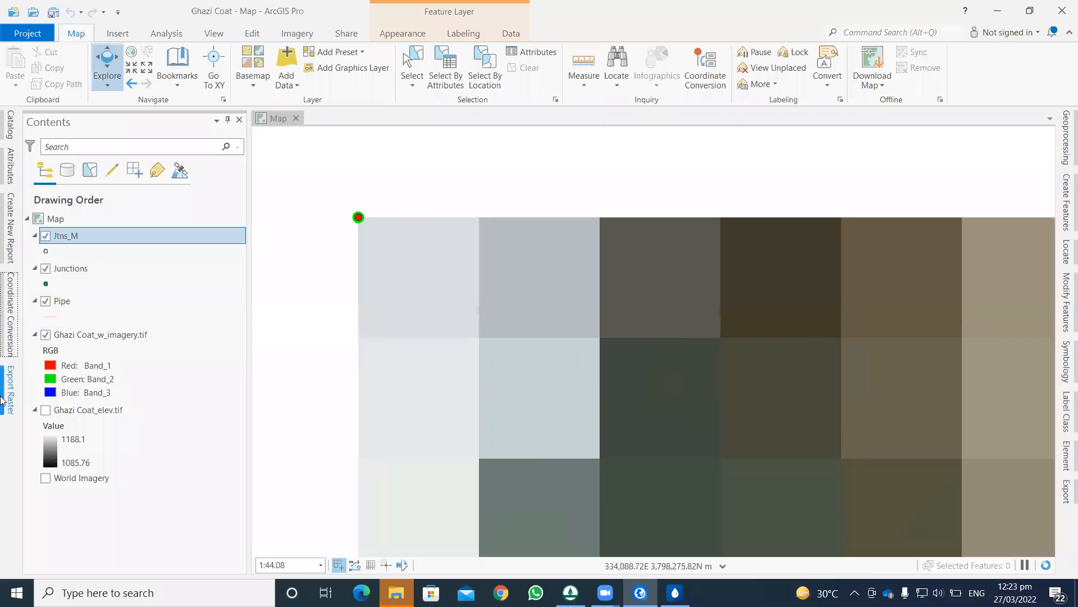
{"action": "left_click", "coordinate": [7, 298]}
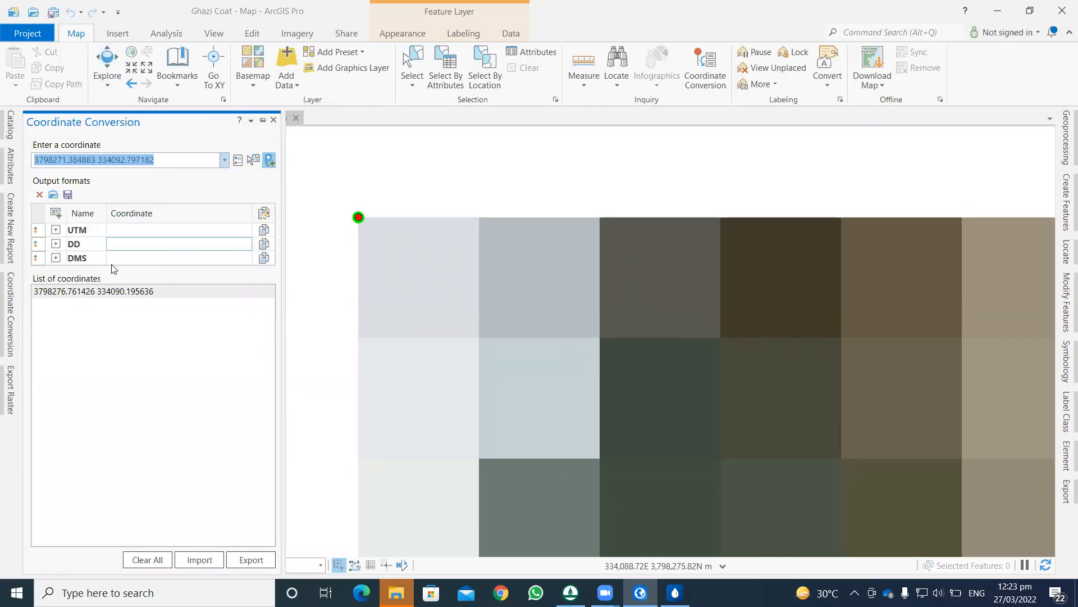
{"action": "left_click", "coordinate": [112, 291]}
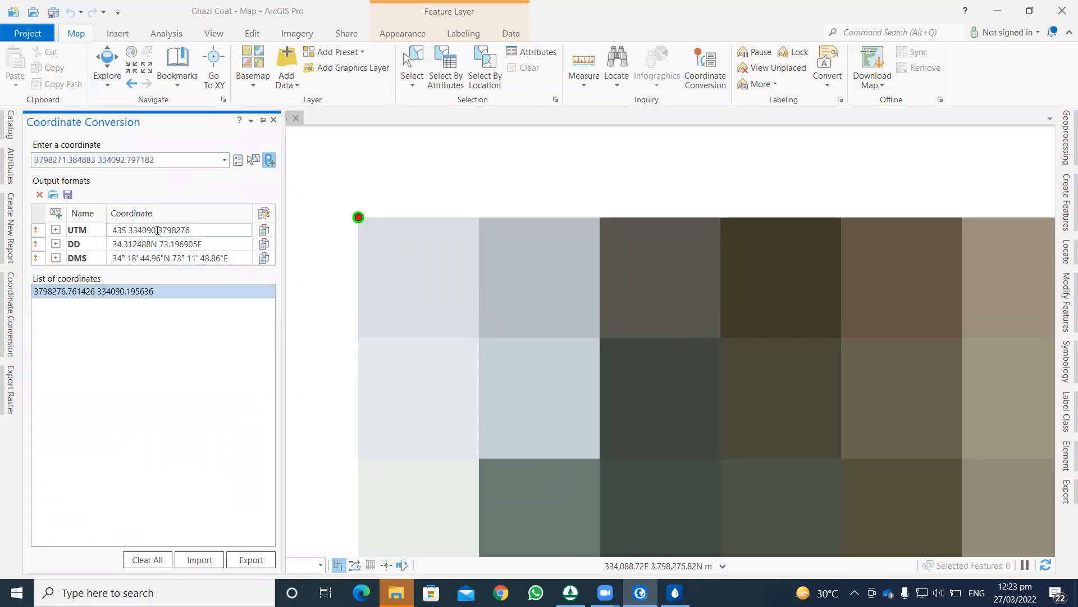
{"action": "left_click", "coordinate": [163, 230]}
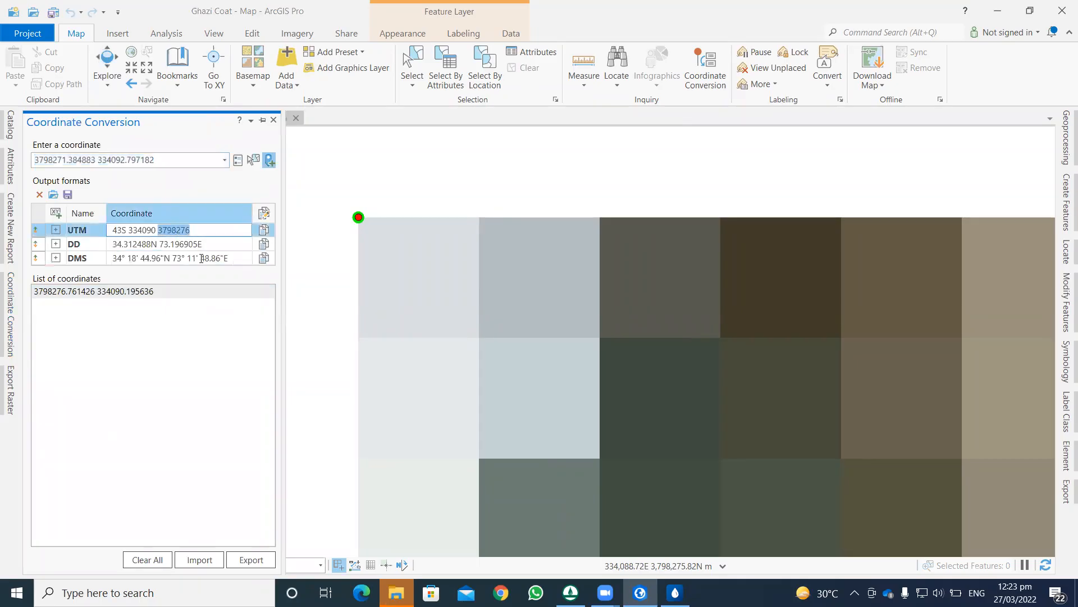
{"action": "left_click", "coordinate": [676, 593]}
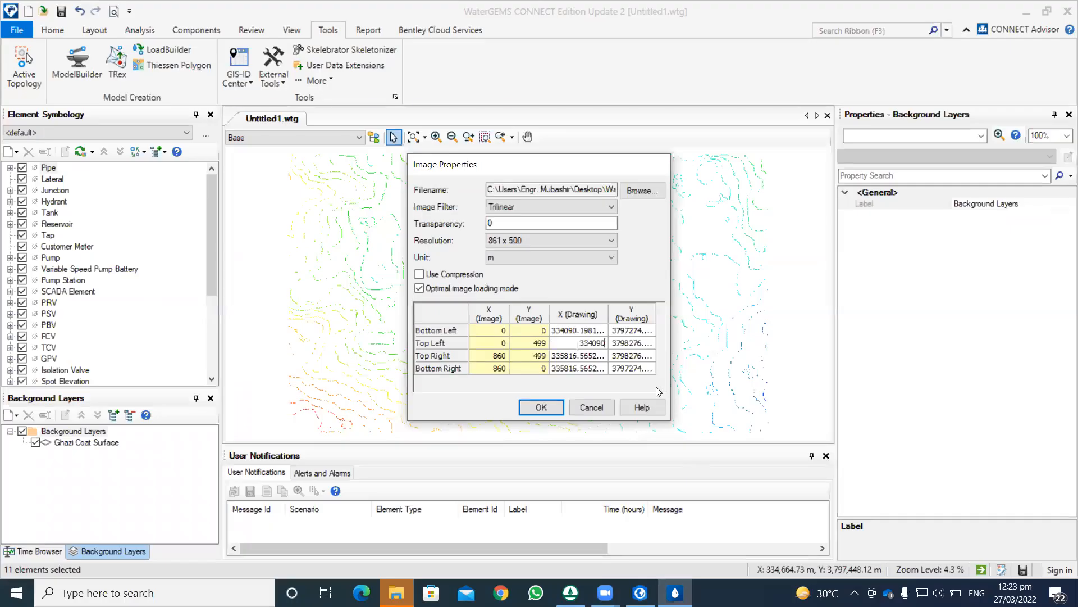
{"action": "left_click", "coordinate": [624, 343]}
{"action": "type", "text": "3798276"}
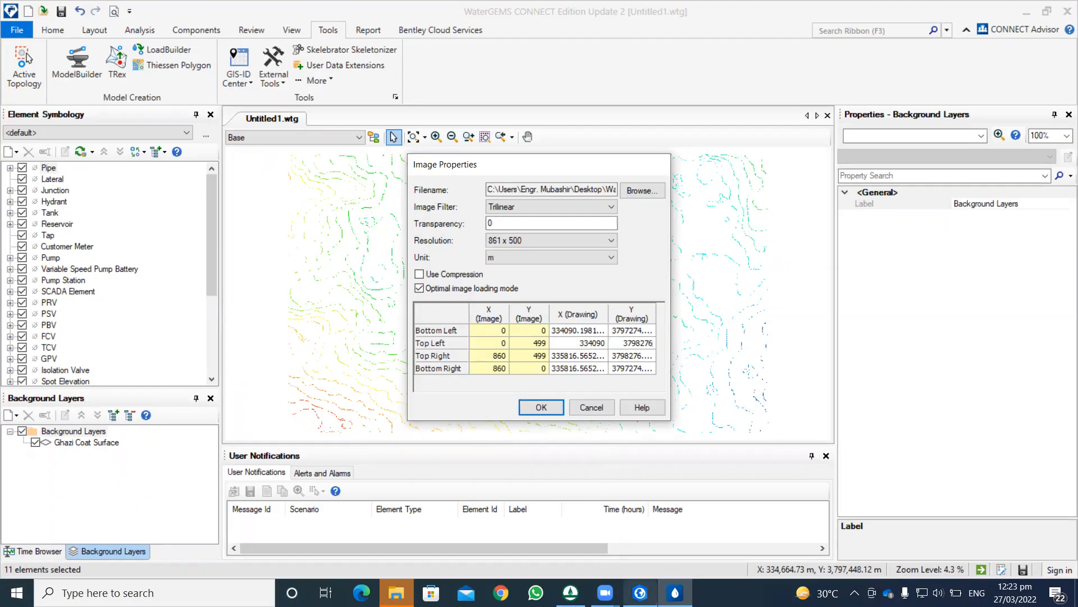
Switch to ArcGIS Pro and record the northeast corner of the Ghazi Coat_w_imagery.tif image as a second Coordinate Conversion point.
{"action": "mouse_move", "coordinate": [641, 592]}
{"action": "left_click", "coordinate": [626, 528]}
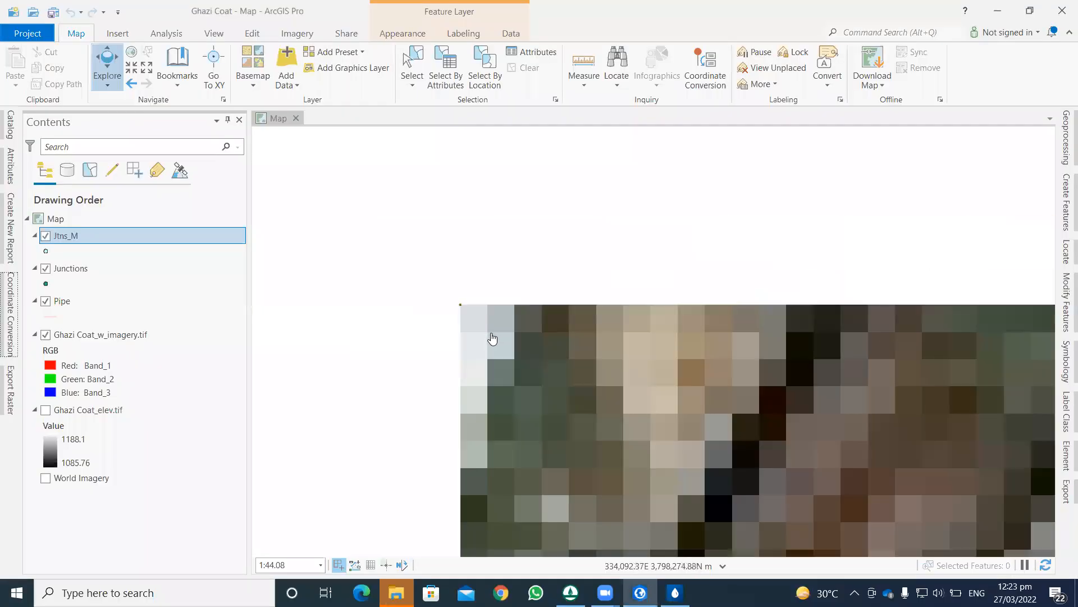
{"action": "left_click_drag", "start_coordinate": [1013, 398], "coordinate": [484, 371]}
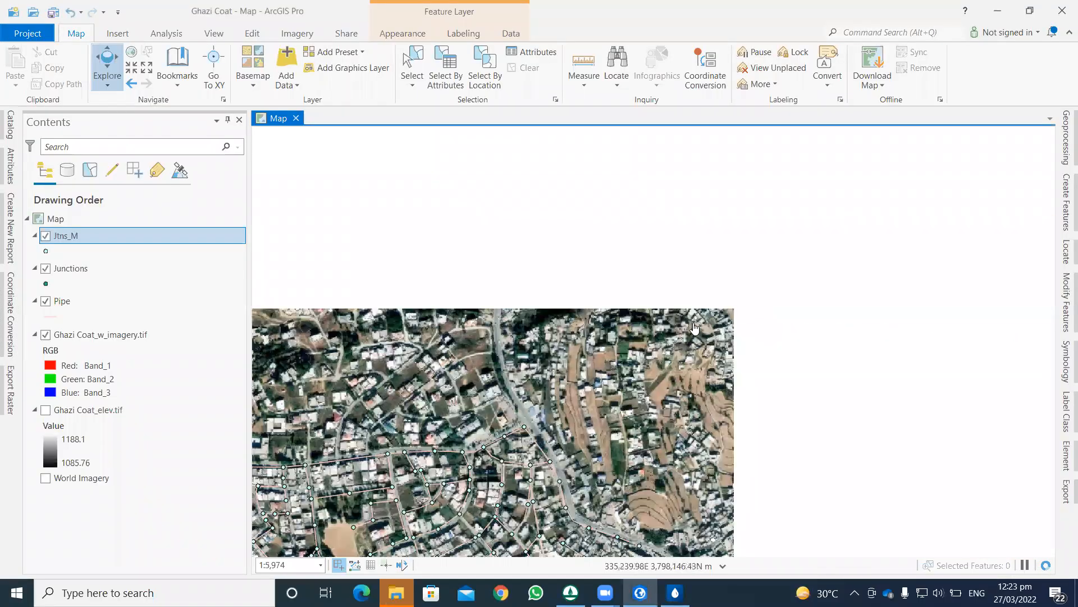
{"action": "scroll", "coordinate": [722, 308], "scroll_direction": "up", "scroll_amount": 2}
{"action": "scroll", "coordinate": [783, 294], "scroll_direction": "up", "scroll_amount": 2}
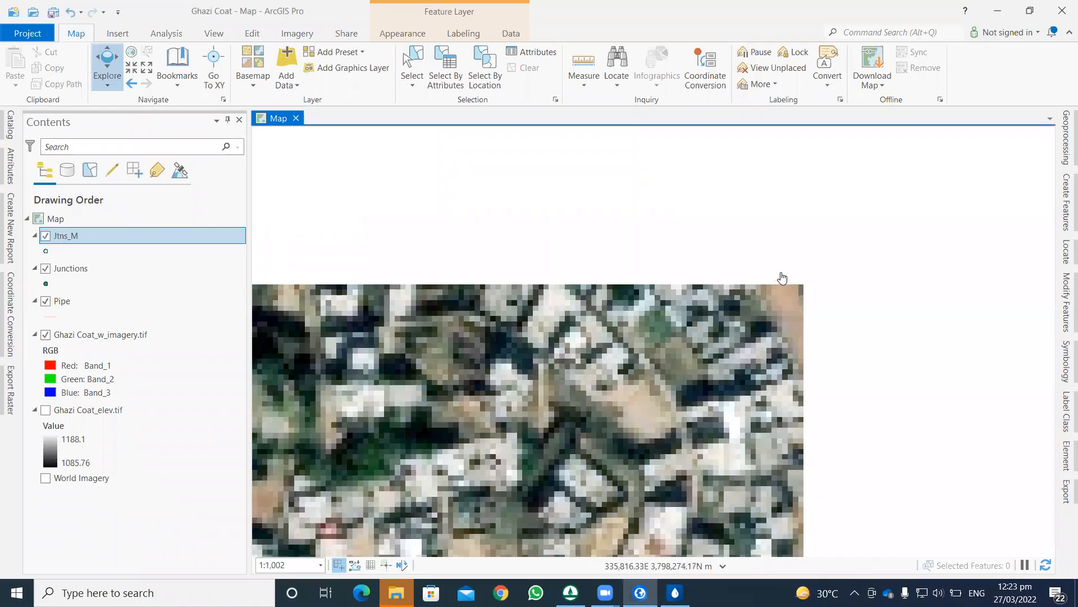
{"action": "scroll", "coordinate": [782, 277], "scroll_direction": "up", "scroll_amount": 5}
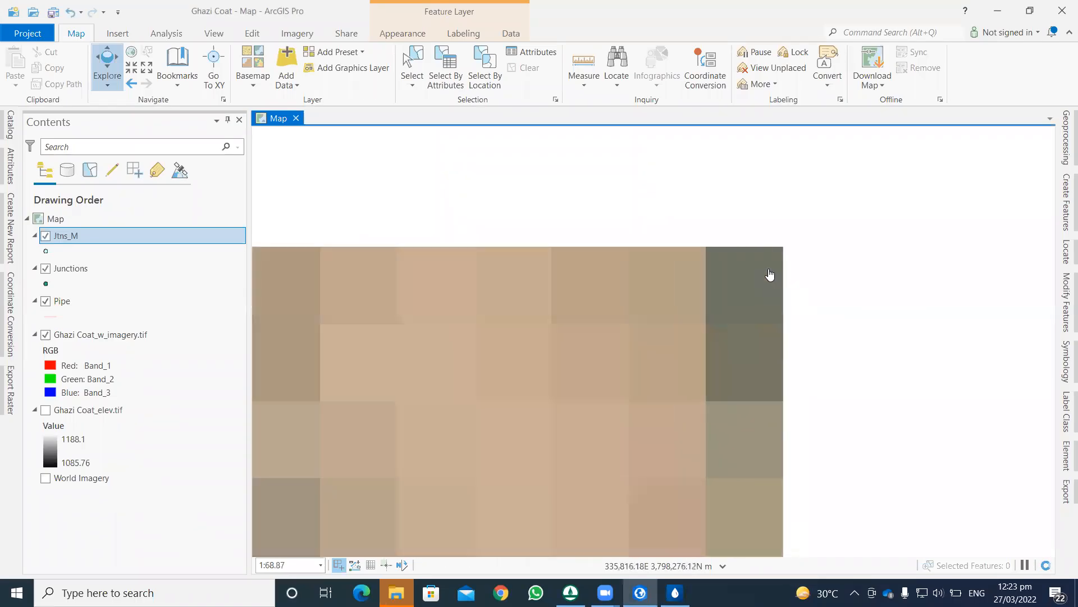
{"action": "scroll", "coordinate": [777, 279], "scroll_direction": "up", "scroll_amount": 1}
{"action": "left_click_drag", "start_coordinate": [778, 279], "coordinate": [751, 322]}
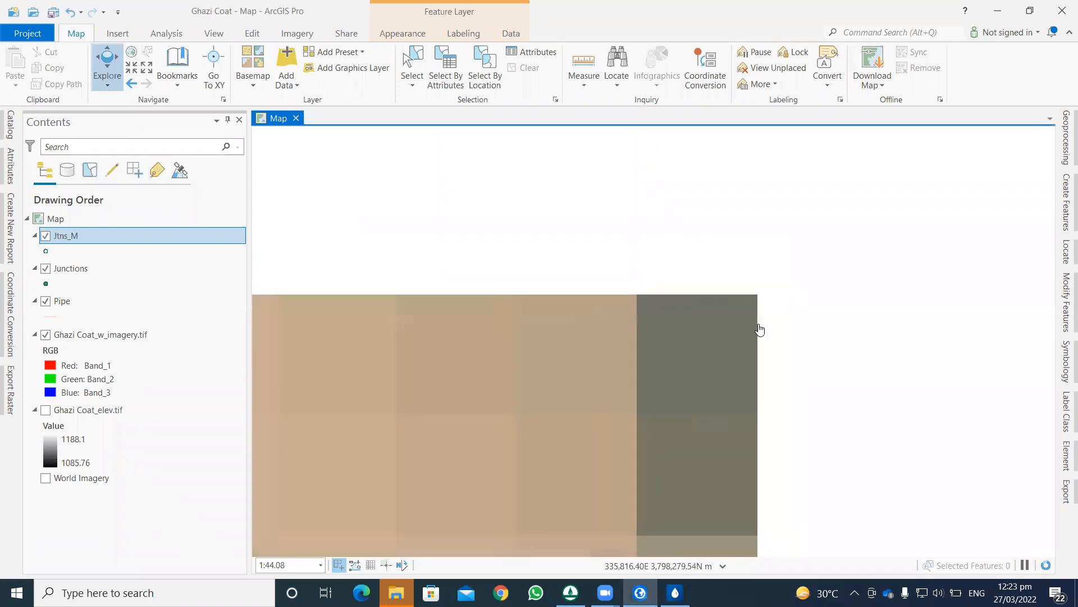
{"action": "left_click", "coordinate": [11, 314]}
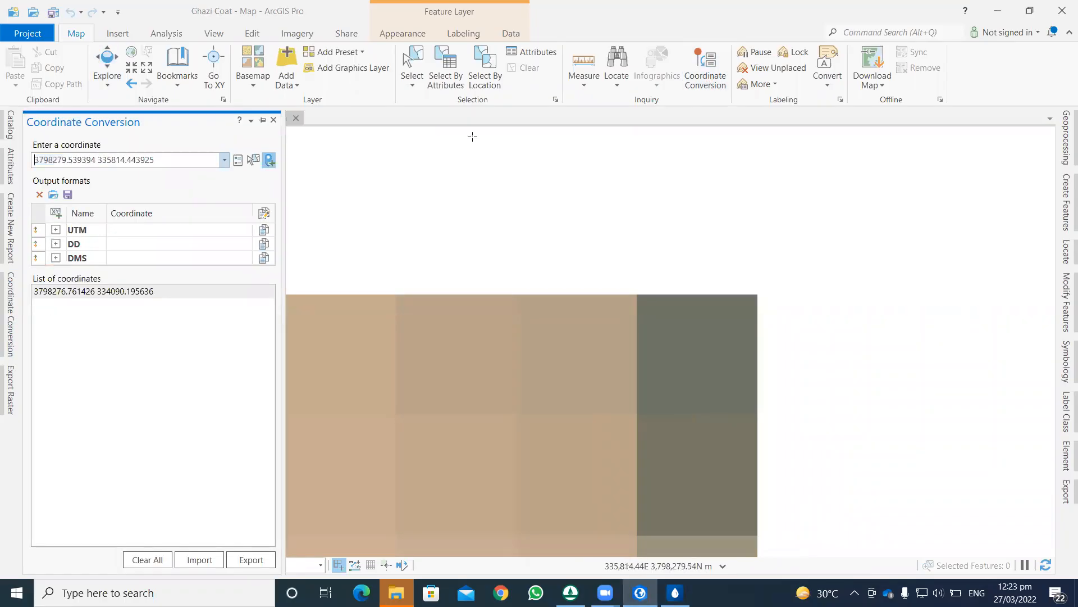
{"action": "left_click", "coordinate": [757, 295]}
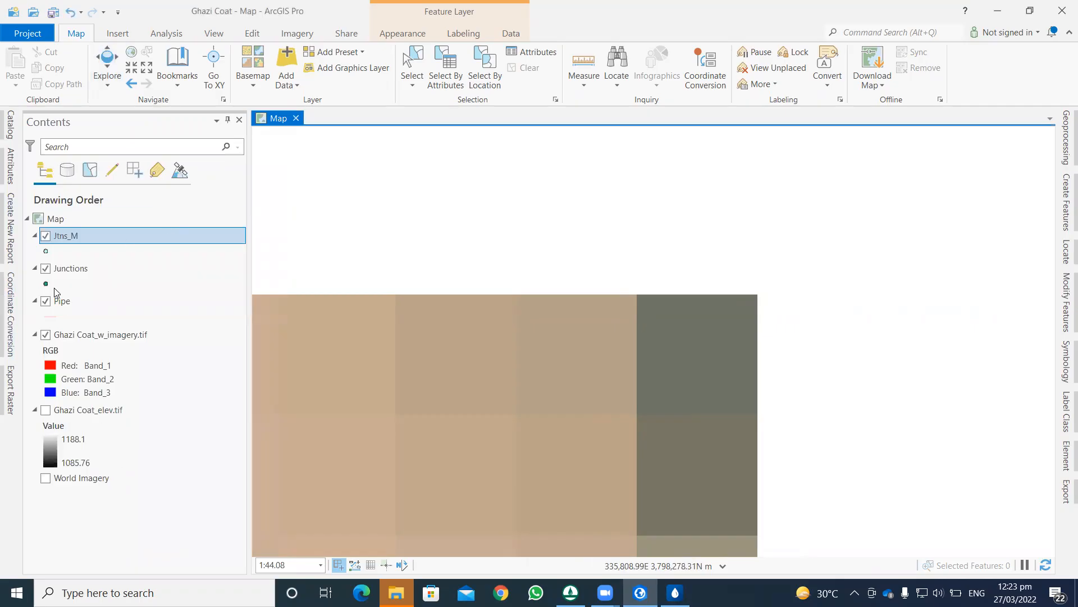
{"action": "left_click", "coordinate": [10, 300]}
{"action": "left_click", "coordinate": [270, 160]}
Dock the Coordinate Conversion pane so it stays open beside Contents, and select the first recorded point to show its converted coordinates.
{"action": "left_click", "coordinate": [10, 319]}
{"action": "left_click", "coordinate": [251, 120]}
{"action": "left_click", "coordinate": [274, 148]}
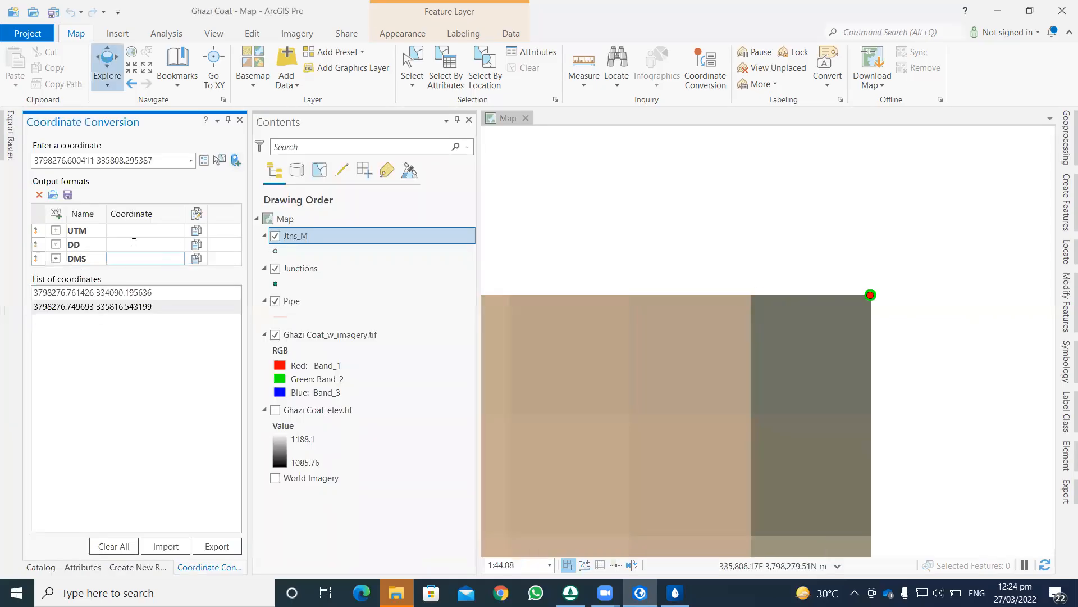
{"action": "left_click", "coordinate": [98, 291]}
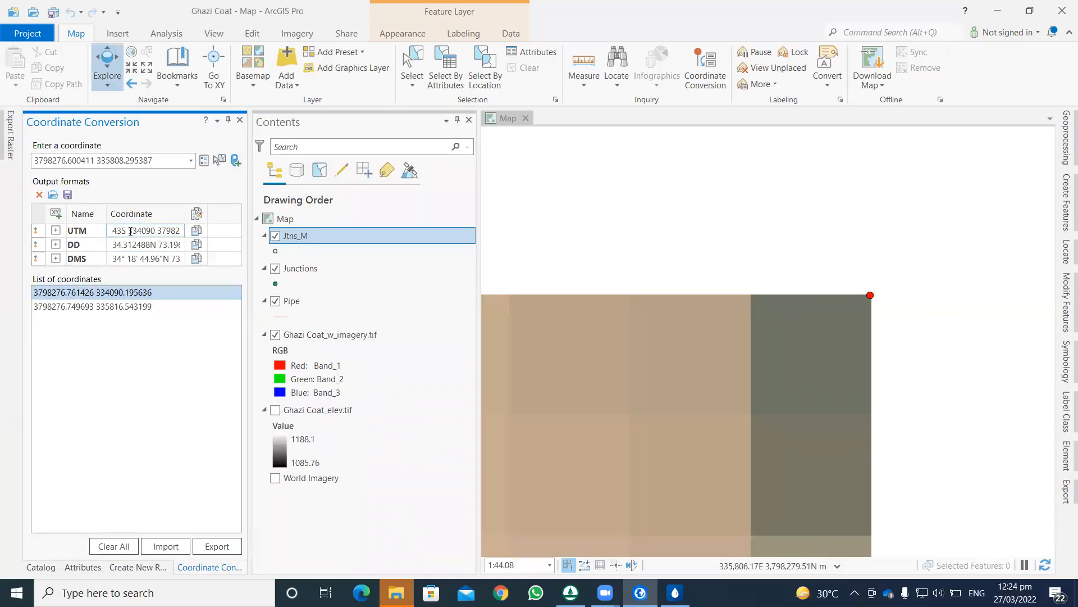
Copy the northeast corner's UTM easting in ArcGIS Pro and enter 335816 as the image's Top Right X (Drawing) value in WaterGEMS.
{"action": "left_click_drag", "start_coordinate": [131, 231], "coordinate": [142, 230]}
{"action": "left_click", "coordinate": [118, 306]}
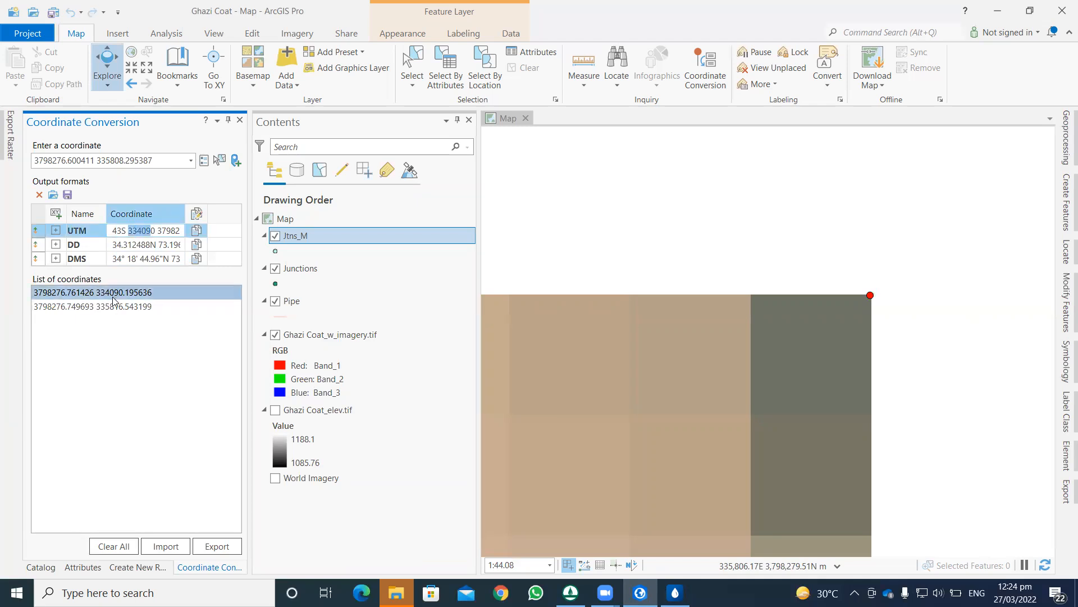
{"action": "left_click_drag", "start_coordinate": [130, 231], "coordinate": [139, 231]}
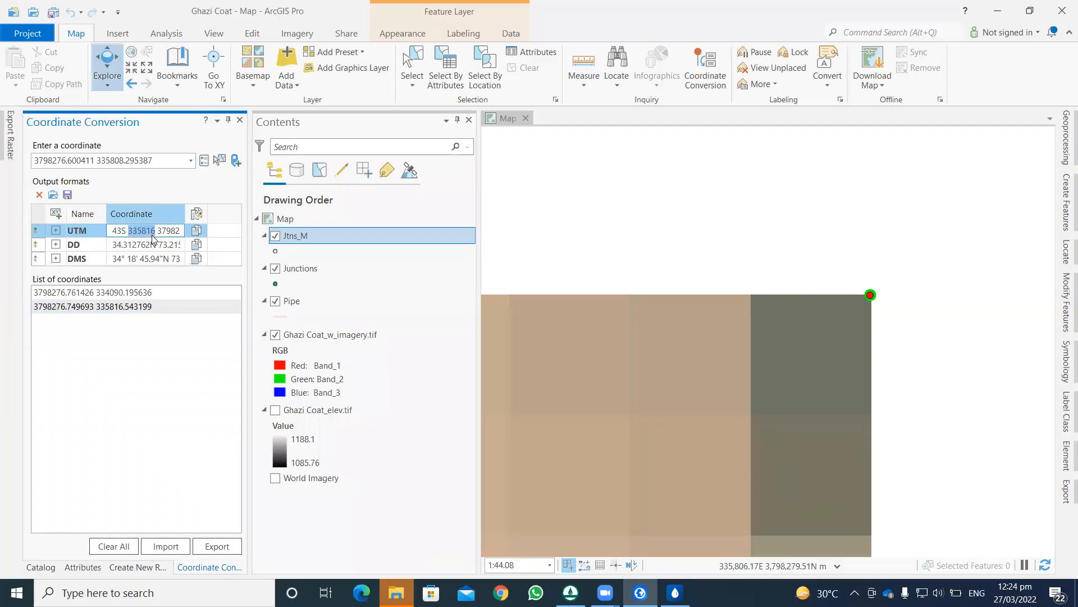
{"action": "left_click", "coordinate": [675, 592]}
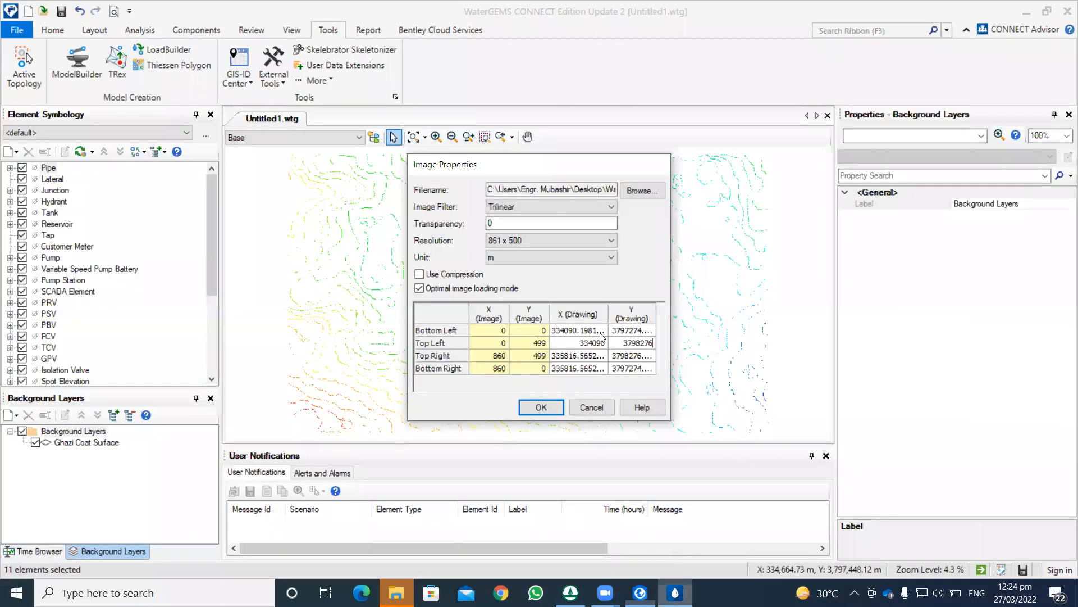
{"action": "left_click", "coordinate": [620, 360]}
{"action": "left_click", "coordinate": [594, 359]}
{"action": "type", "text": "335816"}
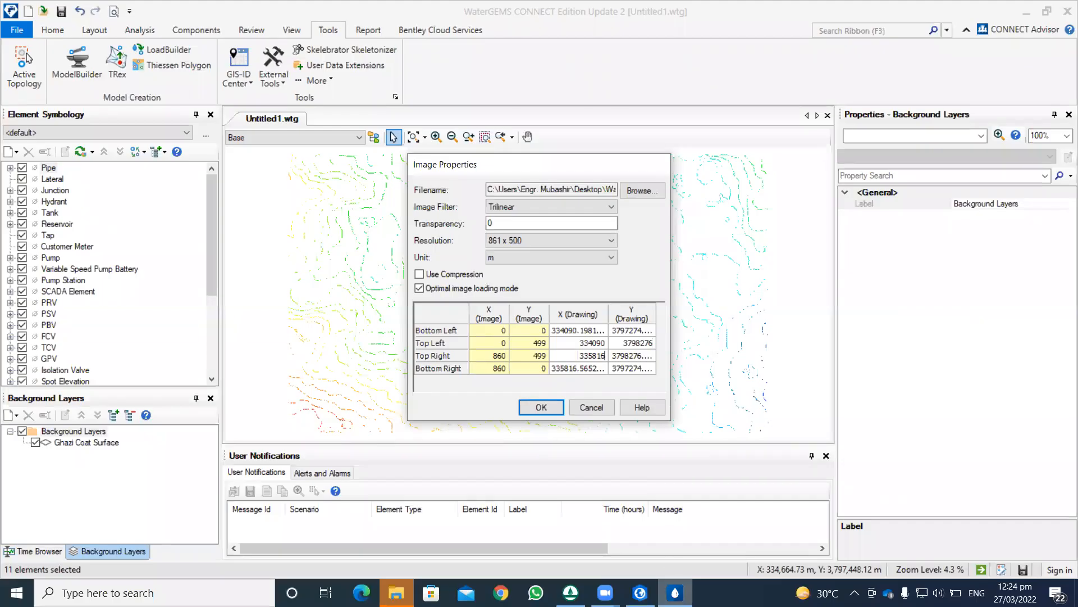
Copy the northeast corner's UTM northing from ArcGIS Pro and enter 3798276 as the Top Right Y (Drawing) value in WaterGEMS.
{"action": "left_click", "coordinate": [640, 593]}
{"action": "left_click", "coordinate": [158, 228]}
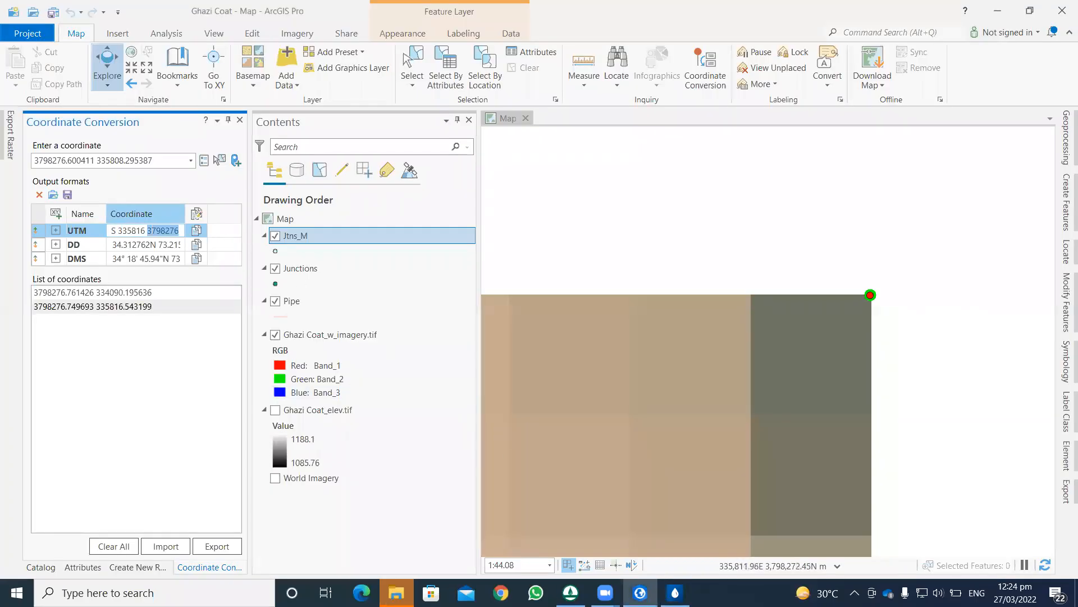
{"action": "left_click", "coordinate": [675, 592]}
{"action": "left_click", "coordinate": [620, 359]}
{"action": "left_click", "coordinate": [618, 356]}
{"action": "type", "text": "3798276"}
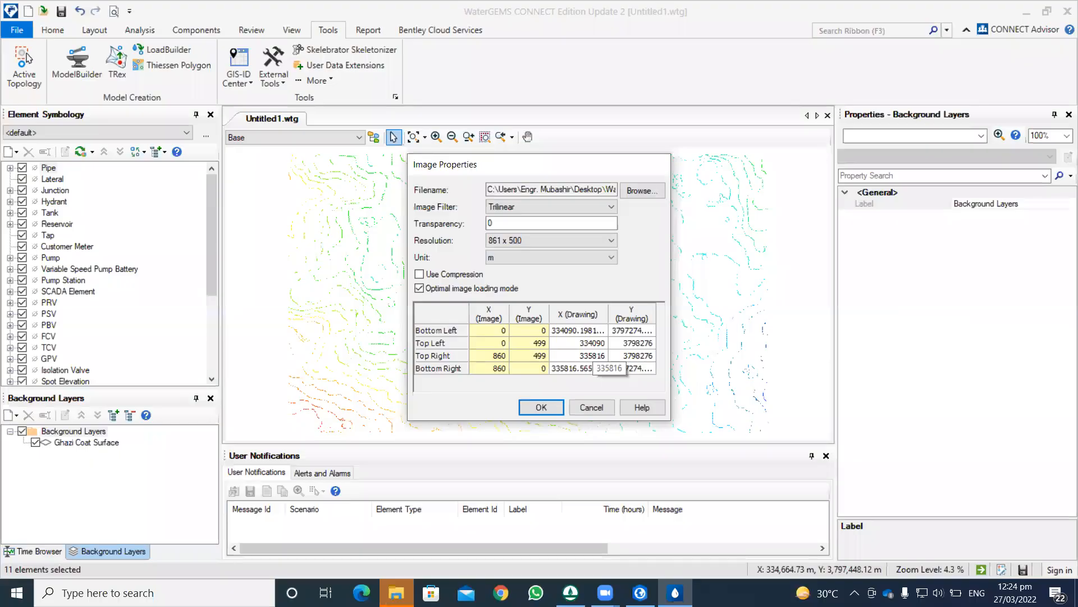
Switch to ArcGIS Pro and record the southeast corner of the Ghazi Coat_w_imagery.tif image as a third Coordinate Conversion point.
{"action": "key", "text": "alt+Tab"}
{"action": "scroll", "coordinate": [802, 319], "scroll_direction": "down", "scroll_amount": 4}
{"action": "left_click_drag", "start_coordinate": [779, 338], "coordinate": [720, 236]}
{"action": "scroll", "coordinate": [725, 319], "scroll_direction": "down", "scroll_amount": 3}
{"action": "scroll", "coordinate": [668, 217], "scroll_direction": "down", "scroll_amount": 2}
{"action": "scroll", "coordinate": [674, 318], "scroll_direction": "down", "scroll_amount": 1}
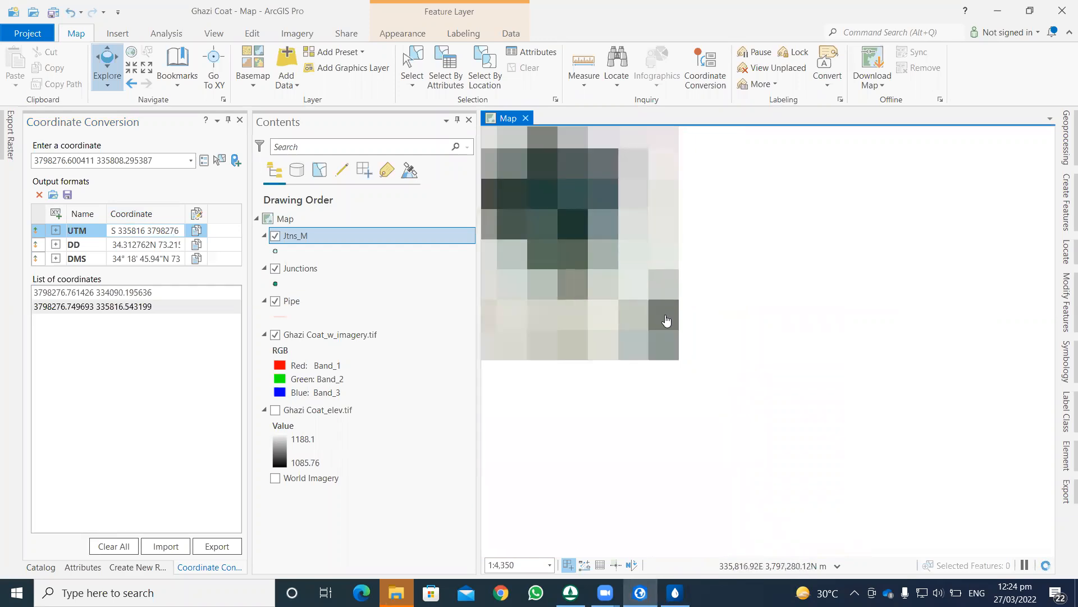
{"action": "scroll", "coordinate": [666, 320], "scroll_direction": "up", "scroll_amount": 10}
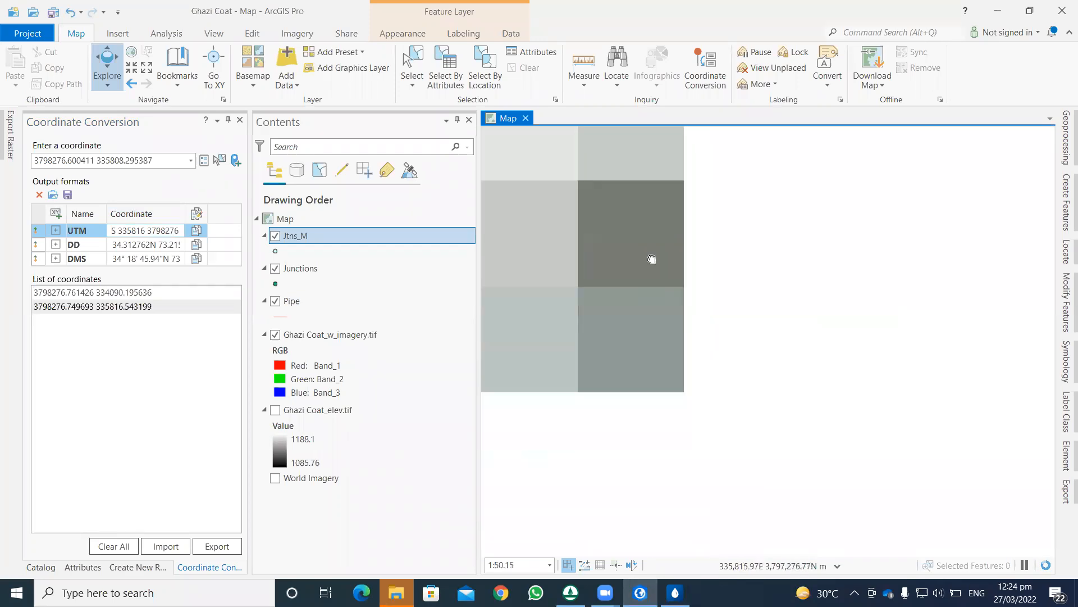
{"action": "scroll", "coordinate": [651, 259], "scroll_direction": "up", "scroll_amount": 4}
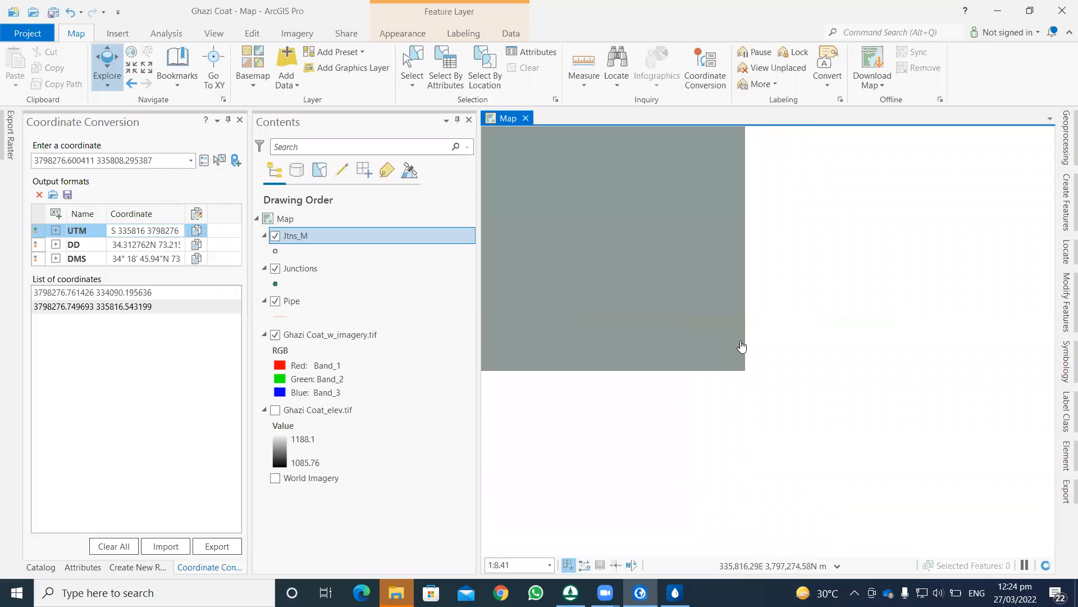
{"action": "scroll", "coordinate": [730, 337], "scroll_direction": "up", "scroll_amount": 4}
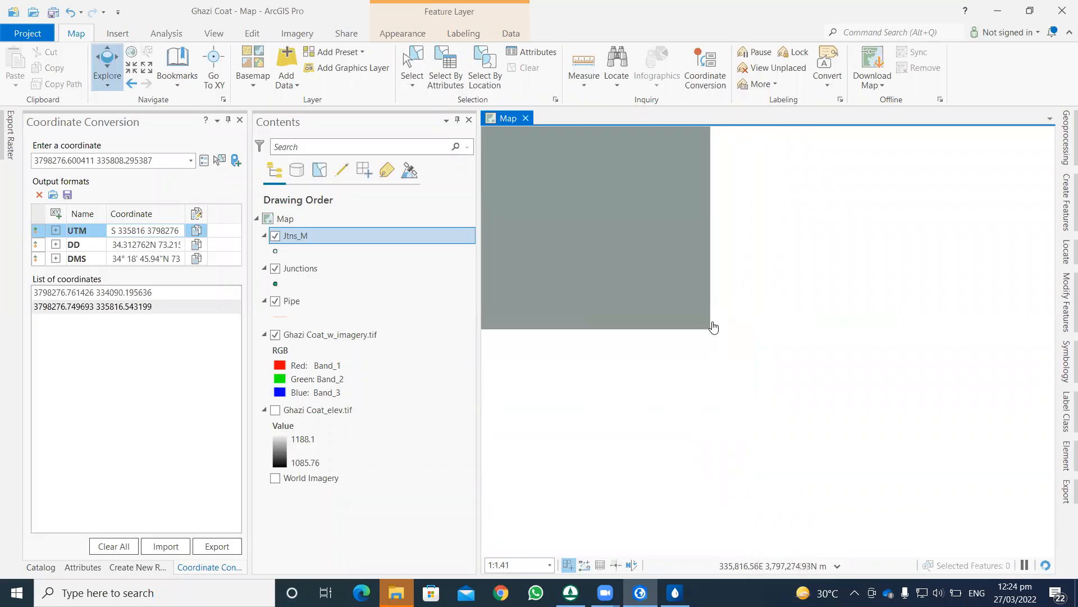
{"action": "scroll", "coordinate": [714, 326], "scroll_direction": "up", "scroll_amount": 5}
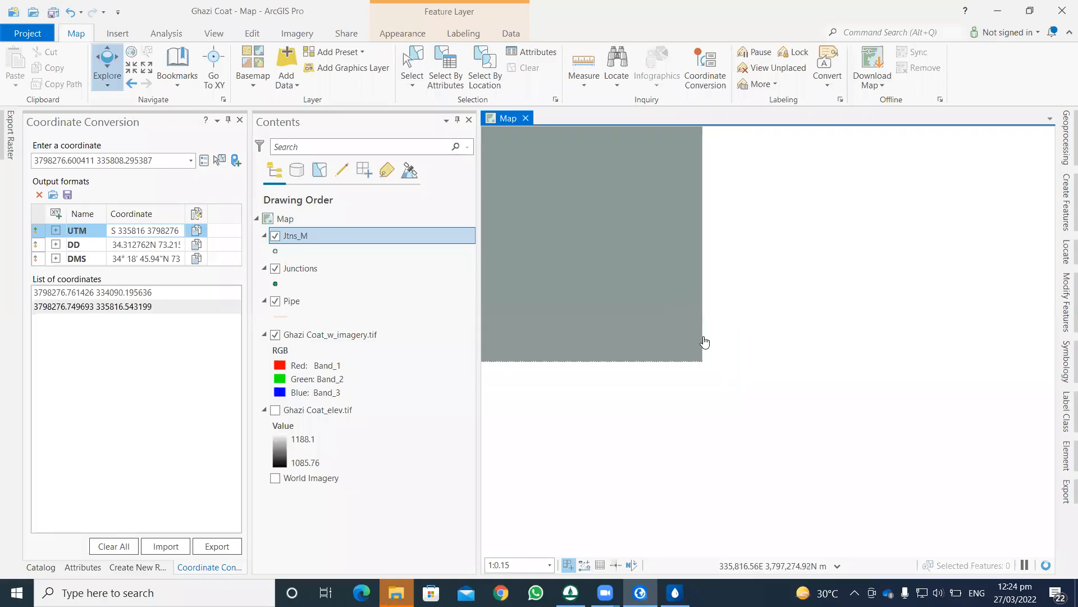
{"action": "scroll", "coordinate": [705, 365], "scroll_direction": "up", "scroll_amount": 2}
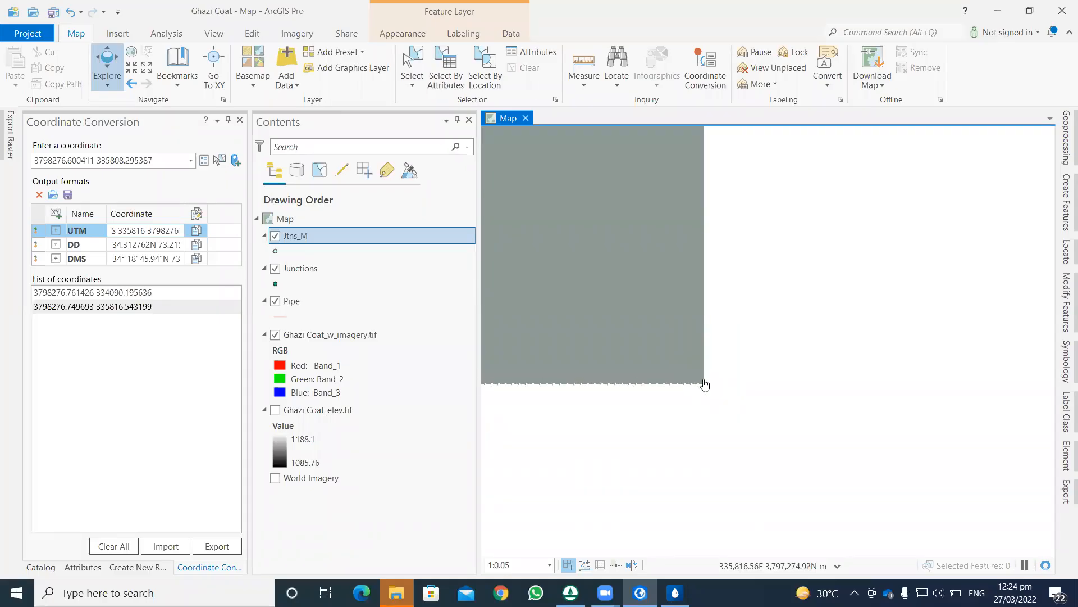
{"action": "left_click", "coordinate": [236, 163]}
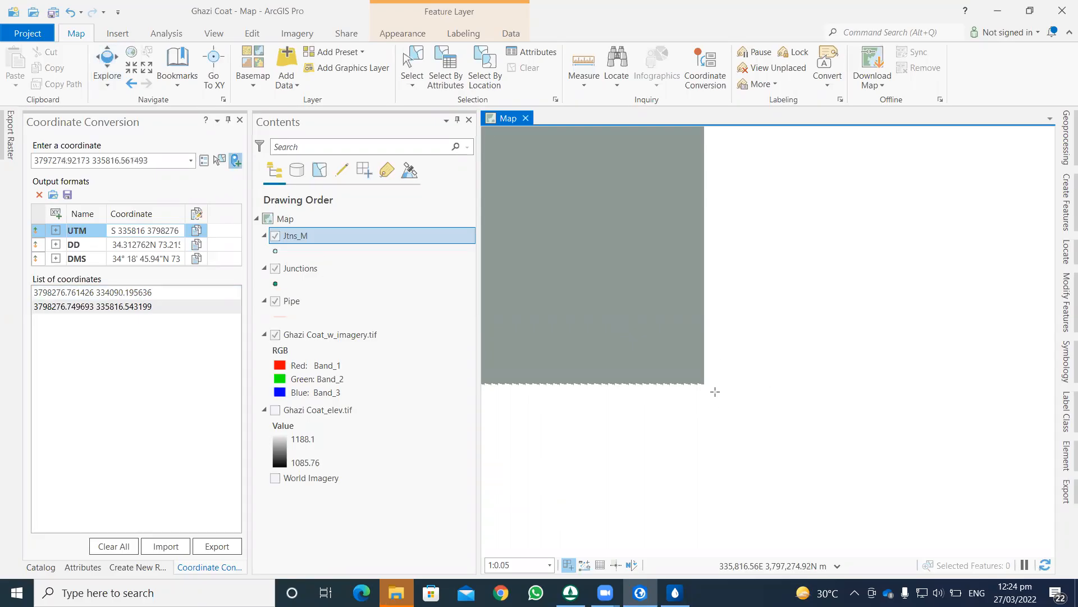
{"action": "left_click", "coordinate": [704, 384]}
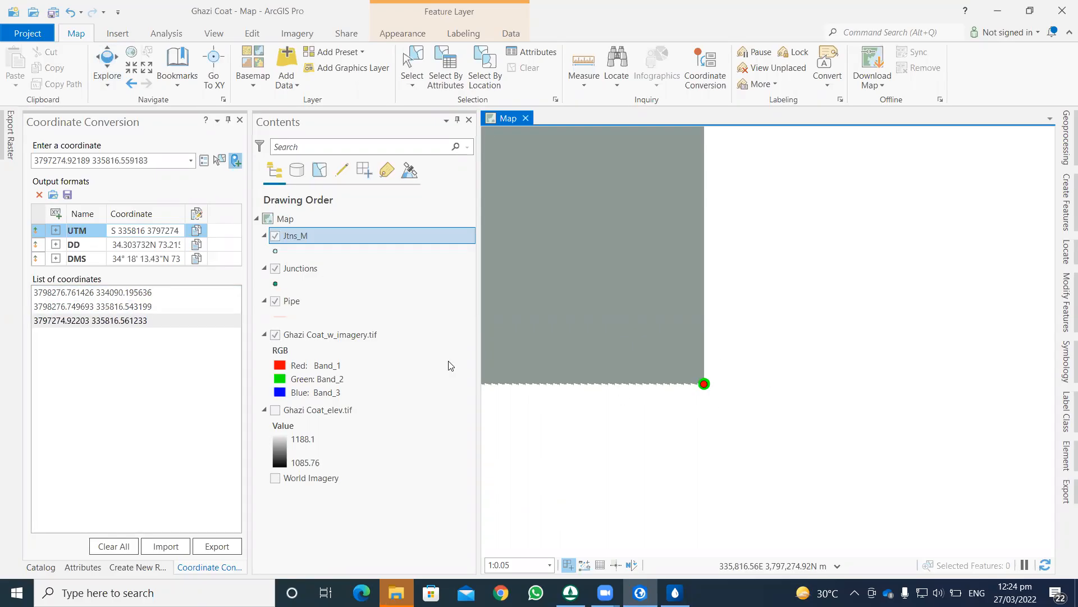
Copy the southeast corner's UTM easting and enter 335816 as the image's Bottom Right X (Drawing) value in WaterGEMS.
{"action": "left_click", "coordinate": [120, 230]}
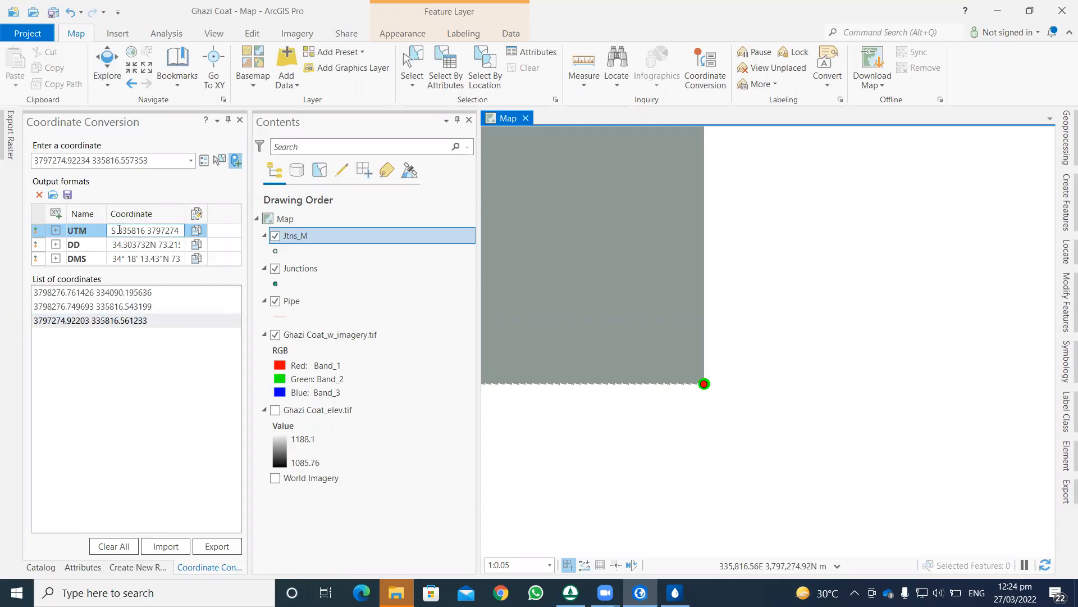
{"action": "left_click_drag", "start_coordinate": [119, 230], "coordinate": [146, 231]}
{"action": "key", "text": "ctrl+c"}
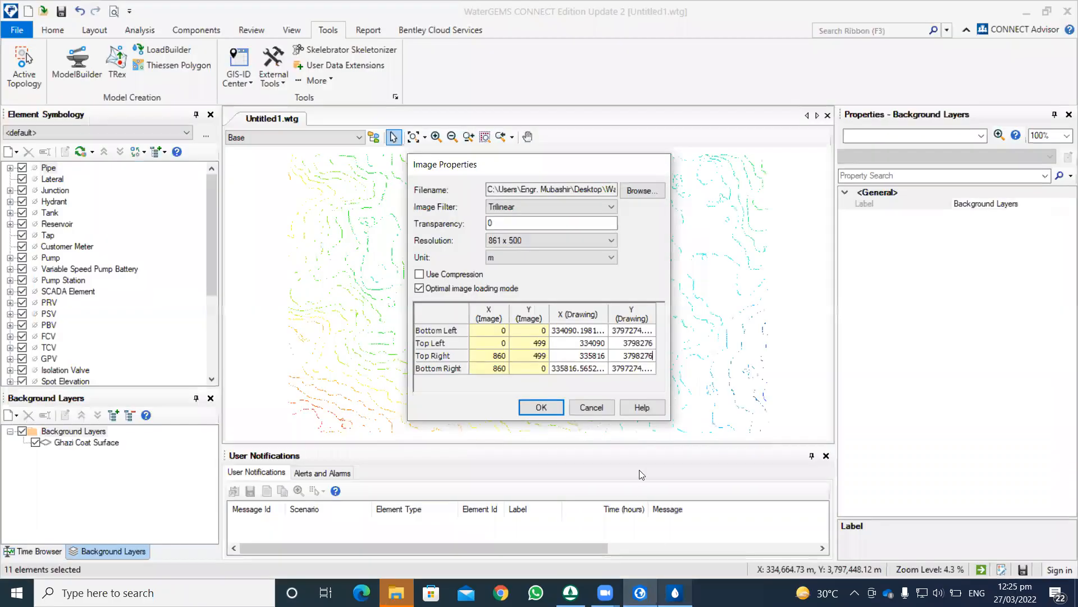
{"action": "left_click", "coordinate": [675, 593]}
{"action": "double_click", "coordinate": [570, 368]}
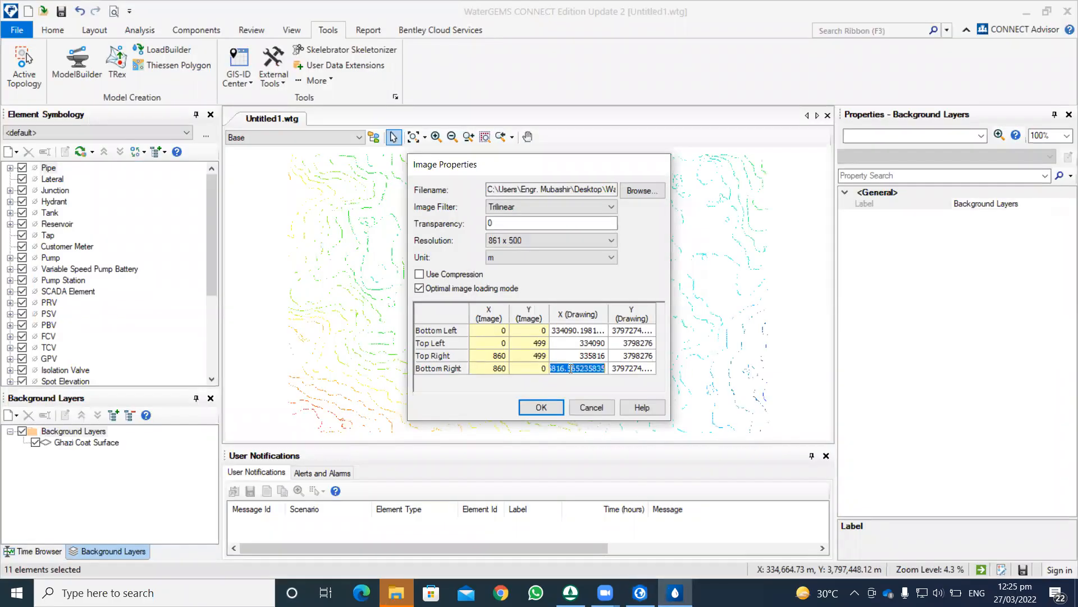
{"action": "key", "text": "ctrl+v"}
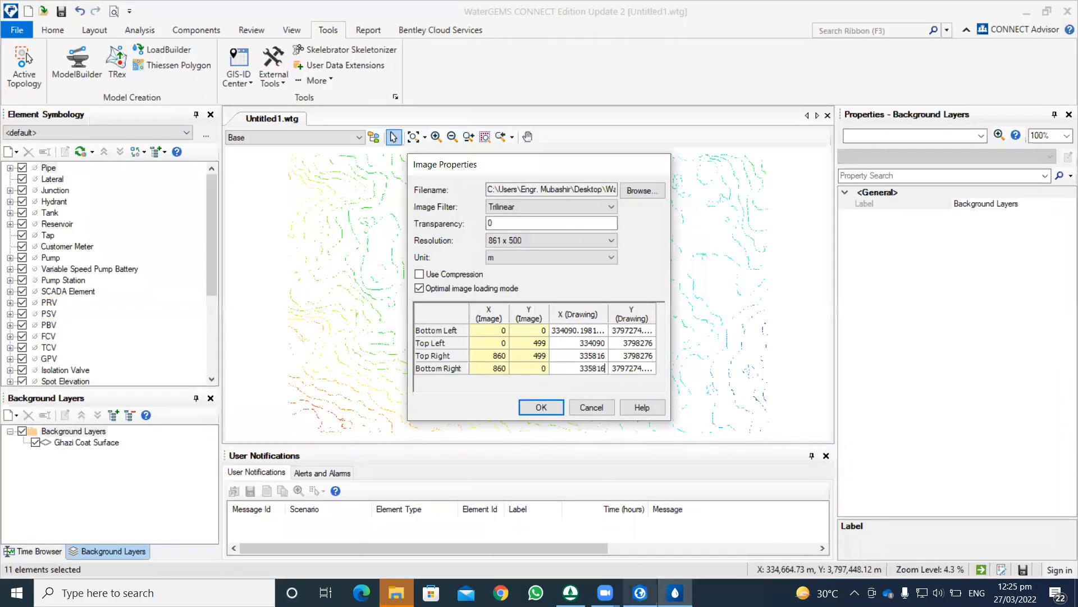
Copy the southeast corner's UTM northing from ArcGIS Pro and enter 3797274 as the Bottom Right Y (Drawing) value in WaterGEMS.
{"action": "left_click", "coordinate": [640, 592]}
{"action": "scroll", "coordinate": [584, 408], "scroll_direction": "down", "scroll_amount": 4}
{"action": "left_click_drag", "start_coordinate": [607, 414], "coordinate": [800, 378]}
{"action": "scroll", "coordinate": [639, 374], "scroll_direction": "down", "scroll_amount": 2}
{"action": "scroll", "coordinate": [639, 375], "scroll_direction": "down", "scroll_amount": 2}
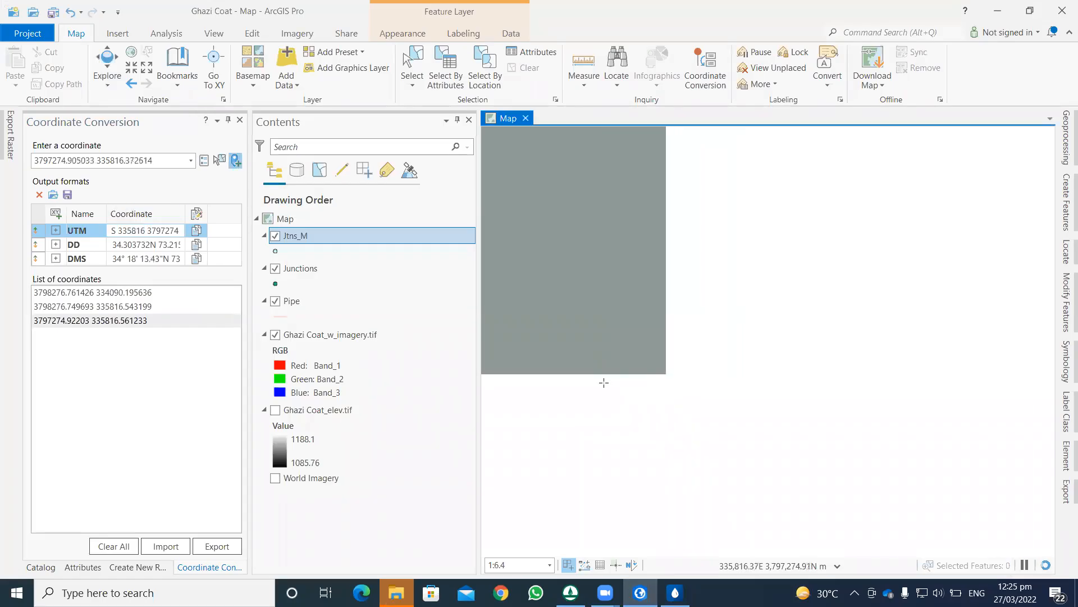
{"action": "left_click", "coordinate": [646, 375]}
{"action": "left_click", "coordinate": [150, 231]}
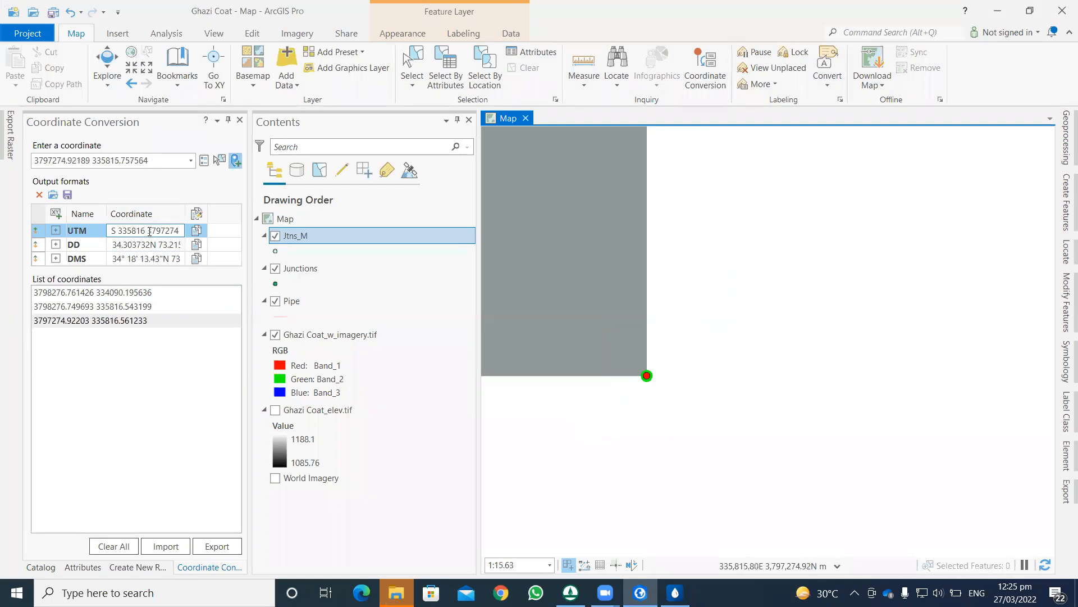
{"action": "left_click_drag", "start_coordinate": [148, 230], "coordinate": [183, 231]}
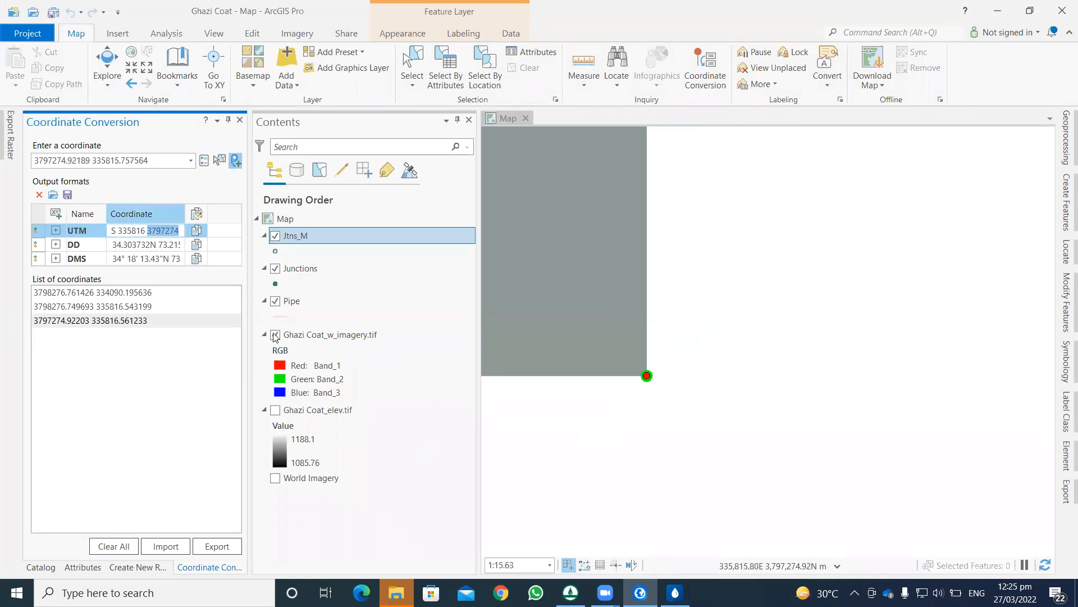
{"action": "key", "text": "alt+Tab"}
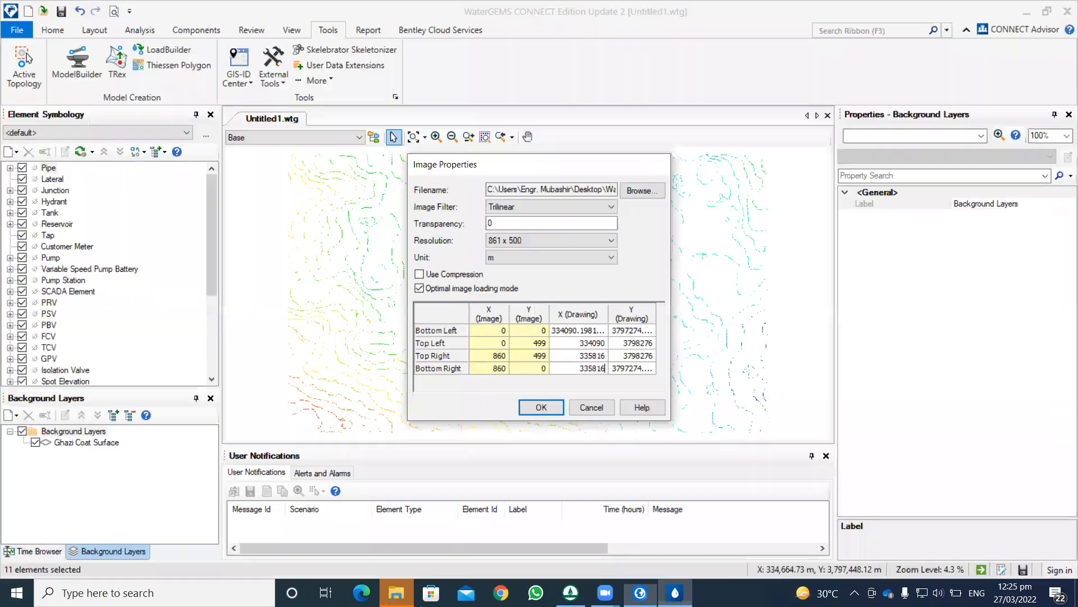
{"action": "left_click", "coordinate": [621, 369]}
{"action": "left_click_drag", "start_coordinate": [652, 368], "coordinate": [595, 369]}
{"action": "key", "text": "BackSpace"}
{"action": "type", "text": "3797274"}
Switch to ArcGIS Pro and record the southwest corner of the Ghazi Coat_w_imagery.tif image as a fourth Coordinate Conversion point.
{"action": "left_click", "coordinate": [640, 592]}
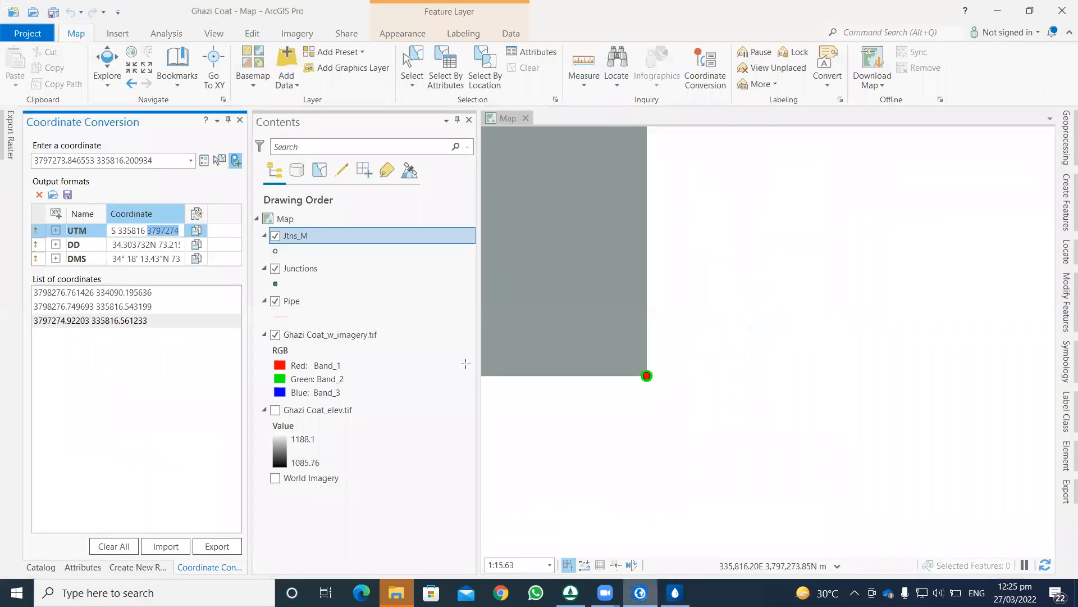
{"action": "scroll", "coordinate": [555, 396], "scroll_direction": "down", "scroll_amount": 3}
{"action": "scroll", "coordinate": [556, 397], "scroll_direction": "down", "scroll_amount": 10}
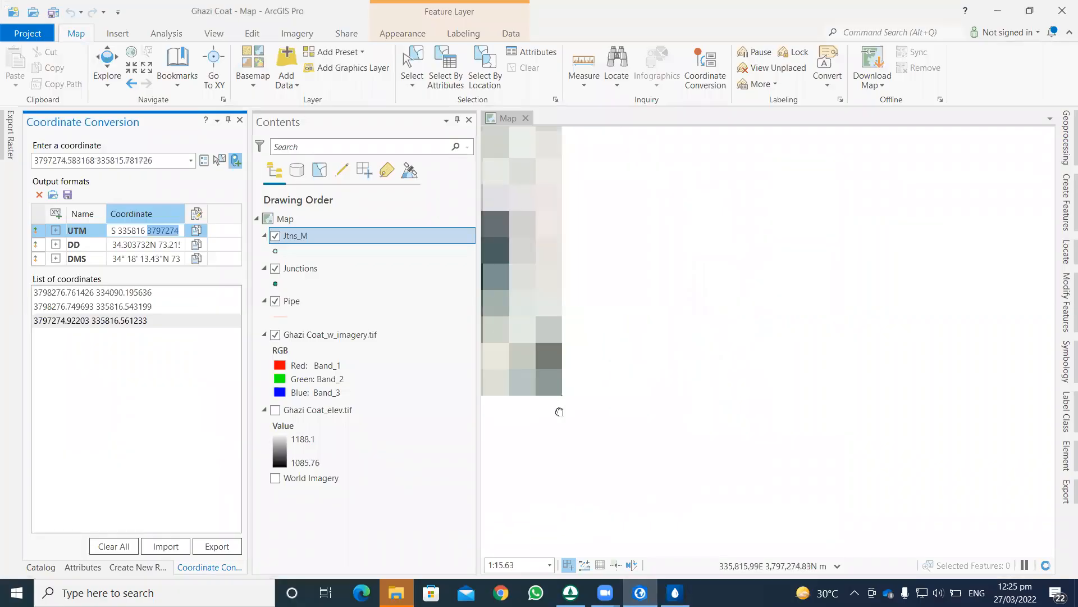
{"action": "scroll", "coordinate": [586, 396], "scroll_direction": "down", "scroll_amount": 5}
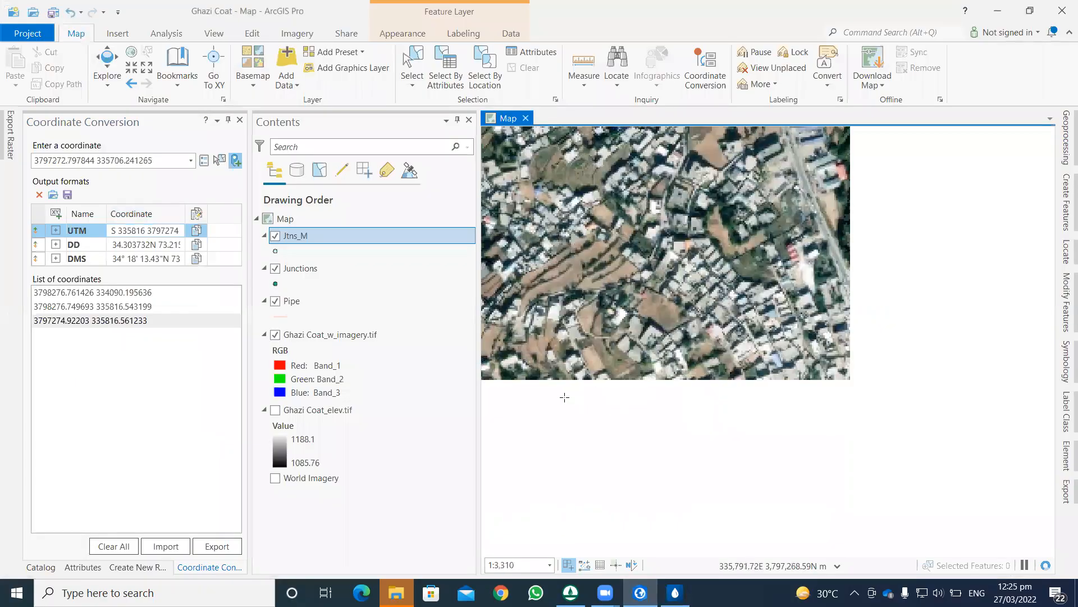
{"action": "scroll", "coordinate": [611, 386], "scroll_direction": "up", "scroll_amount": 4}
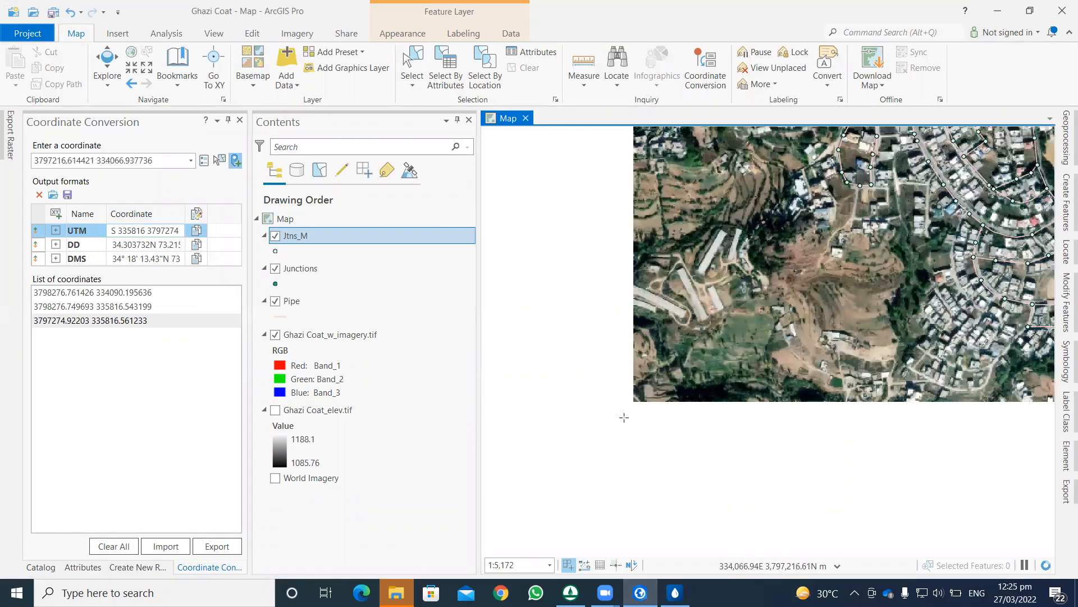
{"action": "scroll", "coordinate": [624, 417], "scroll_direction": "up", "scroll_amount": 3}
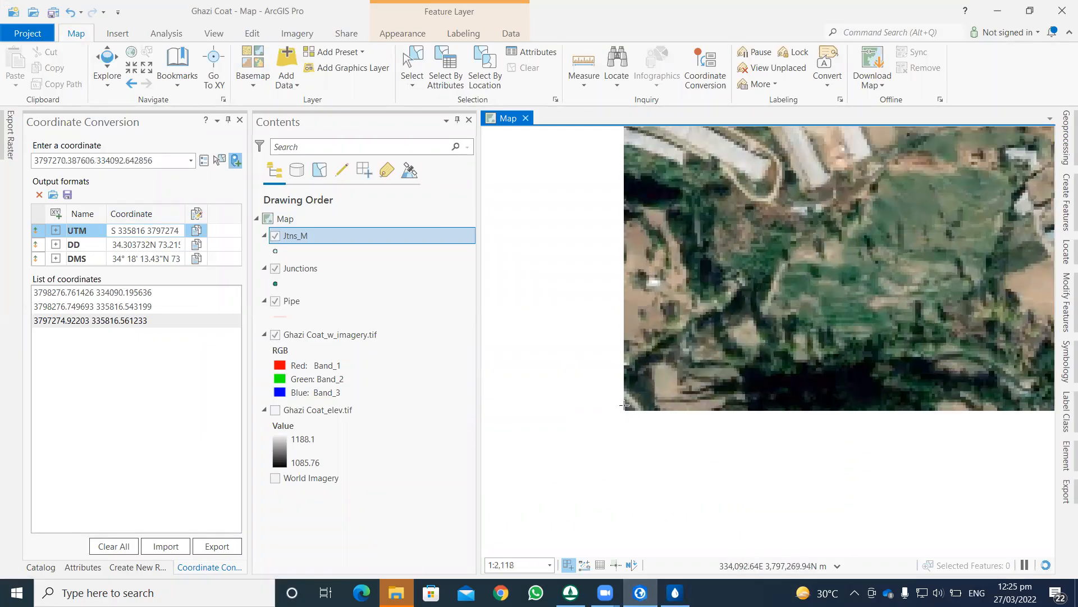
{"action": "scroll", "coordinate": [625, 405], "scroll_direction": "up", "scroll_amount": 10}
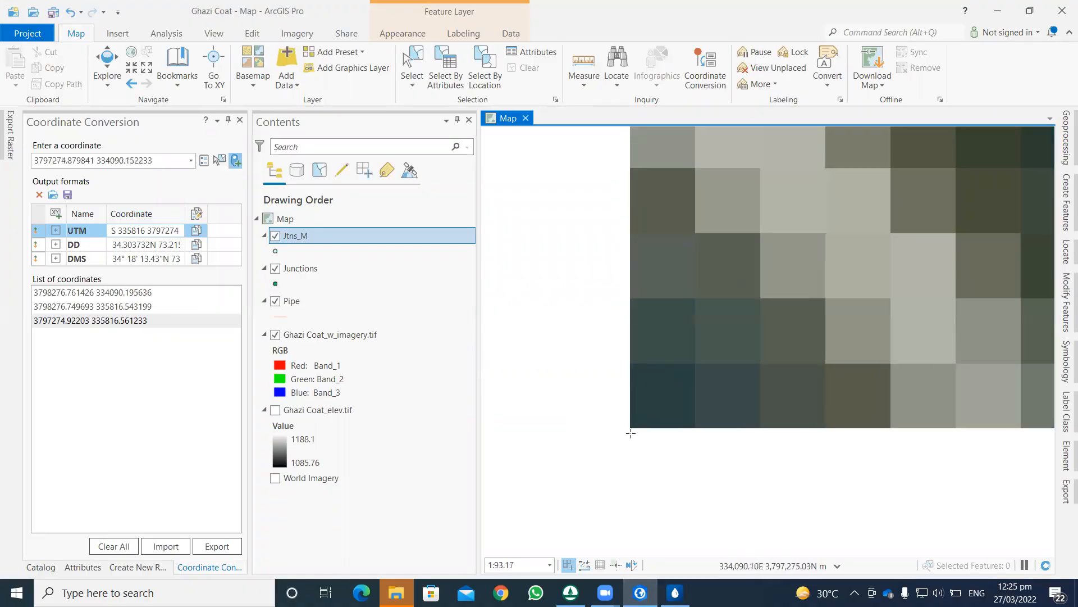
{"action": "scroll", "coordinate": [631, 433], "scroll_direction": "up", "scroll_amount": 2}
{"action": "scroll", "coordinate": [634, 428], "scroll_direction": "up", "scroll_amount": 2}
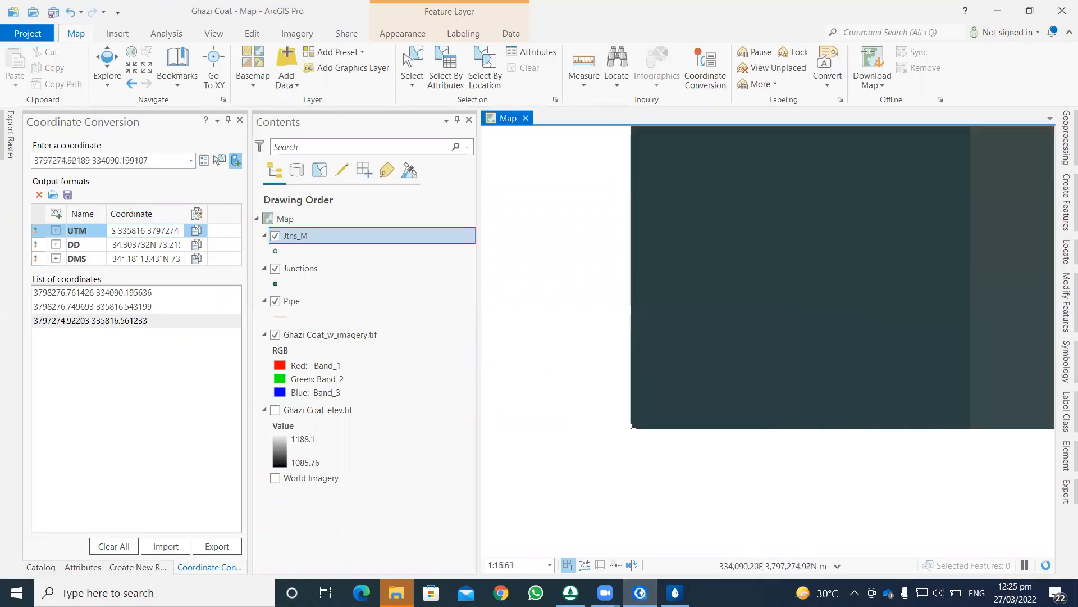
{"action": "left_click", "coordinate": [631, 428]}
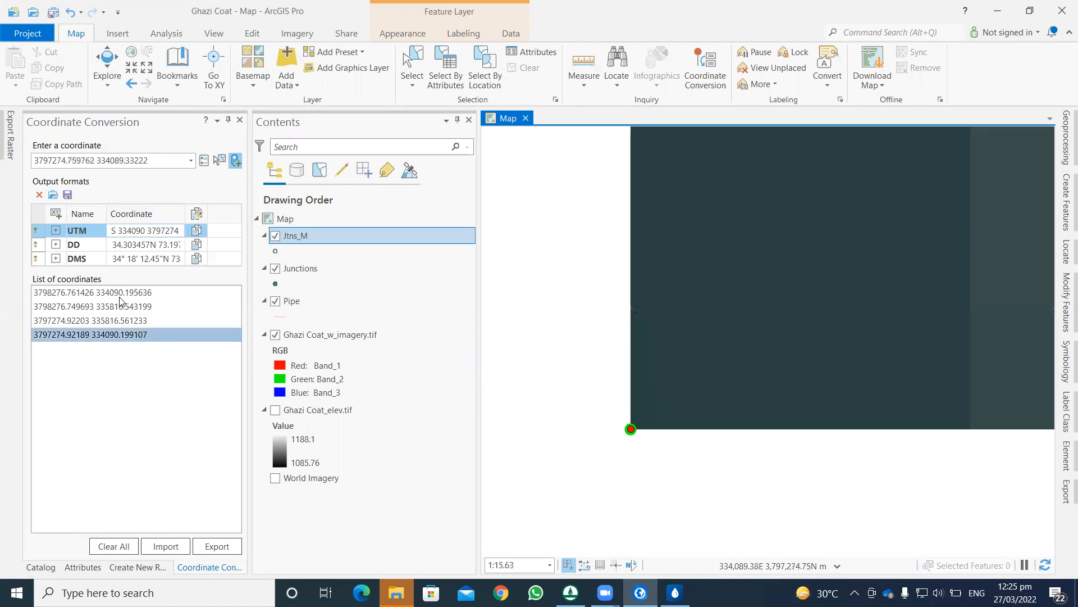
Copy the southwest corner's UTM easting, 334090, from its converted coordinates.
{"action": "left_click", "coordinate": [122, 232]}
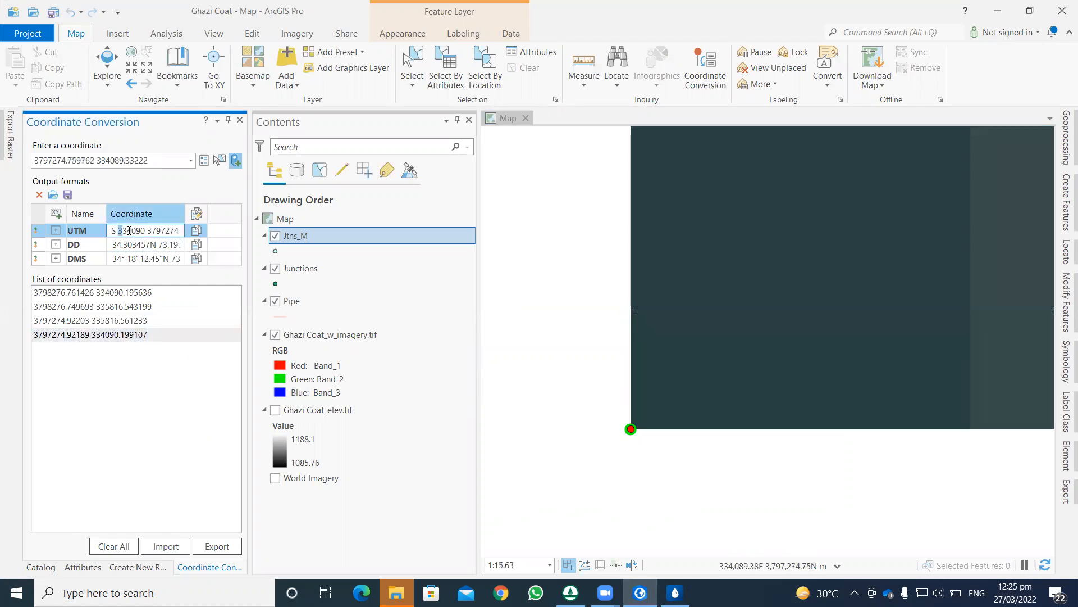